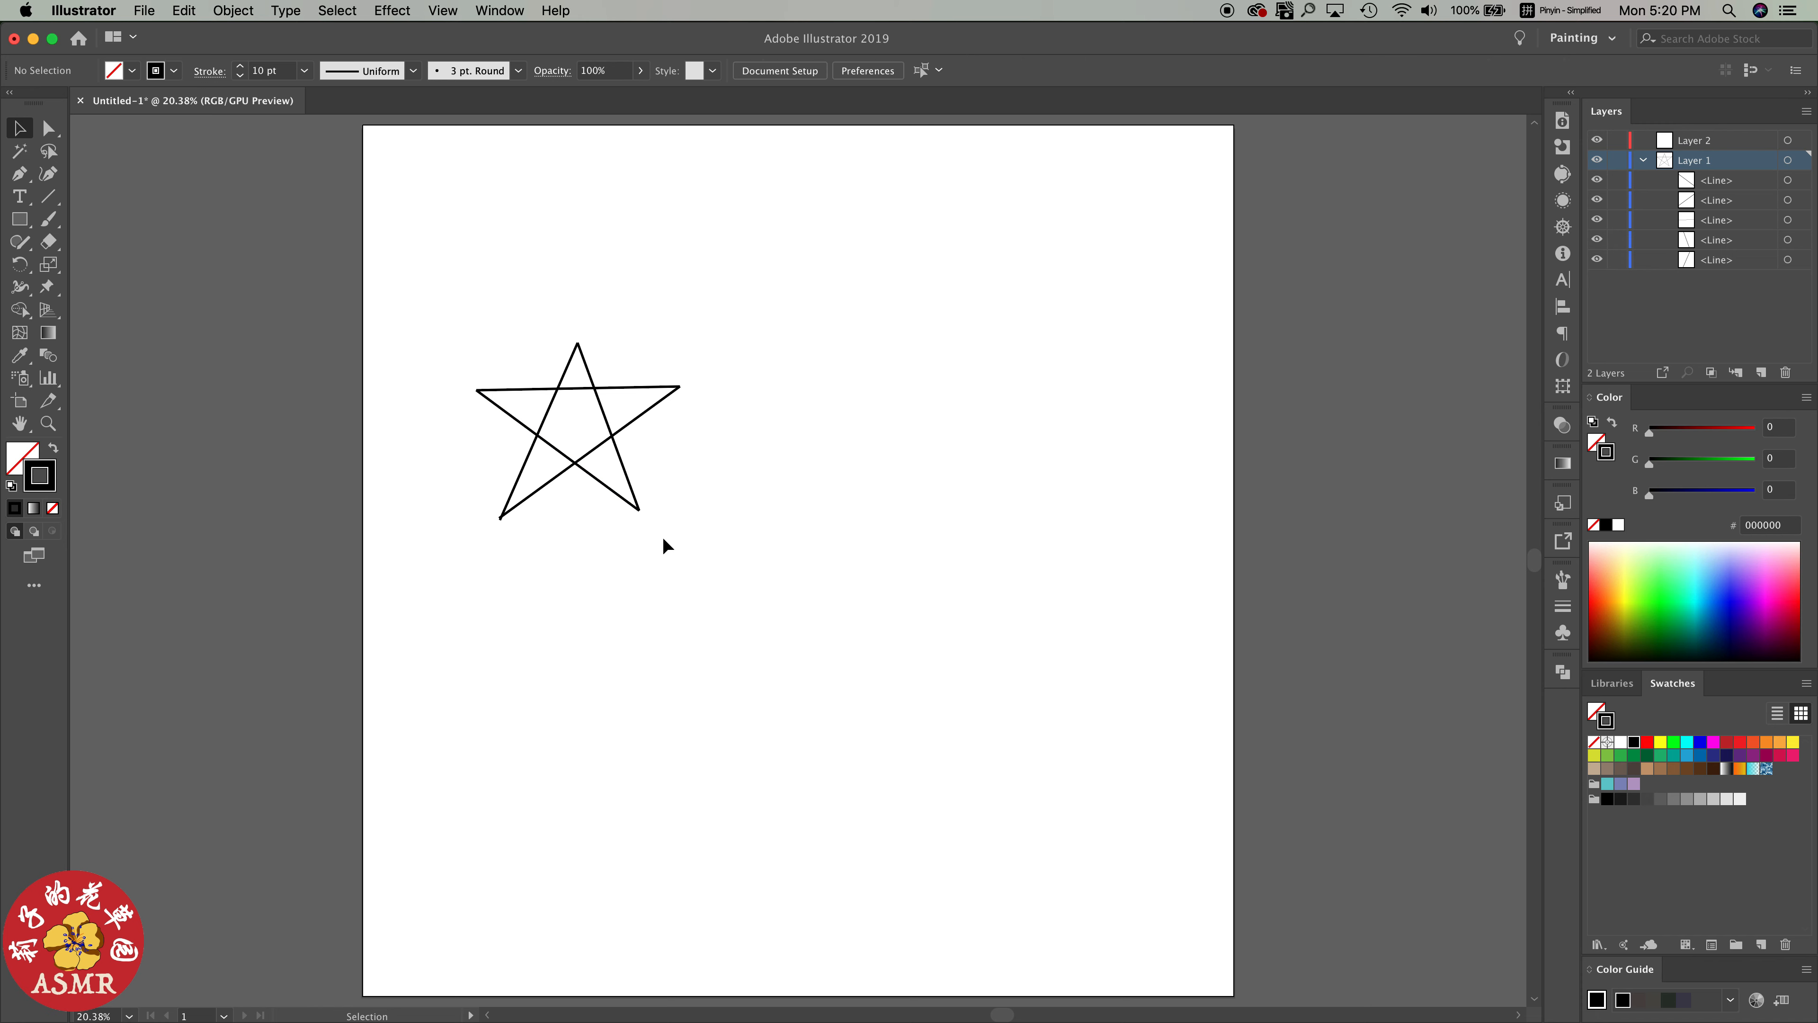
Move the star's two steep lines that meet at its top tip up by about 18 pt
left_click_drag(541, 345, 586, 358)
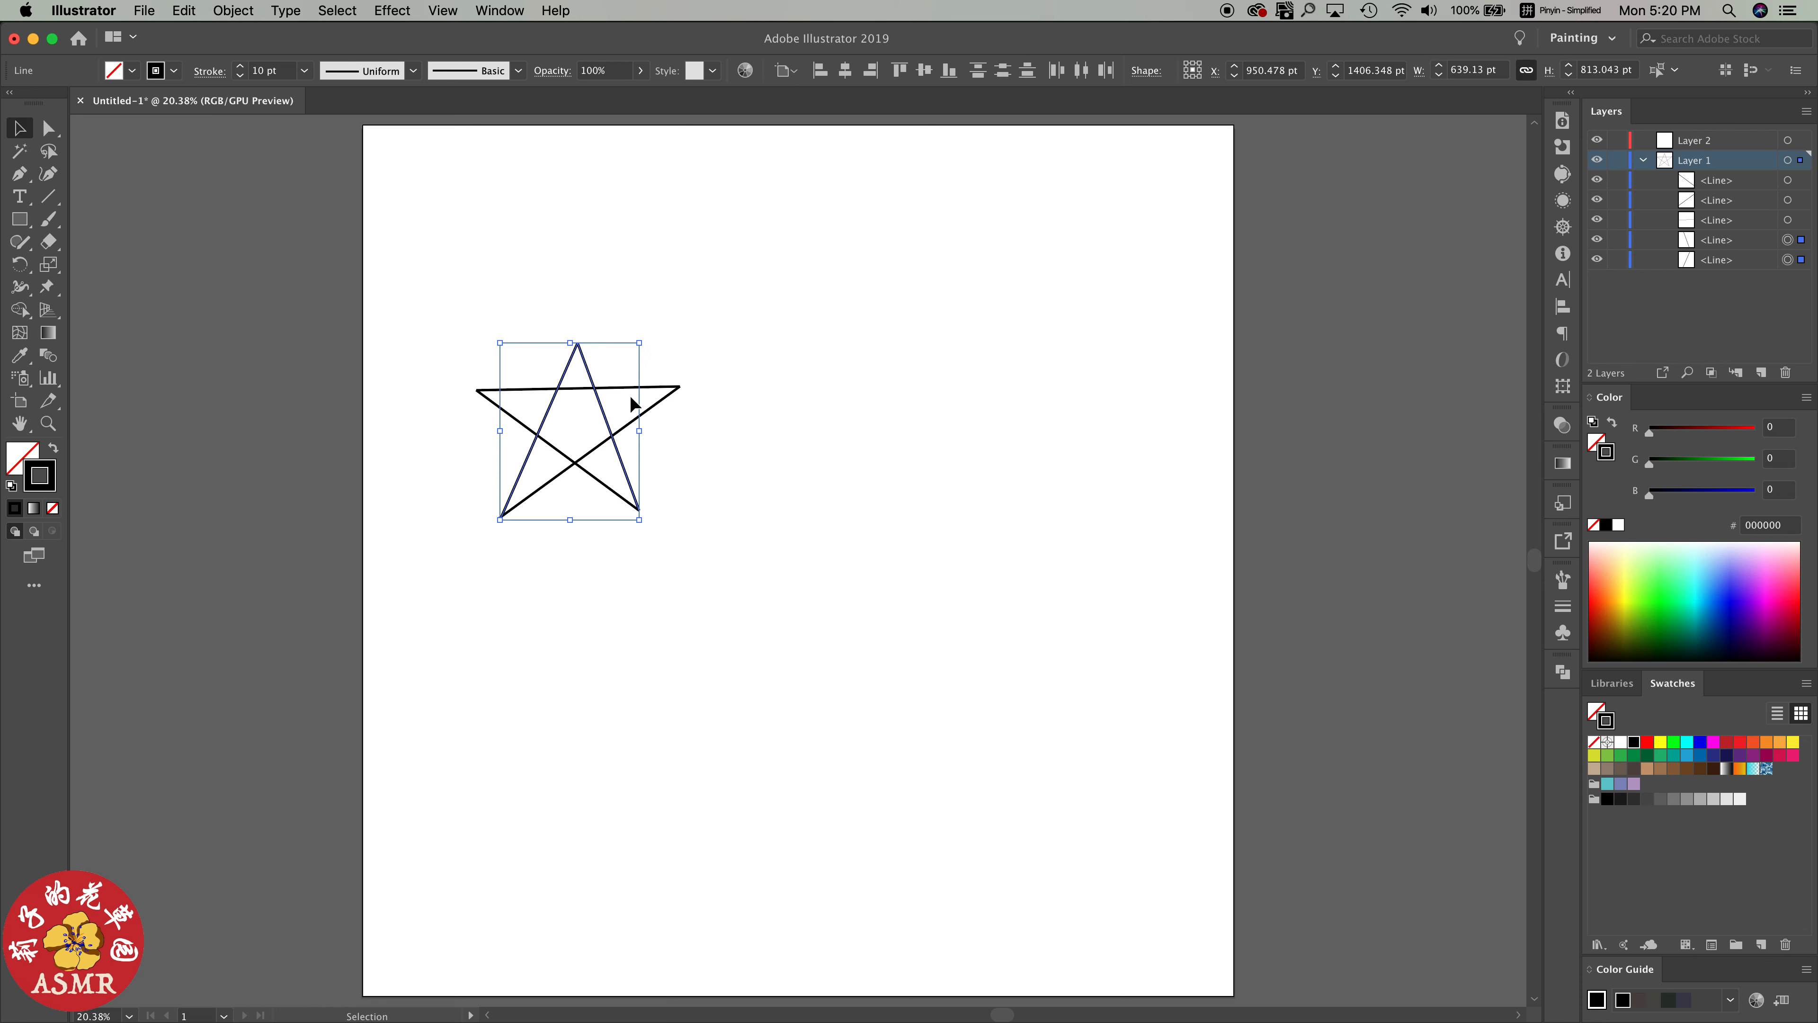
key("Up")
key("Up")
key("Up")
key("Up")
key("Up")
key("Up")
key("Up")
key("Up")
key("Up")
key("Up")
key("Up")
key("Up")
key("Up")
key("Up")
key("Up")
key("Up")
key("Up")
key("Up")
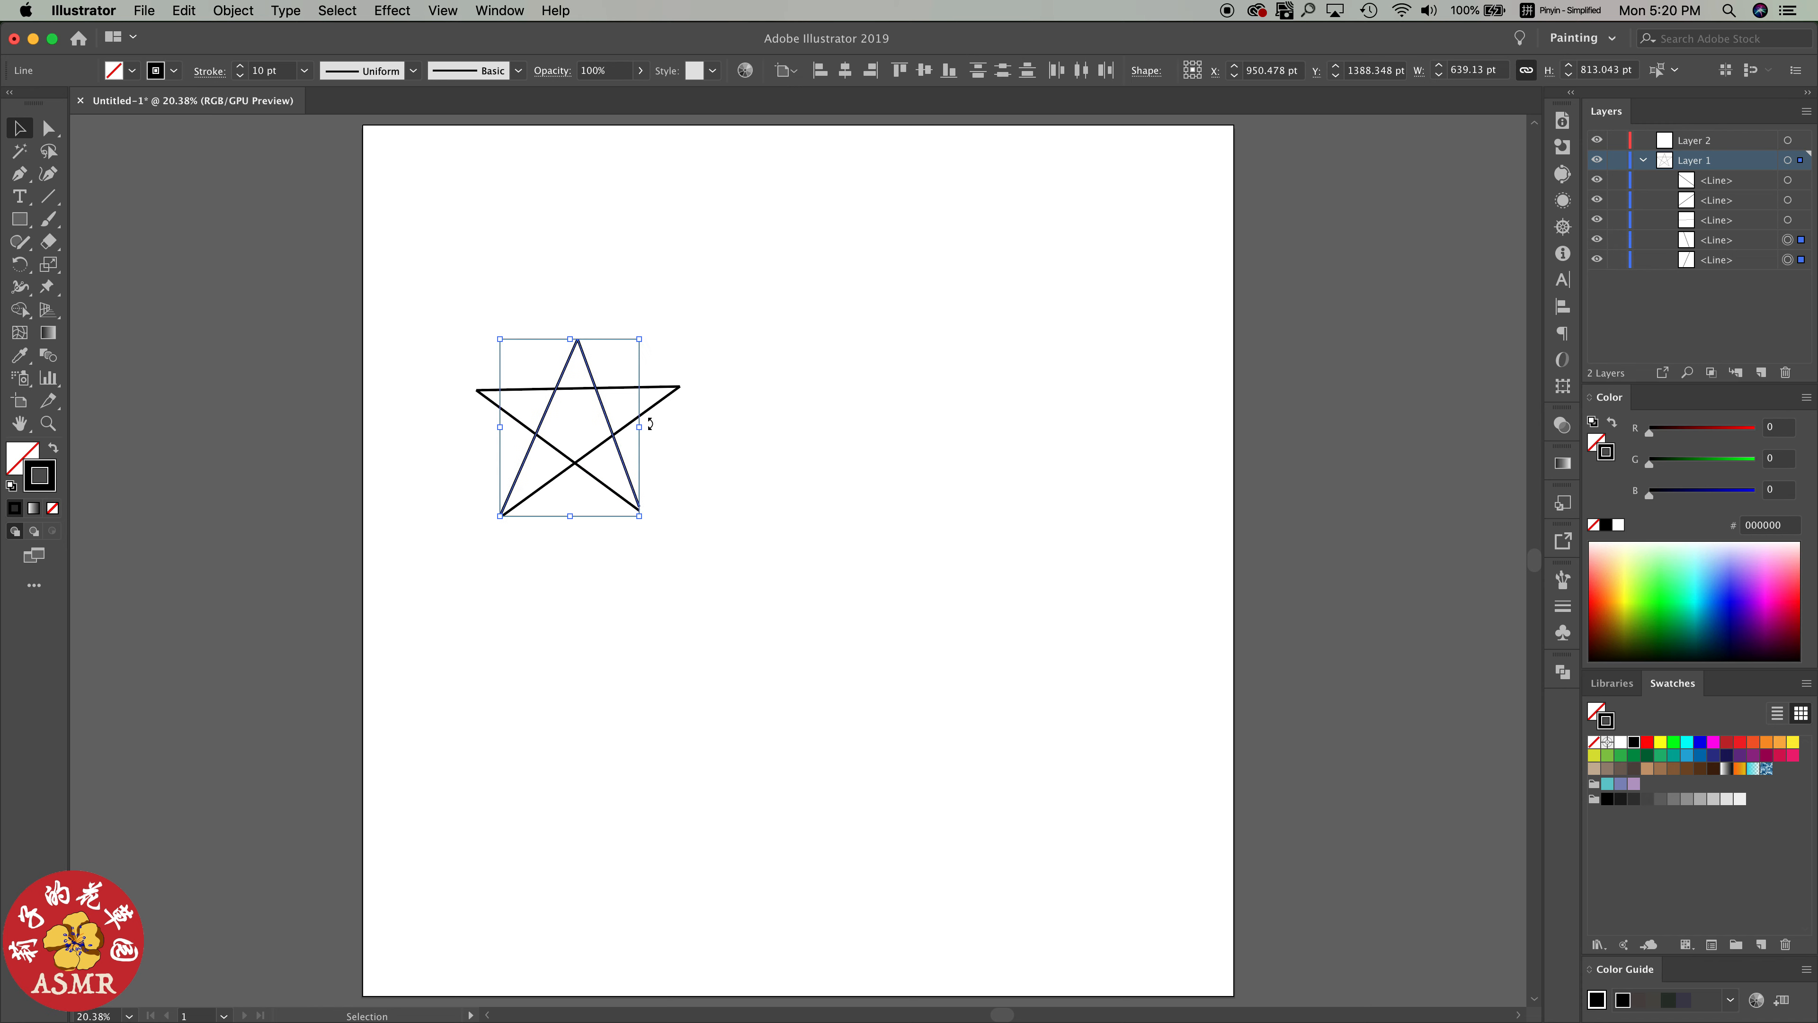
left_click(673, 422)
Extend both ends of the star's right-hand steep line slightly past the neighbouring lines at the top and lower-right tips
left_click(638, 506)
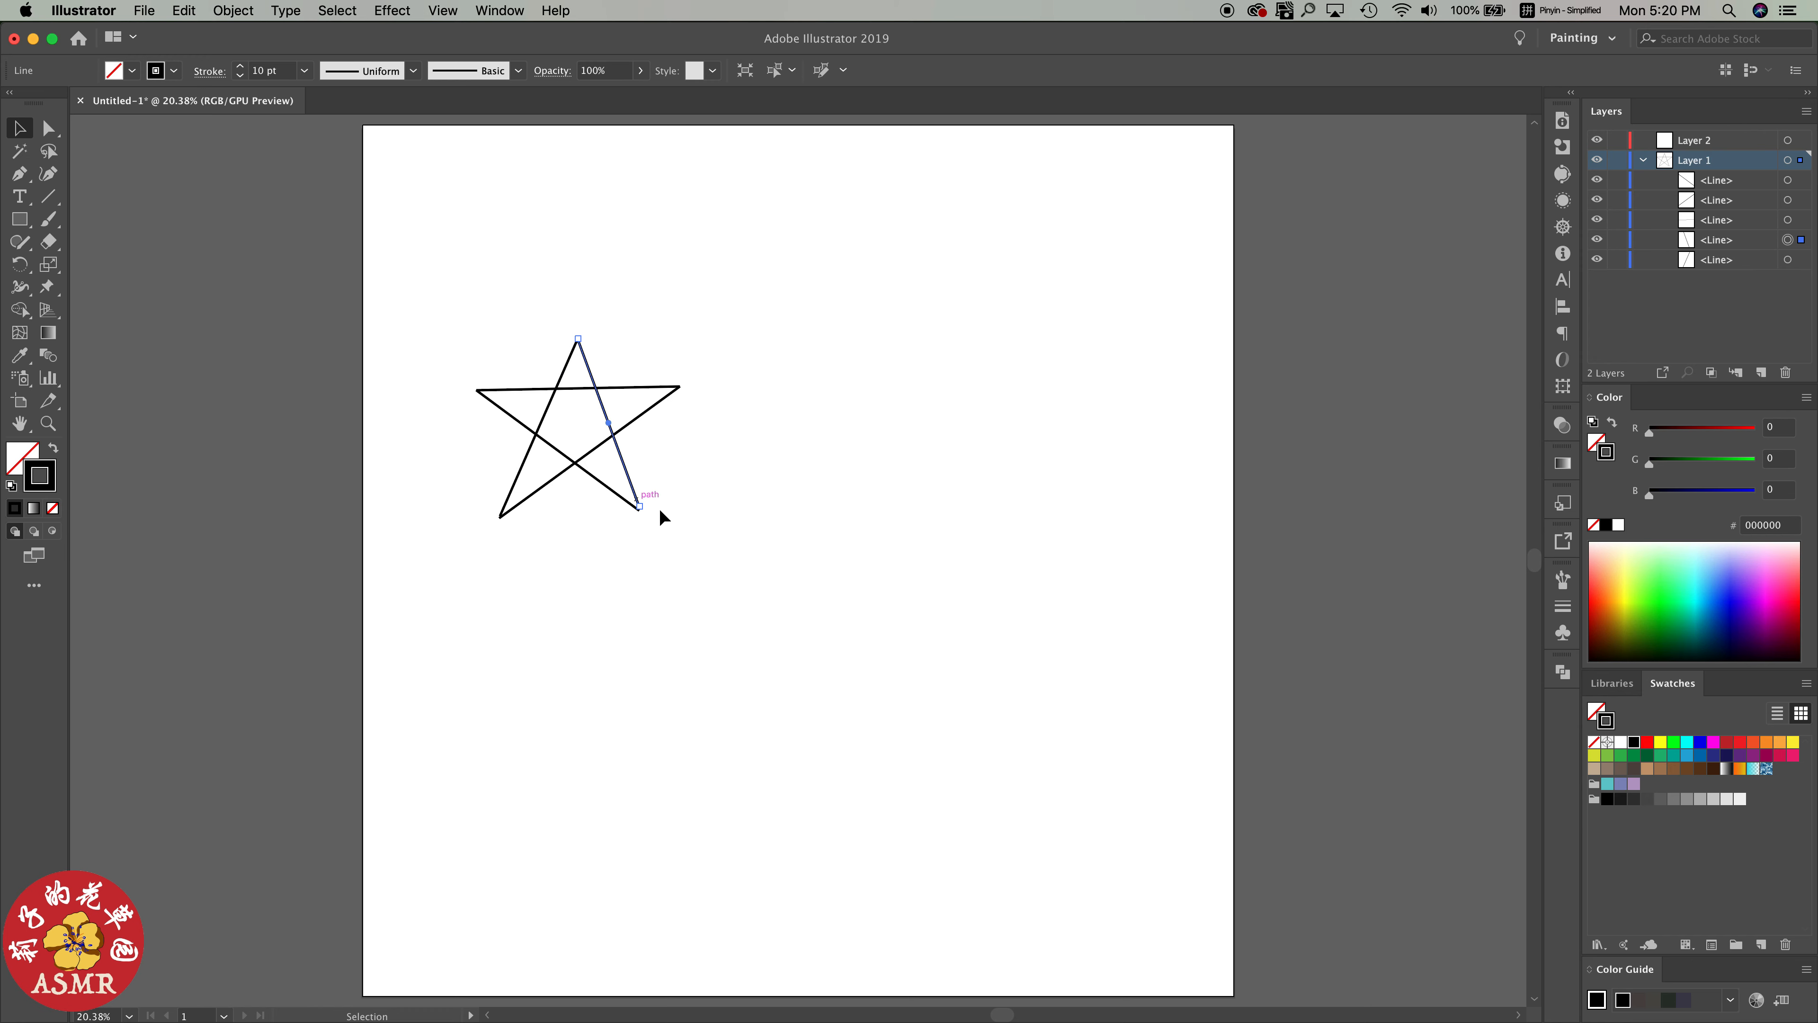
left_click_drag(639, 507, 639, 522)
left_click(713, 494)
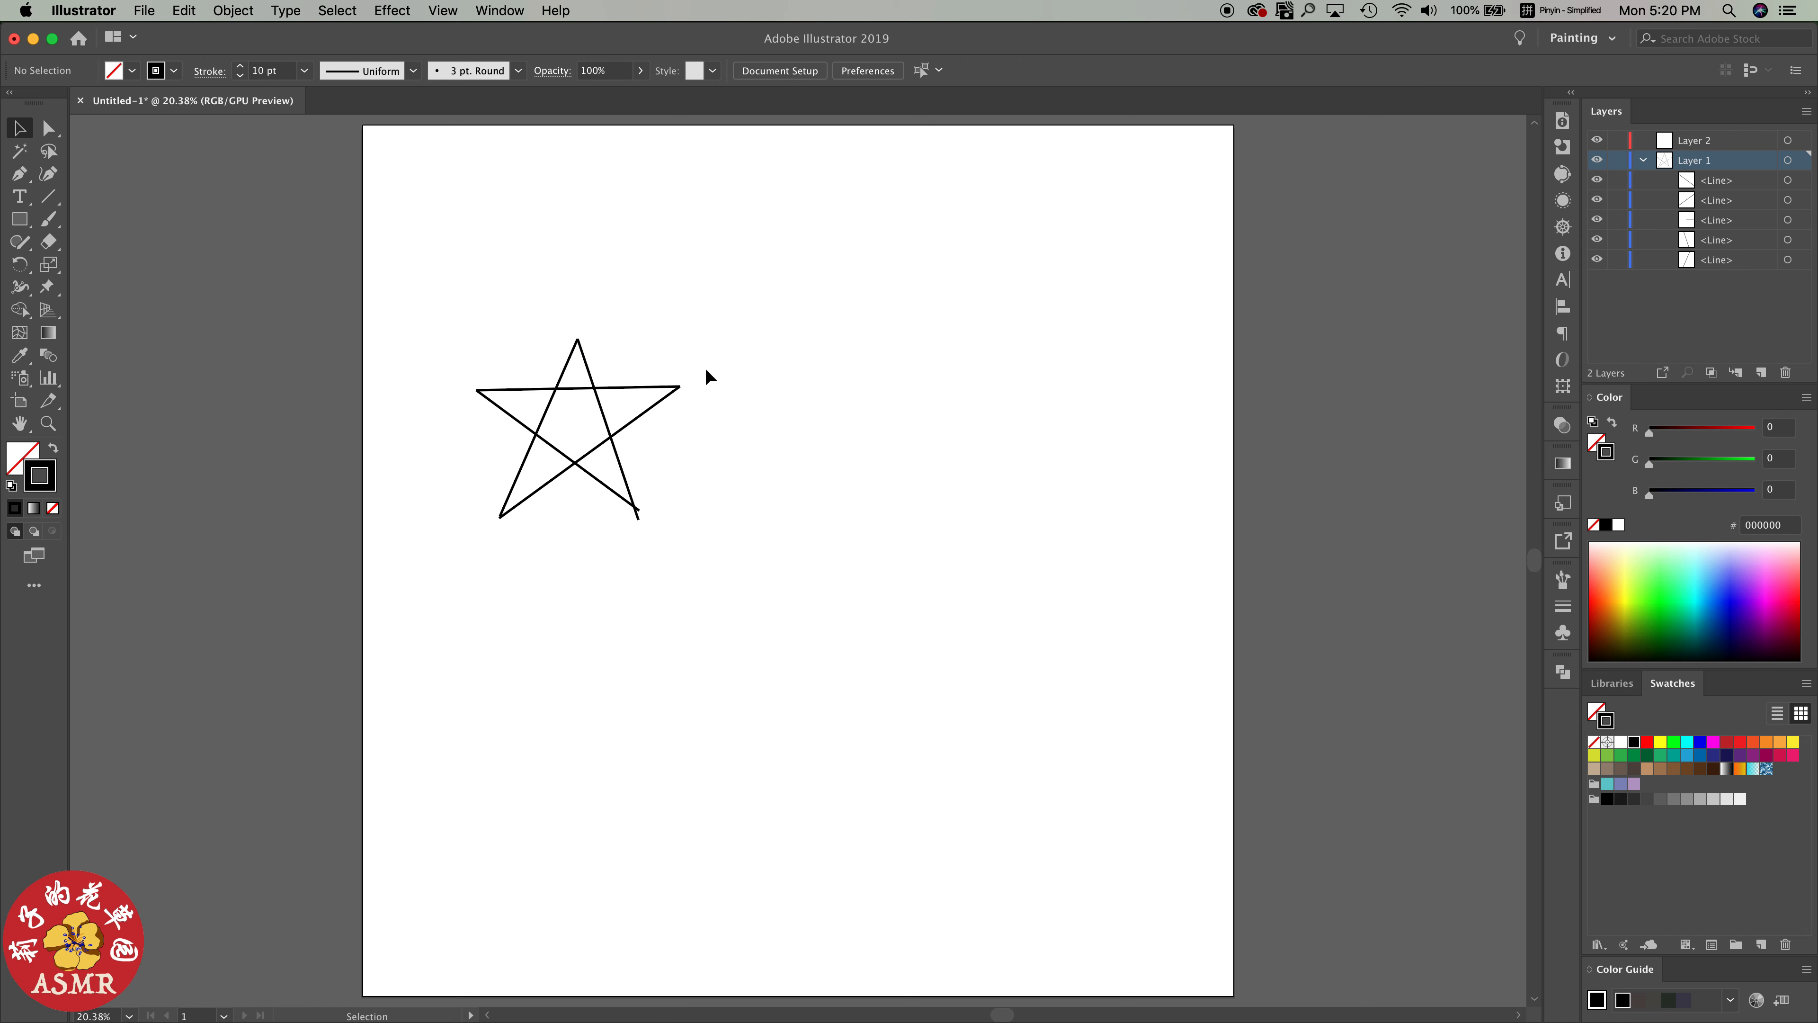
left_click(578, 345)
left_click_drag(577, 341, 574, 328)
left_click(682, 403)
left_click(681, 387)
left_click_drag(682, 387, 690, 386)
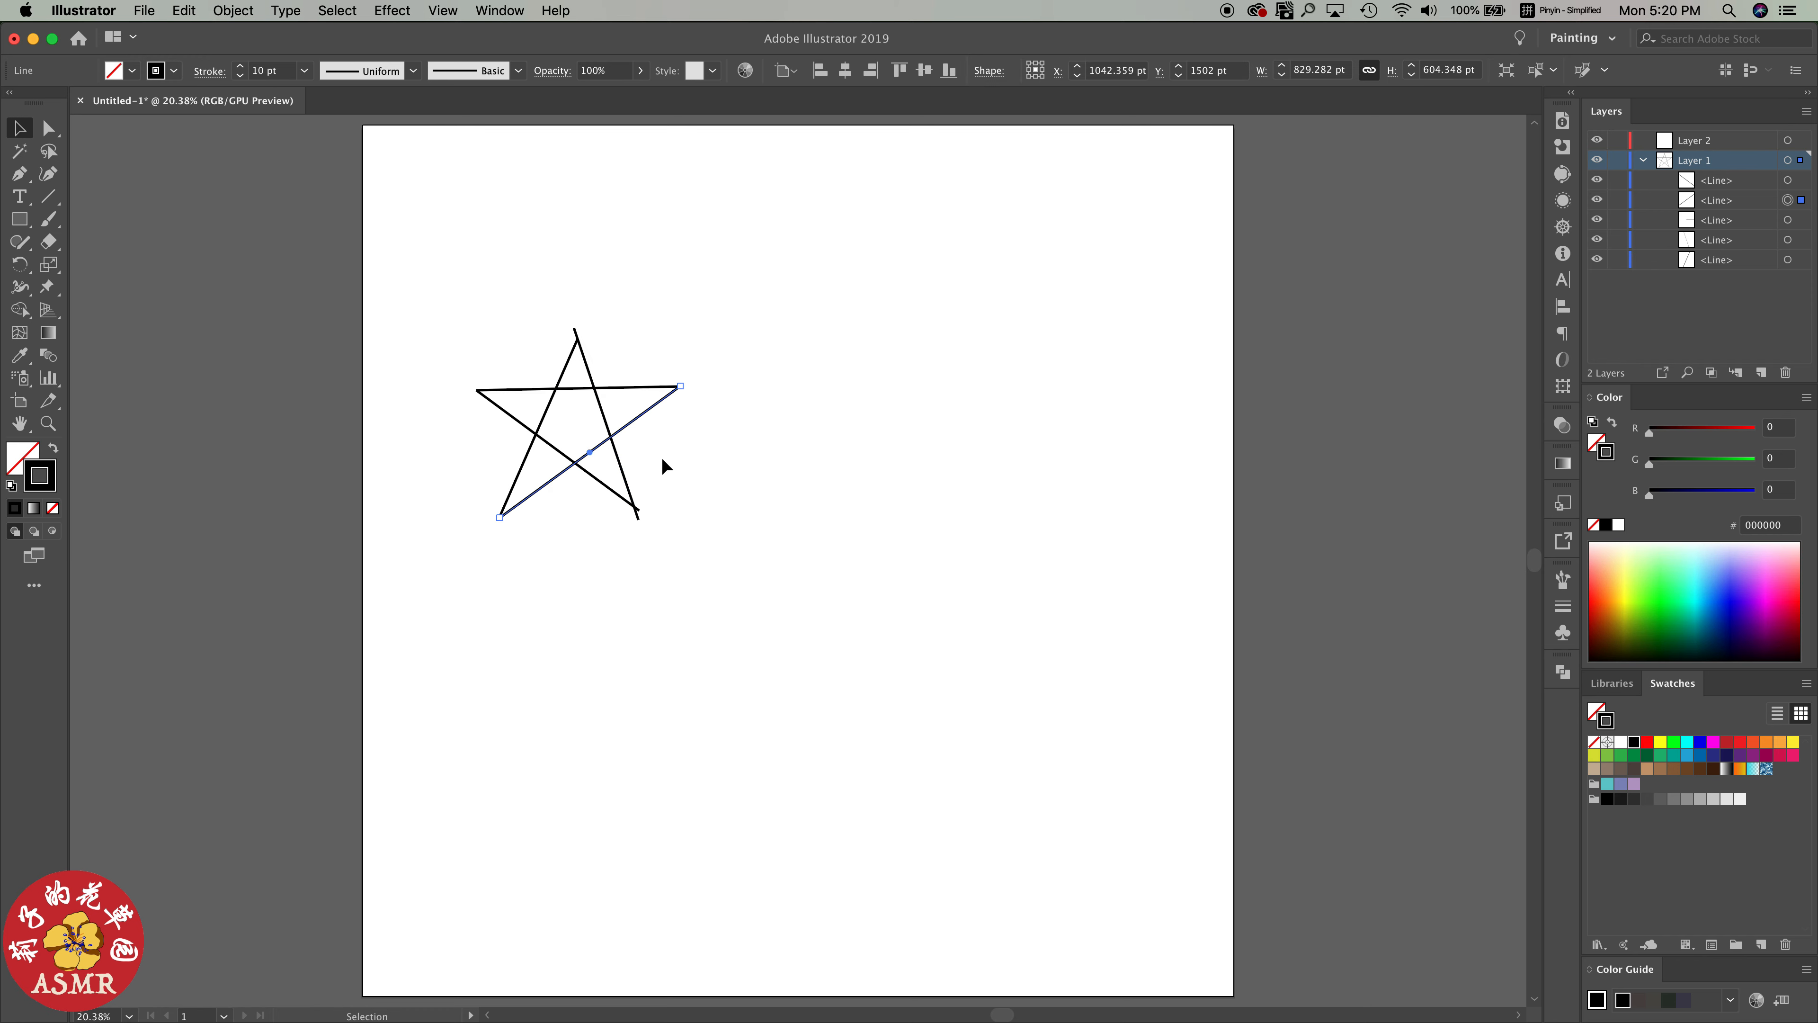
Group all five lines of the star
left_click_drag(491, 324, 655, 534)
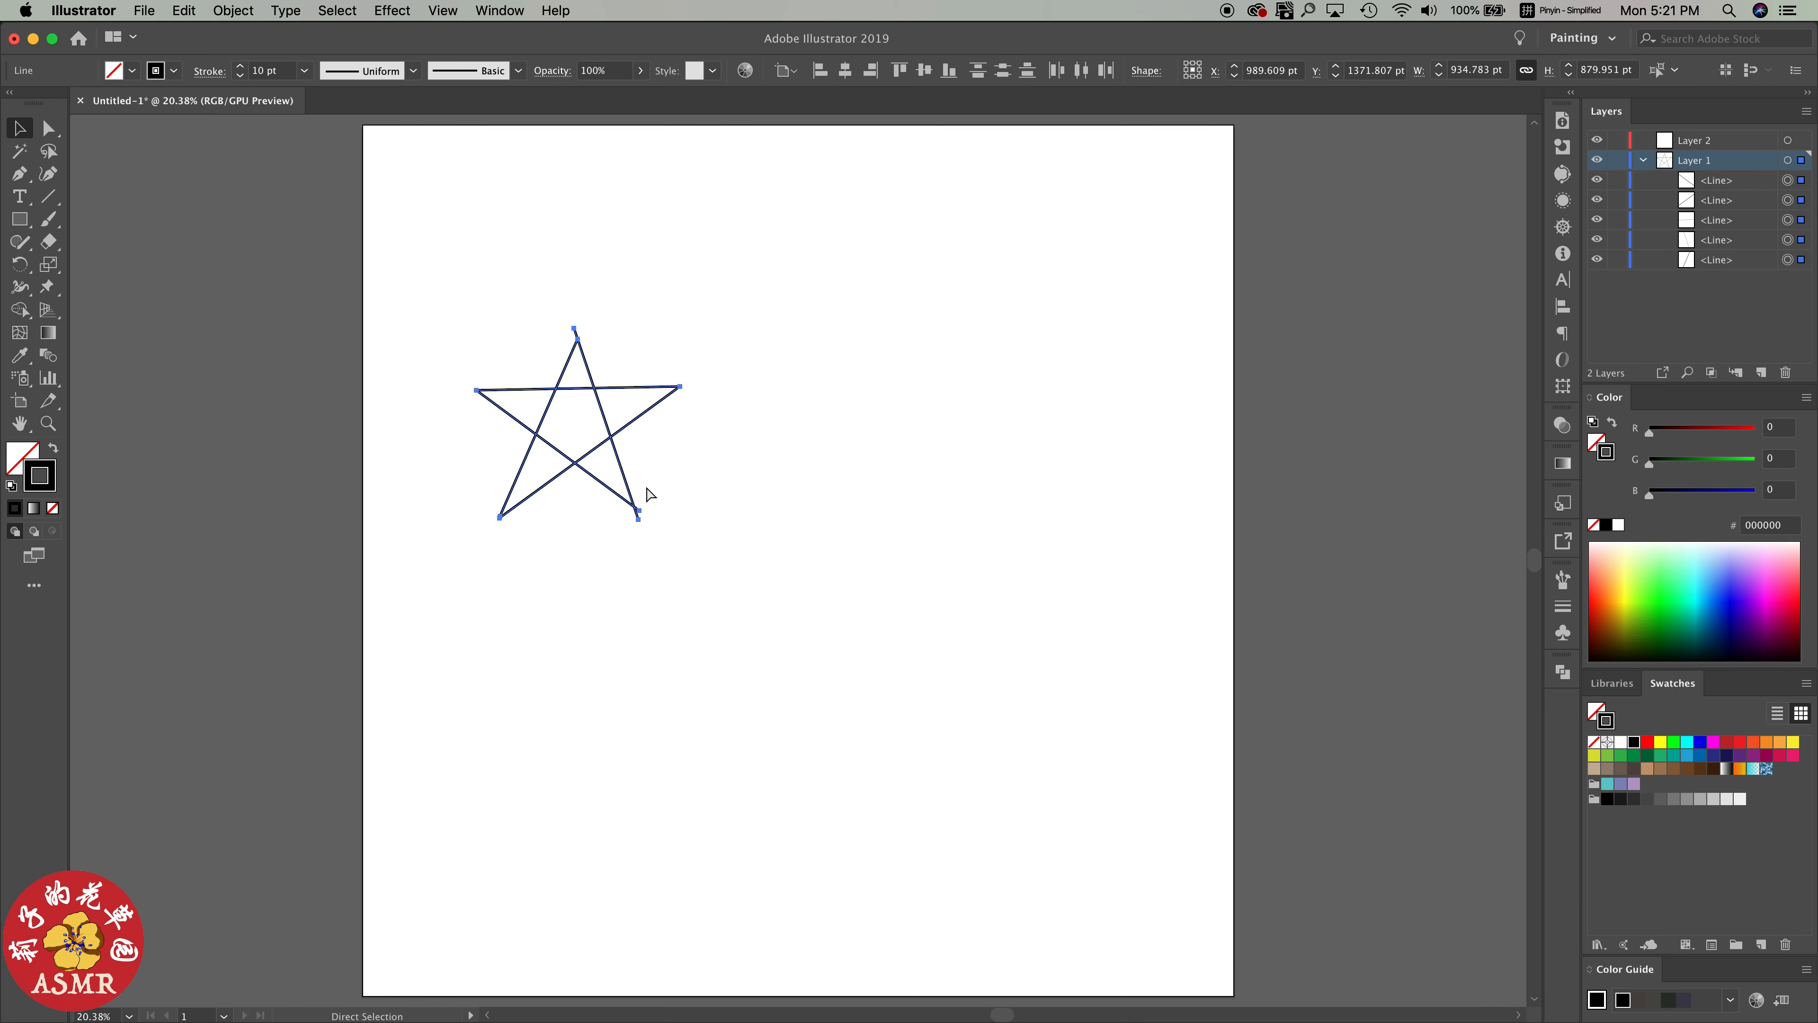
left_click(233, 10)
left_click(240, 80)
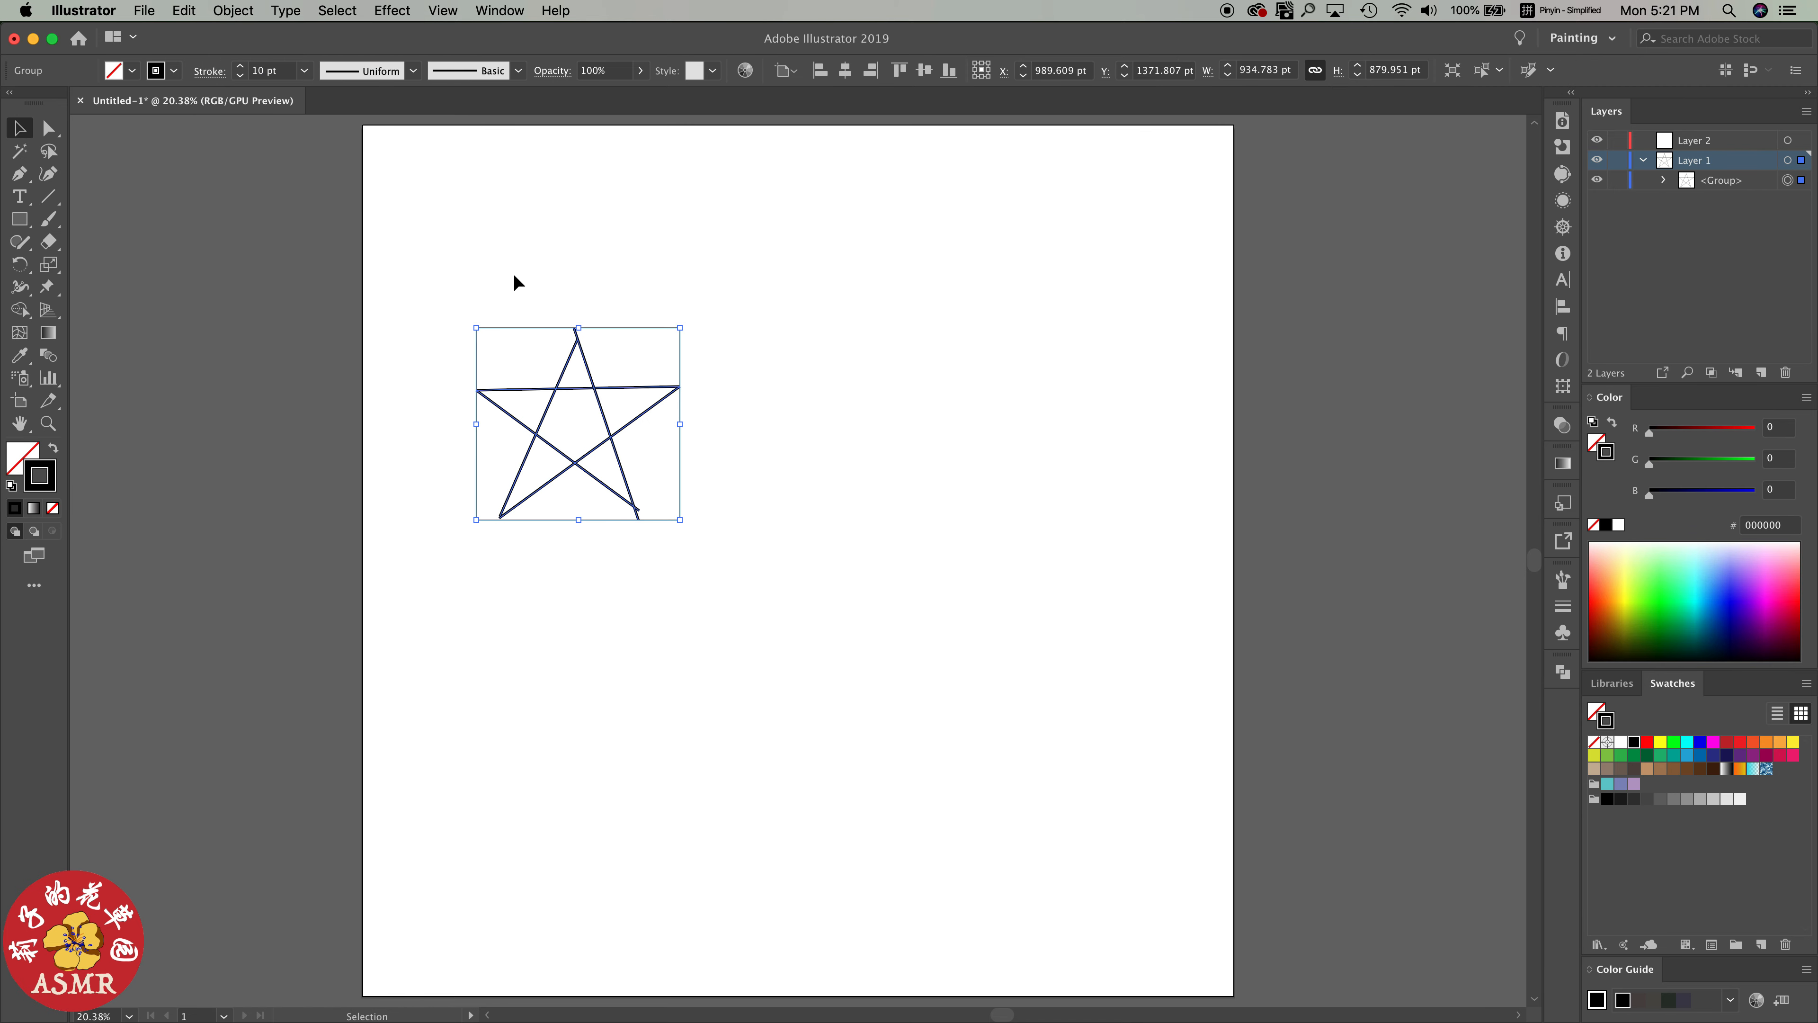
Set the grouped star's stroke weight to 16 pt
left_click(1562, 607)
left_click(1463, 600)
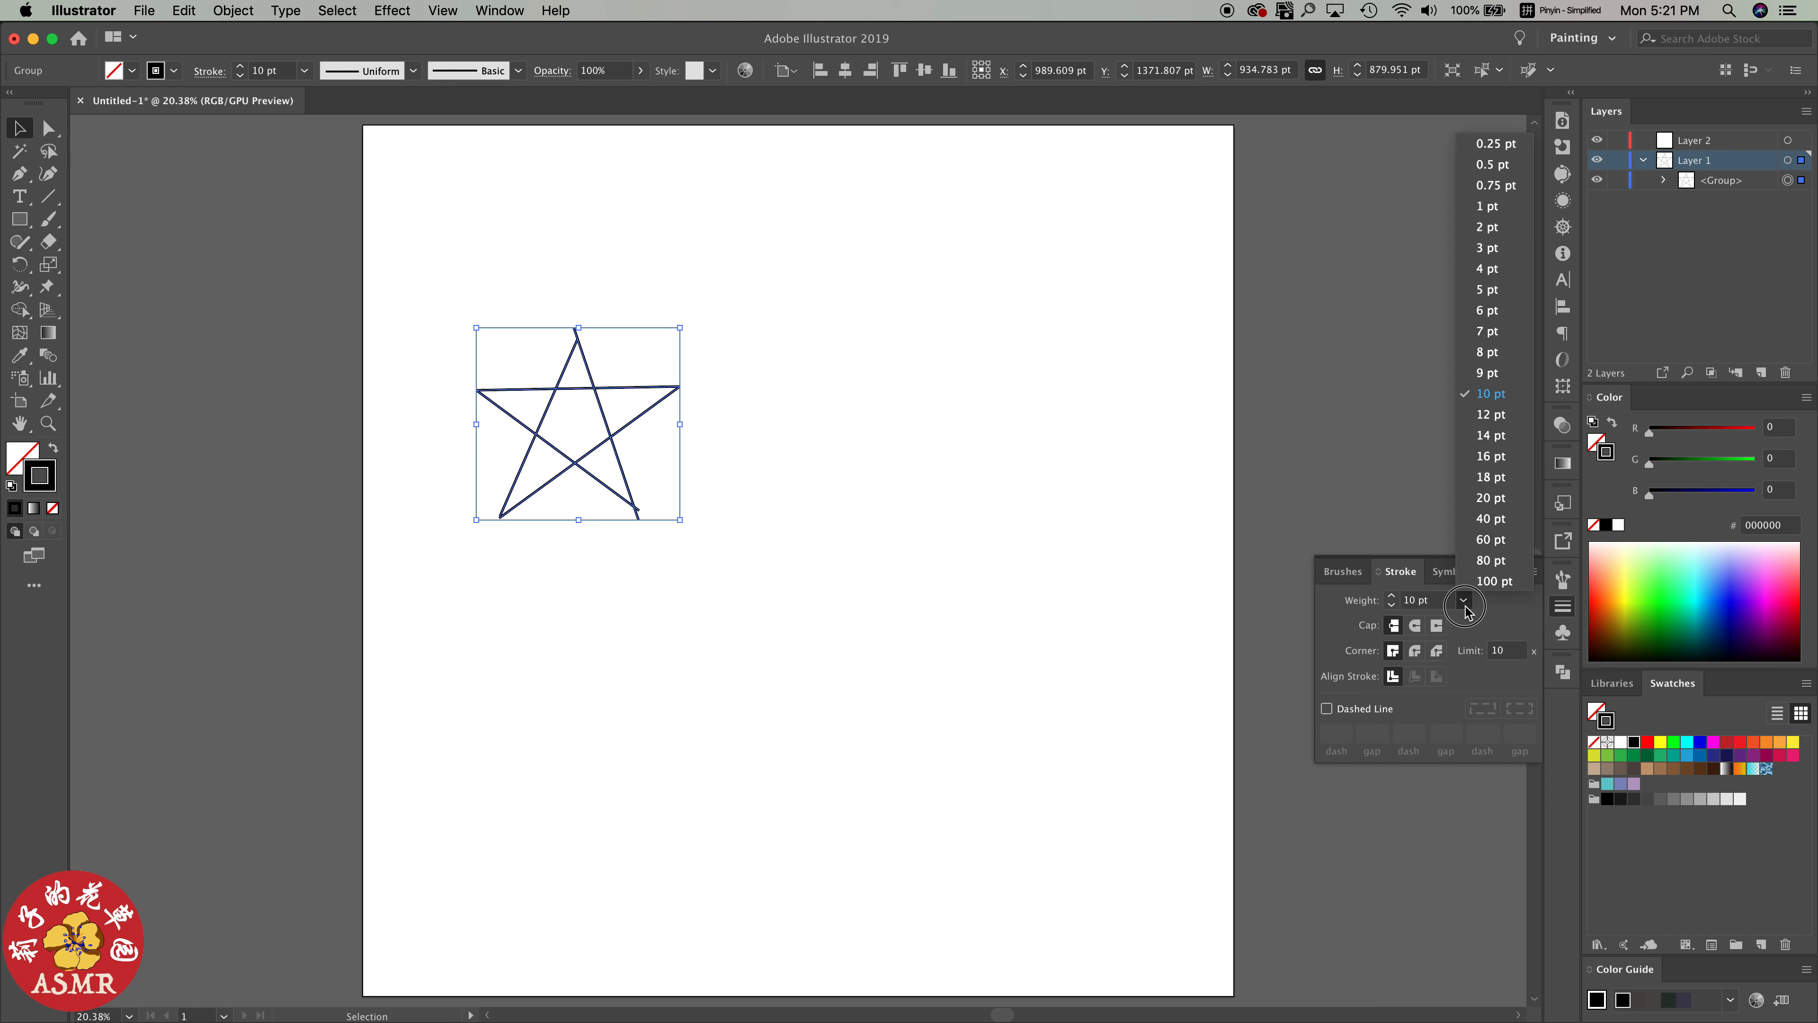
left_click(1494, 430)
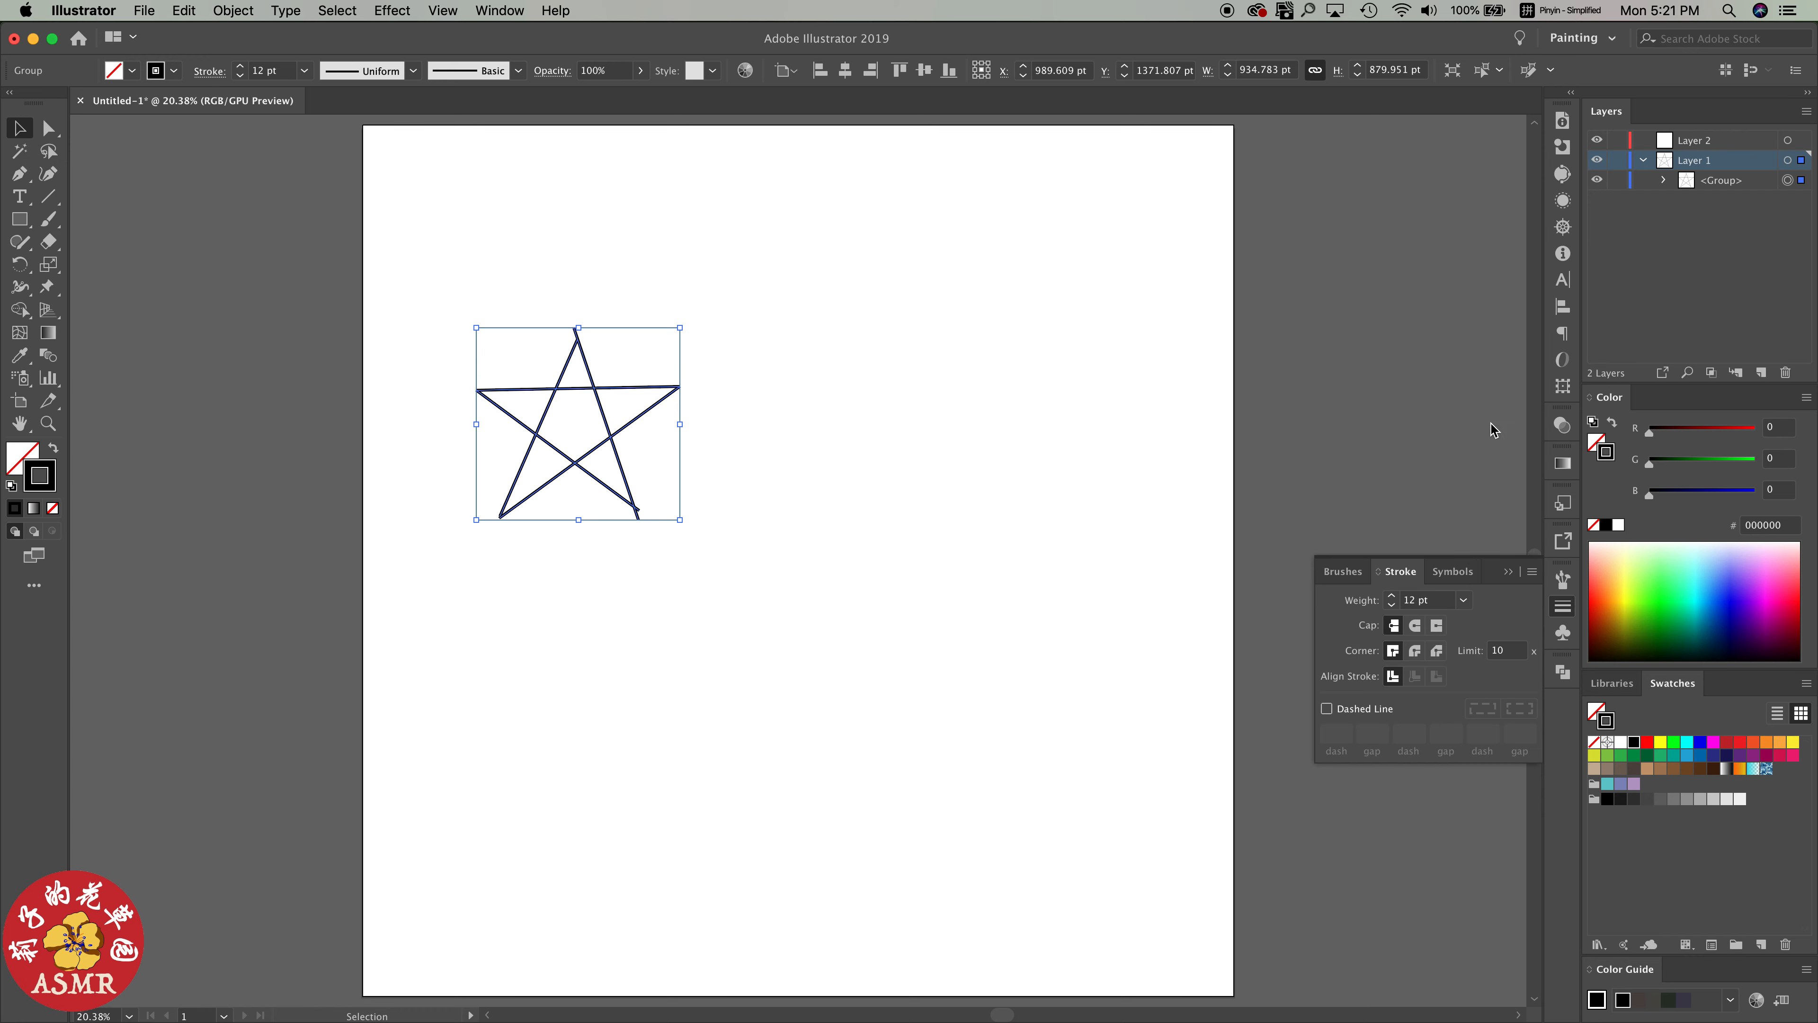
left_click(1463, 600)
left_click(1494, 461)
left_click(746, 218)
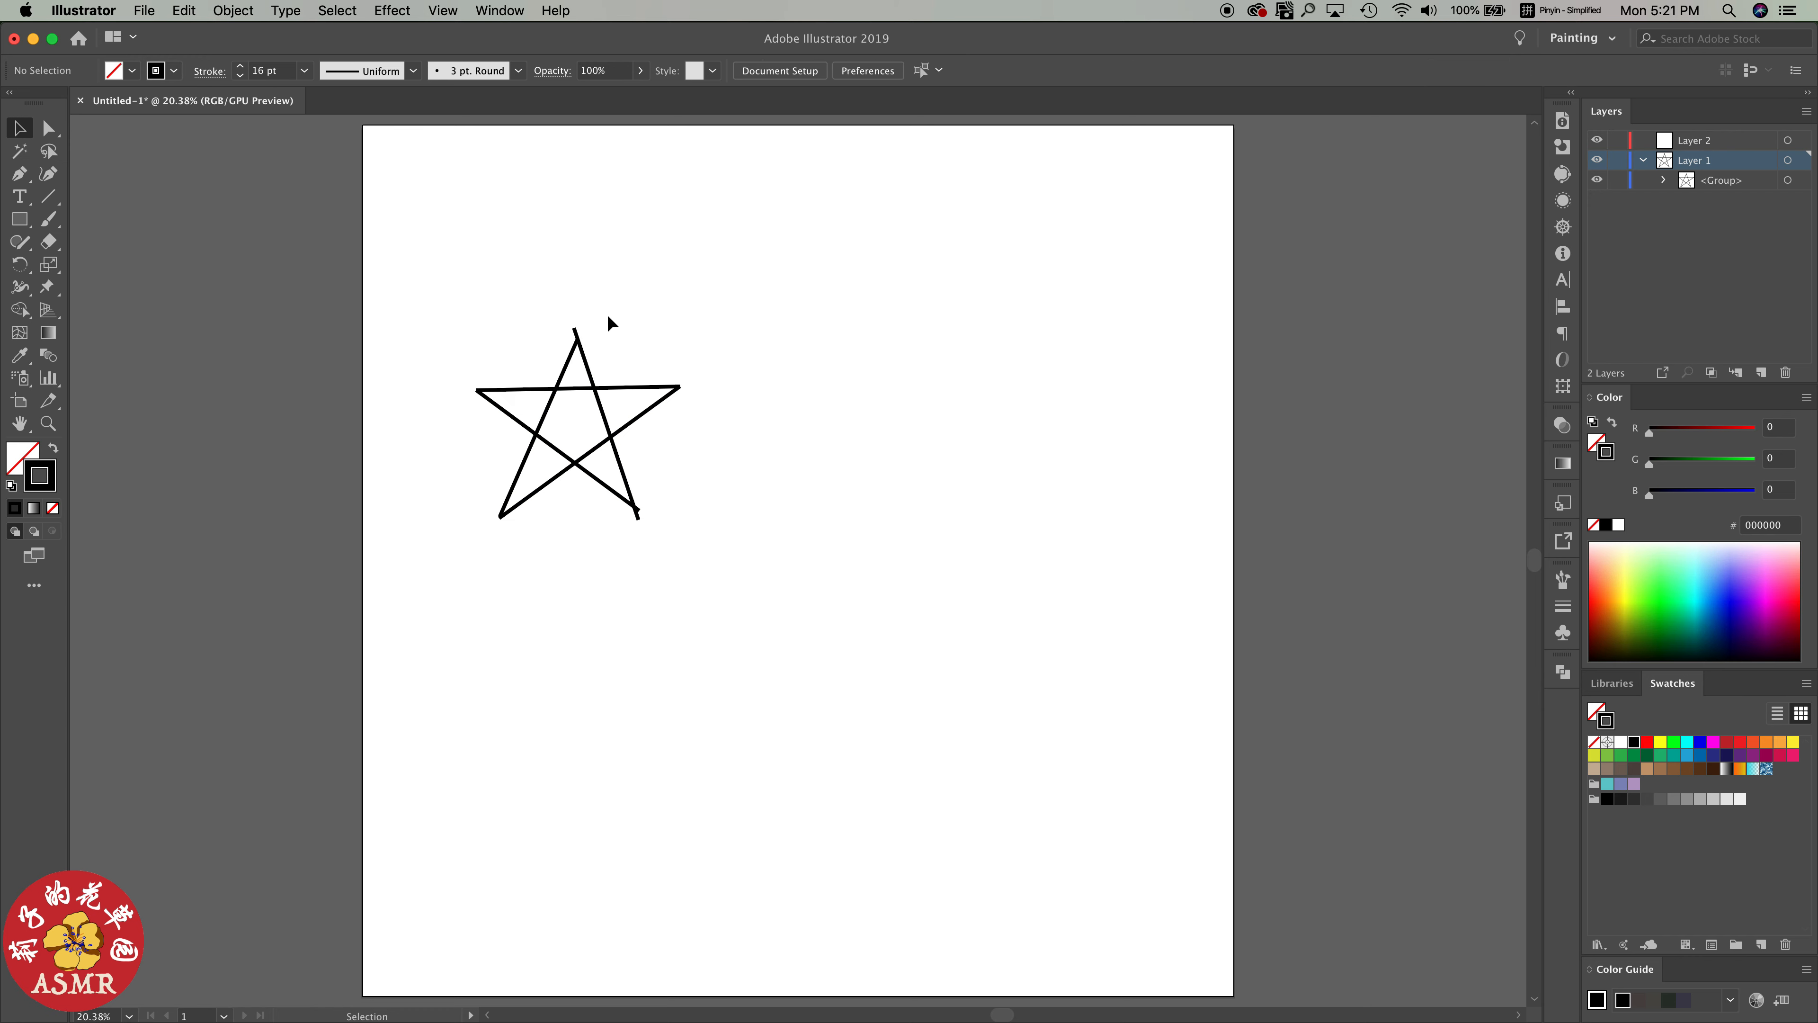
Apply a Roughen effect to the star group with absolute size 5 pt, detail 10 per inch and corner points
left_click(580, 340)
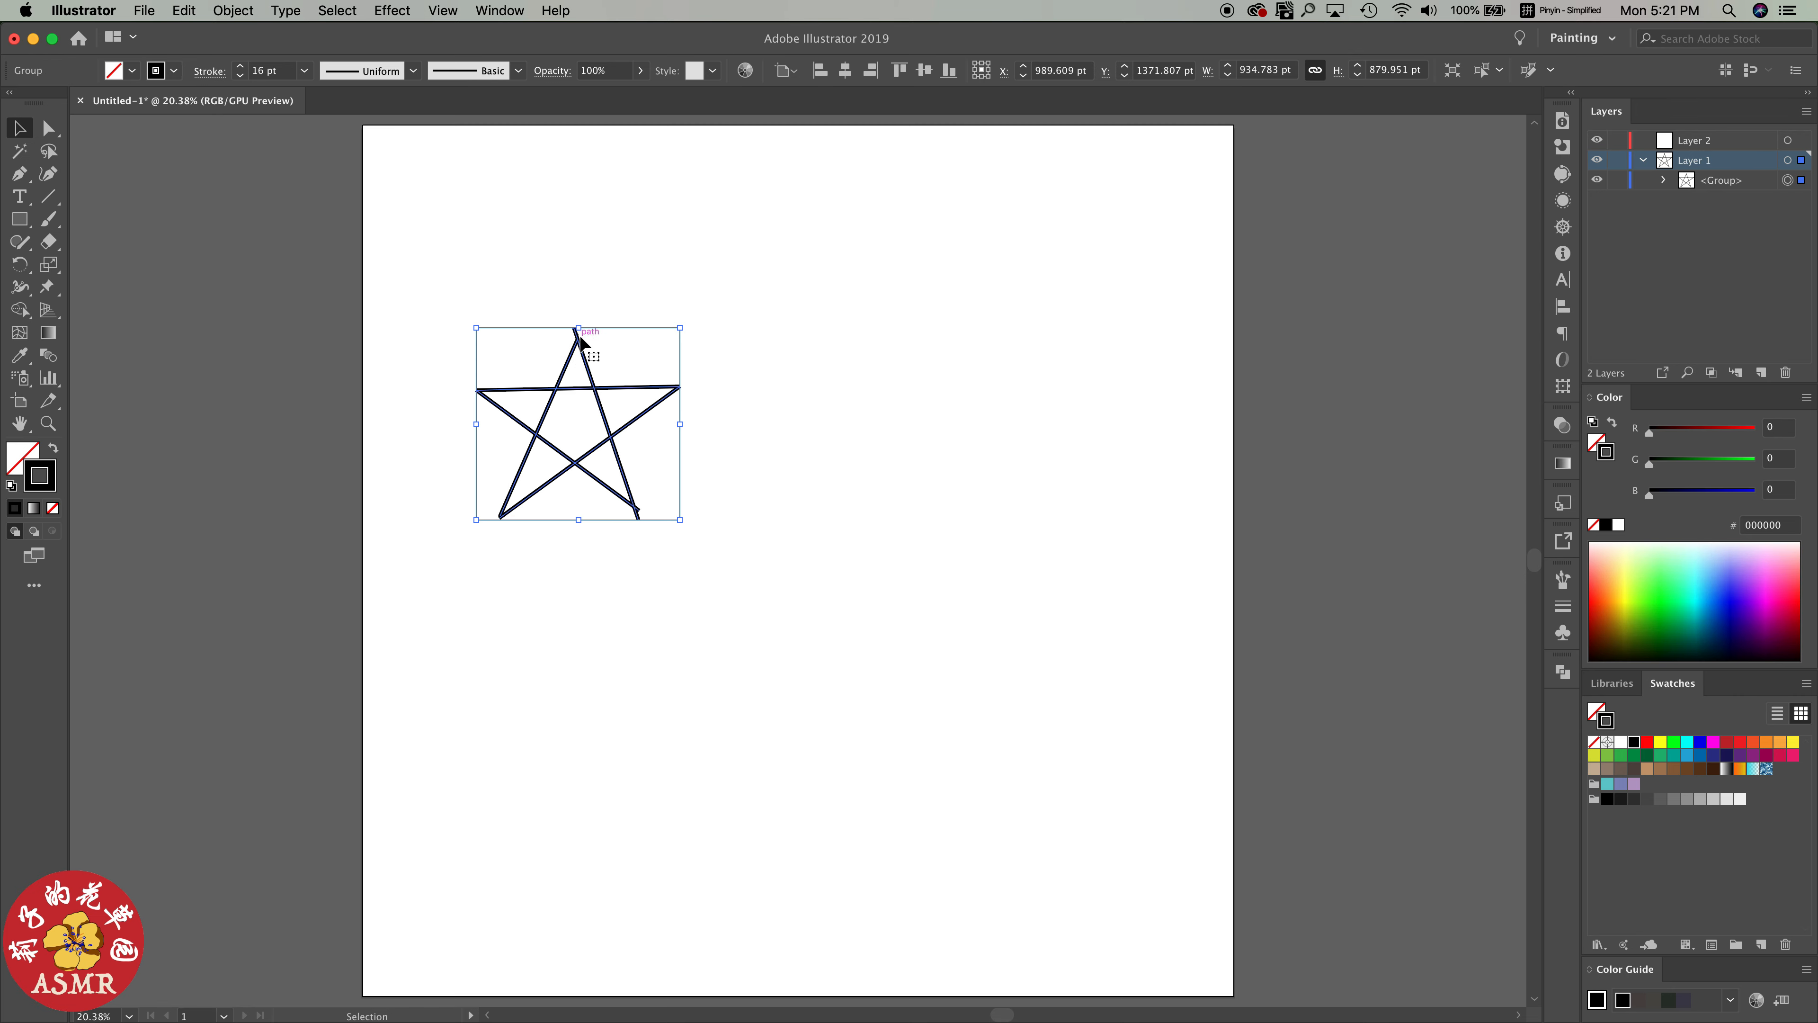
left_click(718, 337)
left_click(527, 386)
left_click(392, 10)
mouse_move(487, 178)
left_click(709, 229)
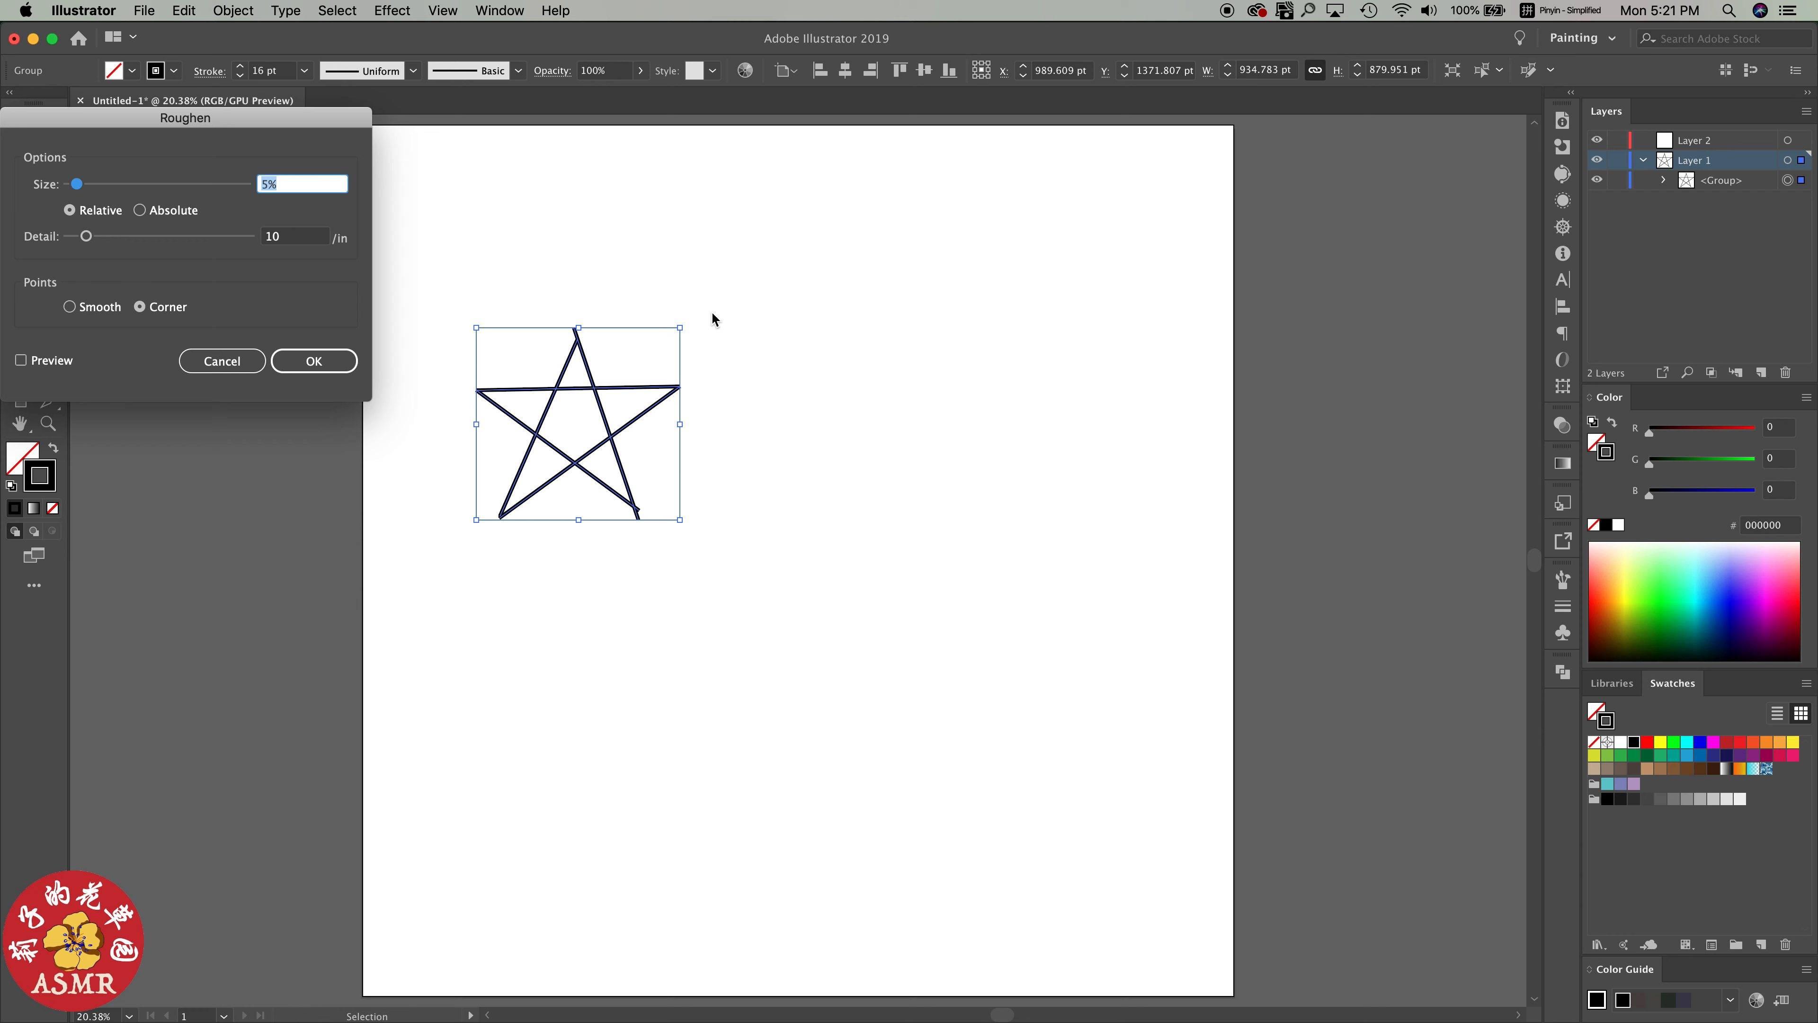
left_click(42, 360)
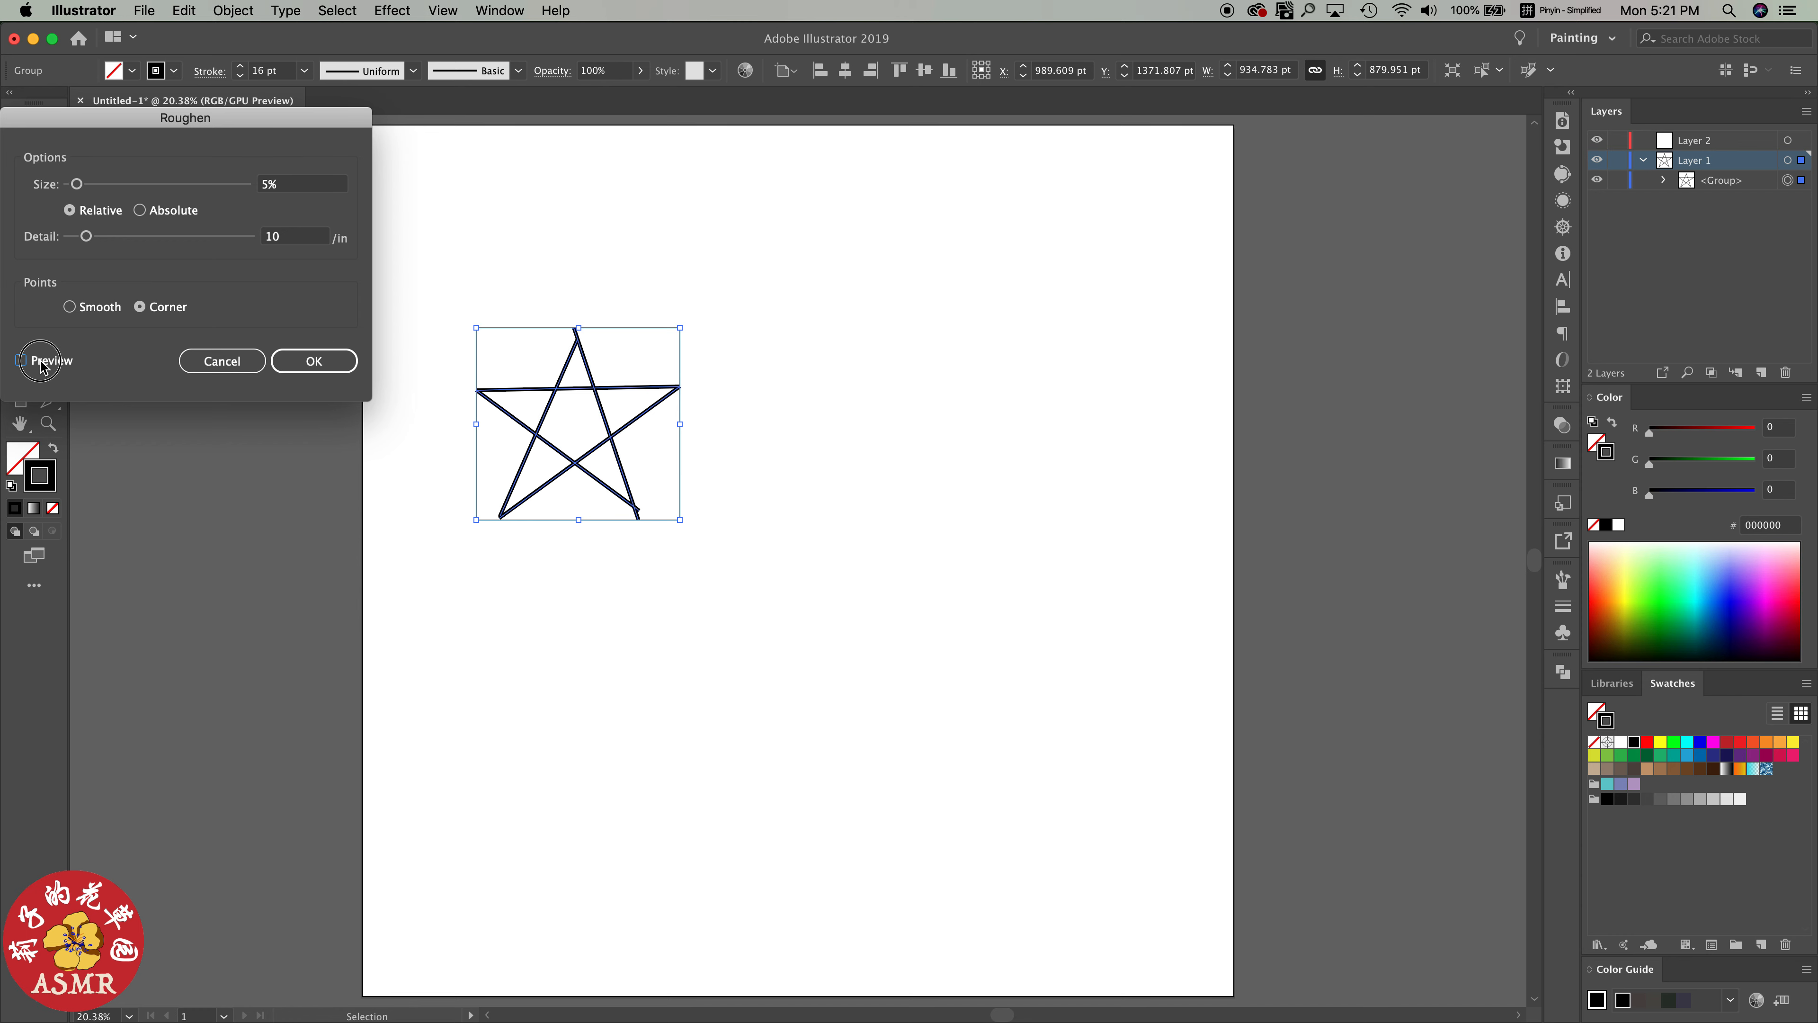
left_click(141, 211)
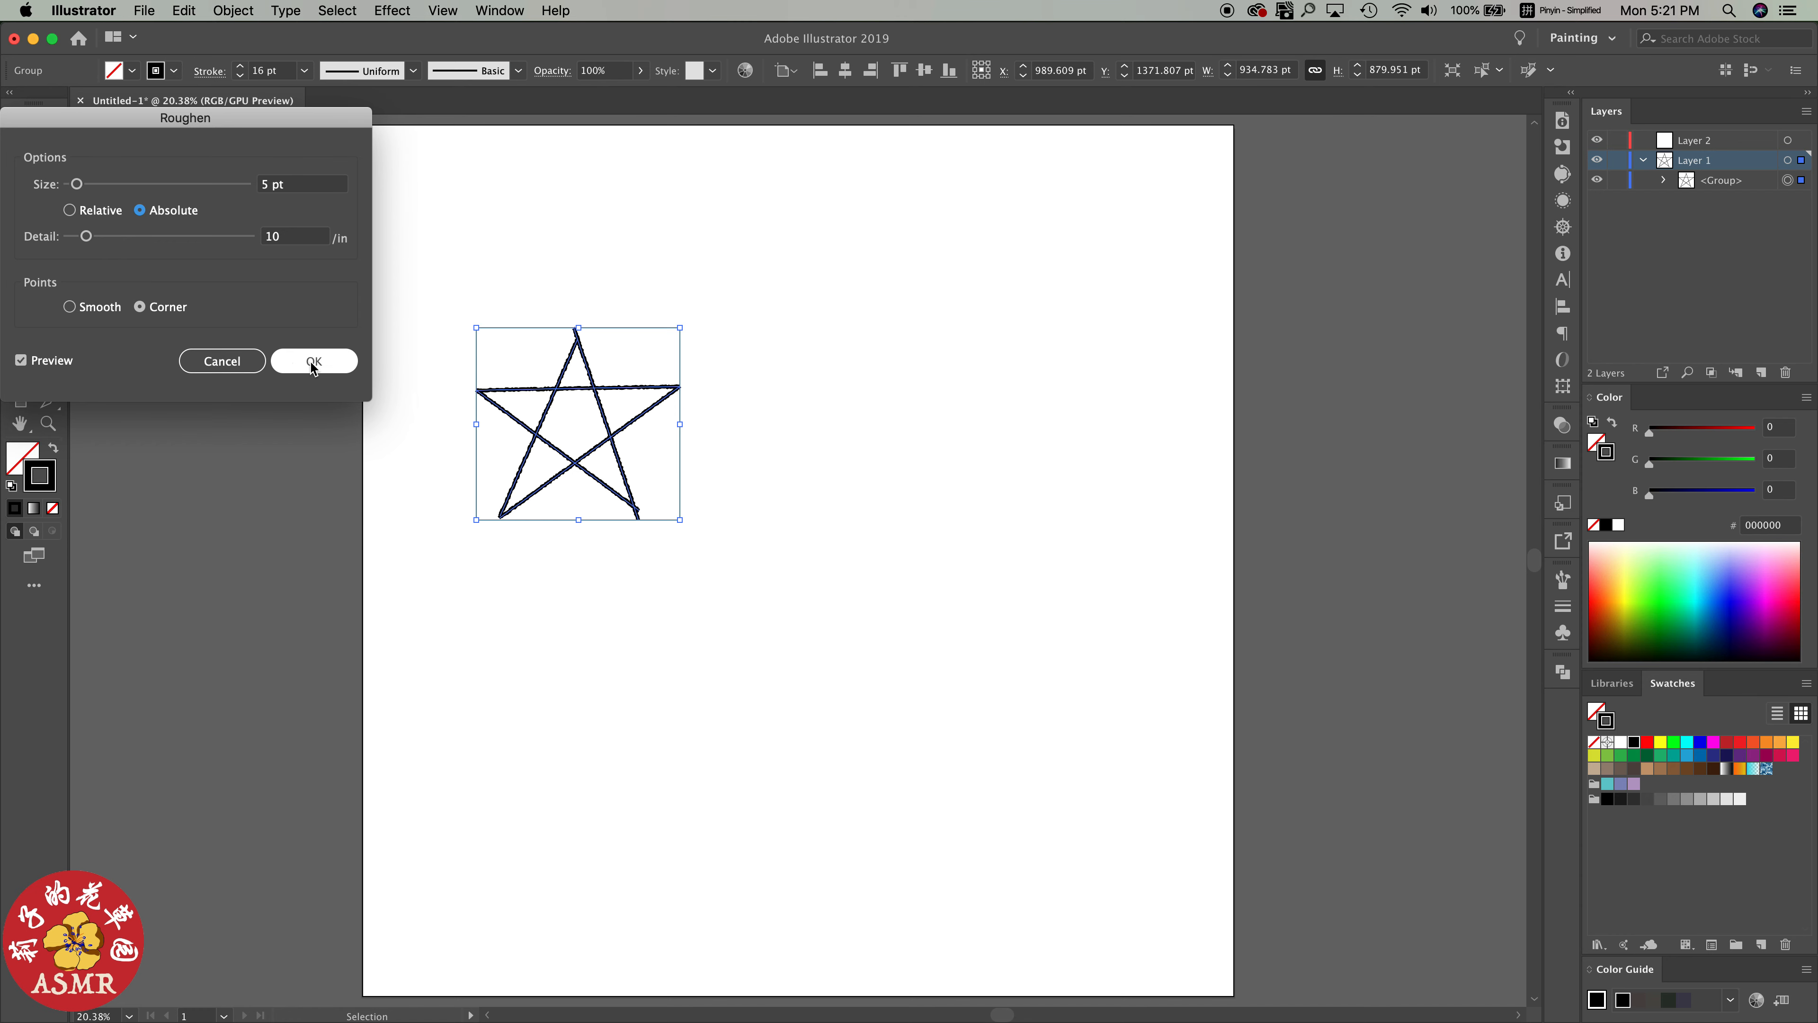
left_click(295, 360)
left_click(739, 492)
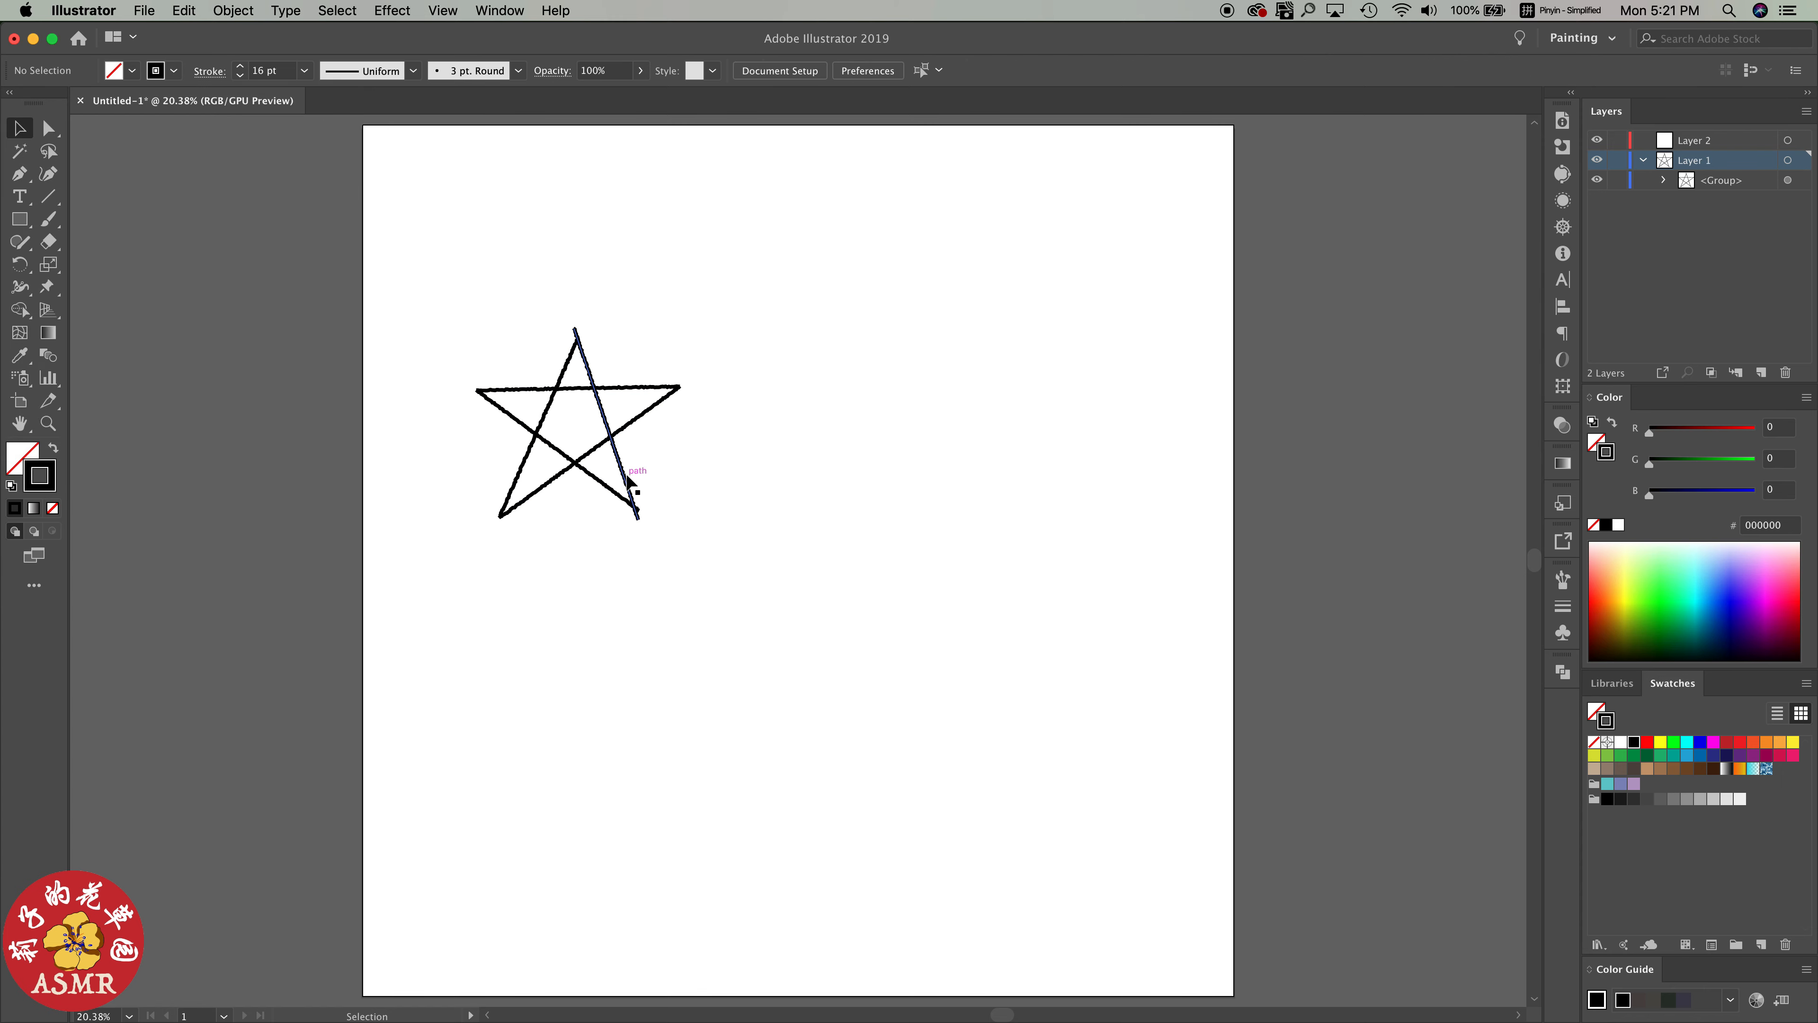
Give the star's strokes the elliptical variable width profile that tapers at both ends
scroll(629, 479, "up", 3)
scroll(607, 447, "down", 2)
scroll(604, 447, "up", 1)
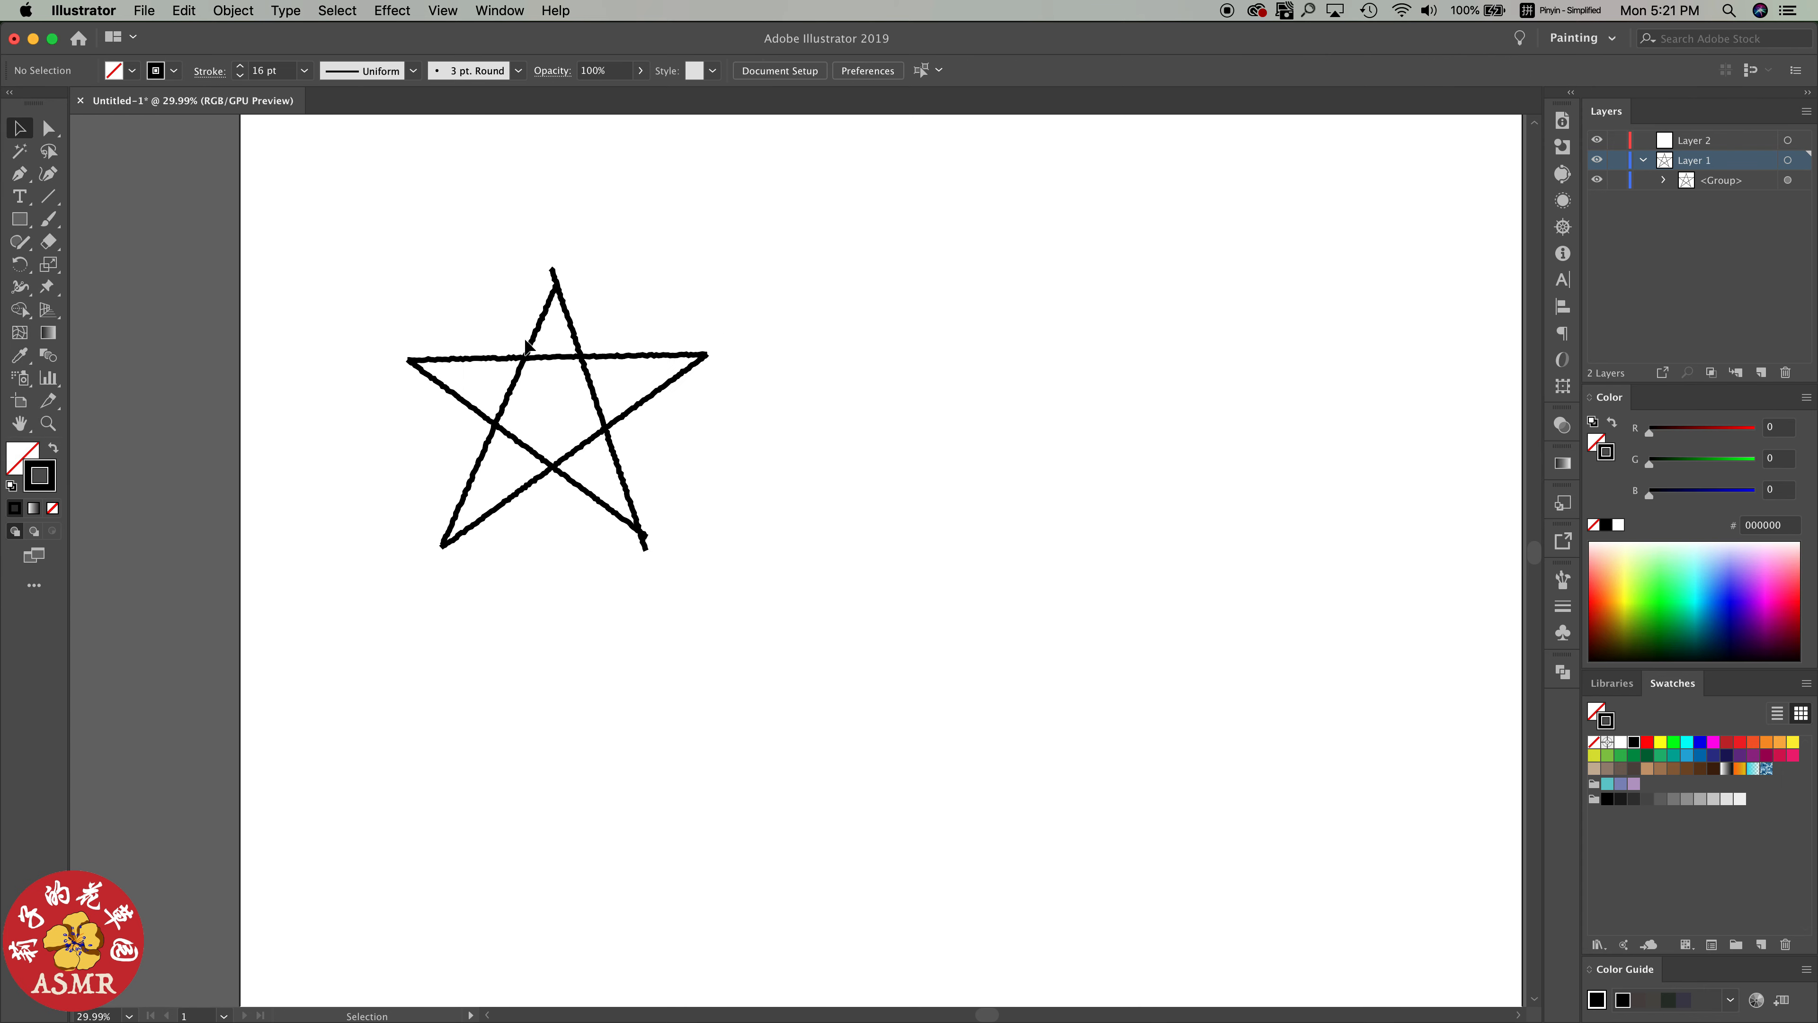
left_click(528, 355)
left_click(413, 71)
left_click(394, 131)
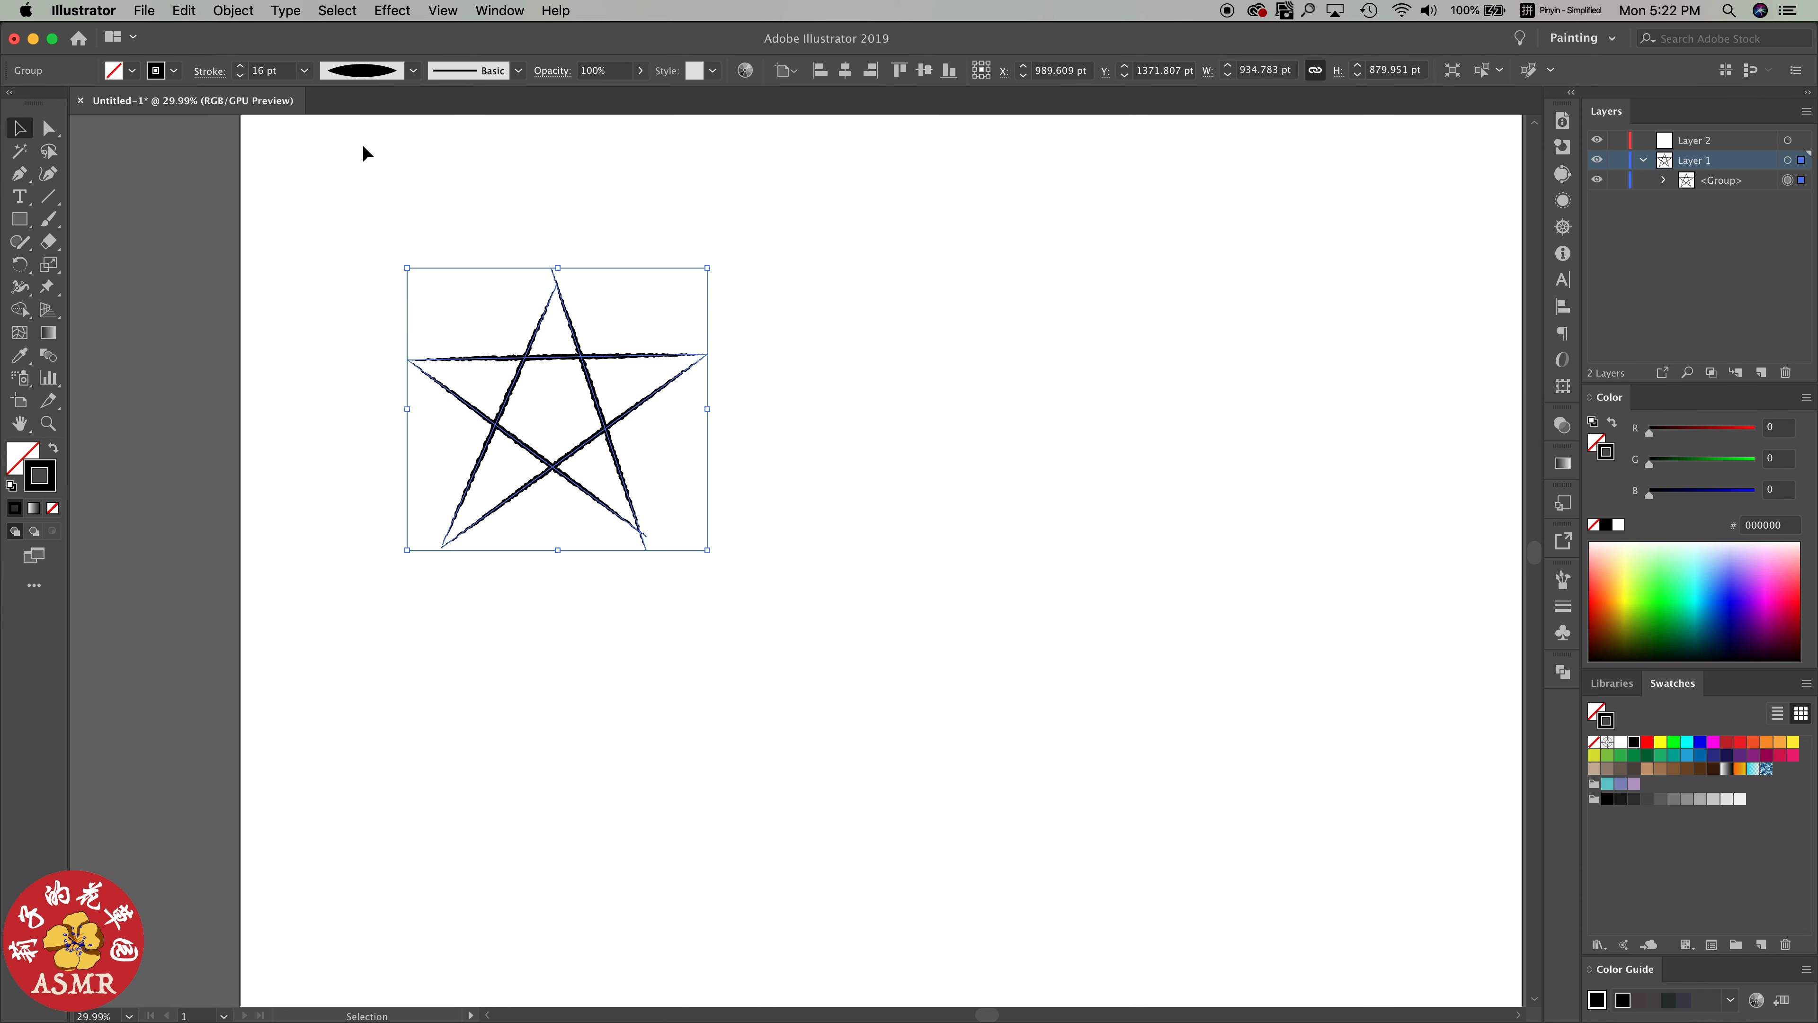
Set the tapered star's stroke weight to 20 pt
left_click(1562, 605)
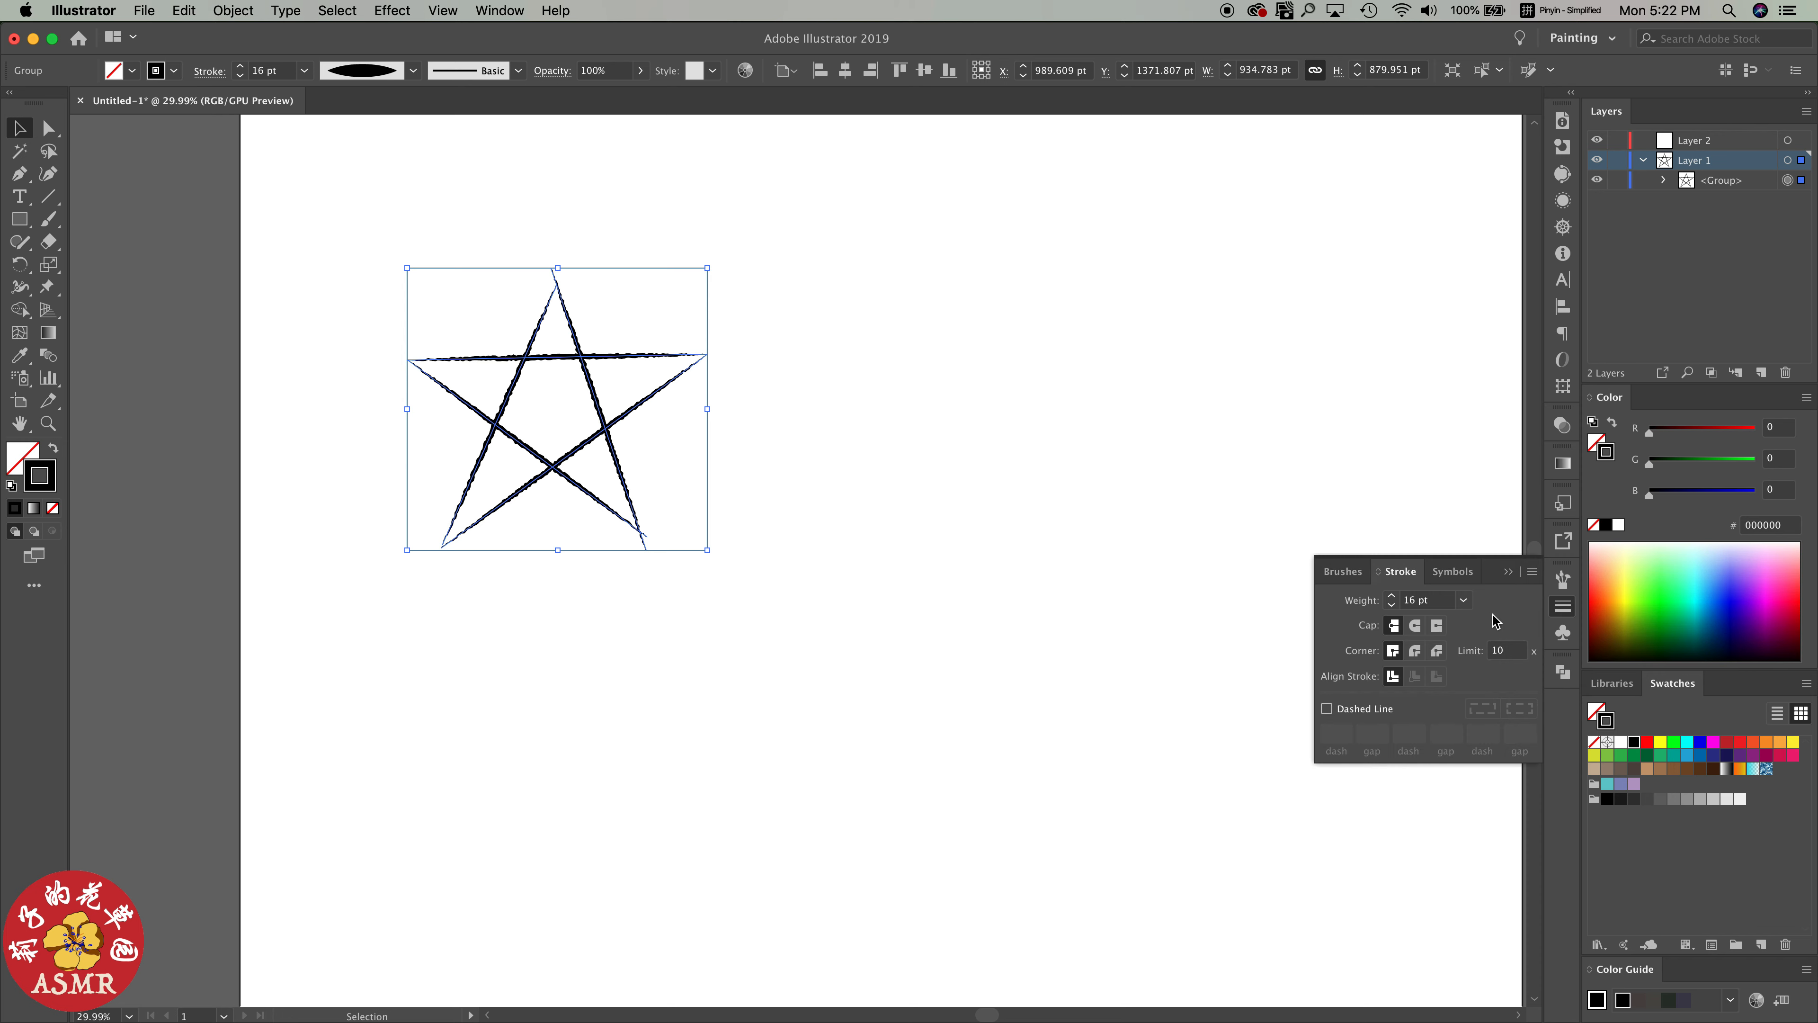
left_click(1463, 599)
left_click(1495, 478)
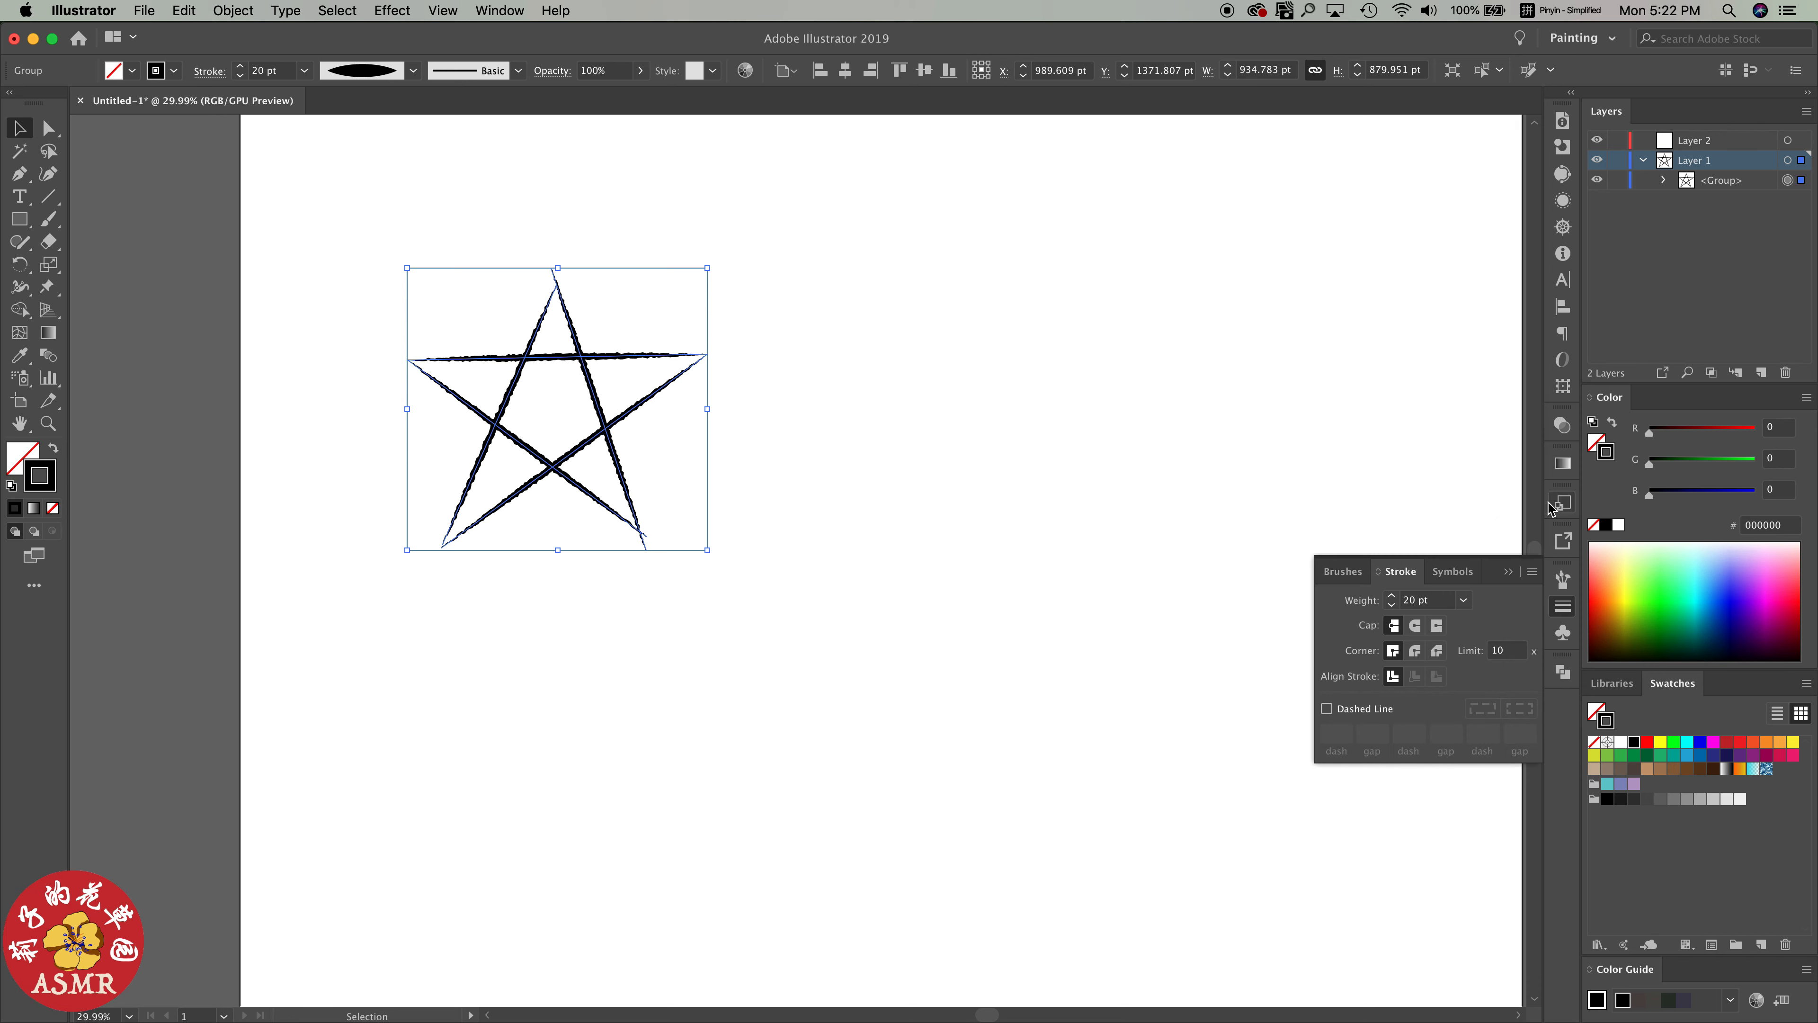
left_click(1563, 606)
left_click(865, 402)
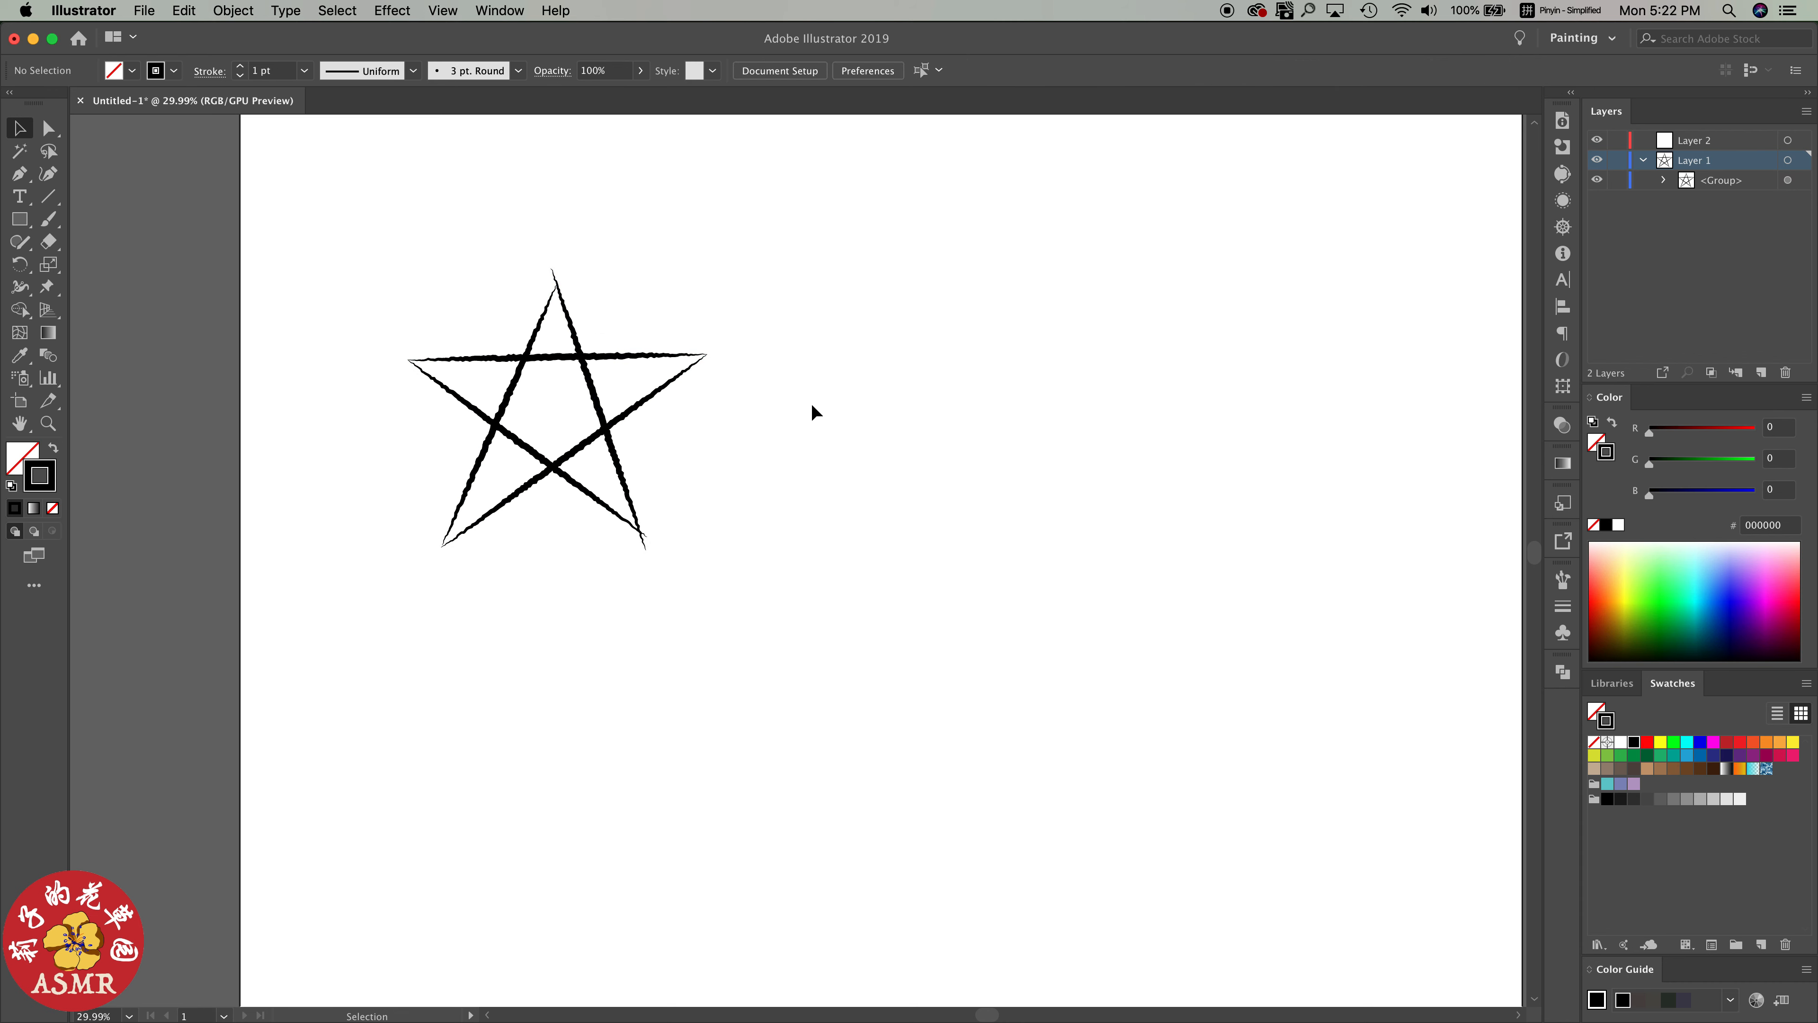
Duplicate the star to the right of the original and ungroup the copy
left_click(603, 433)
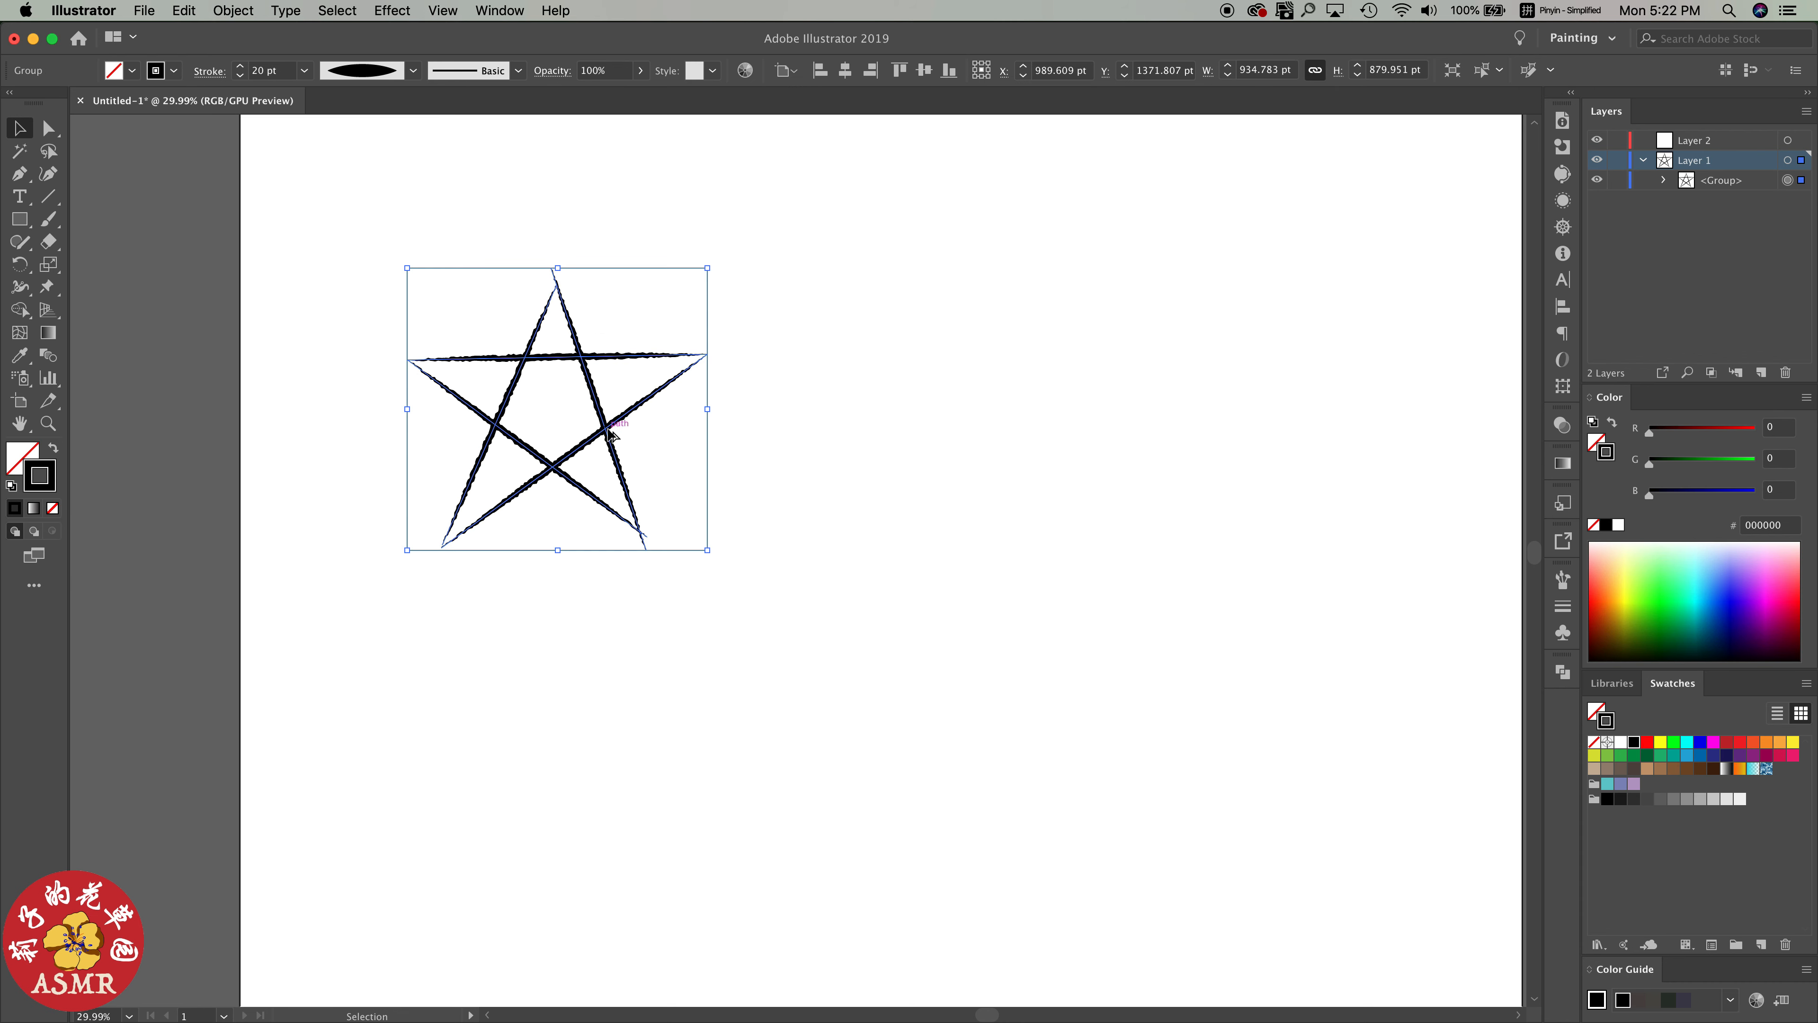
left_click_drag(609, 433, 969, 439, "alt")
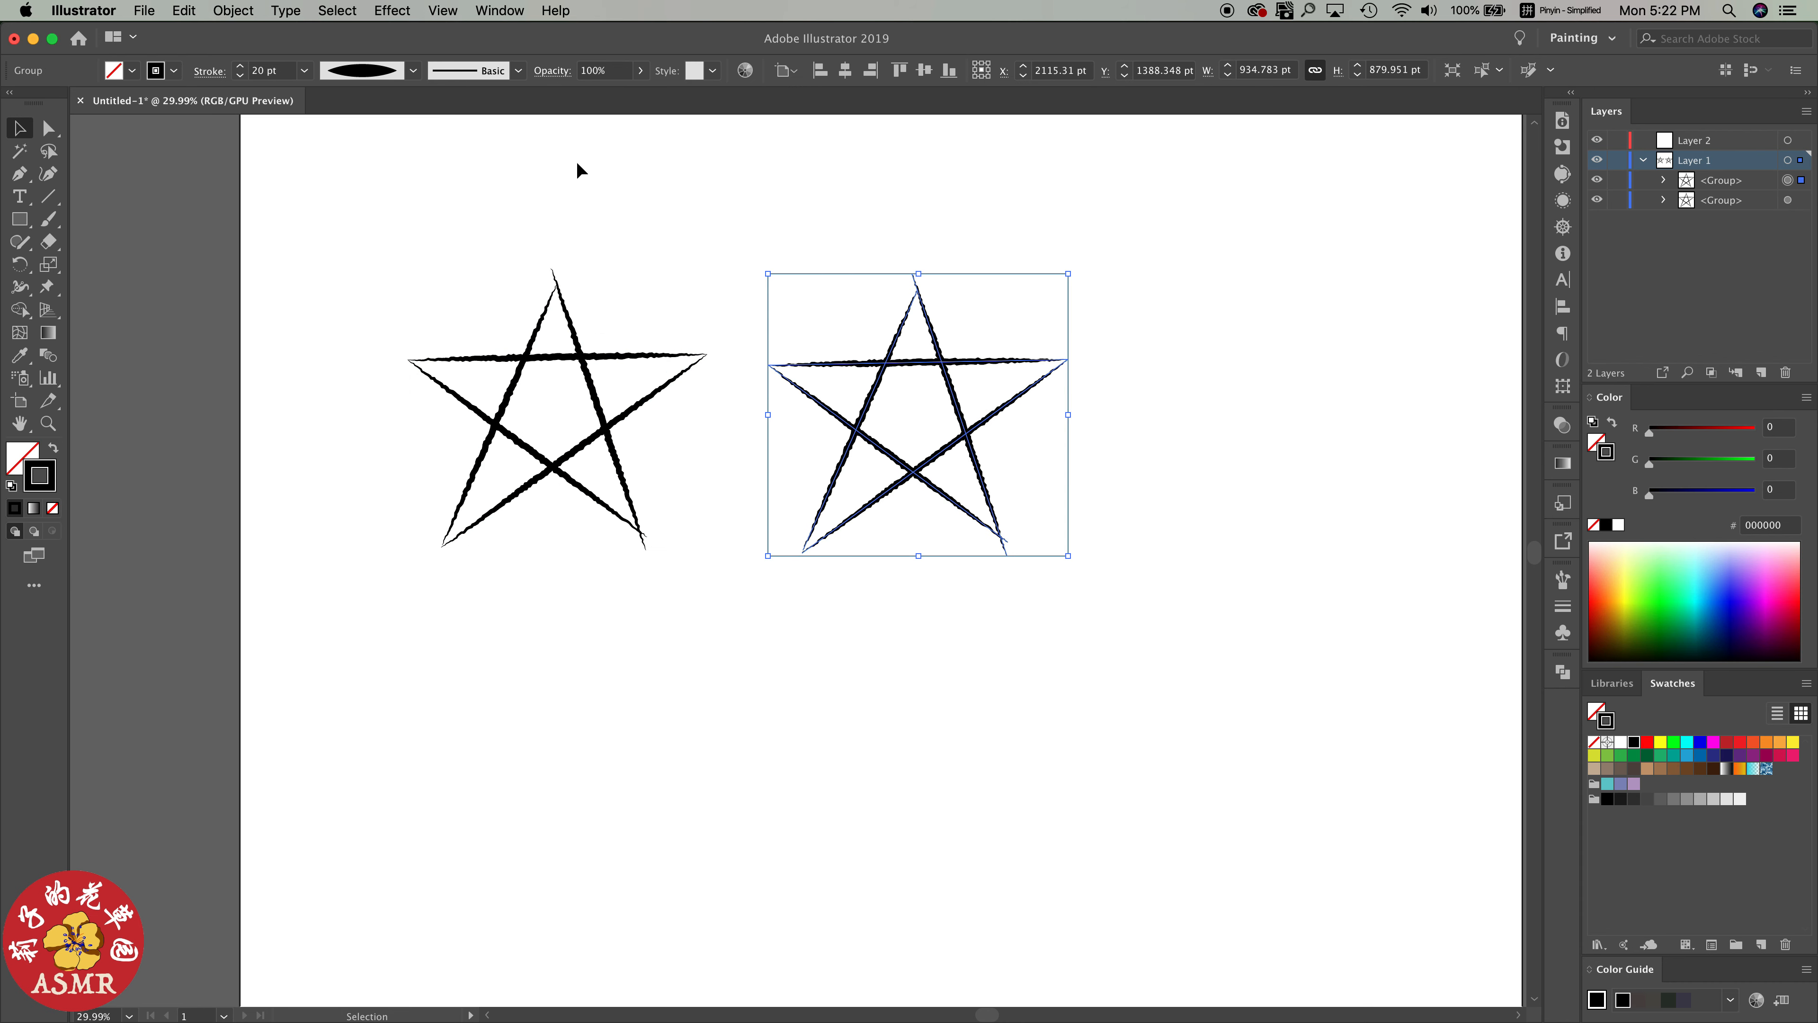
left_click(233, 10)
left_click(237, 87)
left_click(1029, 318)
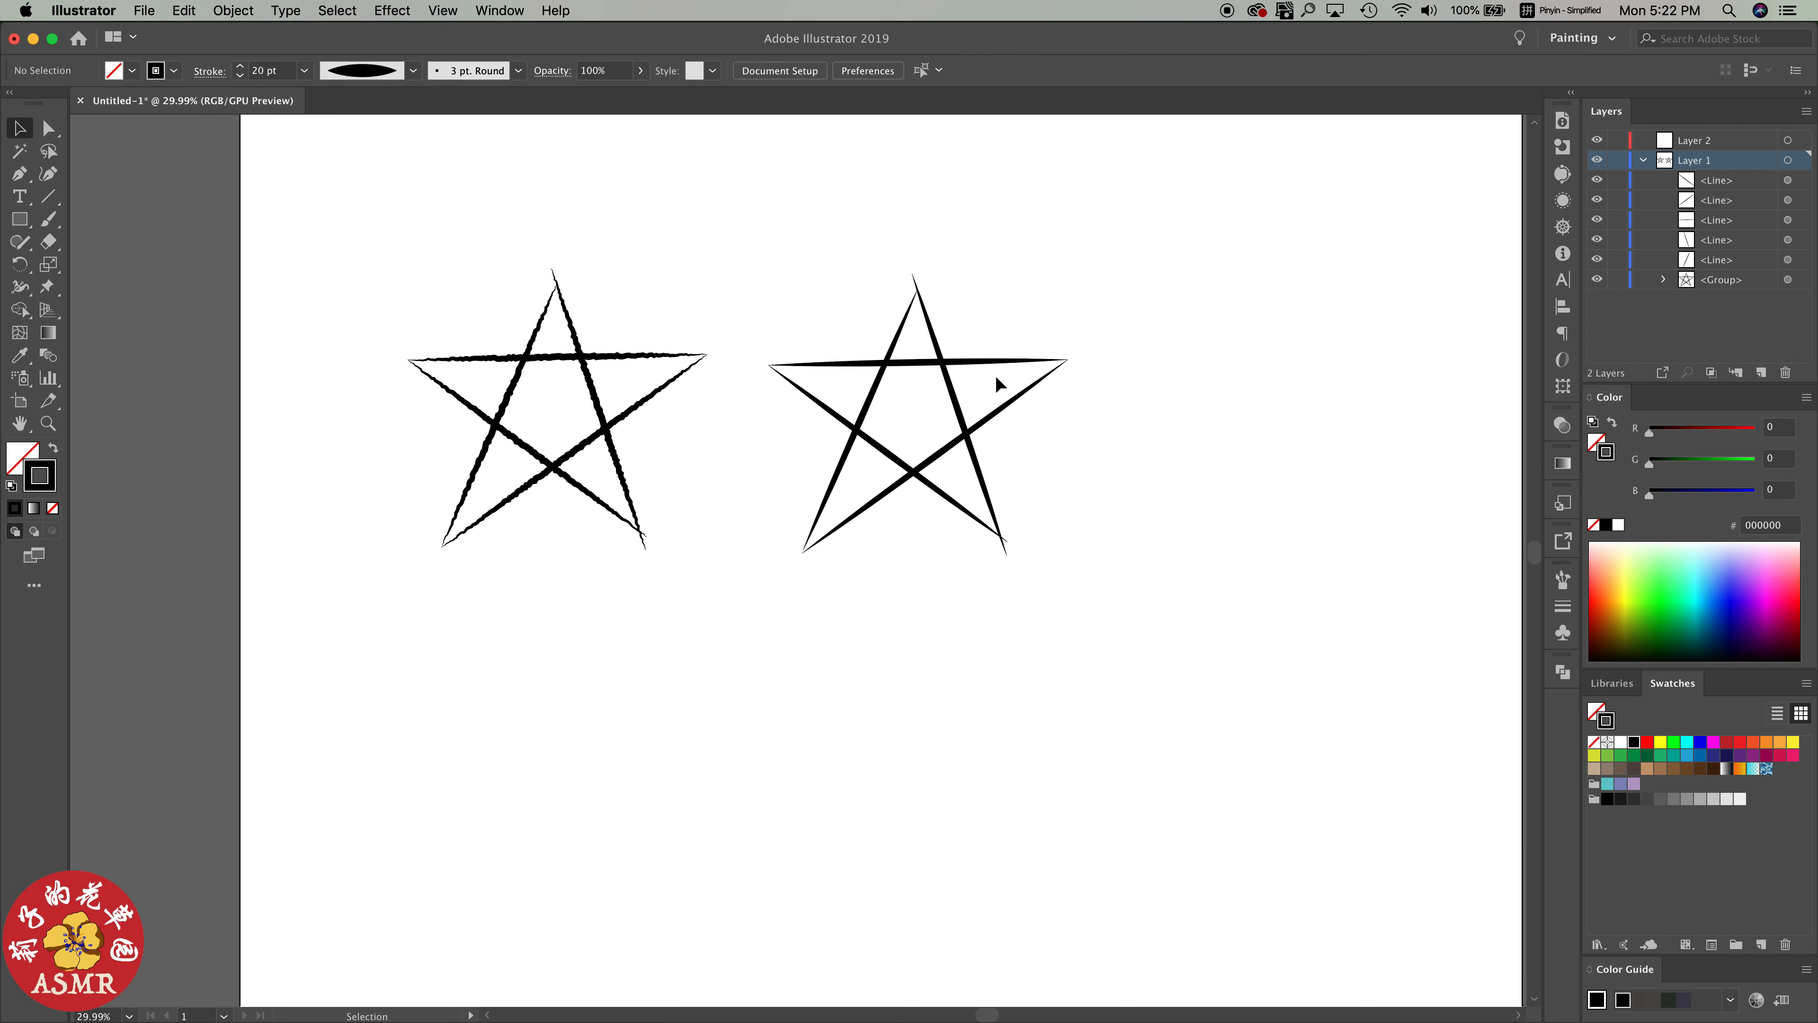
Shift the line ends at the tips of the copied star so the strokes cross irregularly
left_click(964, 366)
left_click_drag(1067, 359, 1065, 373)
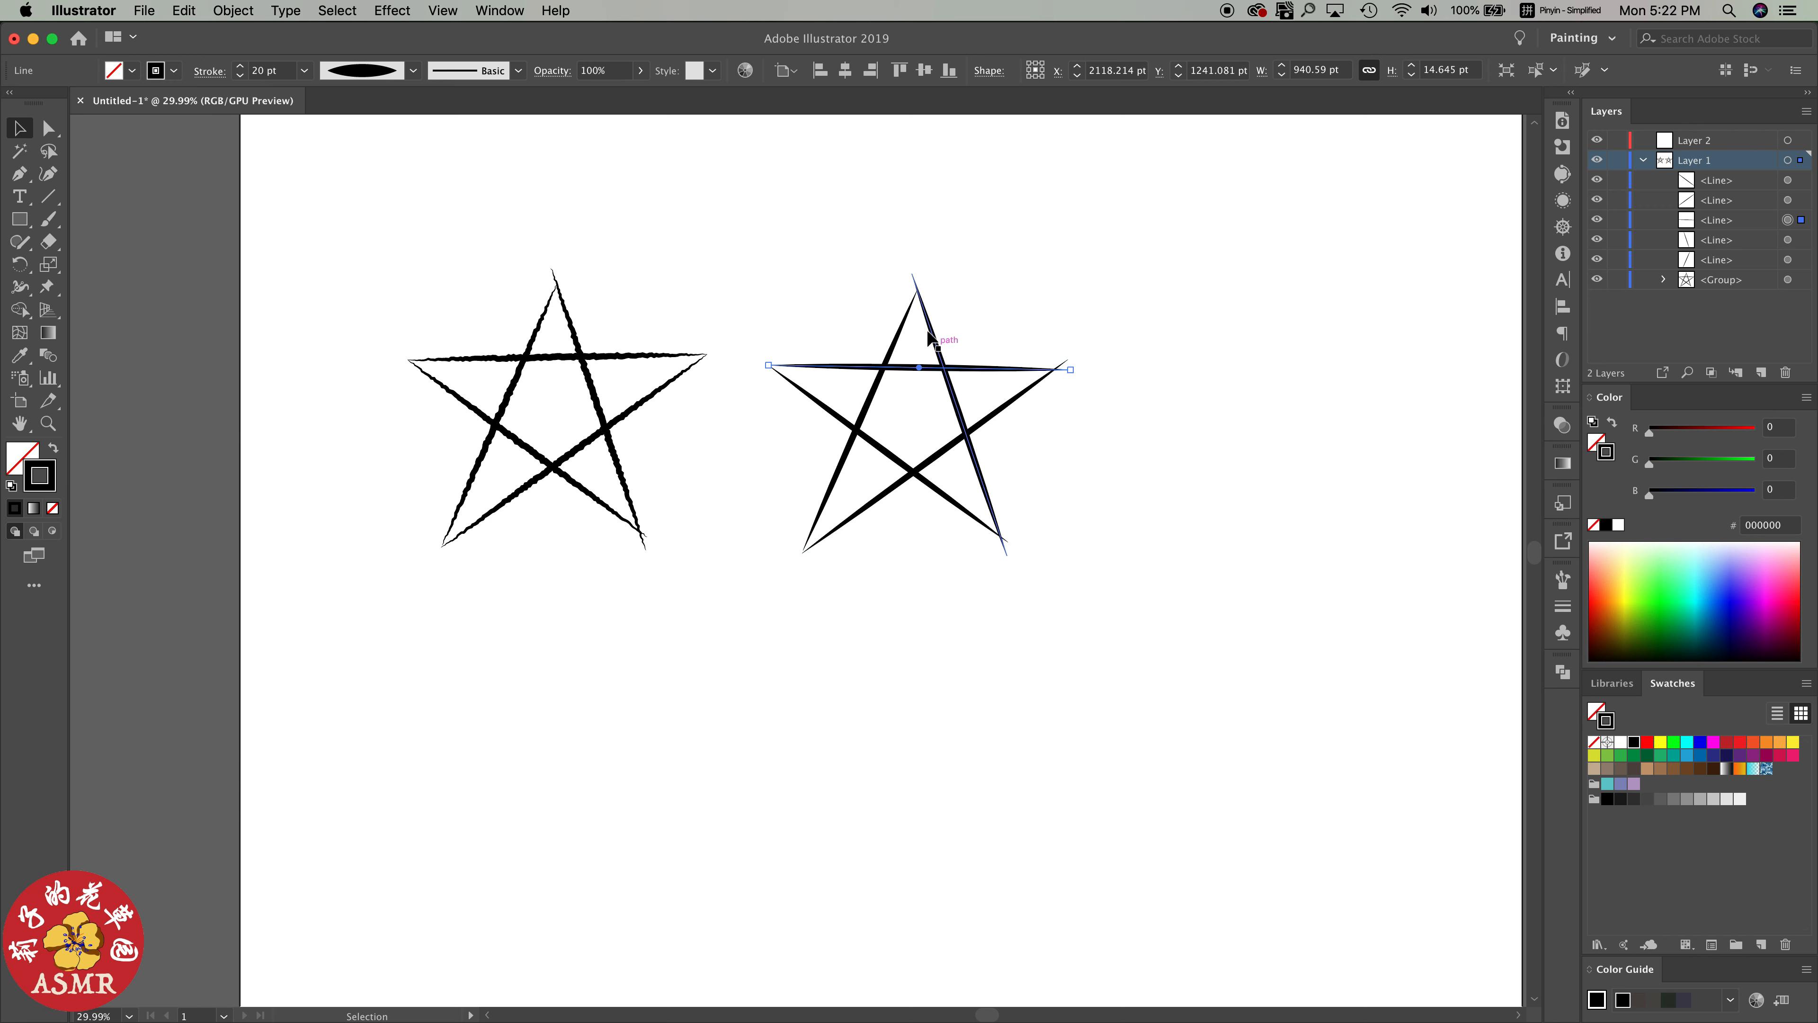
left_click(914, 295)
left_click_drag(913, 278, 931, 271)
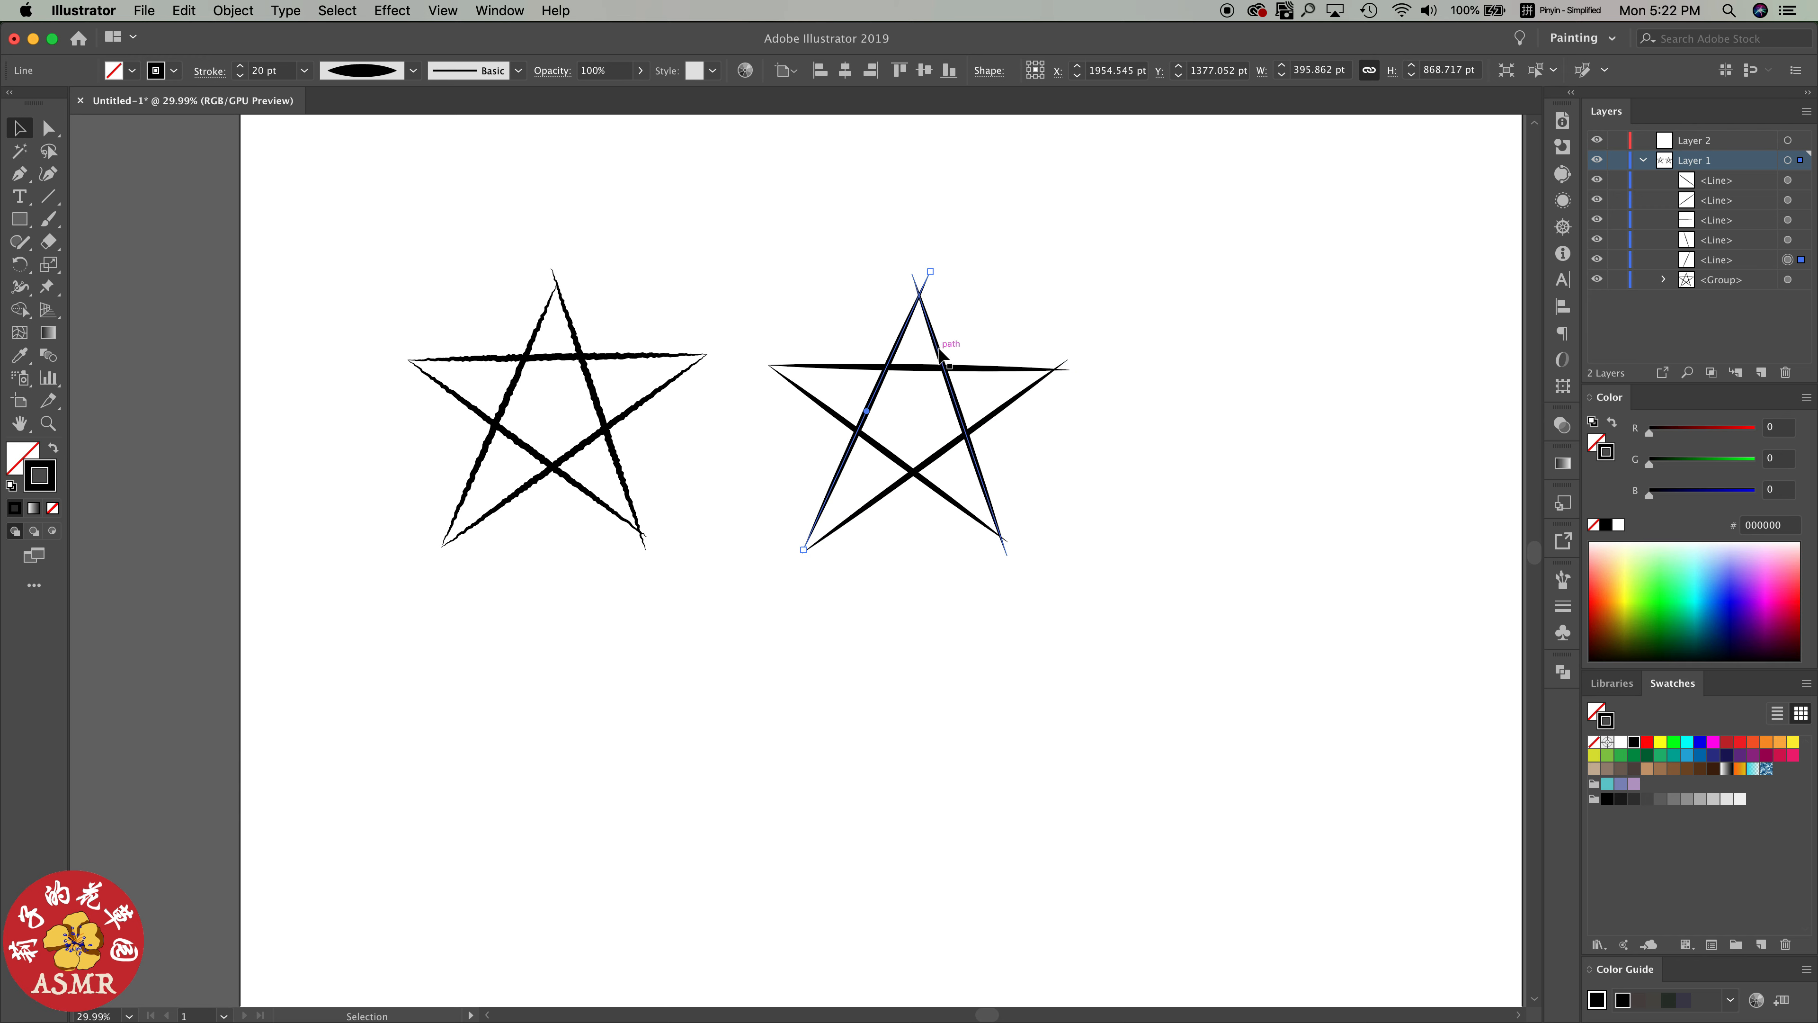
left_click(1092, 471)
left_click(806, 552)
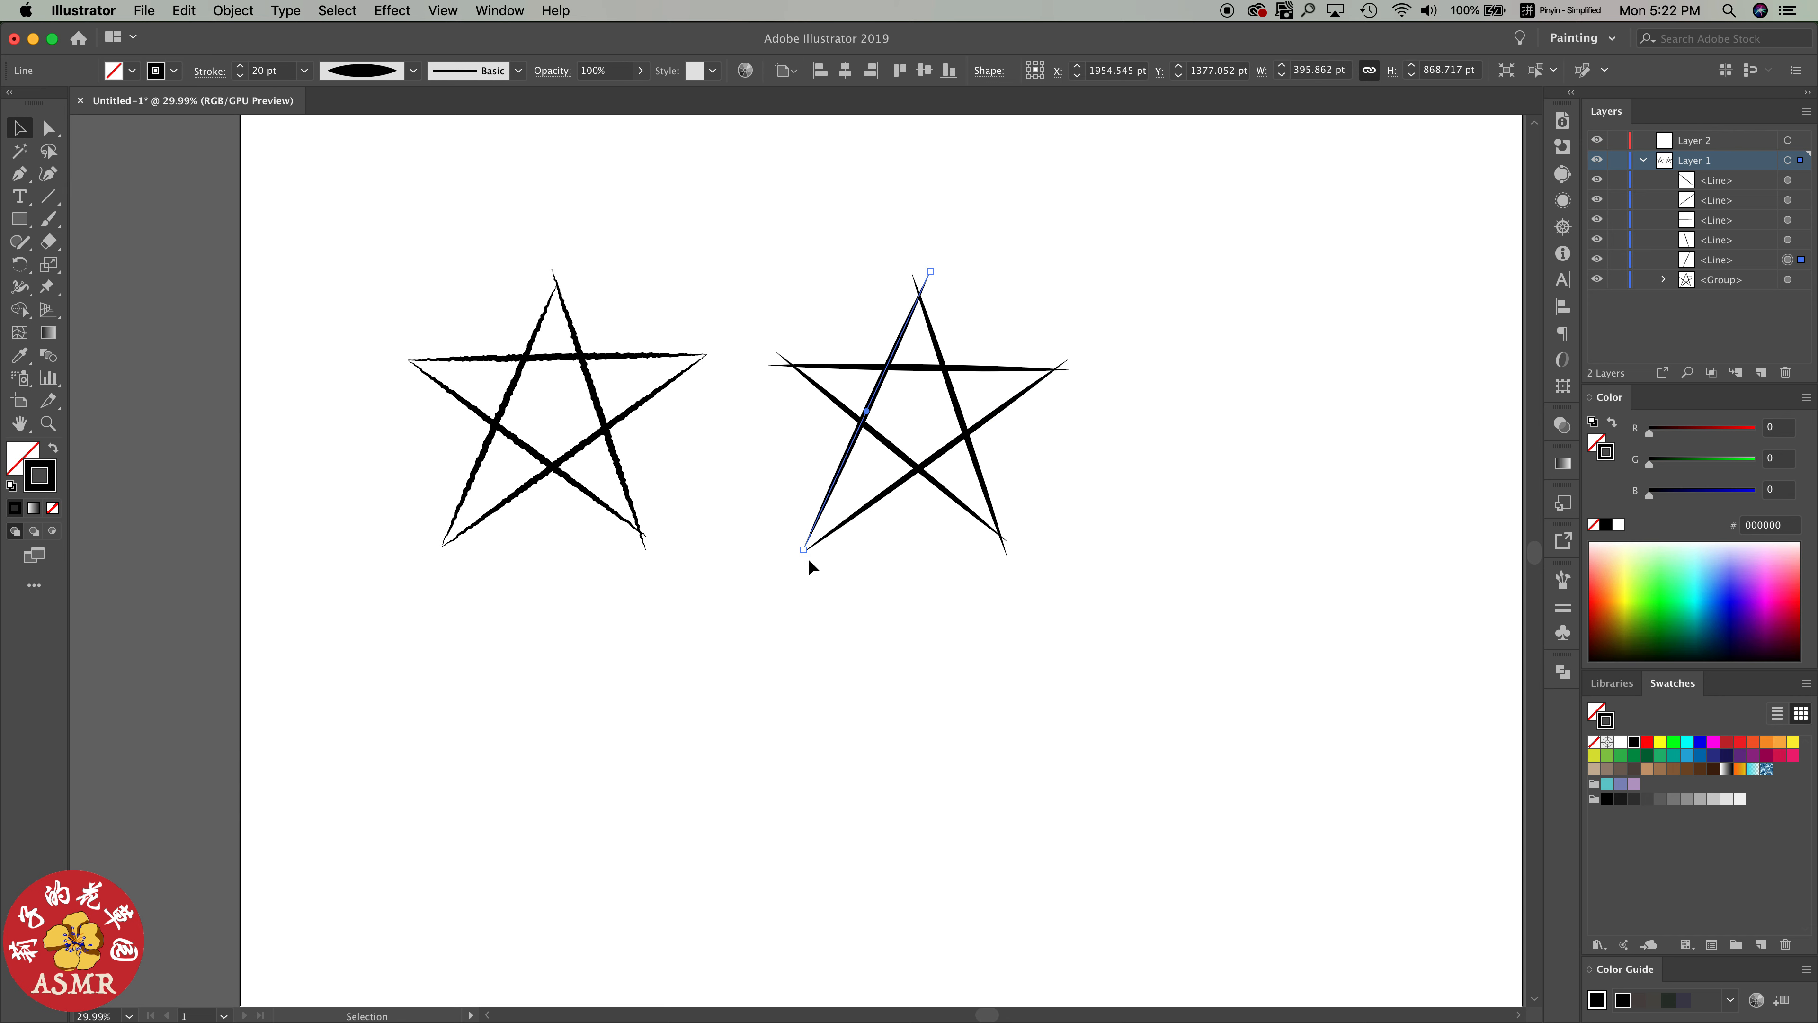
left_click_drag(807, 556, 824, 561)
Group the copied star's lines and apply Roughen with absolute size 5 pt, detail 10 per inch and corner points
left_click_drag(819, 276, 1084, 589)
key("super+g")
left_click(393, 11)
left_click(422, 51)
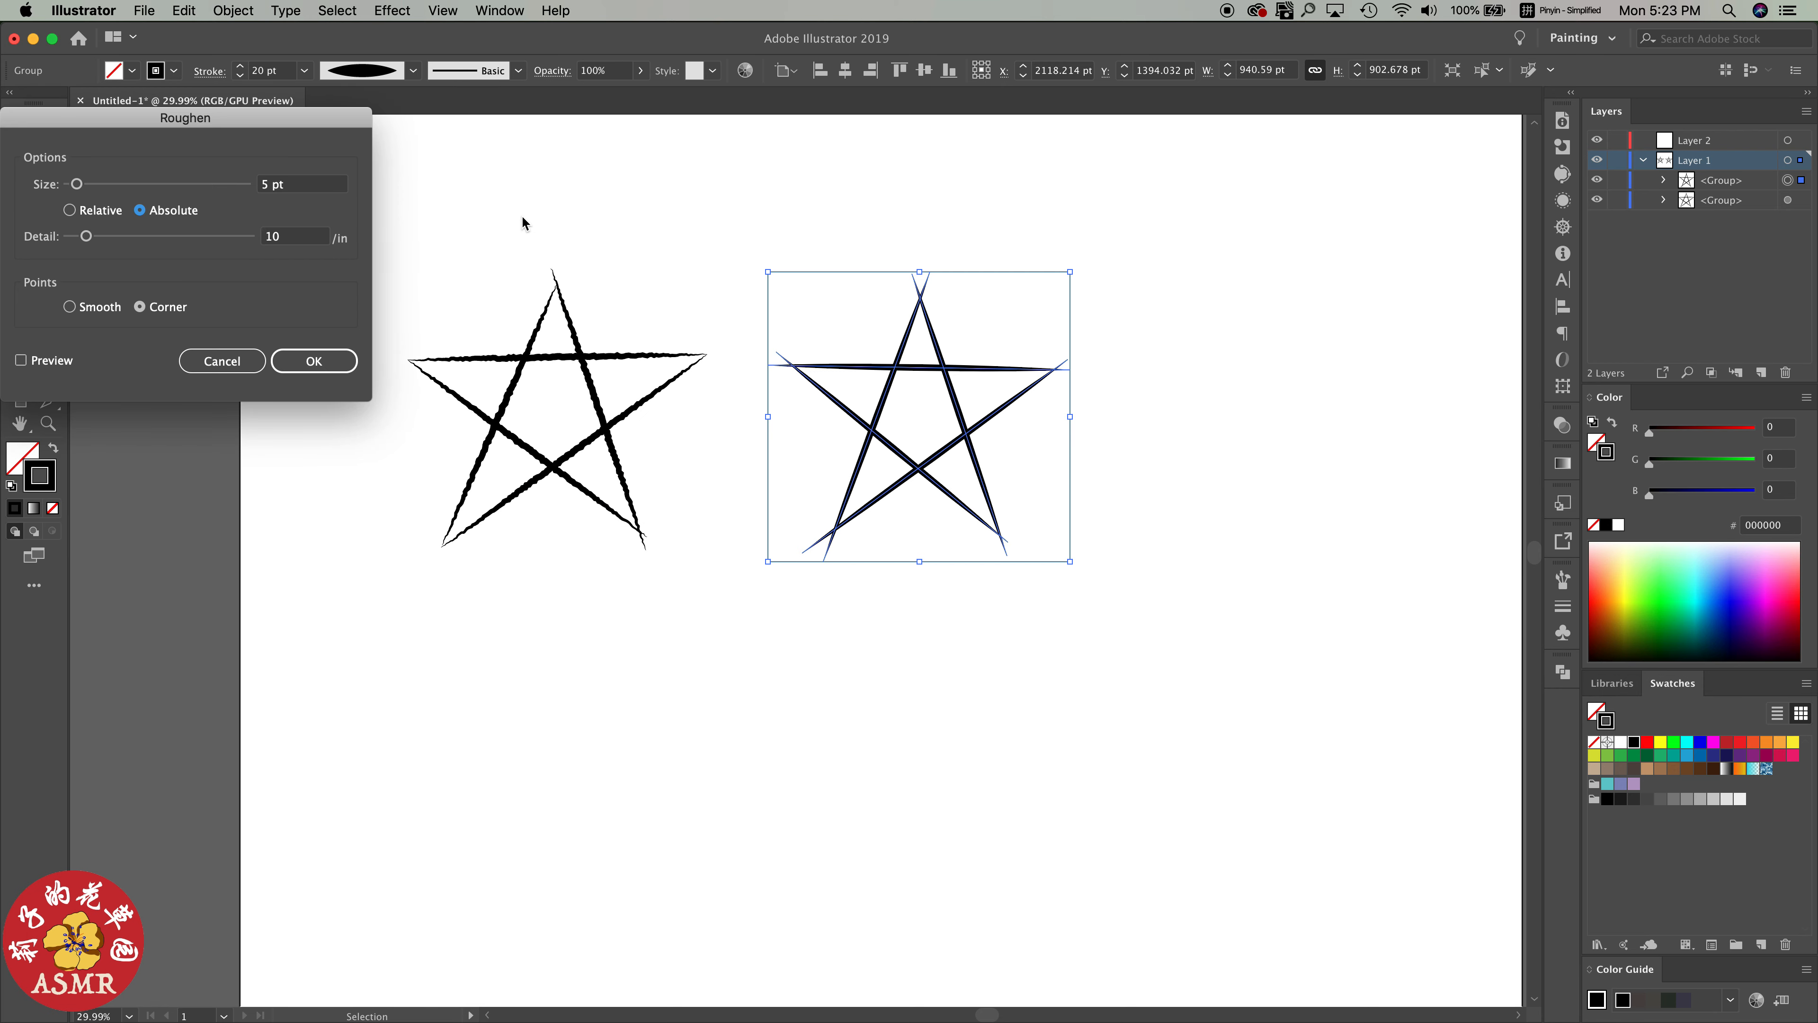
left_click(21, 360)
left_click(314, 360)
left_click(945, 523)
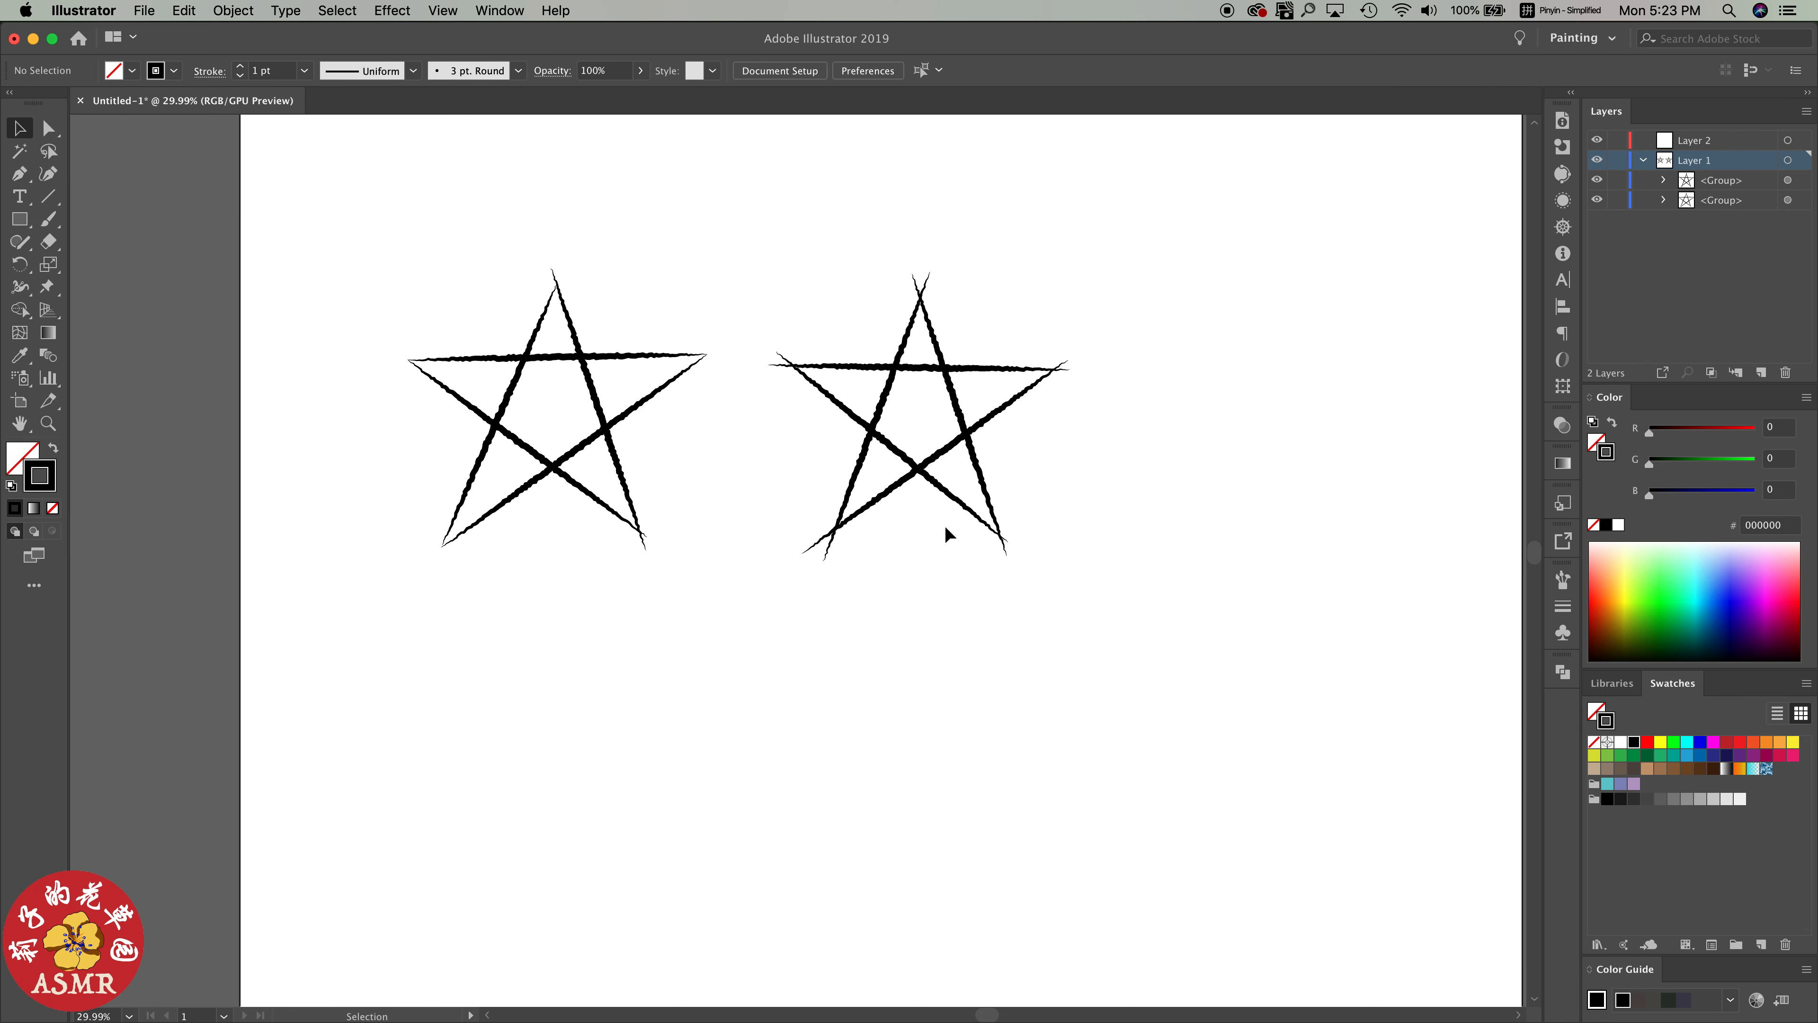
Duplicate the right-hand star and place the copy below and between the two existing stars
scroll(891, 555, "down", 2)
scroll(890, 551, "down", 2)
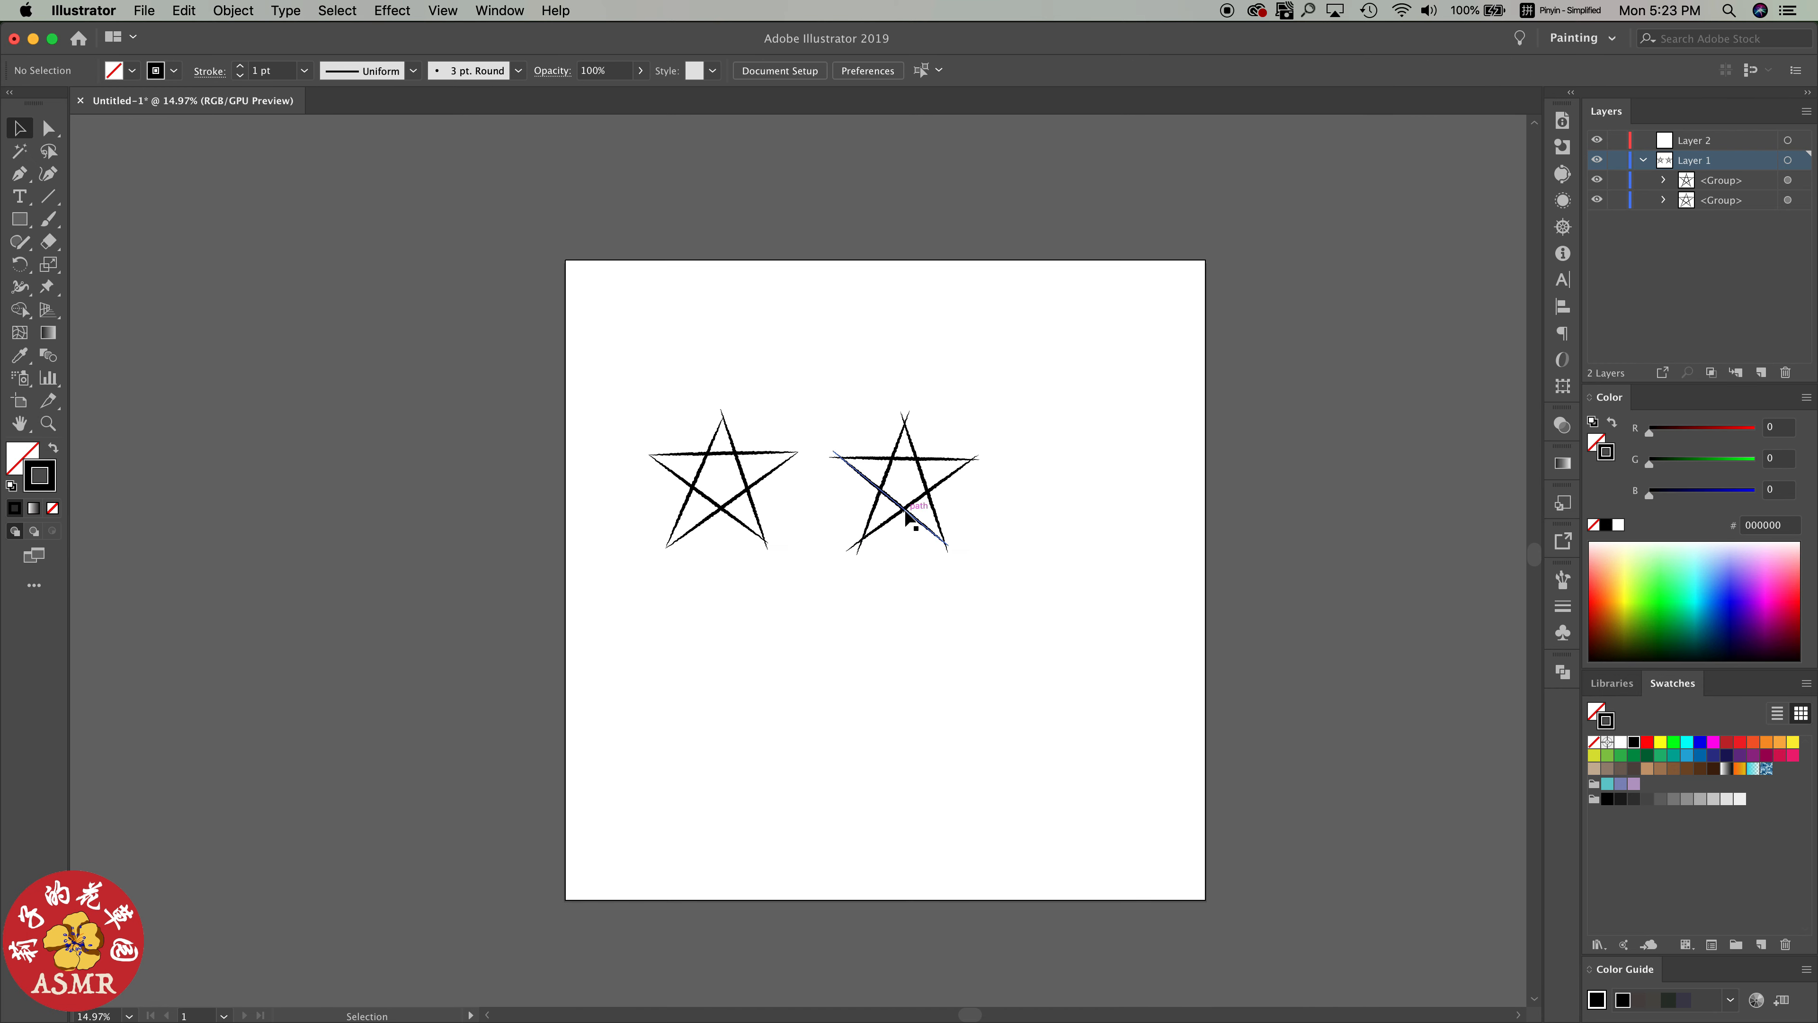
left_click(926, 525)
left_click_drag(921, 515, 817, 697)
Set the lower star's stroke weight to 40 pt and ungroup its lines
left_click(1562, 606)
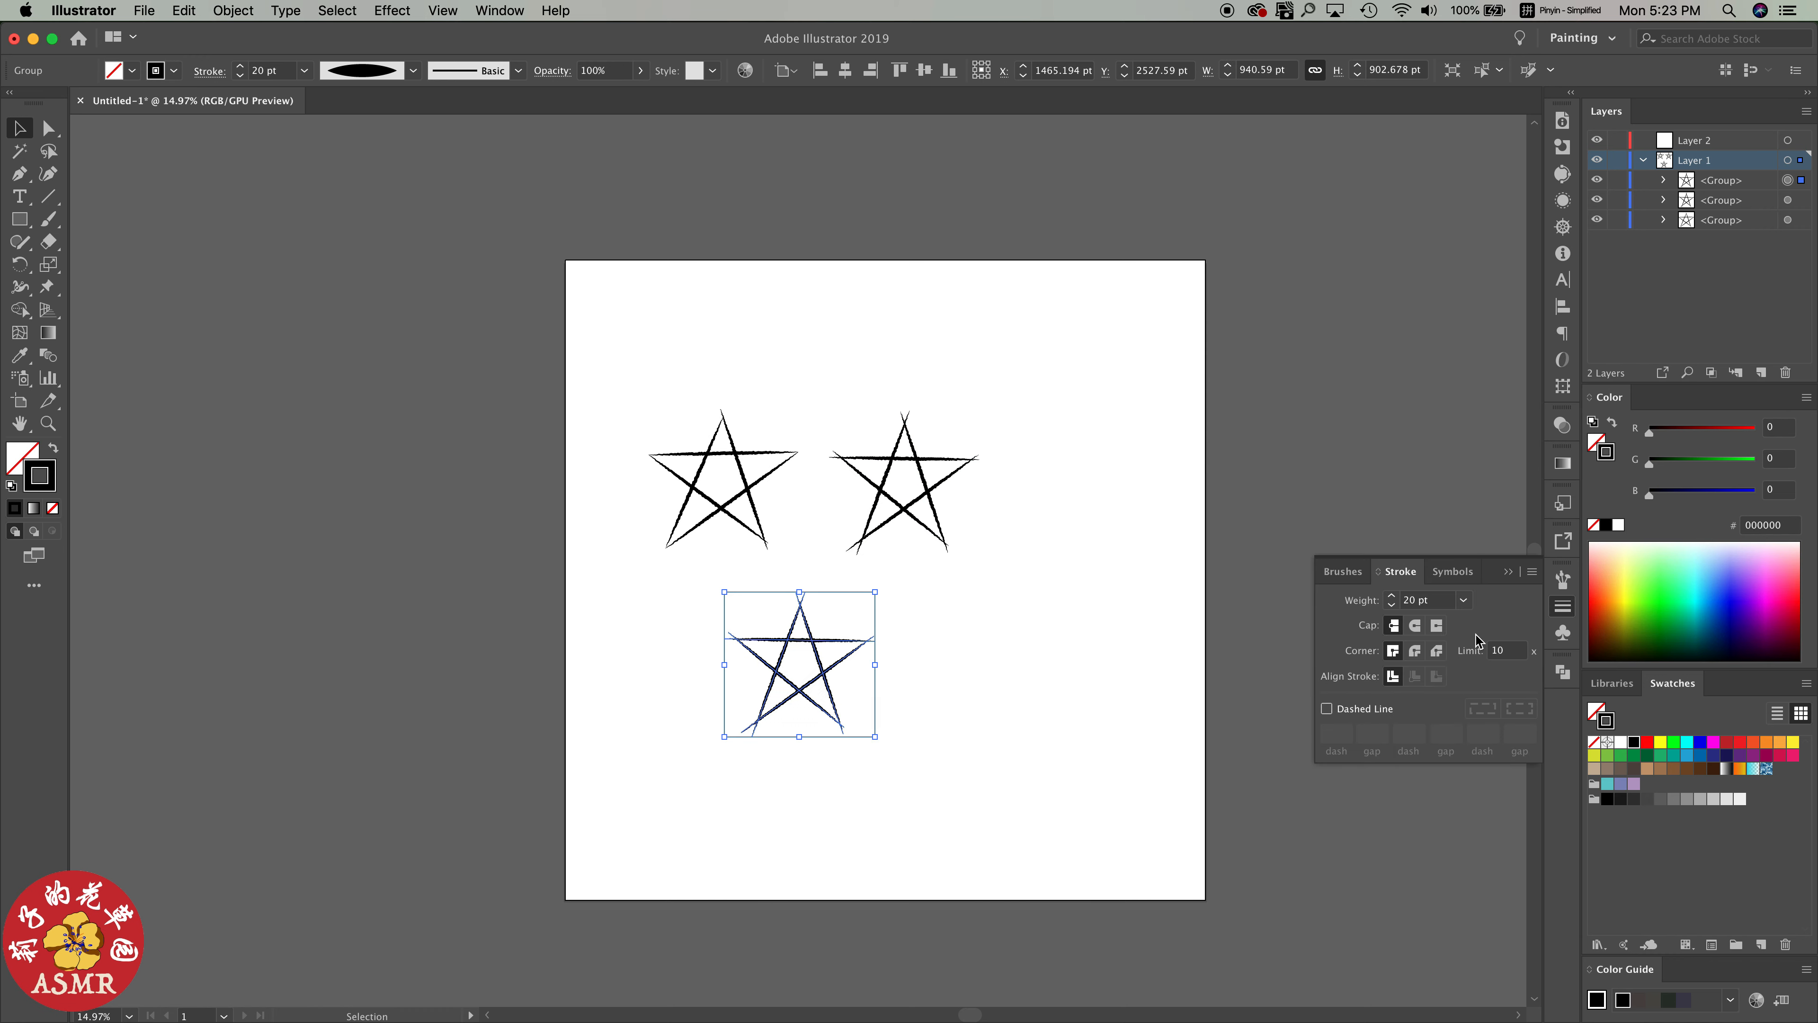
left_click(1464, 600)
left_click(1480, 534)
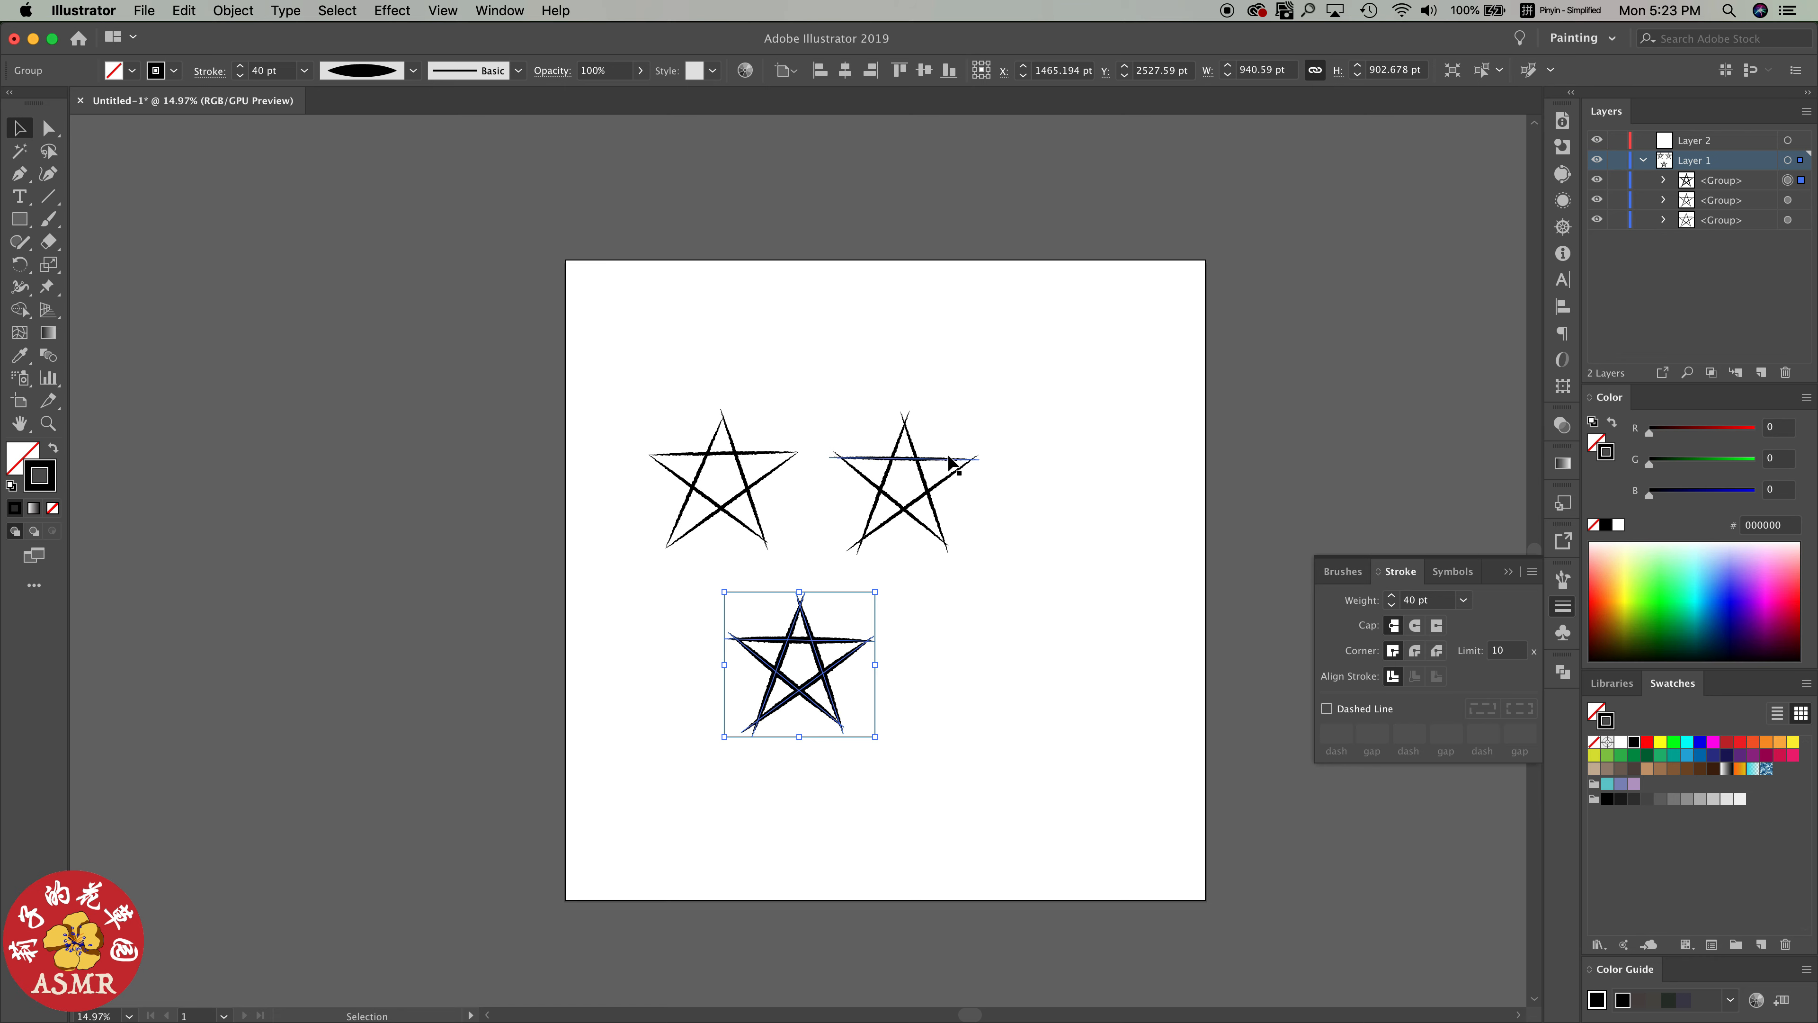
left_click(233, 10)
left_click(244, 96)
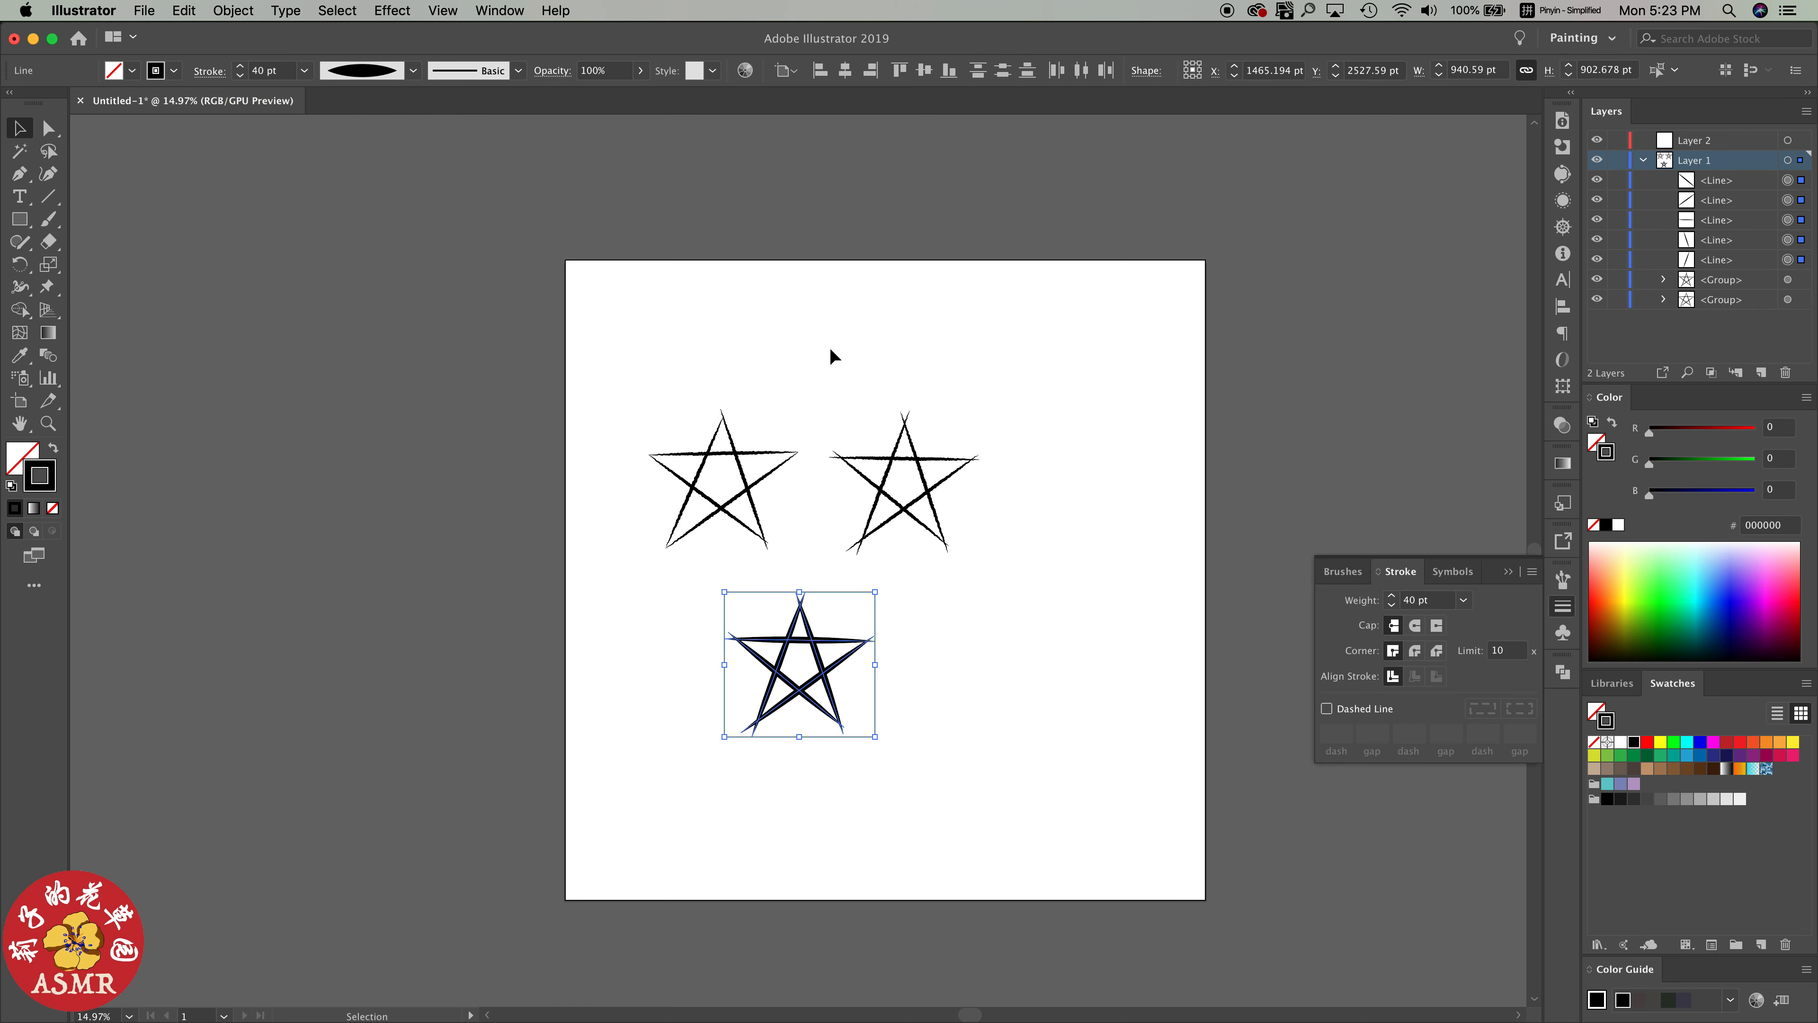
left_click(894, 663)
Reposition the lower star's diagonal line running from the left tip to the lower-right tip, adjusting its lower end
scroll(862, 659, "up", 5)
scroll(852, 660, "up", 1)
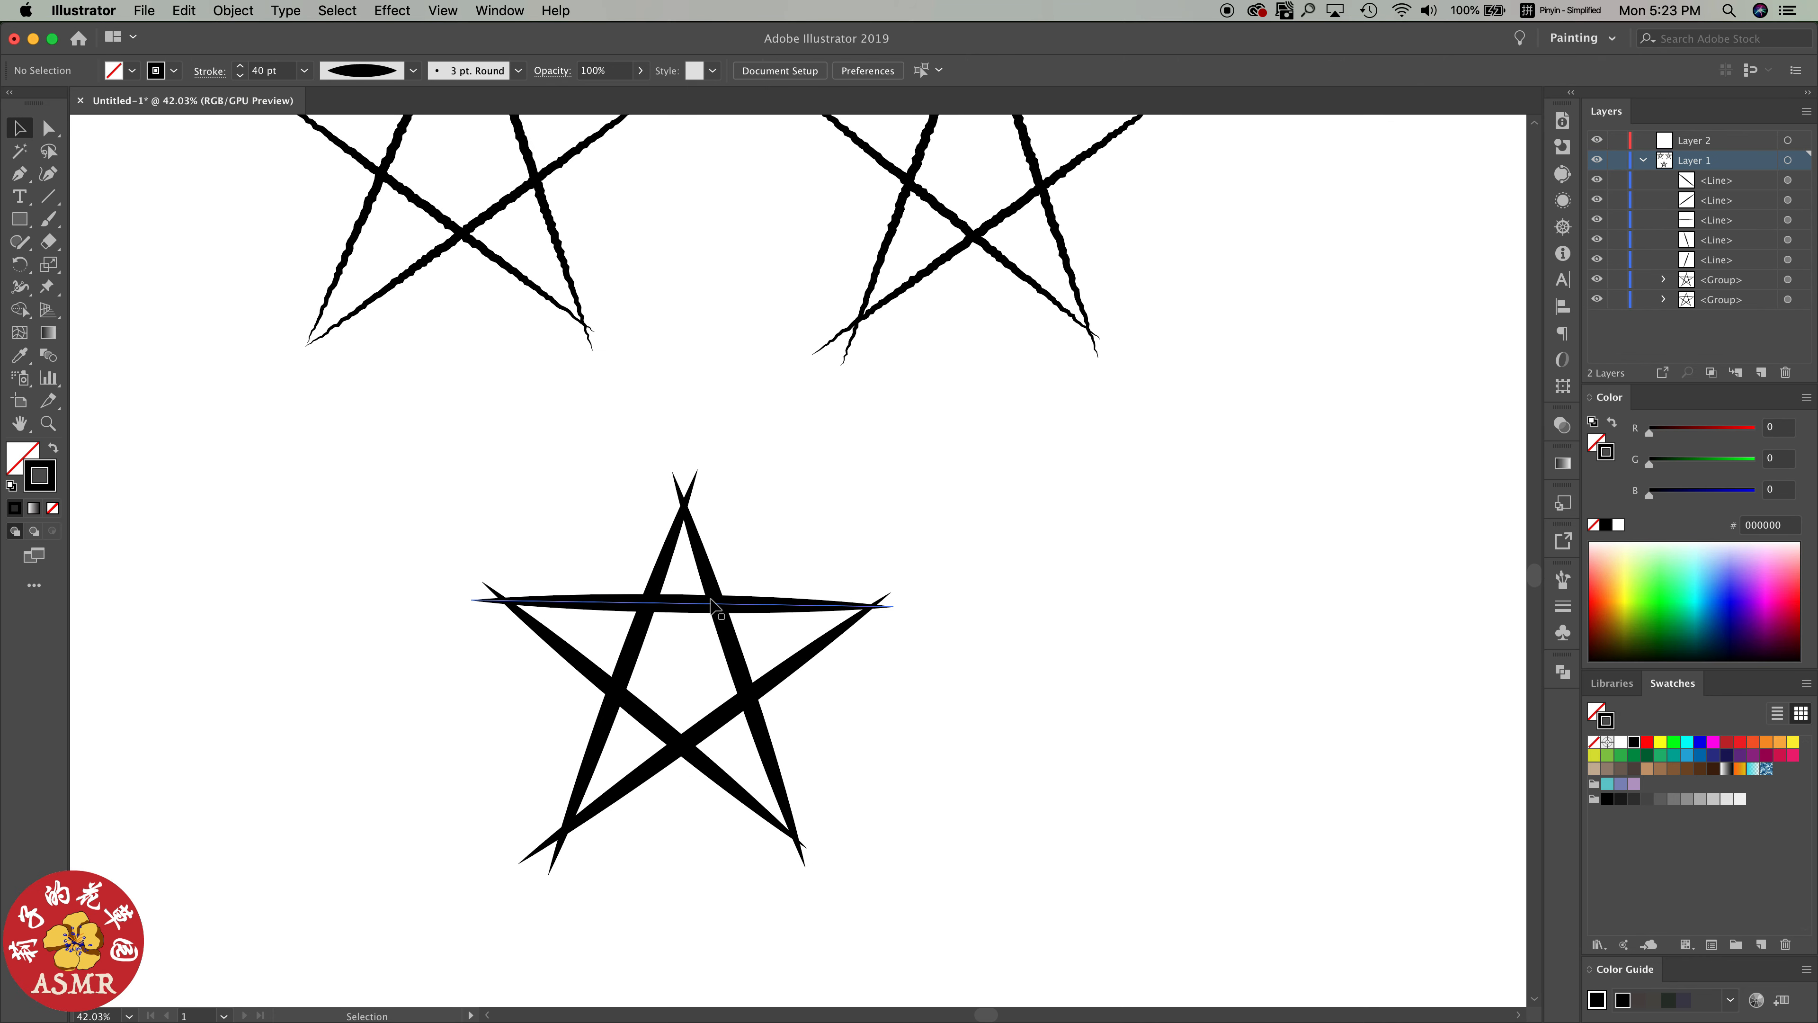
left_click_drag(597, 674, 601, 668)
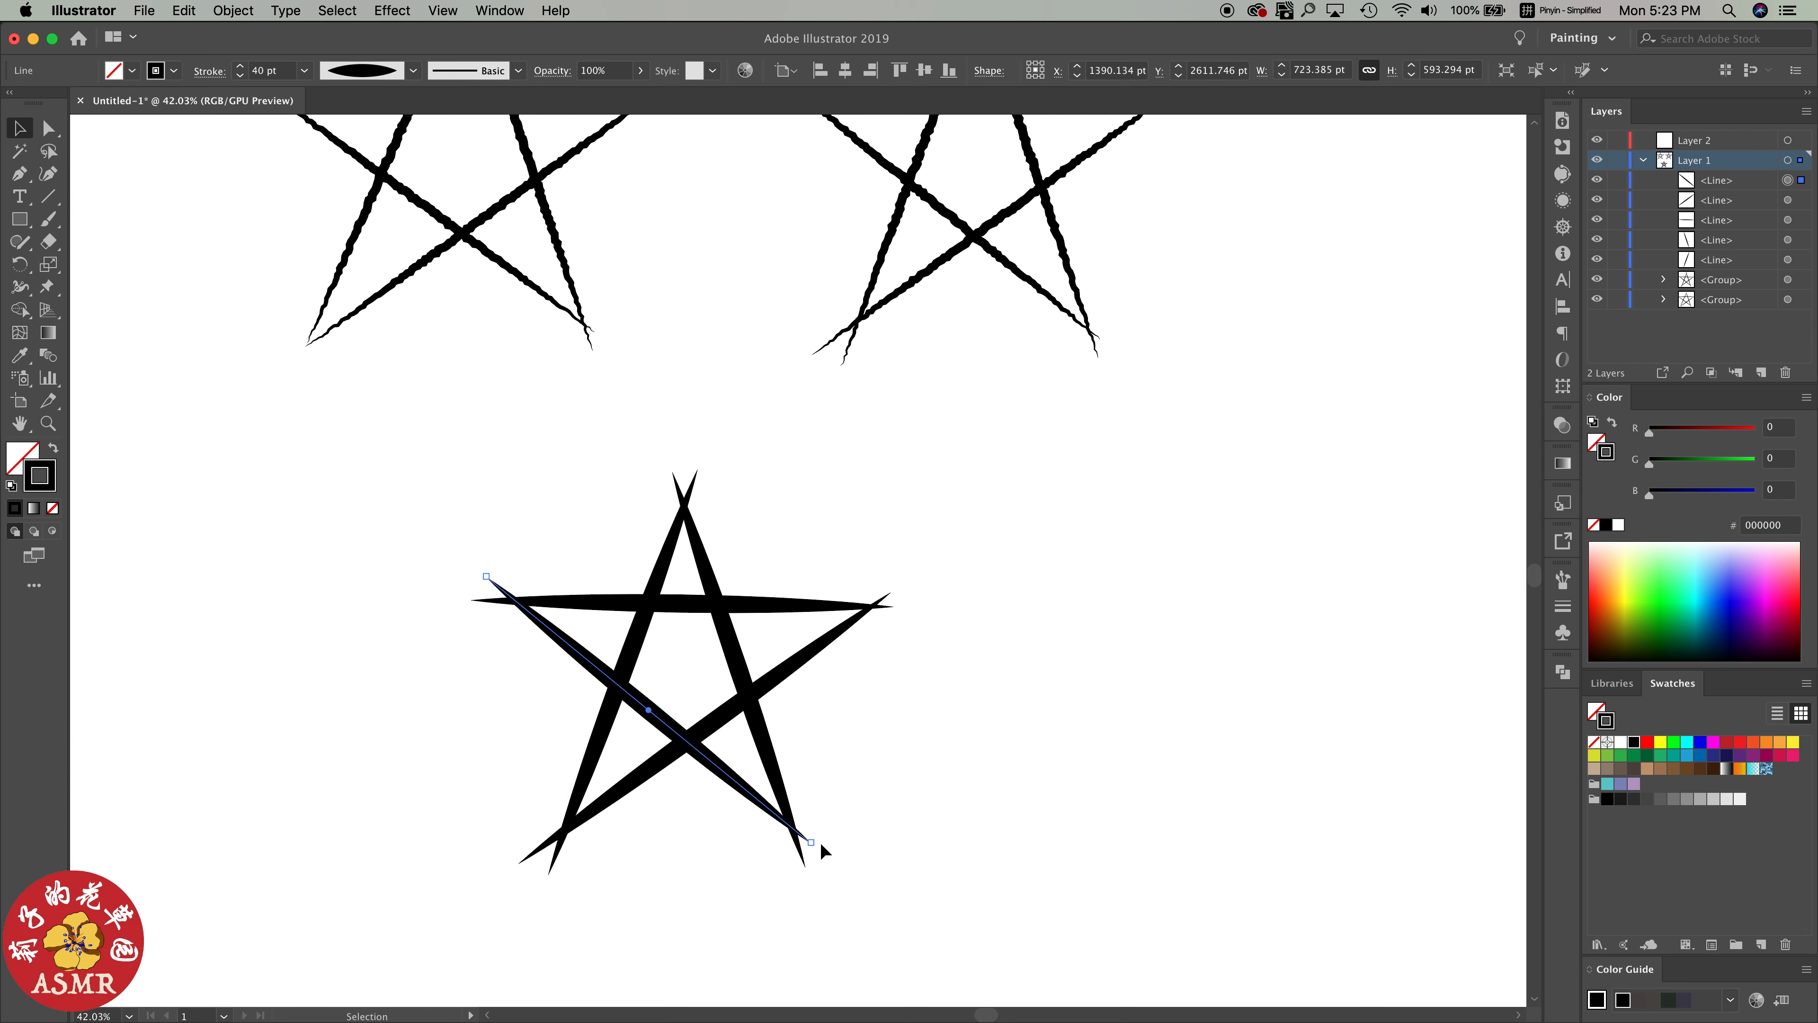
left_click_drag(812, 842, 787, 872)
left_click(798, 831)
Adjust the lower star's other line ends at the top, left and right tips to make its shape irregular
scroll(843, 634, "down", 8)
left_click_drag(761, 556, 773, 556)
mouse_move(869, 613)
left_mouse_down()
mouse_move(865, 630)
mouse_move(854, 617)
left_mouse_up()
left_click(723, 629)
left_click_drag(662, 617, 666, 635)
left_click(938, 655)
left_click_drag(863, 623, 858, 608)
left_click(910, 641)
left_click_drag(716, 748, 716, 743)
Group the lower star's lines and reapply the last Roughen effect to the group
left_click_drag(646, 561, 864, 769)
key("super+g")
left_click(392, 10)
left_click(405, 29)
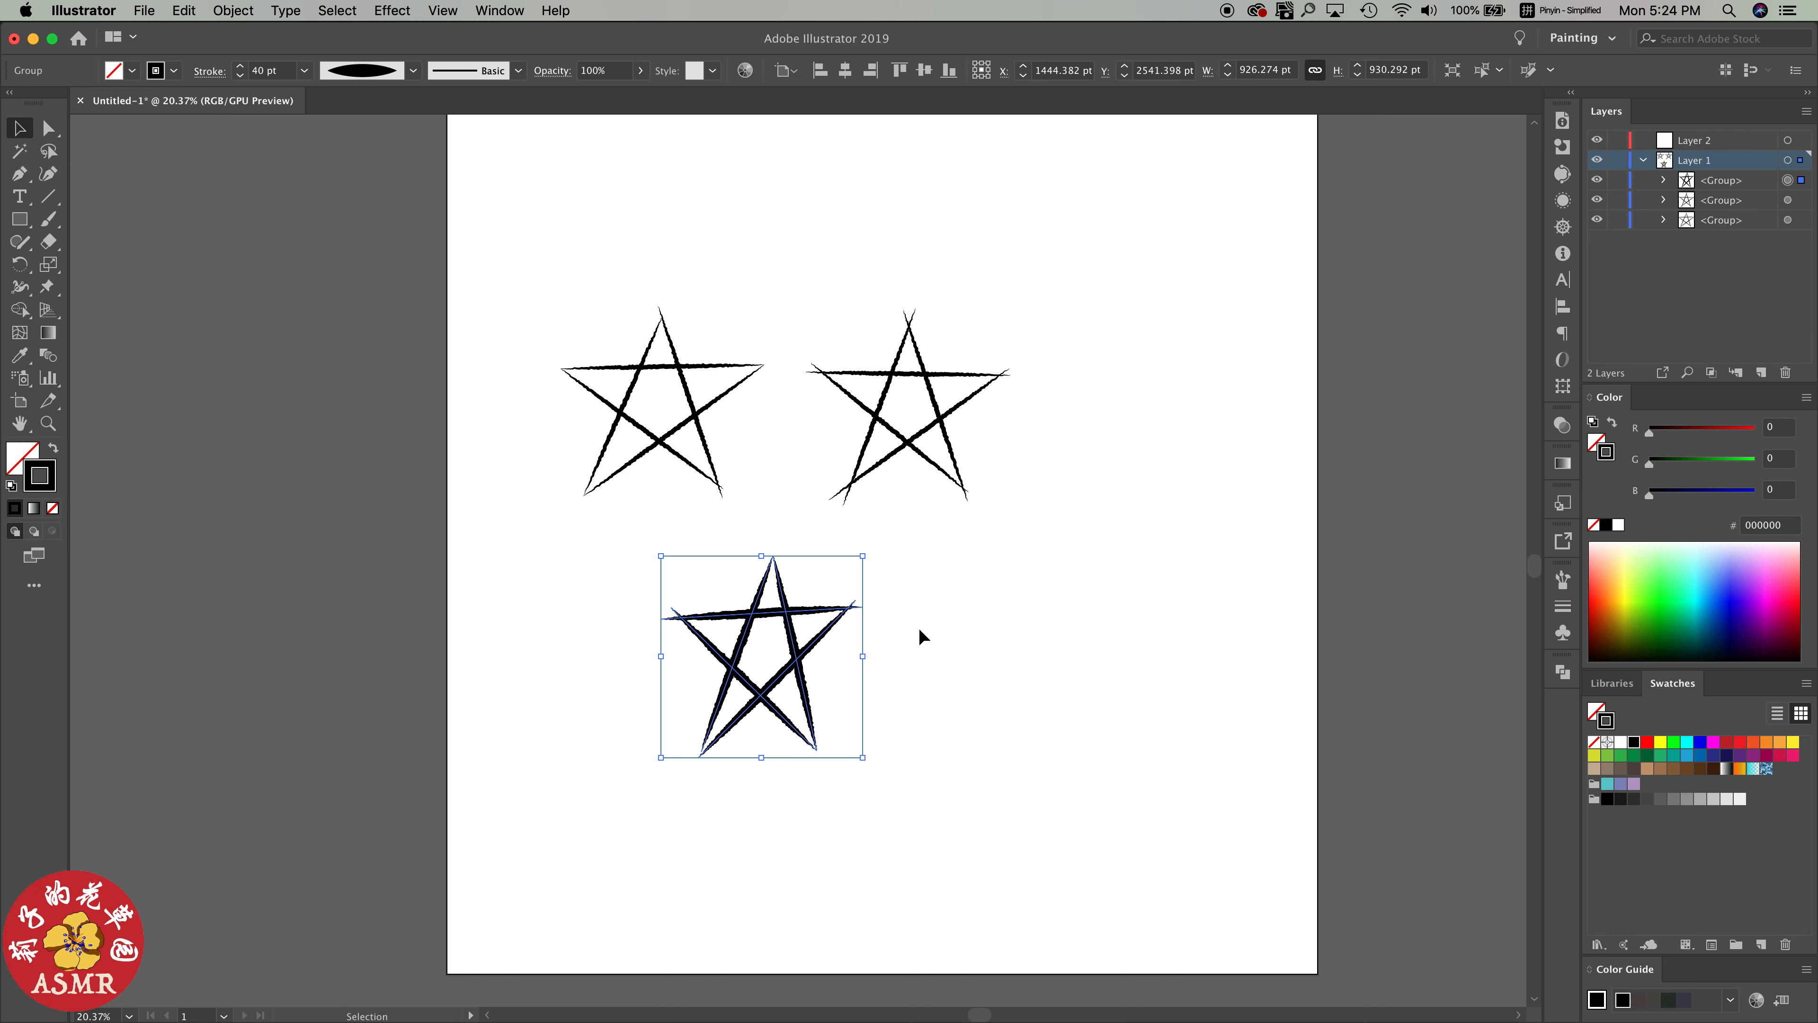
Set the stroke weight of both upper stars to 40 pt
left_click(899, 717)
left_click(929, 453)
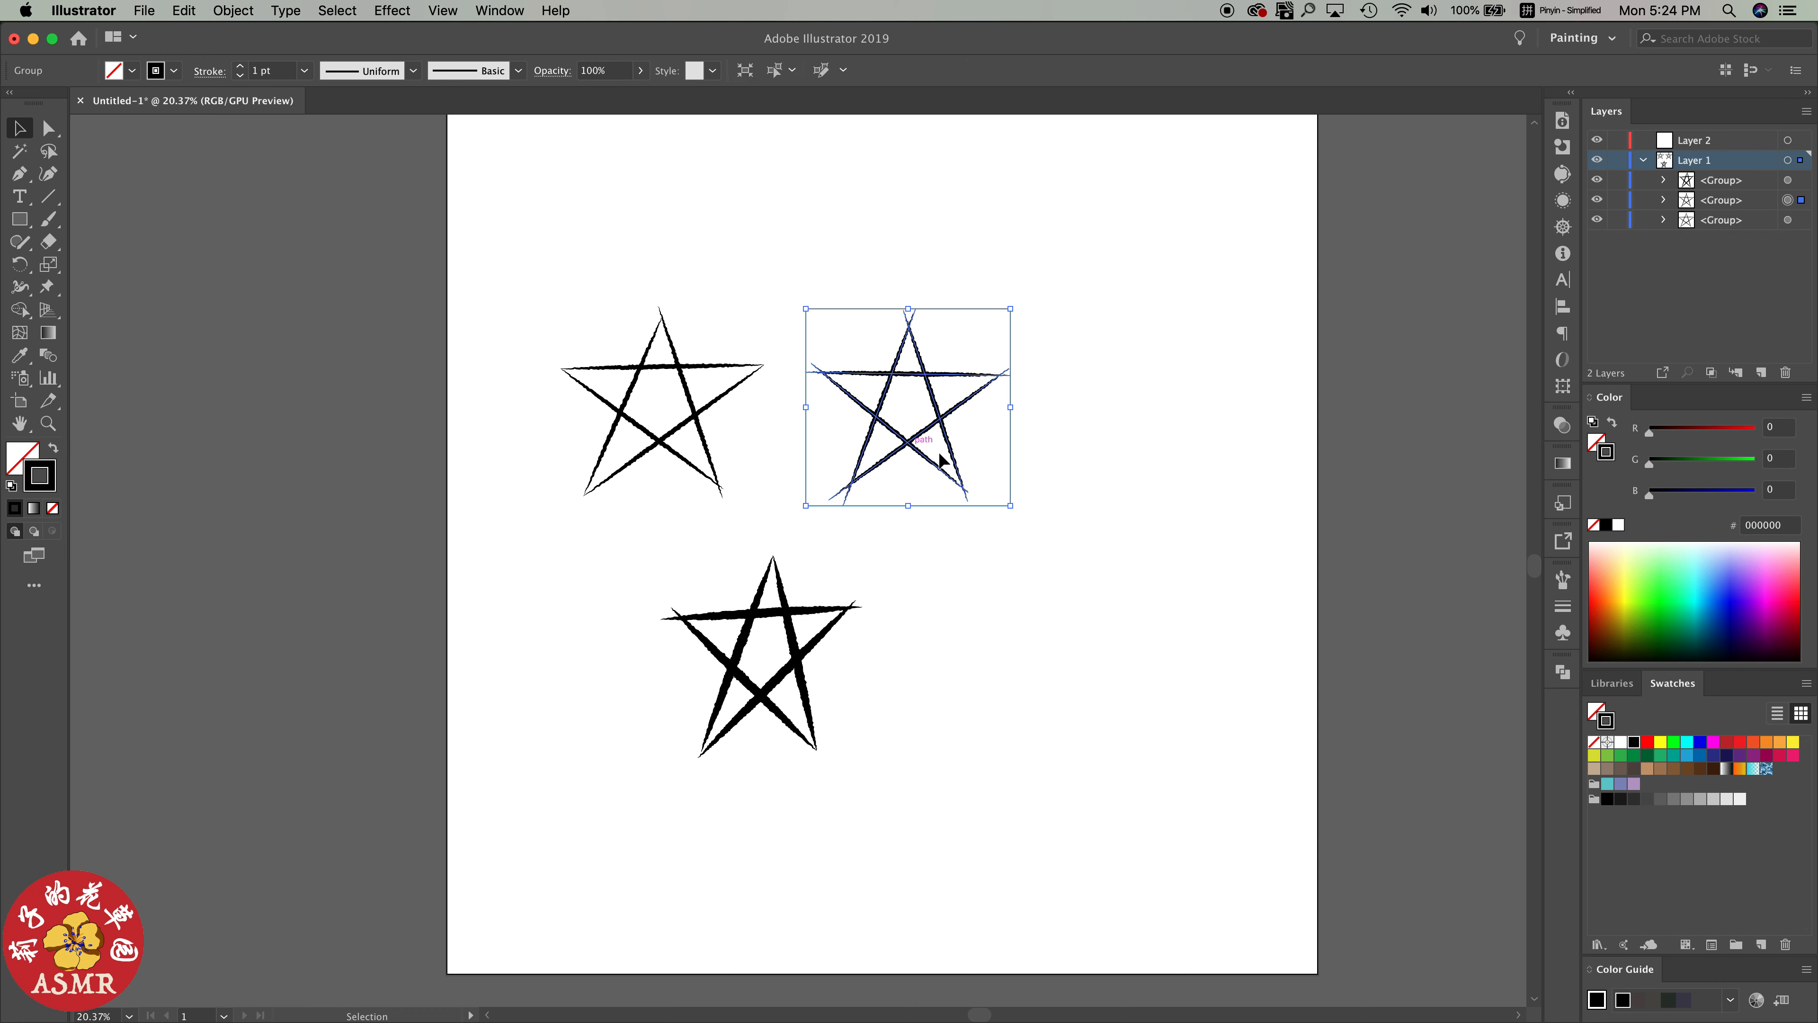
left_click(1563, 606)
left_click(1463, 599)
left_click(1485, 470)
left_click(655, 439)
left_click(1562, 605)
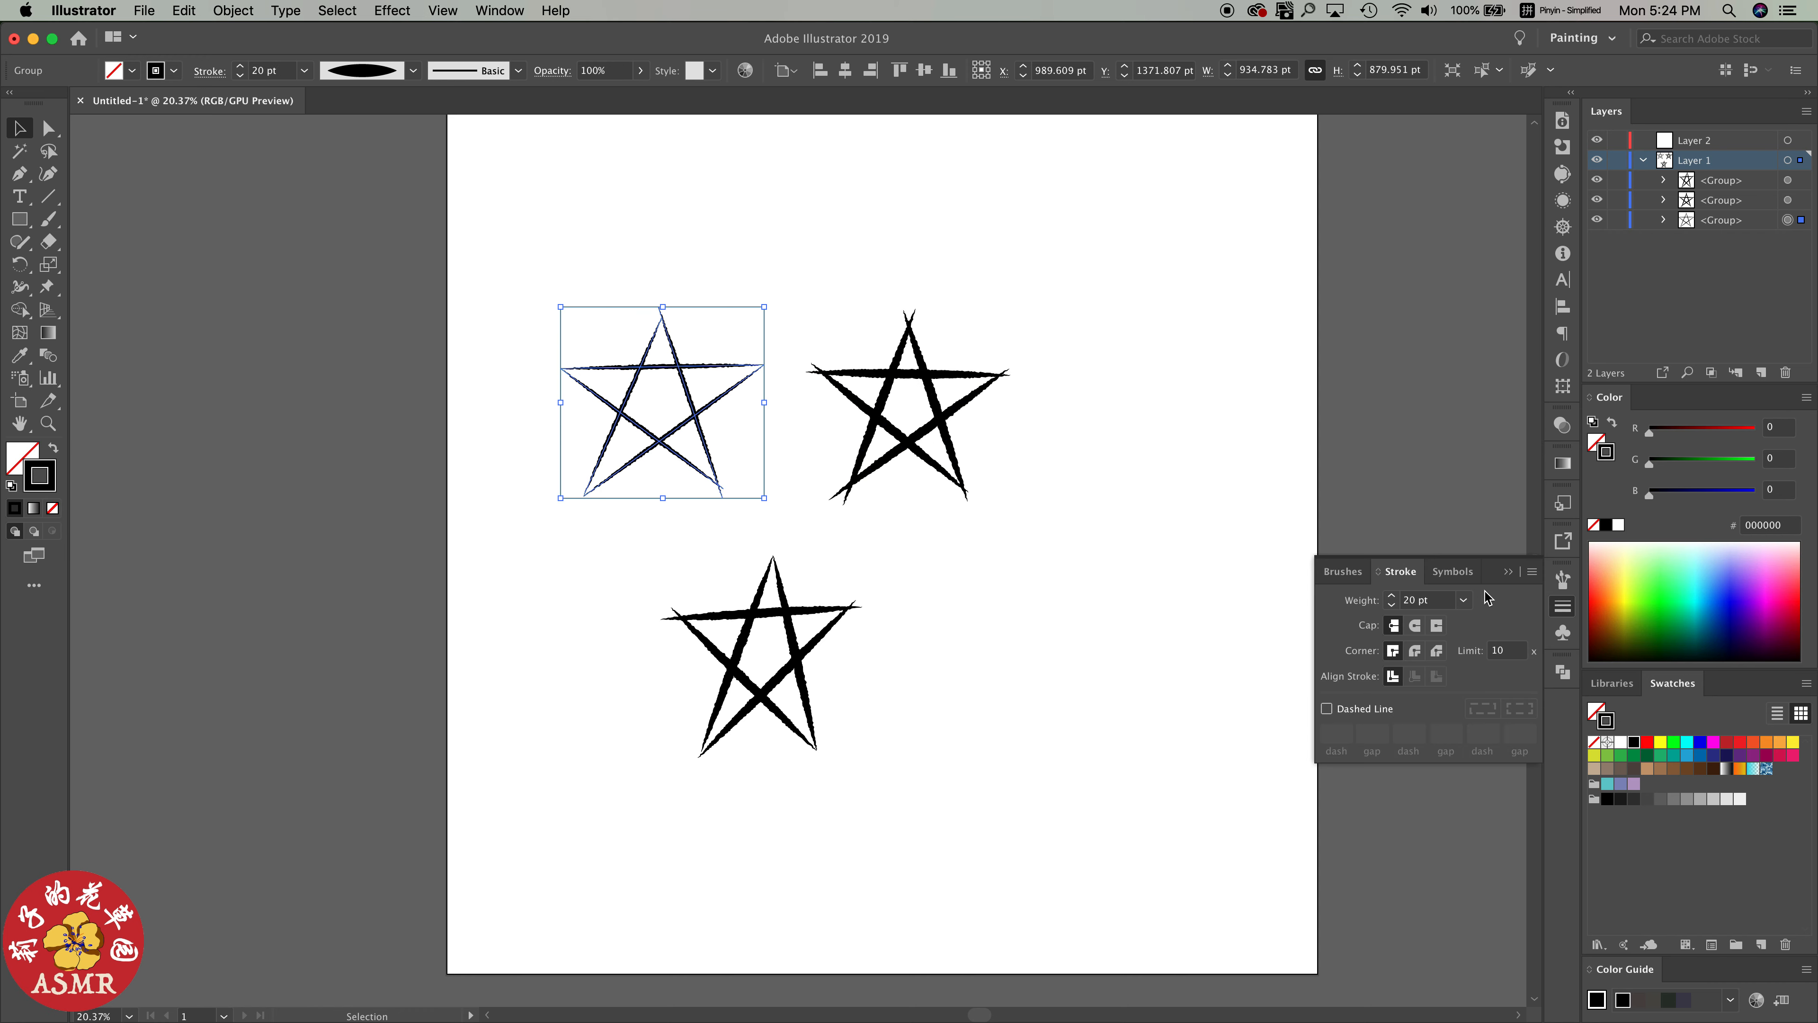
left_click(1463, 600)
left_click(1486, 470)
left_click(938, 525)
left_click(887, 467)
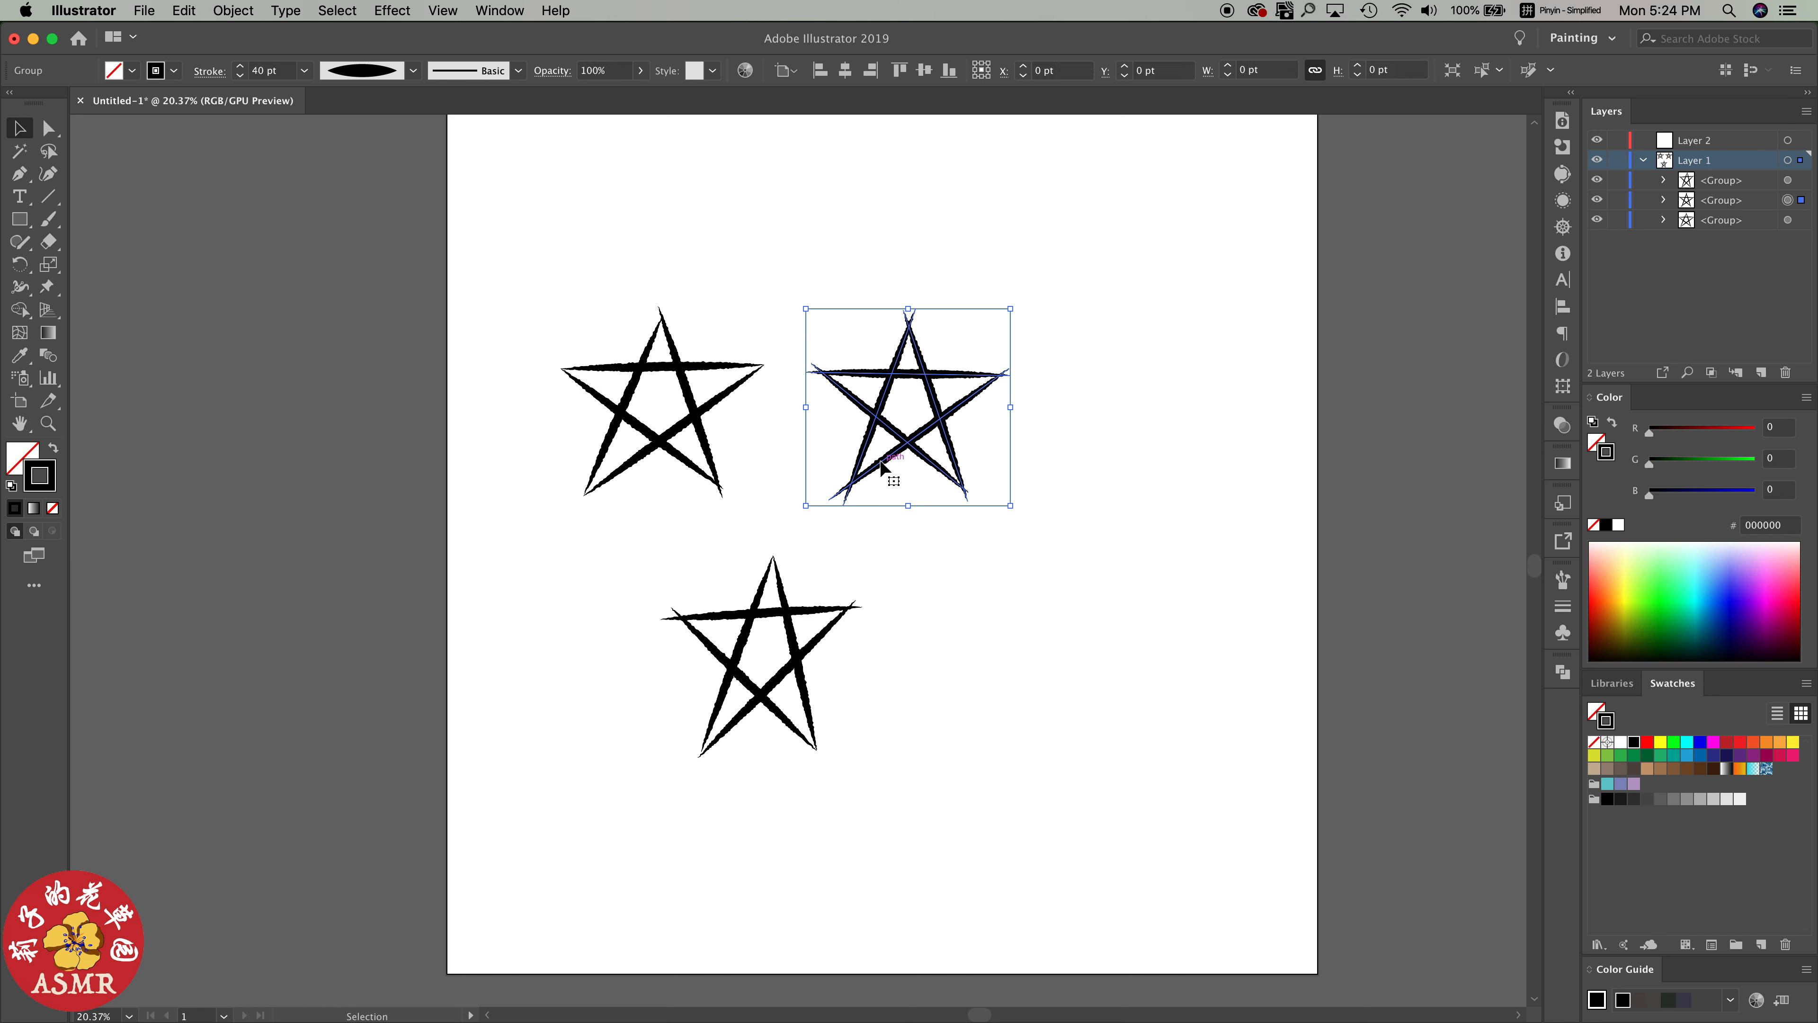
left_click(871, 593)
Place a copy of the lower star to its right and ungroup the copy's lines
left_click_drag(741, 676, 1052, 666, "alt")
left_click(233, 11)
left_click(251, 97)
left_click(937, 573)
Reposition the copied star's line ends at the lower-right and lower-left tips to vary its shape
left_click(1130, 738)
left_click_drag(1131, 742, 1168, 716)
left_click(1127, 738)
left_click(1097, 681)
left_click(1017, 738)
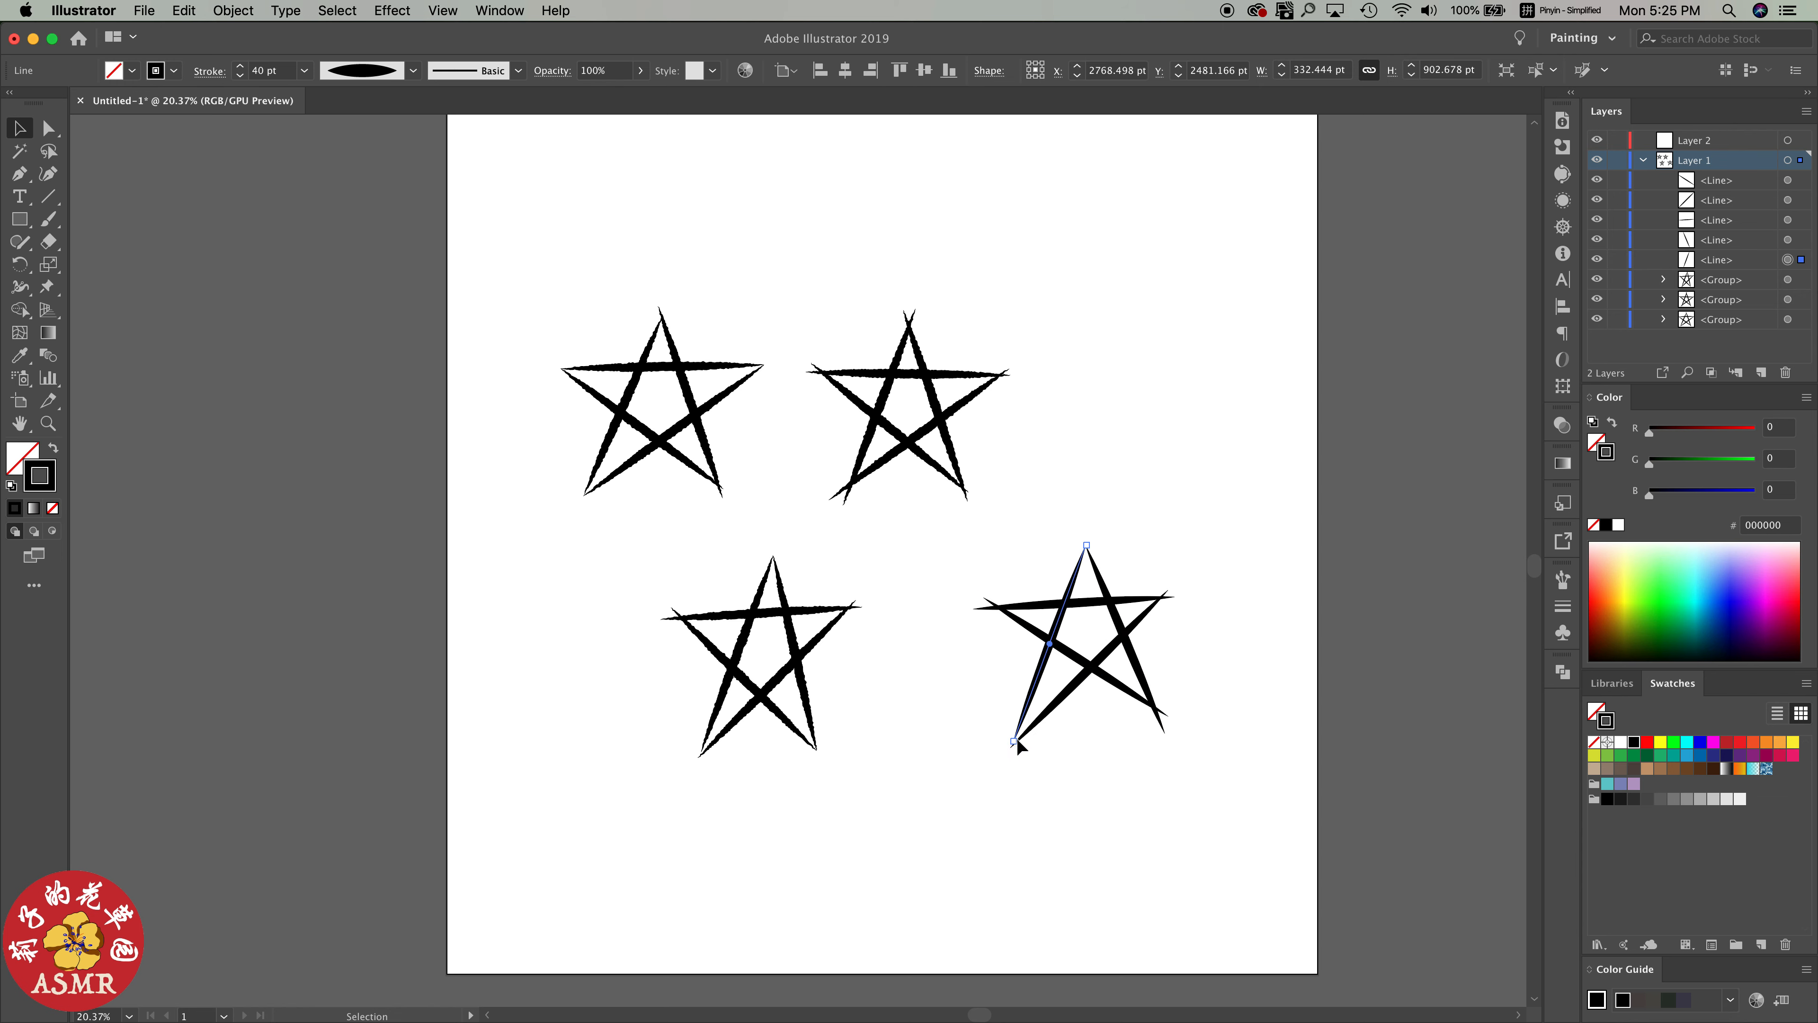
left_click_drag(1015, 740, 1003, 718)
left_click(1033, 728)
Adjust the copied star's line ends at the top and right tips so they meet irregularly
left_click(1165, 670)
left_click(1074, 579)
left_click_drag(1085, 546, 1092, 548)
left_click(1178, 629)
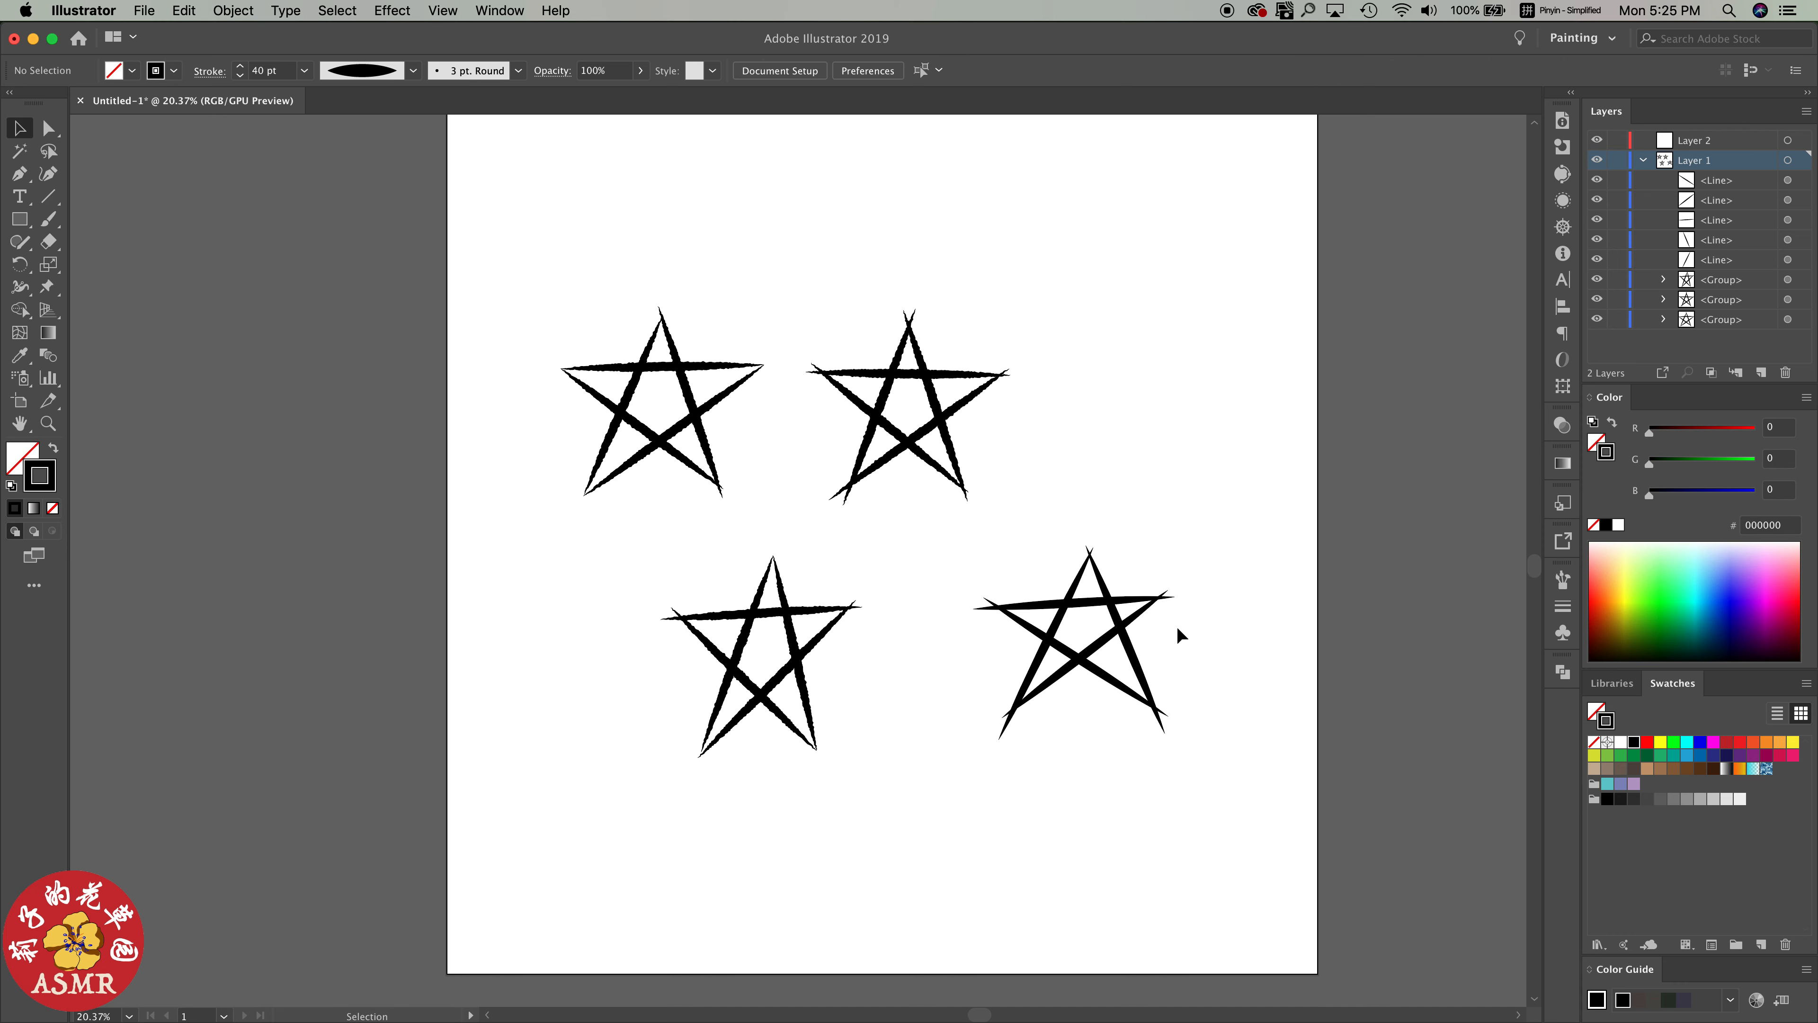
left_click(1157, 605)
left_click_drag(1174, 598, 1115, 605)
left_click(1193, 658)
left_click(1225, 649)
Group the lower-right star's lines and reapply the last Roughen effect to the group
left_click_drag(1210, 570, 1043, 661)
key("super+g")
left_click(405, 12)
left_click(430, 32)
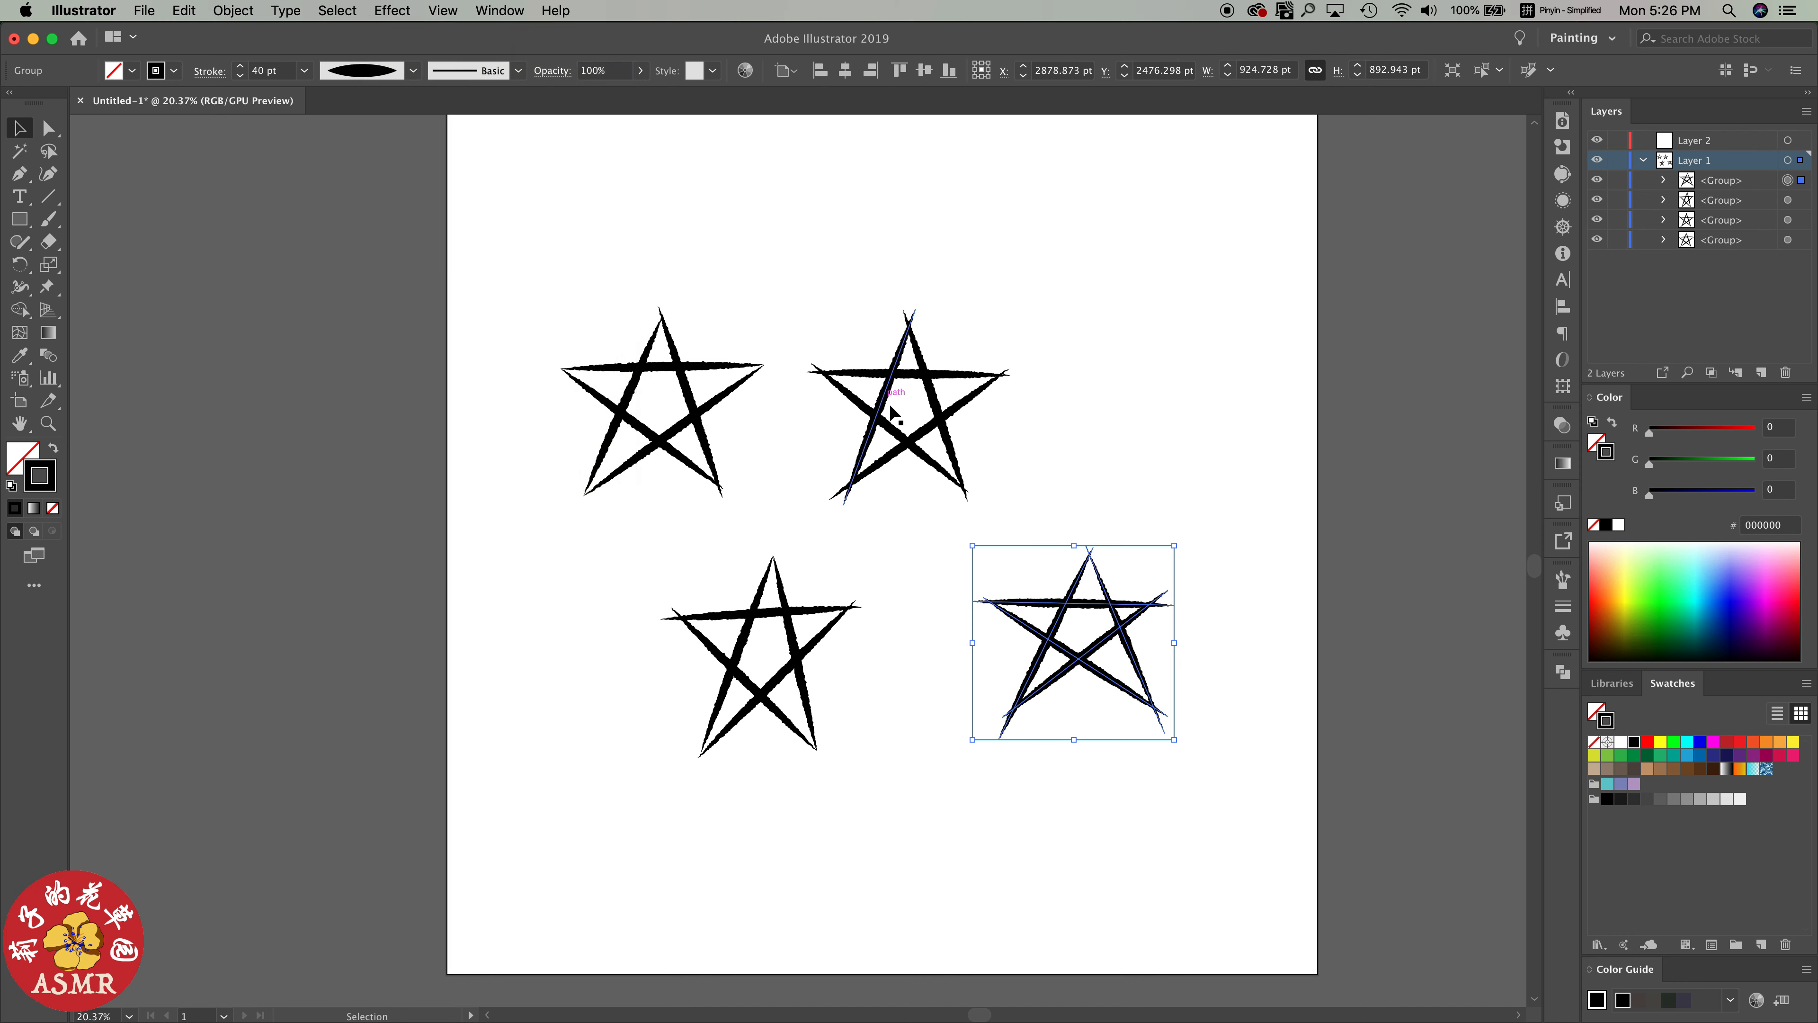
left_click(1191, 521)
Place a copy of the lower-right star near the artboard's upper-right corner and ungroup its lines
left_click_drag(1051, 643, 1103, 274)
left_click(234, 11)
left_click(247, 89)
left_click(1302, 372)
Adjust the upper-right star's line ends at the lower-right and left tips and reposition its lines to make it irregular
left_click(1195, 332)
left_click_drag(1220, 350, 1161, 373)
left_click(1213, 360)
left_click(1073, 268)
left_click_drag(1028, 235, 1028, 257)
left_click(1216, 377)
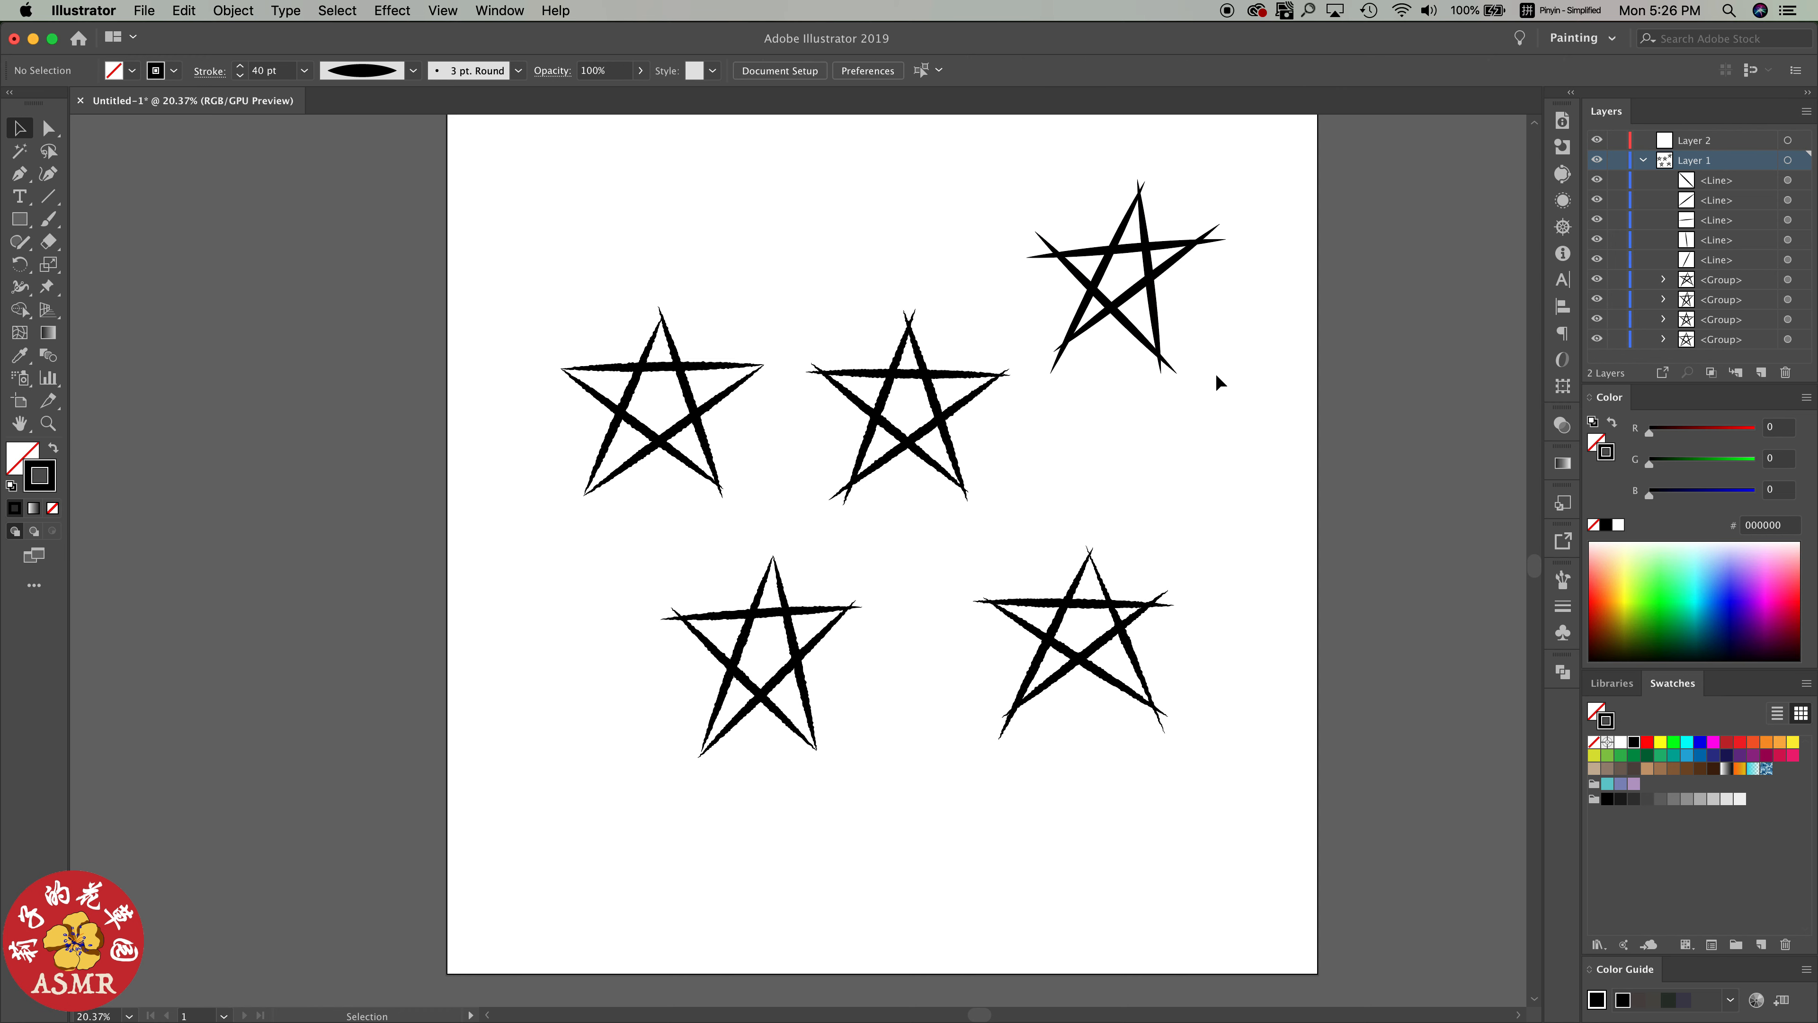
left_click_drag(1169, 247, 1168, 238)
left_click_drag(1125, 297, 1125, 305)
left_click(1218, 309)
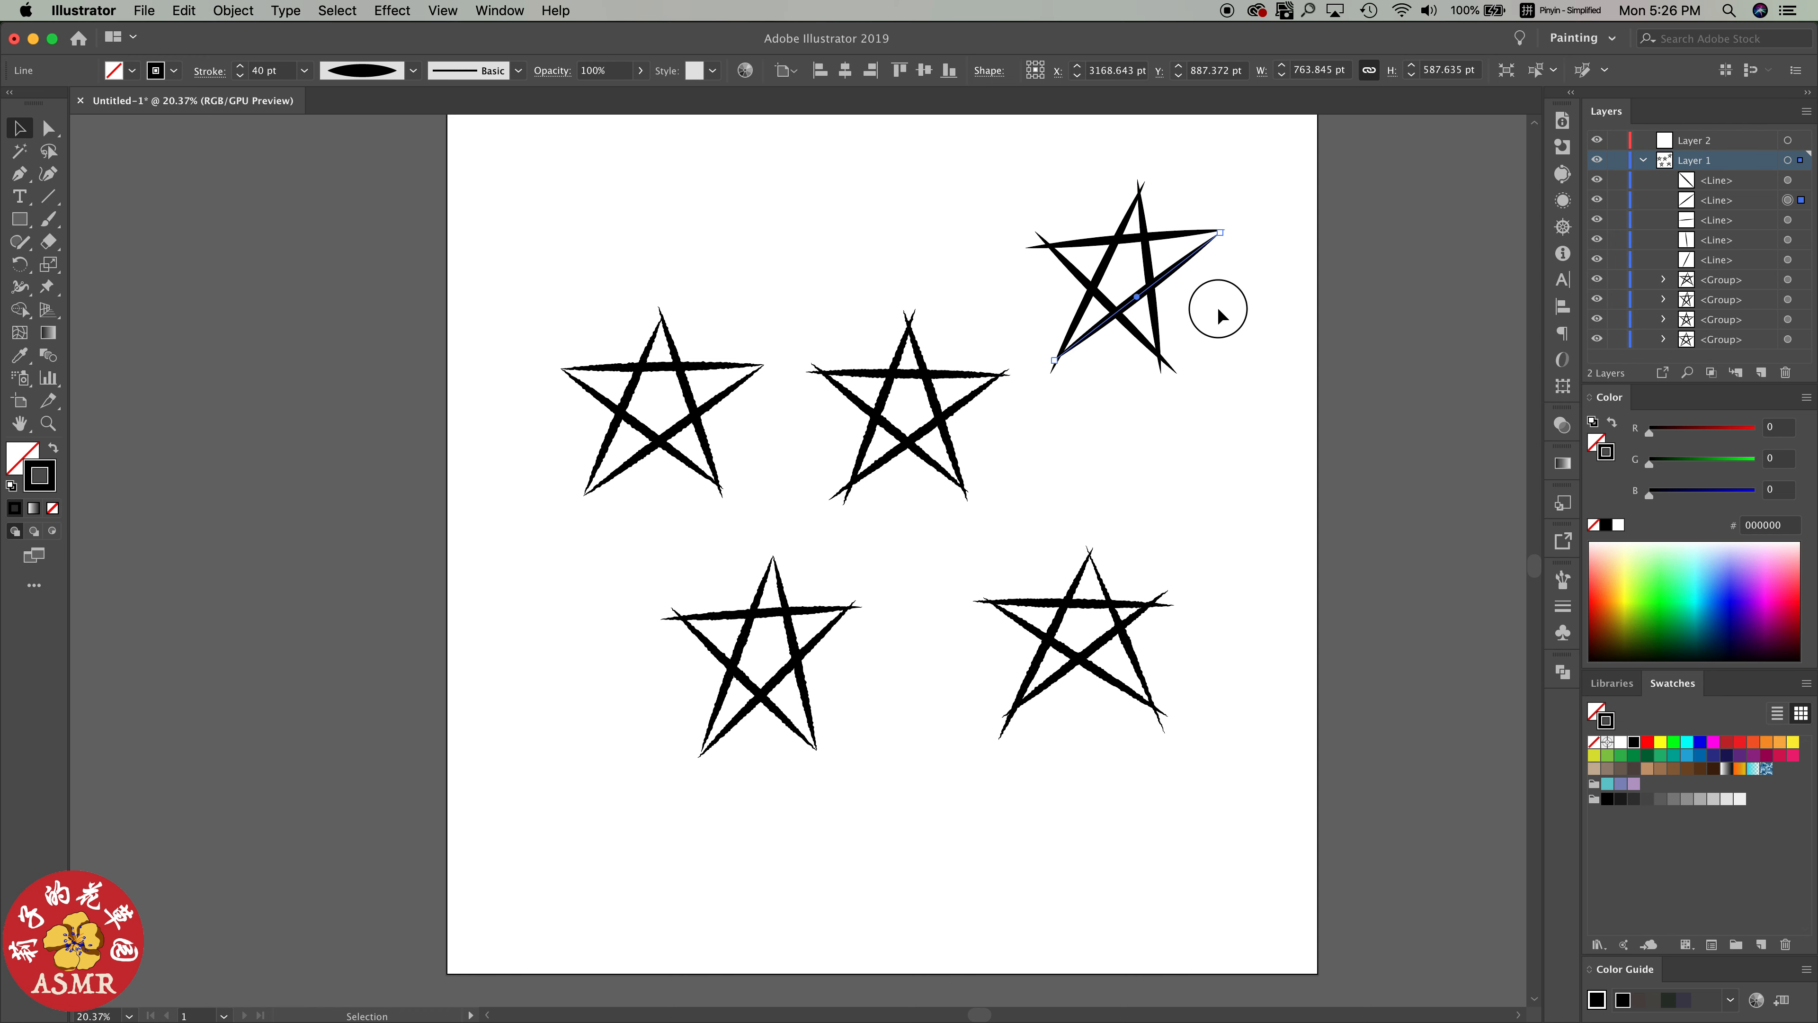
Group the upper-right star's lines and reapply the last Roughen effect to the group
left_click_drag(1045, 208, 1154, 333)
key("super+g")
left_click(391, 11)
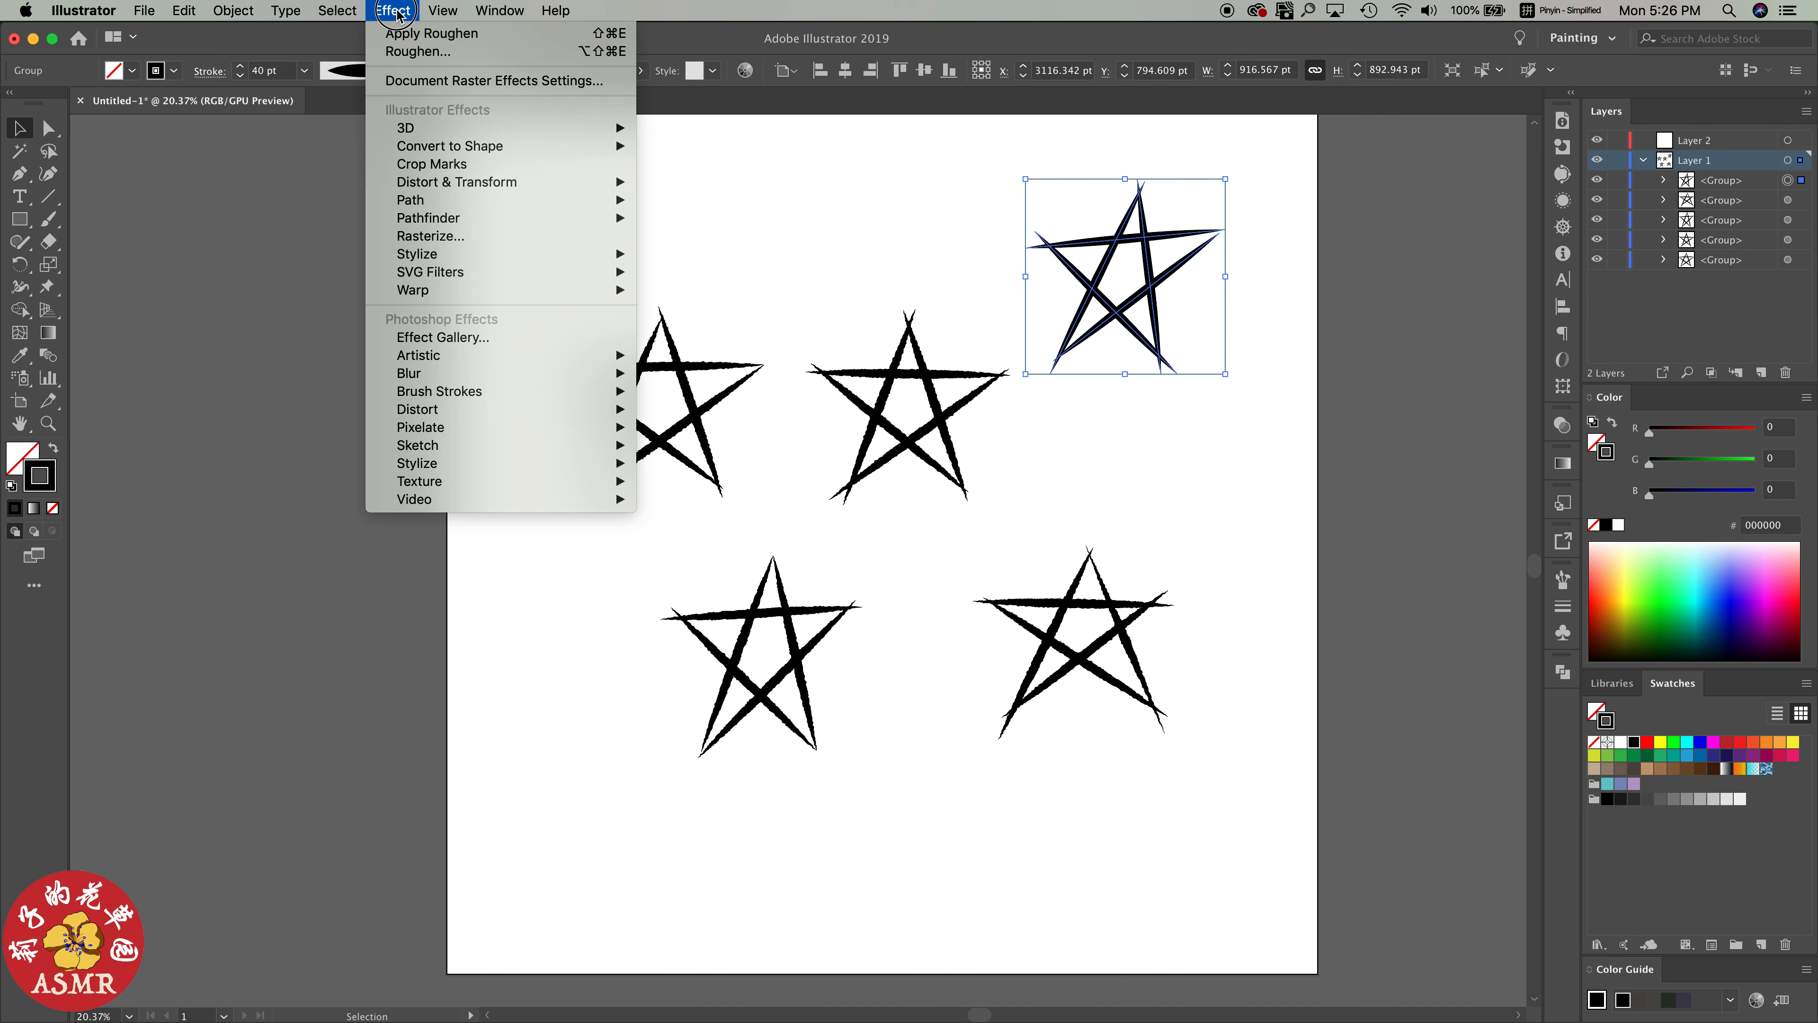
left_click(426, 34)
left_click(1039, 466)
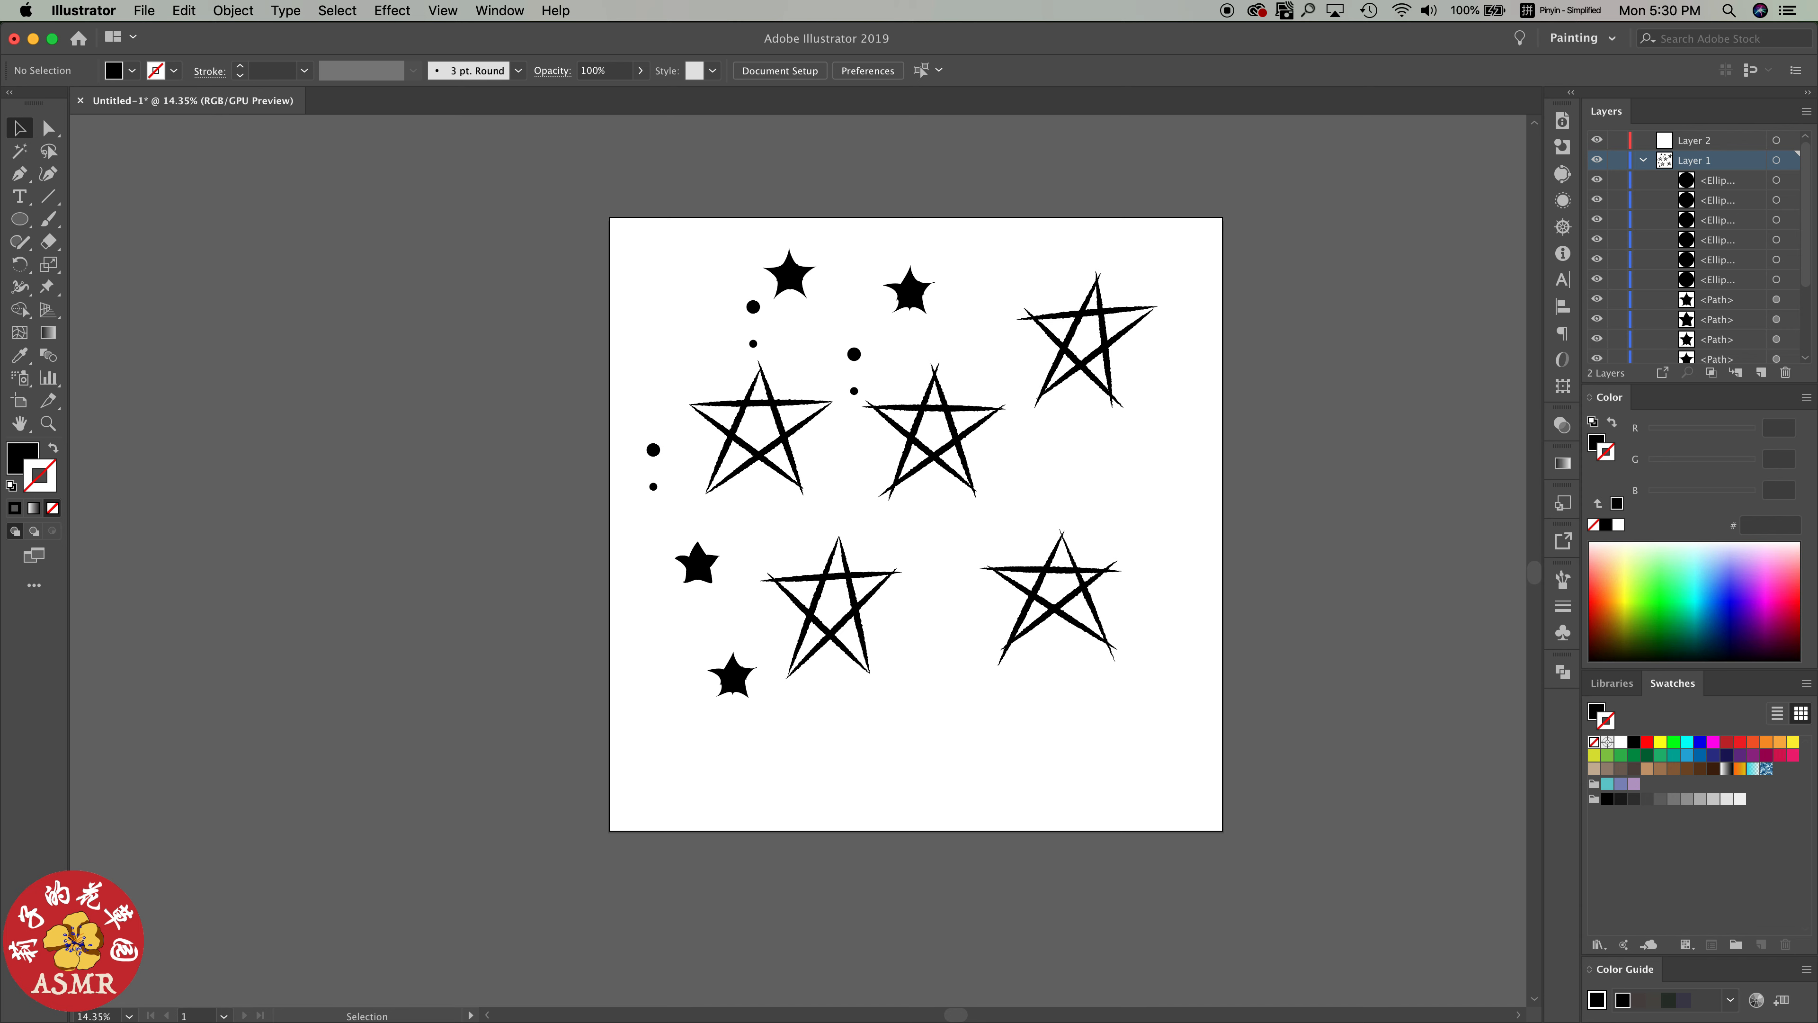
Create a scatter brush from the larger black dot above the middle star, with the colorization method set to Tints
left_click(854, 354)
left_click(1562, 580)
left_click(1532, 571)
left_click(1565, 575)
left_click(96, 208)
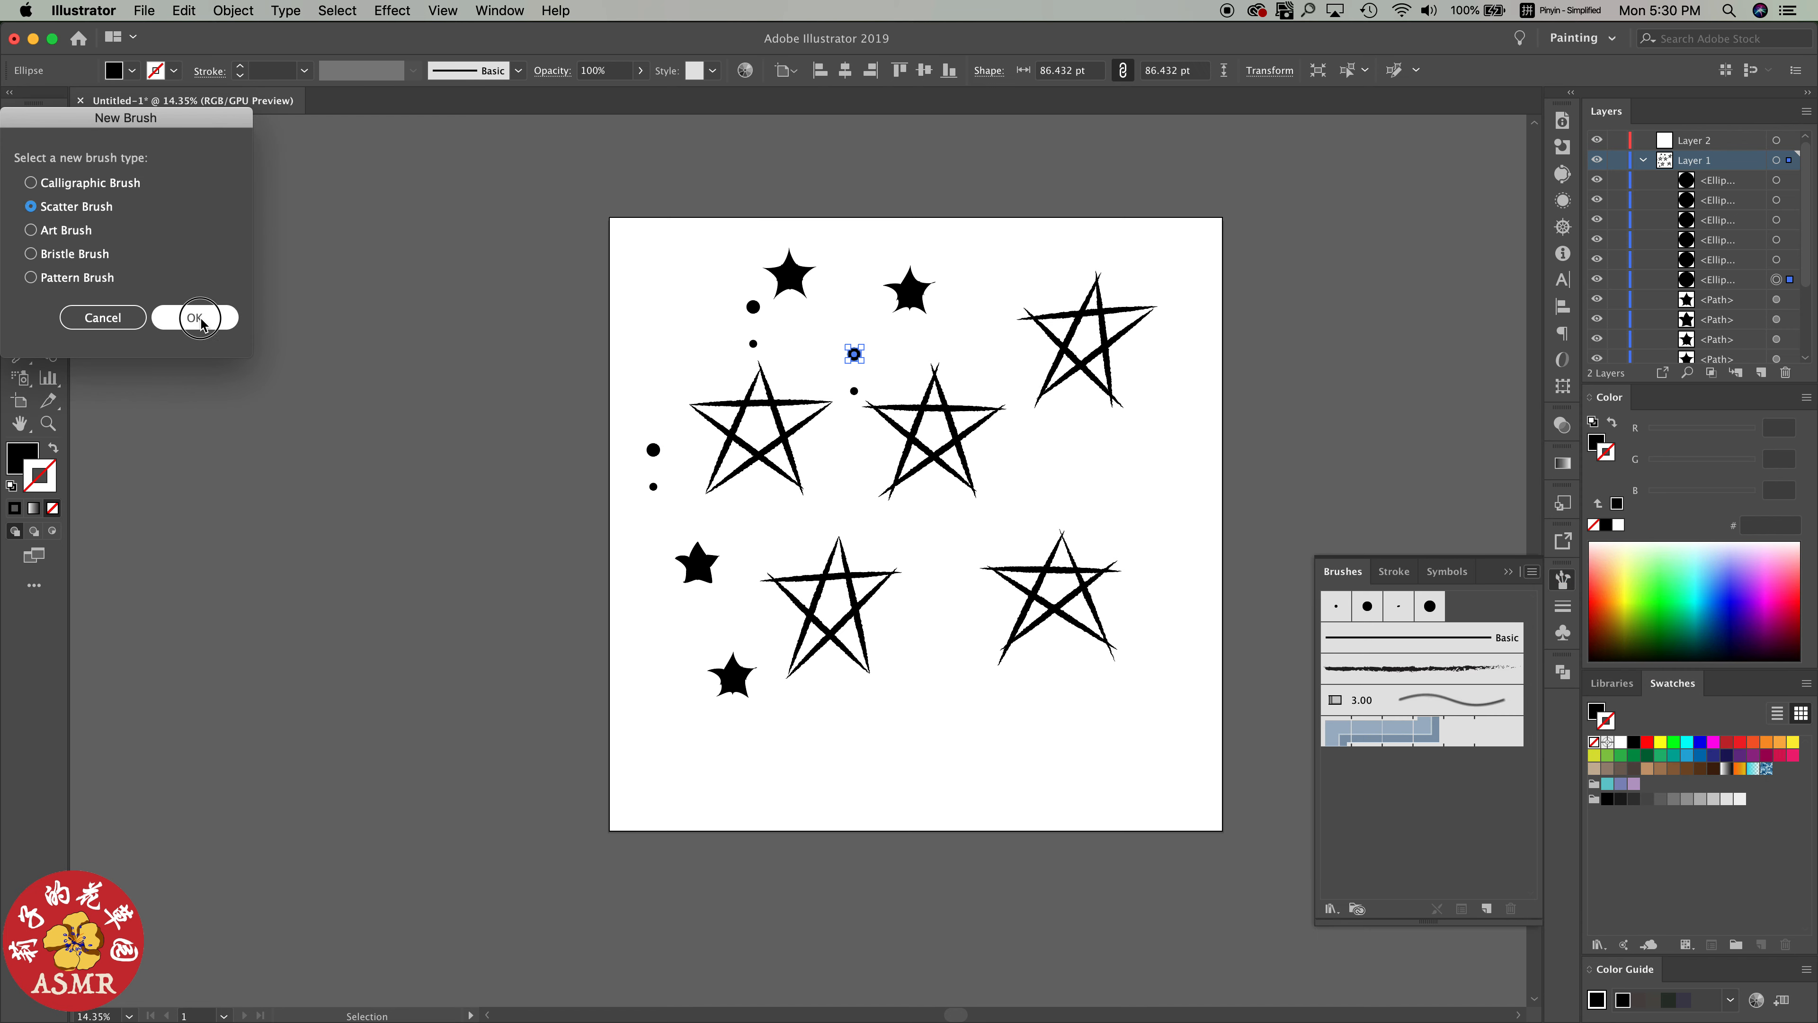
left_click(195, 317)
left_click(204, 407)
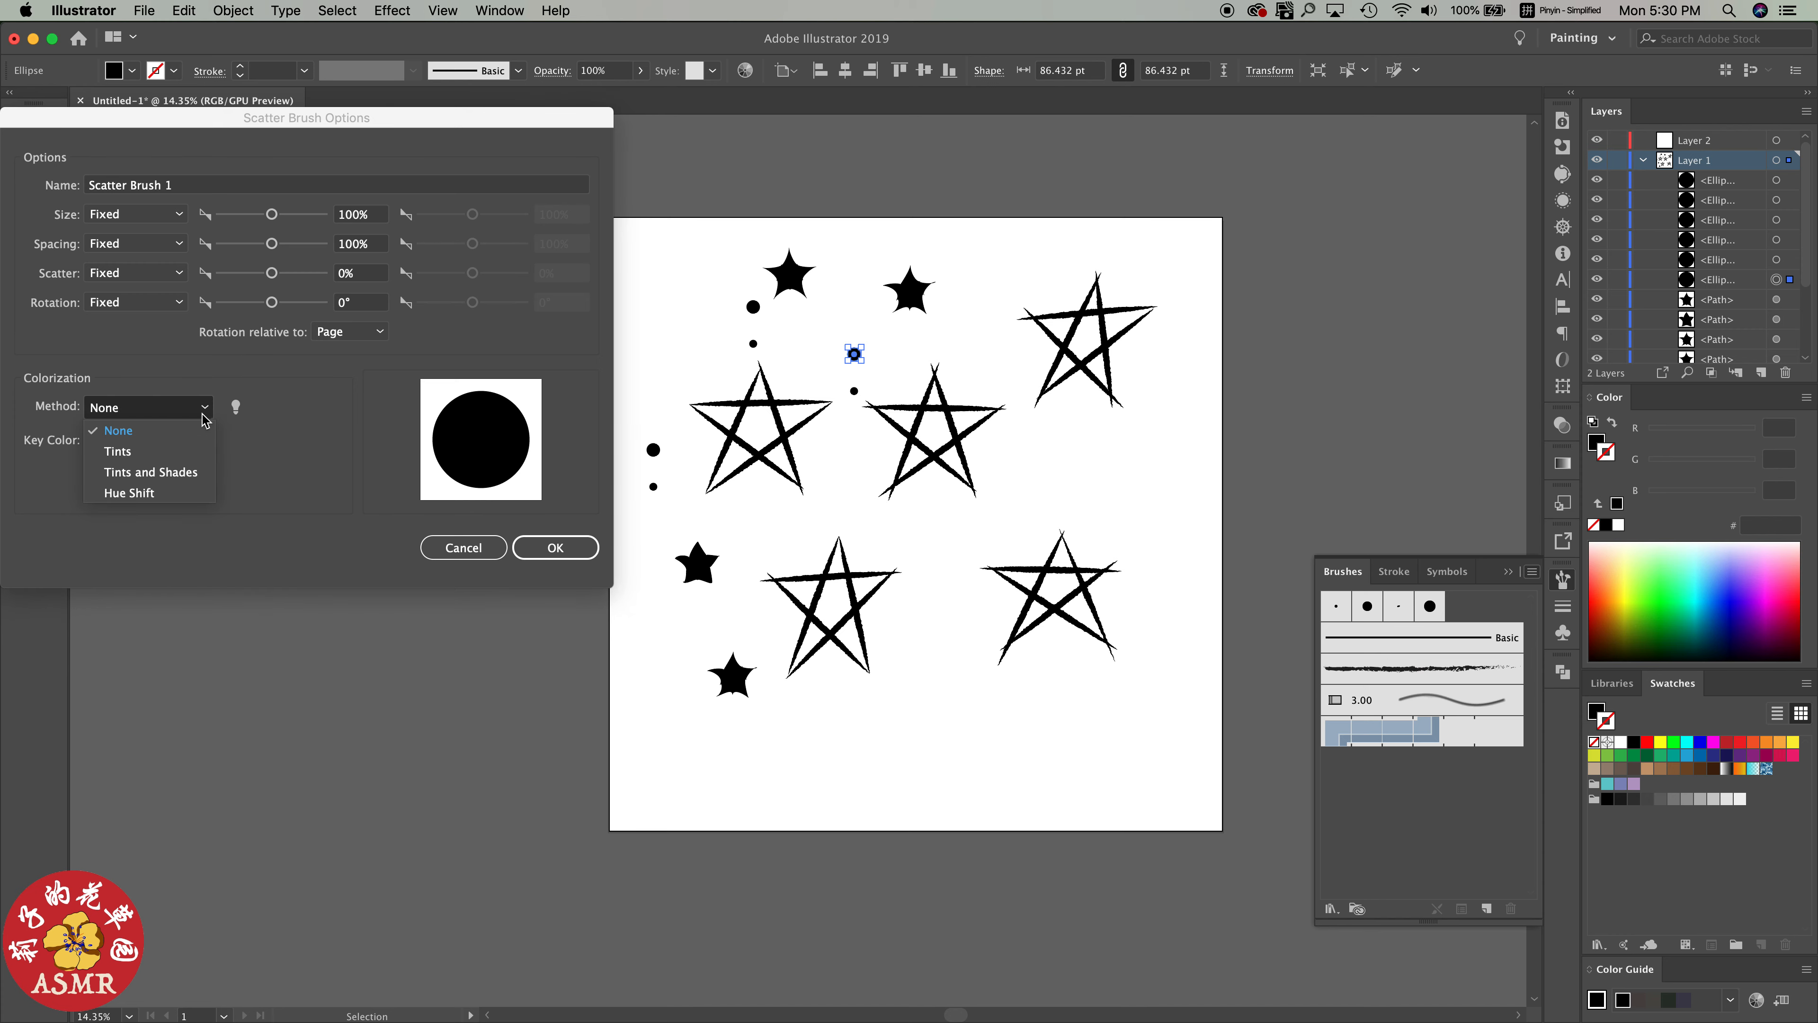
left_click(204, 407)
left_click(555, 547)
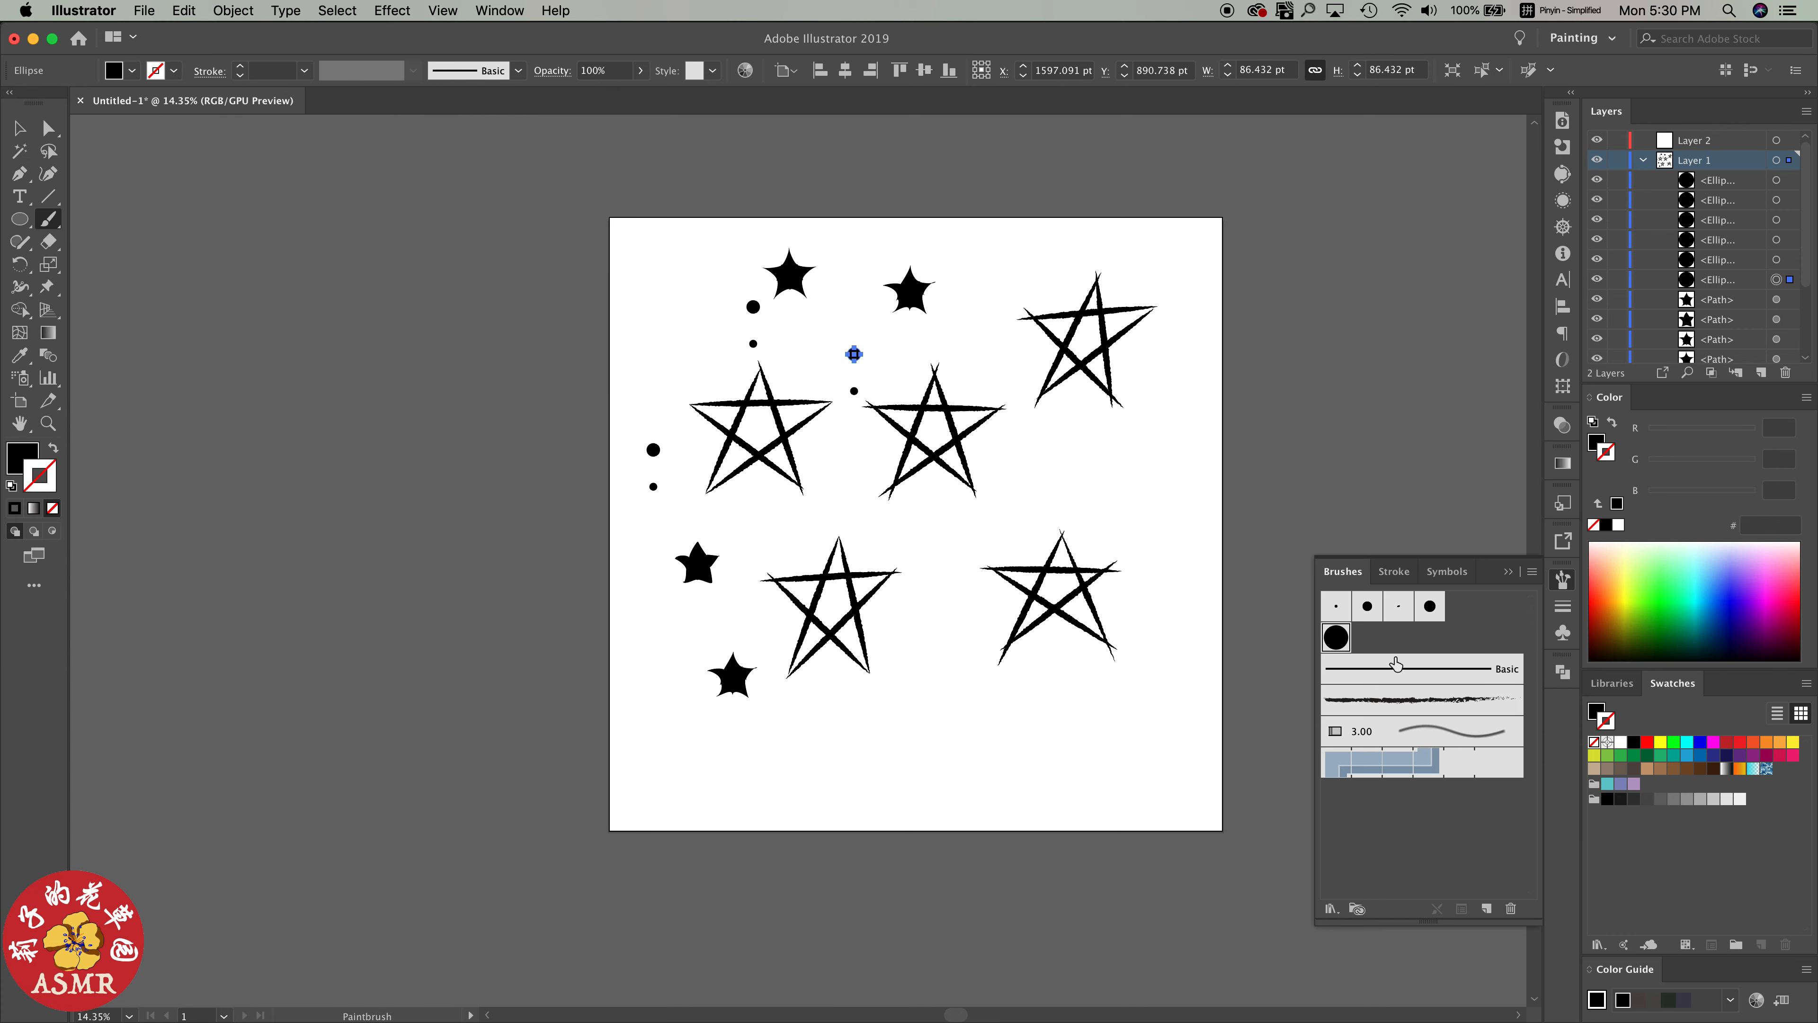
Try painting freehand strokes with the new scatter brush and undo them
left_click(1336, 637)
key("b")
left_click_drag(899, 757, 1100, 689)
key("cmd+z")
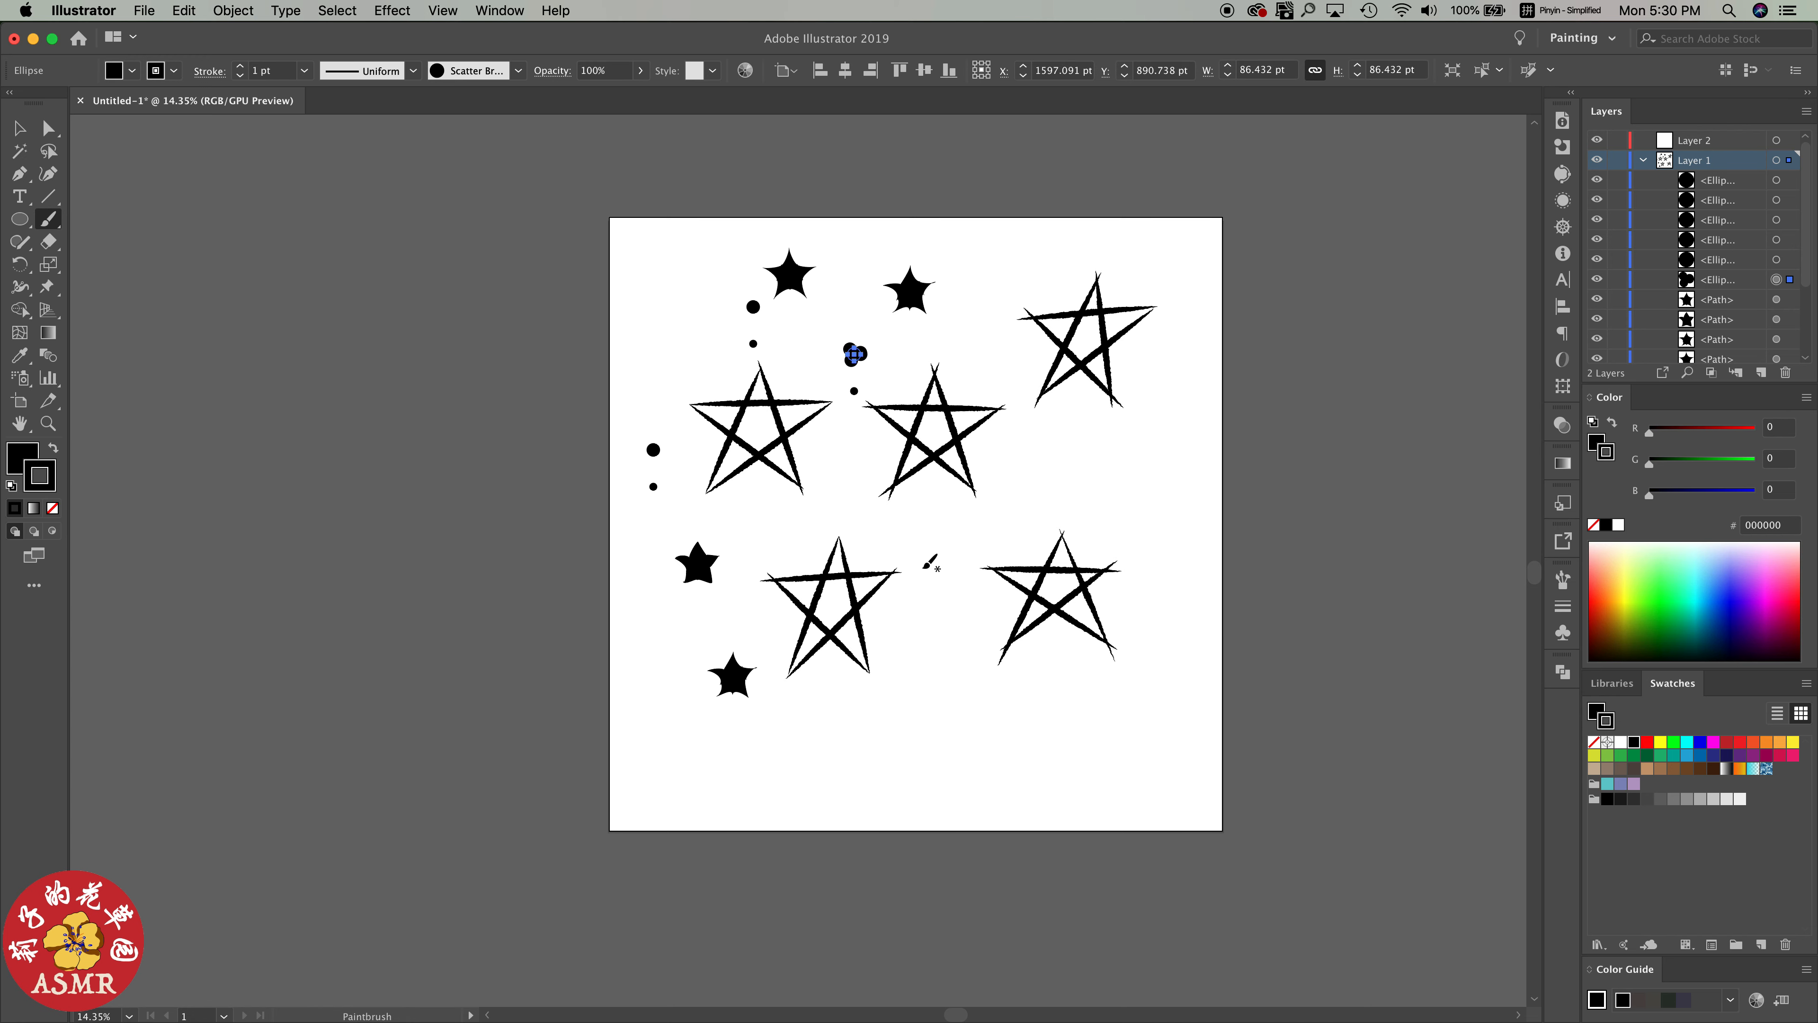
left_click_drag(909, 566, 1125, 467)
key("cmd+z")
key("v")
left_click(938, 540)
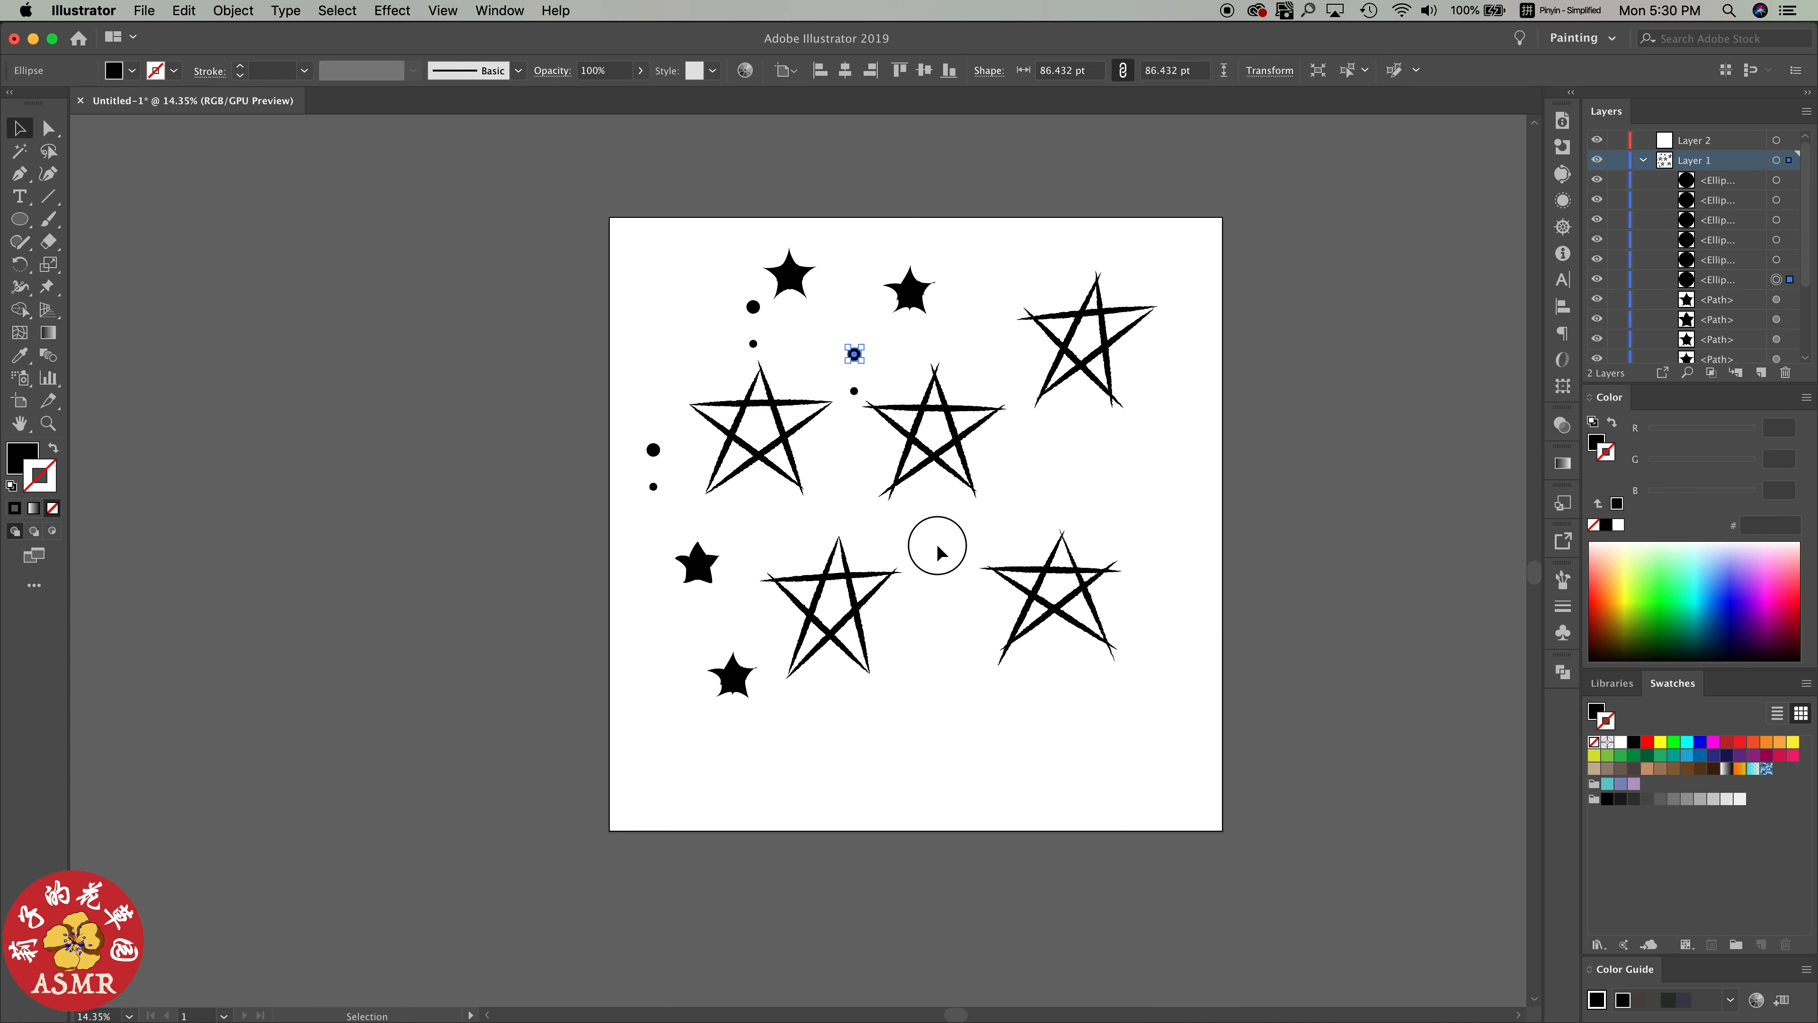
Set the dot scatter brush's size, spacing, scatter and rotation to Random
left_click(1563, 580)
double_click(1335, 638)
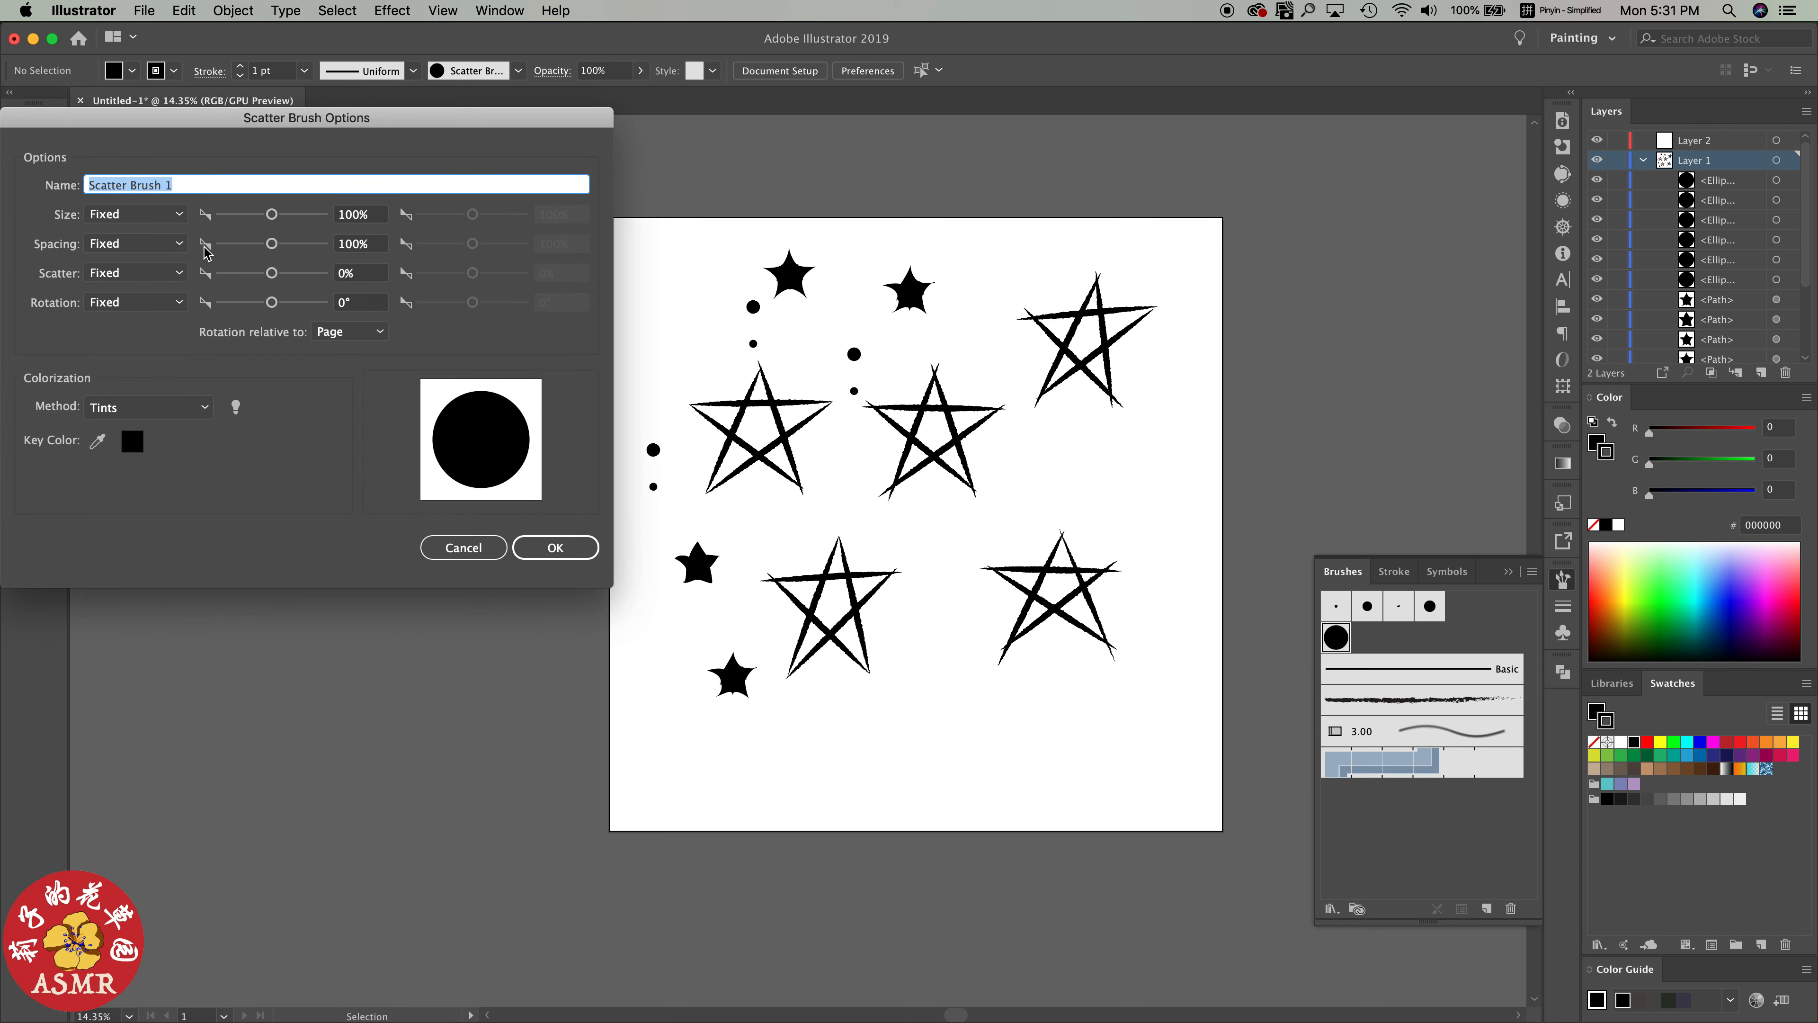
left_click(178, 215)
left_click(175, 255)
left_click(174, 245)
left_click(172, 285)
left_click(179, 274)
left_click(159, 315)
left_click(179, 302)
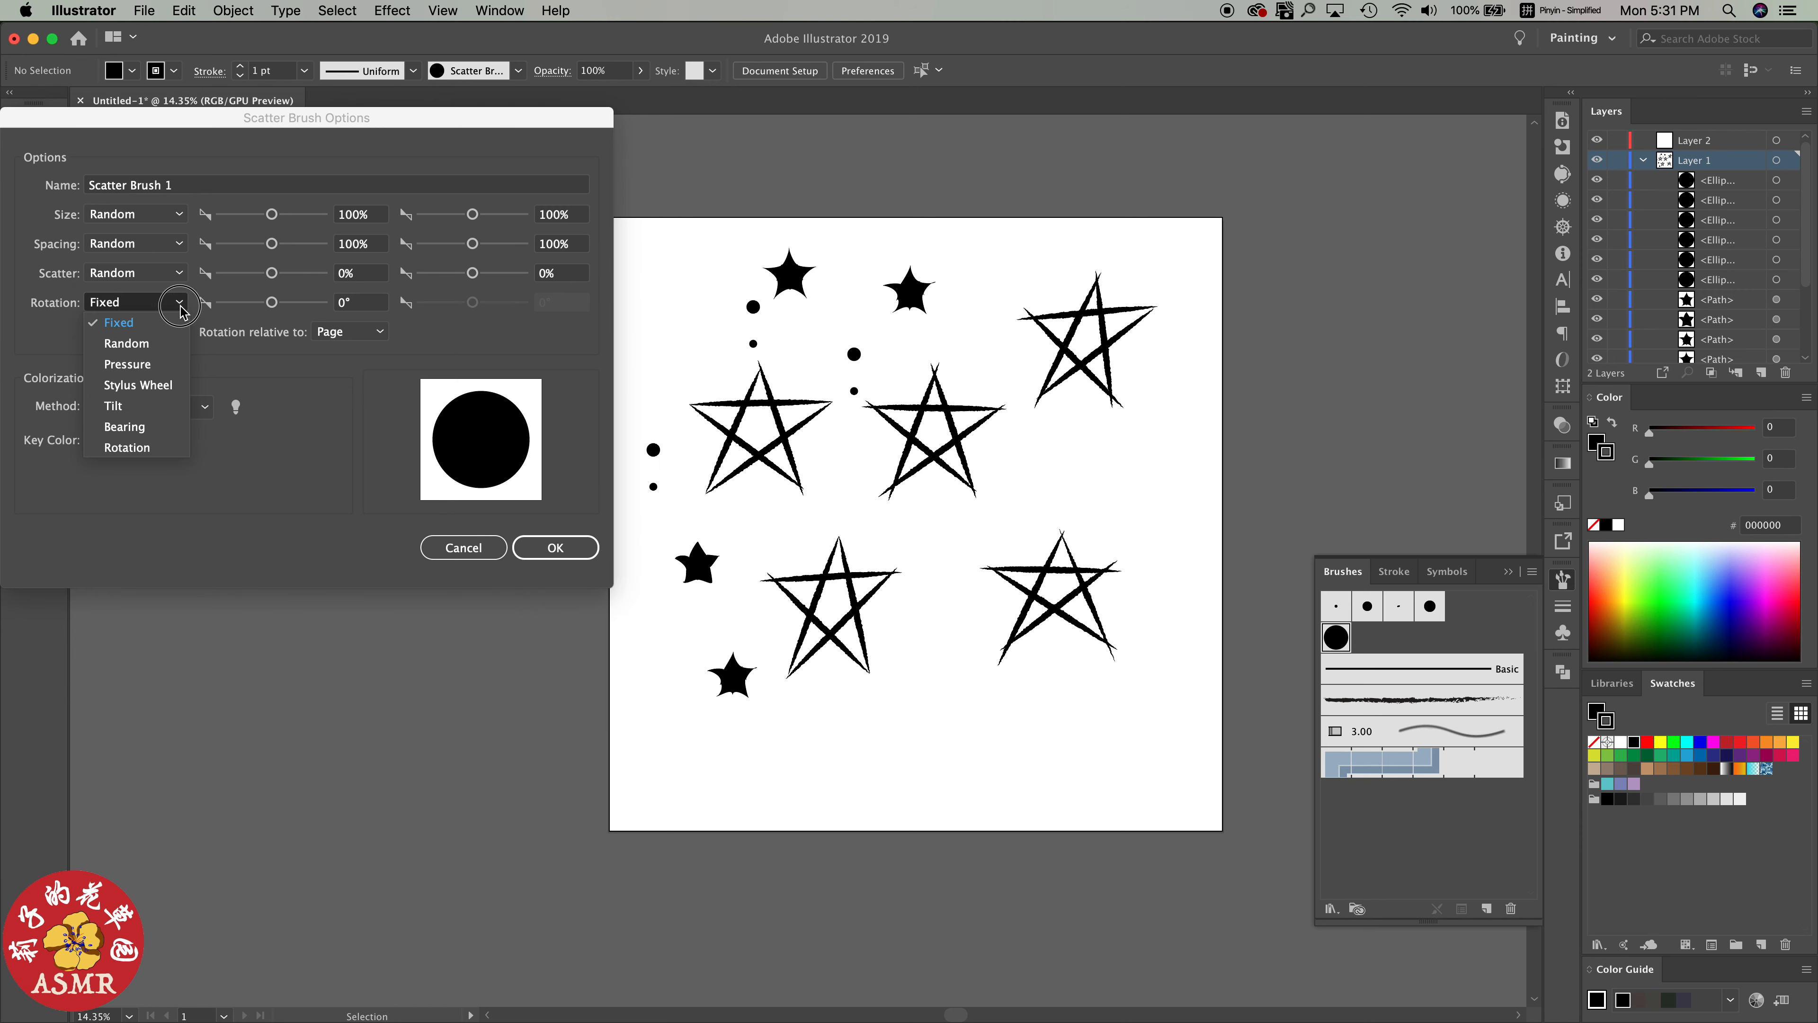
left_click(127, 343)
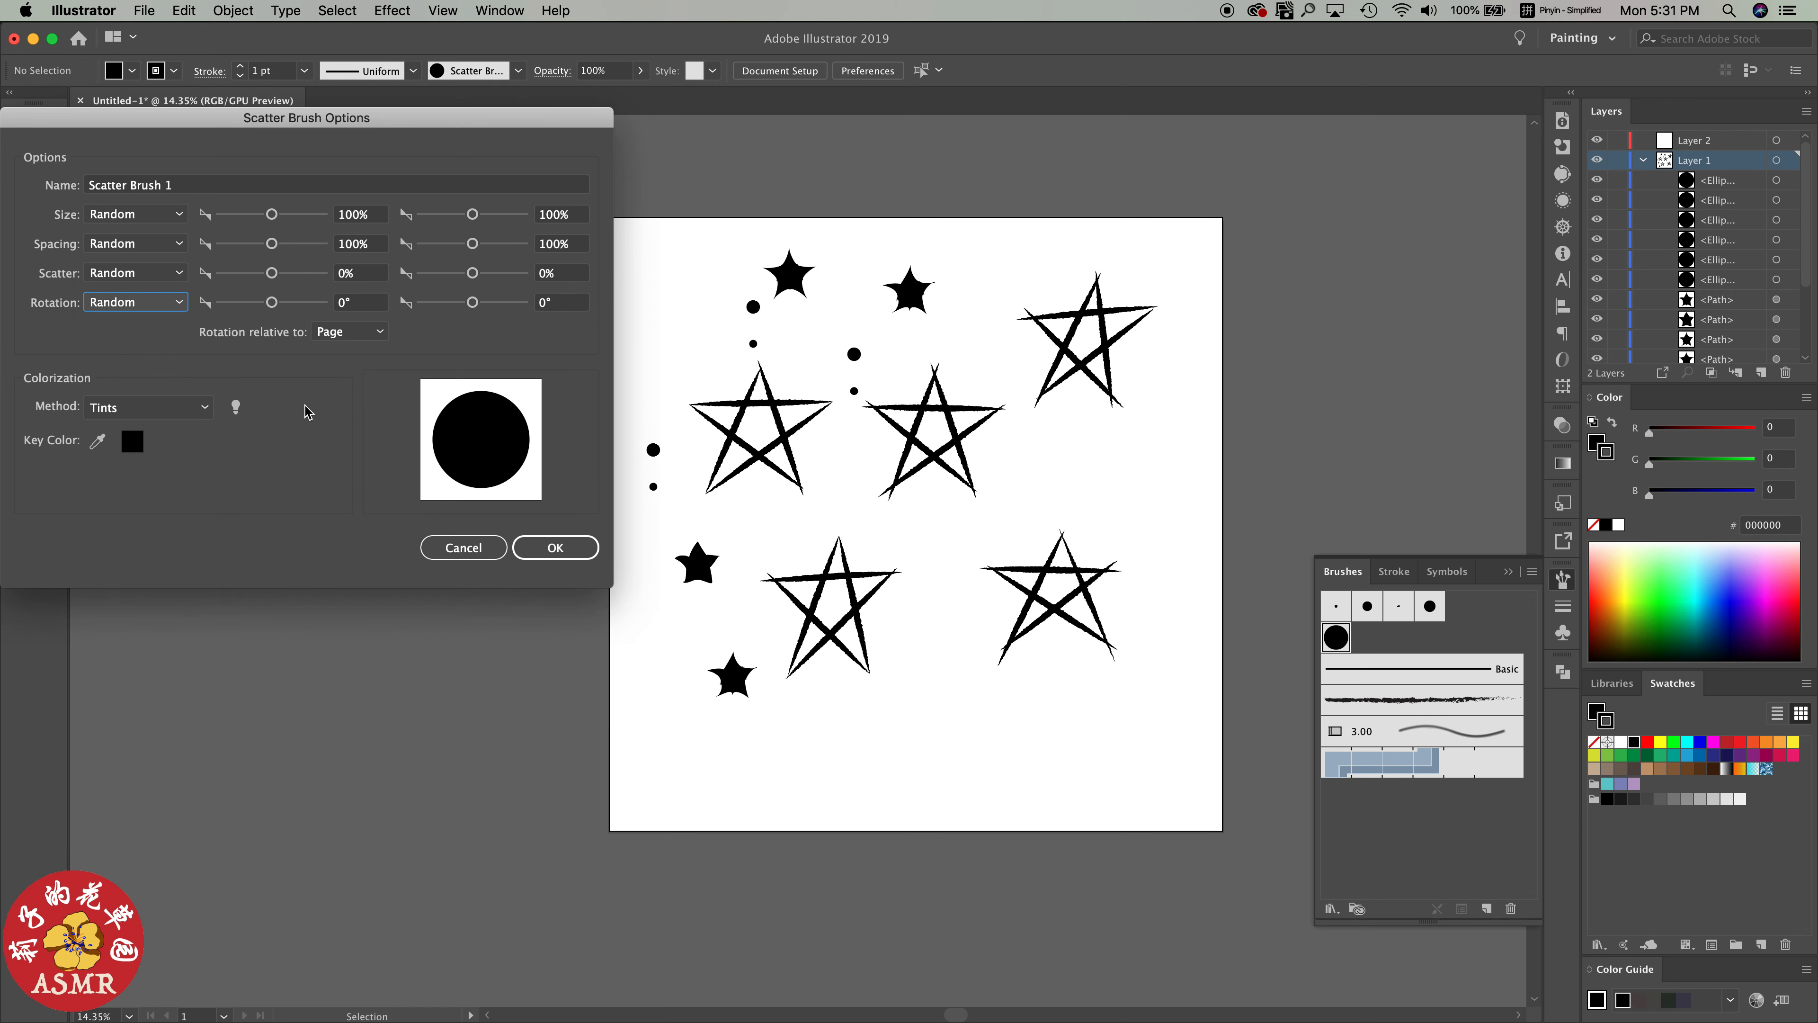
left_click(545, 556)
Try a curved stroke with the randomized scatter brush across the lower artboard and undo it
key("b")
left_click_drag(853, 757, 1072, 512)
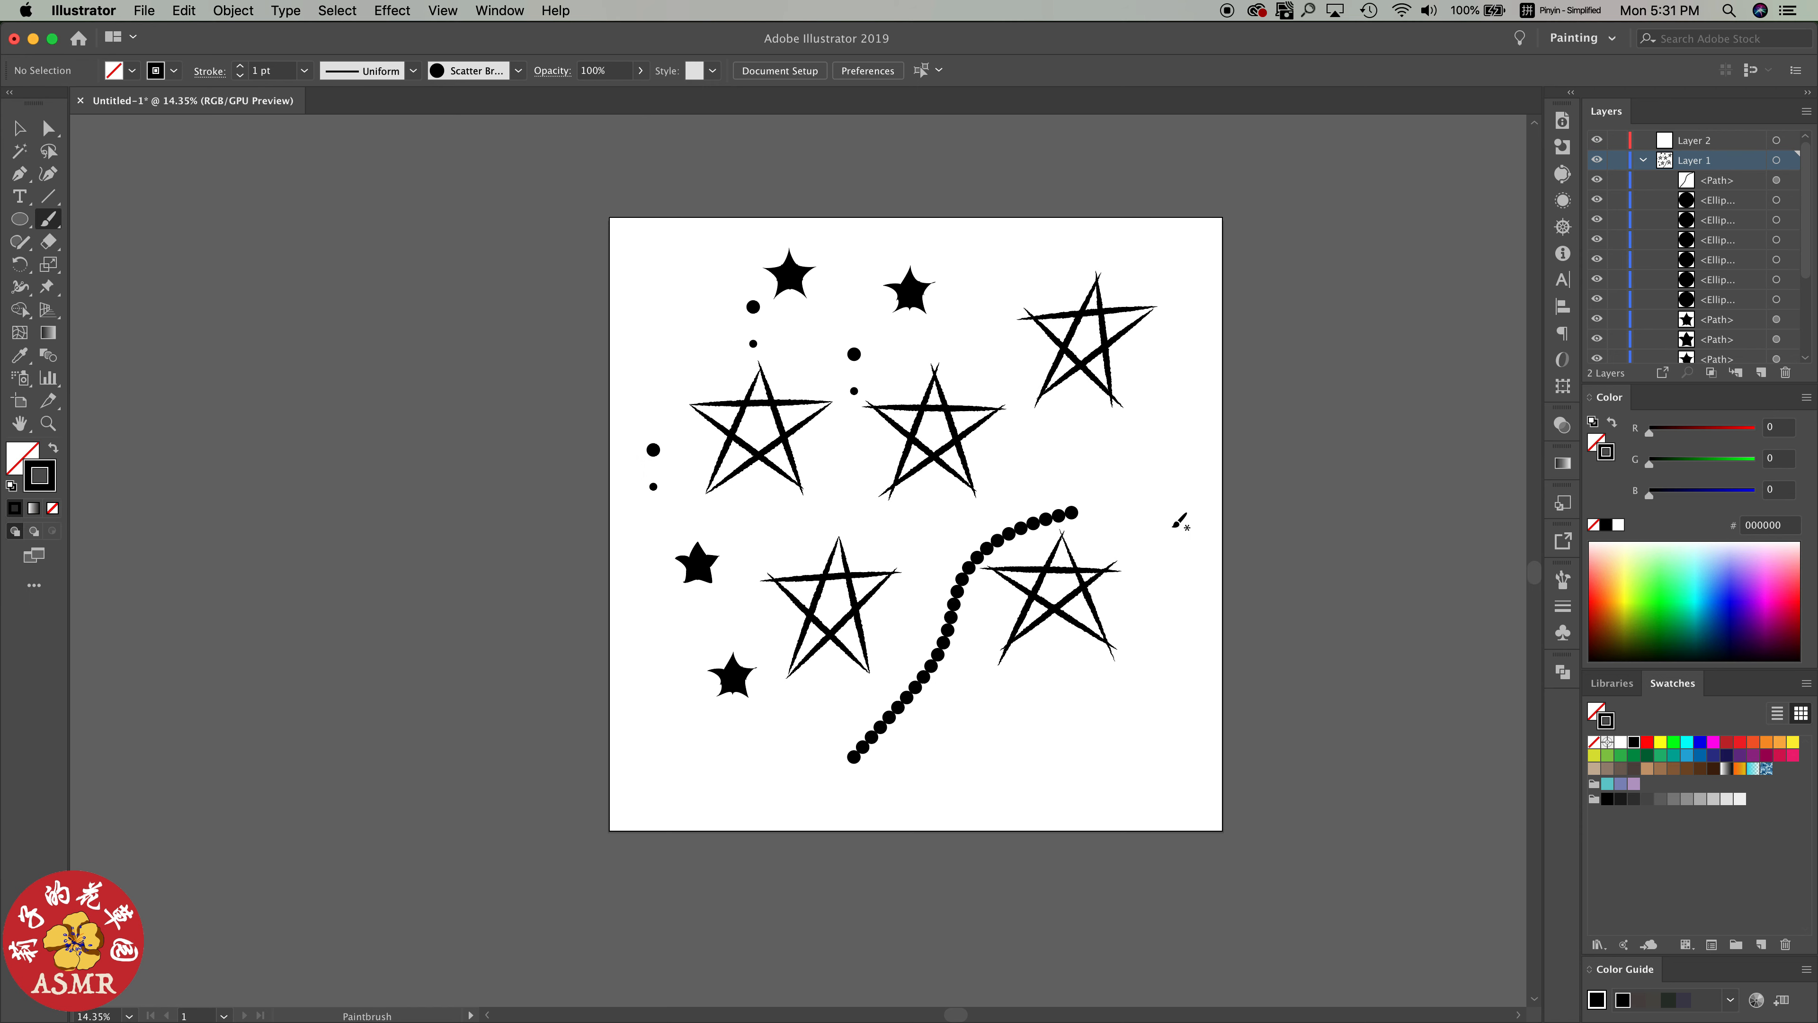
key("super+z")
Widen the random ranges in the dot scatter brush's options so dots vary in size and spread apart
left_click(1563, 579)
double_click(1336, 637)
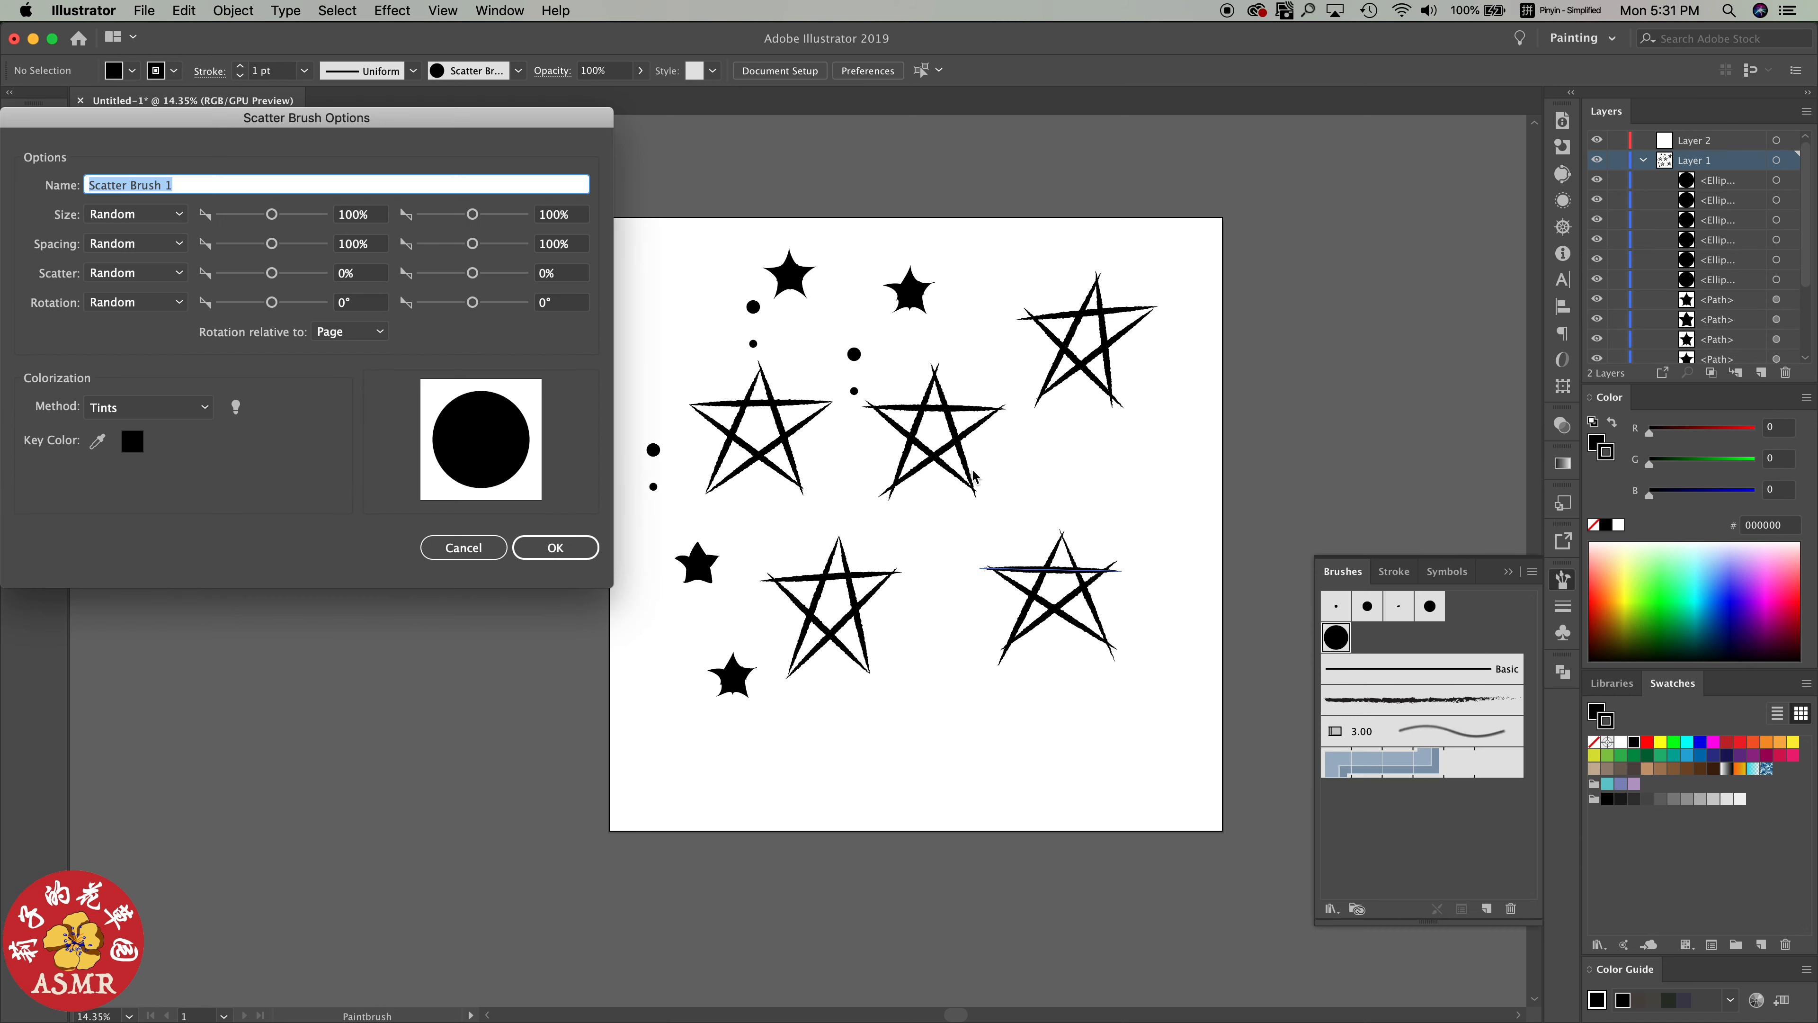
left_click_drag(274, 215, 285, 302)
left_click(556, 548)
Paint scattered dots of varying size around the stars across the whole artboard with the scatter brush
mouse_move(862, 740)
left_mouse_down()
mouse_move(1148, 630)
mouse_move(1138, 573)
left_mouse_up()
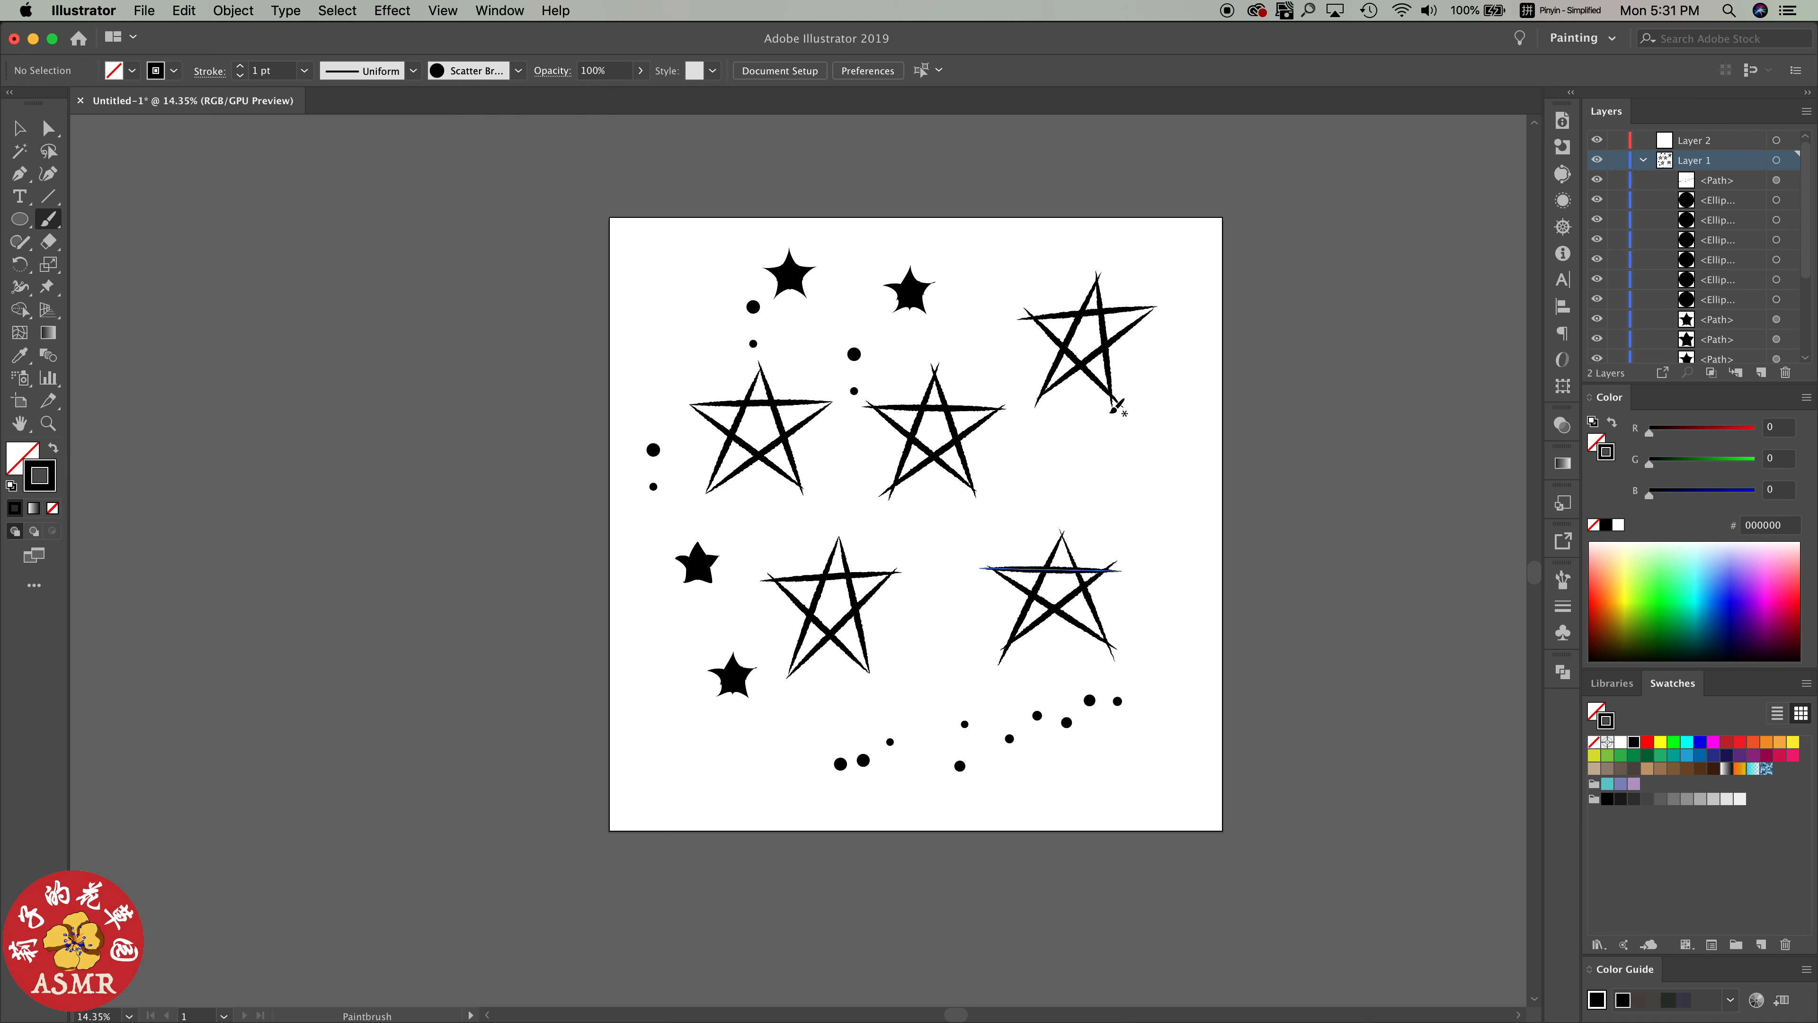
left_click_drag(970, 274, 1163, 537)
mouse_move(703, 598)
left_mouse_down()
mouse_move(881, 546)
mouse_move(1163, 515)
left_mouse_up()
left_click_drag(1110, 240, 1140, 387)
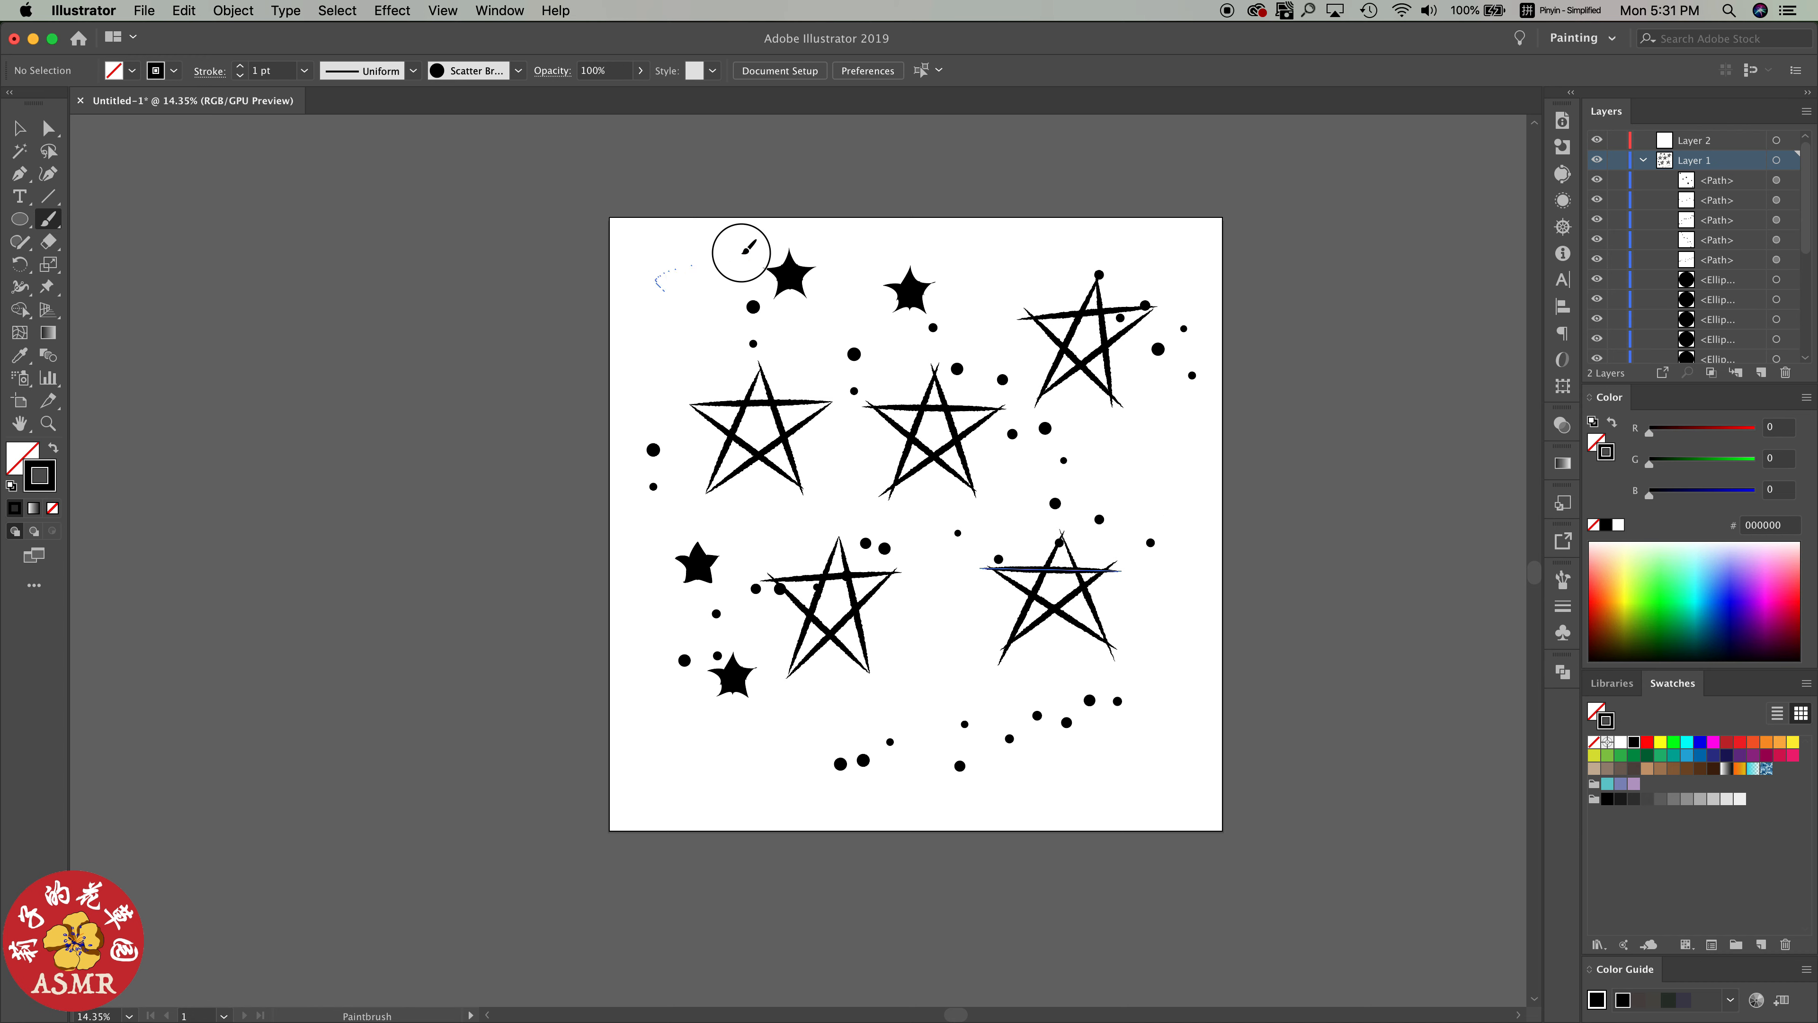
left_click_drag(741, 253, 767, 262)
left_click_drag(651, 322, 687, 440)
left_click_drag(709, 809, 799, 759)
left_click(844, 717)
left_click_drag(898, 630, 998, 724)
left_click_drag(1160, 751, 1210, 577)
left_click_drag(1213, 484, 1171, 402)
left_click_drag(659, 695, 741, 765)
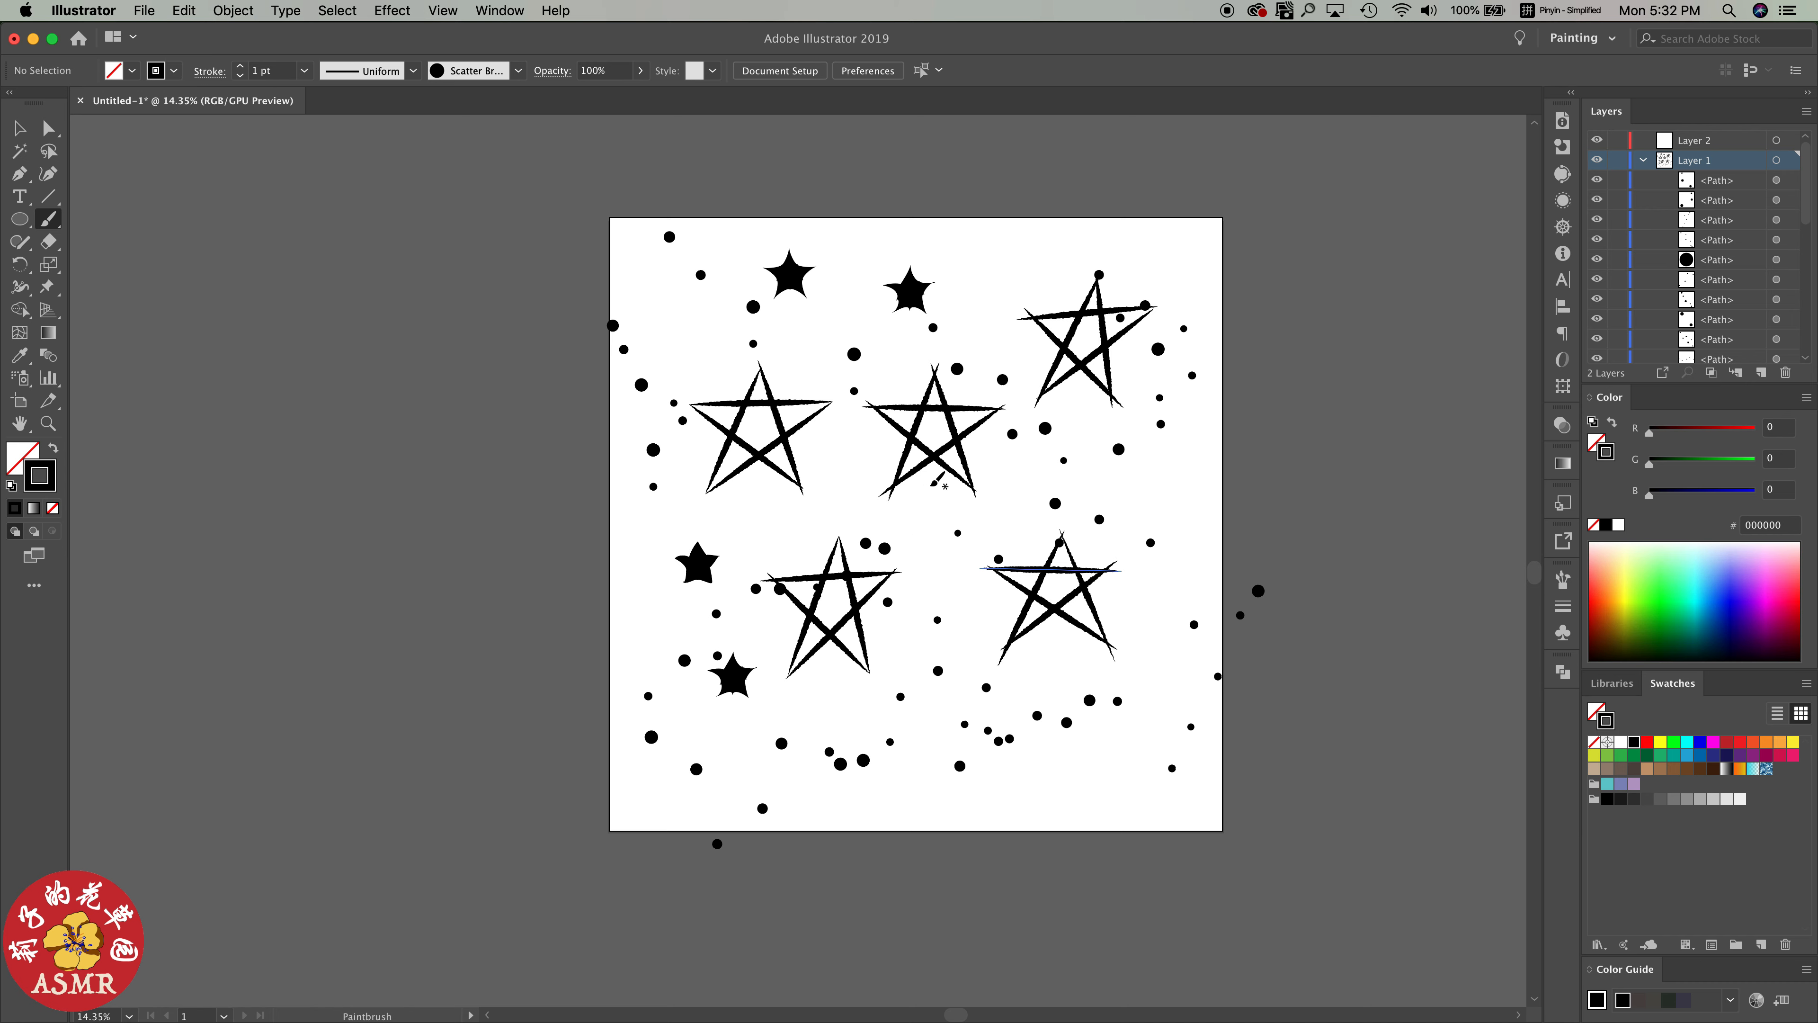
left_click_drag(920, 278, 1045, 294)
left_click_drag(857, 475, 800, 419)
Draw a tilted star about 313 by 316 pt near the artboard's upper-left corner and give it a black fill without stroke
key("v")
left_click(36, 218)
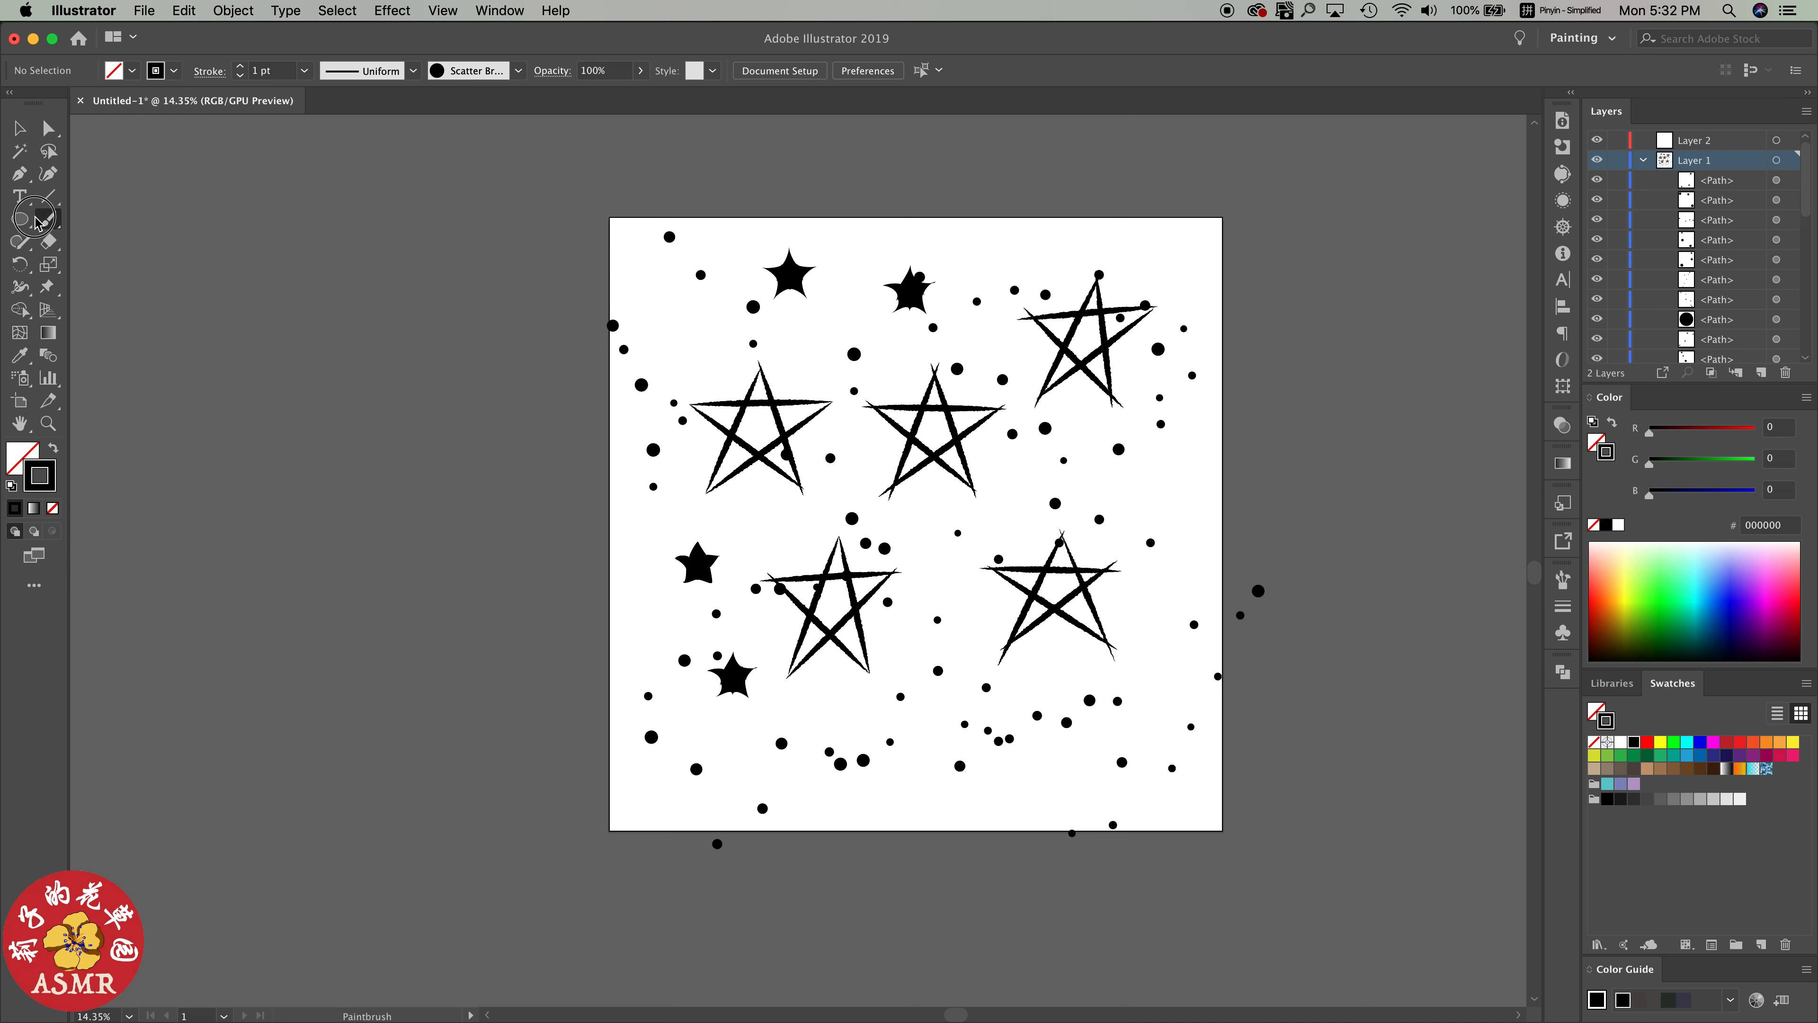
left_click_drag(24, 228, 102, 309)
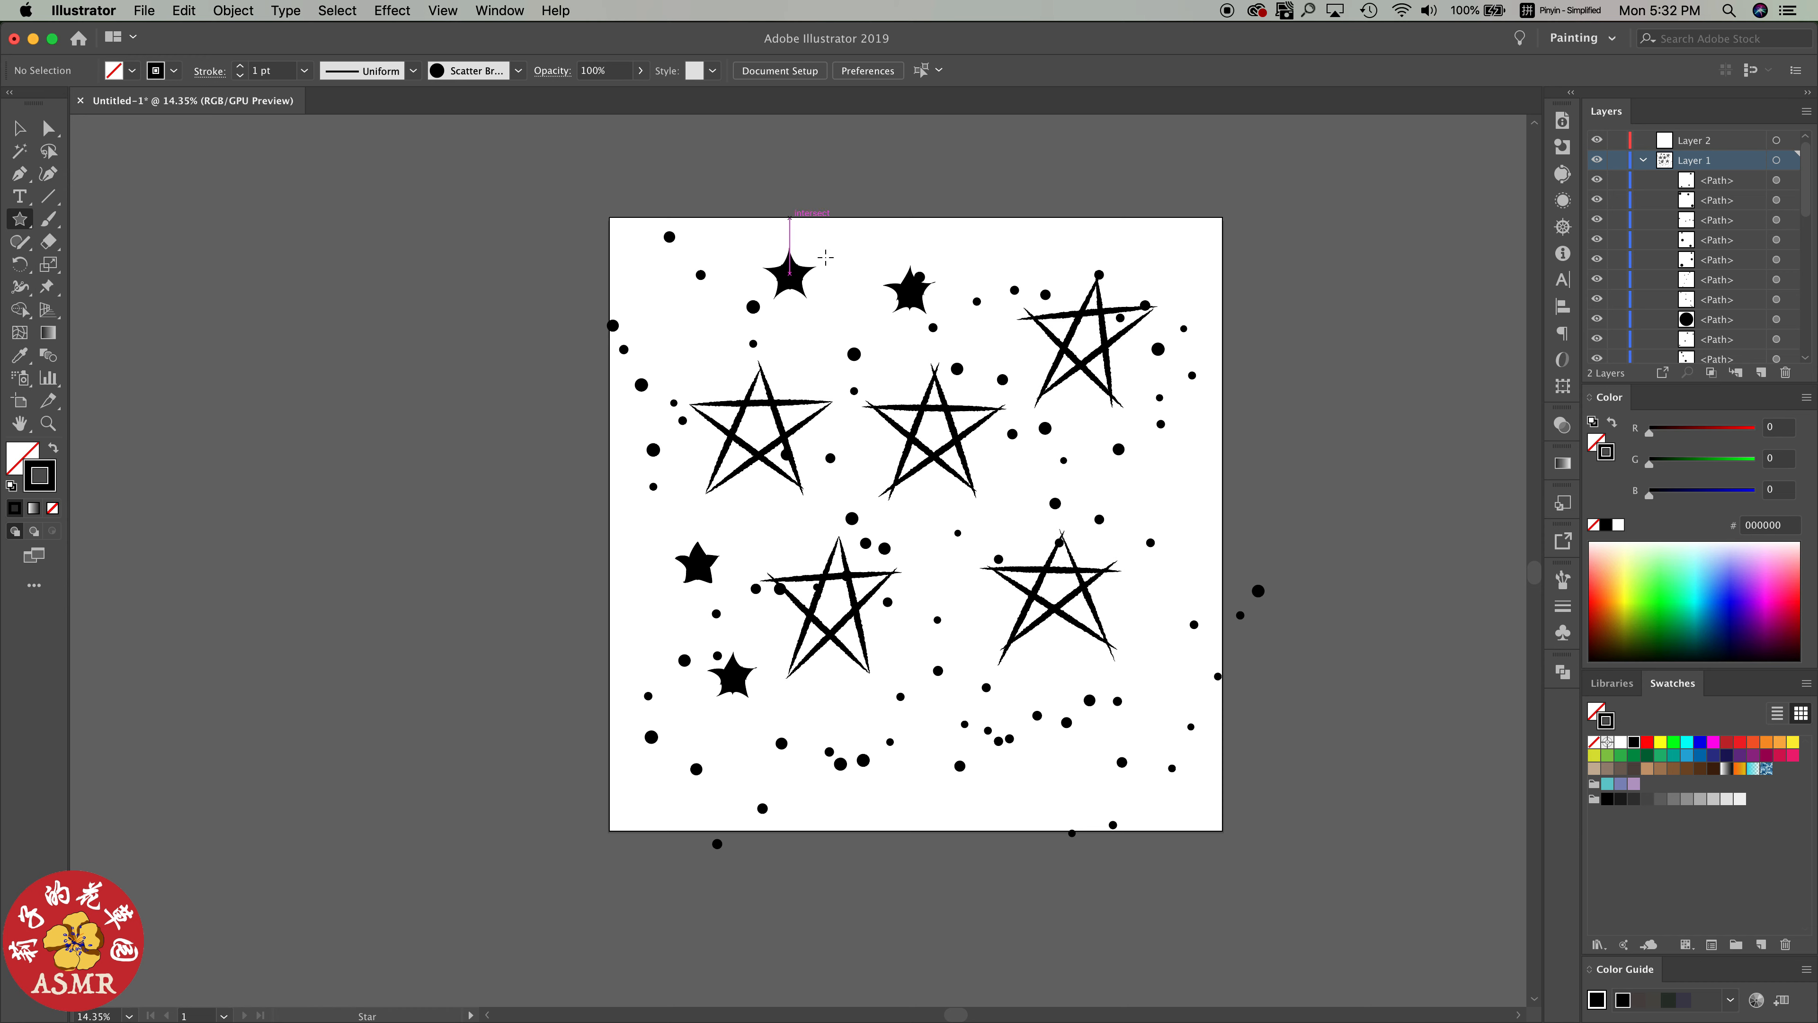
left_click_drag(661, 310, 685, 319)
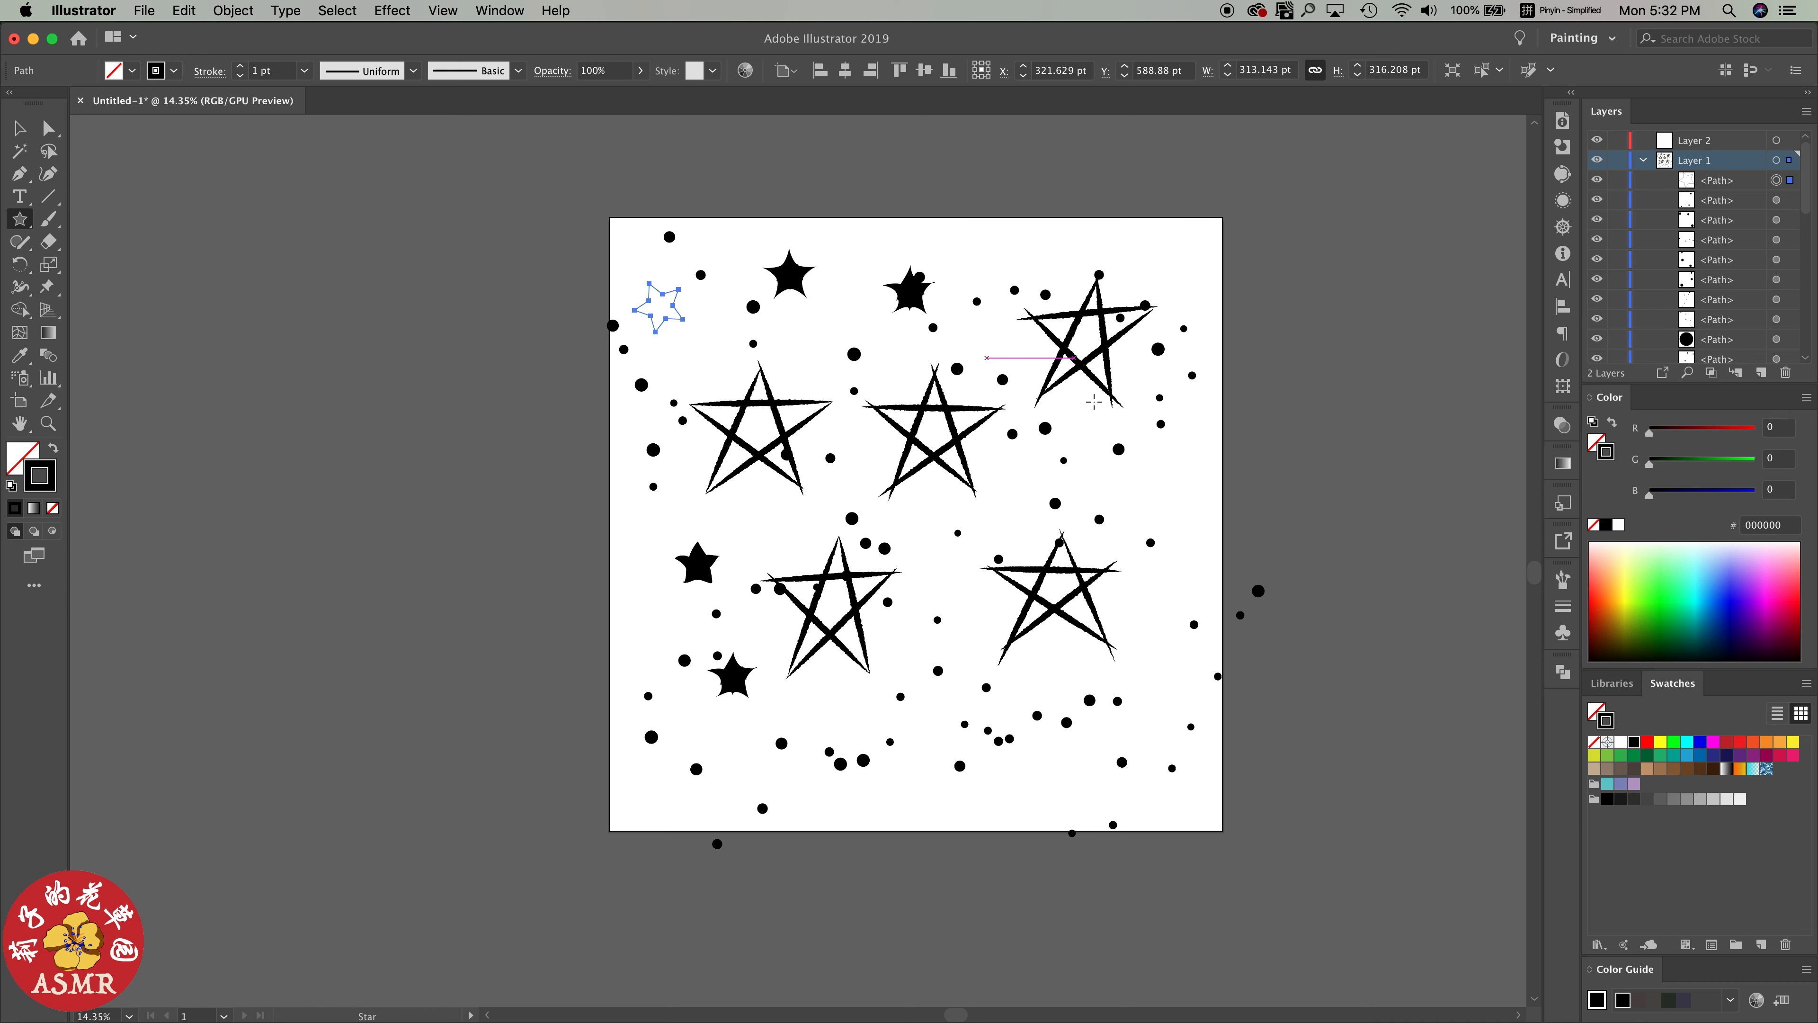
left_click(1620, 423)
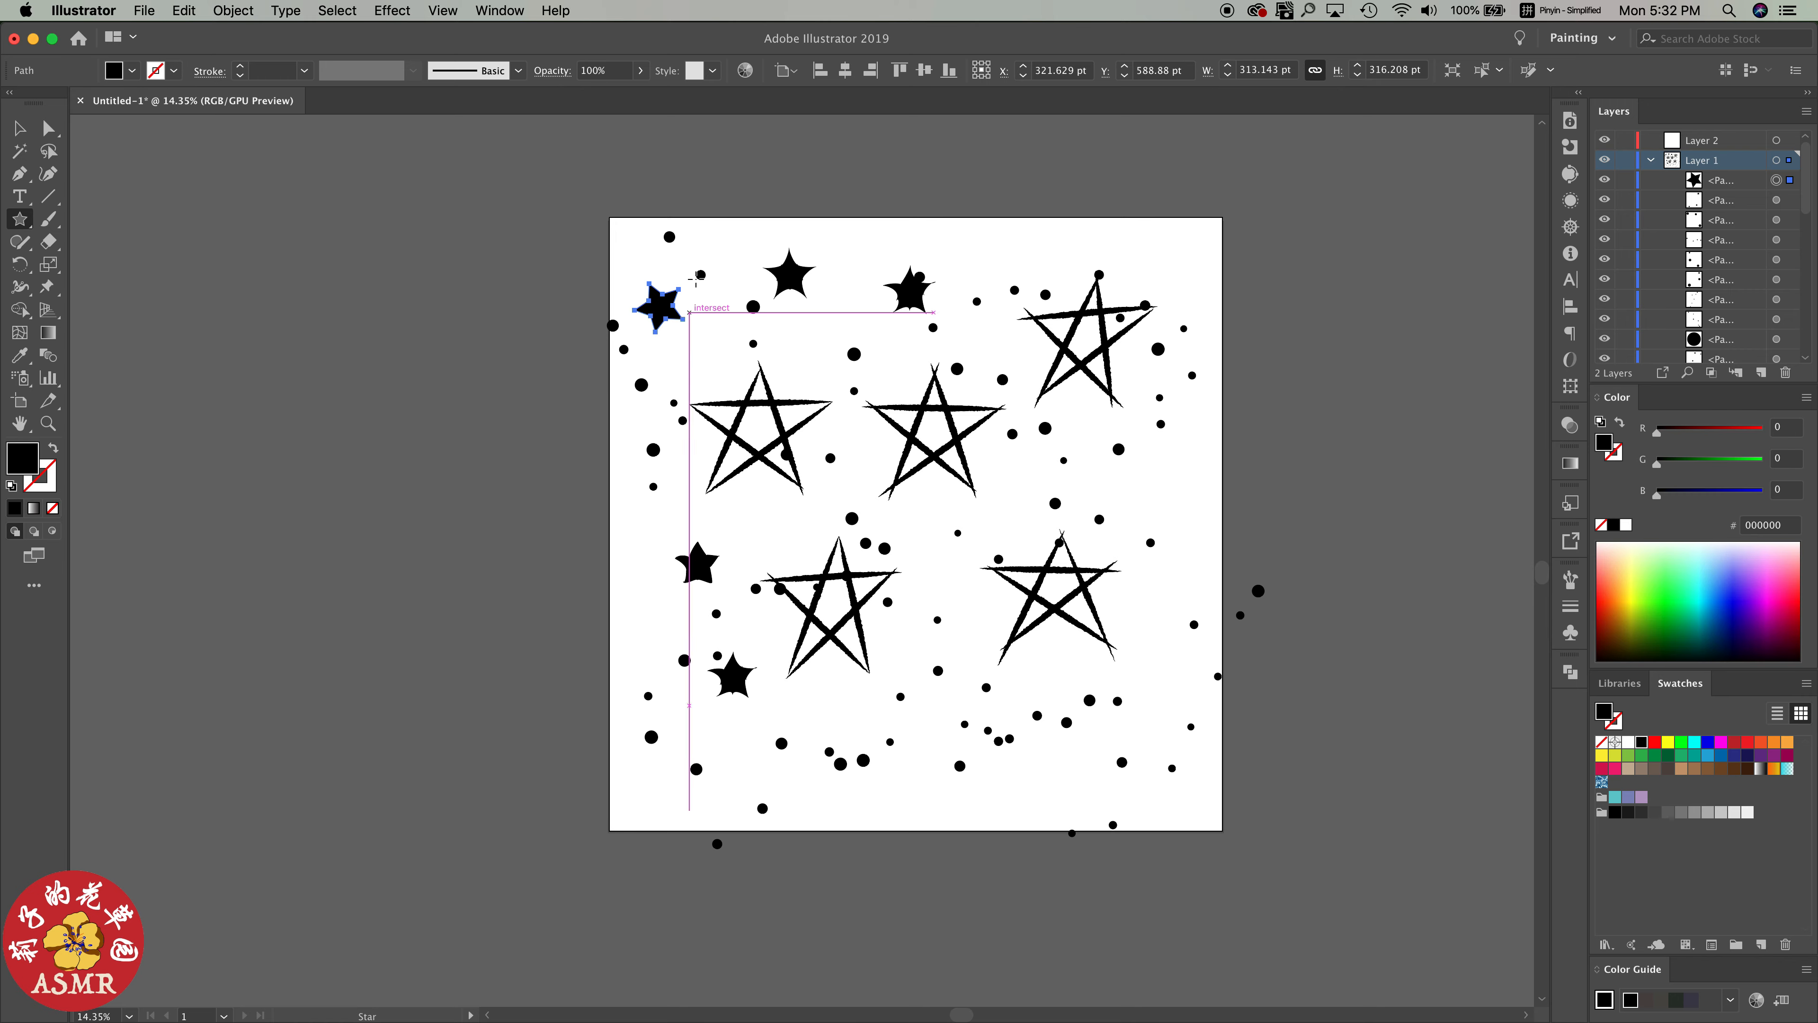
Shift the small upper-left star's upper-right tip and right inner corner slightly outward
scroll(700, 307, "up", 1)
scroll(700, 306, "up", 3)
key("a")
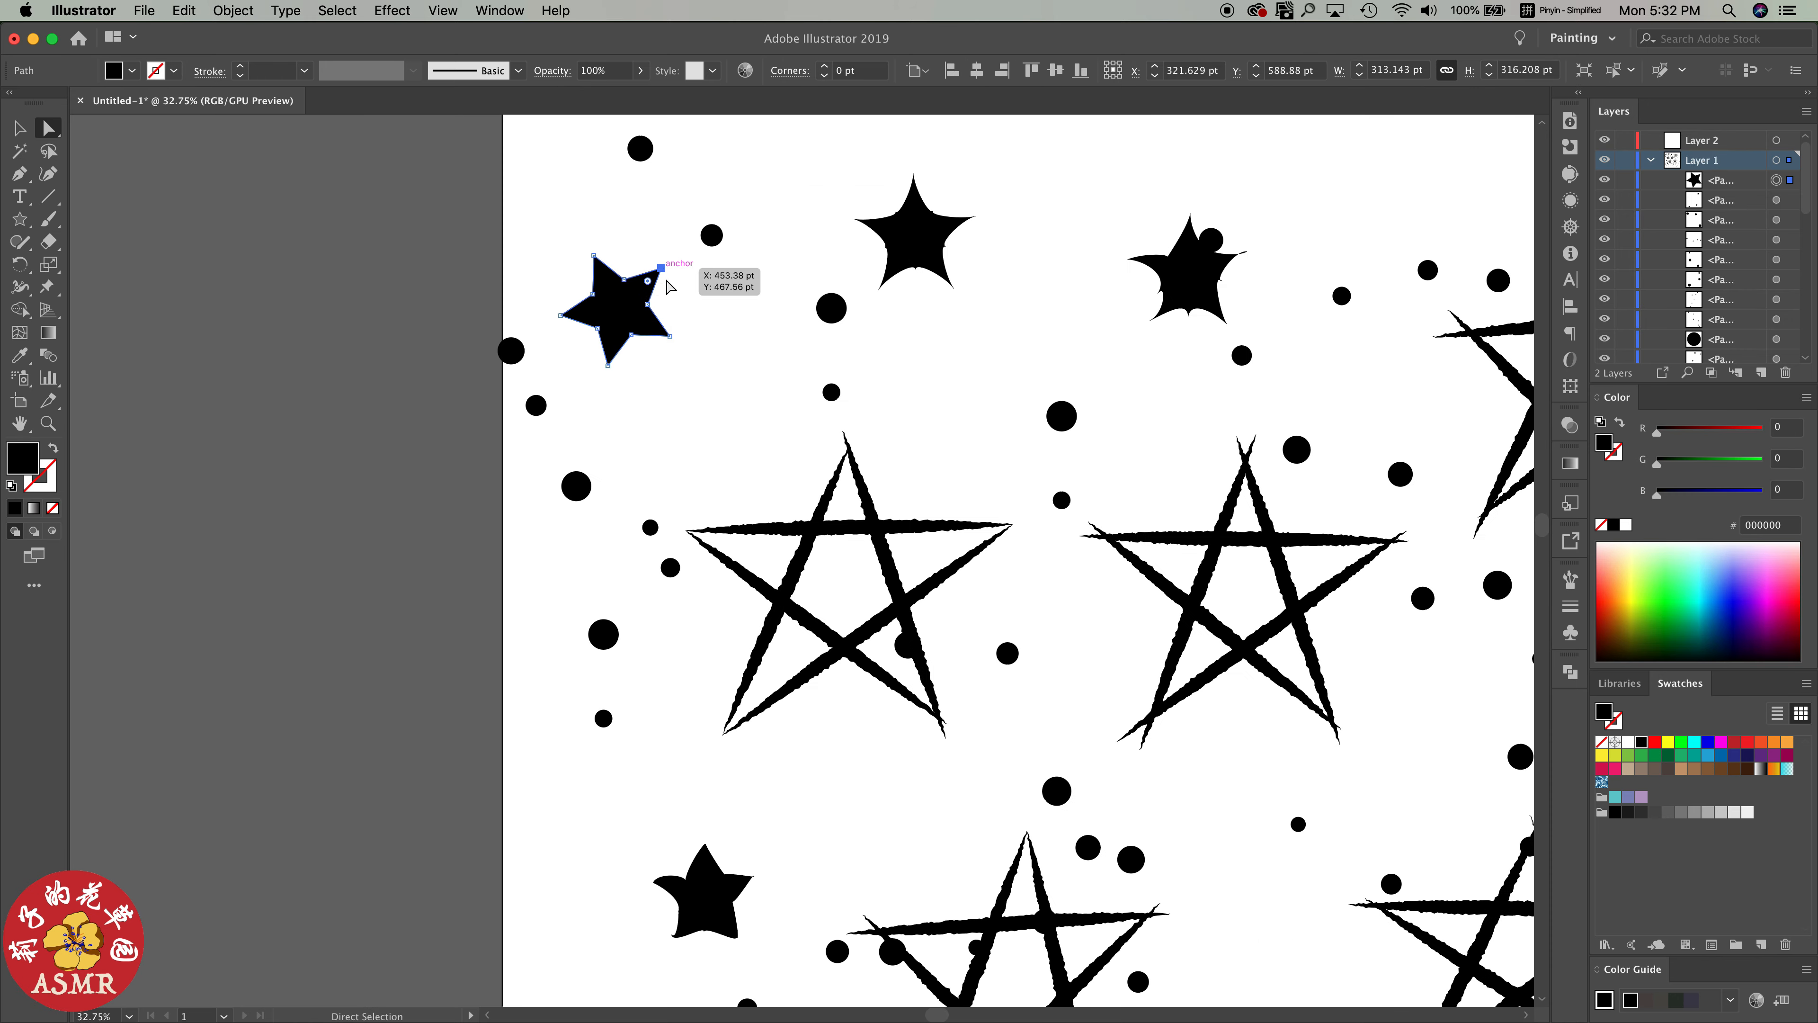
left_click(675, 288)
left_click_drag(663, 272, 672, 282)
left_click(595, 257)
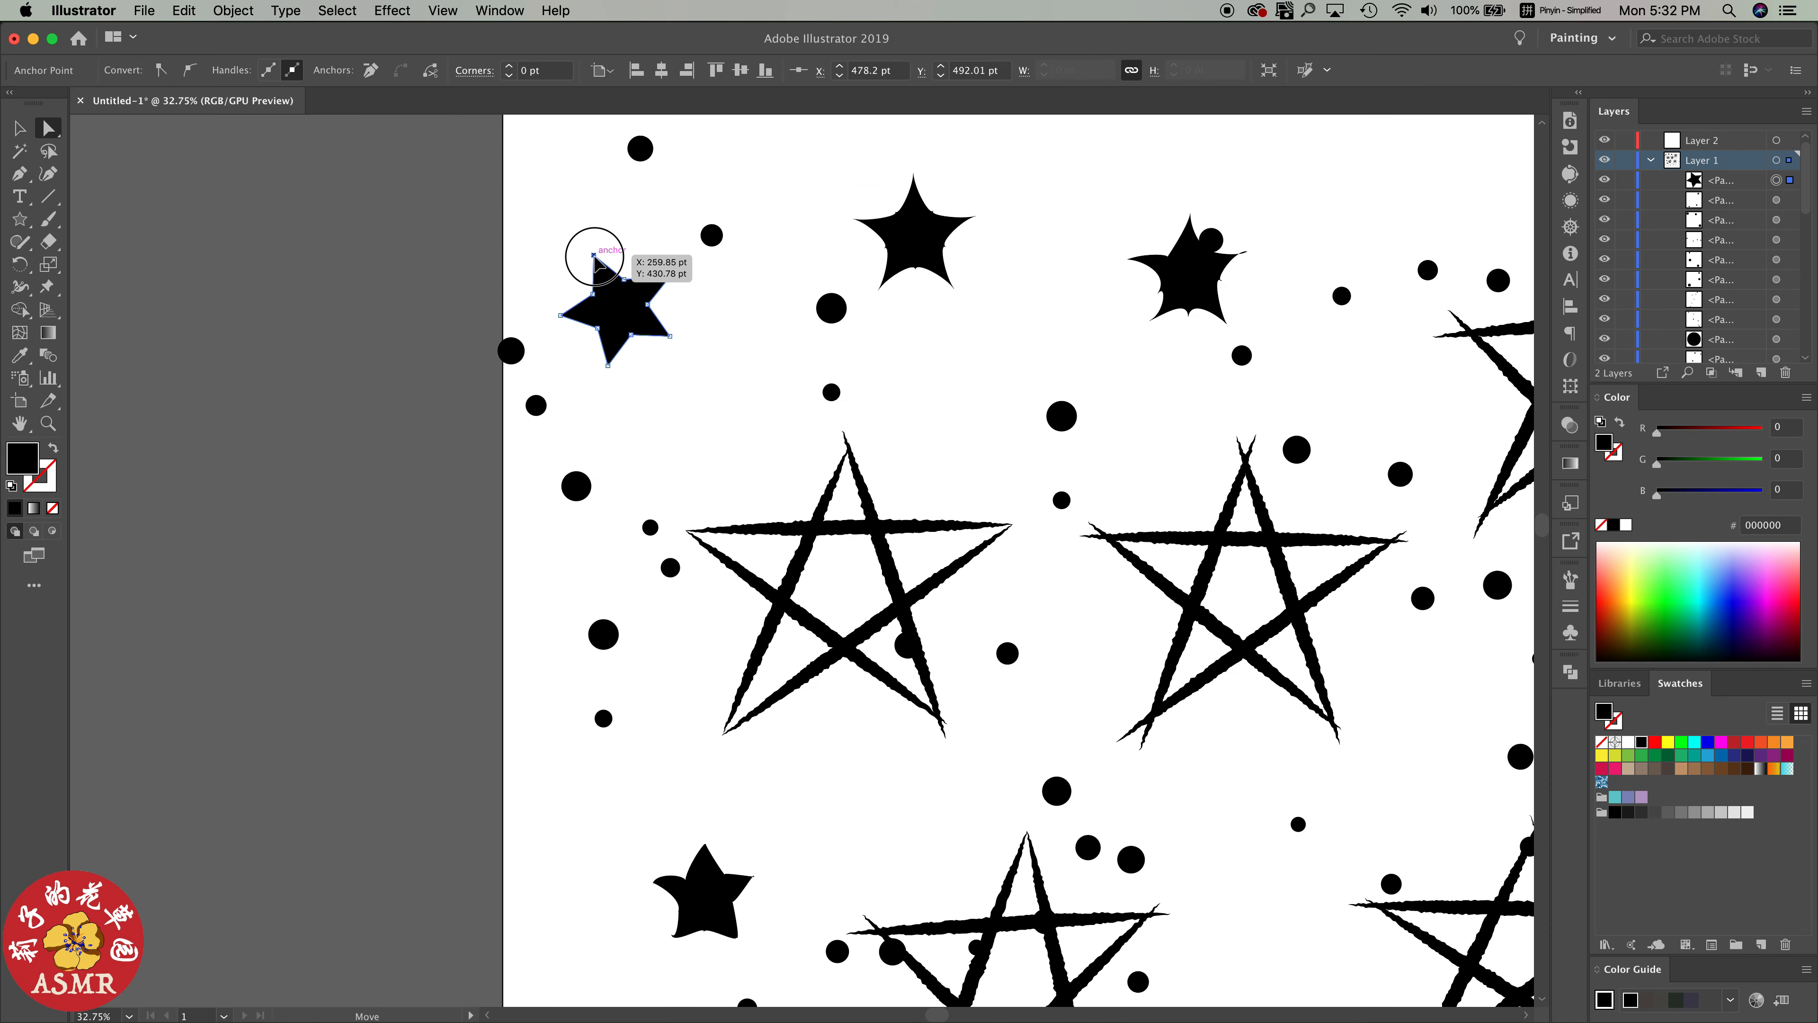
left_click(594, 294)
scroll(660, 302, "up", 4)
left_click(624, 278)
left_click_drag(659, 318, 670, 316)
Move the small star's bottom, lower-right, top and left tips and its lower-left inner corner to make the outline irregular
left_click_drag(572, 454, 556, 440)
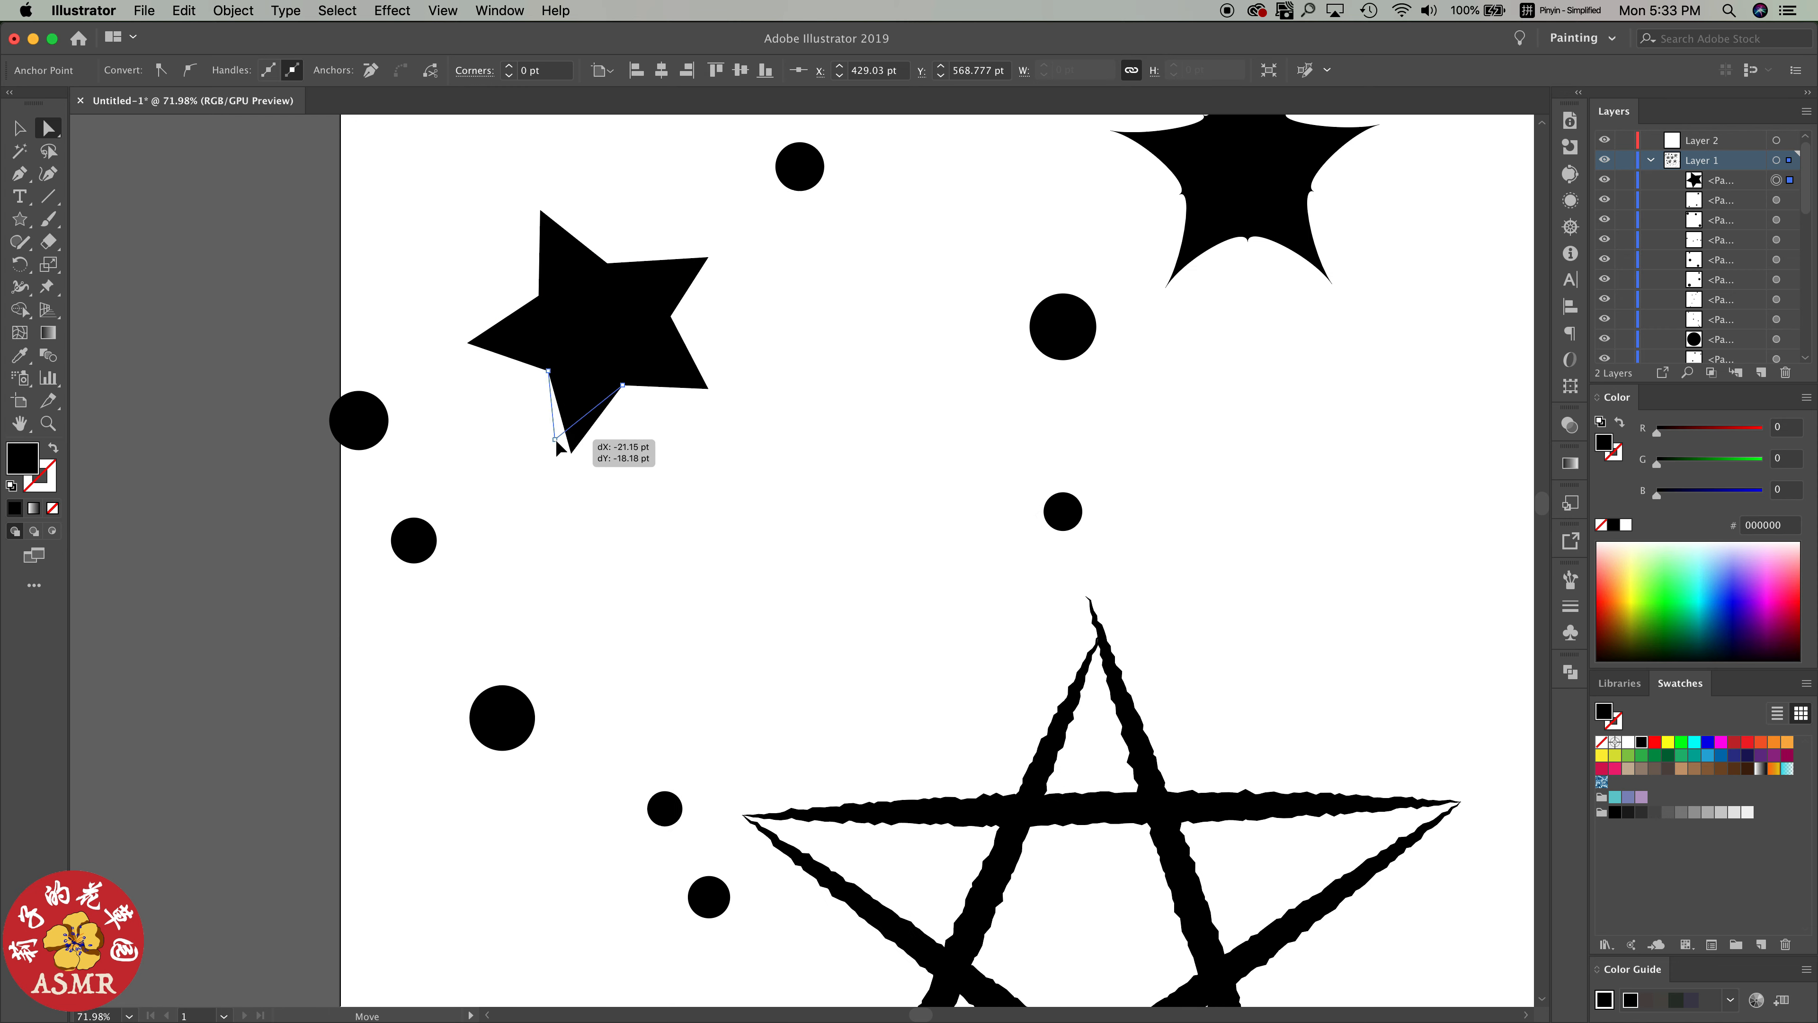
left_click_drag(548, 373, 539, 374)
left_click(541, 297)
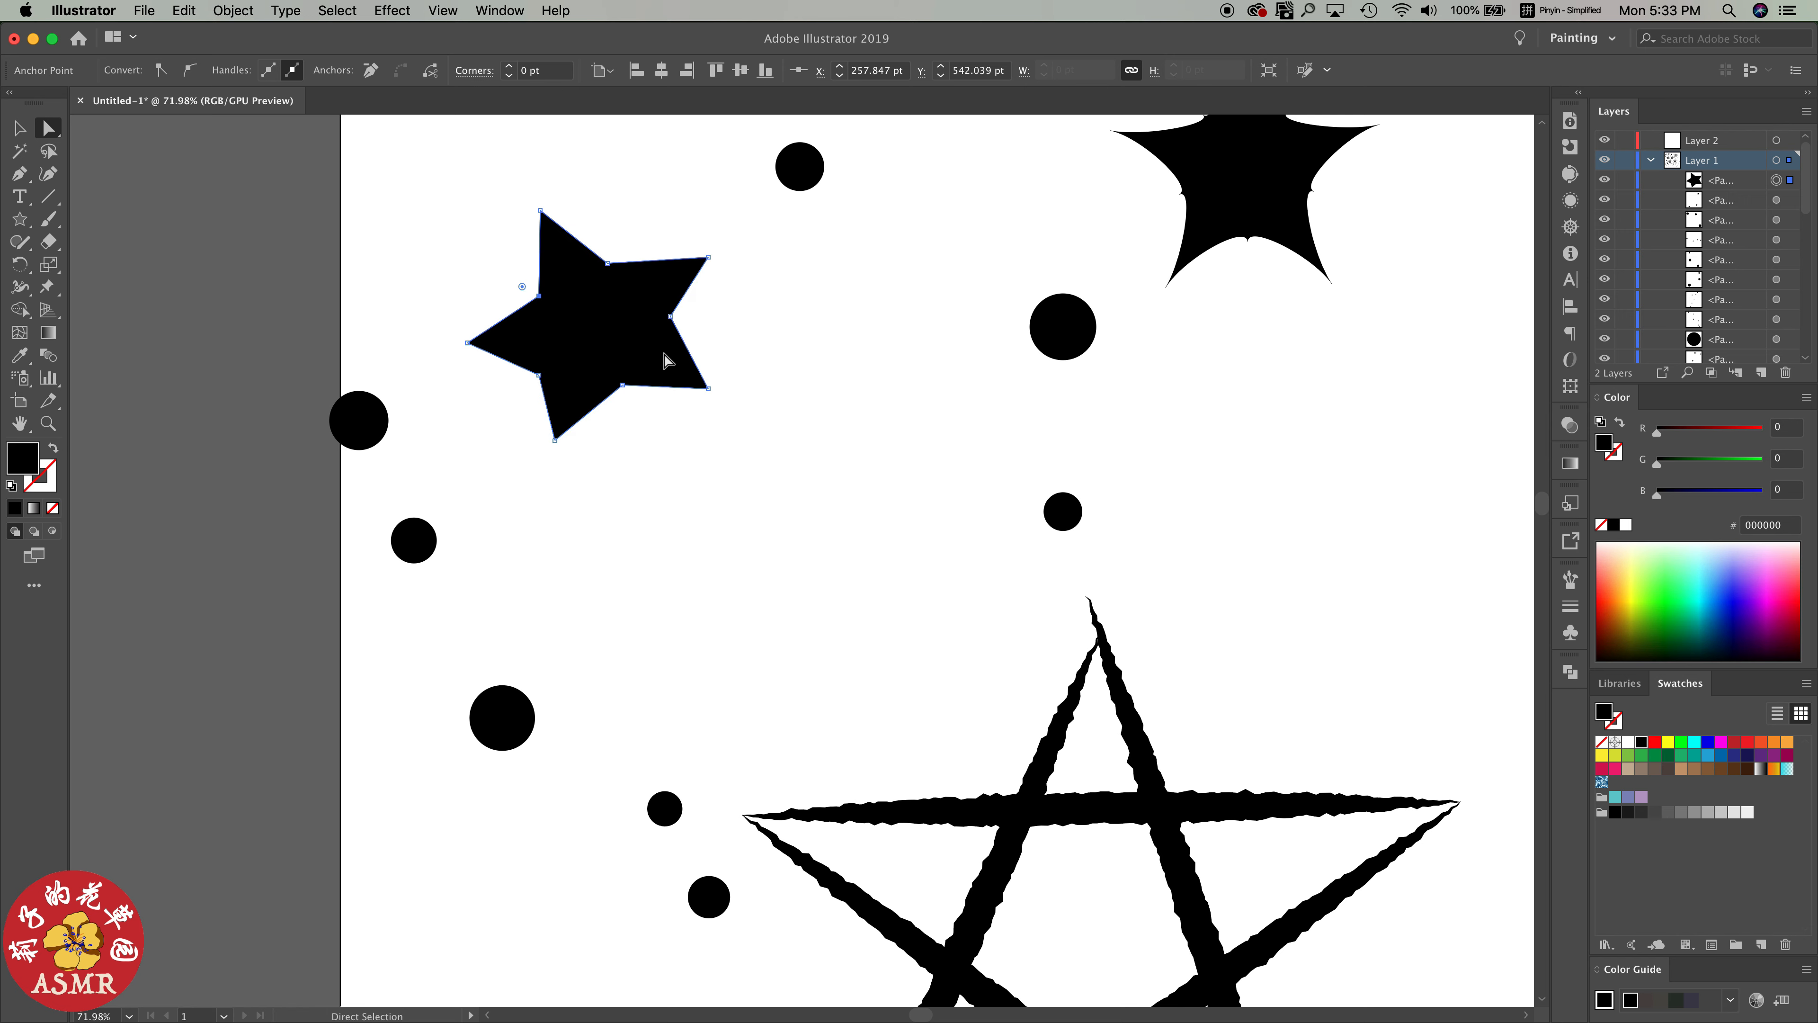
left_click_drag(709, 388, 695, 390)
left_click_drag(540, 210, 550, 218)
mouse_move(468, 343)
left_mouse_down()
mouse_move(479, 314)
mouse_move(482, 329)
left_mouse_up()
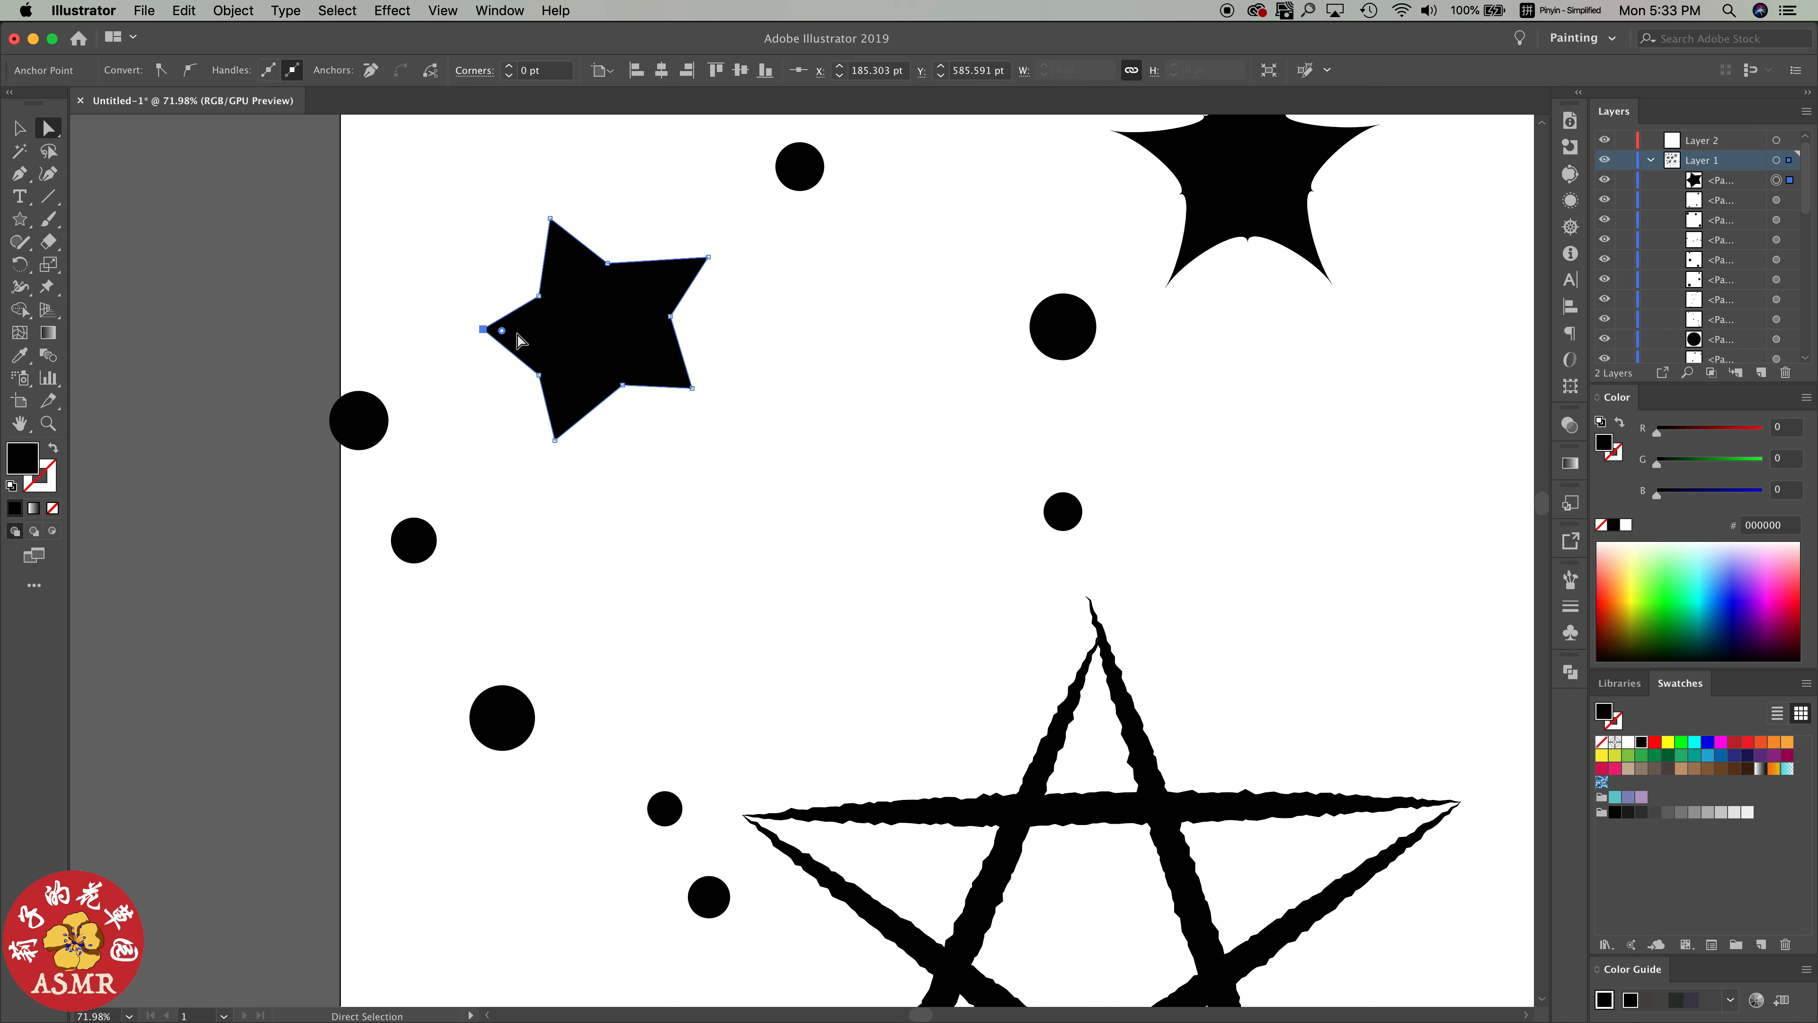
Convert all five tips of the small upper-left star to smooth anchor points so its arms become rounded
scroll(503, 331, "up", 3)
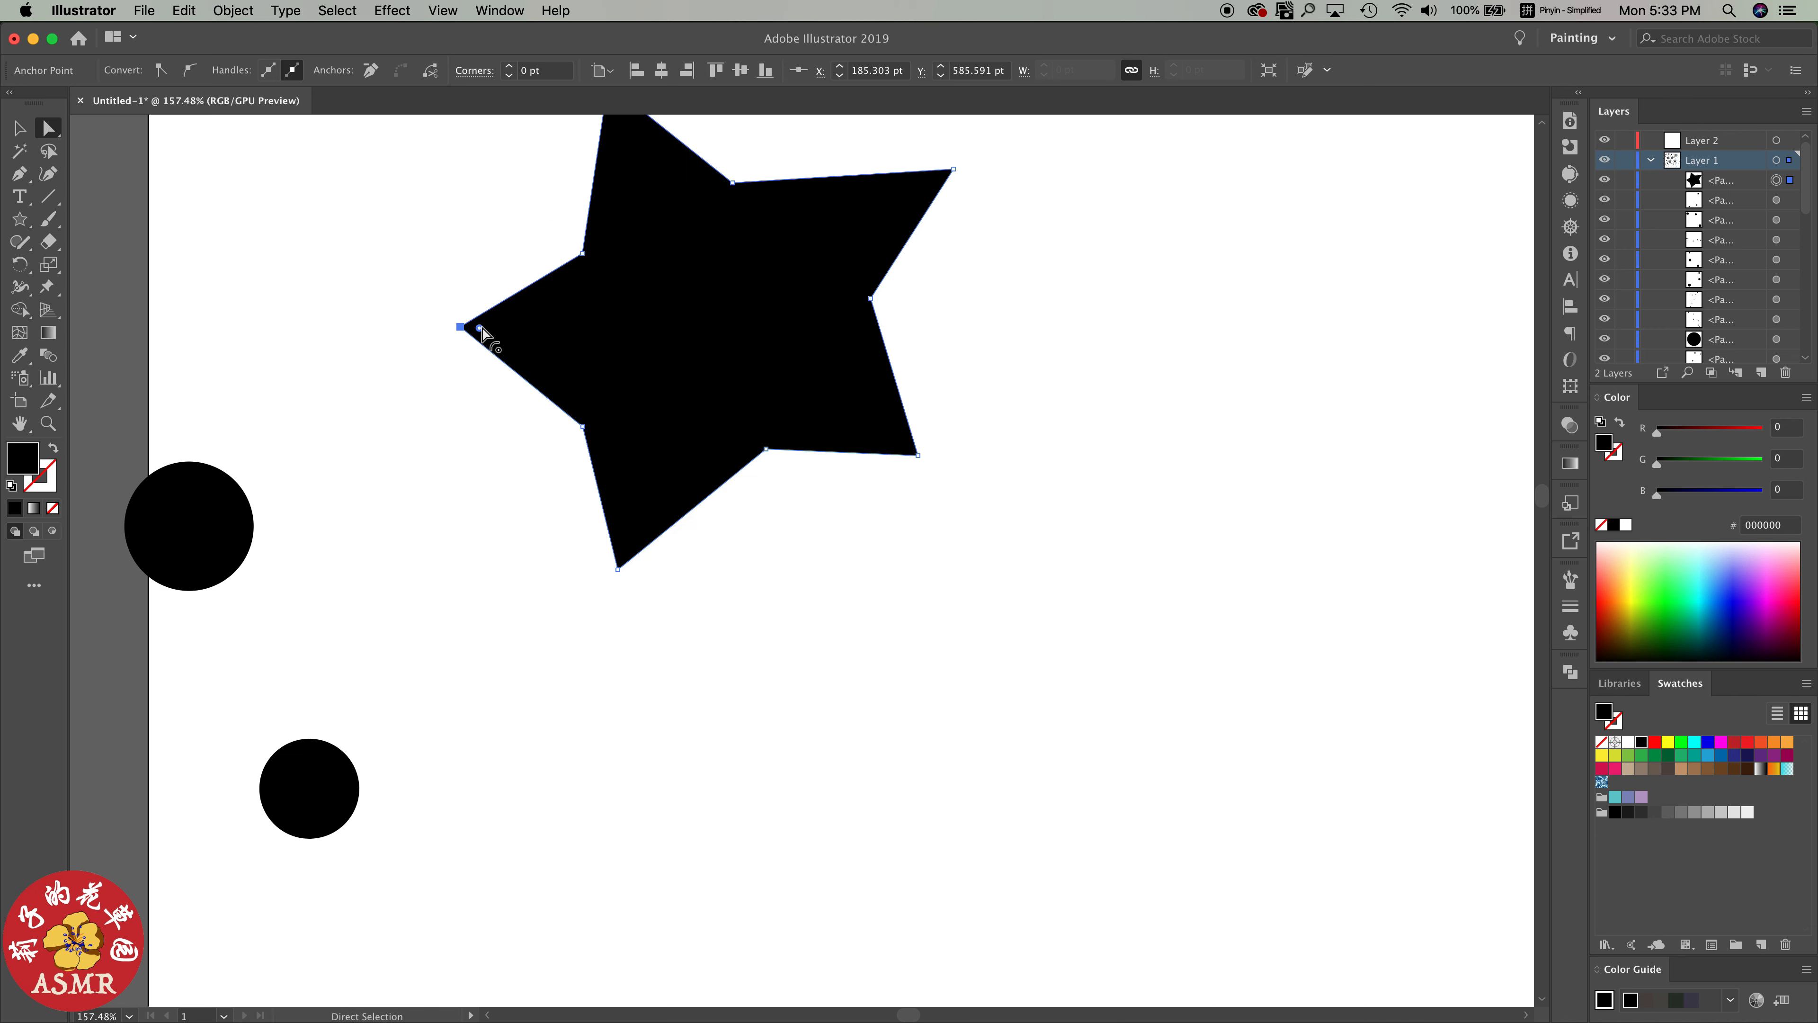
left_click(619, 569)
left_click(919, 455)
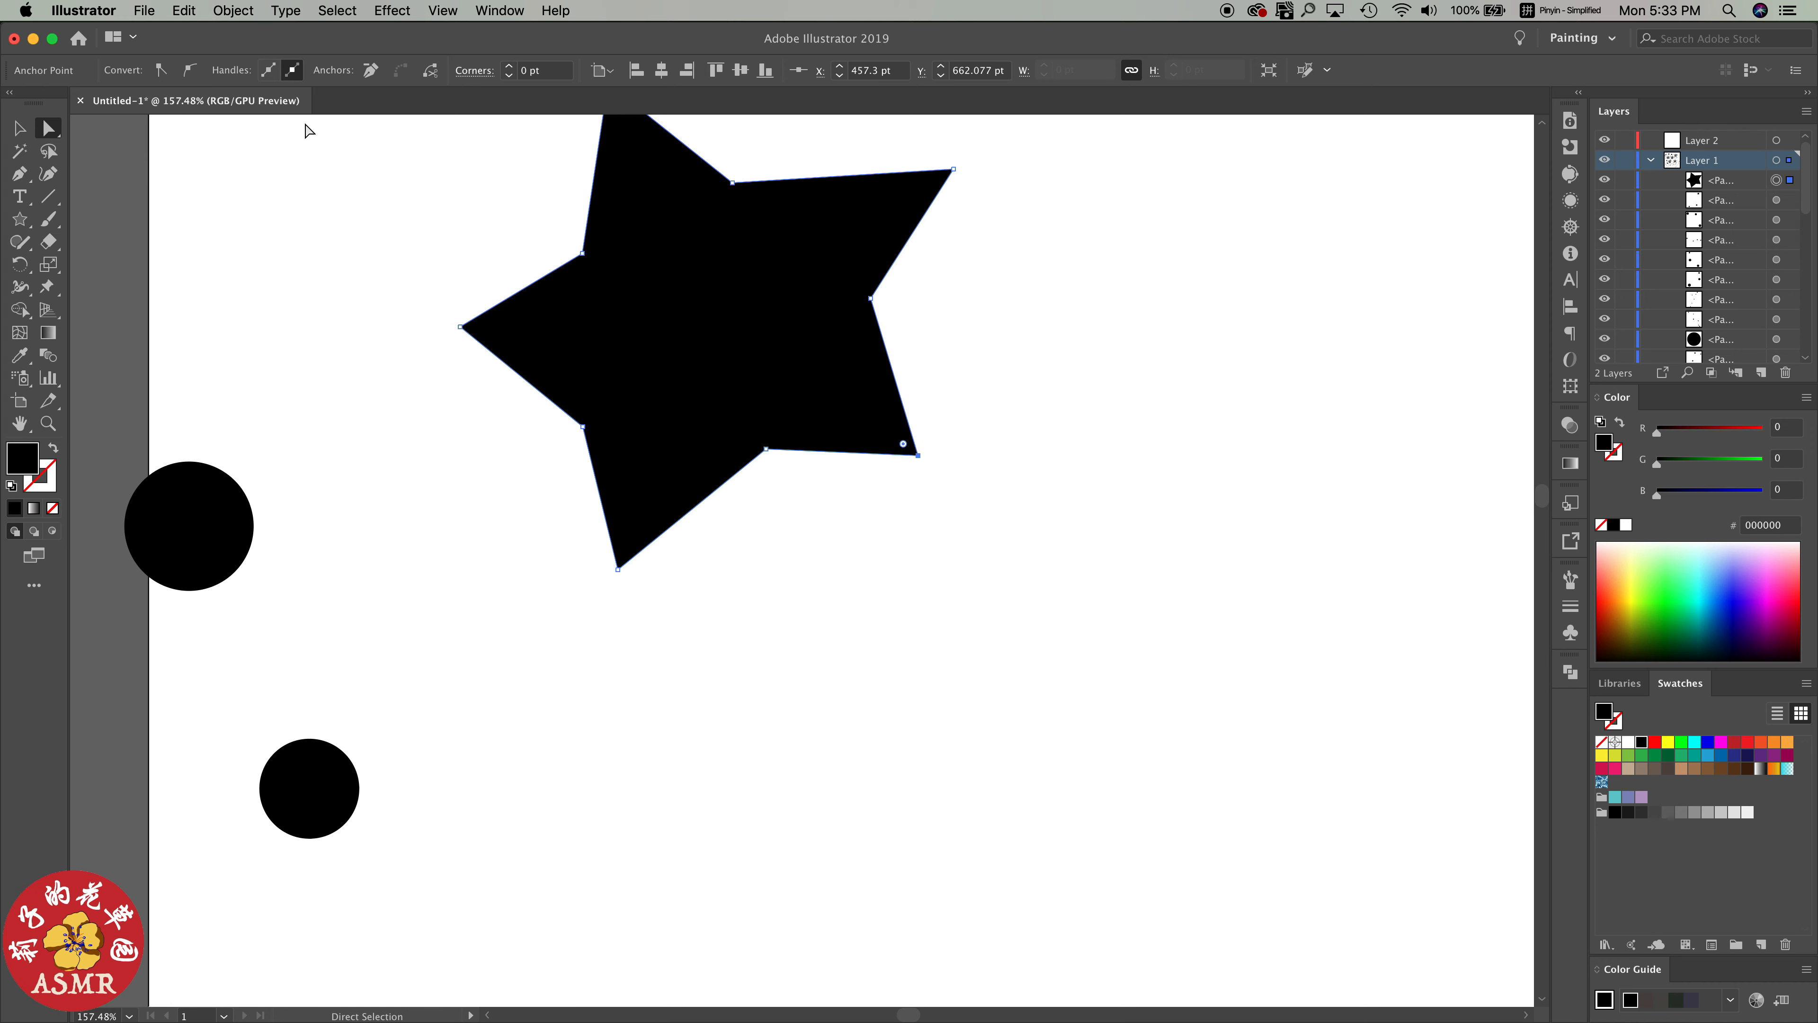
left_click(190, 70)
scroll(916, 208, "up", 3)
left_click(969, 282)
left_click(190, 70)
left_click(624, 196)
left_click(190, 70)
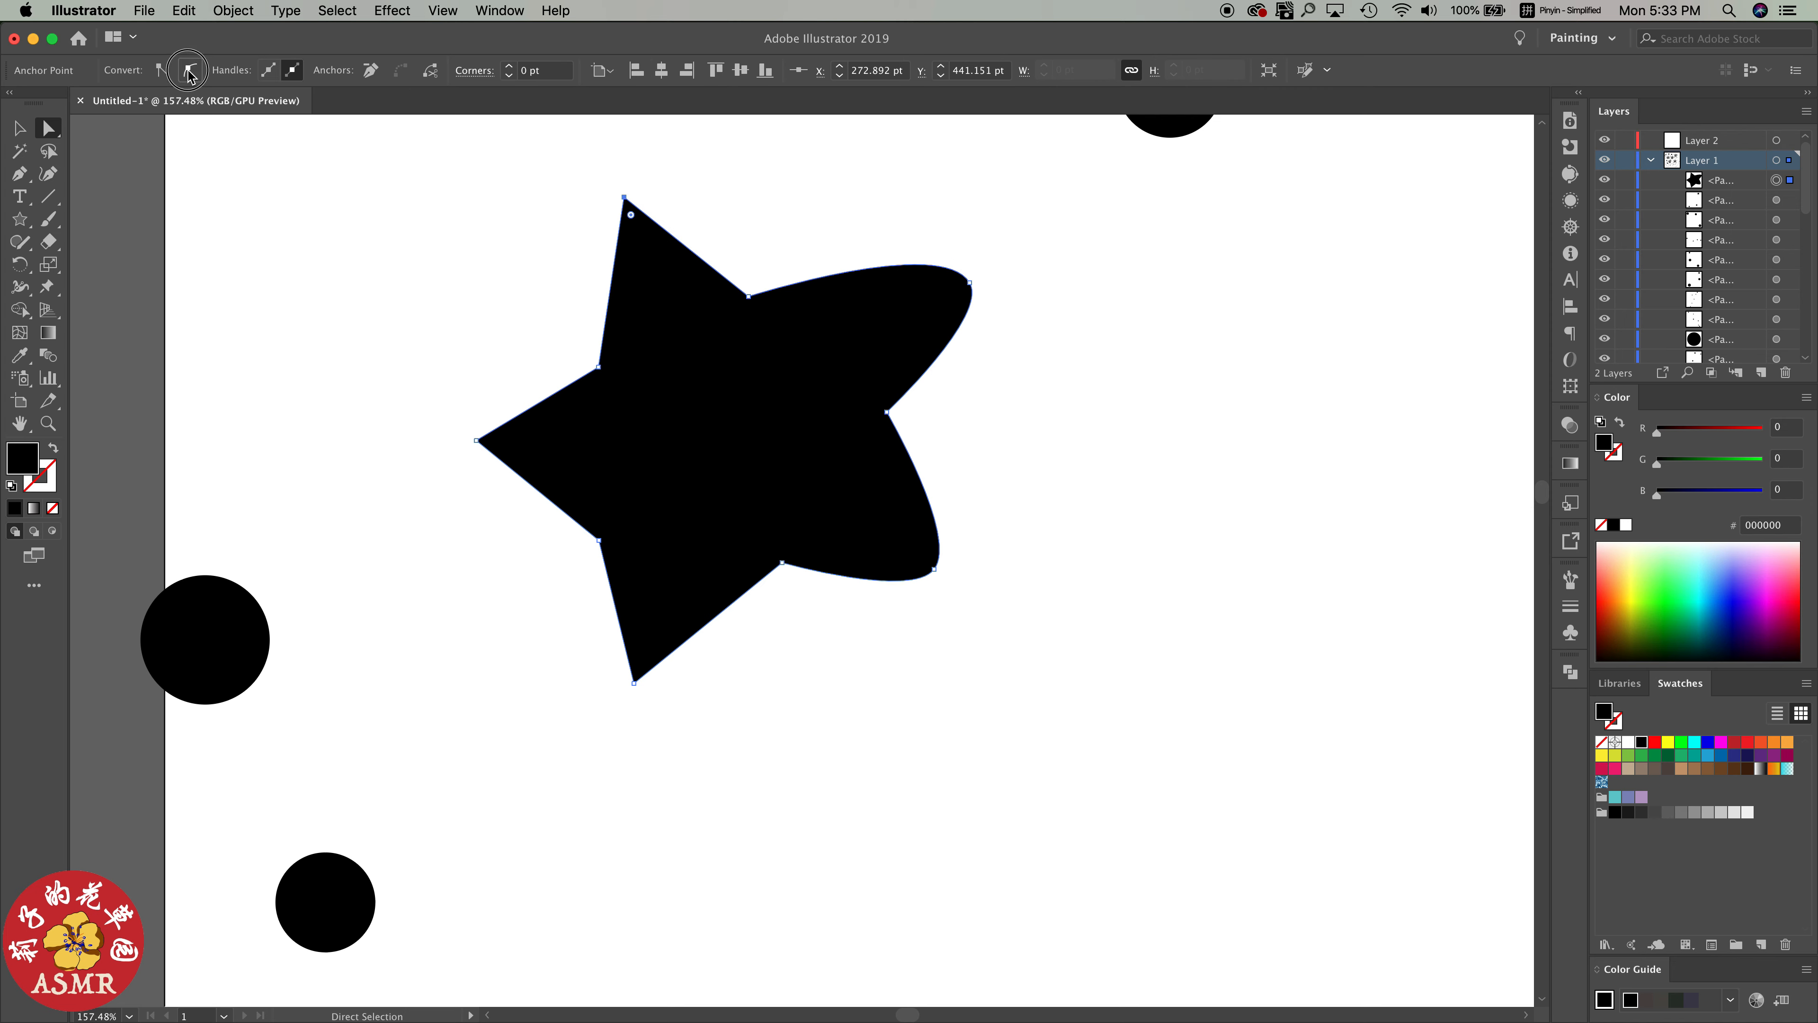
left_click(476, 440)
left_click(190, 70)
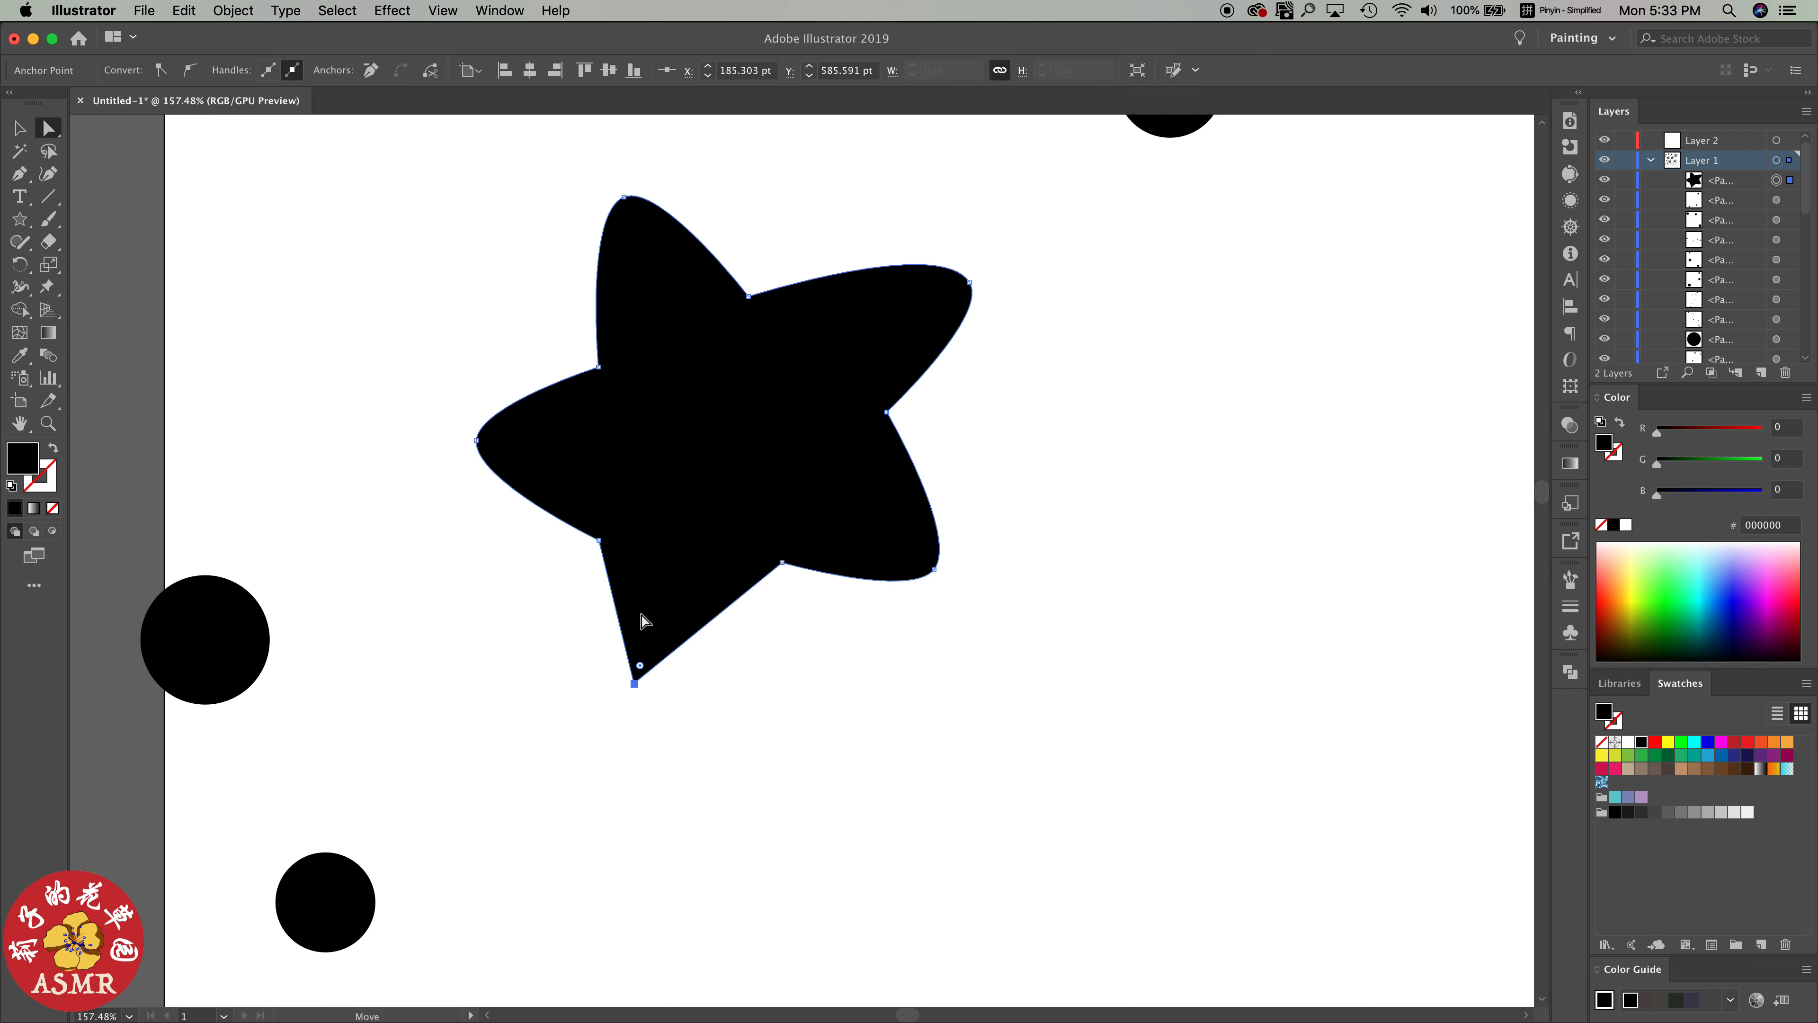
left_click(190, 70)
Move the rounded star's upper-right tip inward to shorten that arm
scroll(764, 494, "down", 5)
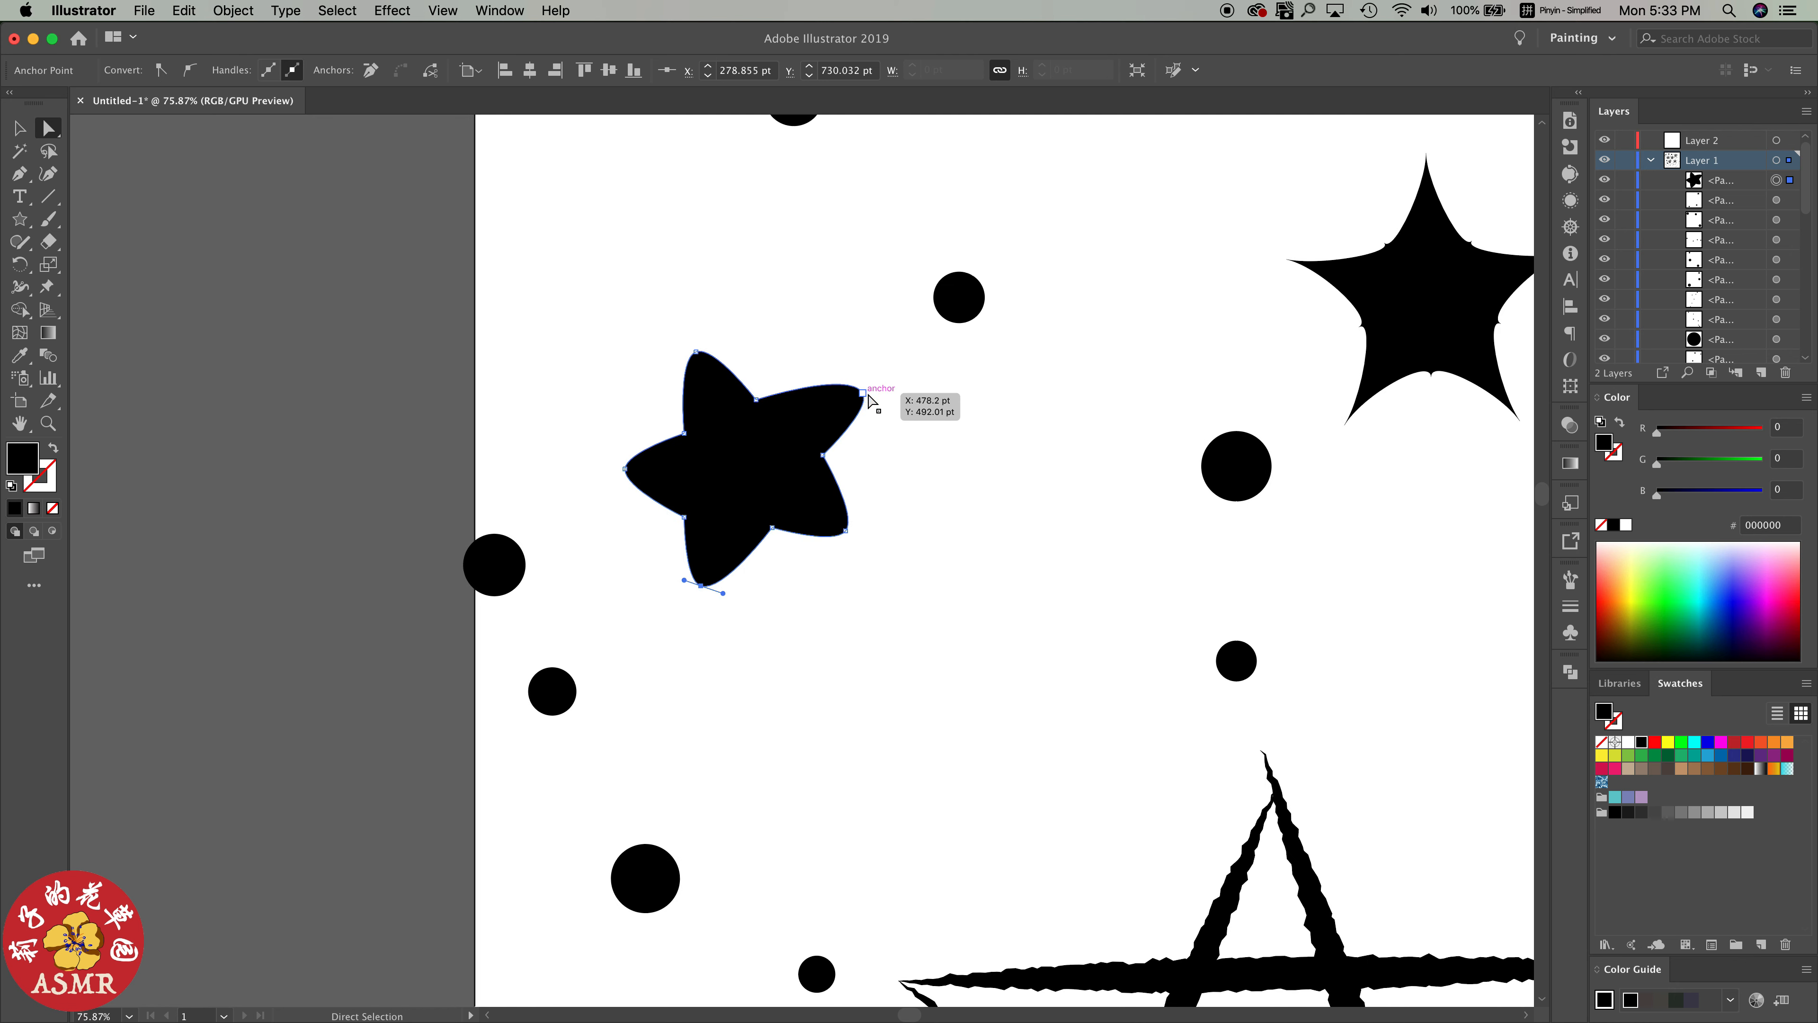
left_click_drag(862, 392, 830, 389)
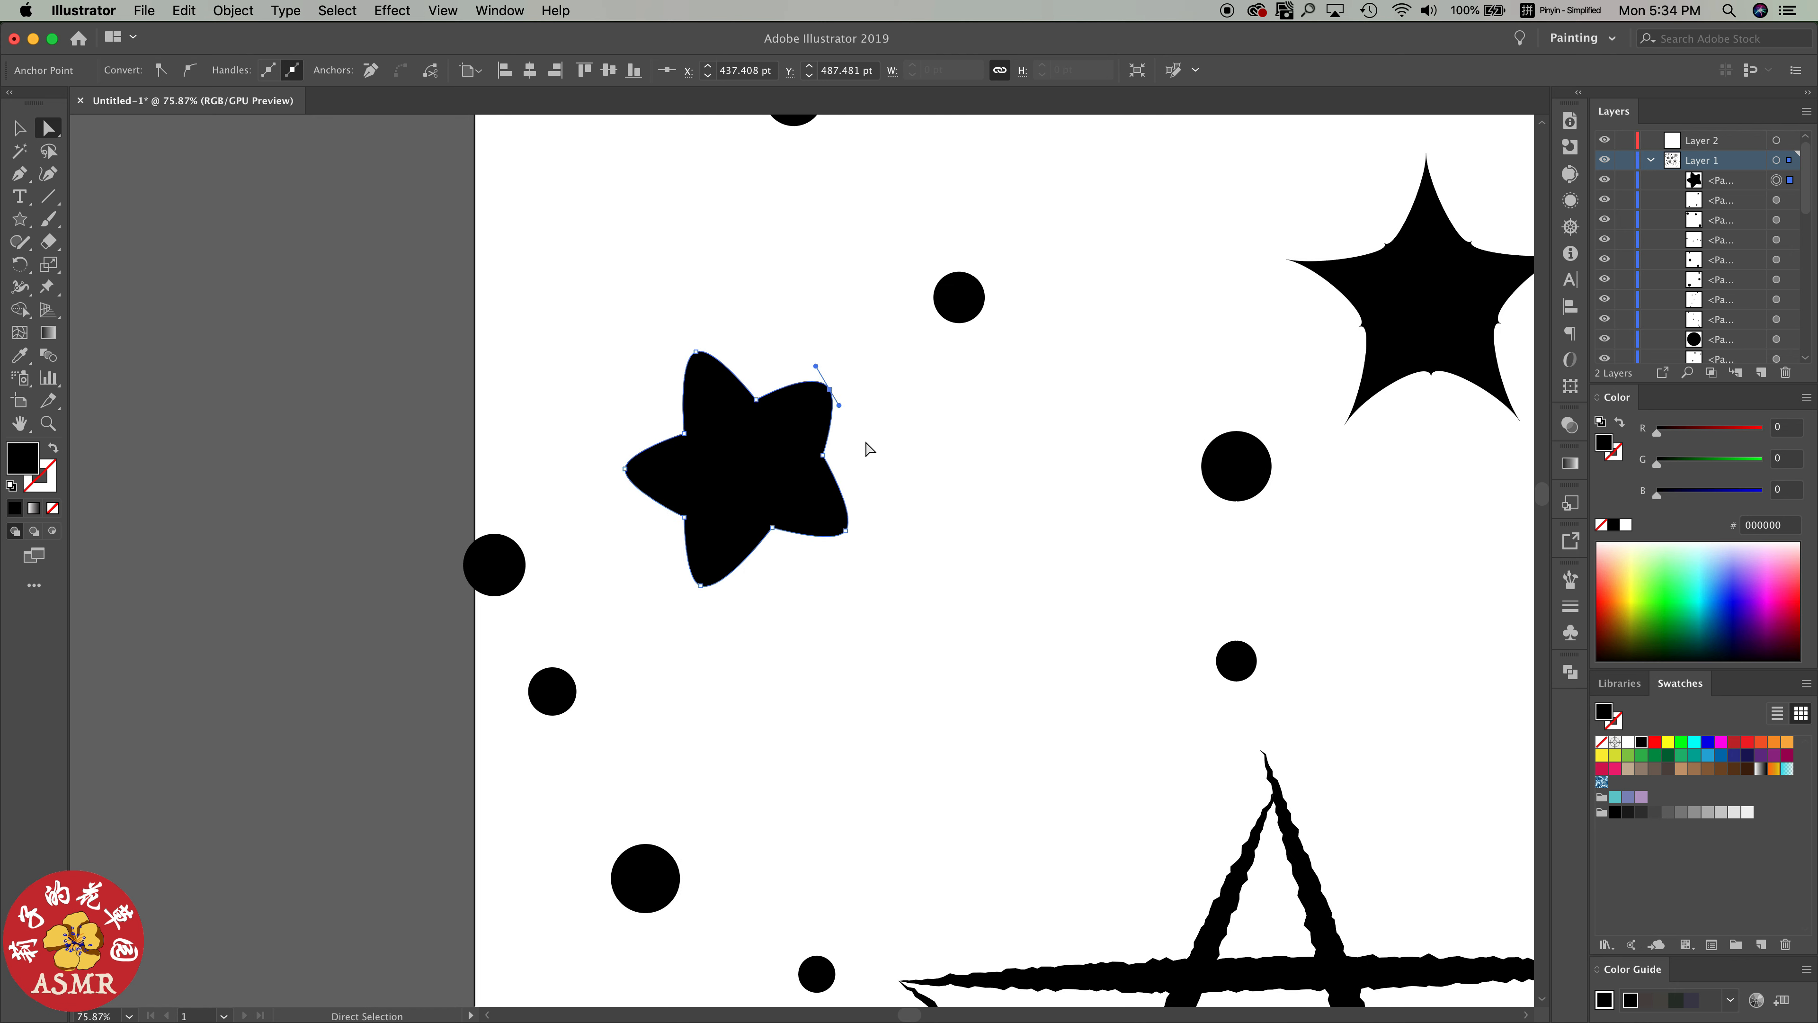
scroll(811, 564, "down", 3)
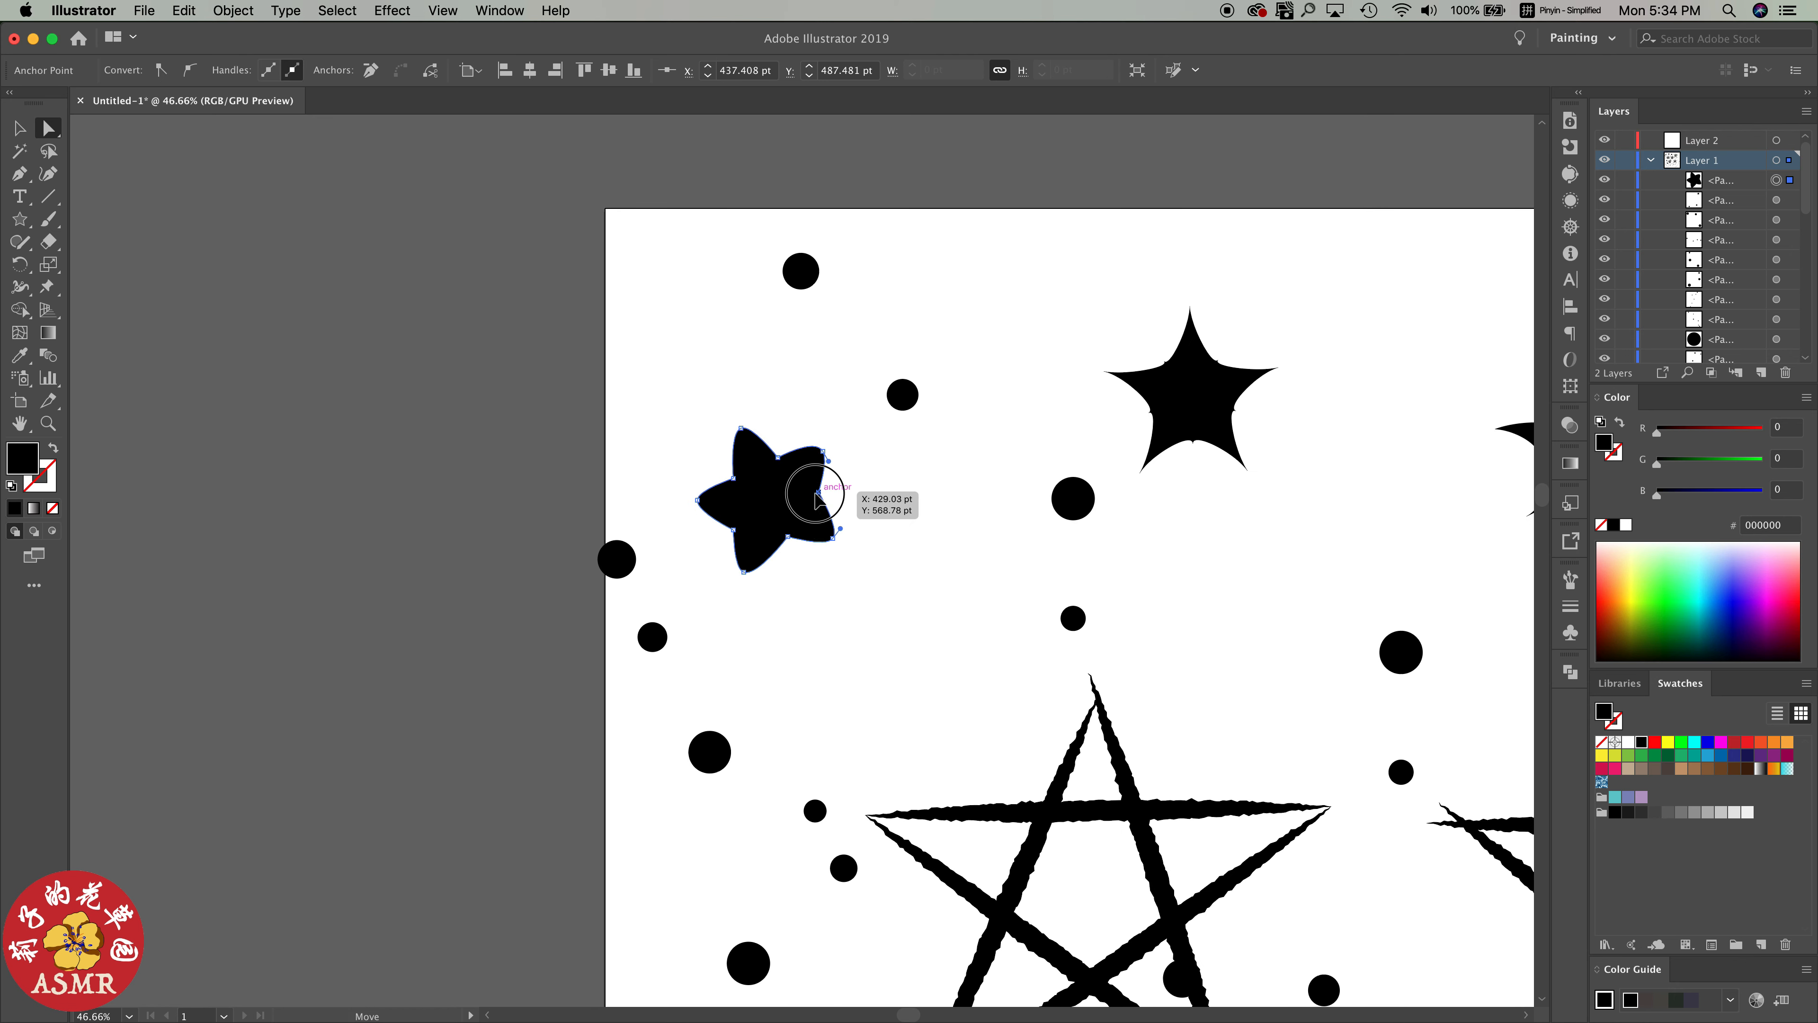
left_click(925, 484)
Create a scatter brush from the rounded star with size, spacing, scatter and rotation all set to Random
left_click(794, 519)
mouse_move(788, 513)
left_mouse_down()
mouse_move(1485, 613)
mouse_move(1568, 587)
mouse_move(1458, 555)
left_mouse_up()
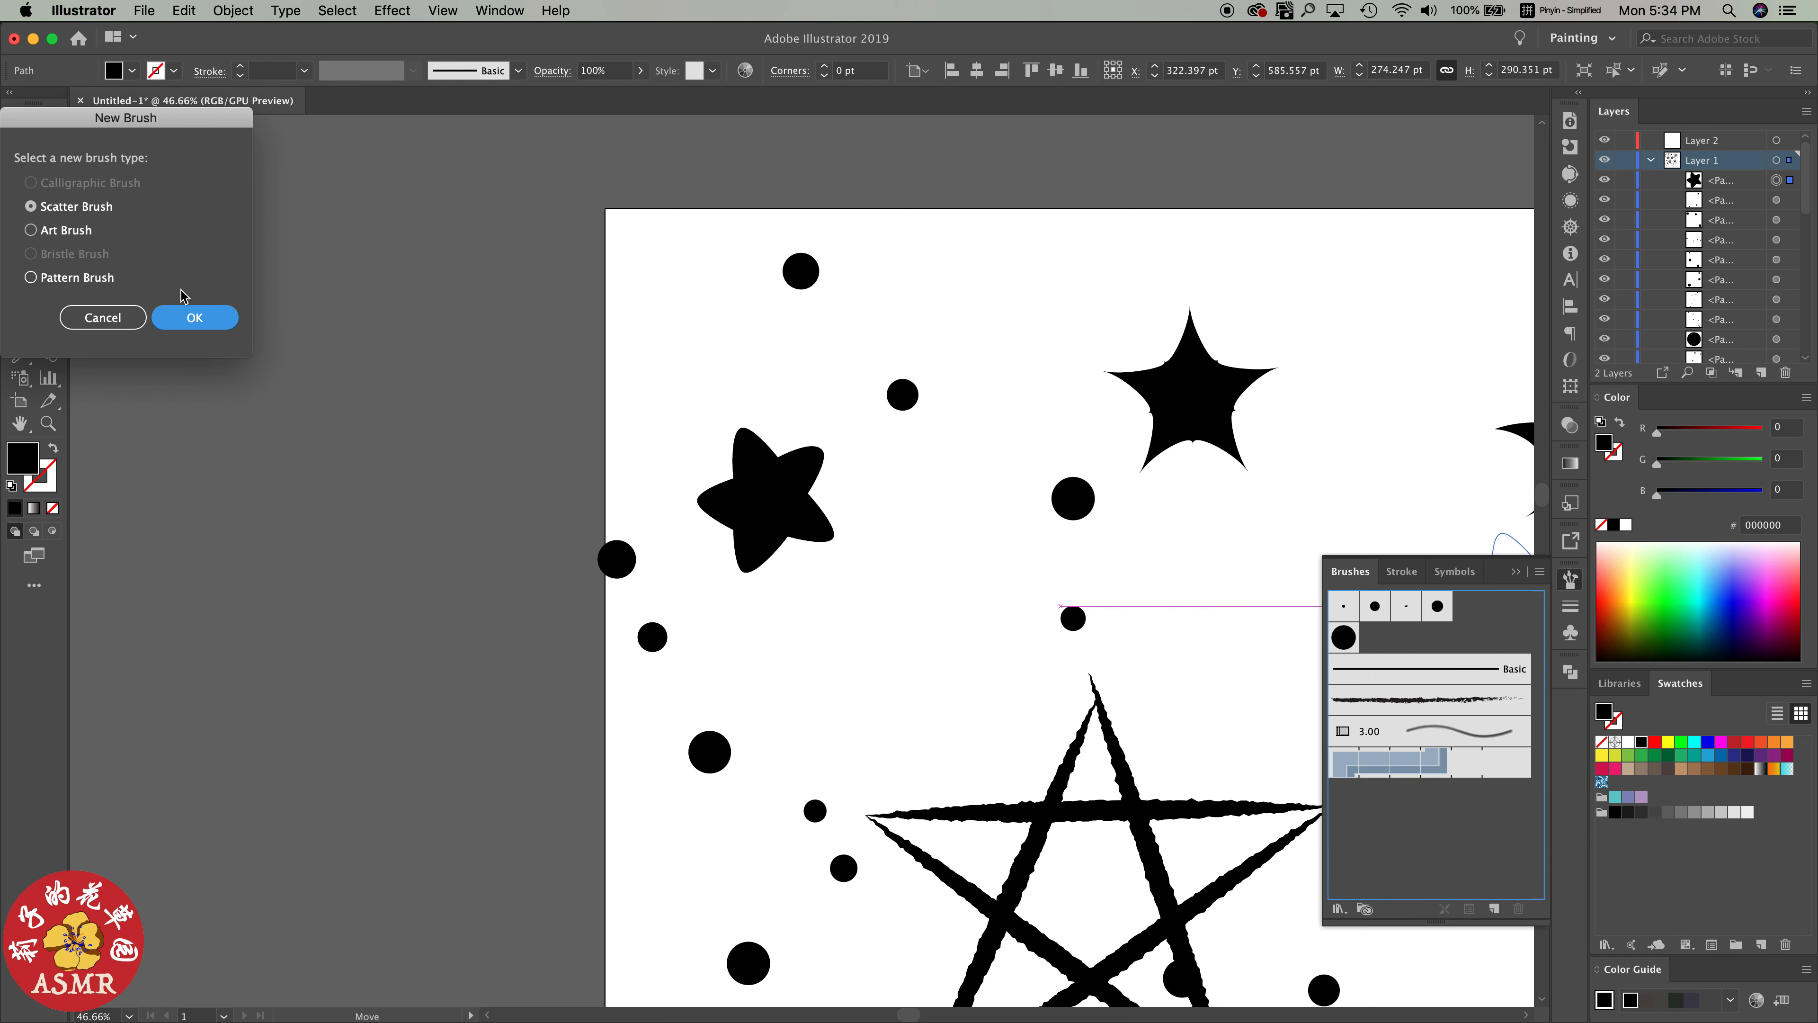
left_click(194, 317)
left_click(179, 213)
left_click(179, 246)
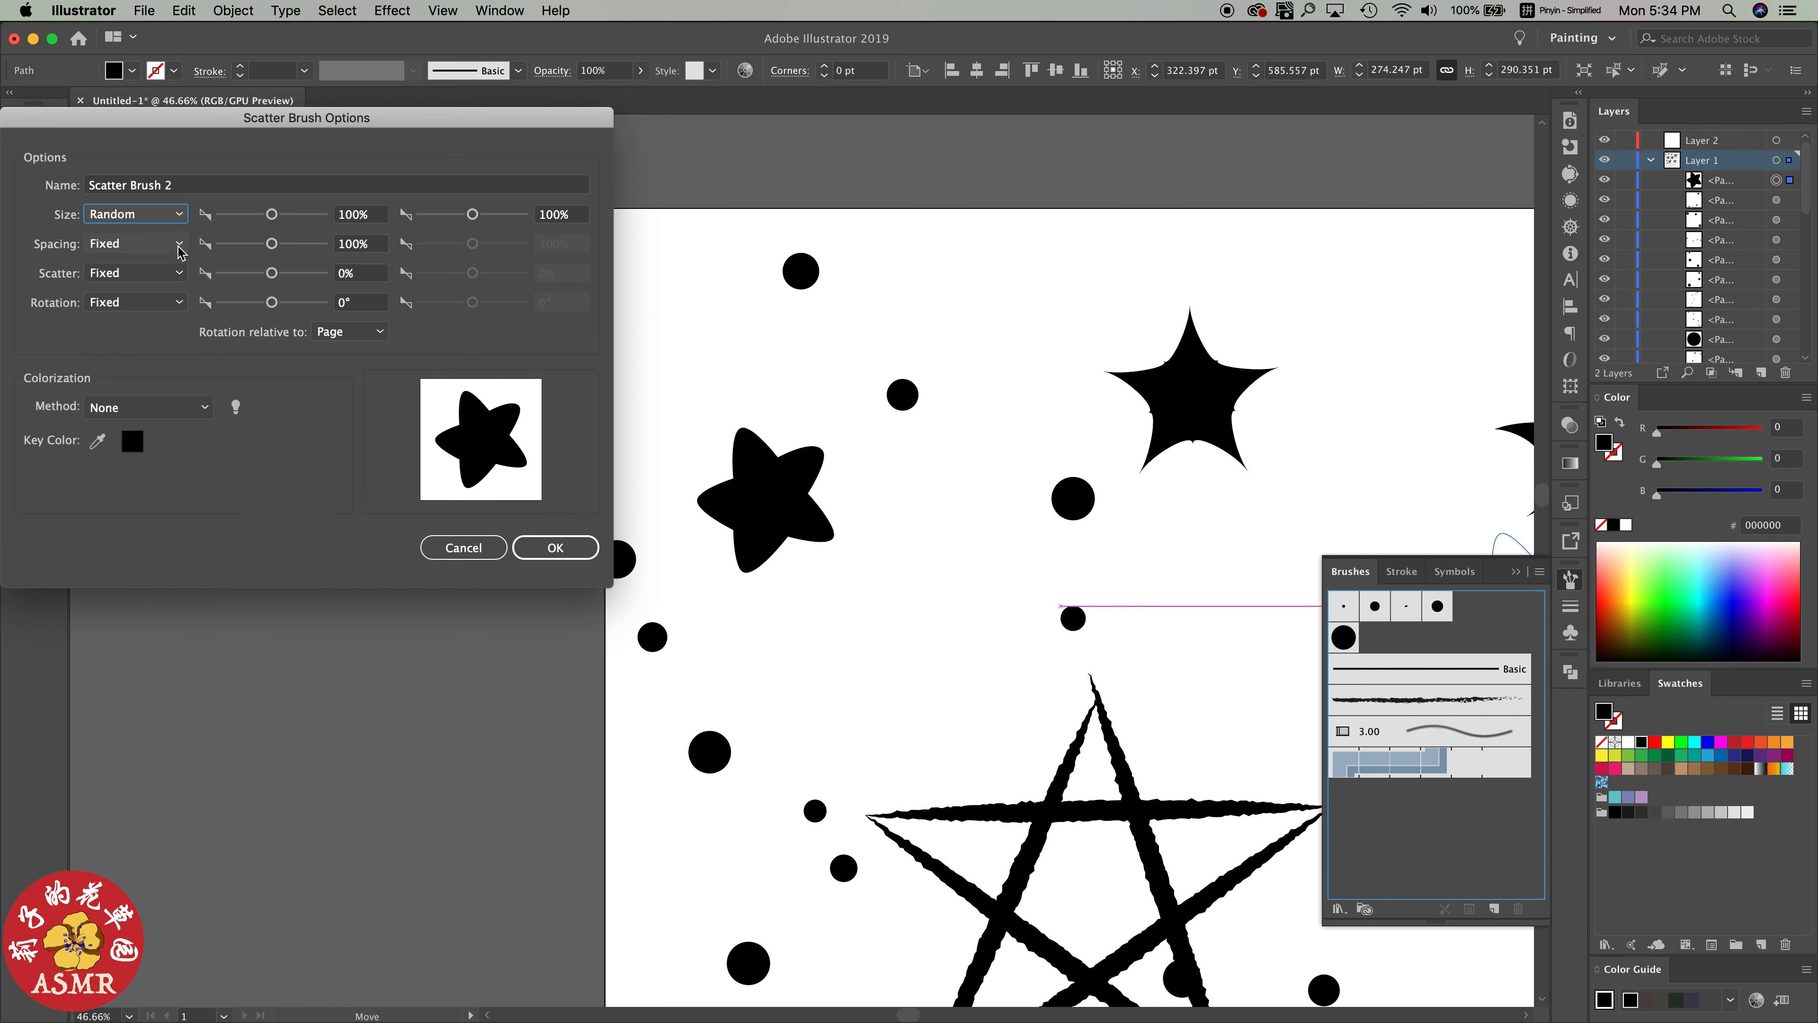
left_click(179, 243)
left_click(179, 274)
left_click(179, 272)
left_click(179, 304)
left_click(179, 302)
left_click(179, 333)
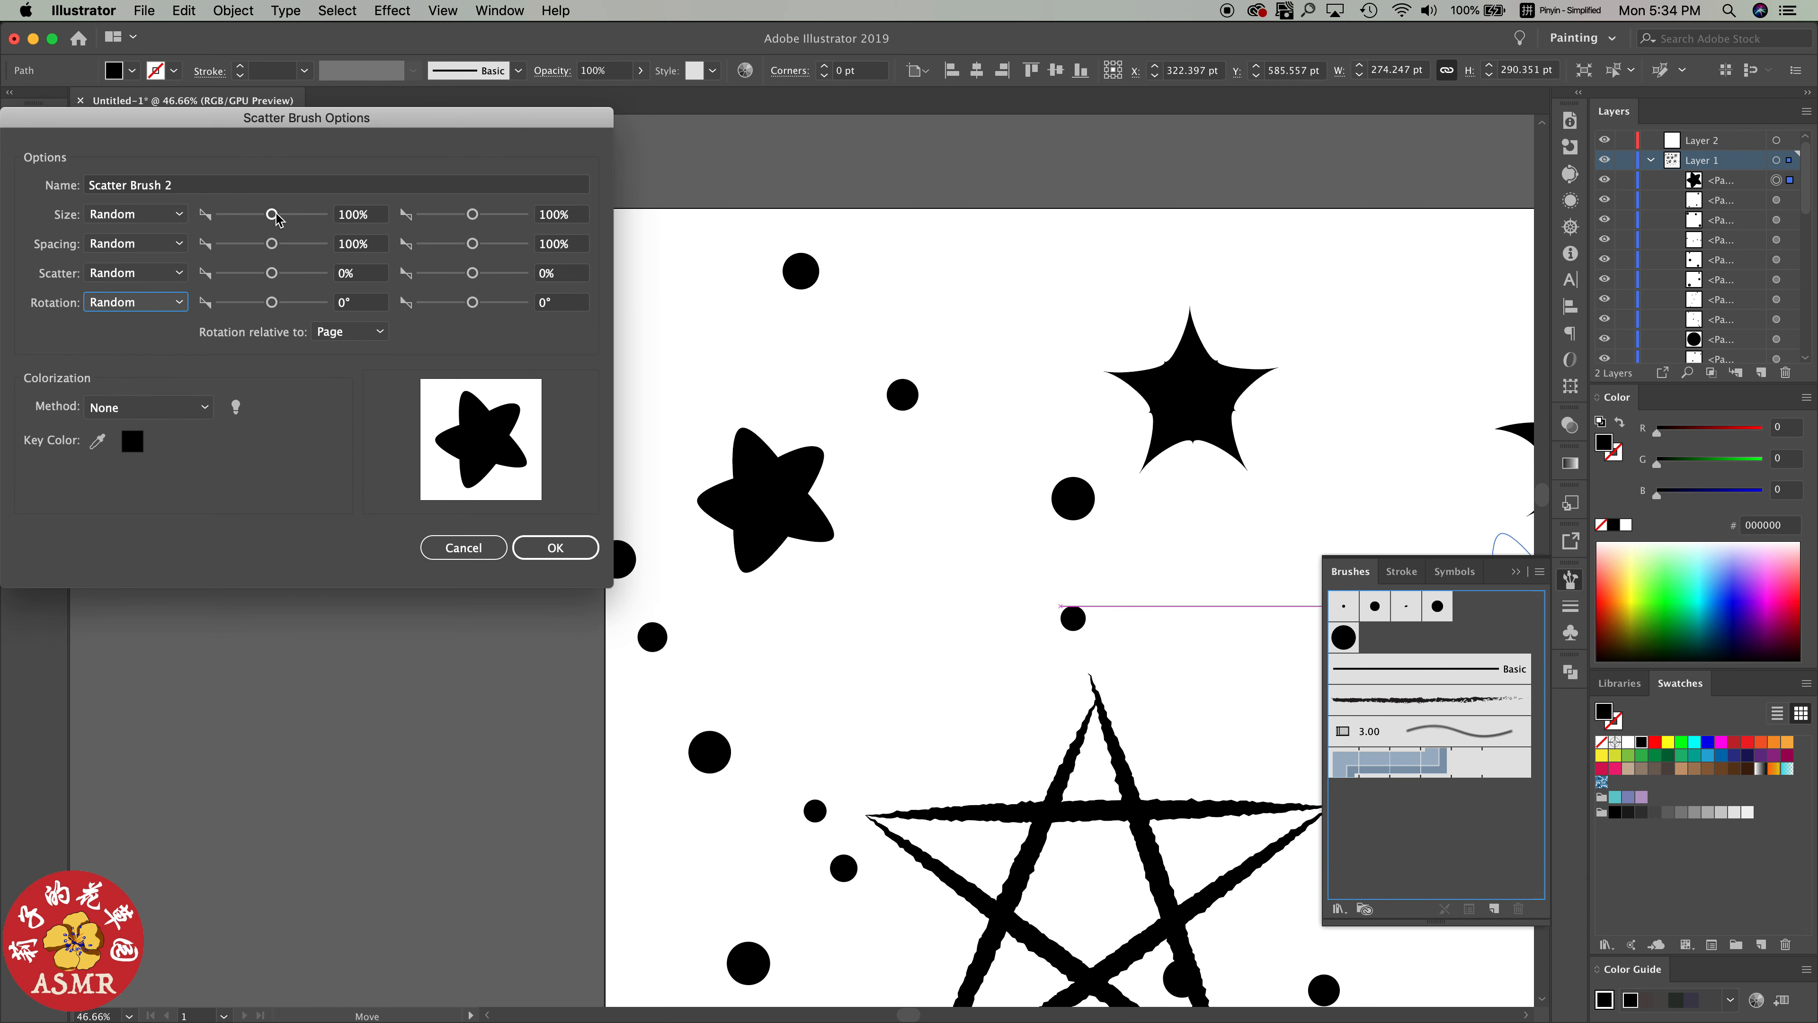
Set the star brush's first values to size 53%, spacing 416%, scatter -360% and rotation 41°, with Tints colorization, and confirm it
left_click_drag(271, 214, 291, 247)
left_click_drag(272, 274, 287, 310)
left_click(166, 409)
left_click(160, 451)
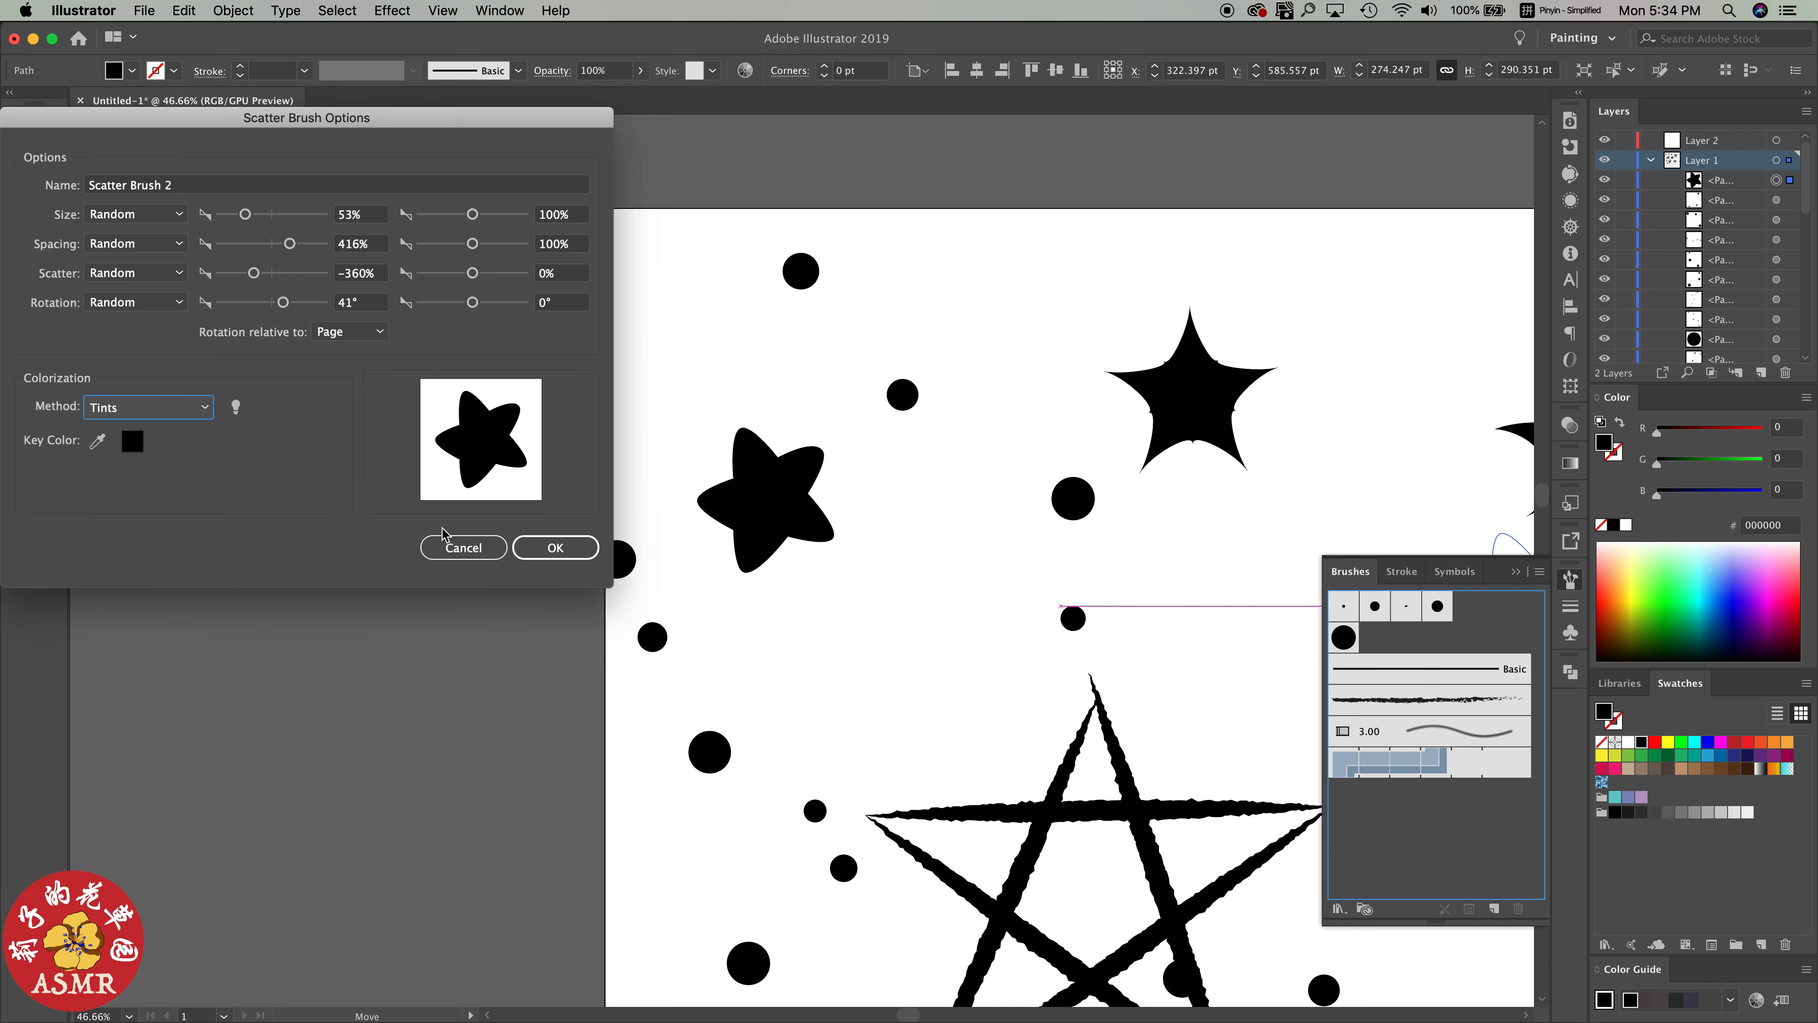
left_click(546, 548)
Paint small rounded stars across the artboard in several strokes with the new star scatter brush
left_click(906, 609)
scroll(953, 598, "down", 5)
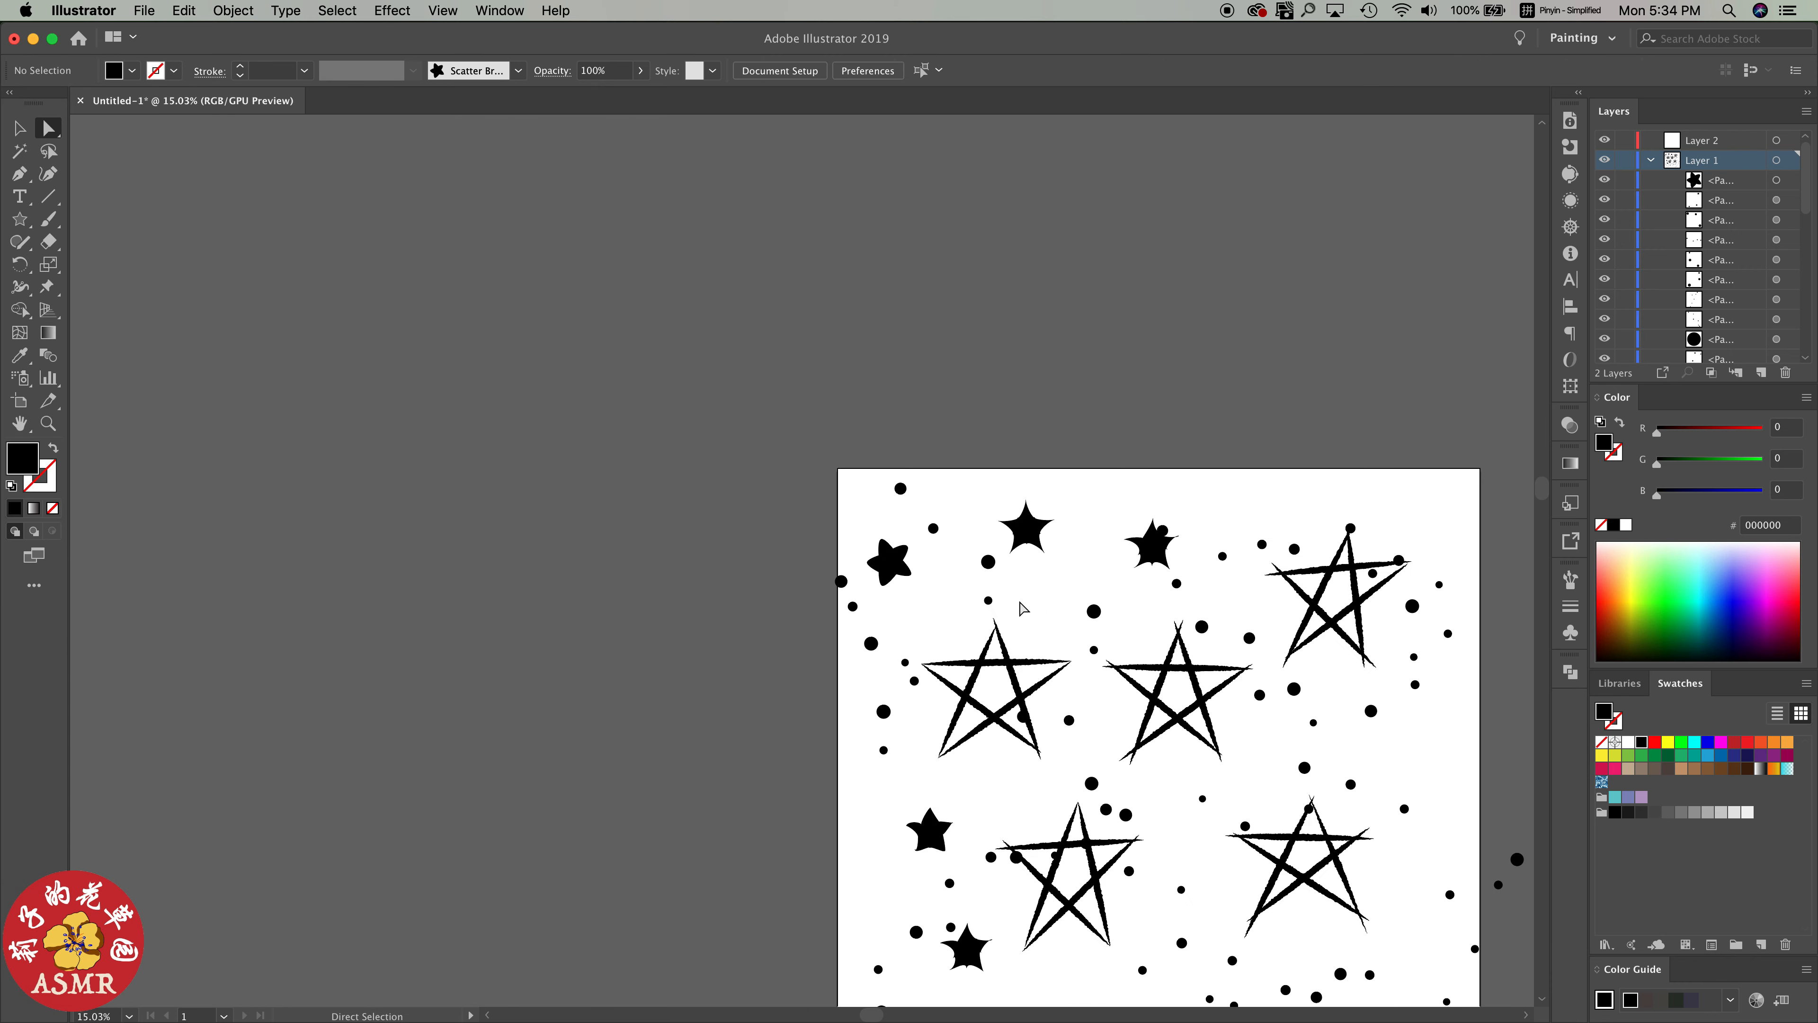
double_click(16, 425)
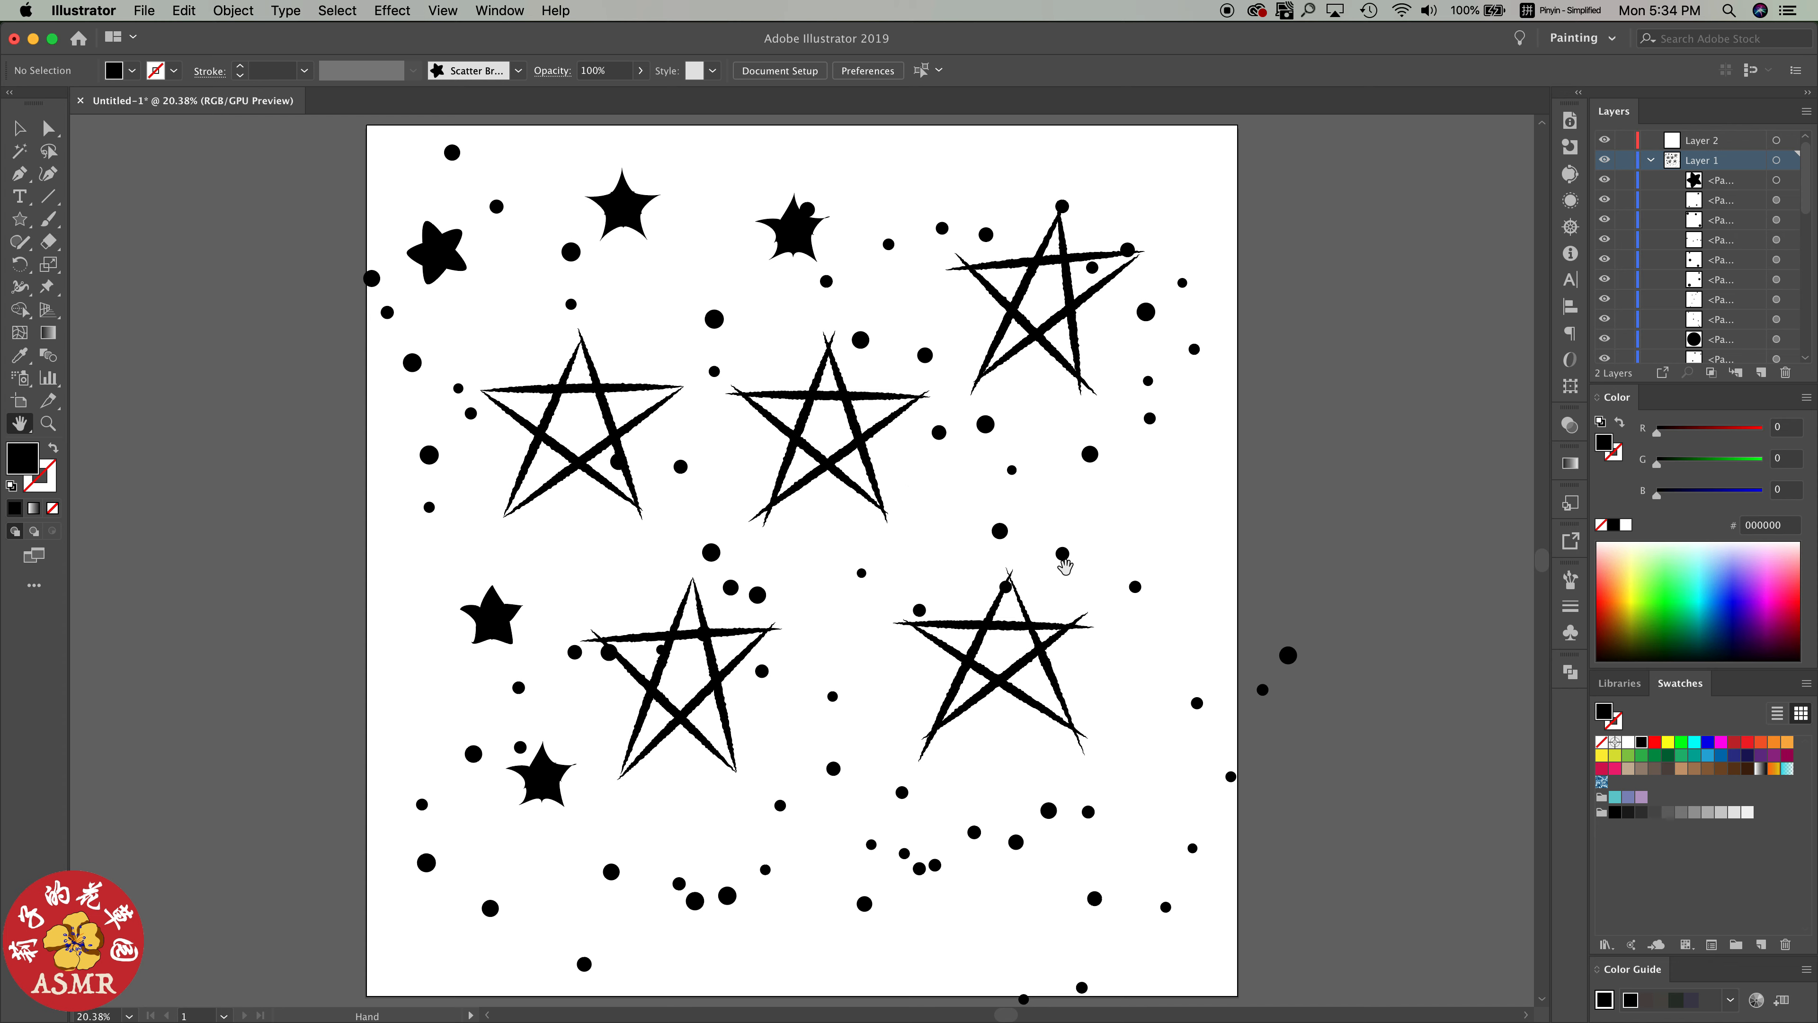
scroll(1073, 568, "down", 3)
key("b")
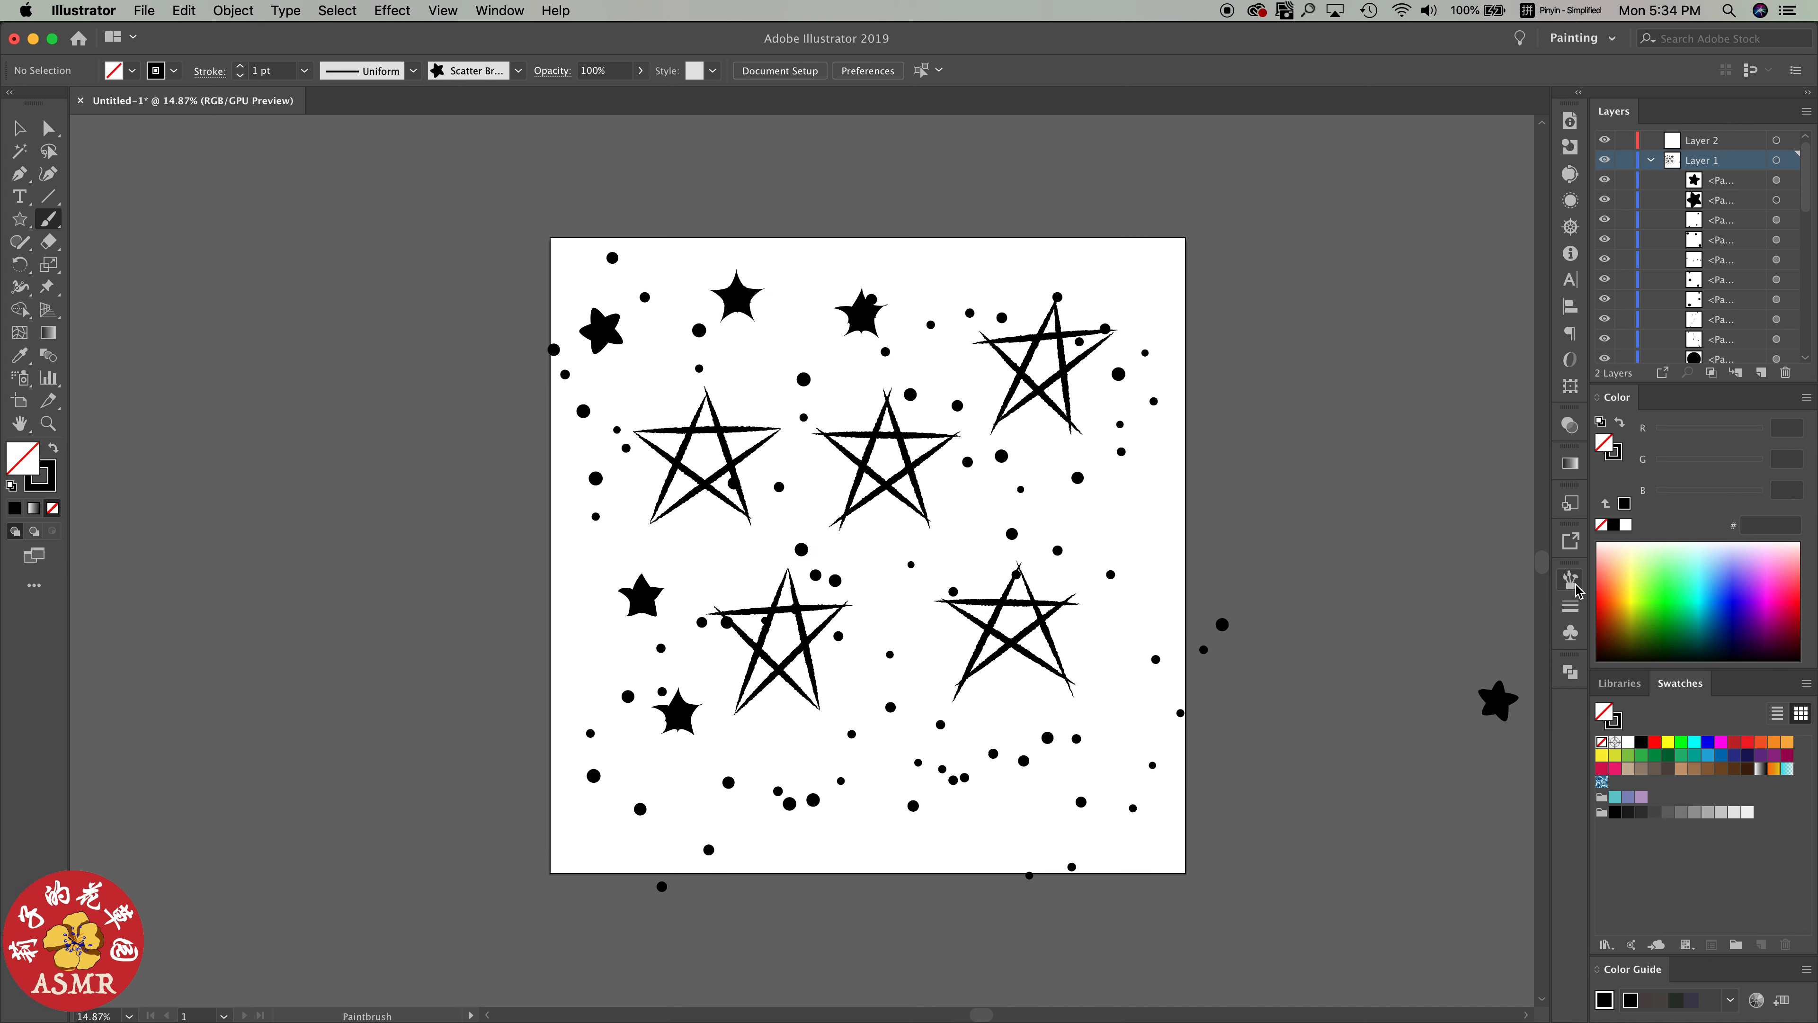
left_click(1573, 581)
left_click_drag(816, 694, 1046, 475)
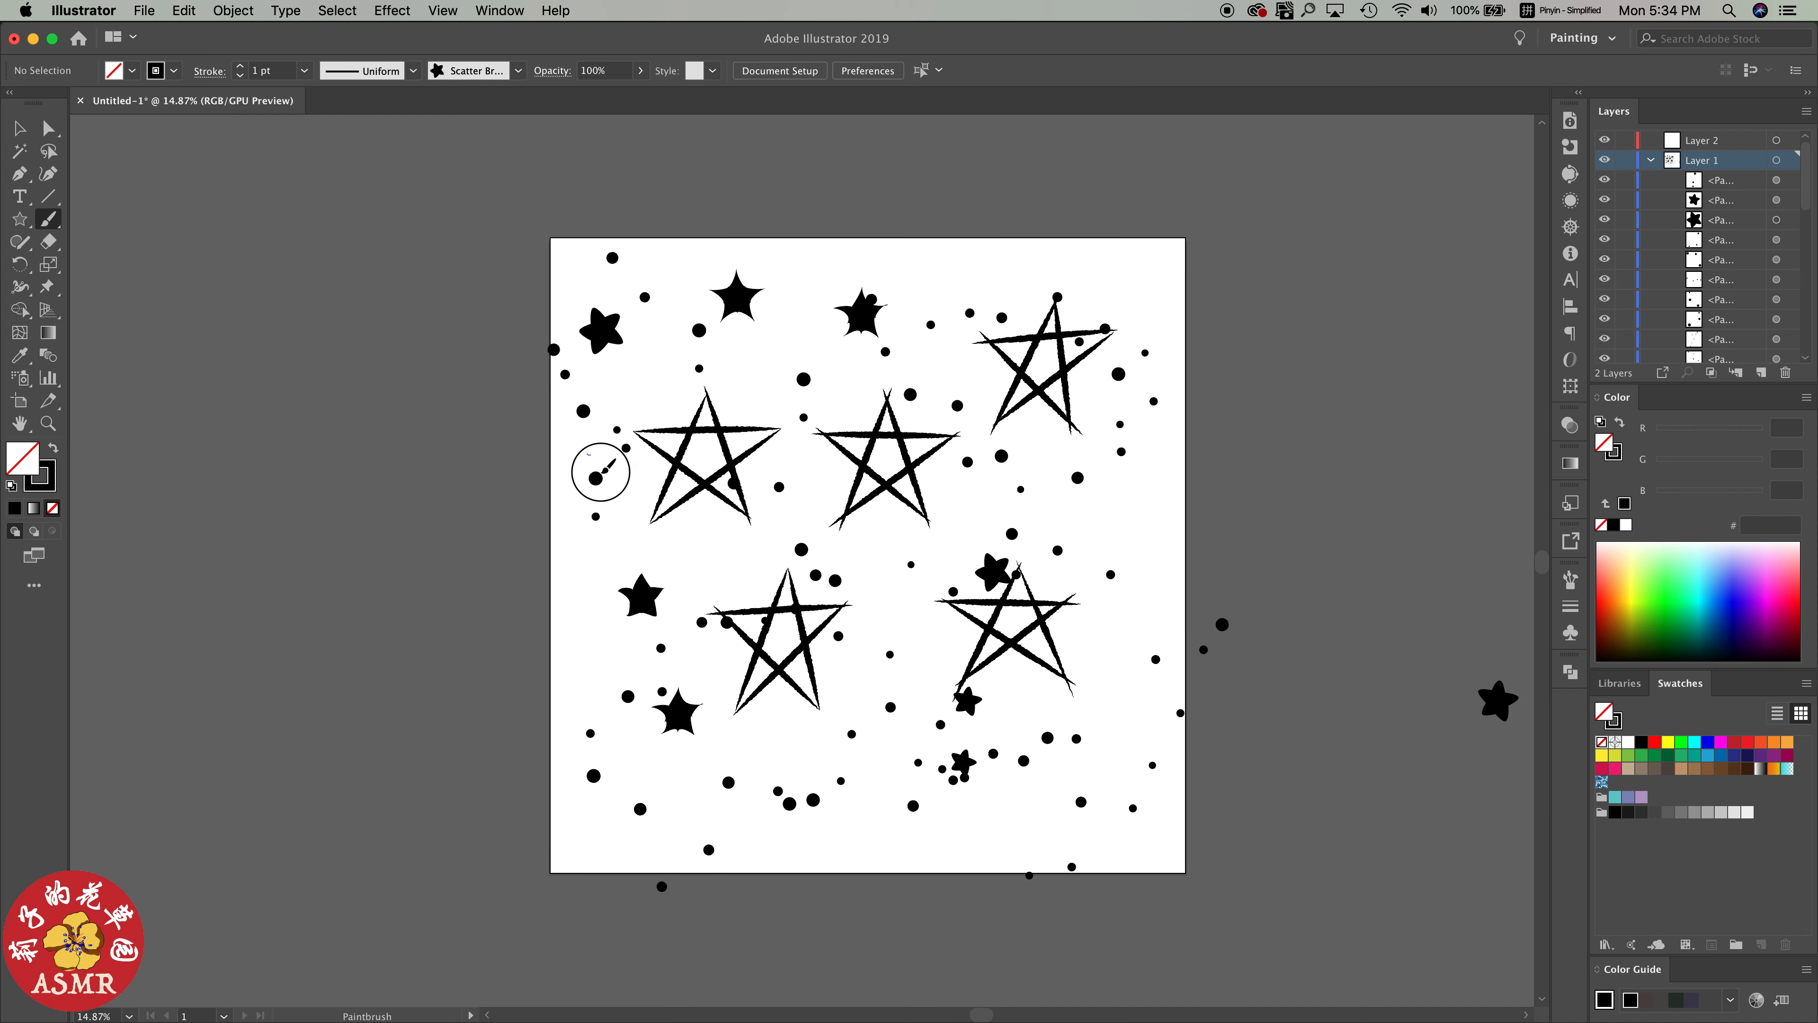
left_click_drag(587, 455, 863, 720)
left_click_drag(683, 846, 934, 689)
left_click_drag(1153, 637, 1185, 401)
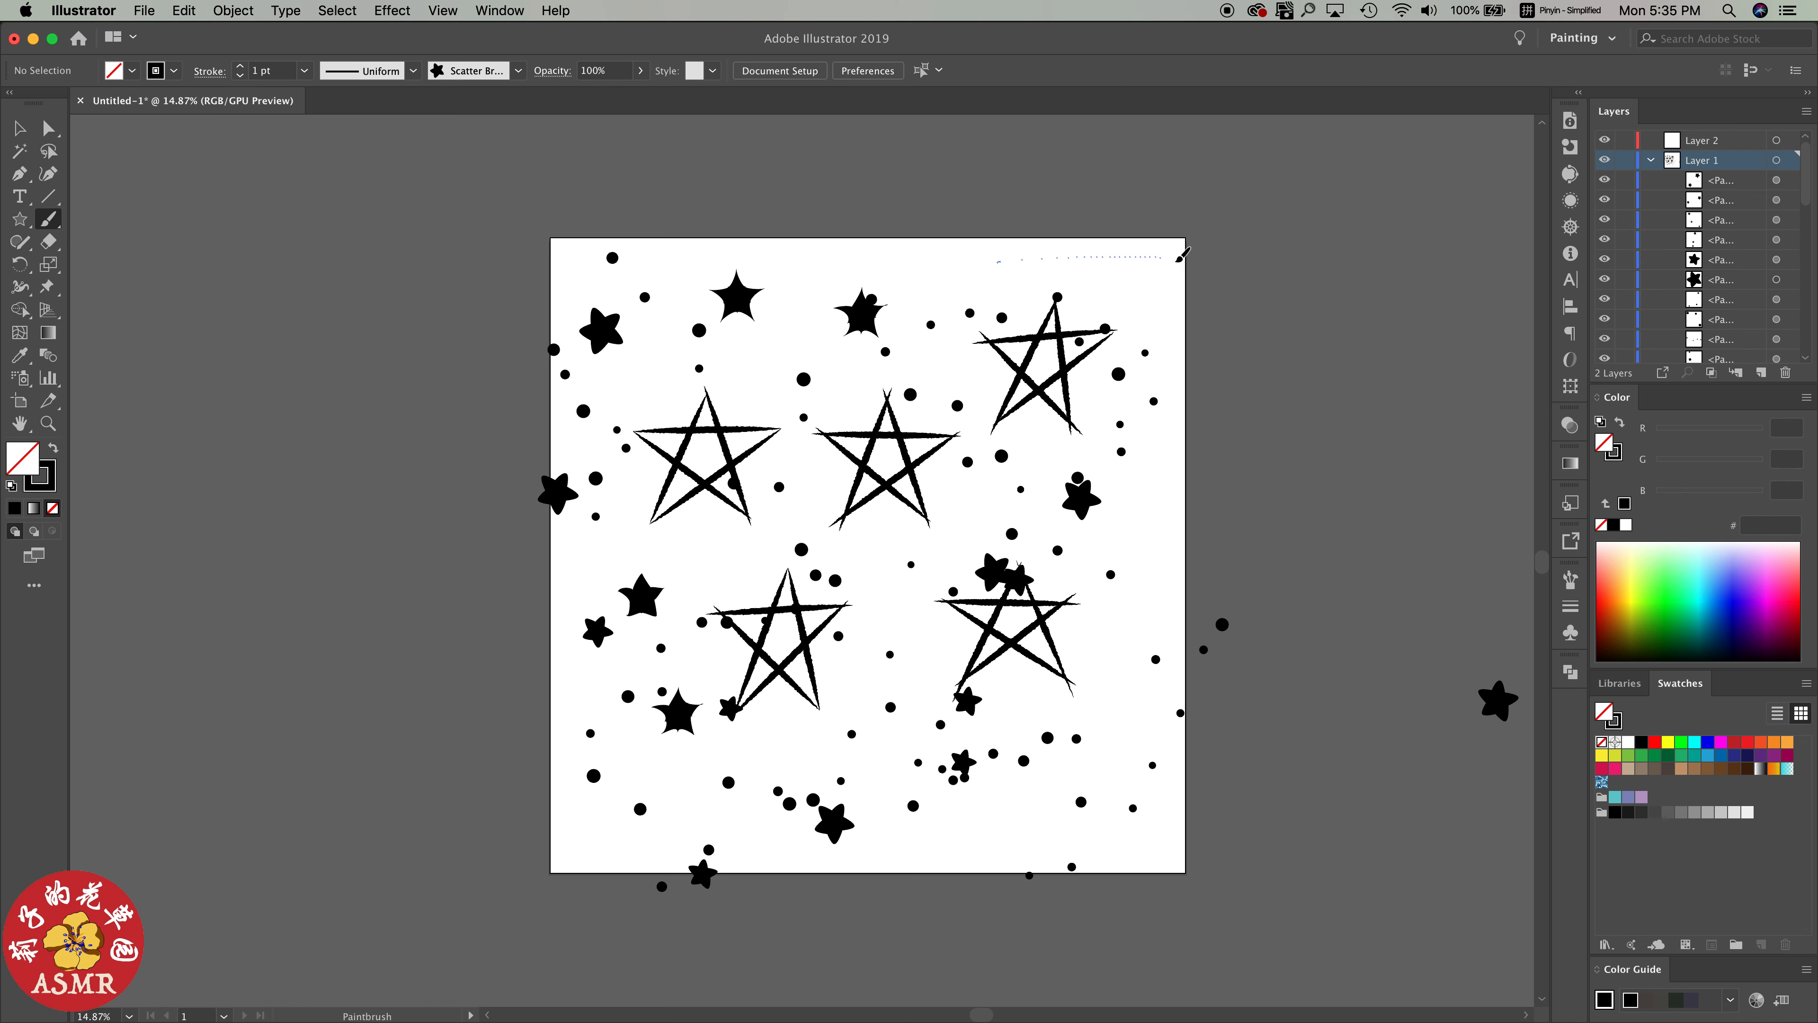
left_click_drag(1178, 261, 1183, 261)
left_click_drag(1106, 623, 1138, 566)
mouse_move(1098, 802)
left_mouse_down()
mouse_move(1120, 803)
mouse_move(1157, 680)
left_mouse_up()
left_click_drag(908, 581, 922, 670)
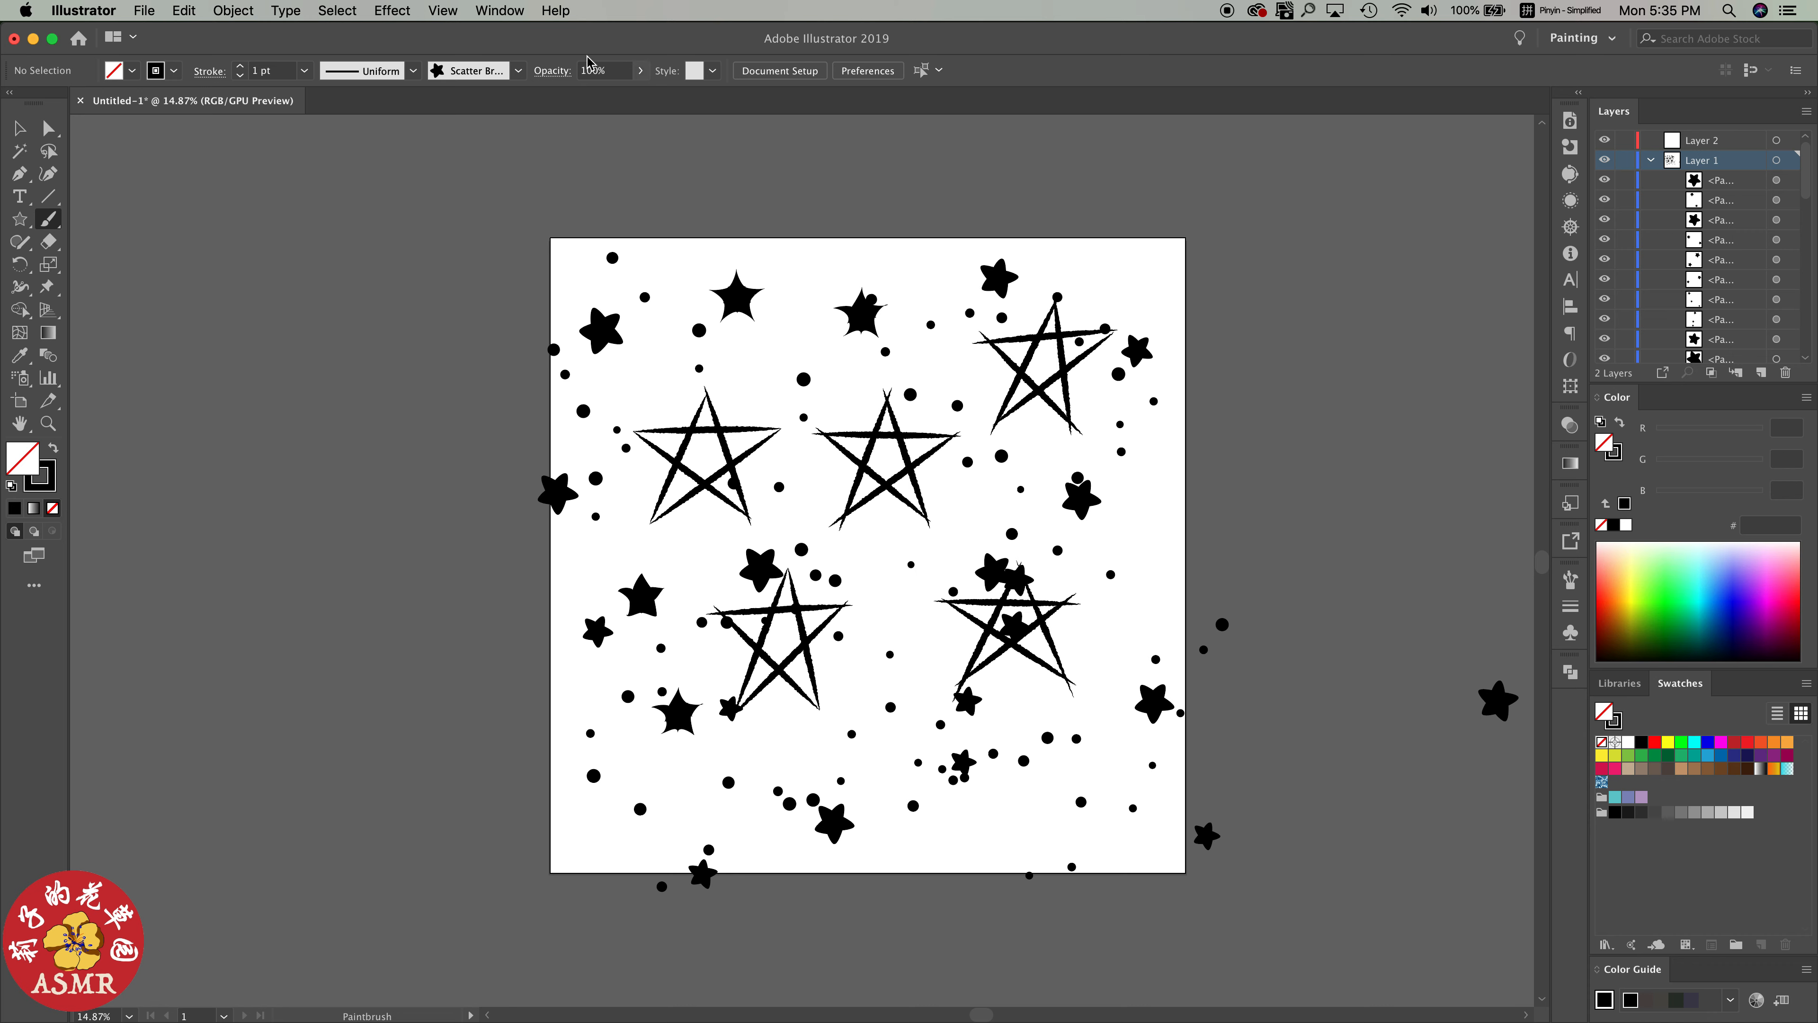
Switch to Outline view and delete the three pairs of loose dot circles in the left half of the artwork
left_click(500, 10)
left_click(486, 32)
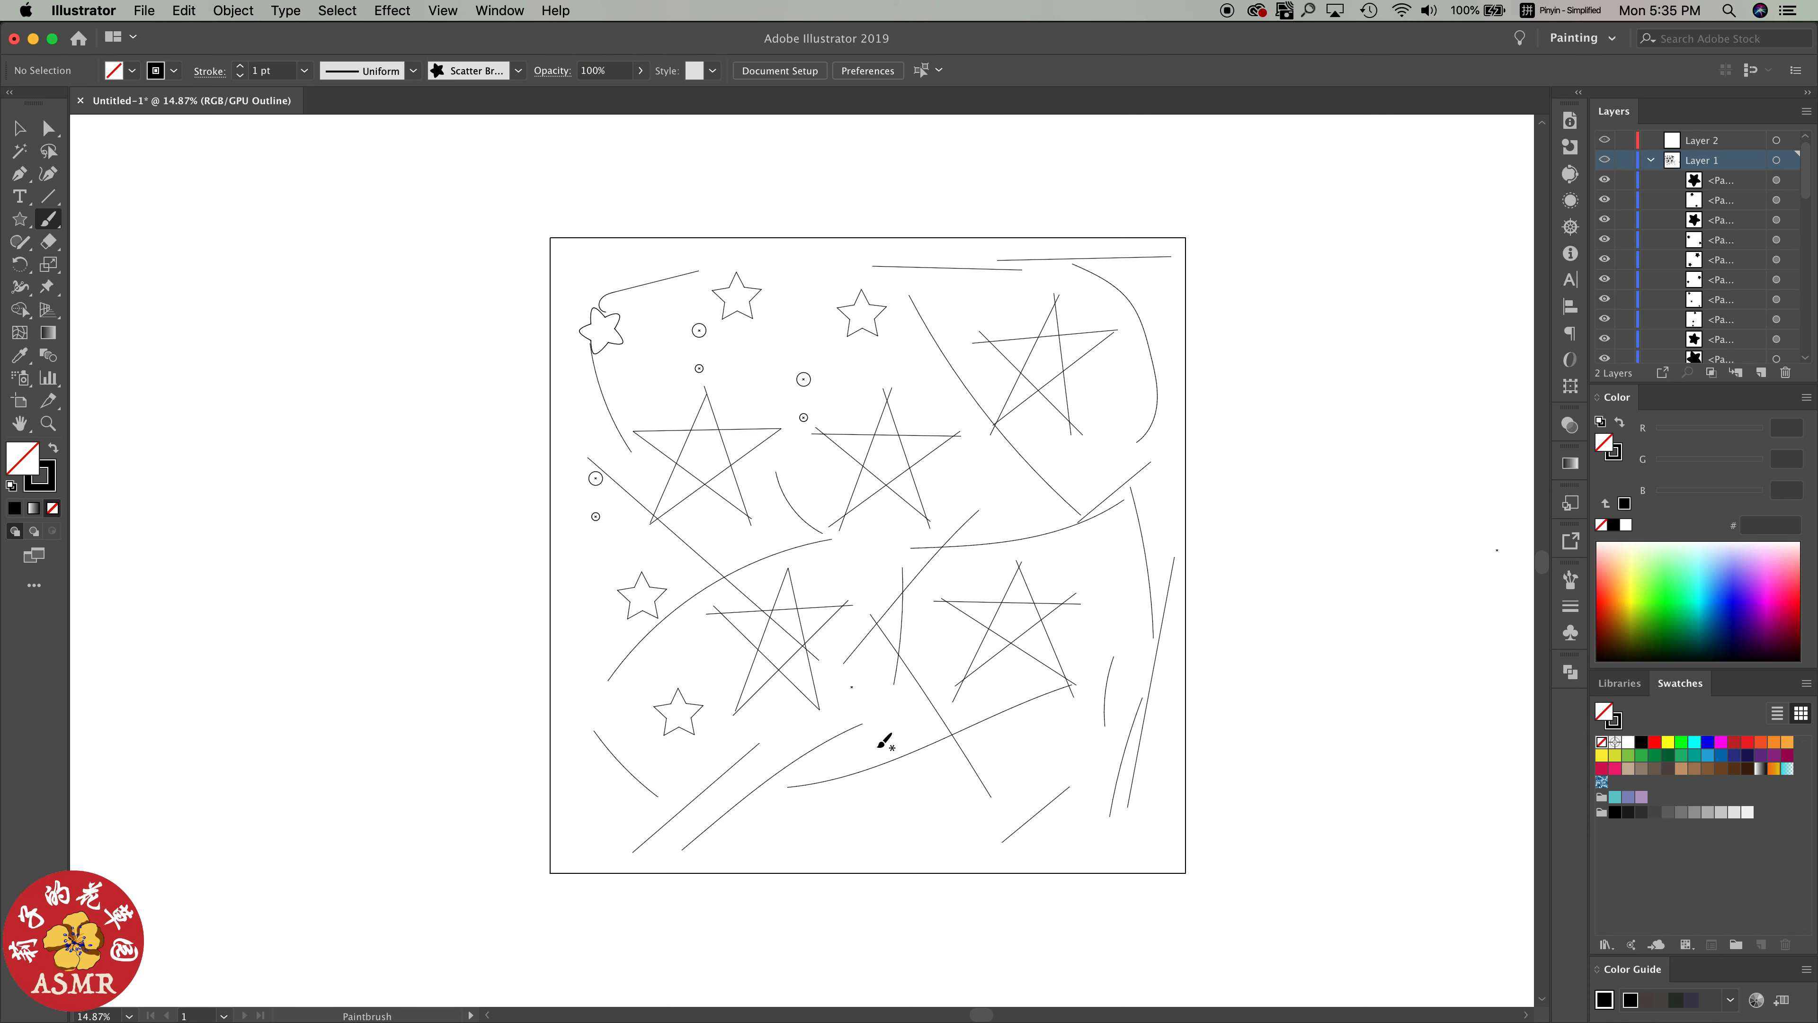
scroll(885, 741, "up", 5)
key("v")
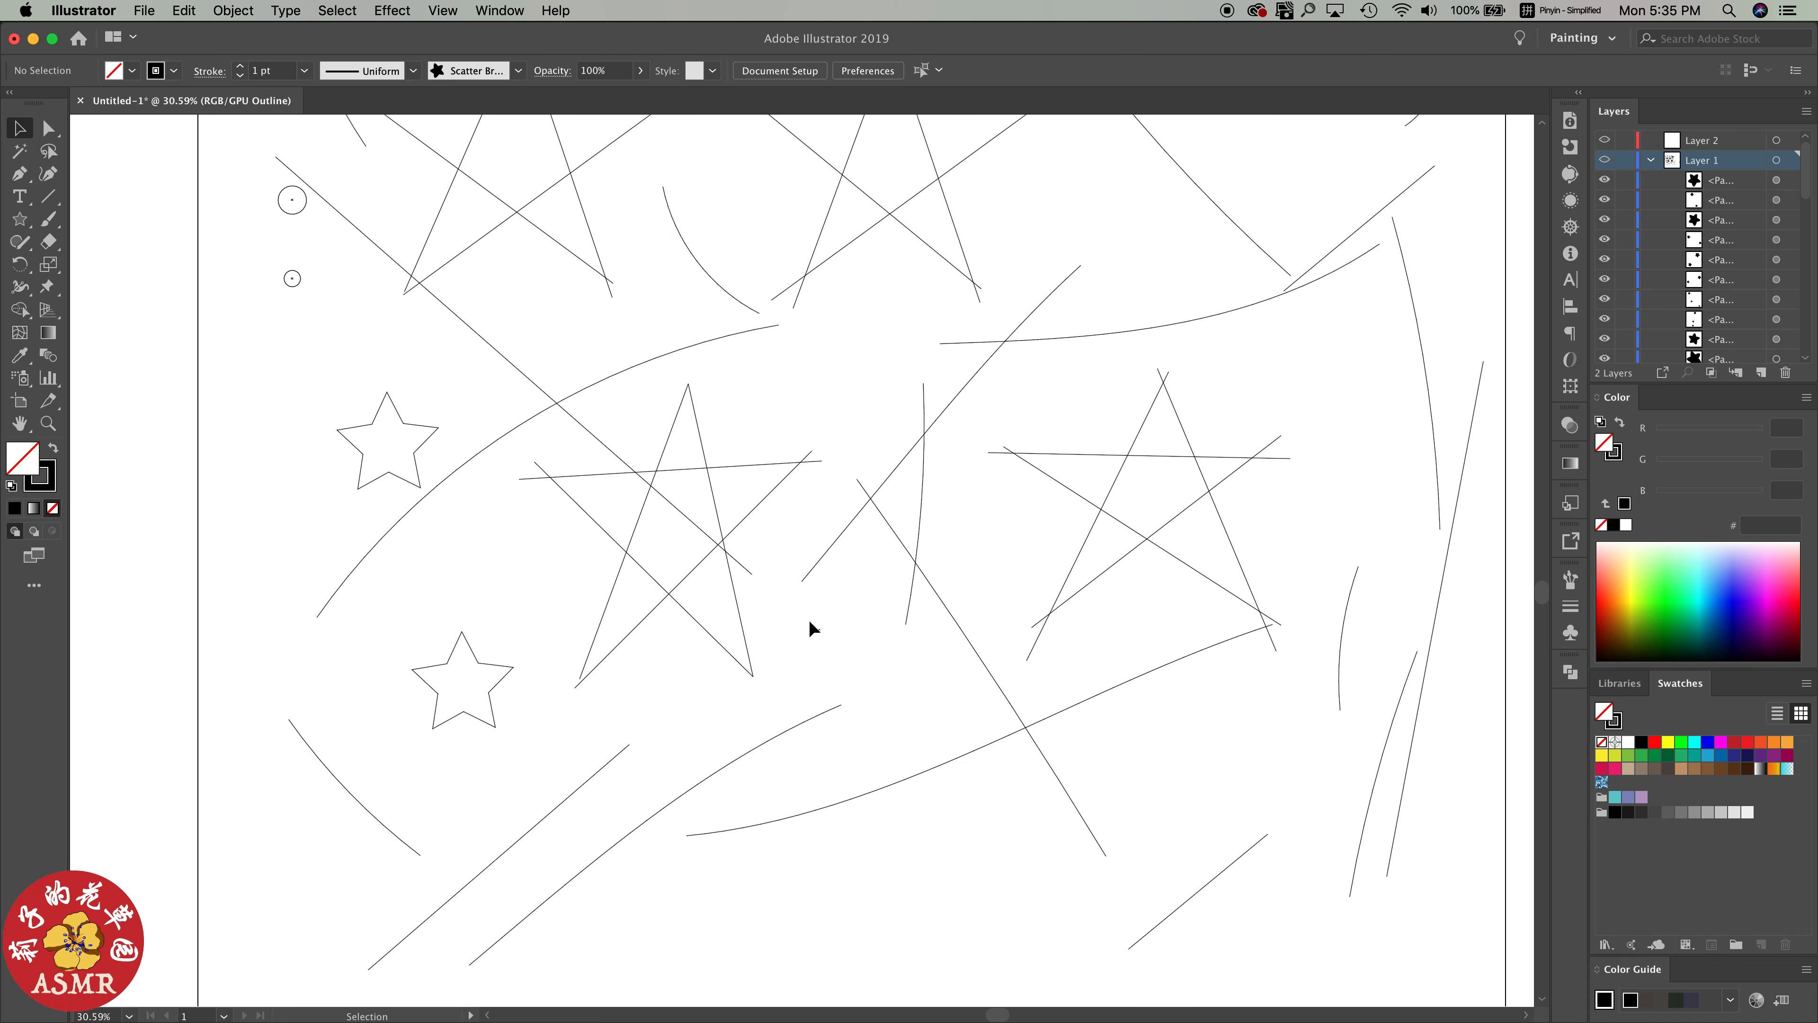
scroll(840, 650, "down", 5)
left_click_drag(755, 323, 772, 358)
key("Delete")
key("Delete")
left_click_drag(662, 278, 690, 318)
key("Delete")
left_click_drag(561, 418, 579, 486)
key("Delete")
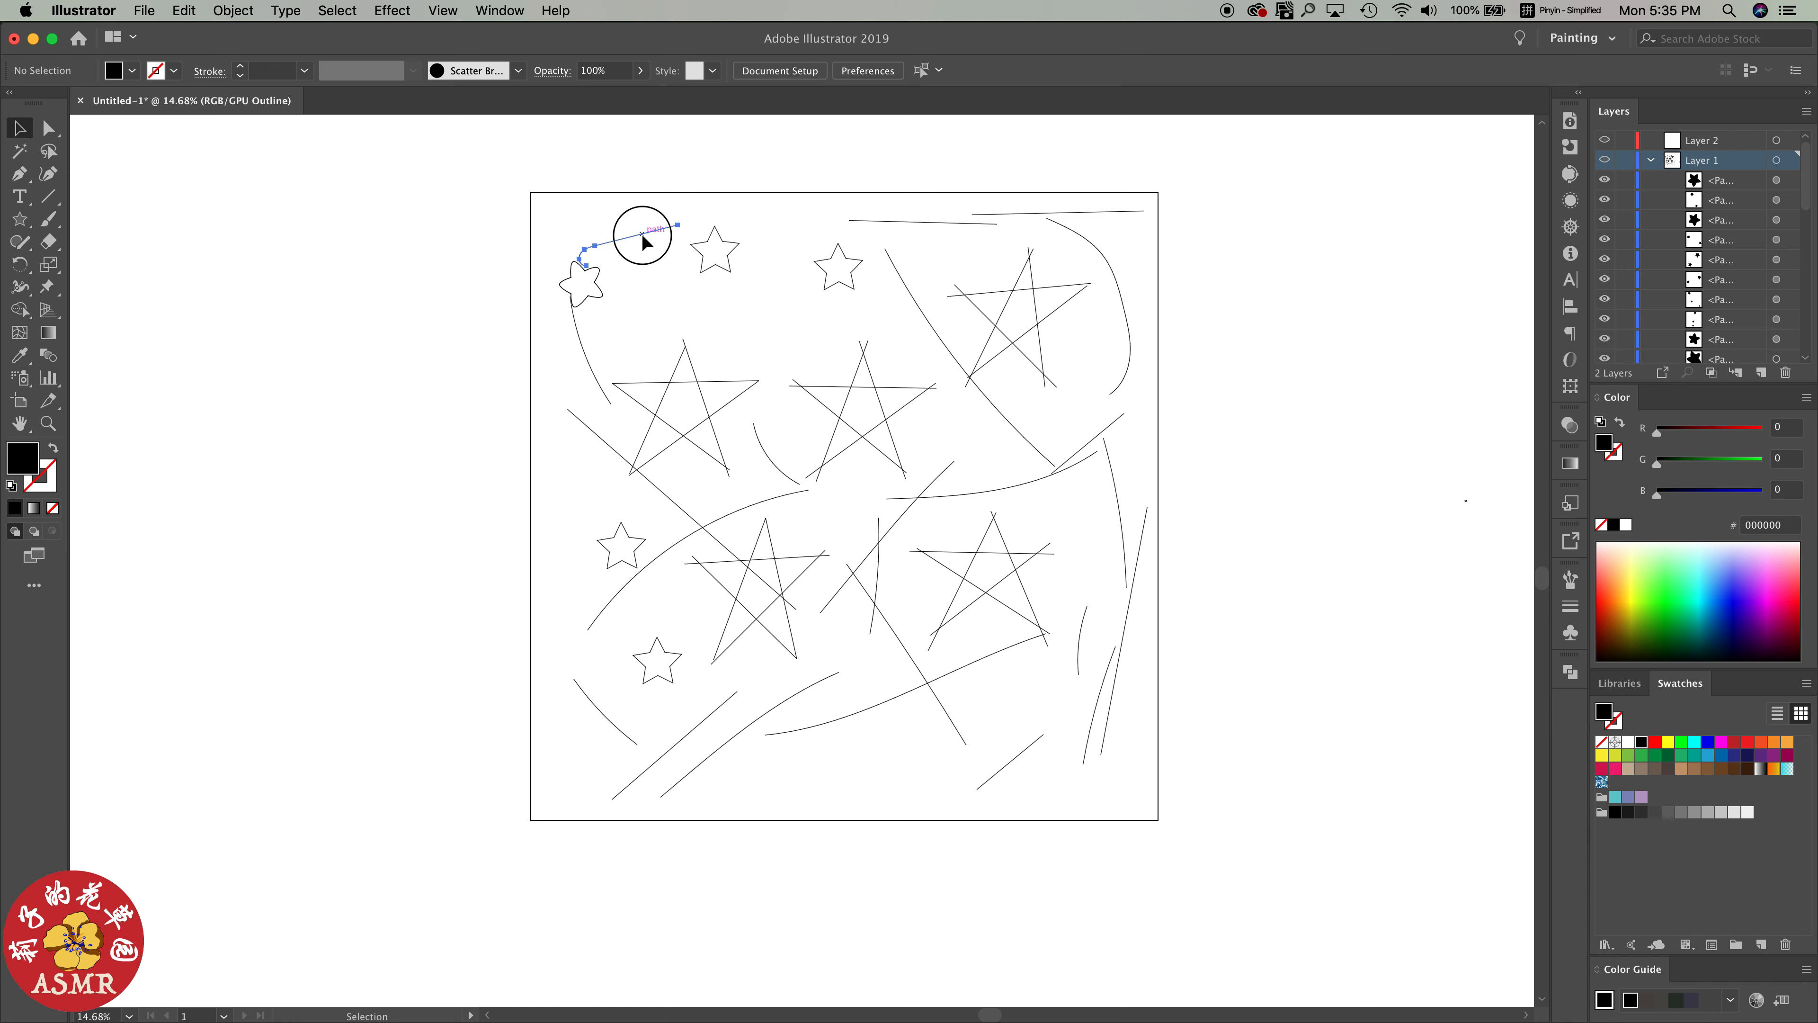
Shift the curved brush paths around the upper-left rounded star and near the center, and return to Preview view
left_click_drag(642, 235, 652, 223)
left_click_drag(579, 337, 570, 350)
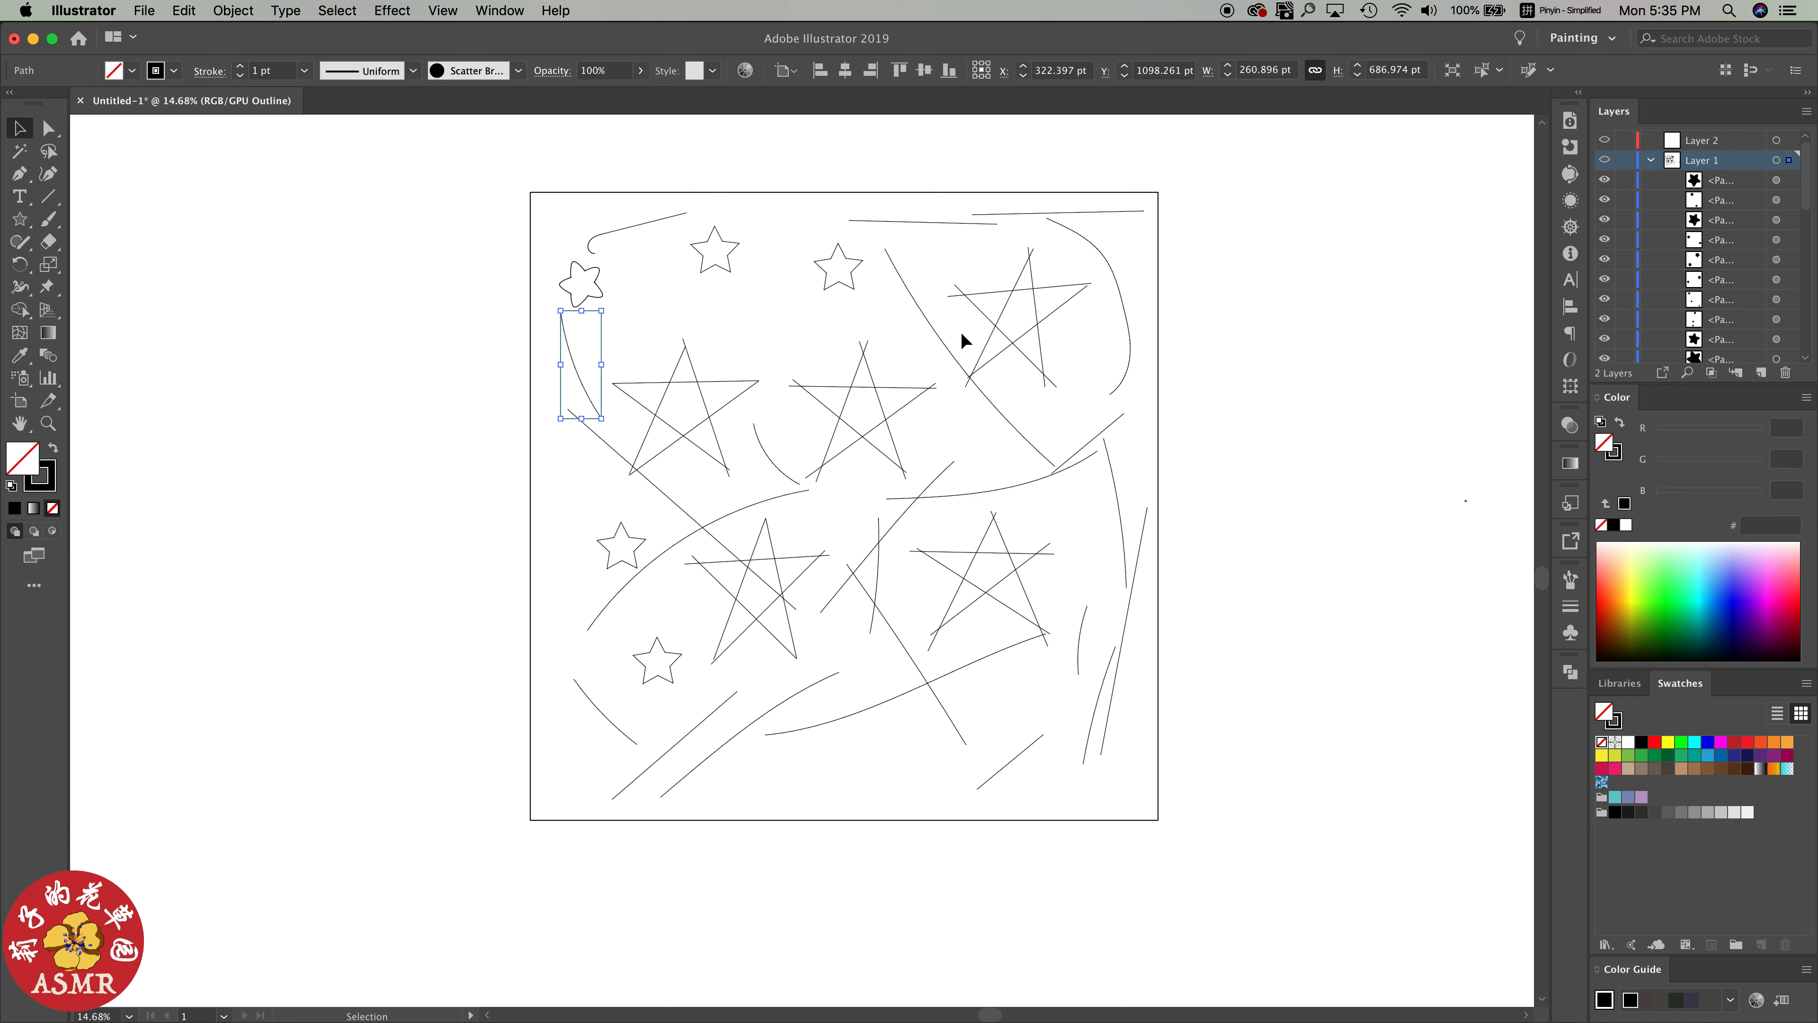
left_click(881, 584)
scroll(737, 594, "down", 5)
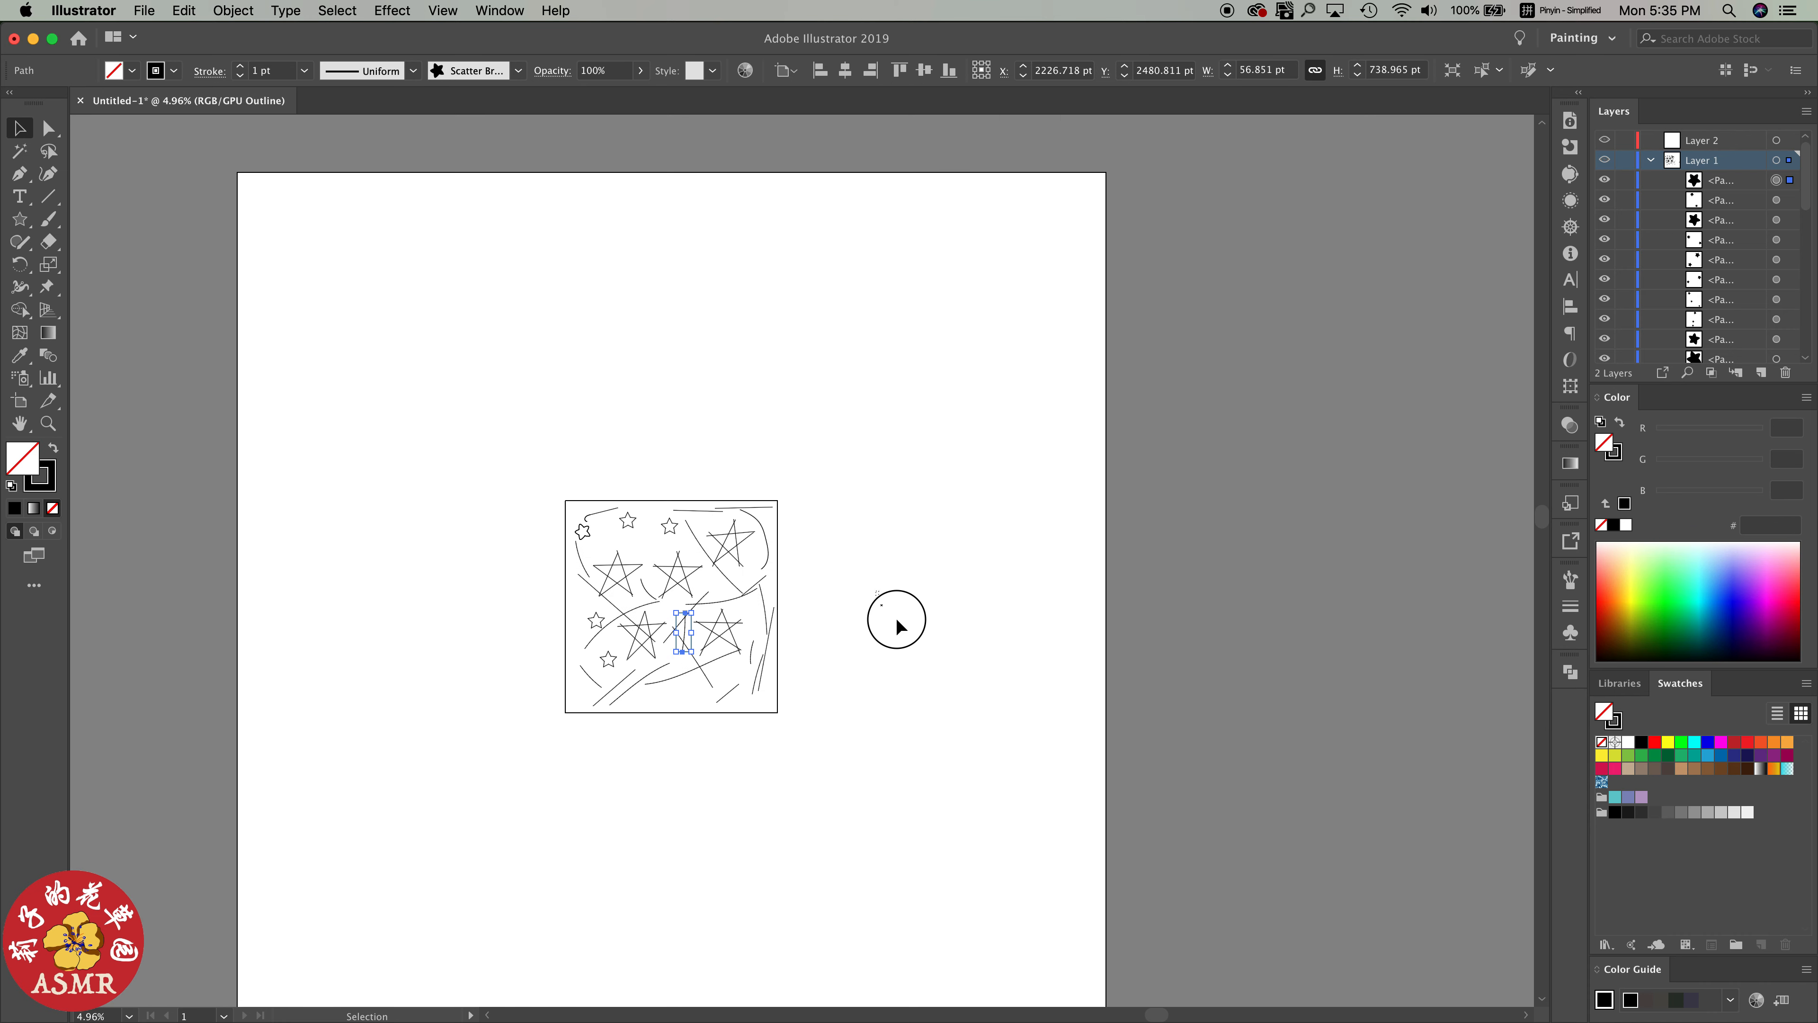
left_click(923, 595)
scroll(719, 593, "up", 3)
left_click(443, 10)
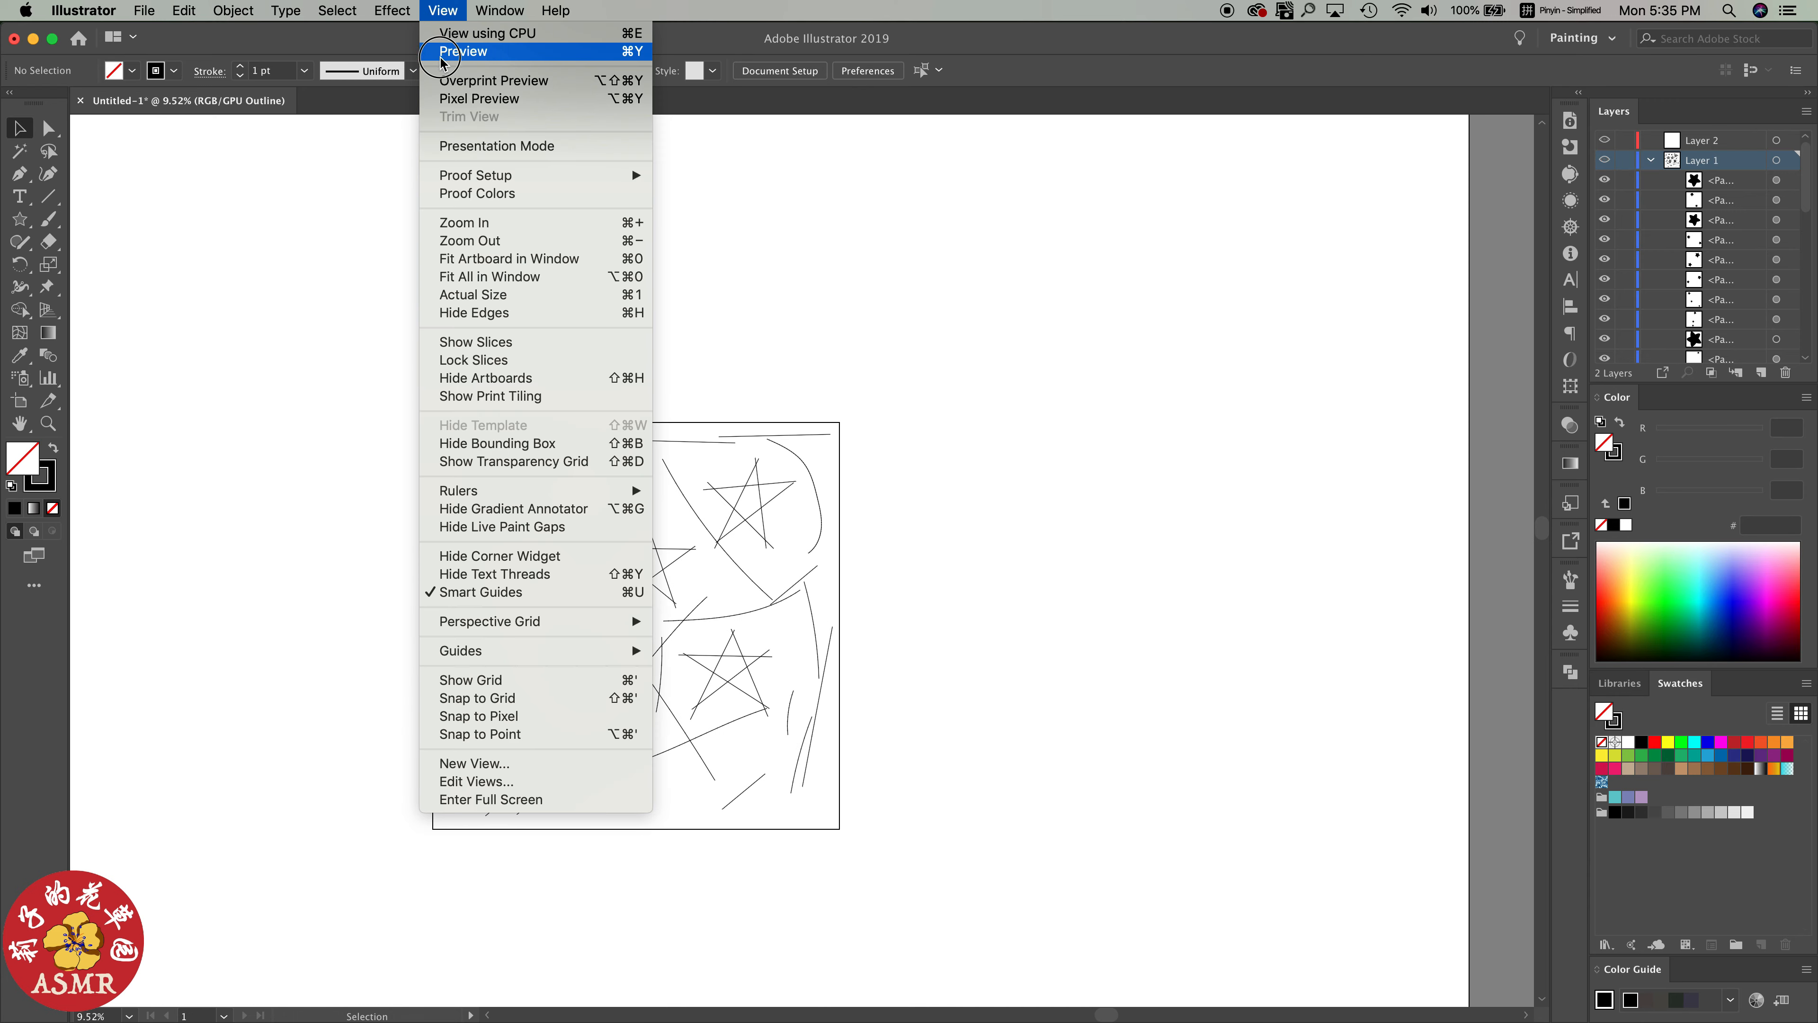
left_click(443, 52)
Paint more dots with the round-dot scatter brush in the upper-left, center and right gaps
scroll(548, 559, "up", 2)
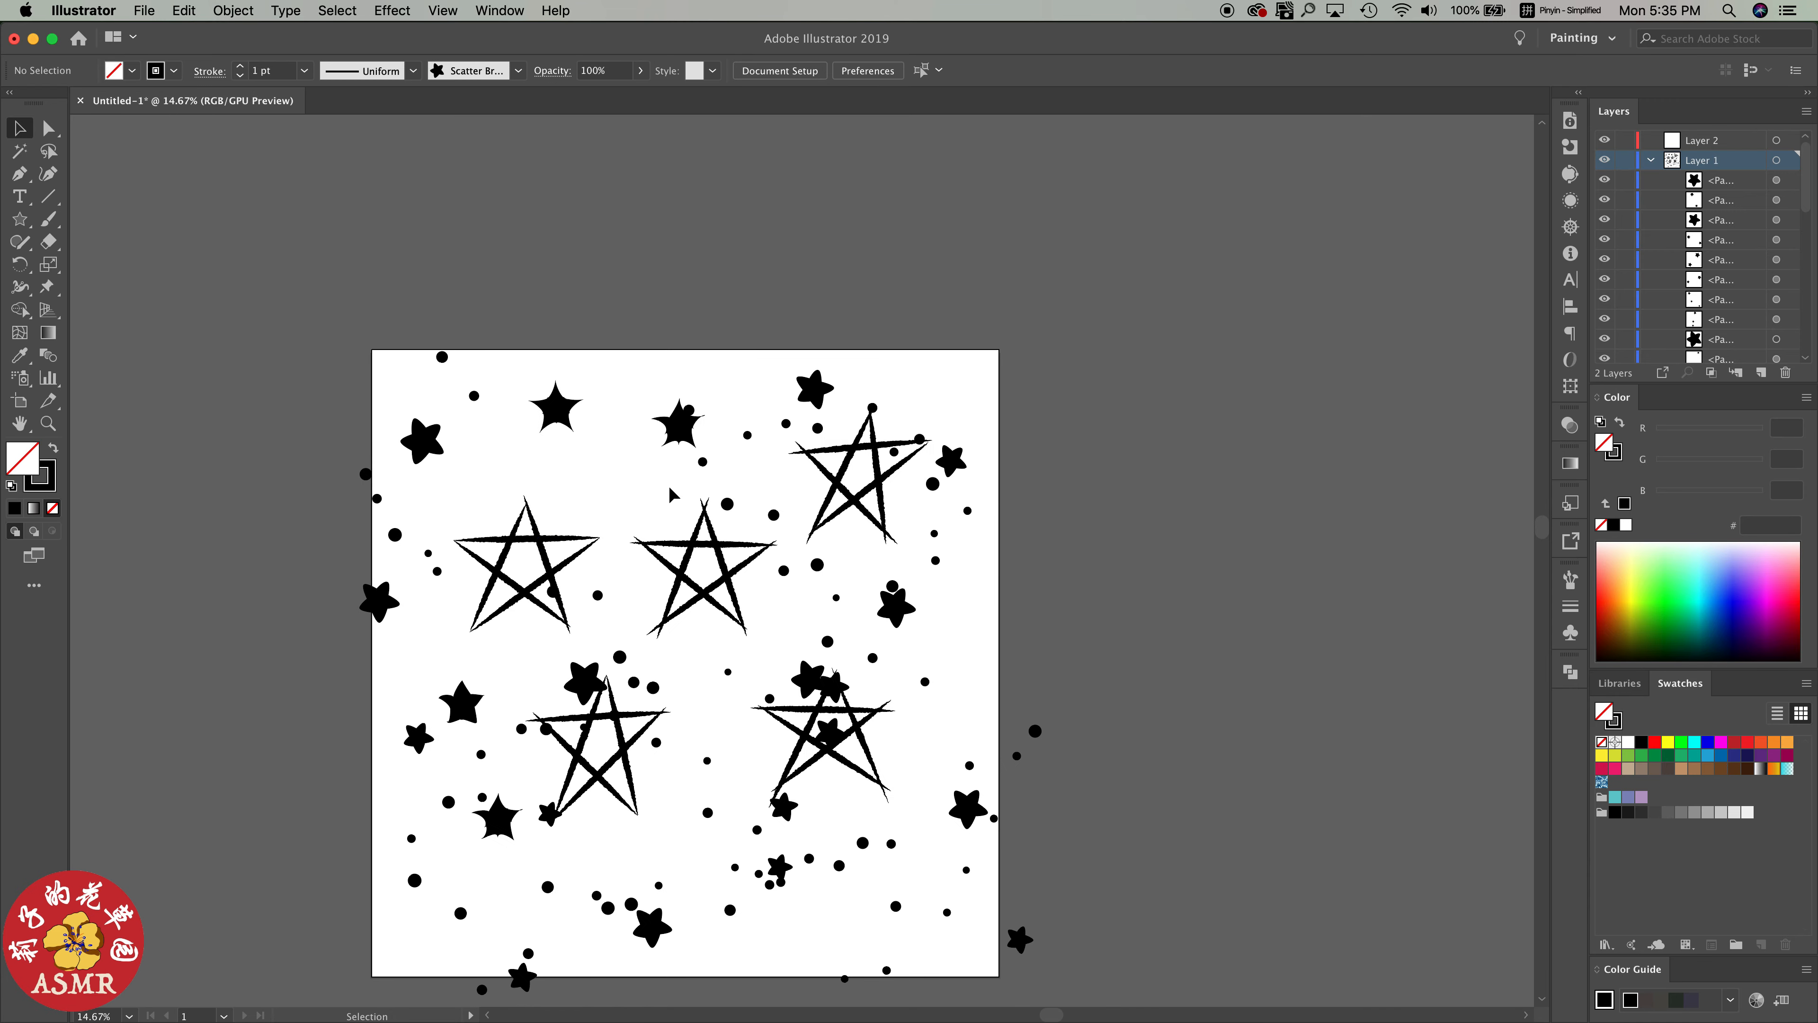
left_click(1562, 582)
key("b")
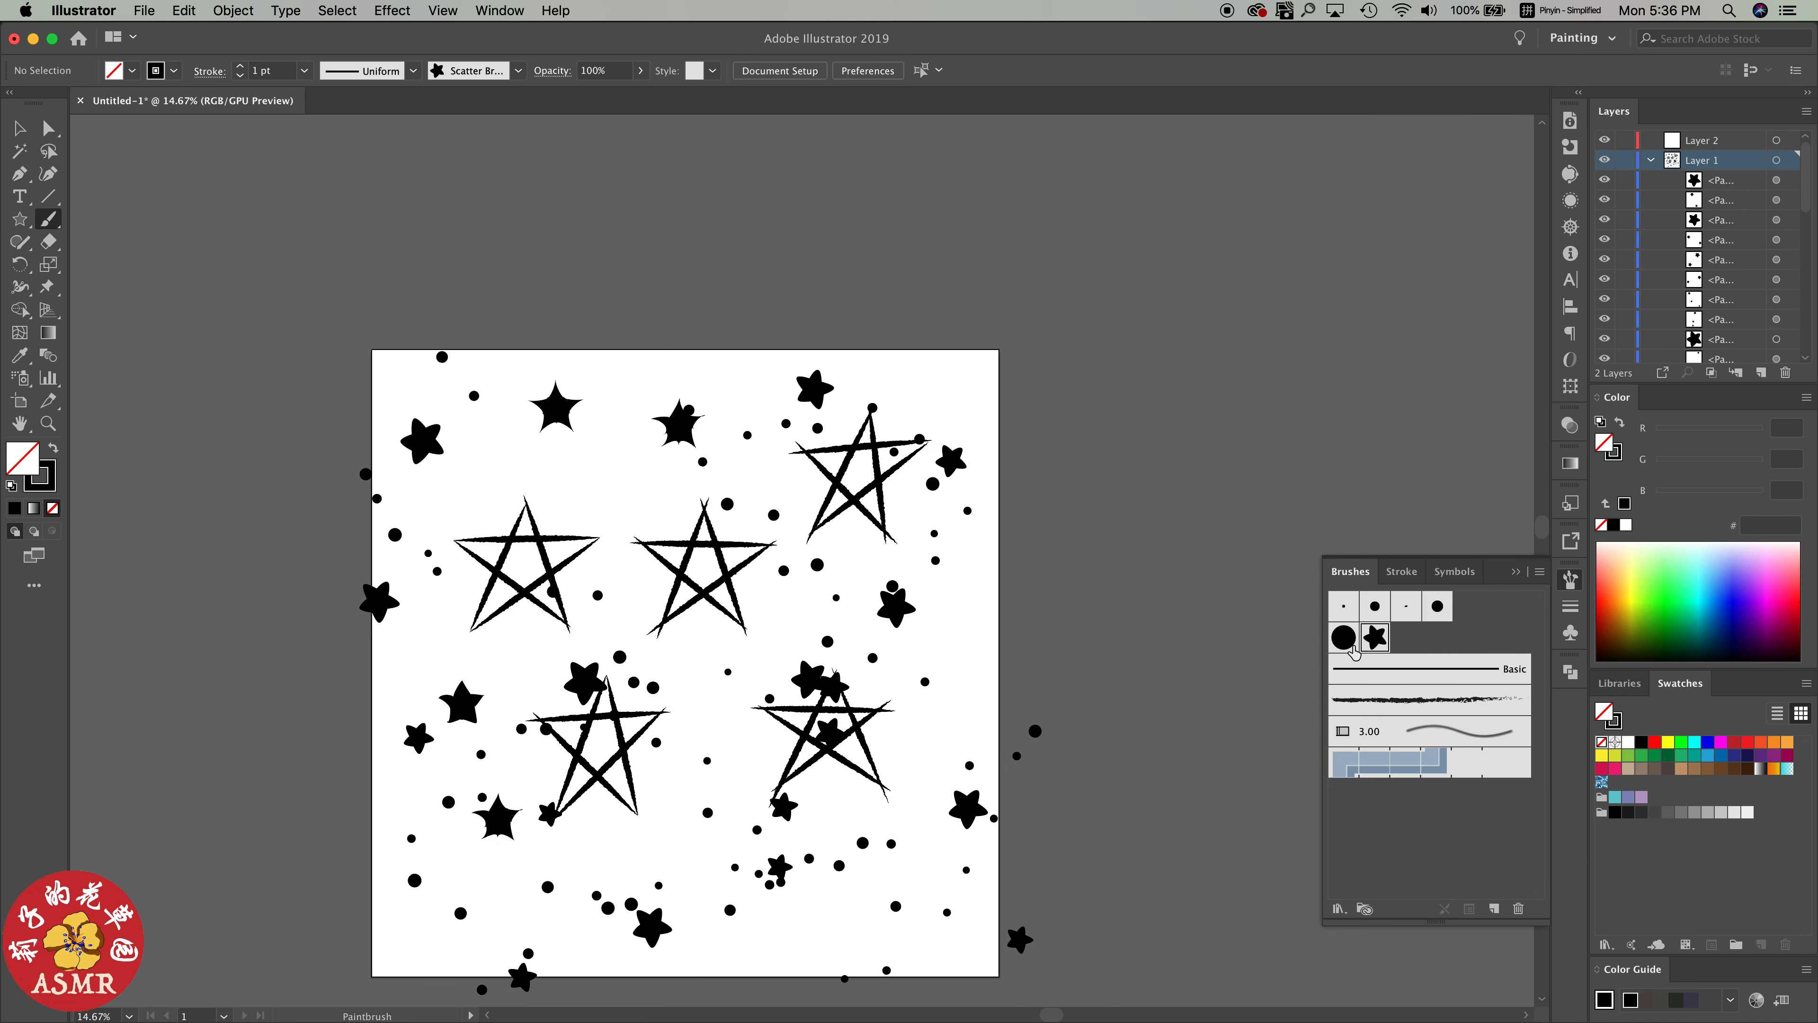
mouse_move(583, 421)
left_mouse_down()
mouse_move(662, 560)
mouse_move(646, 522)
mouse_move(672, 346)
left_mouse_up()
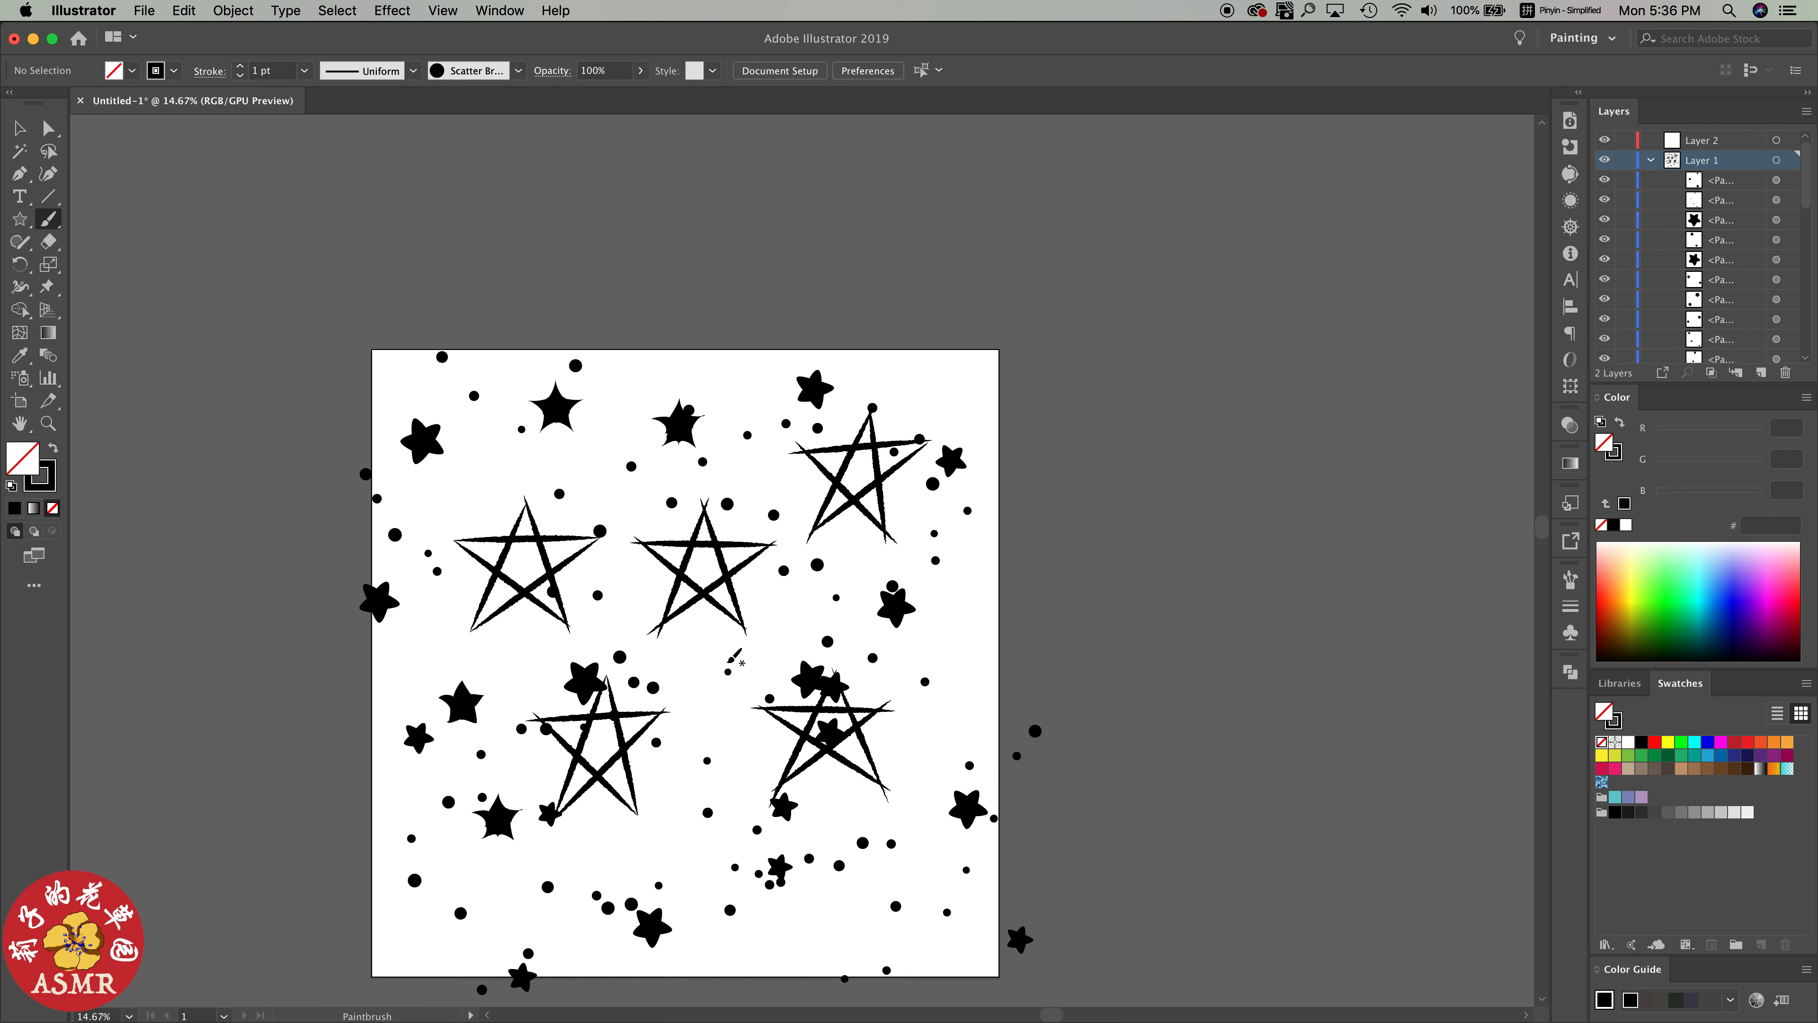
mouse_move(825, 698)
left_mouse_down()
mouse_move(965, 634)
mouse_move(998, 674)
left_mouse_up()
left_click_drag(474, 476, 551, 526)
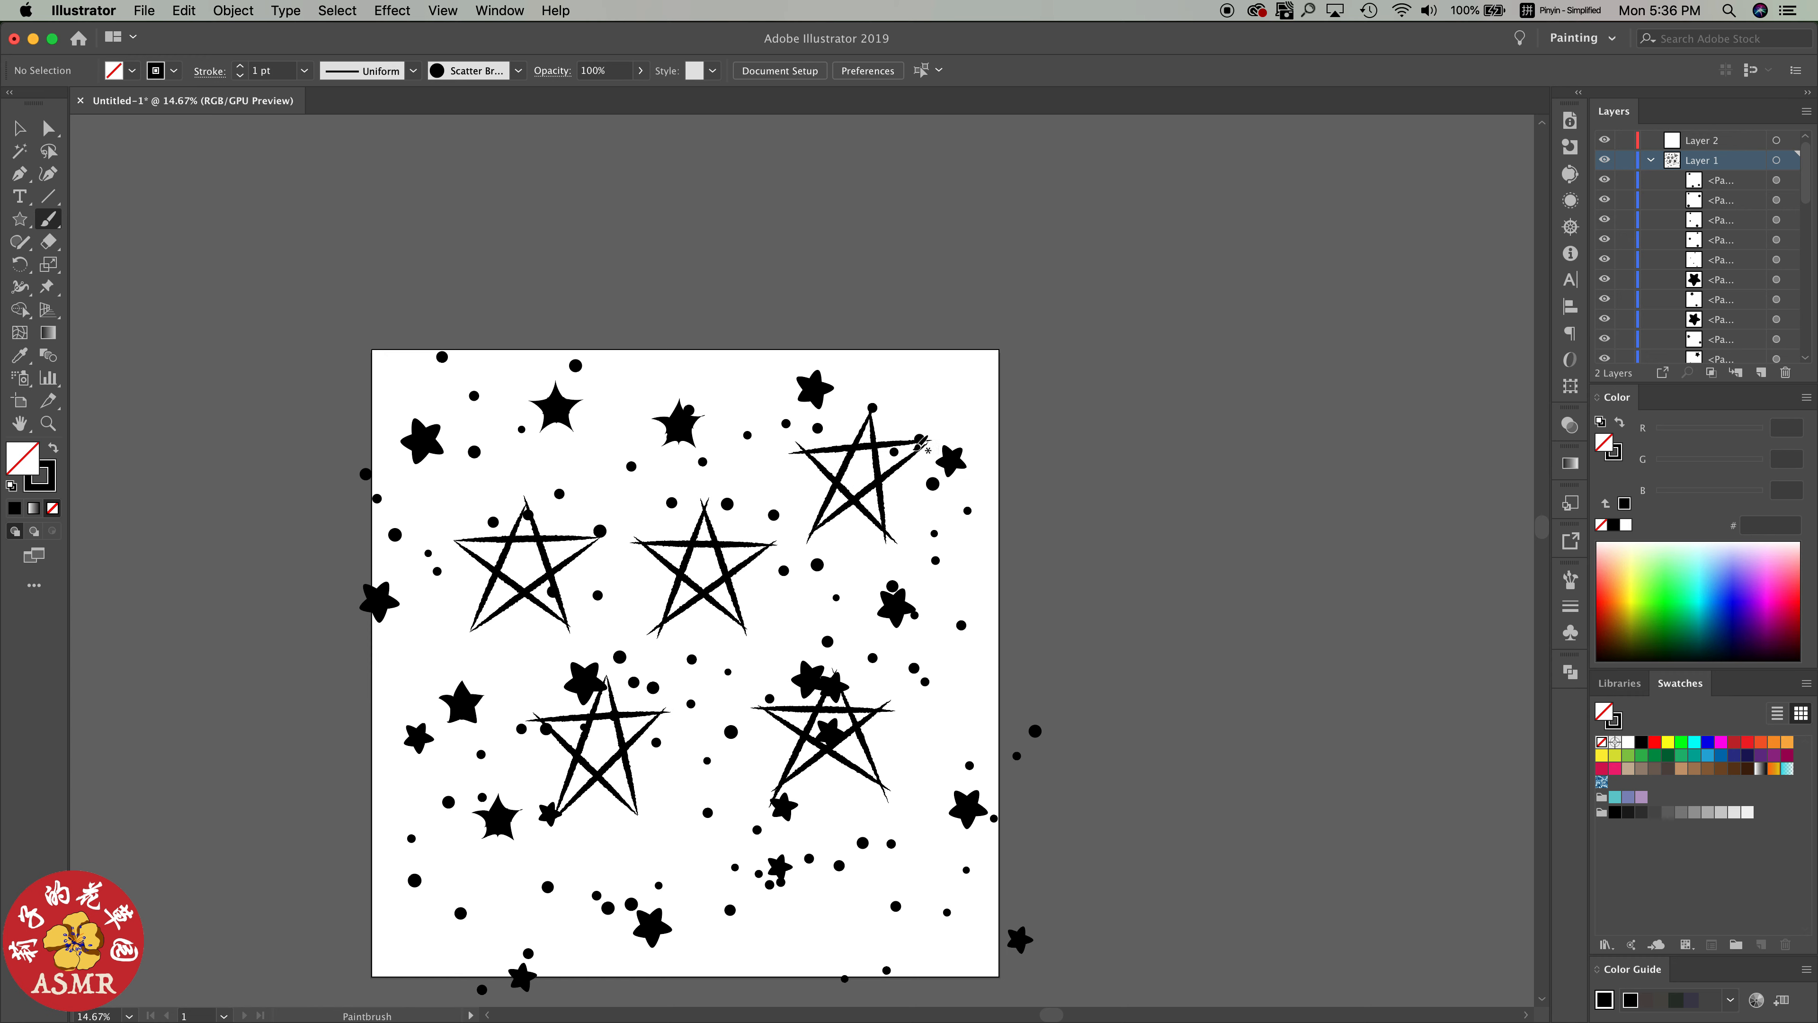
Spread the line stars apart by moving the upper-left one up and the lower-left, lower-right and central ones down
key("v")
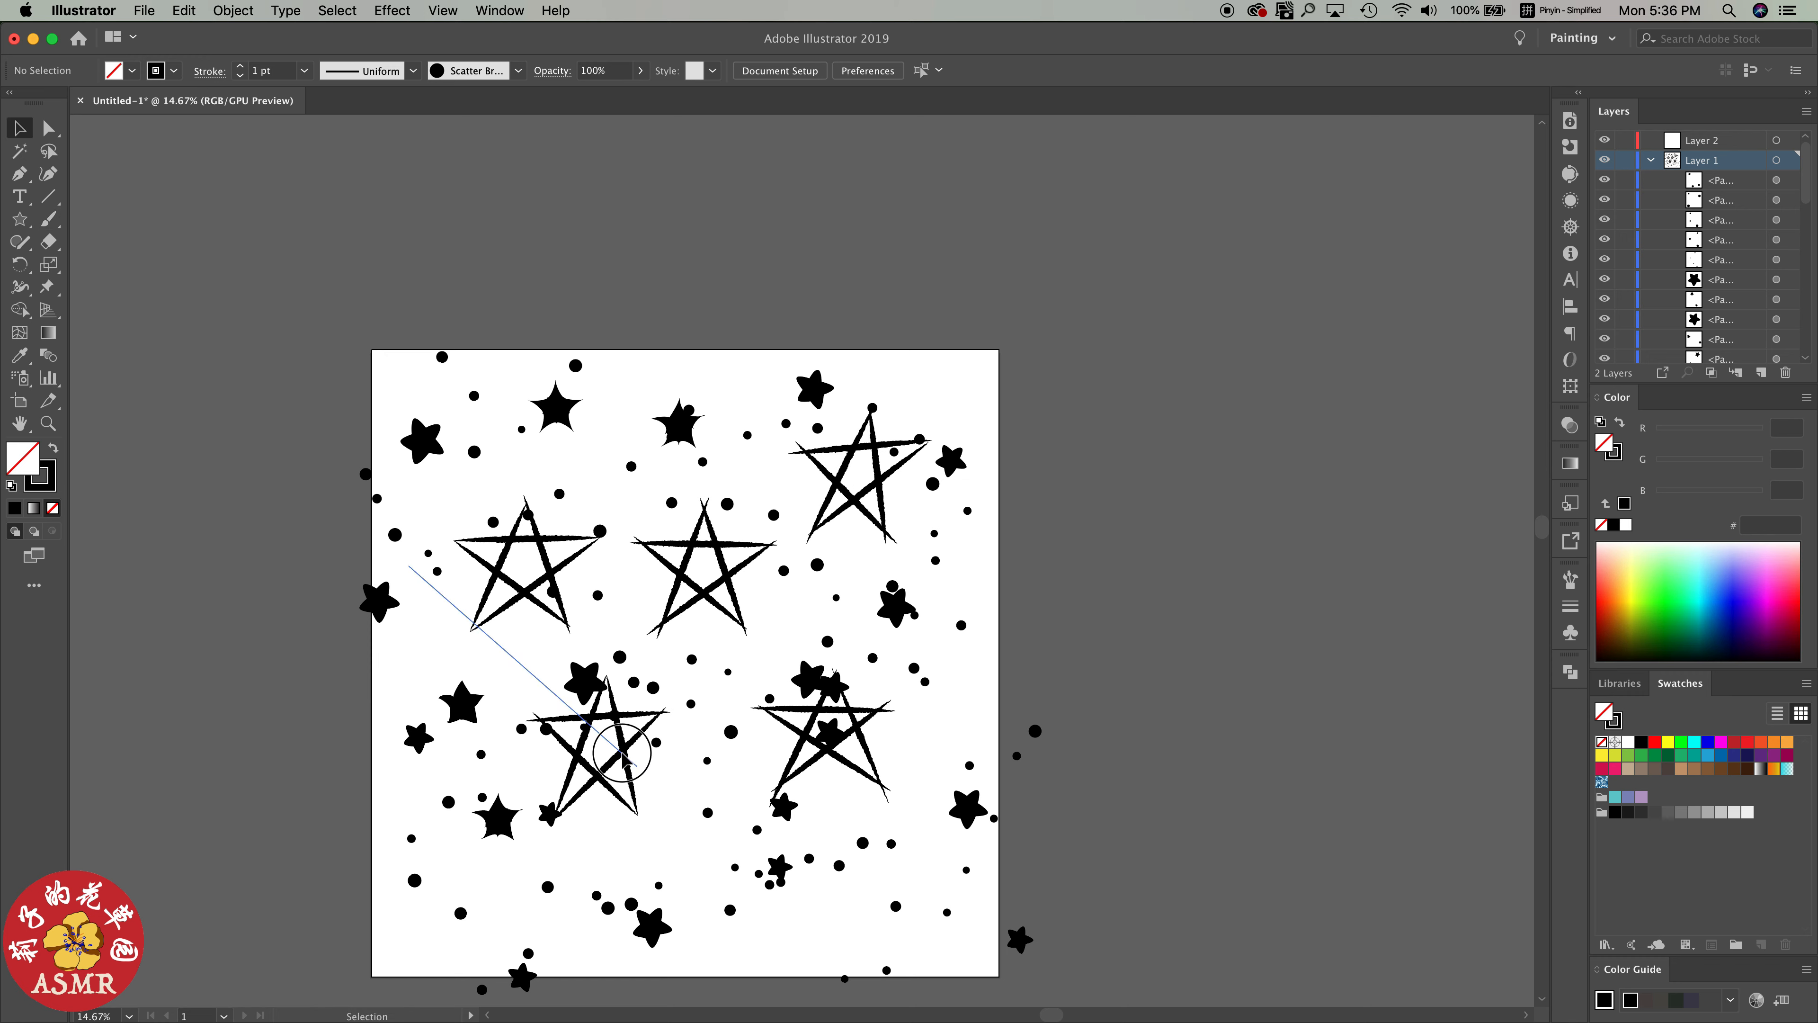
left_click_drag(636, 765, 650, 844)
left_click_drag(527, 588, 523, 506)
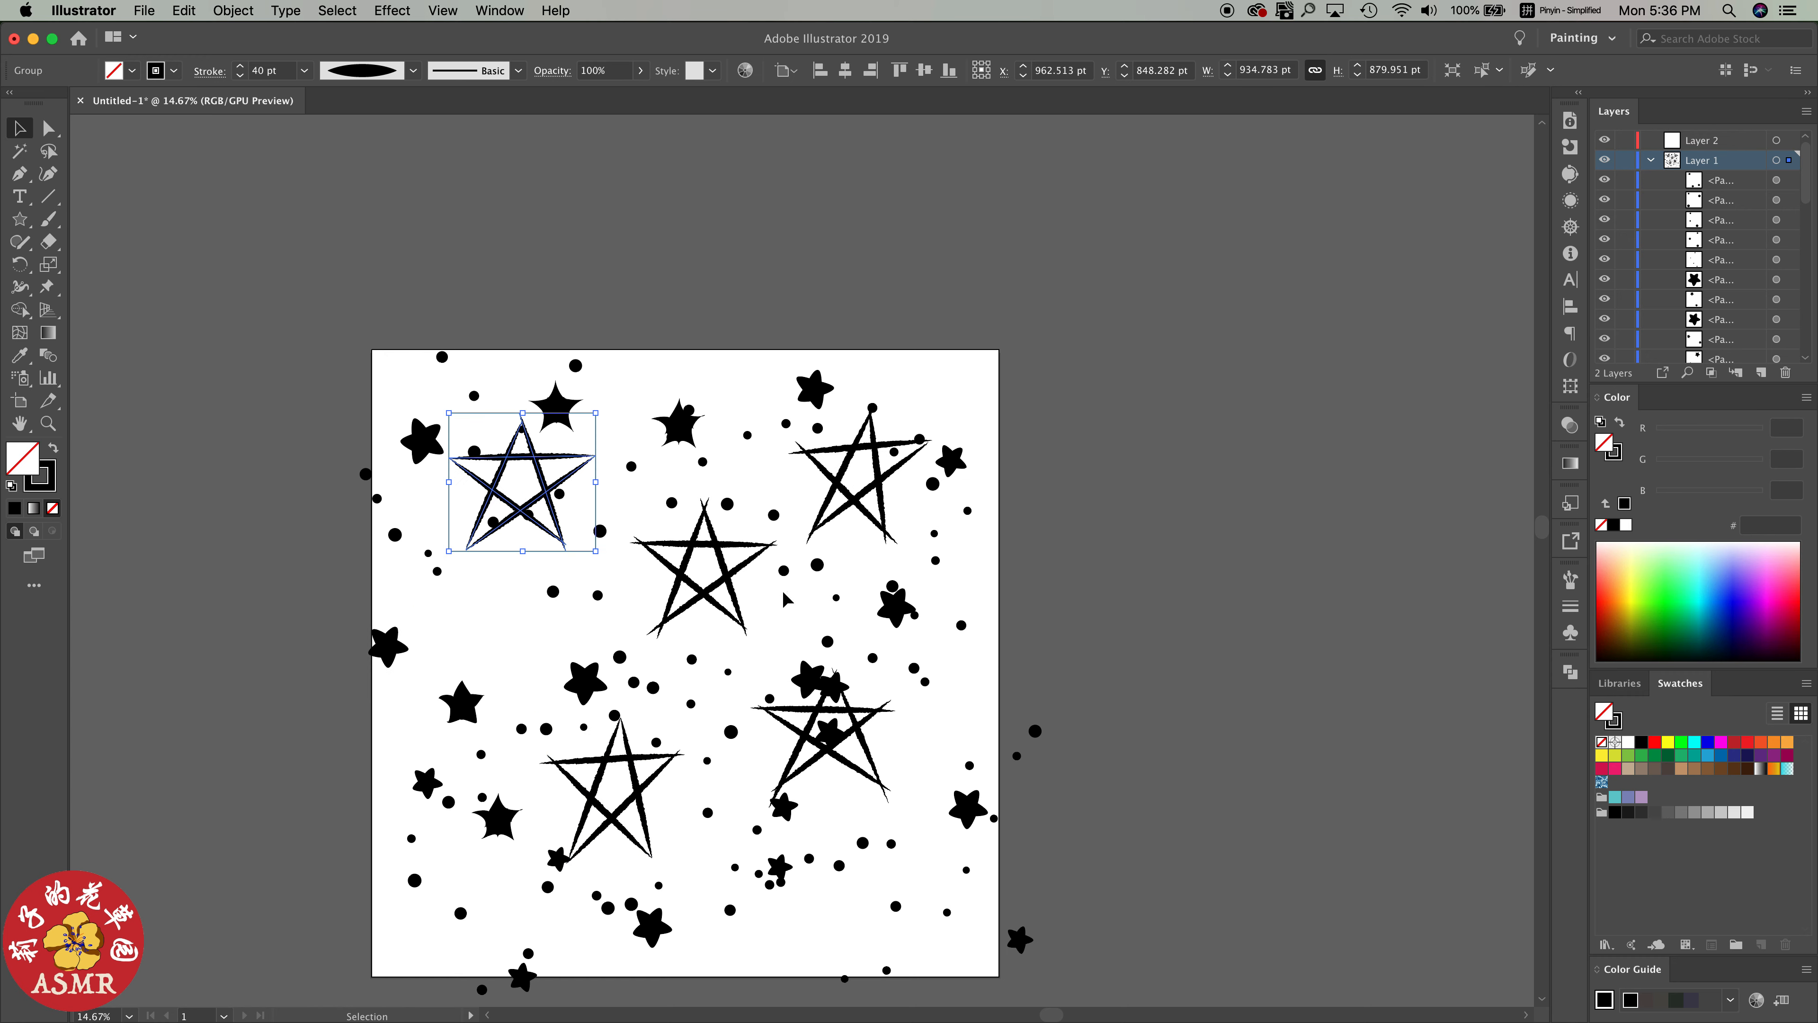
left_click(942, 852)
left_click(923, 806)
left_click_drag(823, 746, 844, 778)
left_click_drag(624, 805, 579, 826)
left_click_drag(721, 583, 724, 622)
Duplicate the lower-right line star to the artboard's top center and move the left and central line stars down
left_click(856, 745)
left_click_drag(856, 745, 691, 411)
left_click_drag(532, 456, 517, 517)
left_click_drag(721, 584, 728, 631)
left_click(753, 455)
left_click(777, 541)
left_click_drag(696, 378, 670, 536)
key("super+z")
Move the small filled star overlapping the top-center line star to the artboard's upper-right area
left_click(748, 449, "shift")
left_click(671, 536)
left_click(686, 427)
left_click_drag(686, 427, 923, 395)
left_click_drag(913, 433, 856, 425)
key("super+z")
Reposition the top-center line star and move the upper-right line star outward across the artboard's right edge
left_click_drag(700, 513, 707, 461)
left_click_drag(691, 514, 705, 446)
left_click_drag(879, 502, 980, 516)
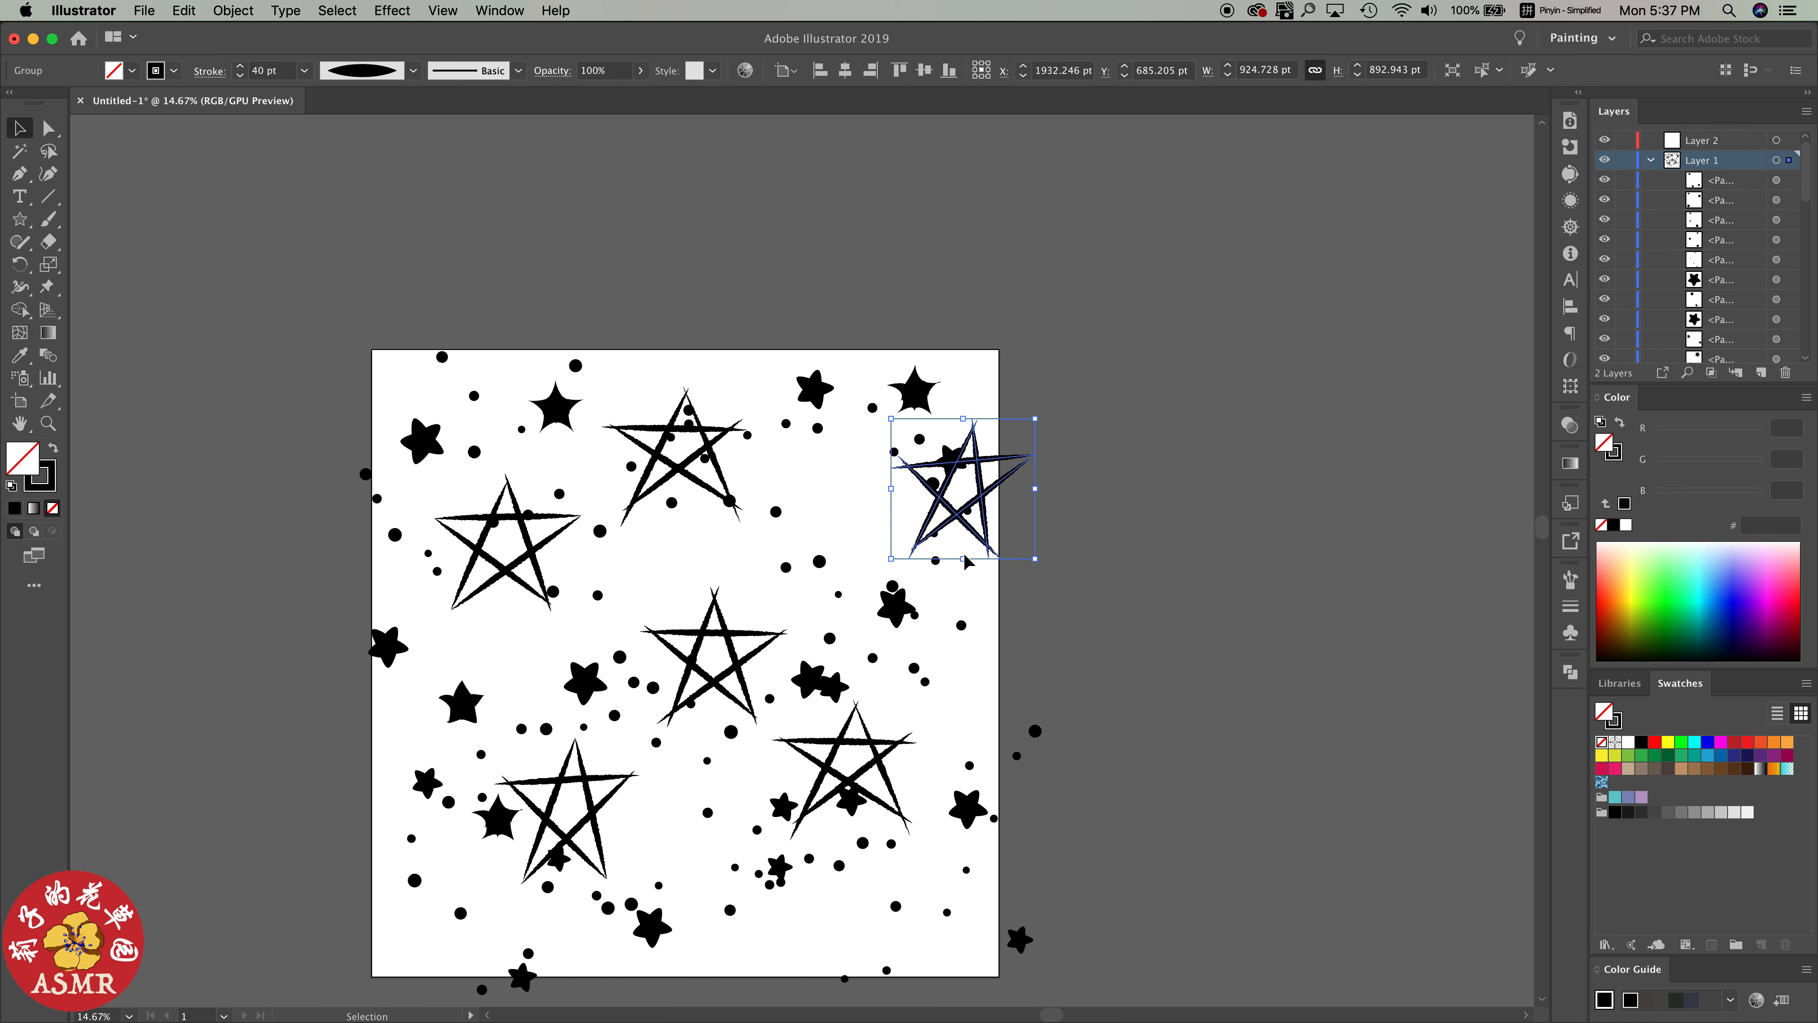
Nudge the small stars near the lower-right edge, lower the left line star and raise the top-center one past the artboard's top edge
left_click_drag(985, 807, 982, 816)
left_click_drag(509, 571, 508, 615)
left_click_drag(681, 471, 705, 372)
double_click(722, 401)
key("super+z")
left_click_drag(604, 346, 706, 384)
left_click(825, 557)
double_click(825, 557)
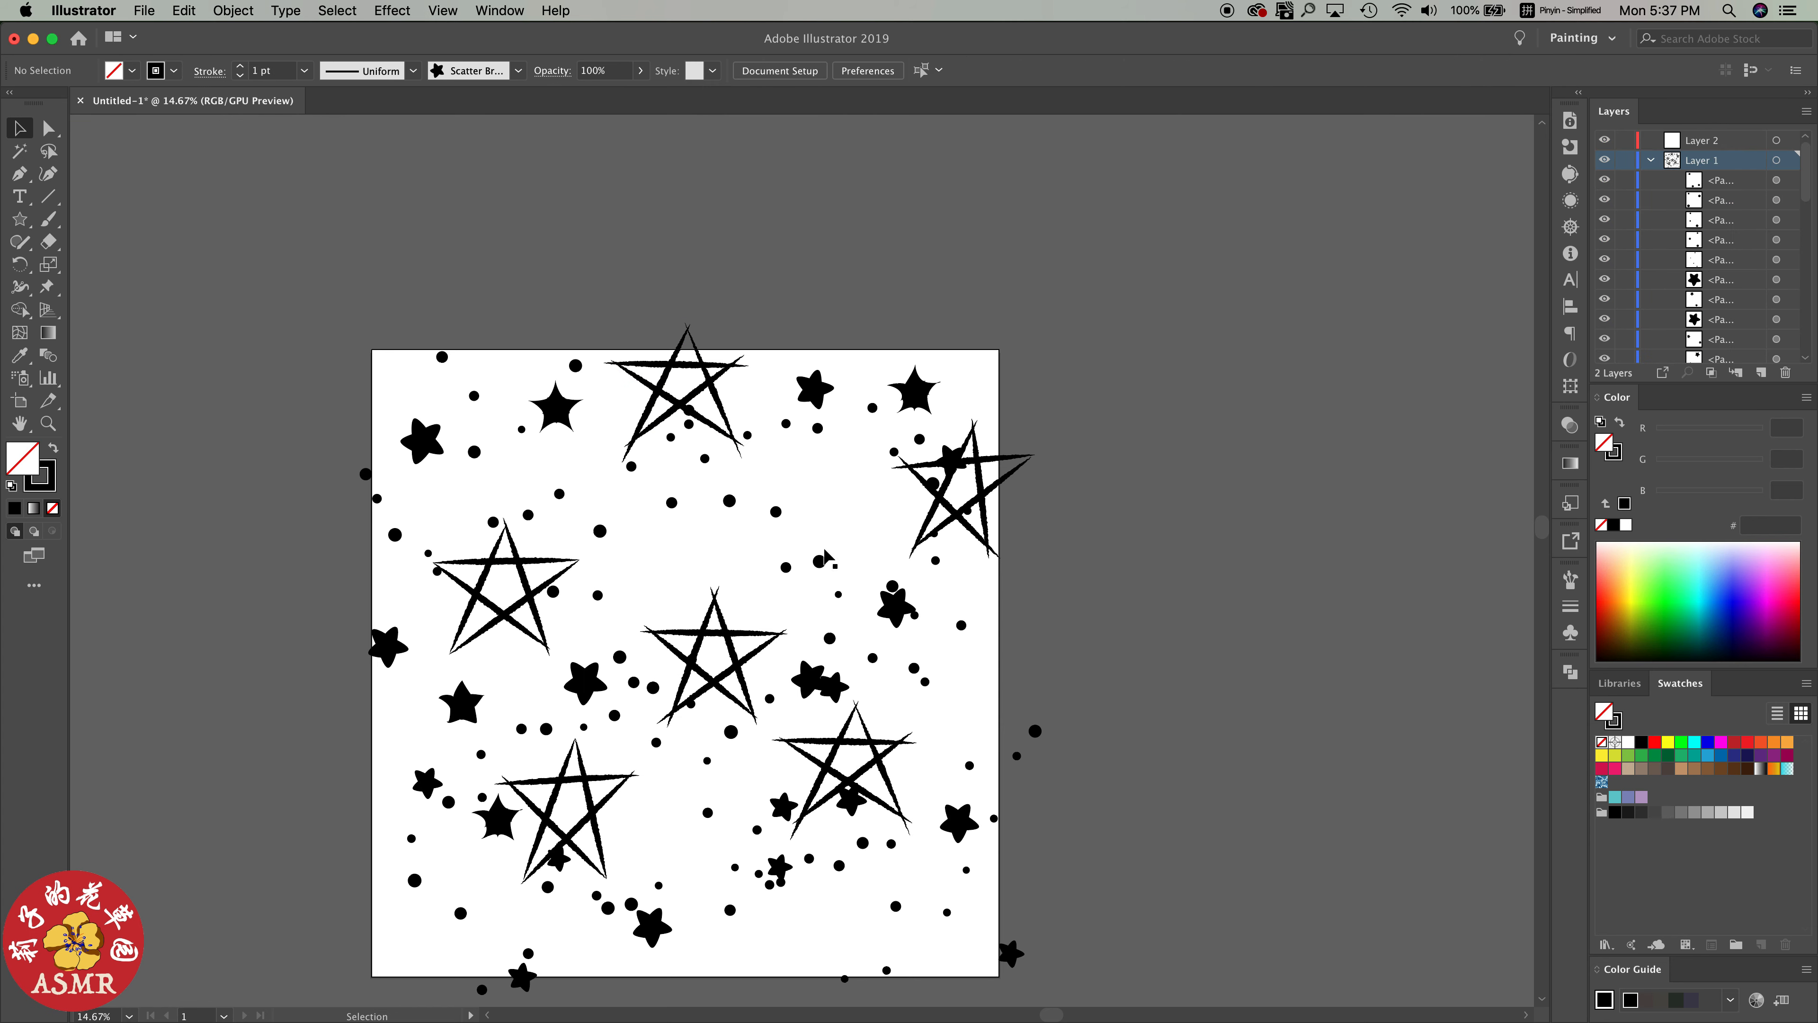
Rebalance the spacing by raising the central line star and lowering the two bottom line stars and the brushed small stars at center right
left_click_drag(705, 637, 712, 602)
left_click_drag(877, 752, 882, 833)
mouse_move(832, 684)
left_mouse_down()
mouse_move(851, 711)
mouse_move(830, 728)
left_mouse_up()
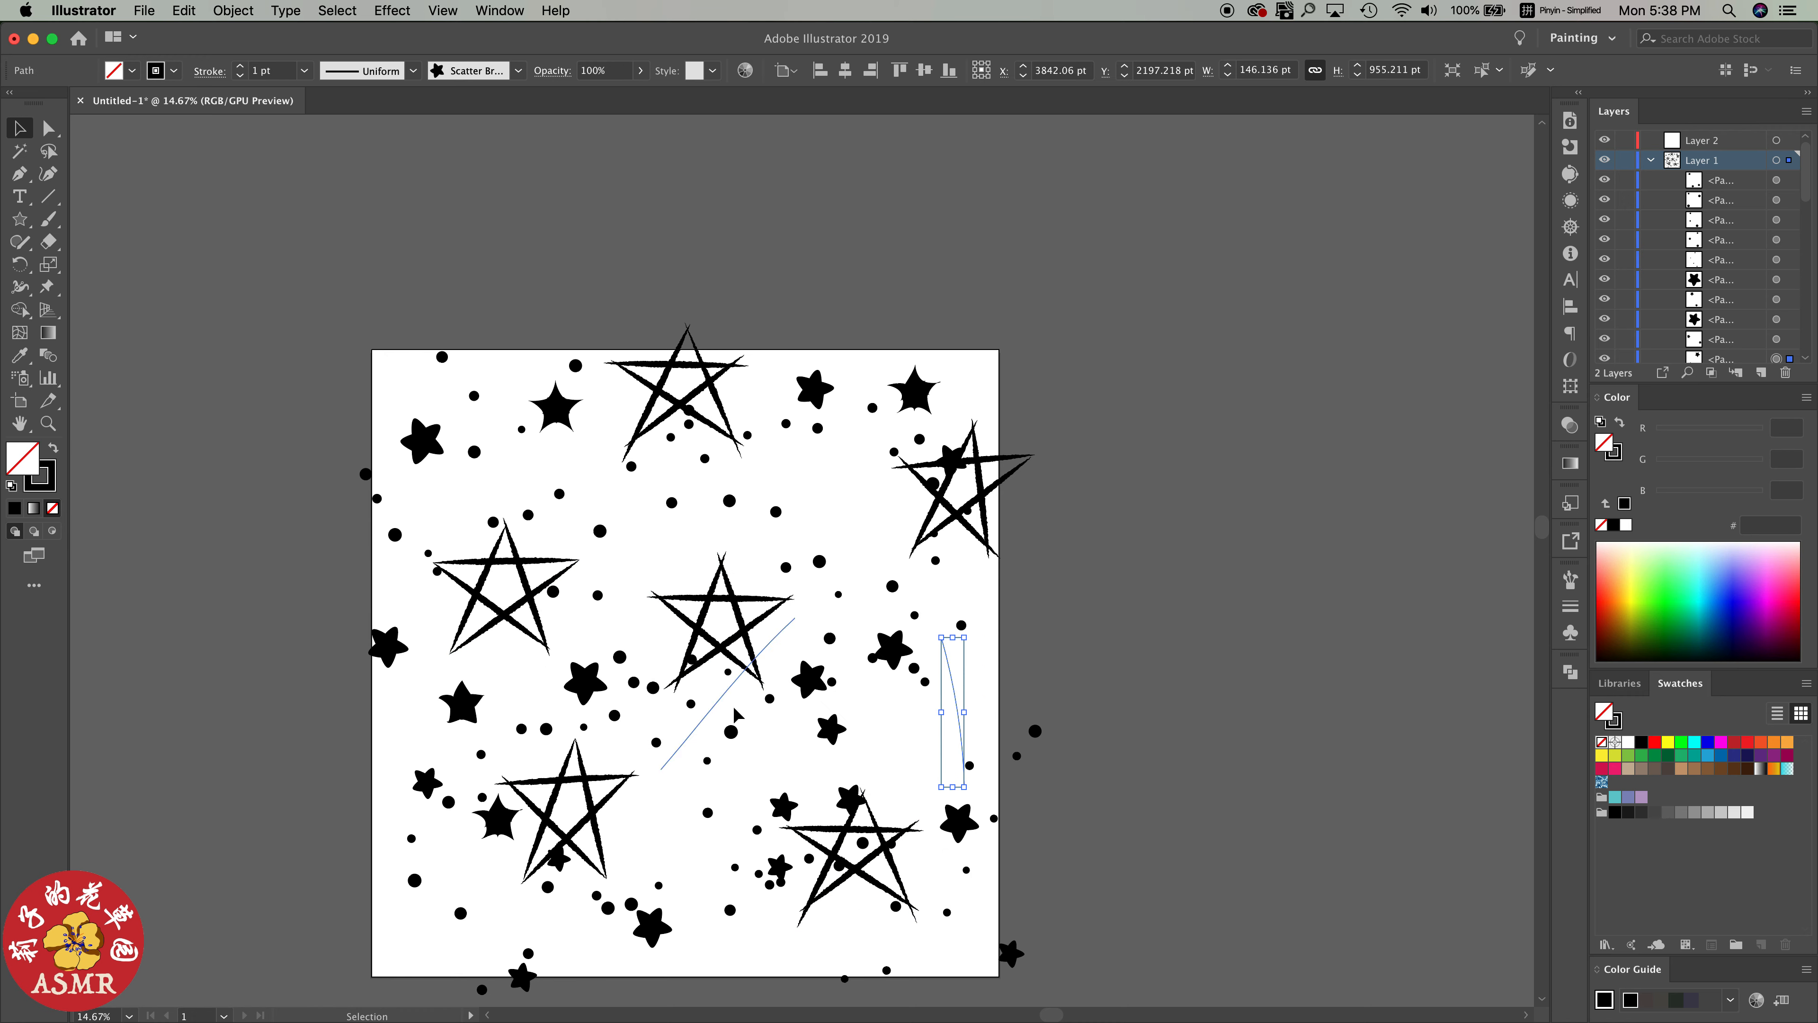
left_click_drag(593, 822, 602, 839)
Move the dots on the left edge inward, the upper-left rounded star up and the neighboring filled star down
left_click_drag(400, 535, 424, 531)
left_click_drag(420, 443, 421, 421)
left_click_drag(557, 420, 560, 462)
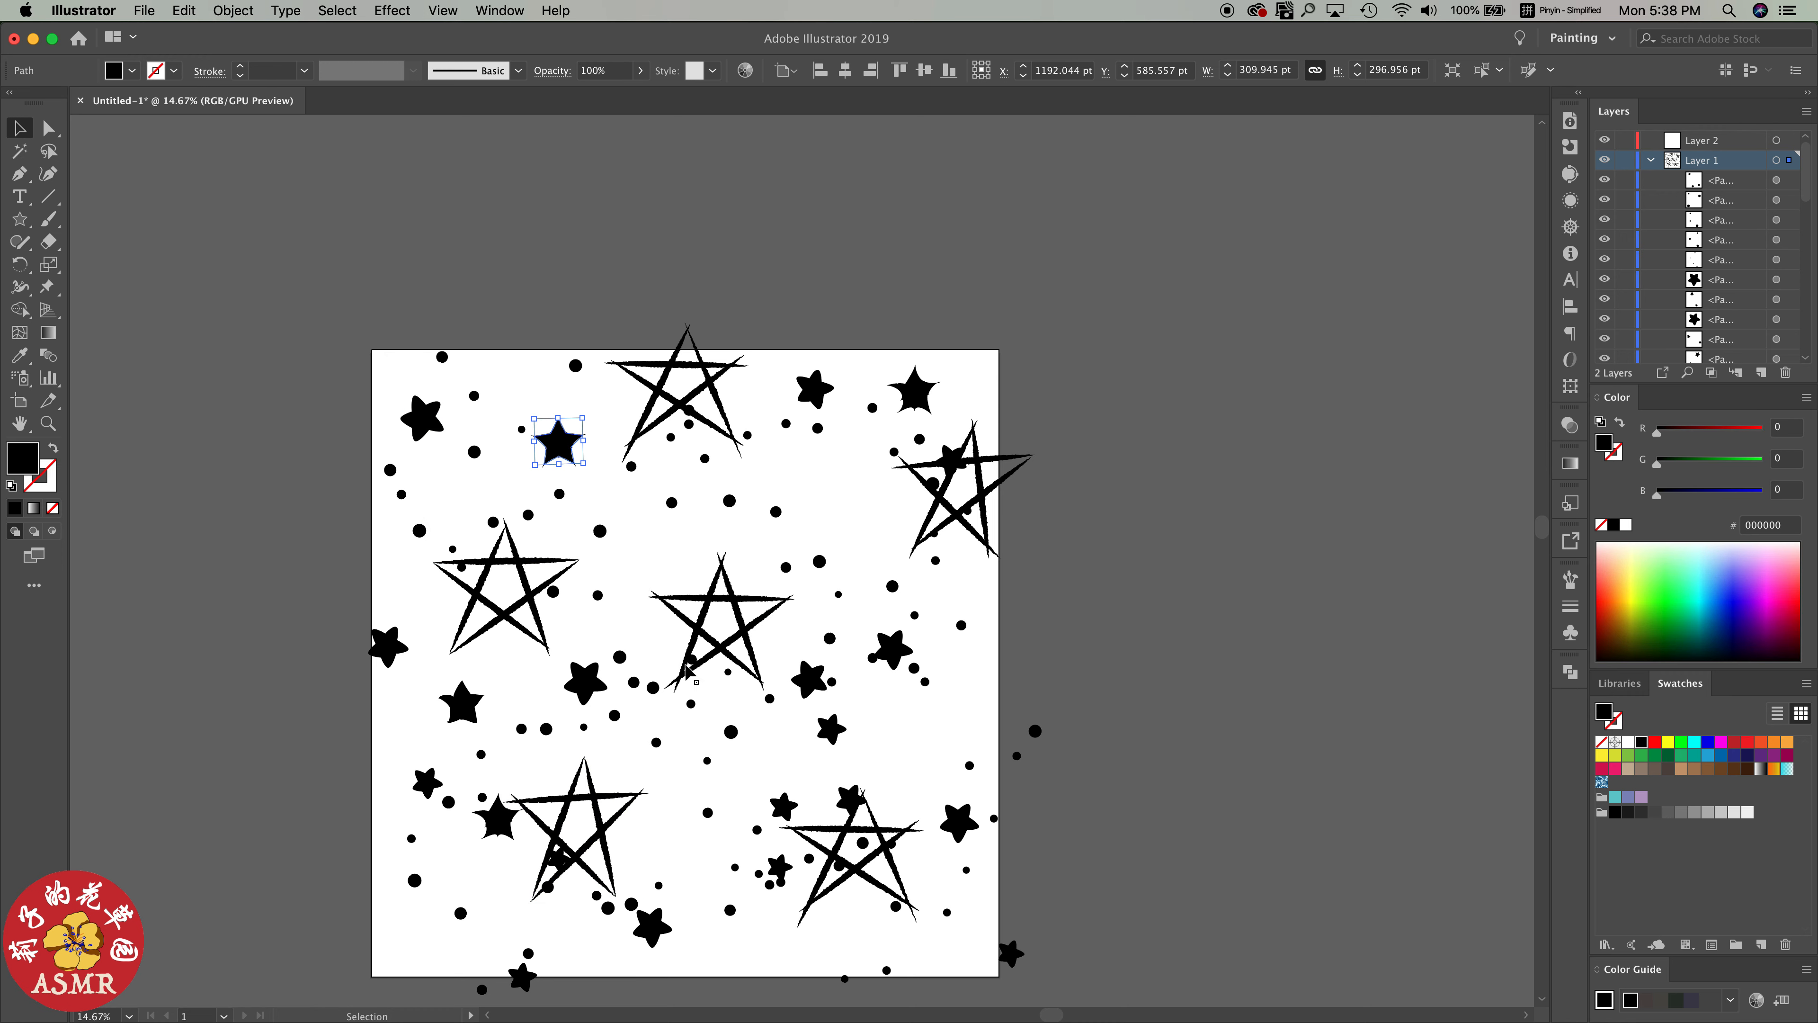
Duplicate the upper-right filled star into the gap above the central line star's right side and scale it to about 251 by 240 pt
left_click(614, 717)
left_click(899, 649)
left_click(816, 390)
left_click(920, 398)
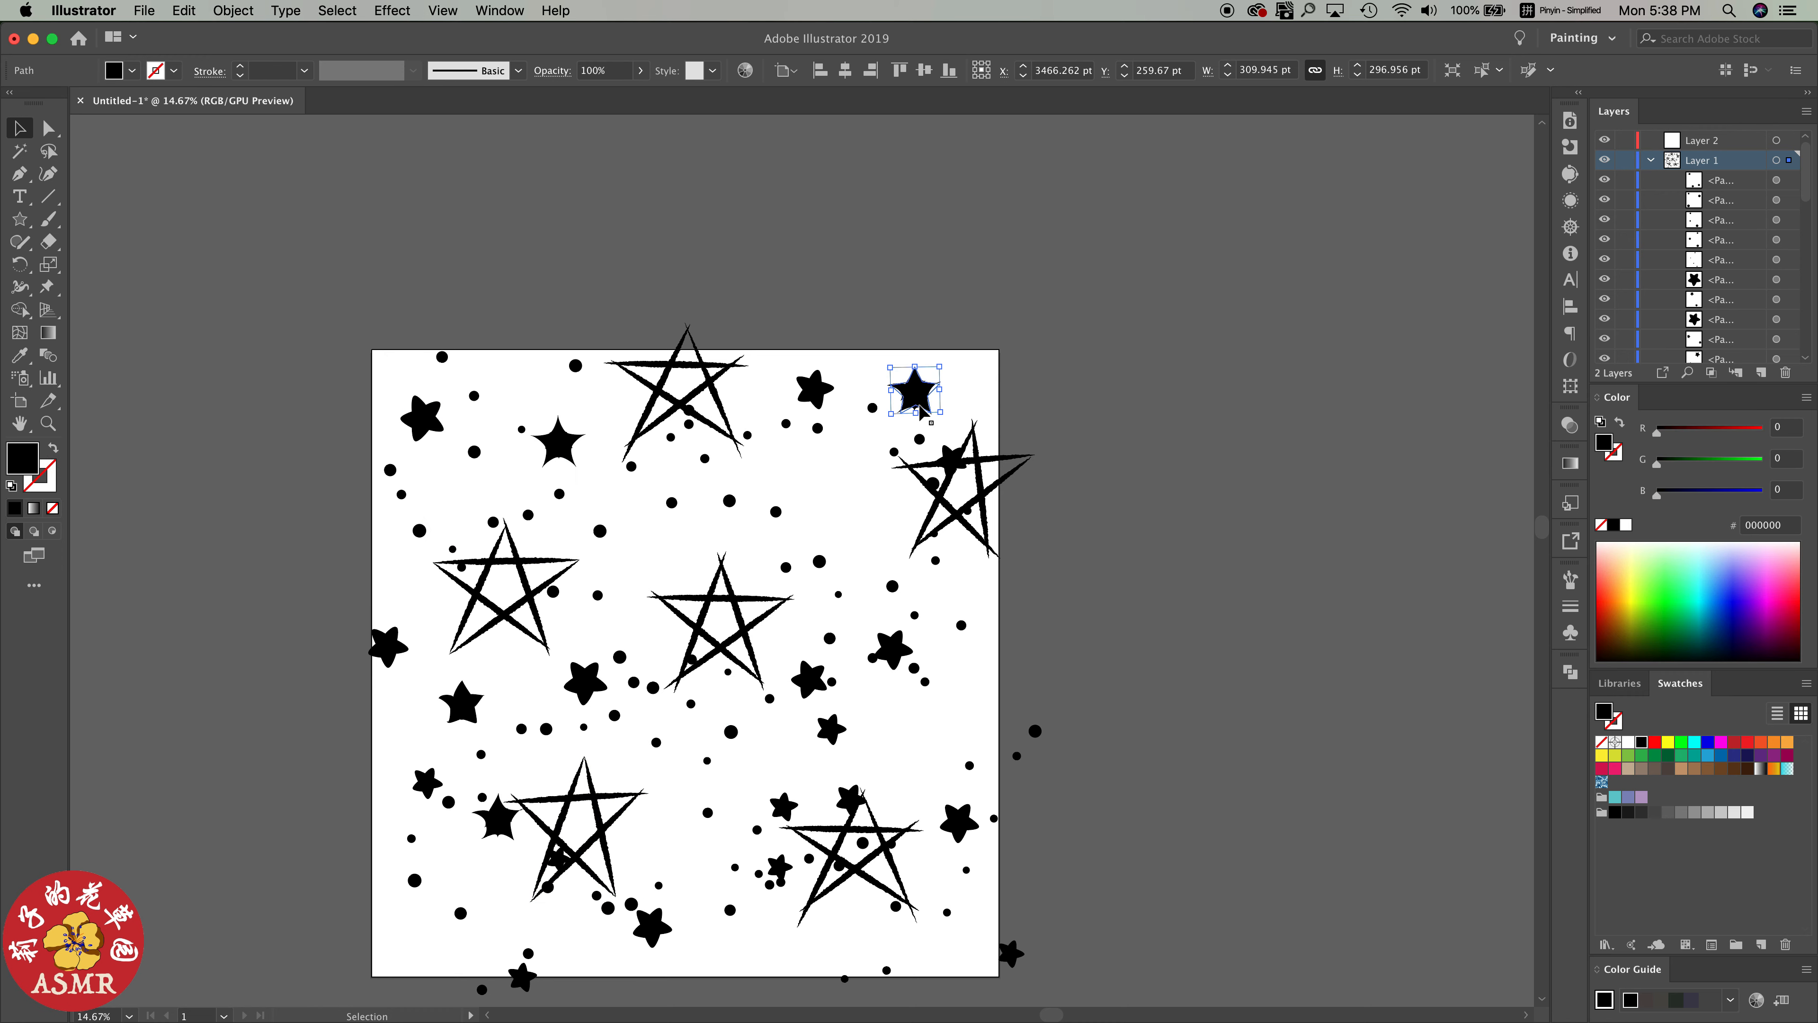
left_click_drag(921, 398, 852, 519)
left_click_drag(834, 503, 834, 522)
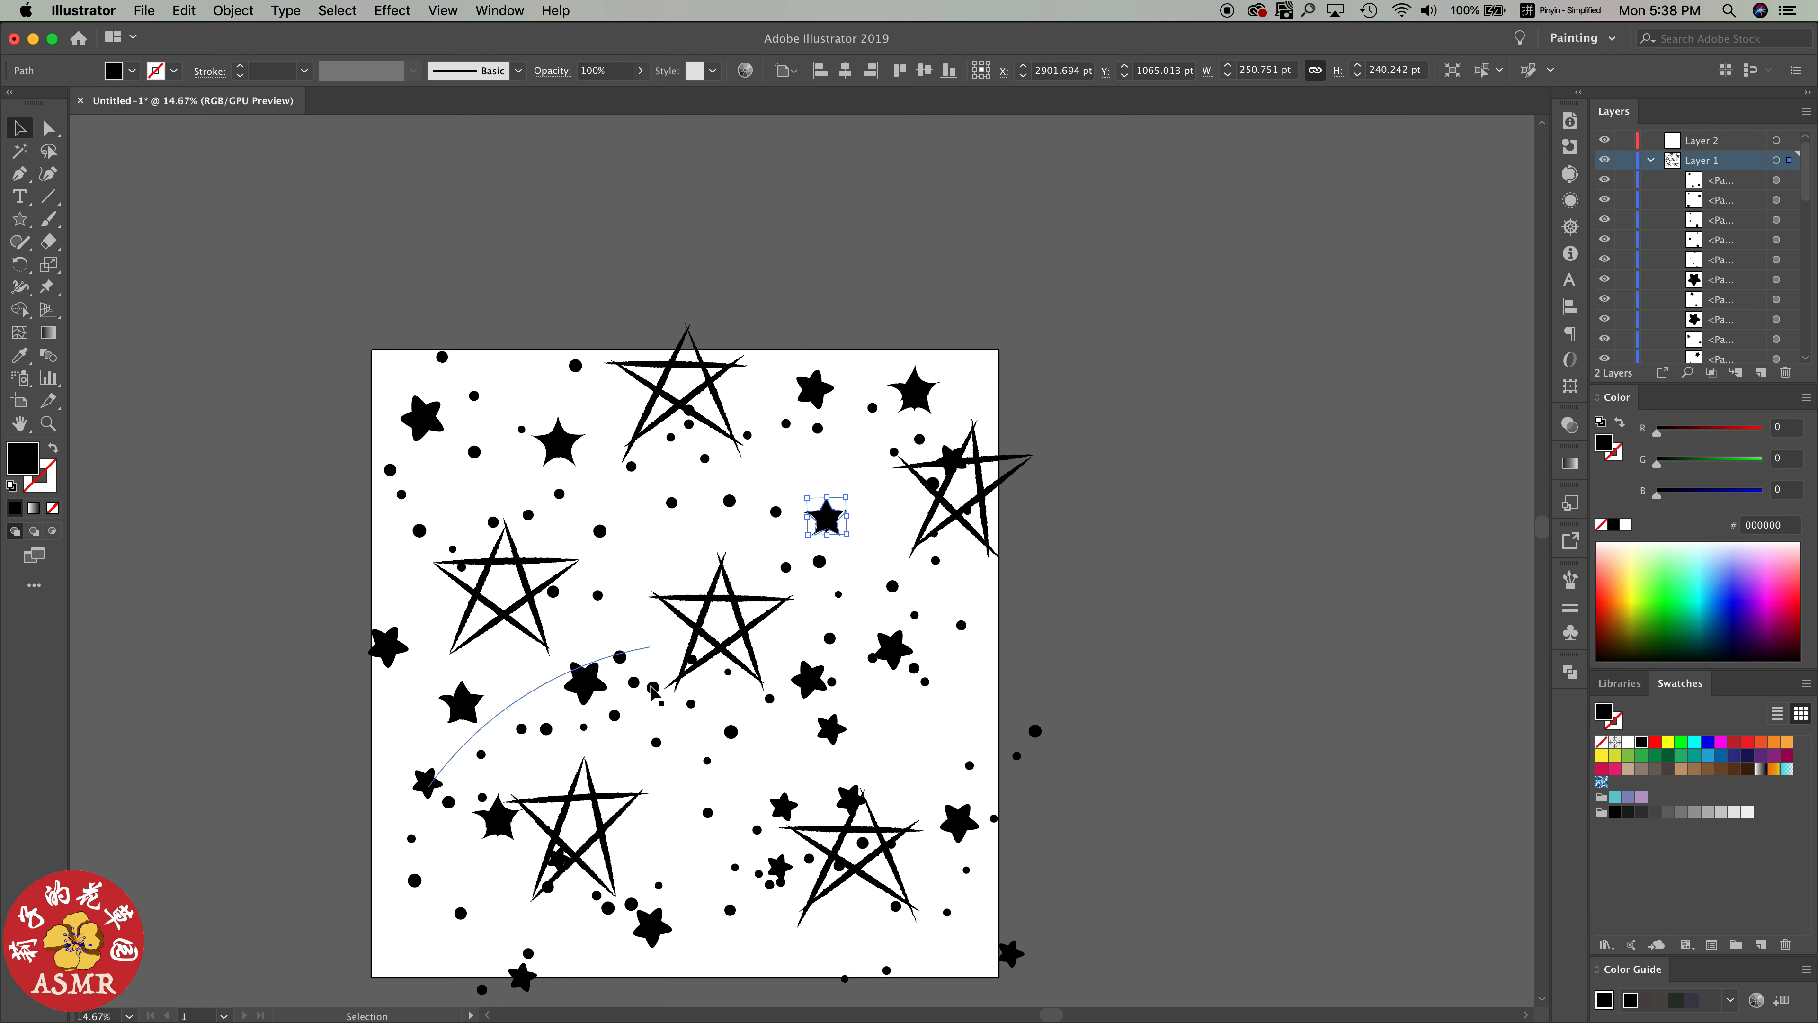
Undo the nudge of the dots left of the central line star and lower the dots near the artboard's right edge
left_click_drag(618, 653, 616, 587)
key("super+z")
left_click(909, 680)
left_click_drag(961, 626, 963, 669)
scroll(1005, 752, "right", 1)
scroll(1010, 757, "down", 2)
Move the dot trails around the upper-left filled star upward, letting two dots pass the artboard's top edge
left_click(593, 367)
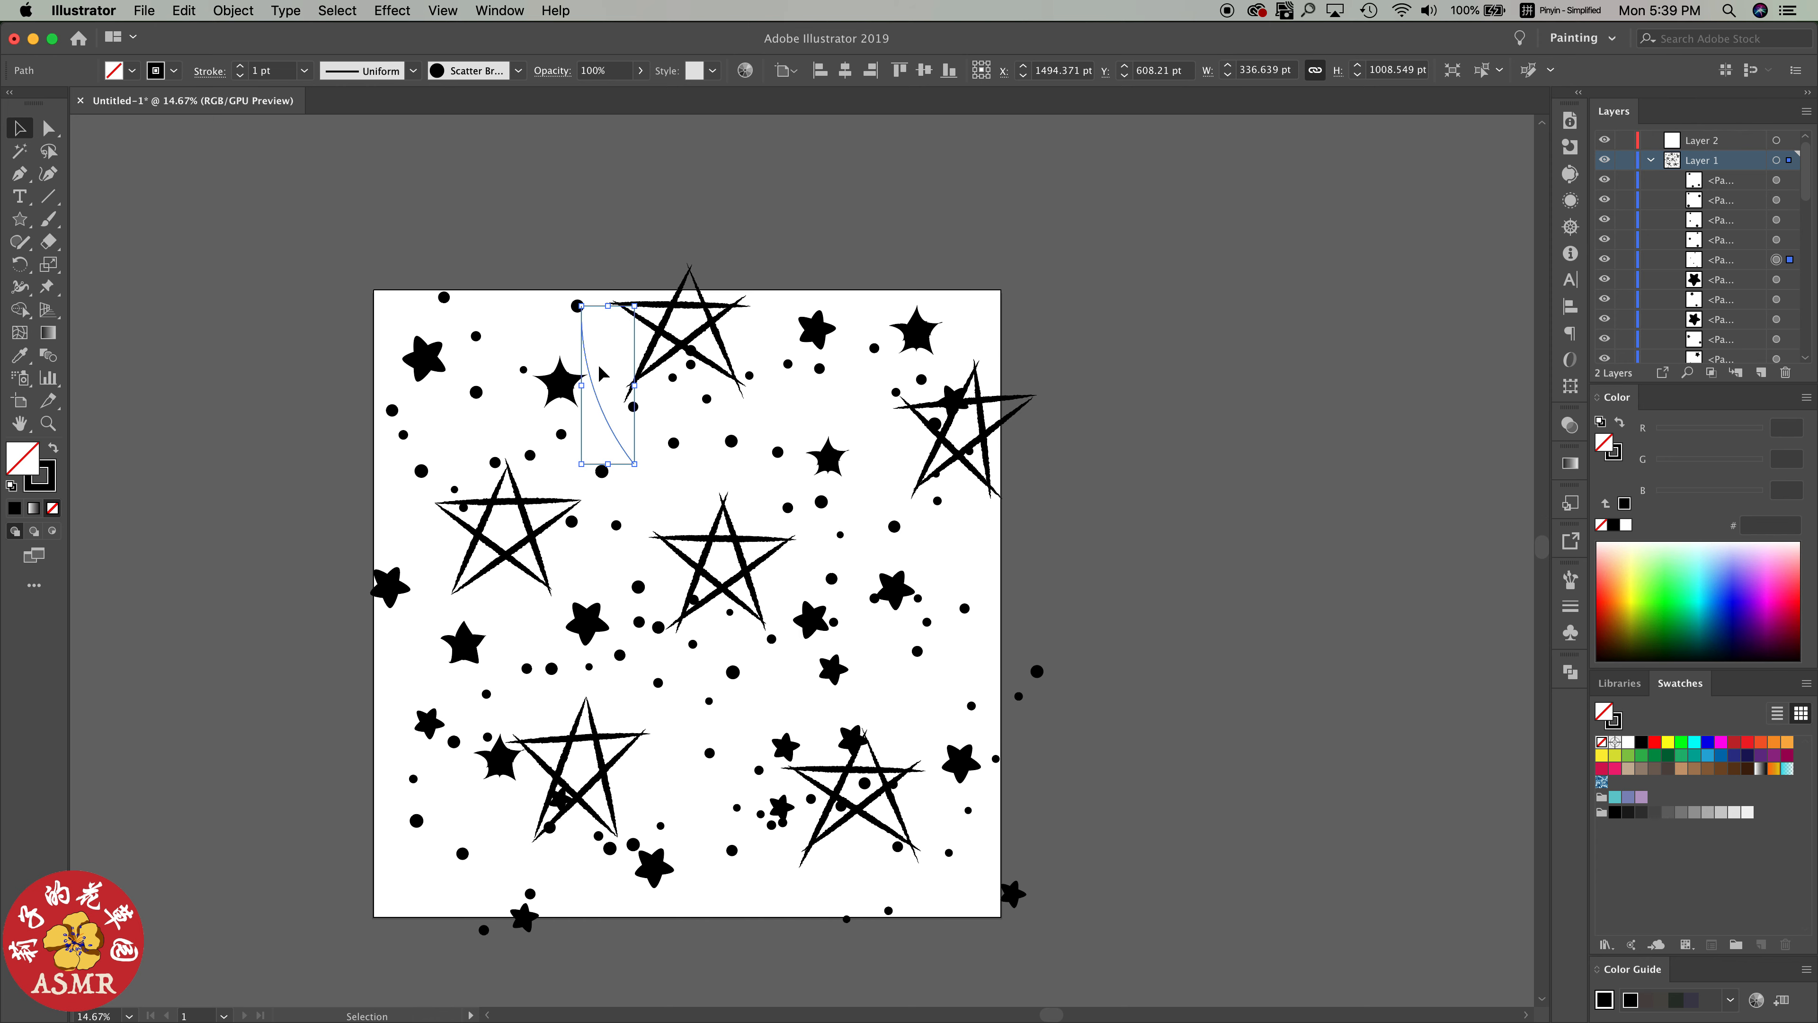
left_click_drag(620, 451, 622, 419)
left_click_drag(441, 334, 446, 322)
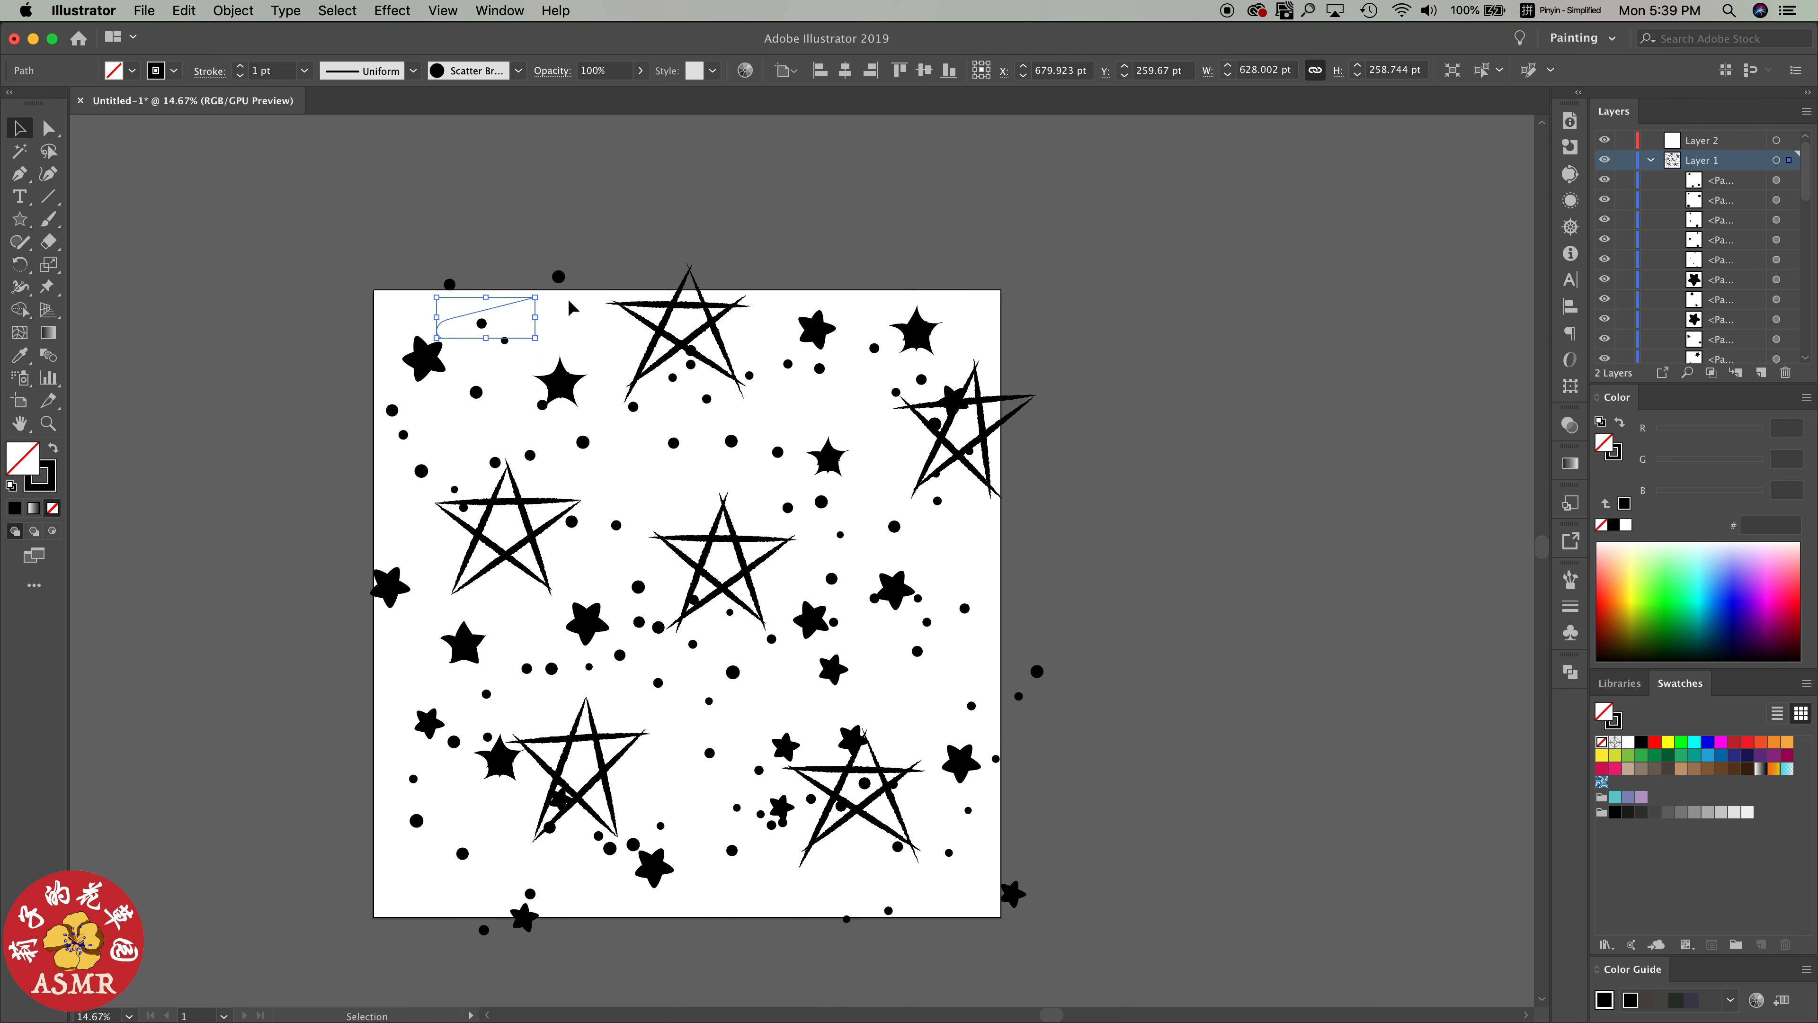
Raise the upper-right brushed stars to the artboard's top edge and shift the dots near the right edge up and outward
left_click_drag(817, 329, 814, 304)
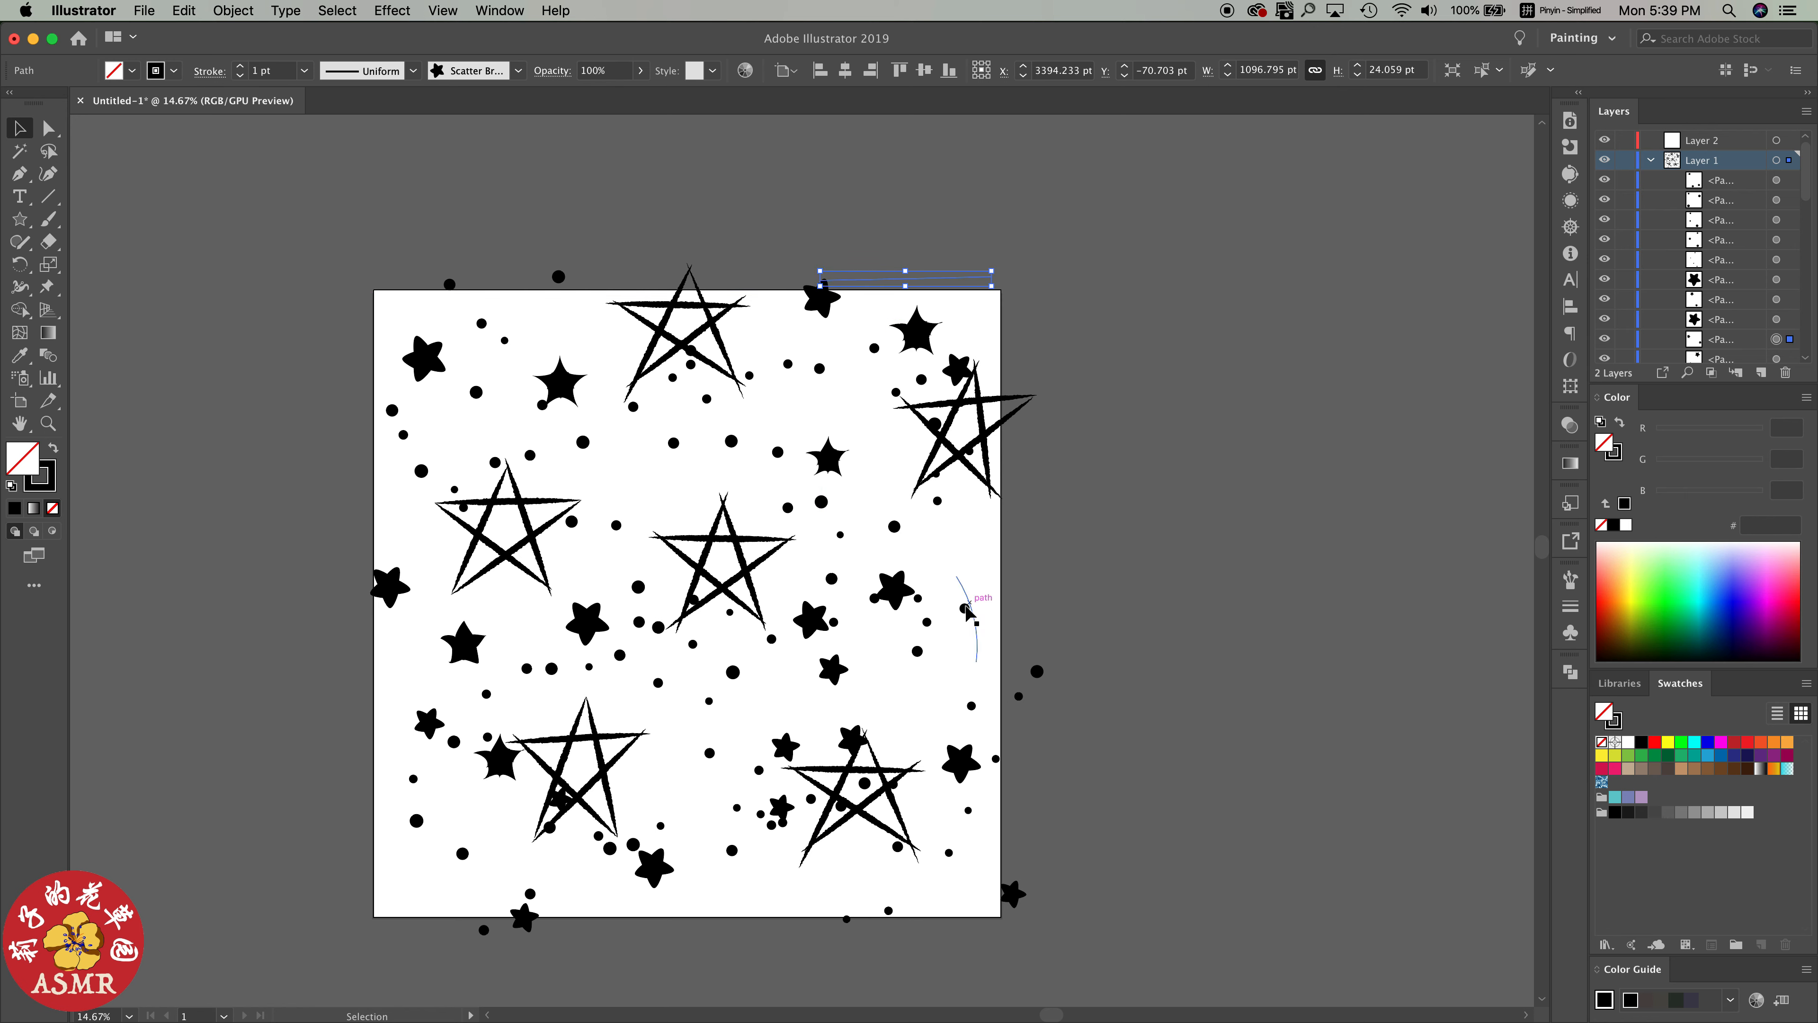
left_click_drag(967, 610, 997, 595)
left_click(1075, 601)
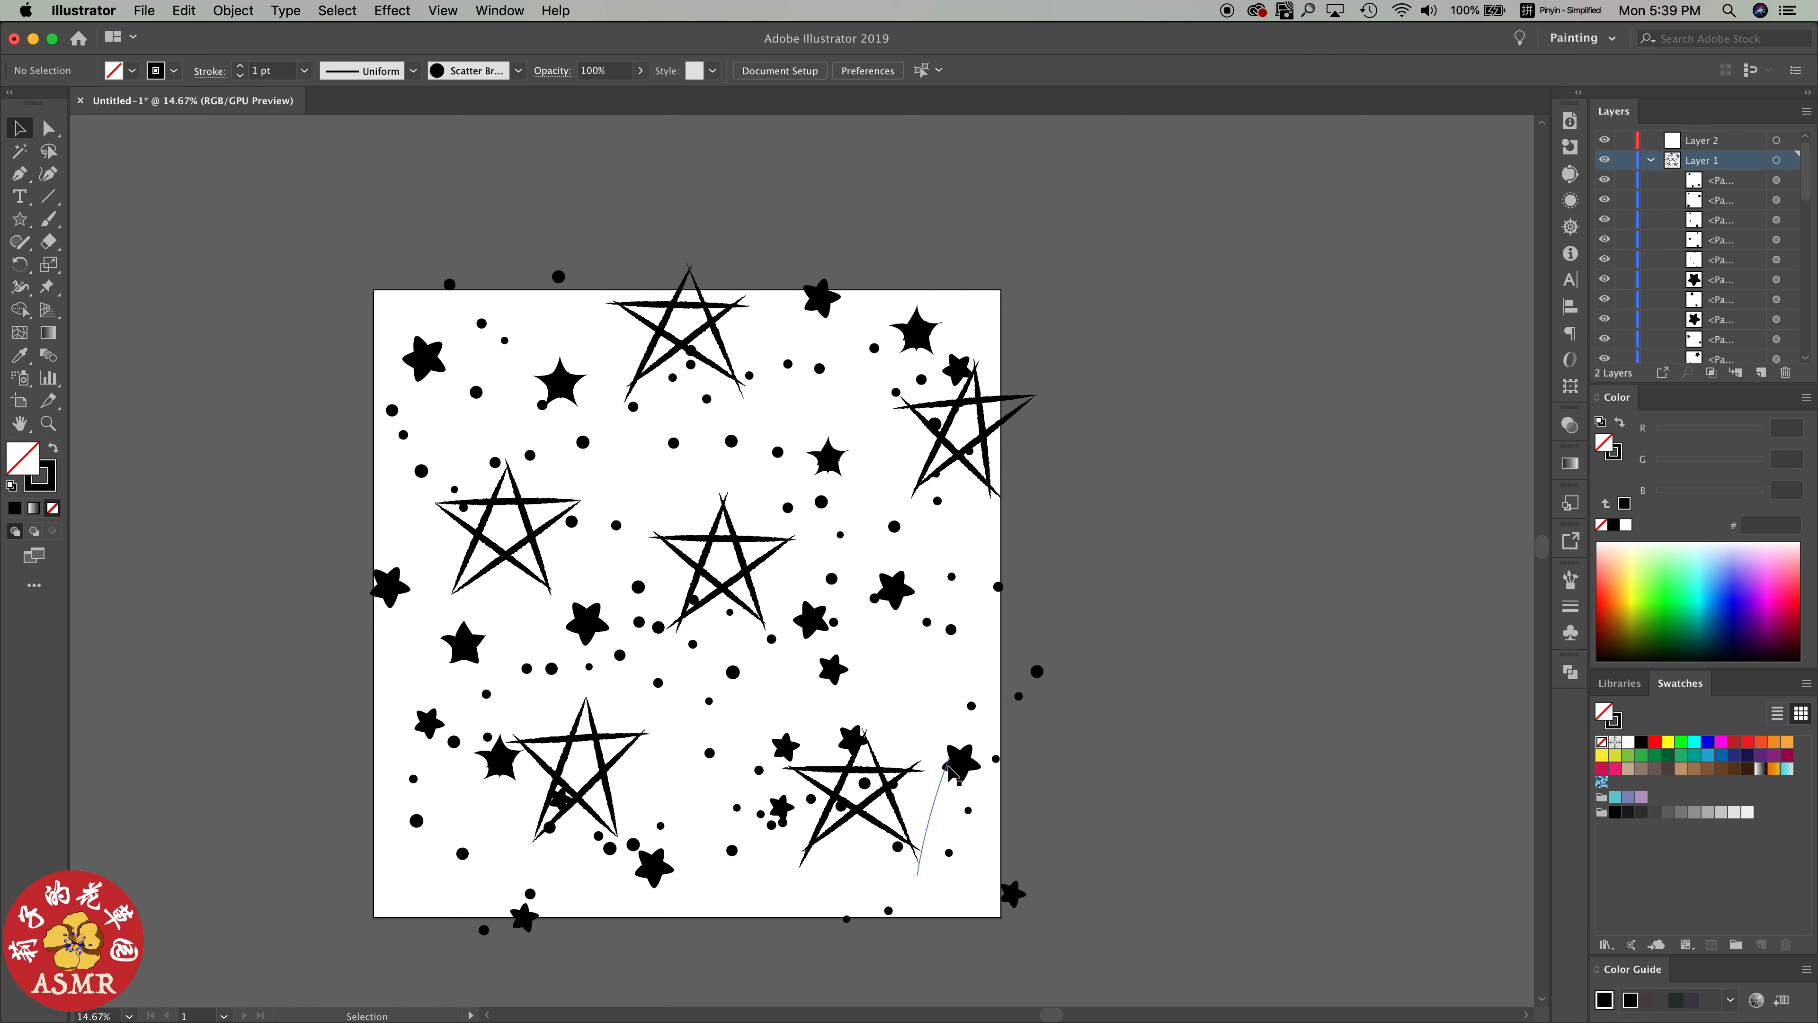
Nudge the two lower-right brushed stars slightly right and lift the dots along the bottom edge
left_click_drag(949, 768, 955, 772)
left_click_drag(1018, 887, 1024, 886)
left_click(892, 911)
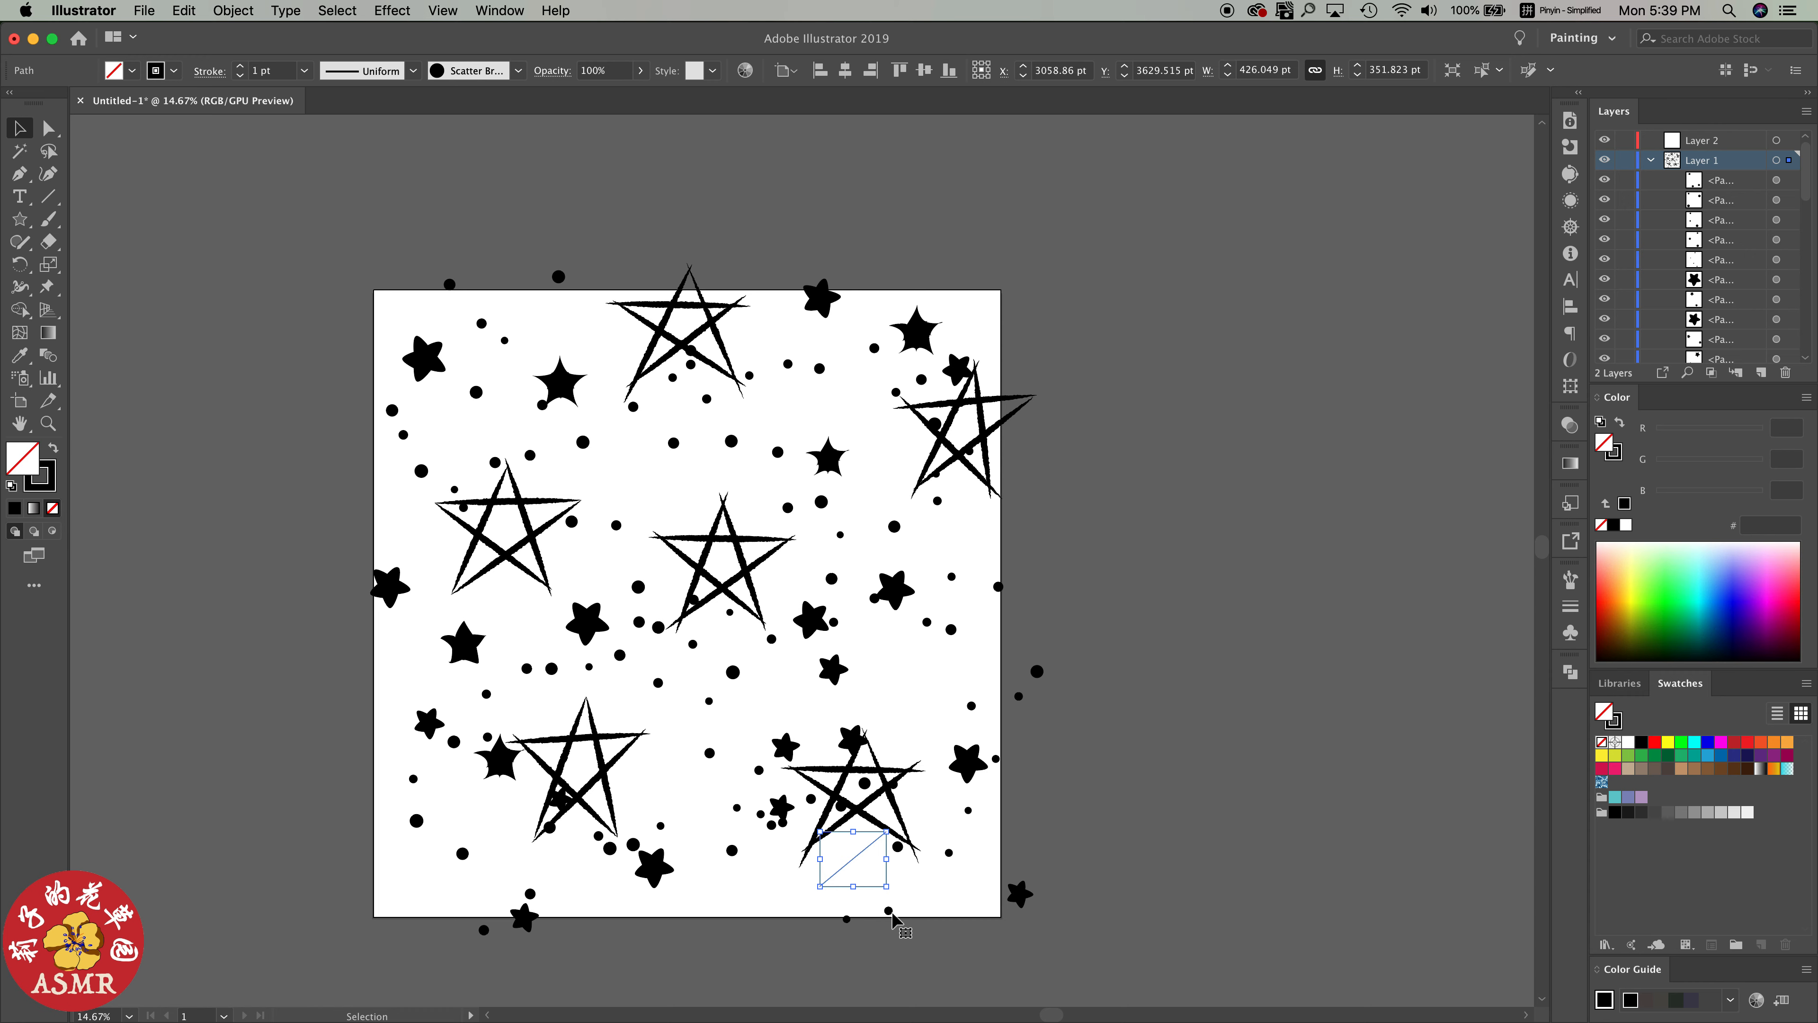
left_click_drag(891, 912, 886, 905)
Raise the dot trail running between the two bottom line stars
left_click(782, 822)
left_click_drag(782, 822, 784, 792)
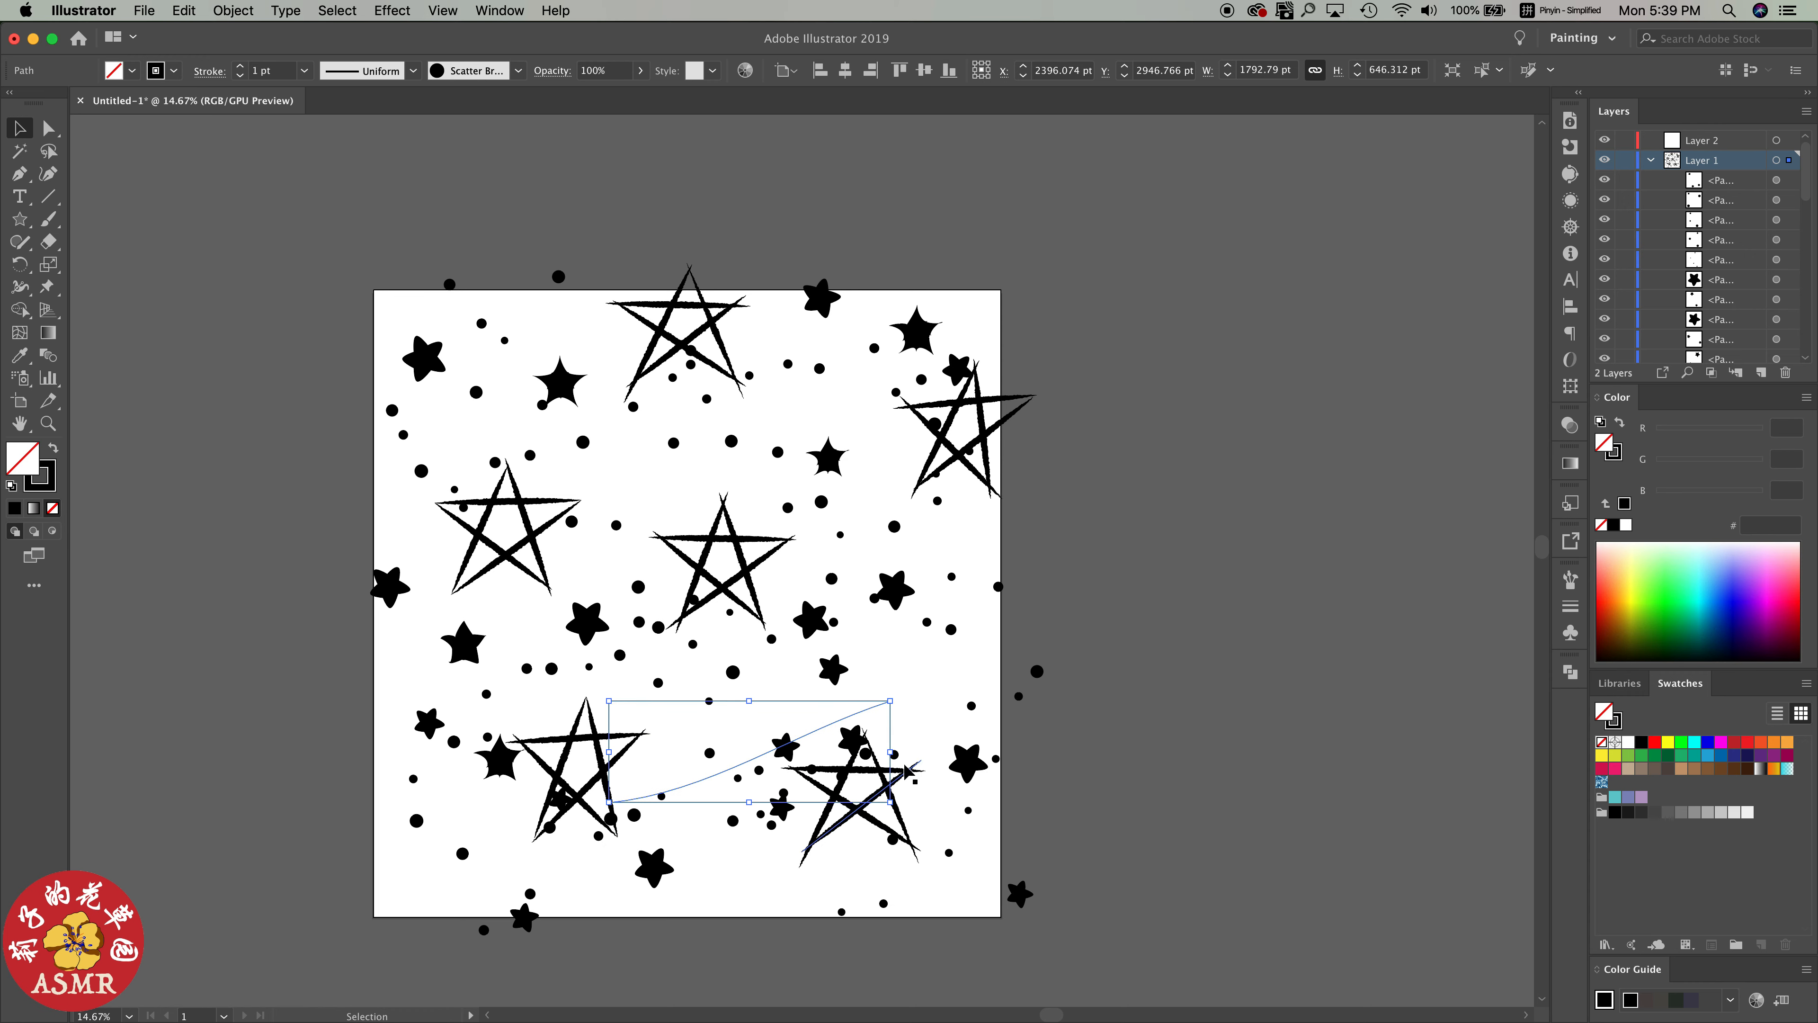
left_click_drag(873, 707, 880, 693)
Move the brushed stars around the lower-left line star down and right, and spread the two lower-left filled stars into the gaps
left_click(559, 676)
left_click_drag(560, 801, 564, 856)
left_click_drag(571, 857, 590, 858)
left_click_drag(499, 776, 502, 836)
left_click_drag(464, 655, 552, 686)
Shift the center-right brushed star right, the top-right brushed stars up, and the dots beside the upper-right line star left
left_click(898, 584)
left_click_drag(898, 583, 908, 587)
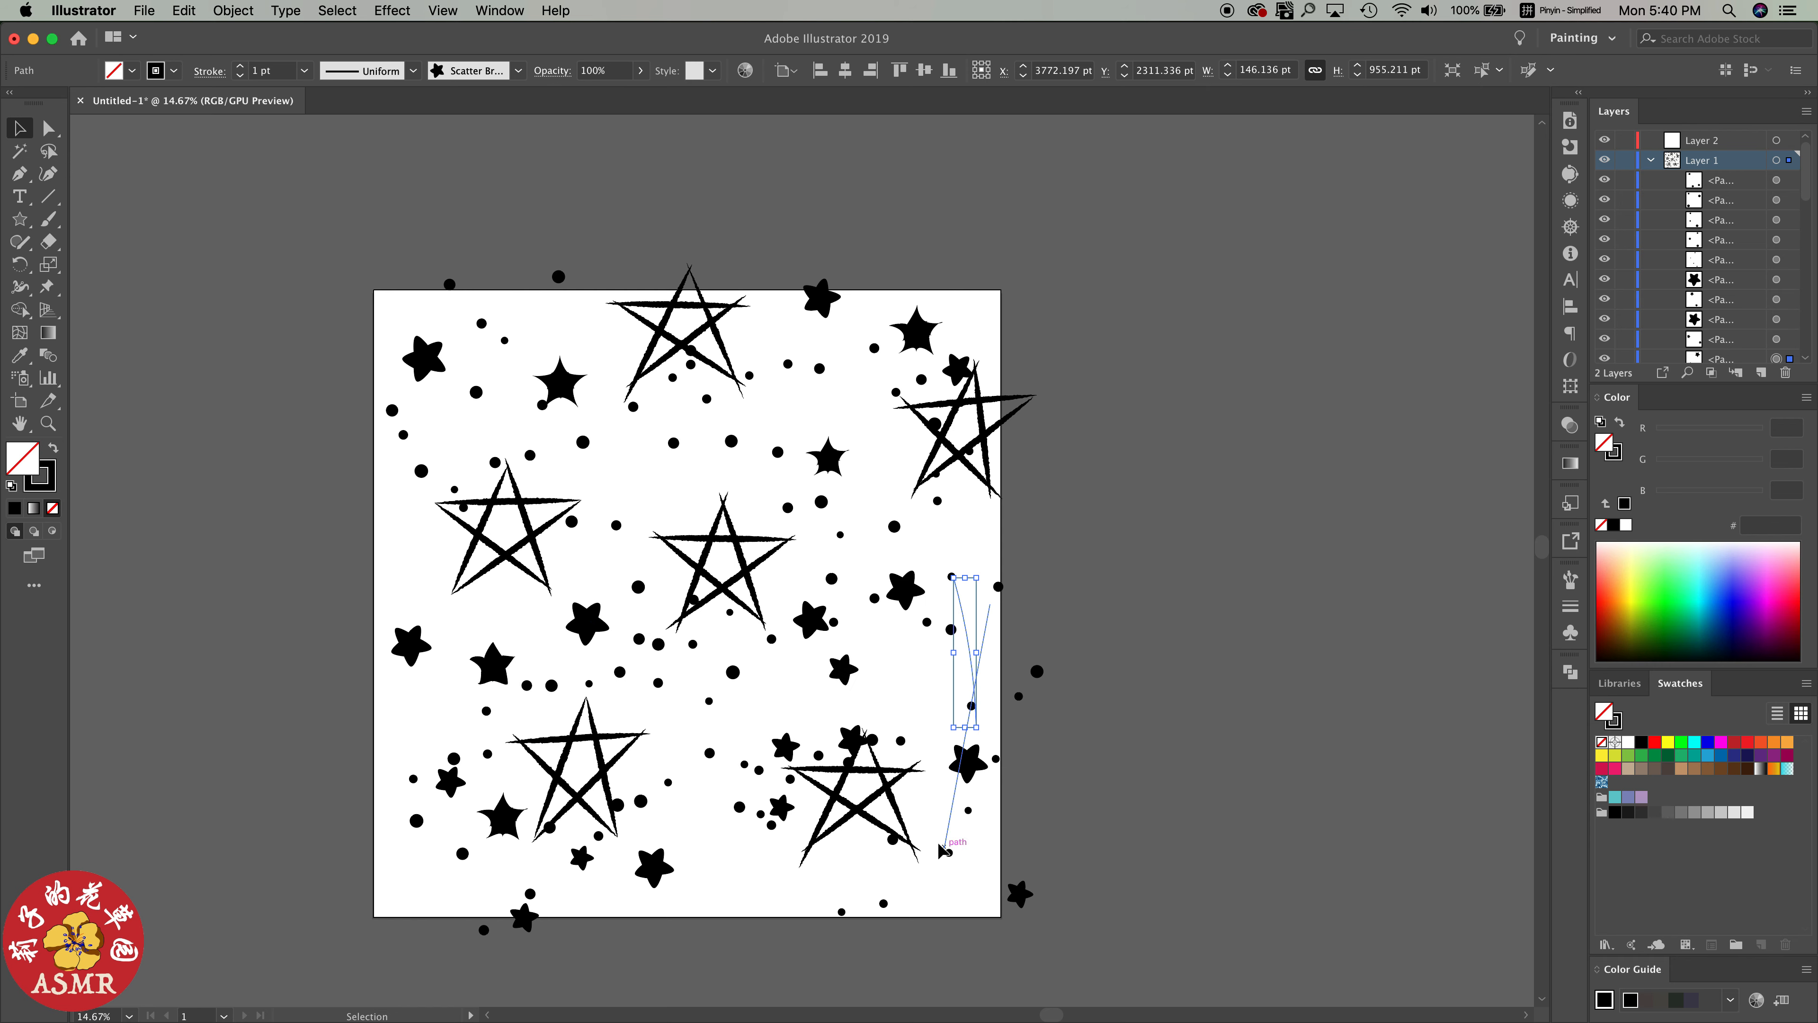
left_click_drag(961, 367, 970, 355)
left_click_drag(939, 424, 907, 456)
left_click_drag(733, 443, 721, 450)
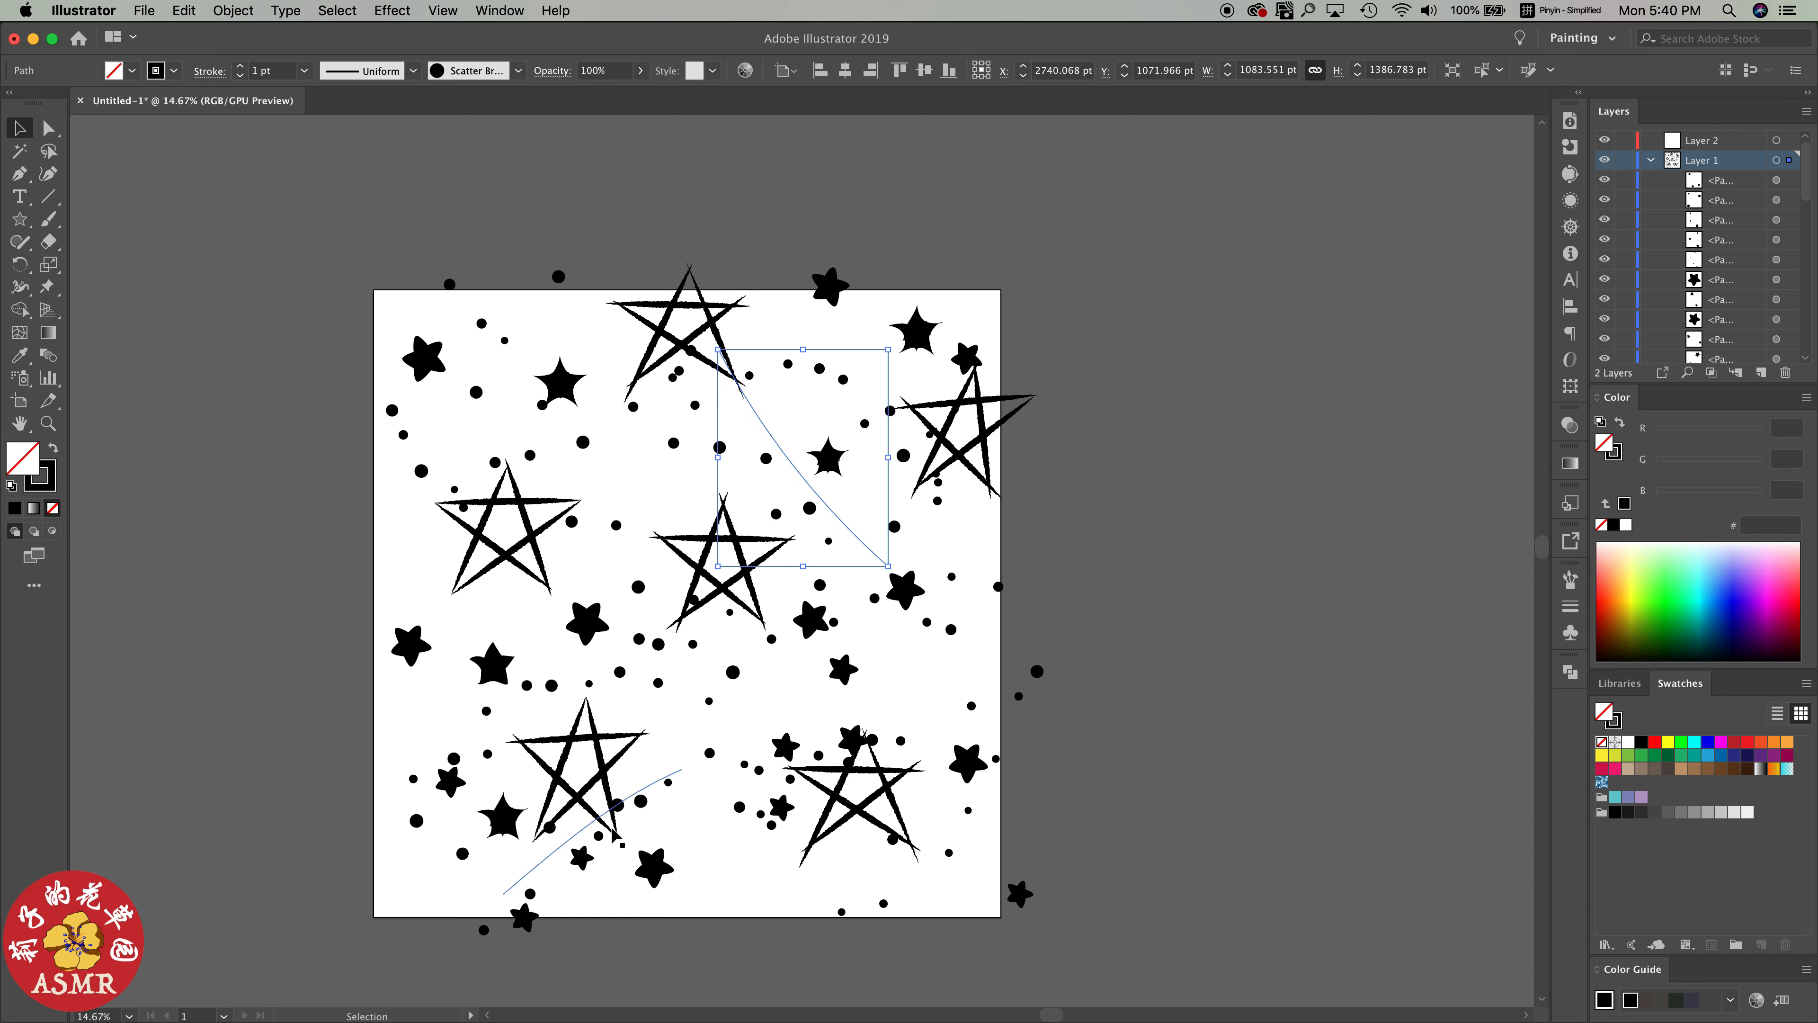
Move the dots beside the bottom-left line star right and spread the brushed stars above the bottom-right line star
left_click_drag(618, 805, 640, 795)
left_click_drag(852, 738, 847, 715)
left_click_drag(843, 666, 852, 673)
left_click_drag(847, 676, 879, 679)
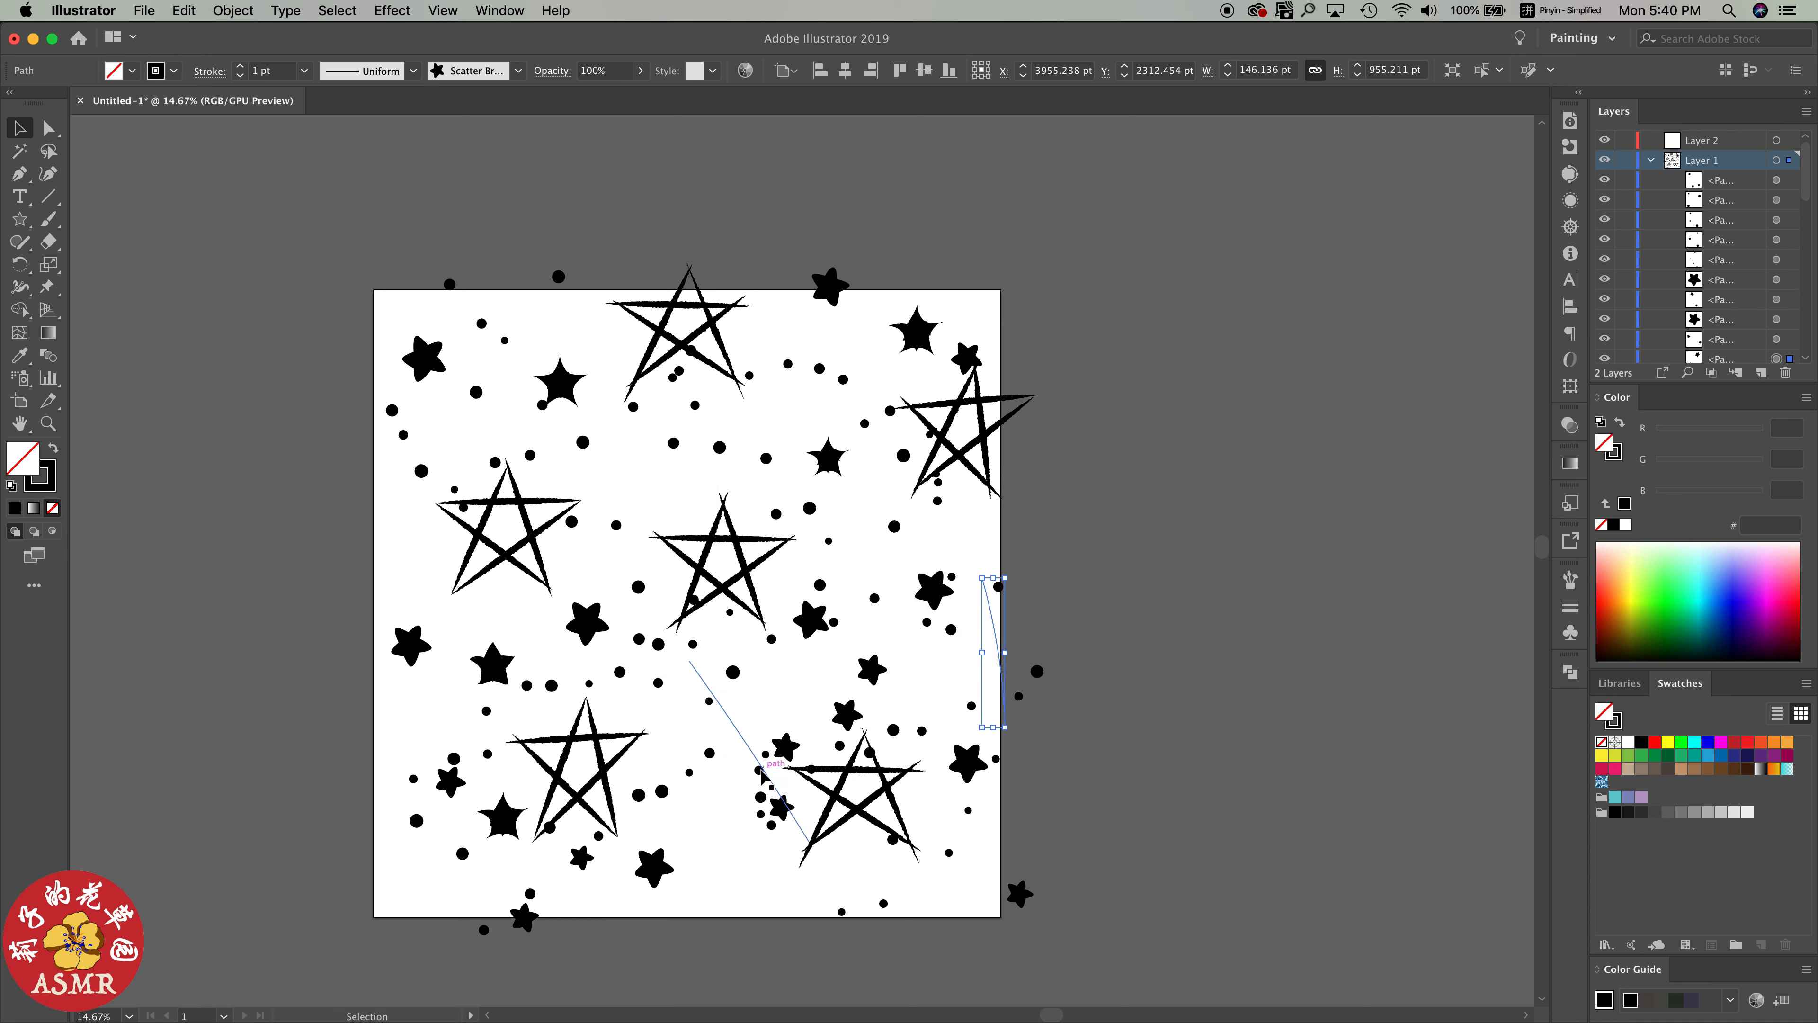
Move the bottom brushed stars right into the gap between the two bottom line stars and rearrange the dots around them
mouse_move(760, 774)
left_mouse_down()
mouse_move(743, 743)
mouse_move(792, 735)
mouse_move(804, 756)
mouse_move(783, 723)
mouse_move(754, 825)
mouse_move(791, 805)
left_mouse_up()
left_click(746, 813)
left_click(770, 763)
left_click_drag(679, 875, 746, 857)
left_click_drag(658, 791, 657, 806)
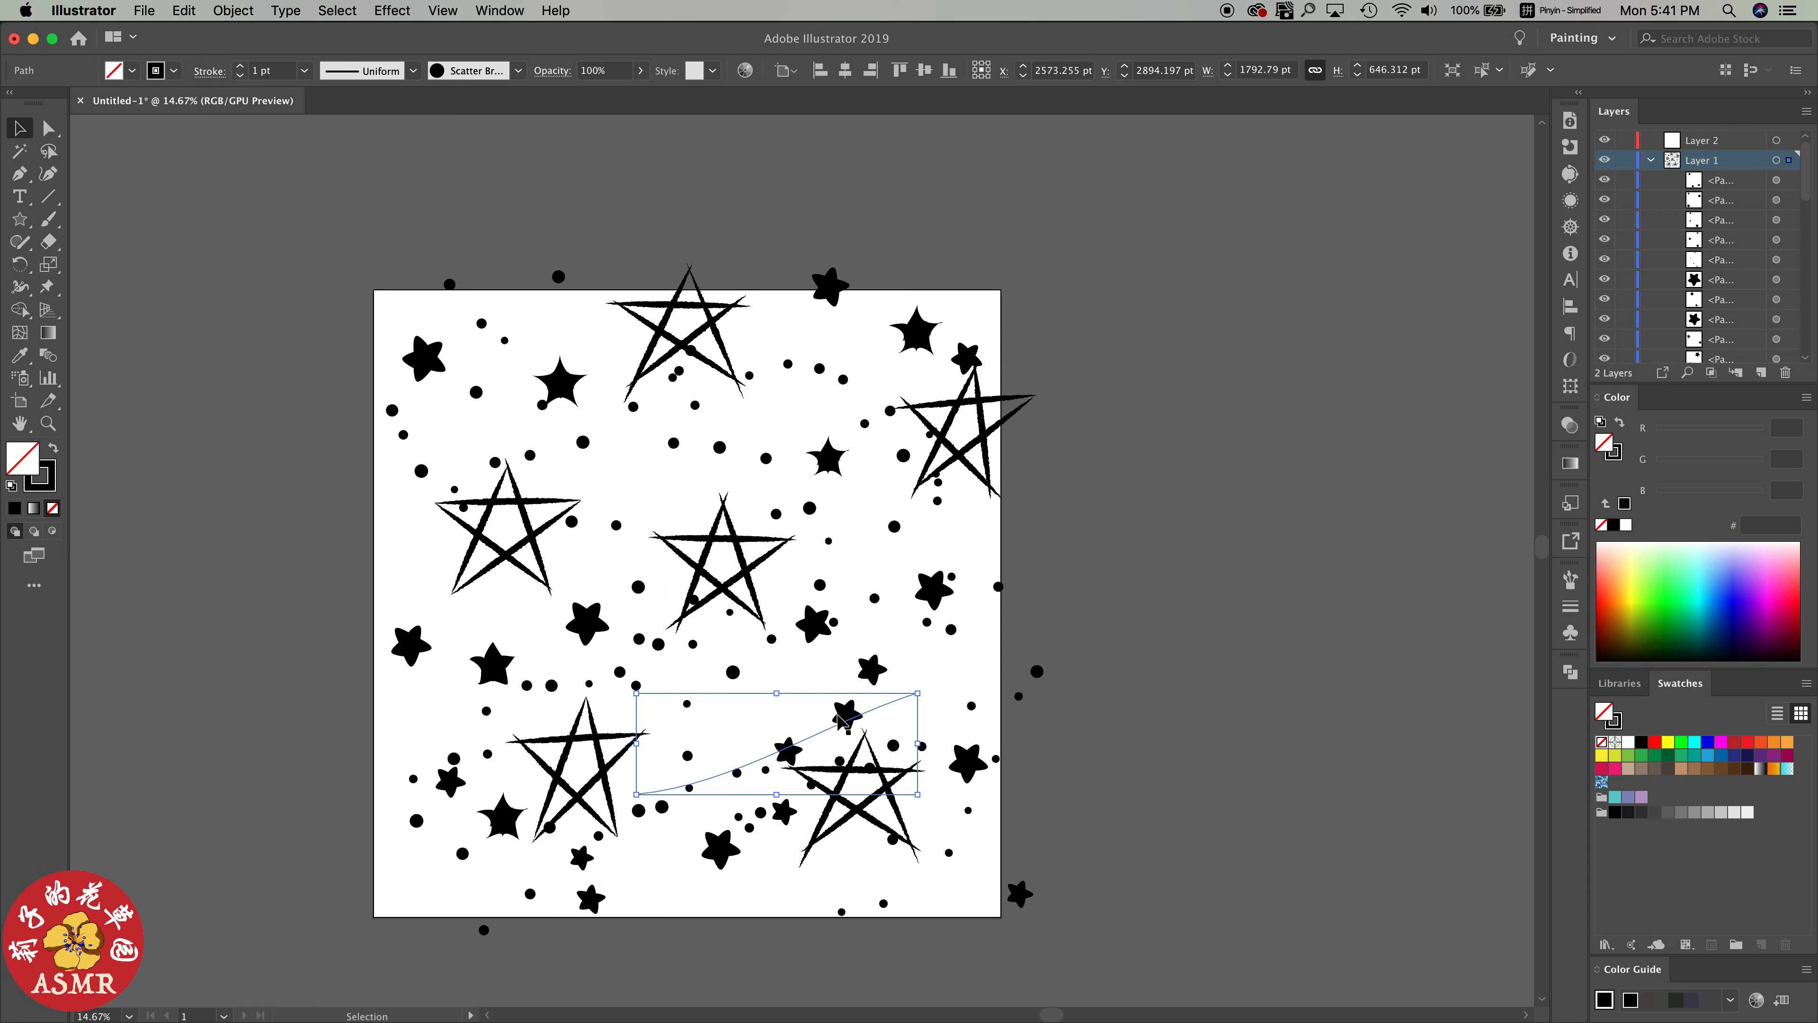
Nudge the brushed star above the bottom-right line star left and lift the bottom-left dots onto the artboard
left_click_drag(840, 716, 831, 714)
left_click(888, 705)
left_click_drag(484, 929, 480, 898)
Paint small scatter-brush dots above the central line star and in the gaps below and right of it, undoing the stray stroke
left_click(1570, 580)
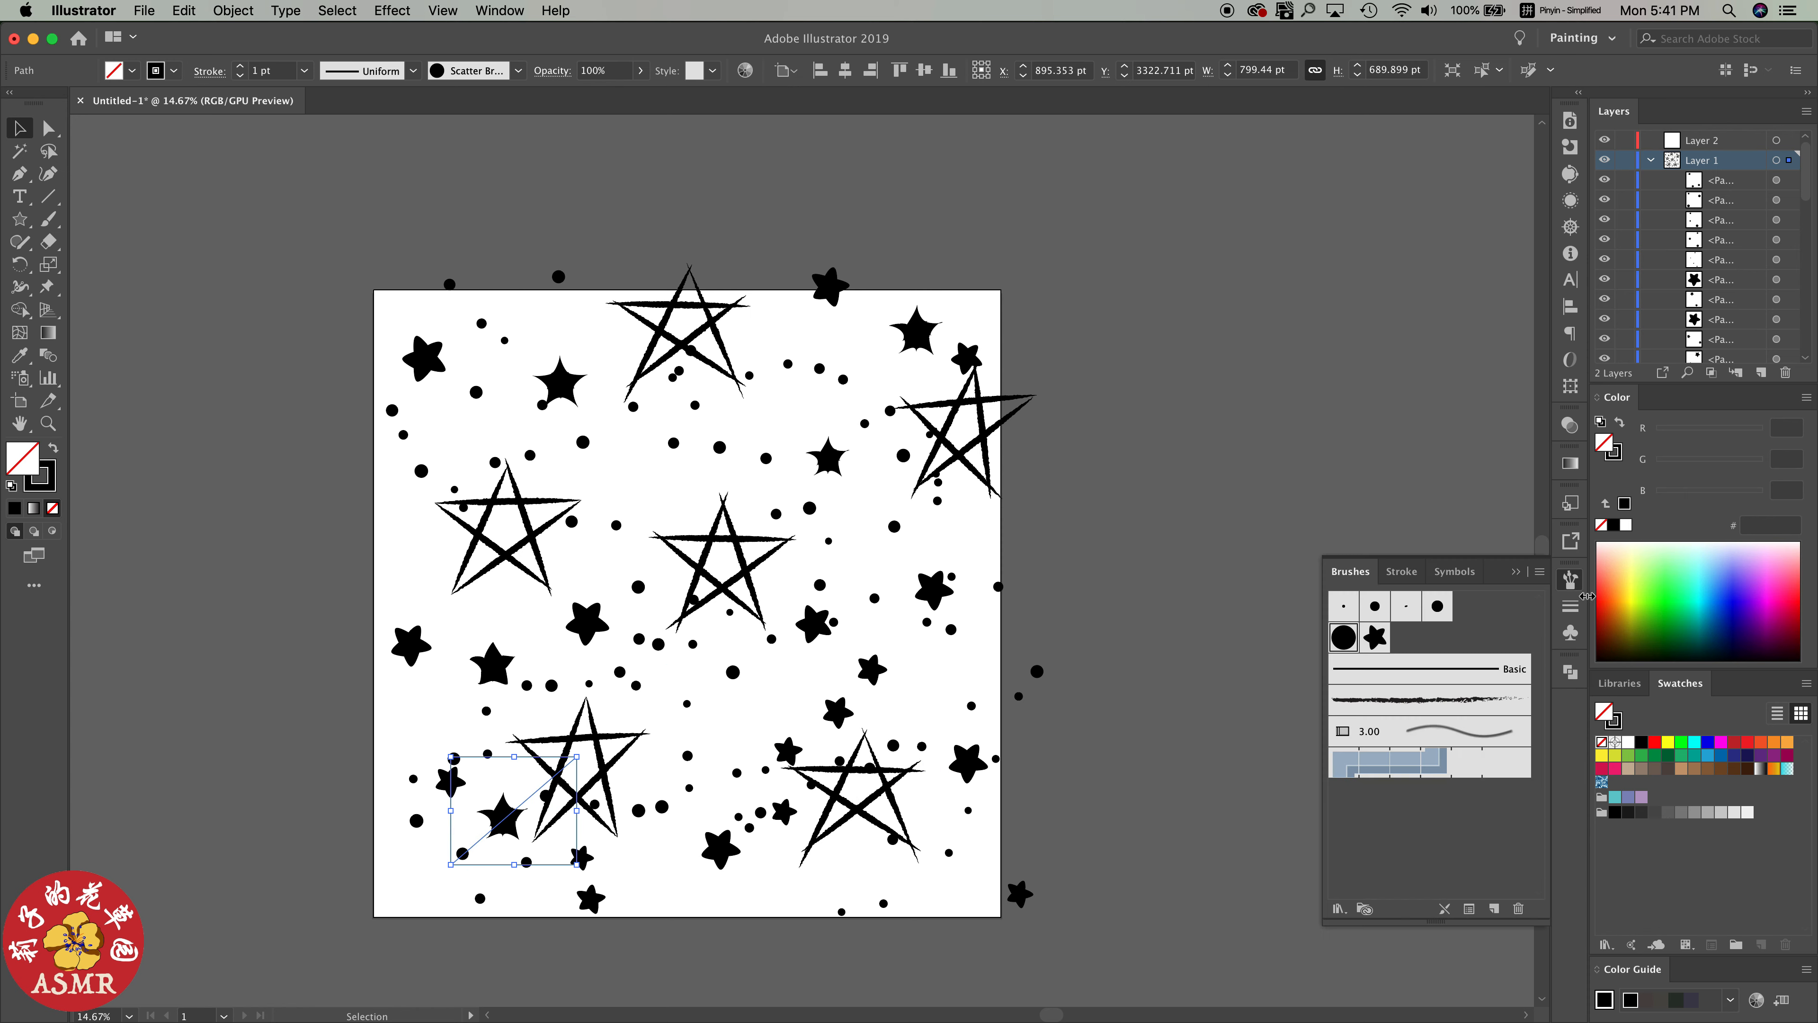
left_click(1174, 662)
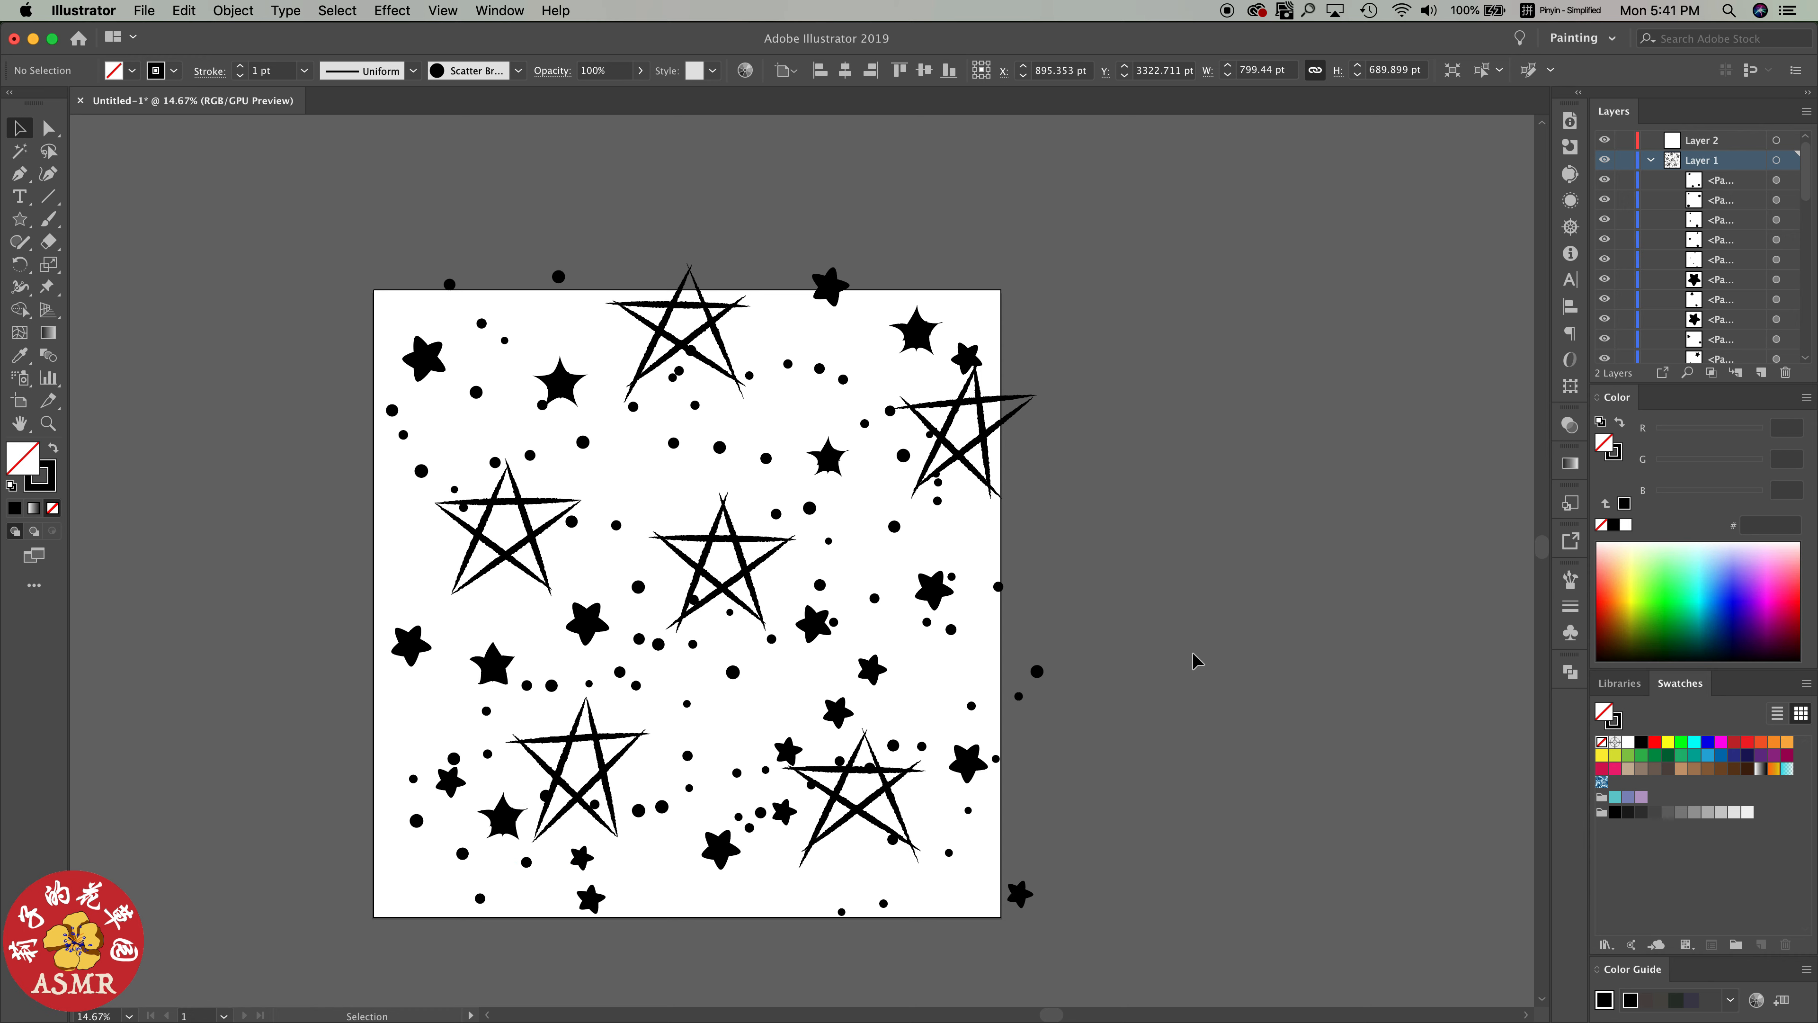
key("b")
key("F5")
left_click(1571, 606)
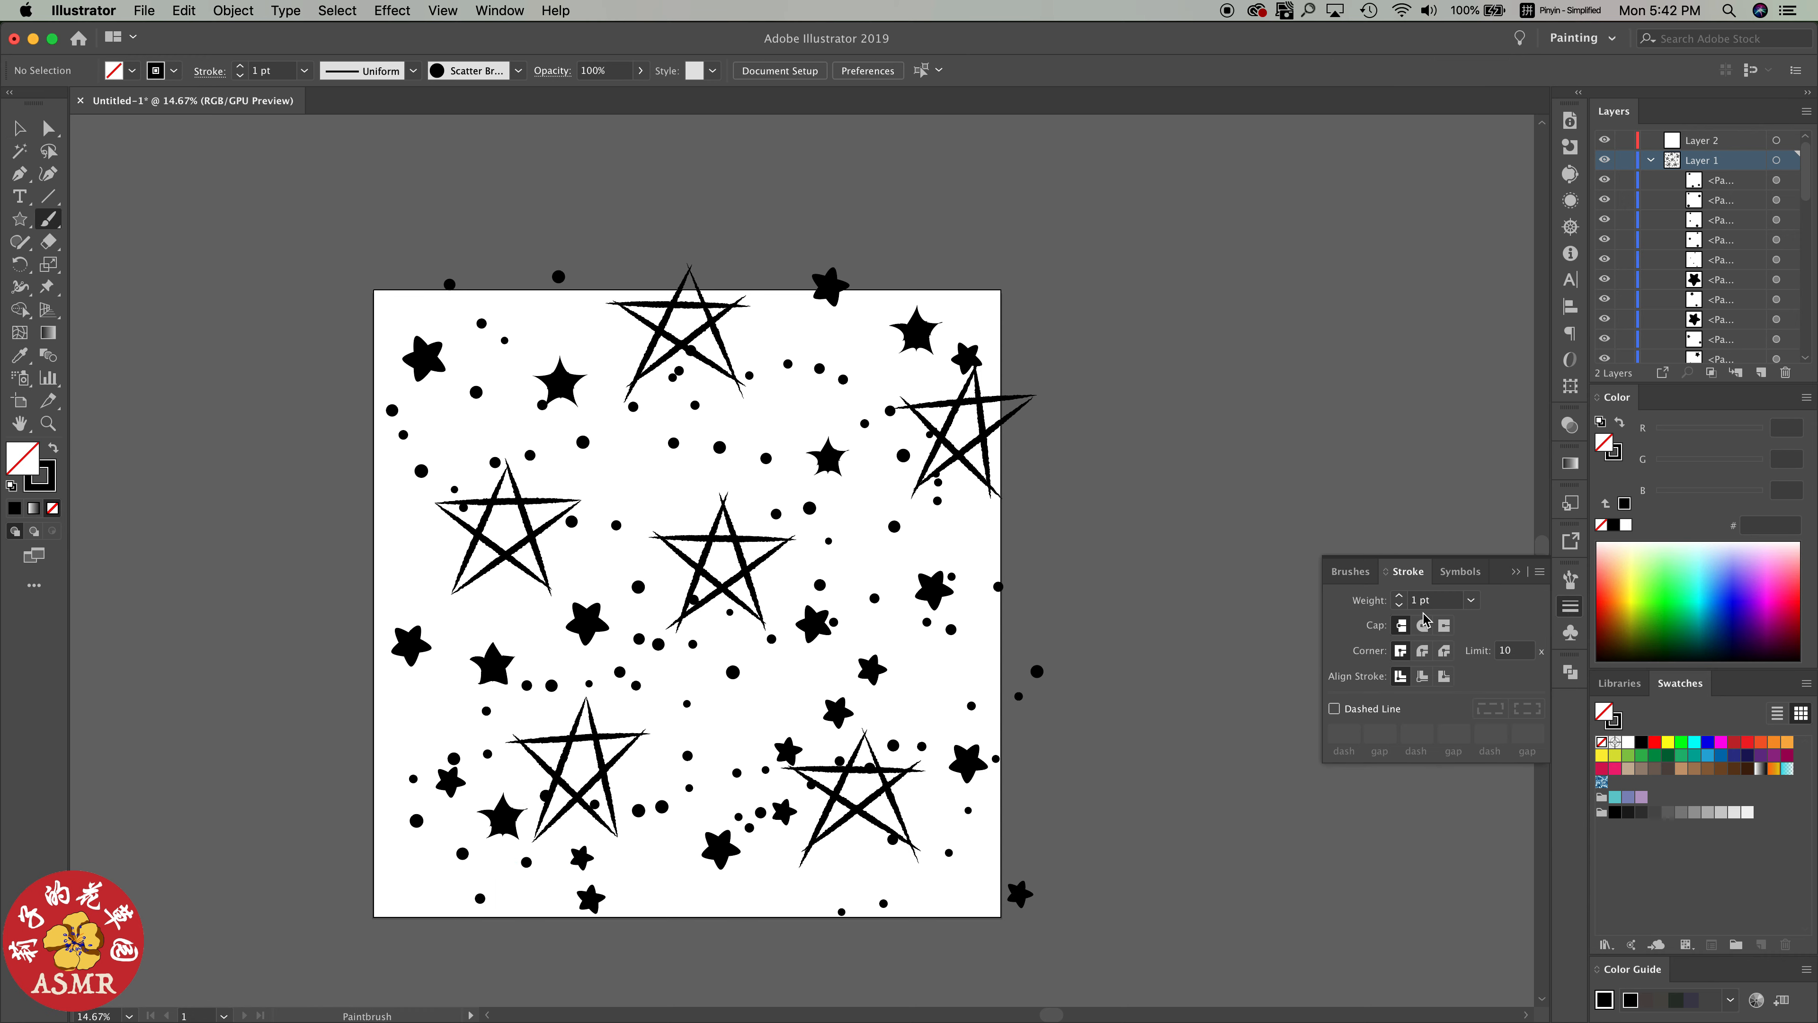
left_click_drag(1085, 597, 1244, 507)
key("super+z")
mouse_move(600, 451)
left_mouse_down()
mouse_move(614, 443)
mouse_move(643, 510)
left_mouse_up()
left_click_drag(762, 720, 822, 679)
left_click_drag(895, 675, 912, 704)
Paint fine dots around the line stars at 0.25 pt stroke weight and add larger ones in the remaining gaps at 0.5 pt
left_click(1570, 606)
left_click_drag(703, 504, 734, 525)
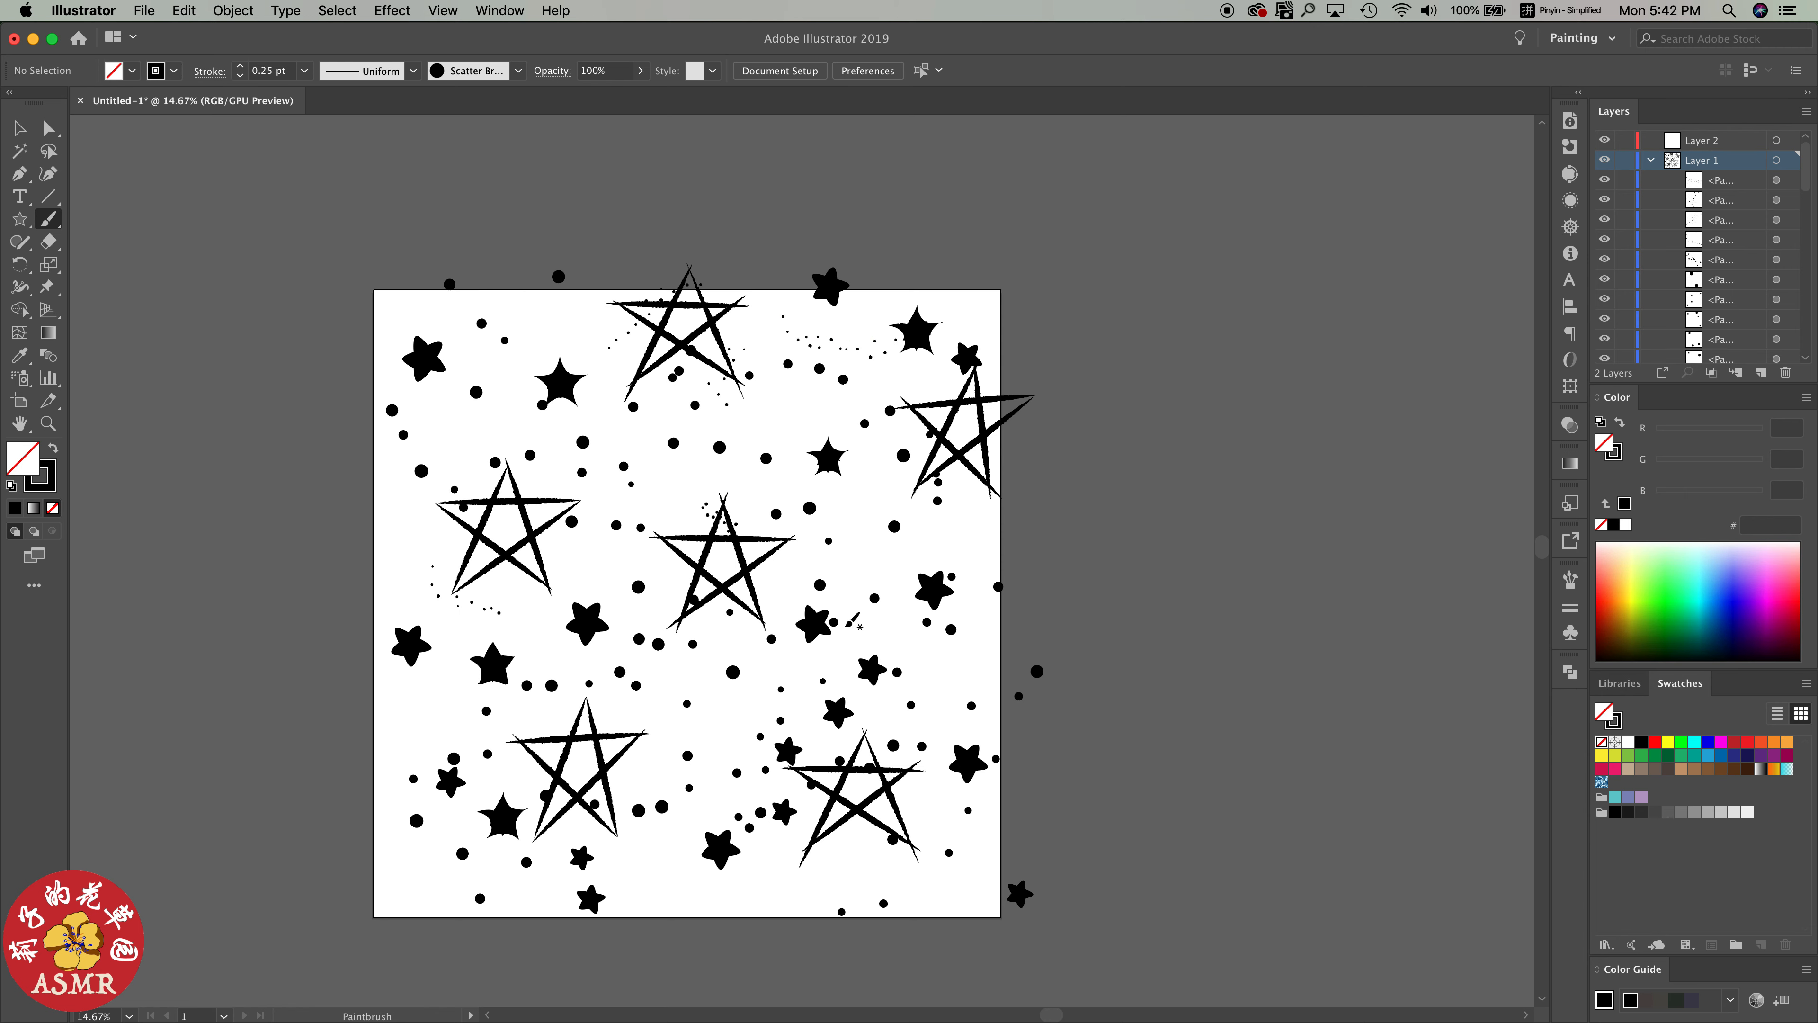
left_click(1570, 607)
left_click(1400, 597)
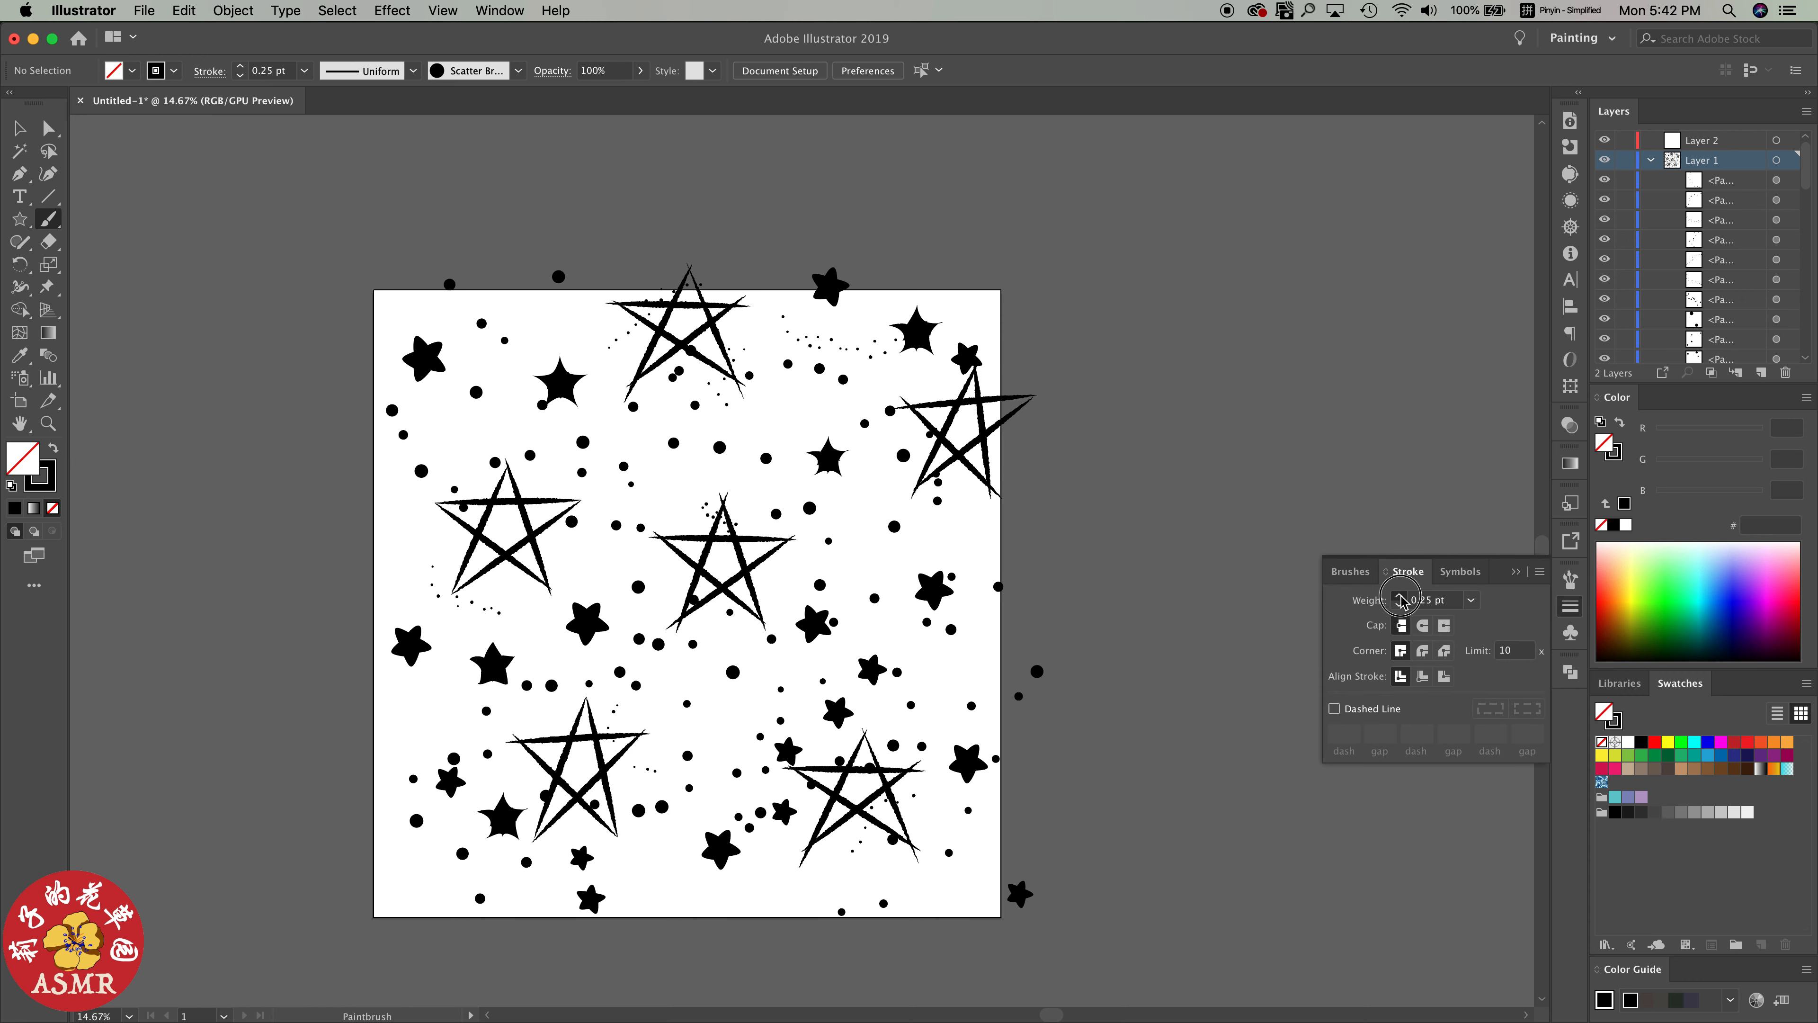
left_click_drag(912, 555, 913, 551)
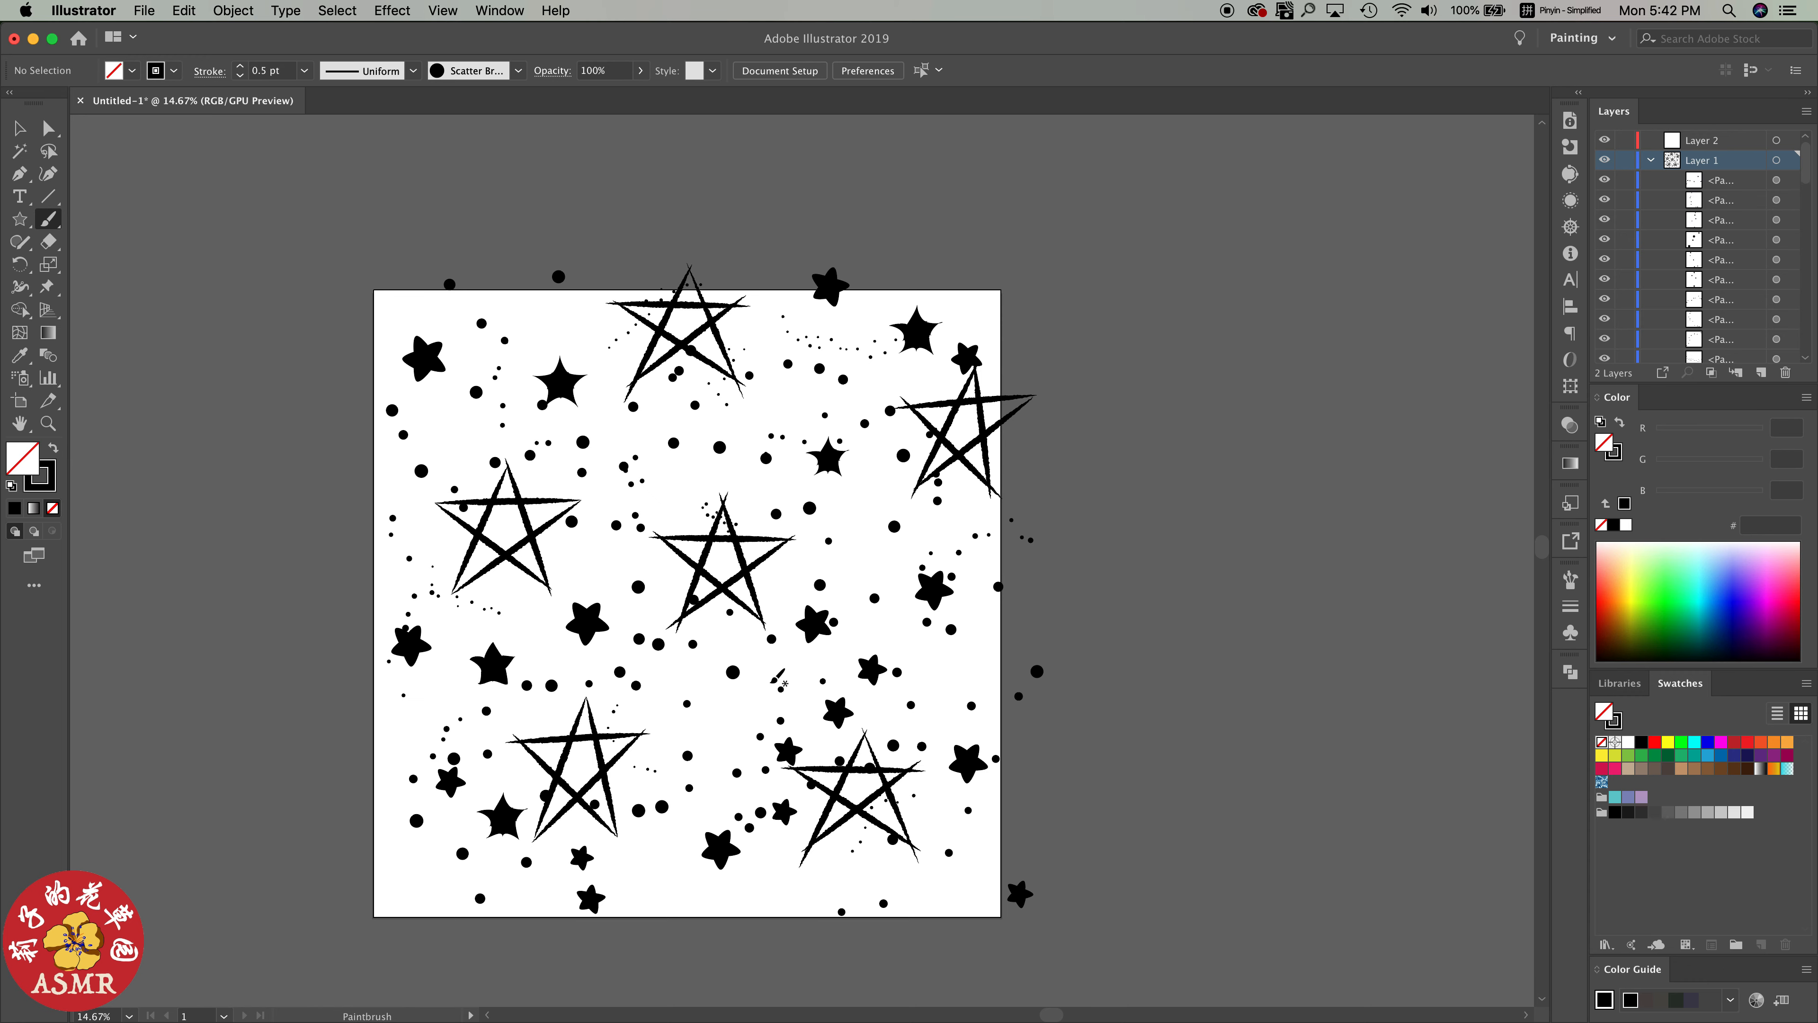
Raise the dots near the bottom edge and paint more scatter dots in the gap below the upper-right line star
key("v")
left_click_drag(678, 921, 671, 903)
left_click(795, 887)
key("b")
left_click_drag(894, 525, 893, 529)
key("v")
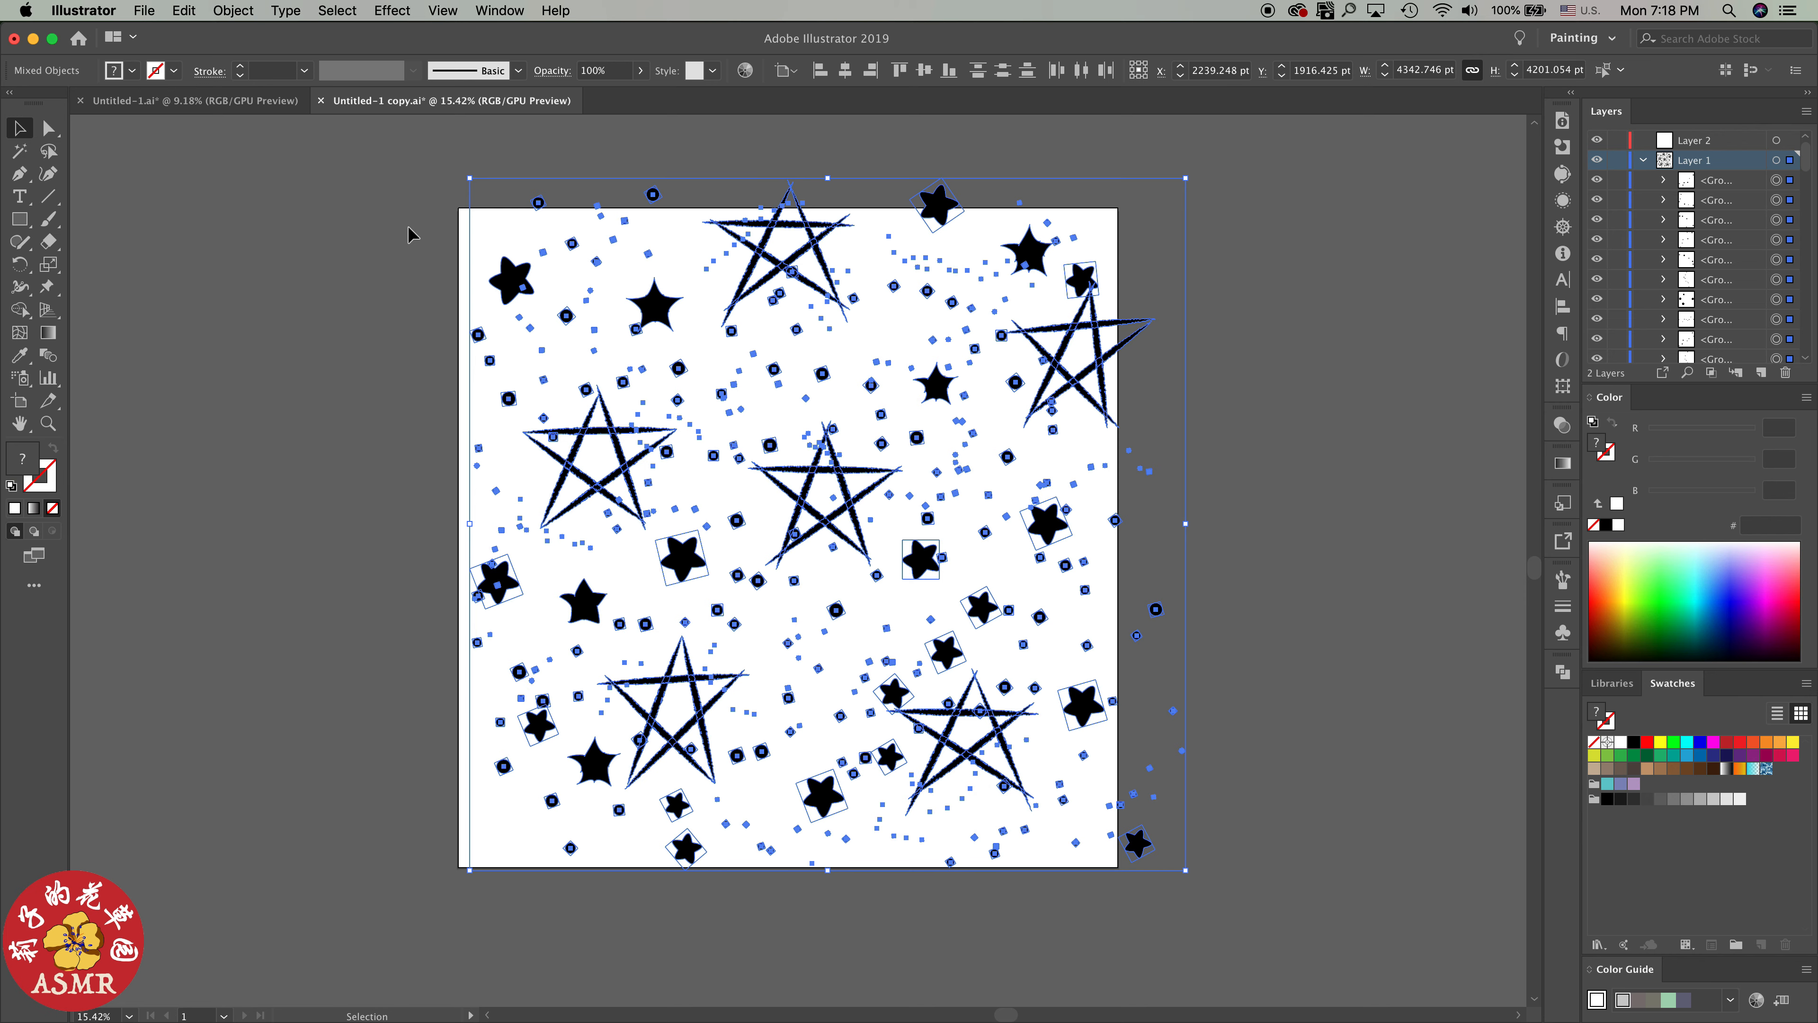
left_click(231, 12)
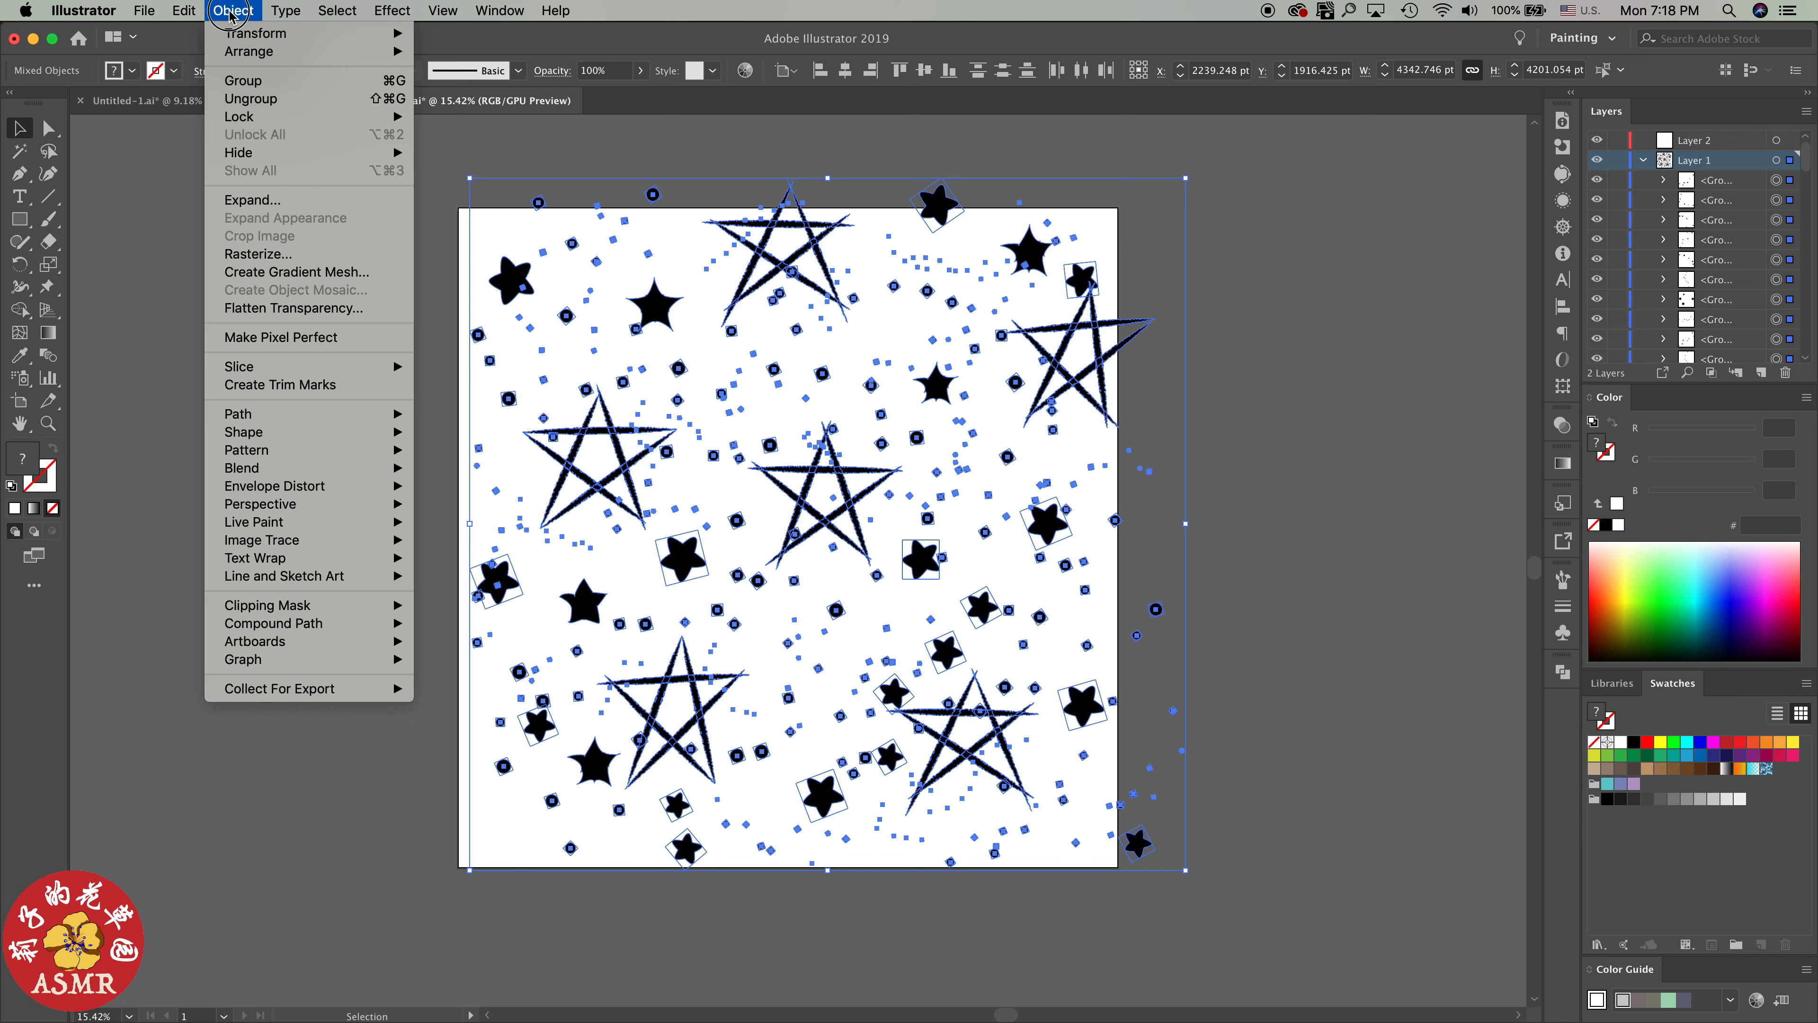
left_click(253, 197)
left_click(255, 223)
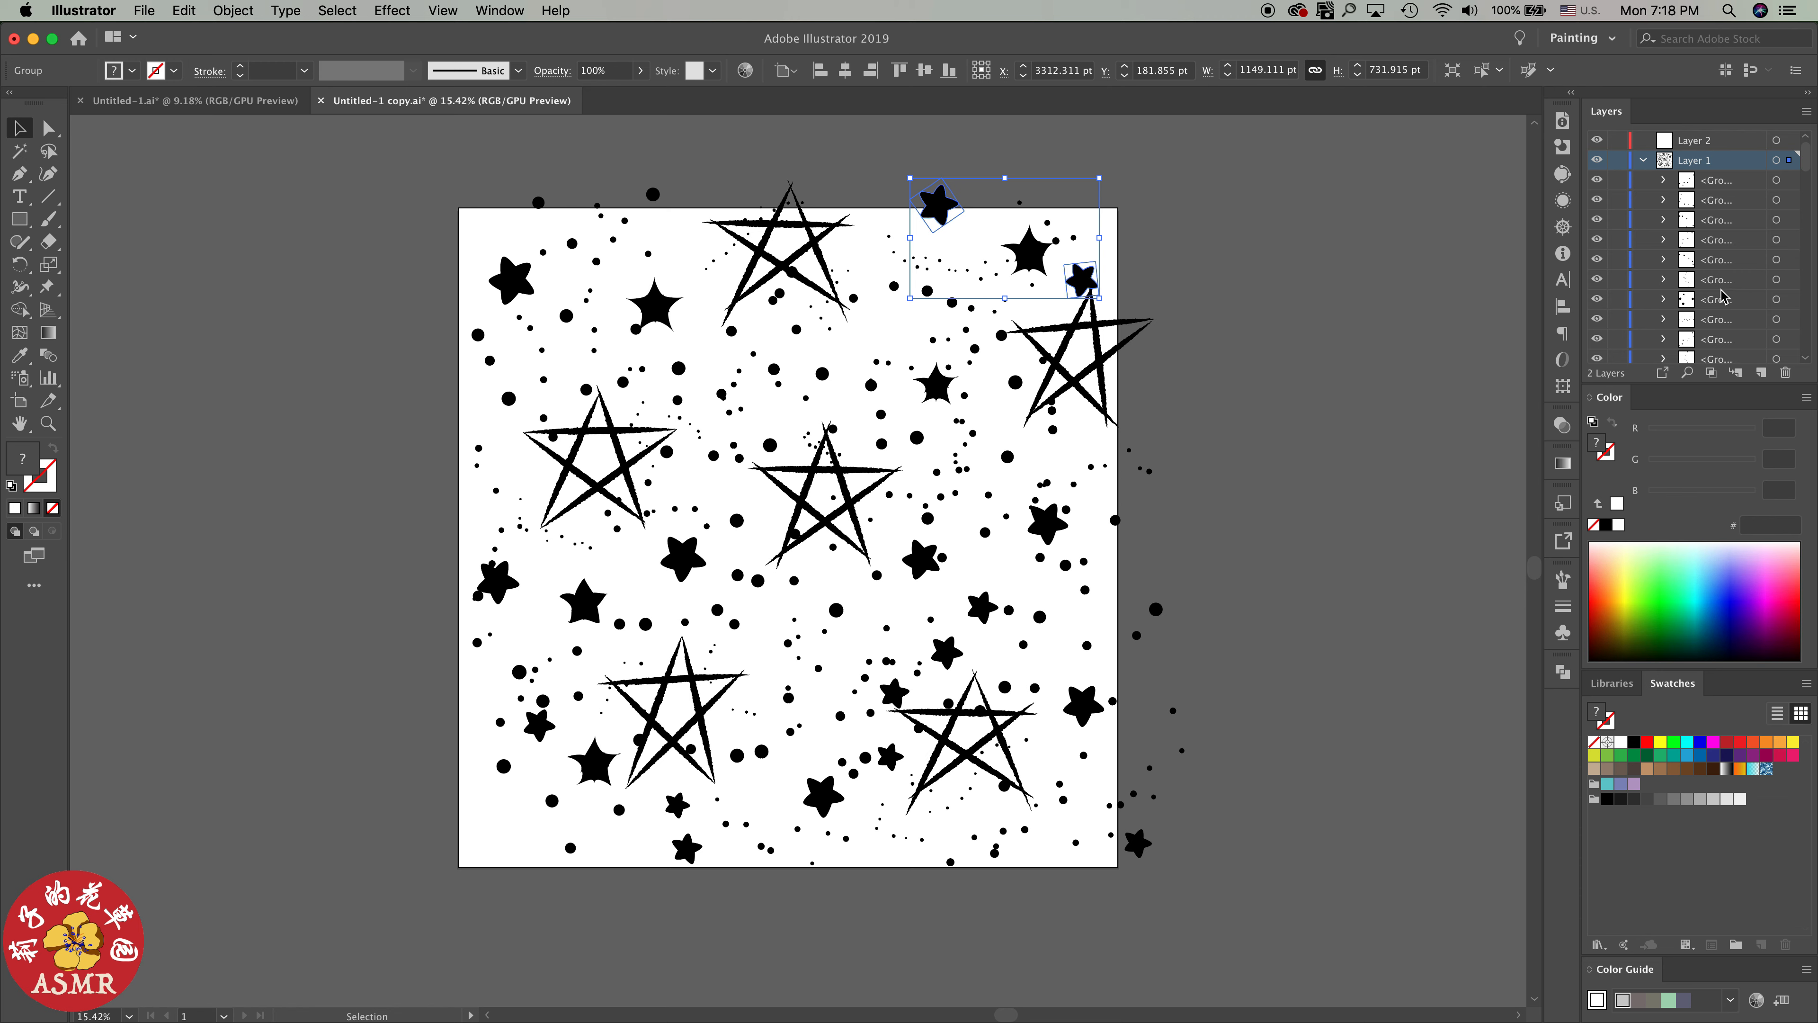
Clear the selection and collect the six rough line-star groups at the end of Layer 1 in a new layer
key("super+shift+a")
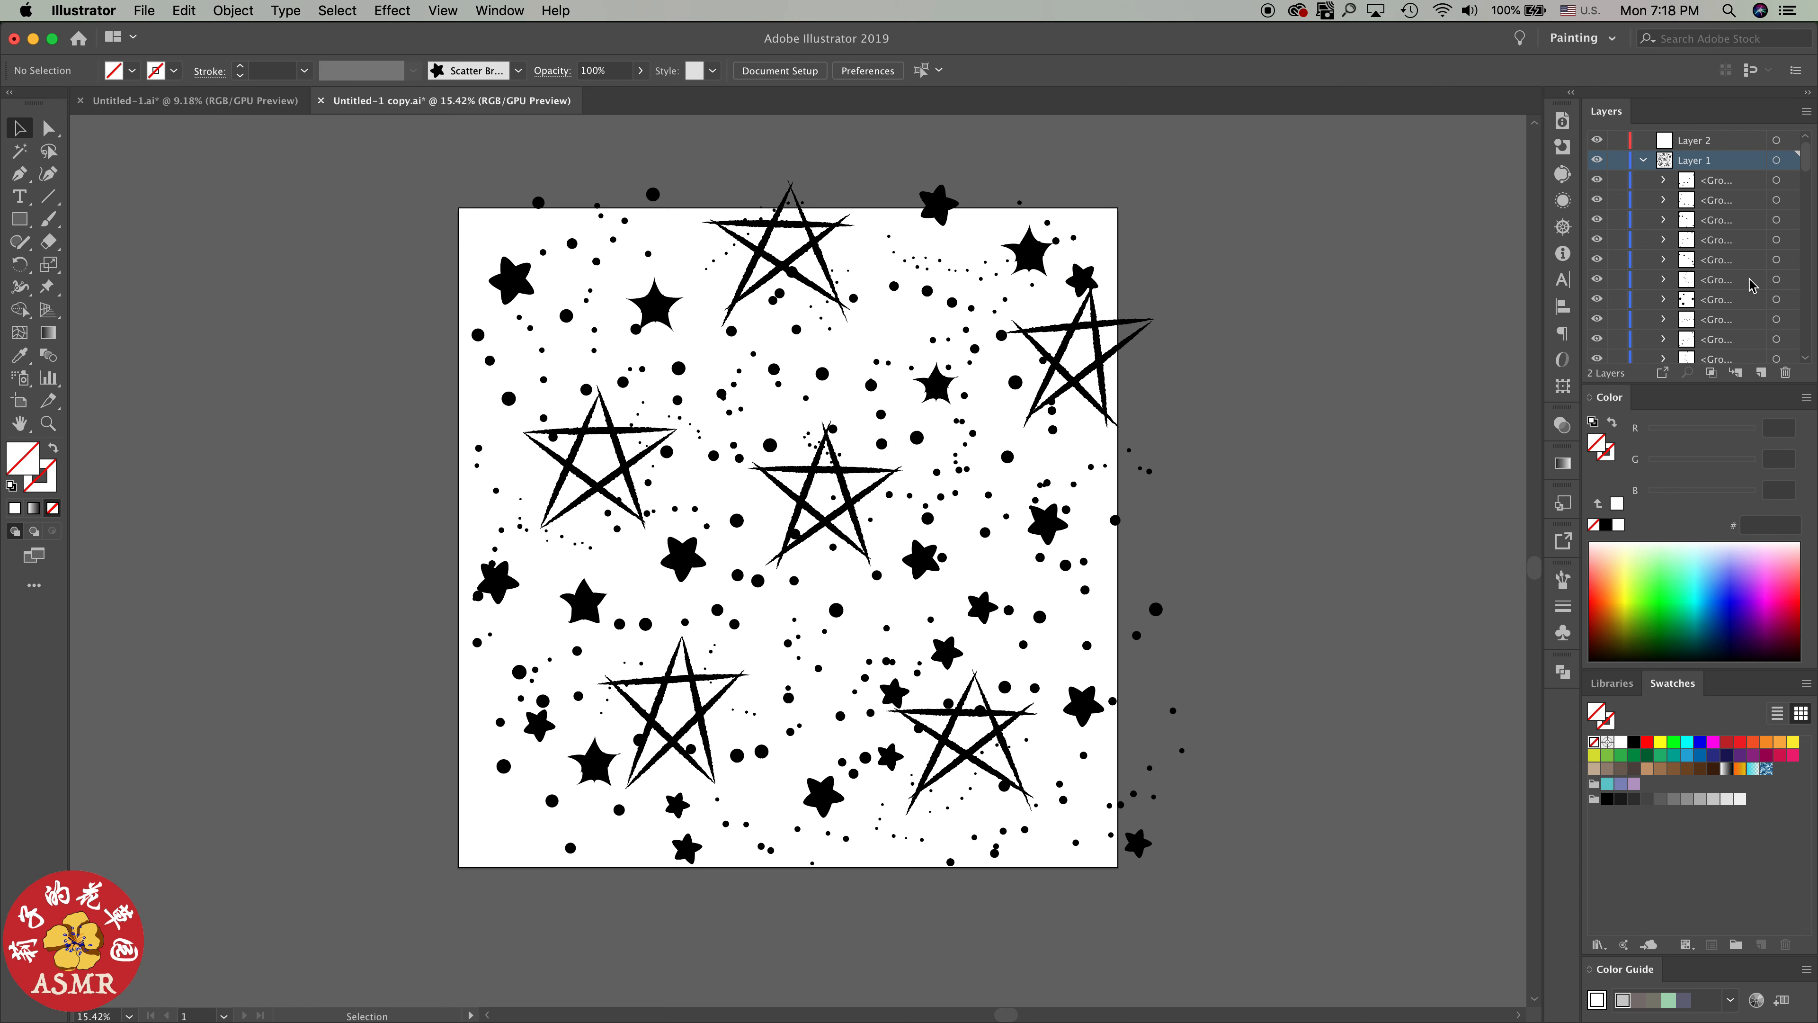
scroll(1742, 281, "down", 2)
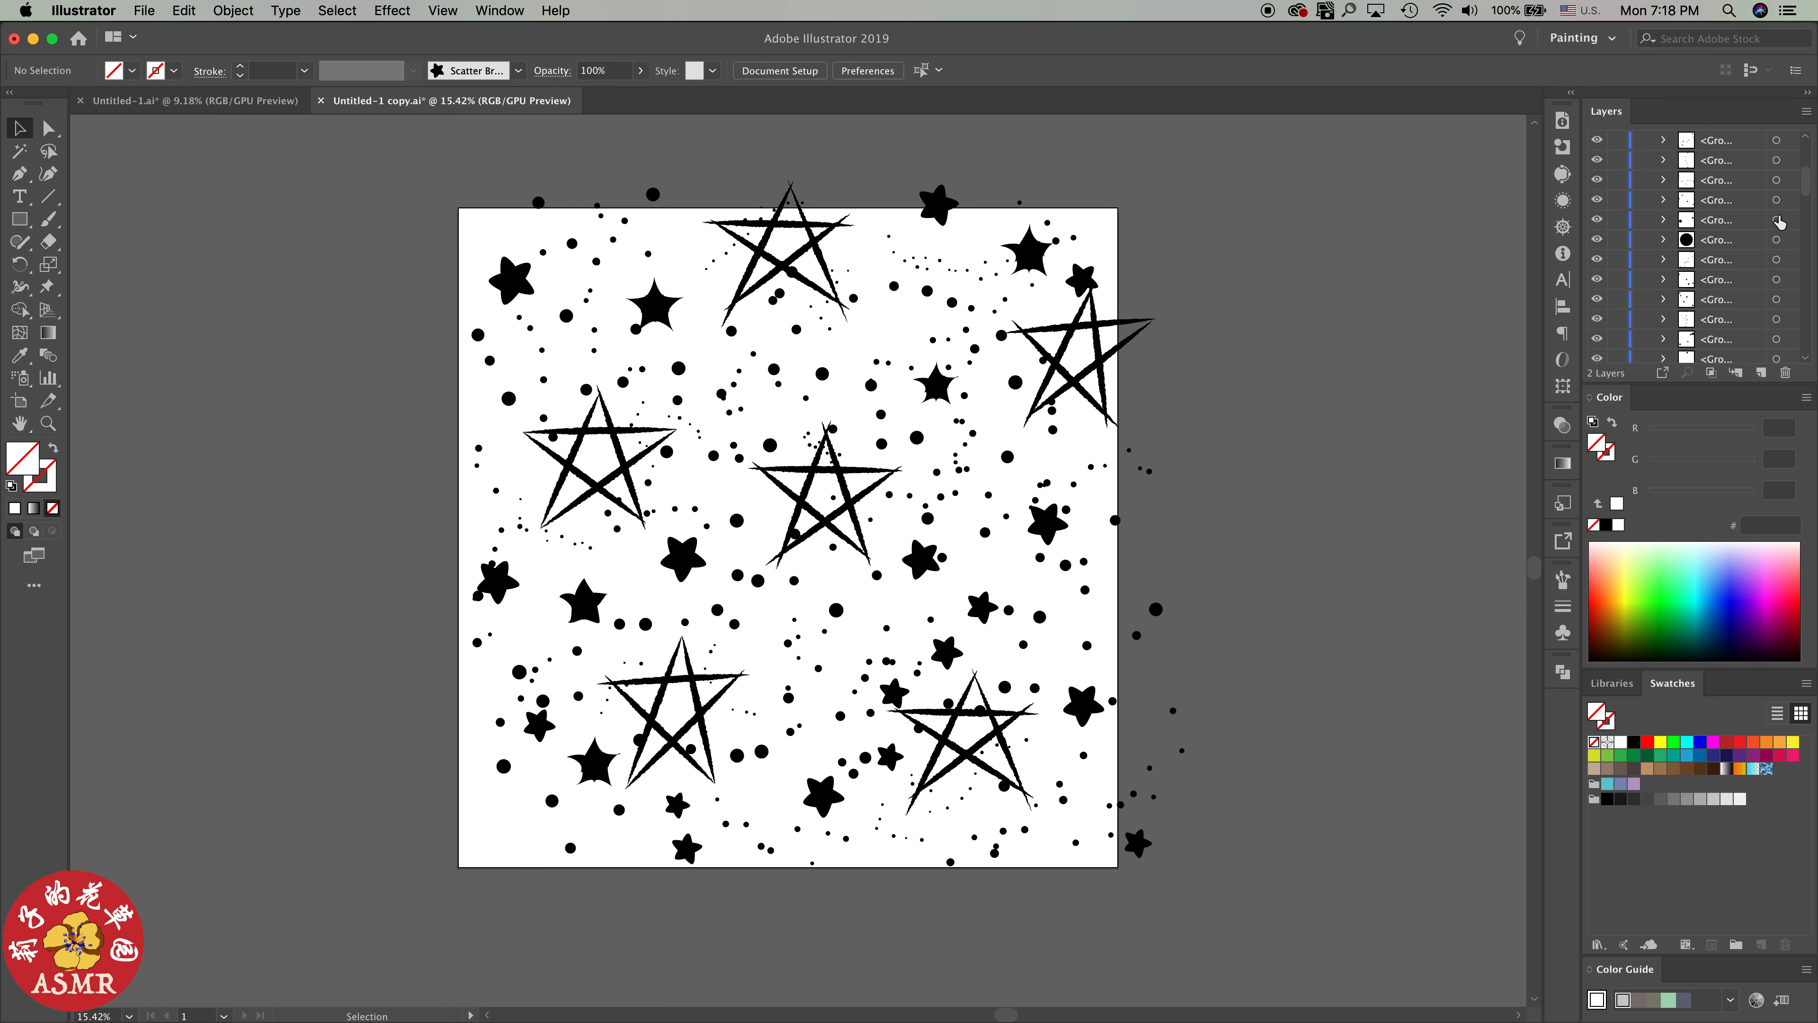
left_click_drag(1800, 206, 1782, 345)
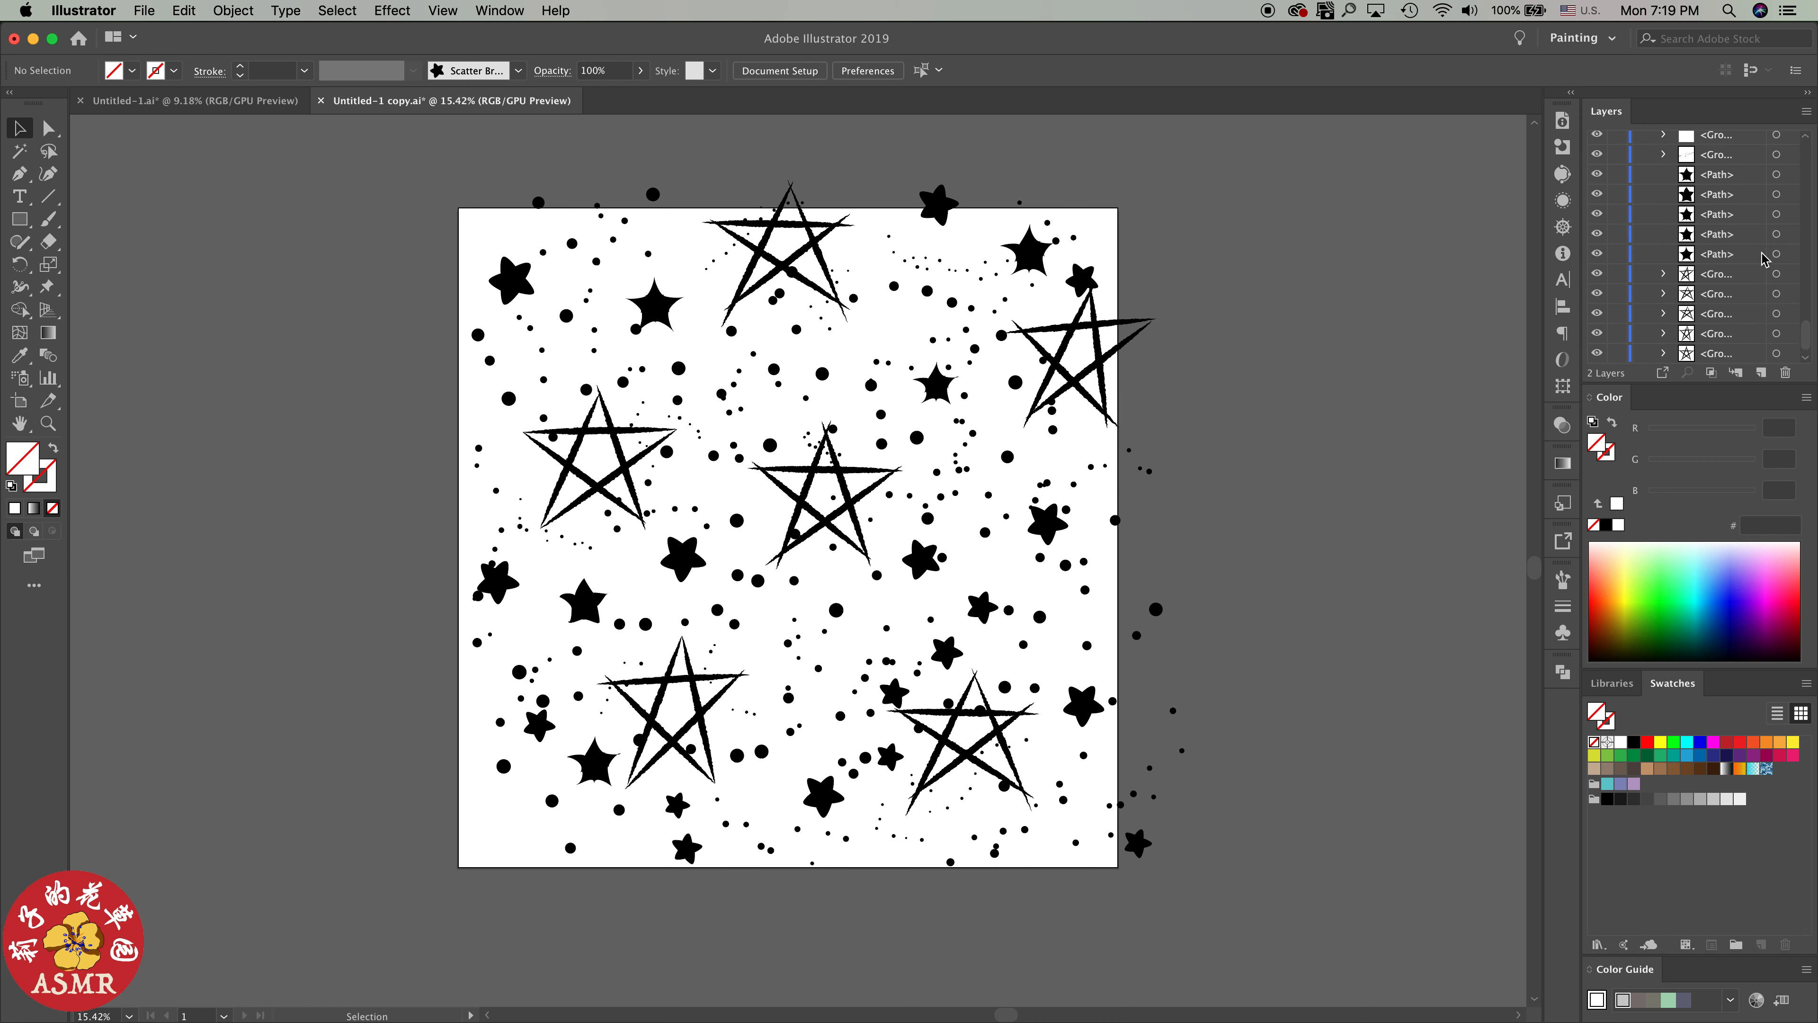
left_click(1746, 259)
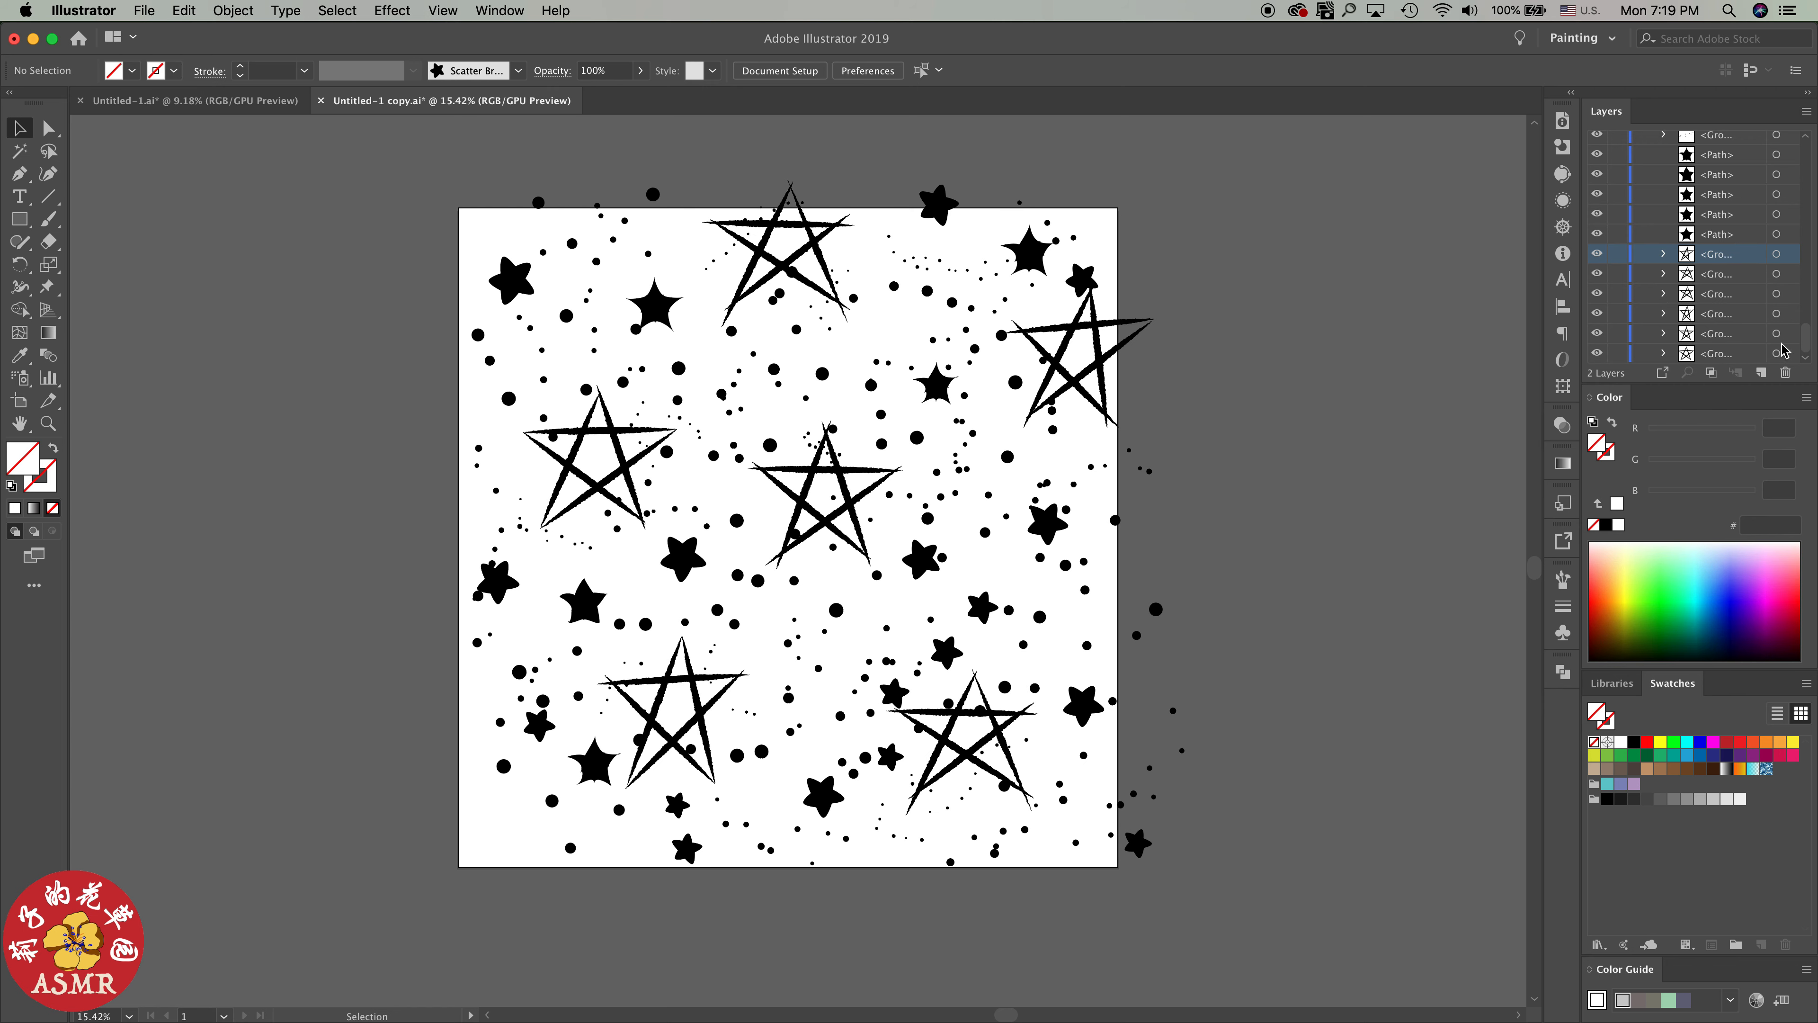
left_click(1741, 355, "shift")
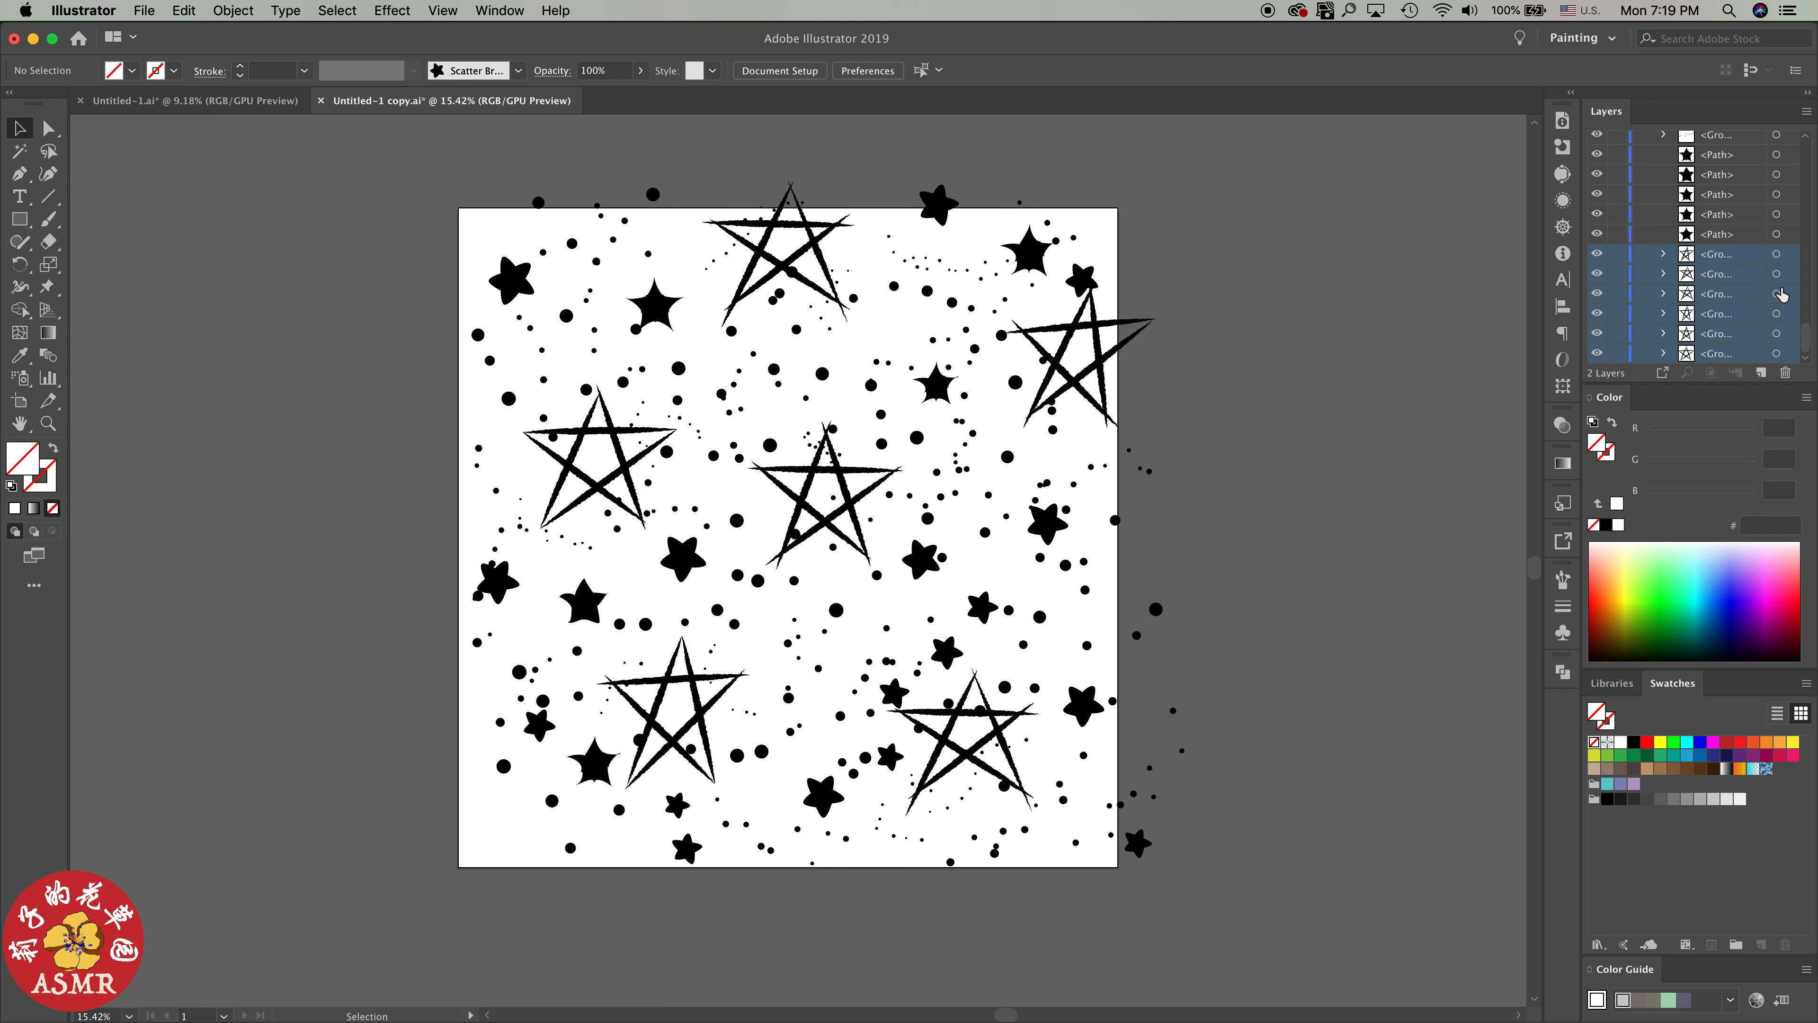
left_click(1807, 111)
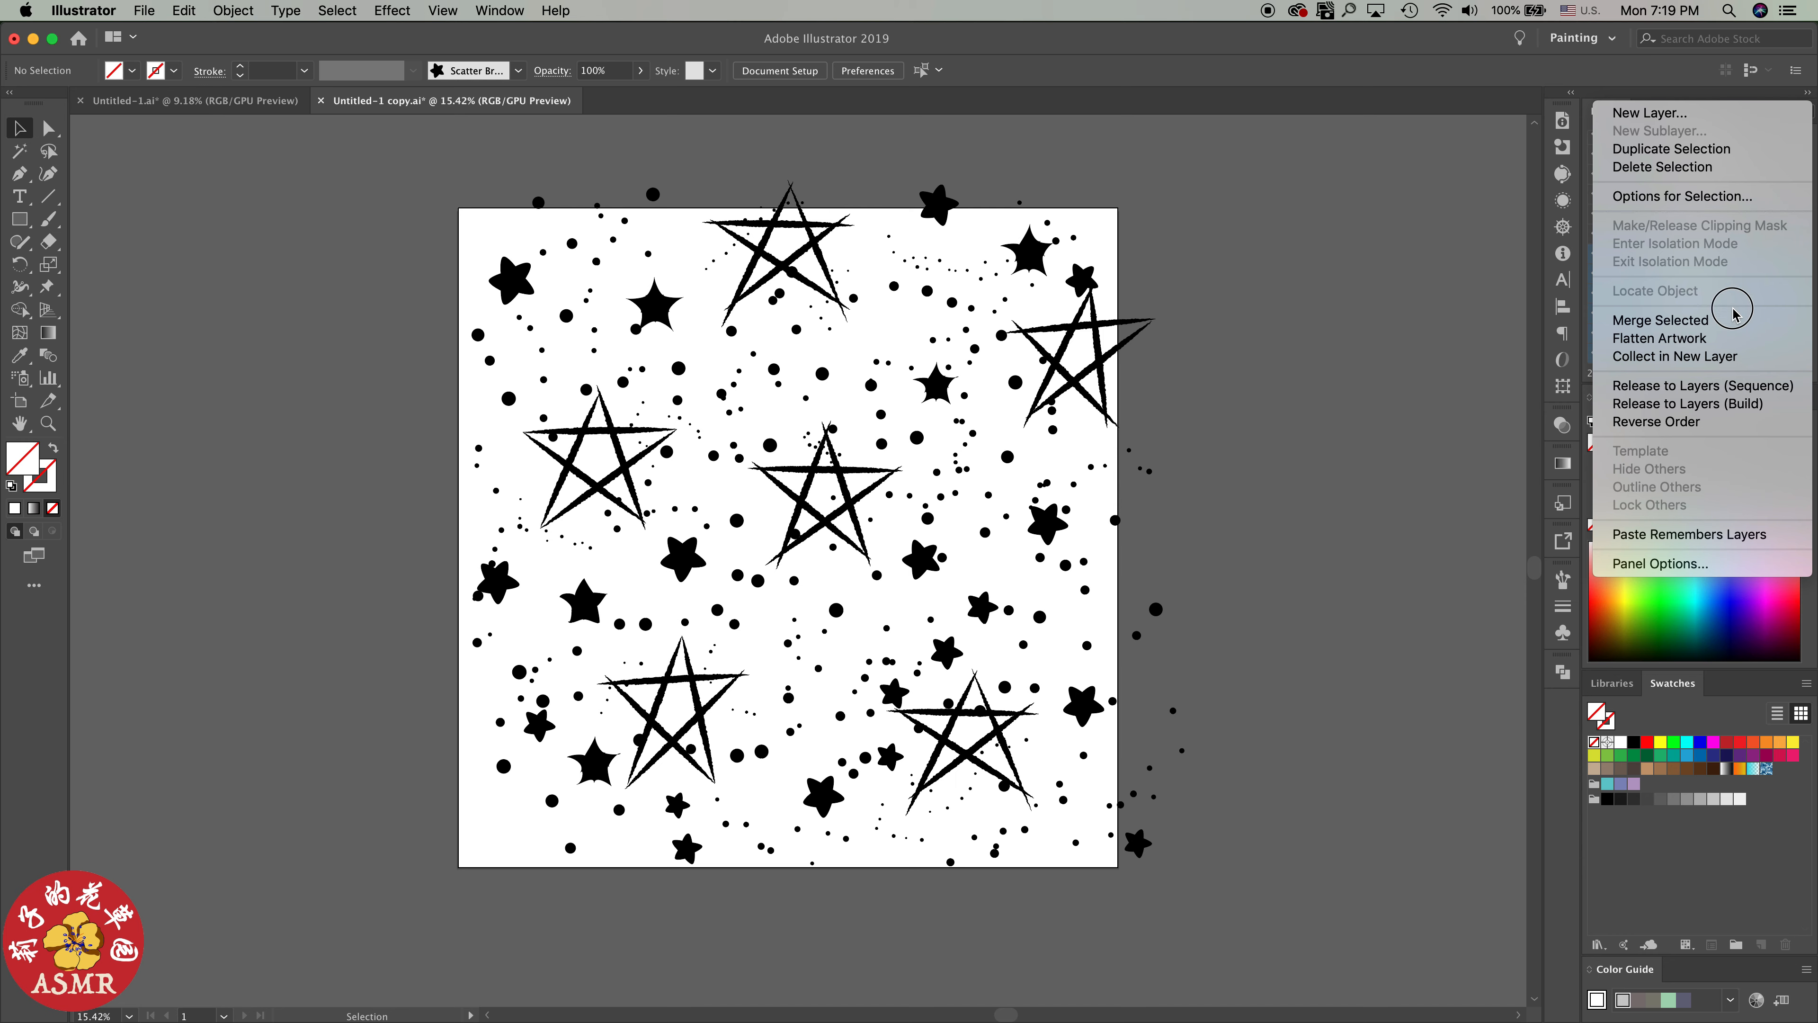
left_click(1719, 356)
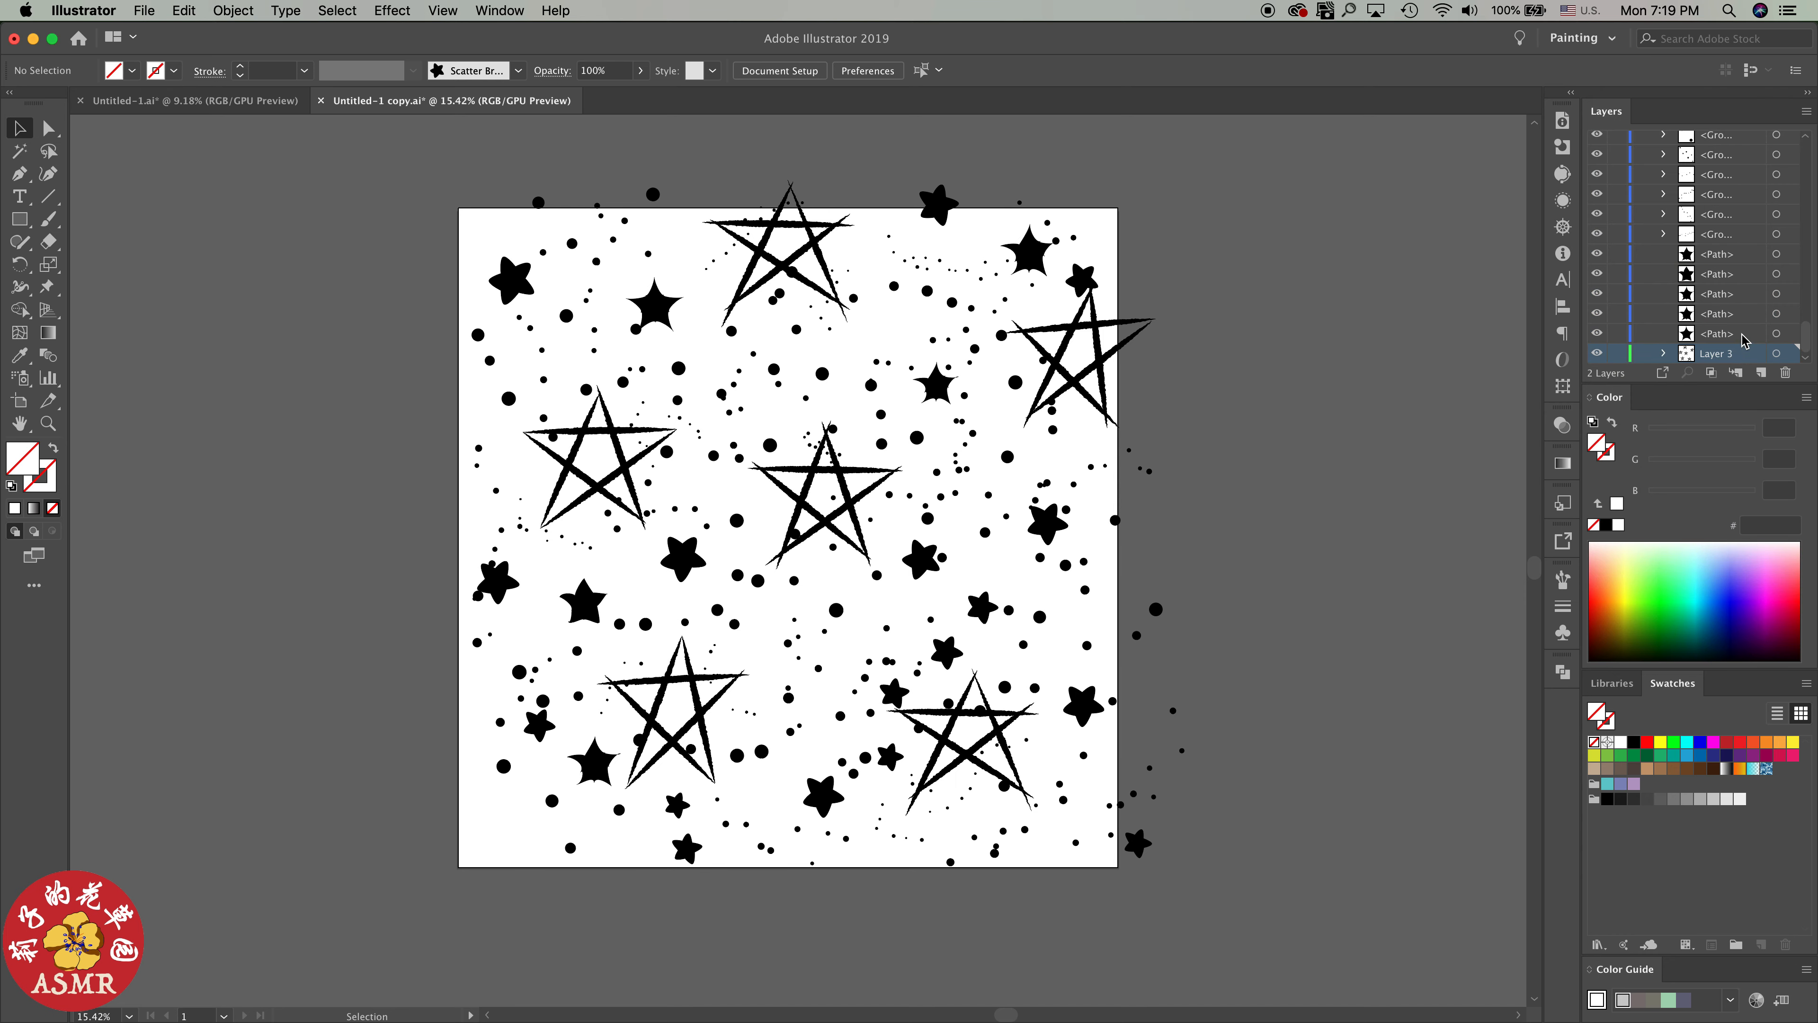
Select all the line stars in Layer 3 and group them
left_click(1776, 353)
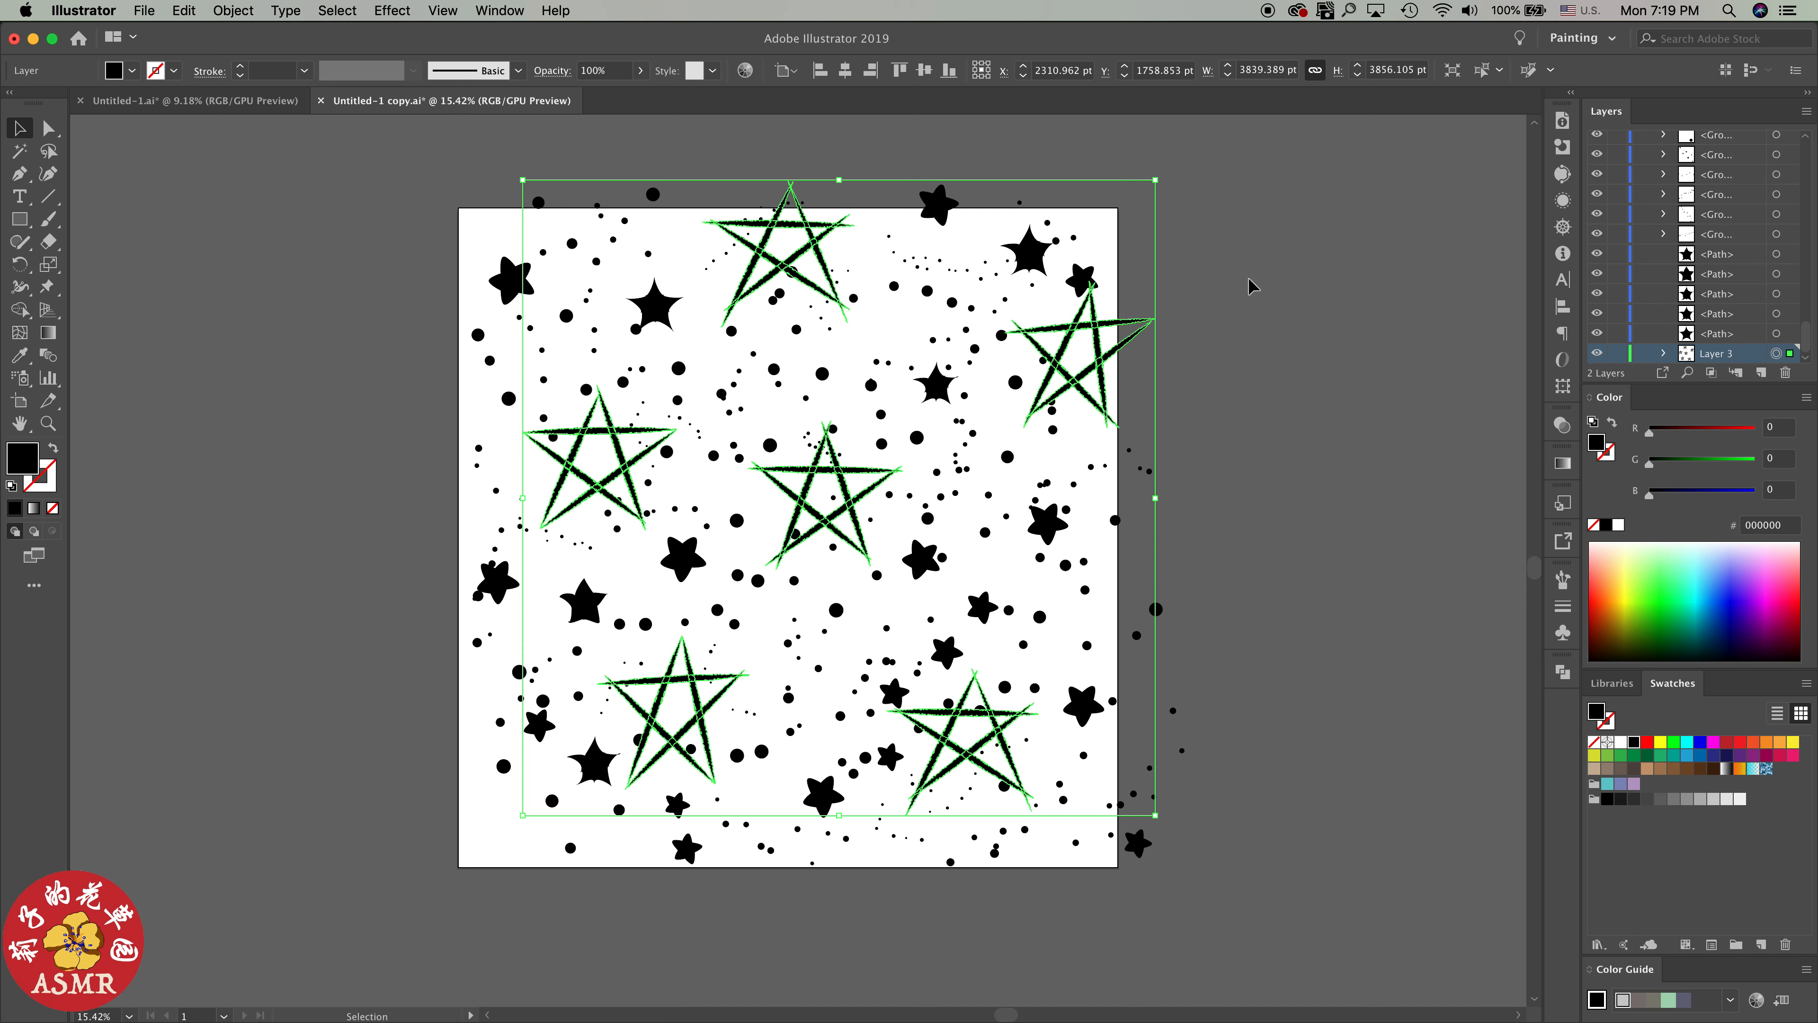
left_click(233, 11)
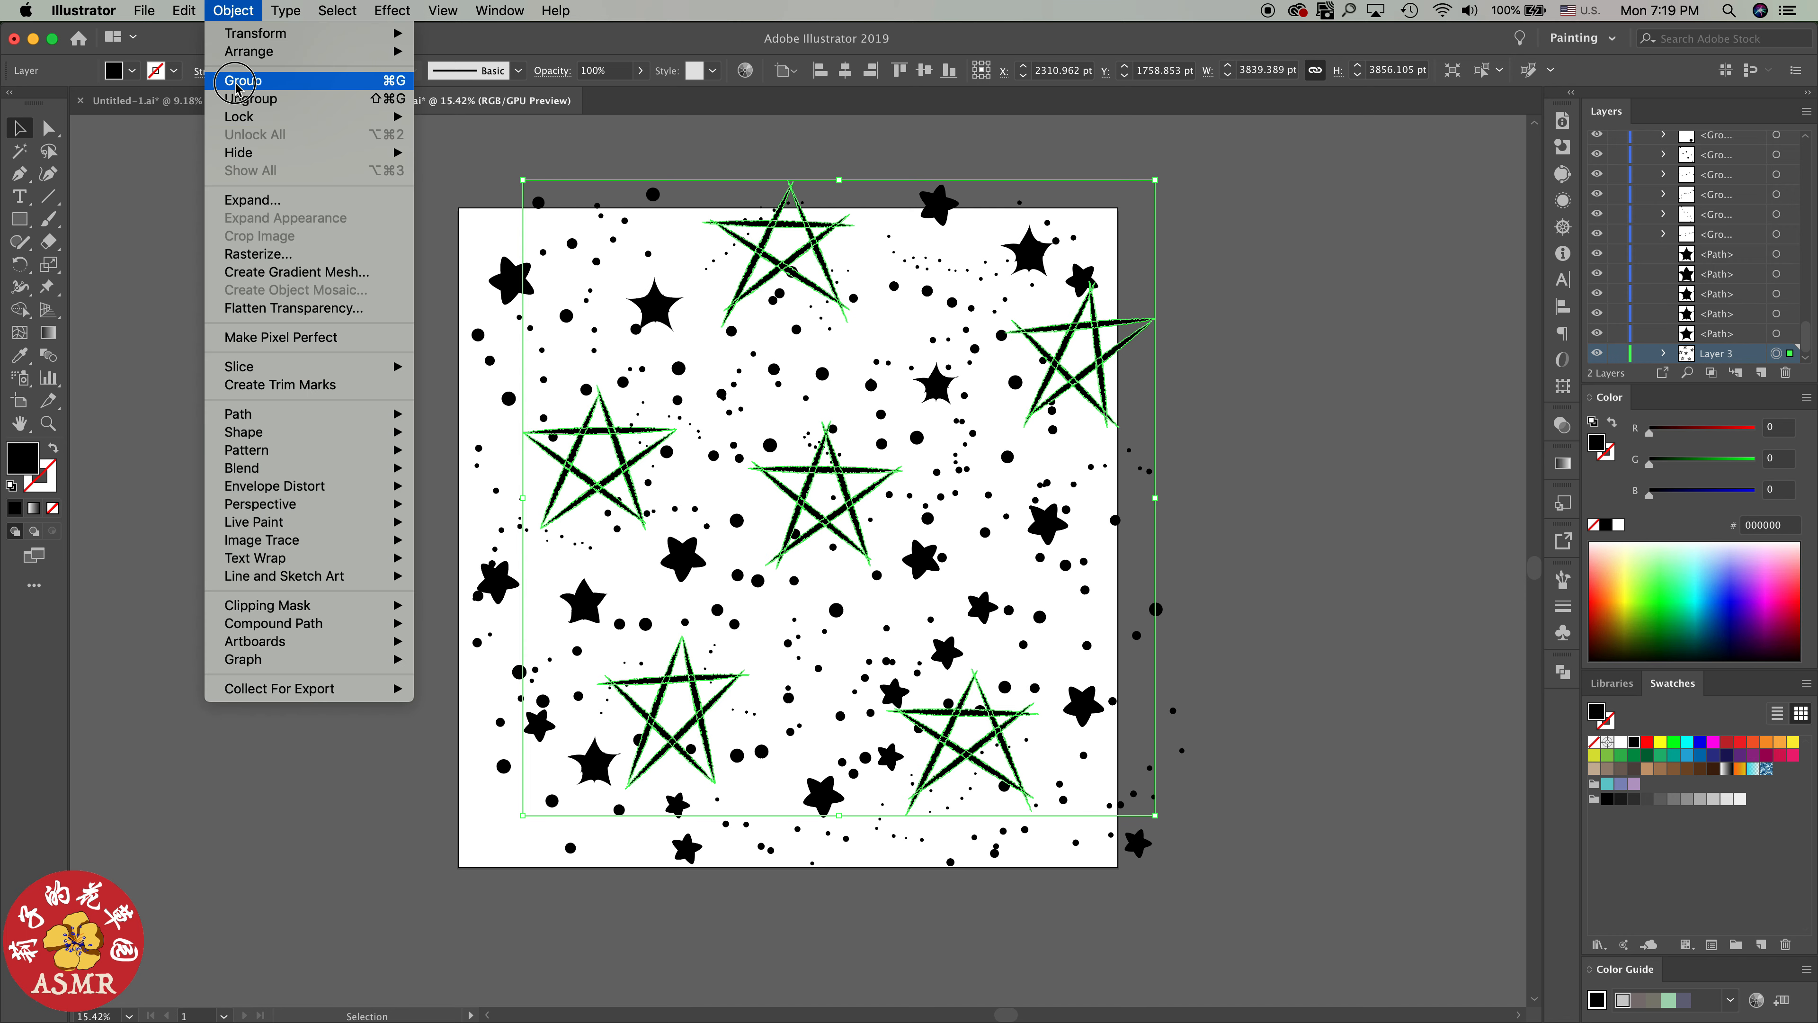
left_click(237, 85)
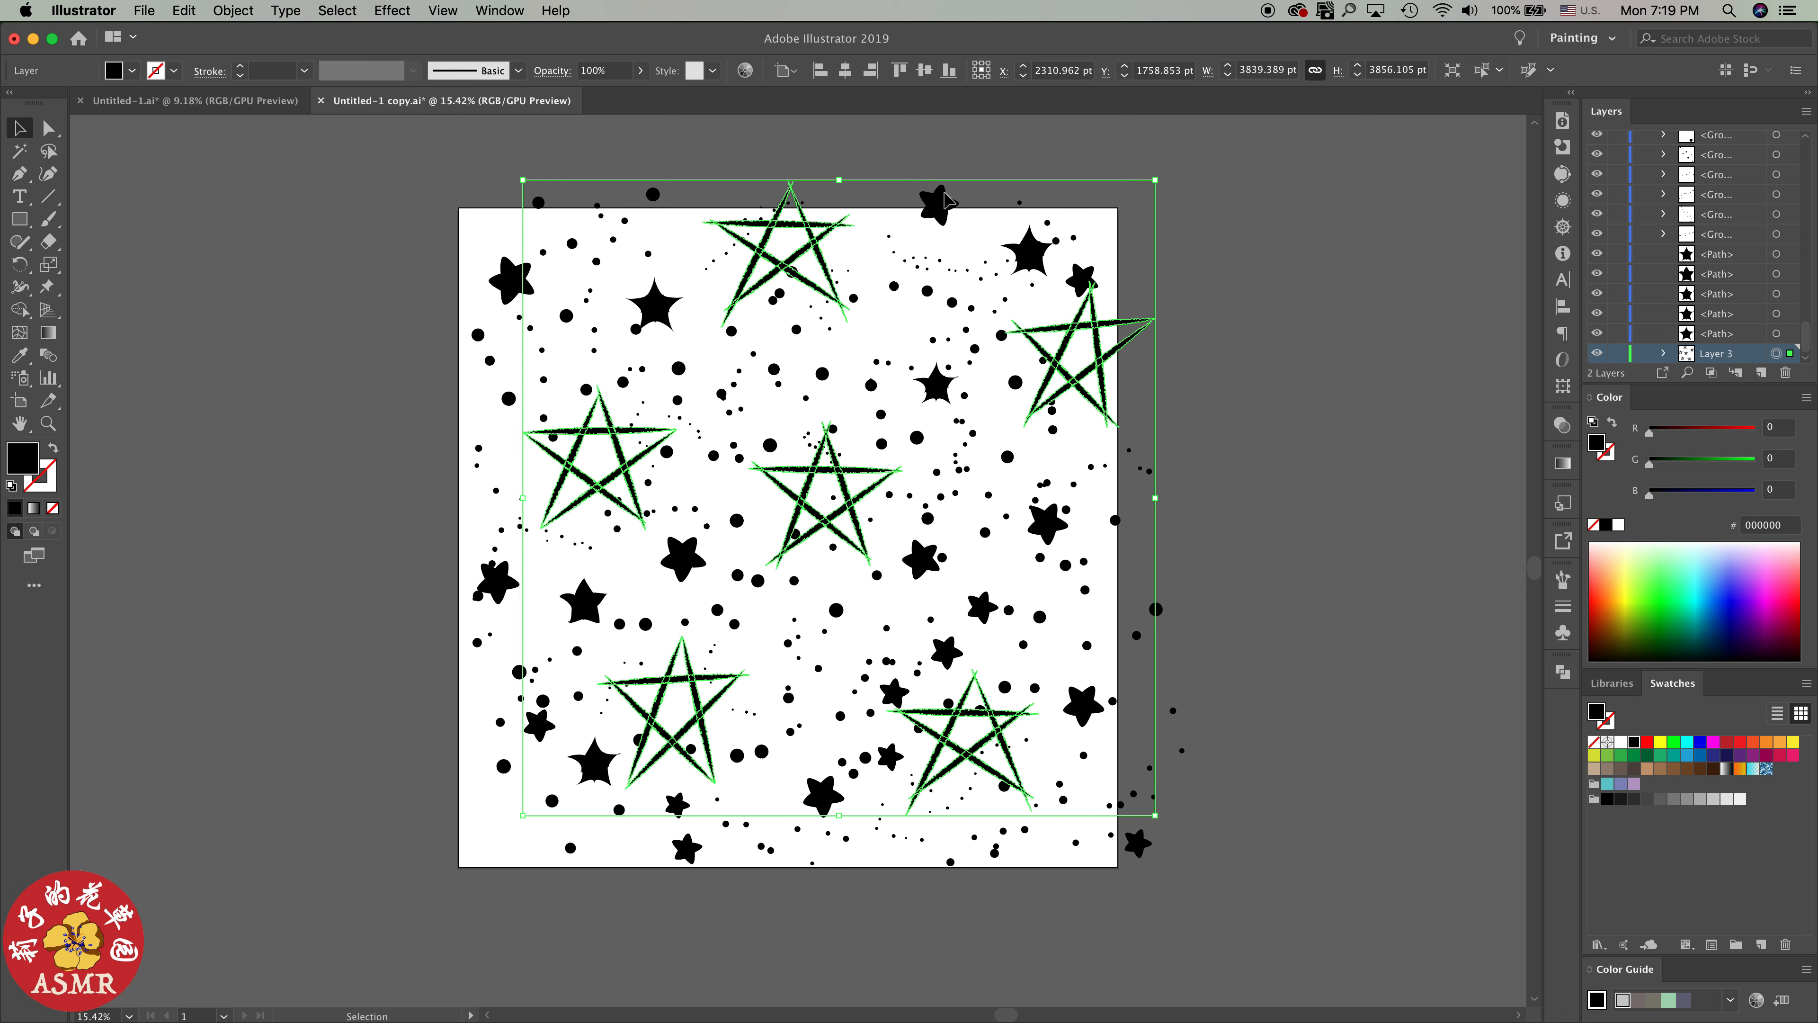
Collect the five filled star paths above Layer 3 in a new layer
left_click(1755, 333)
left_click(1746, 257)
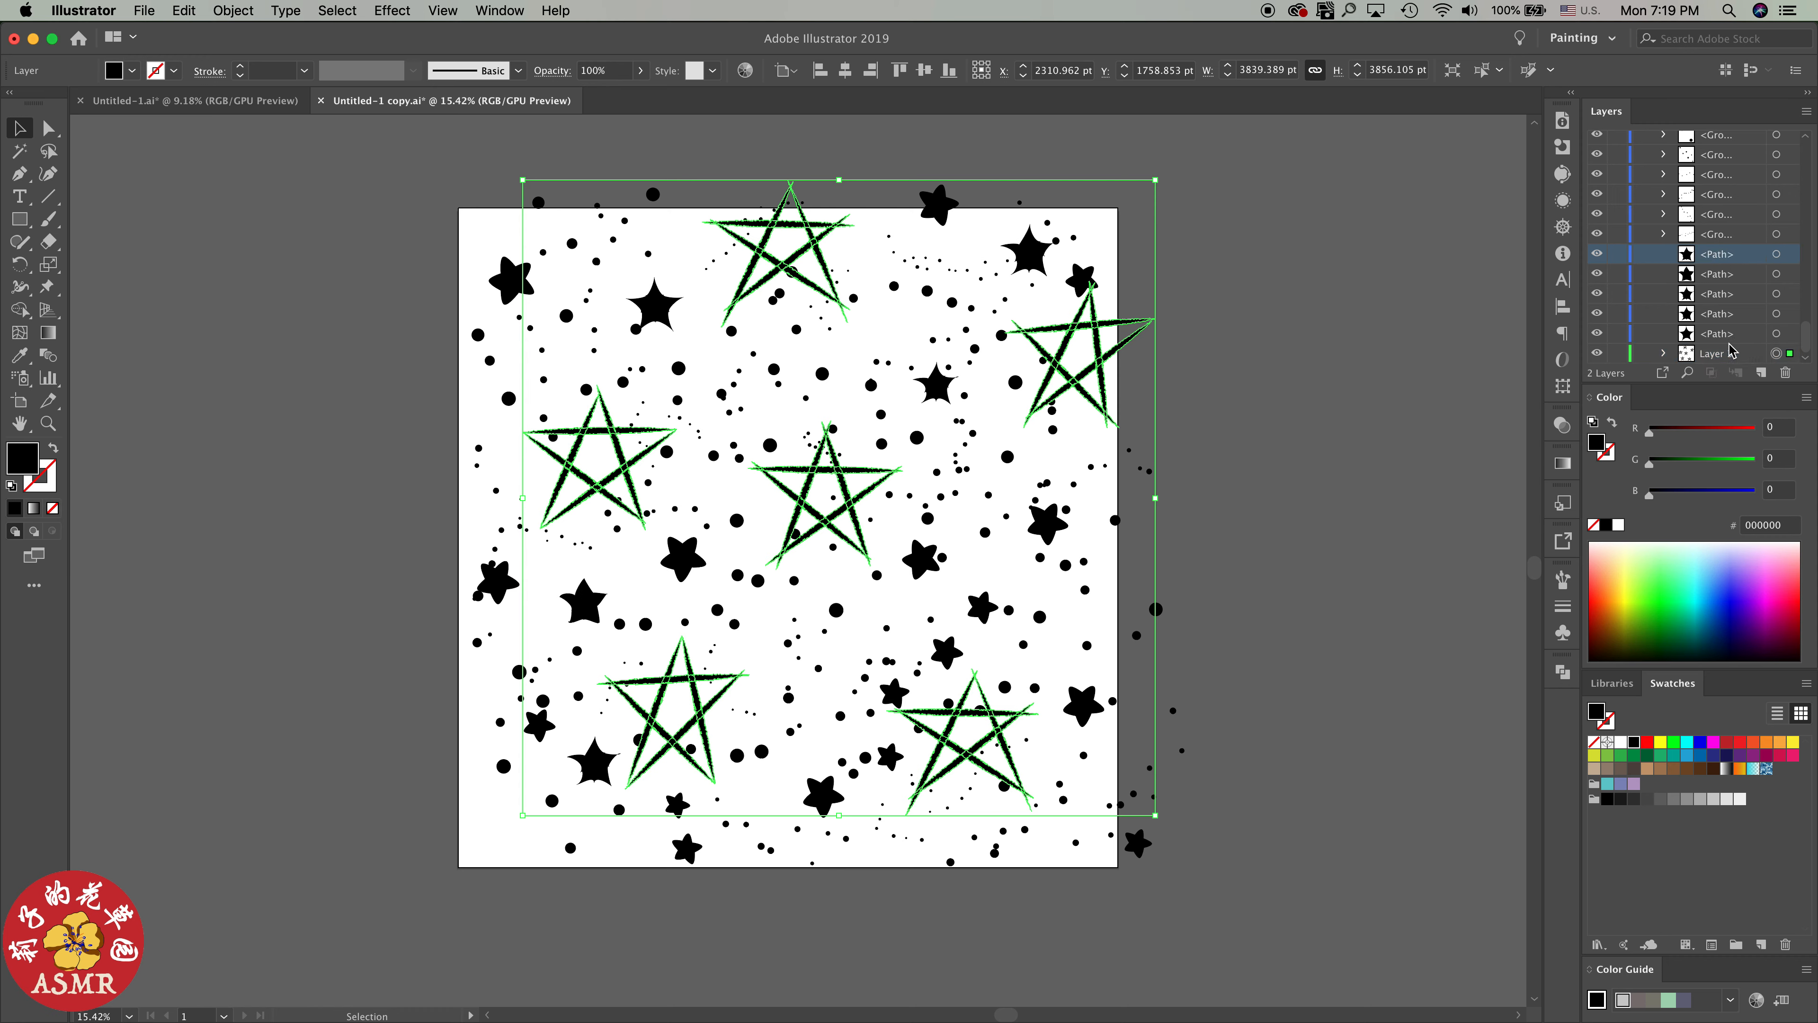
left_click(1752, 341, "shift")
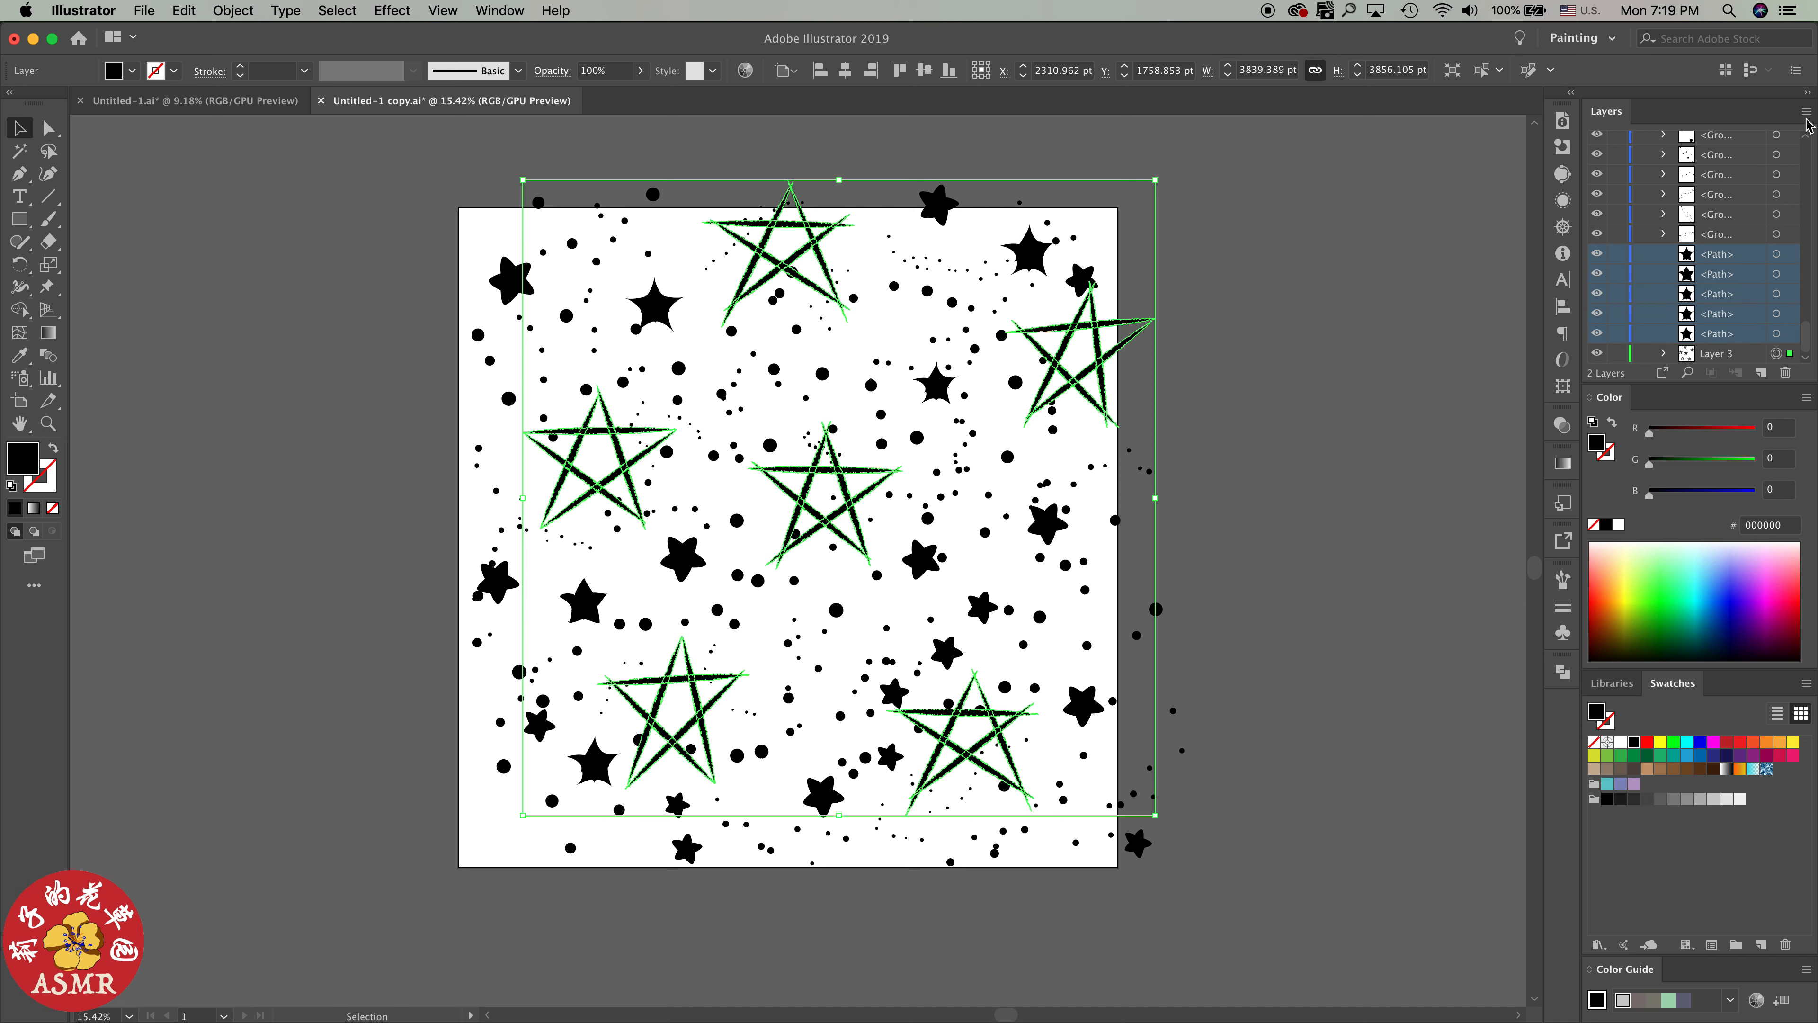
left_click(1806, 111)
left_click(1736, 356)
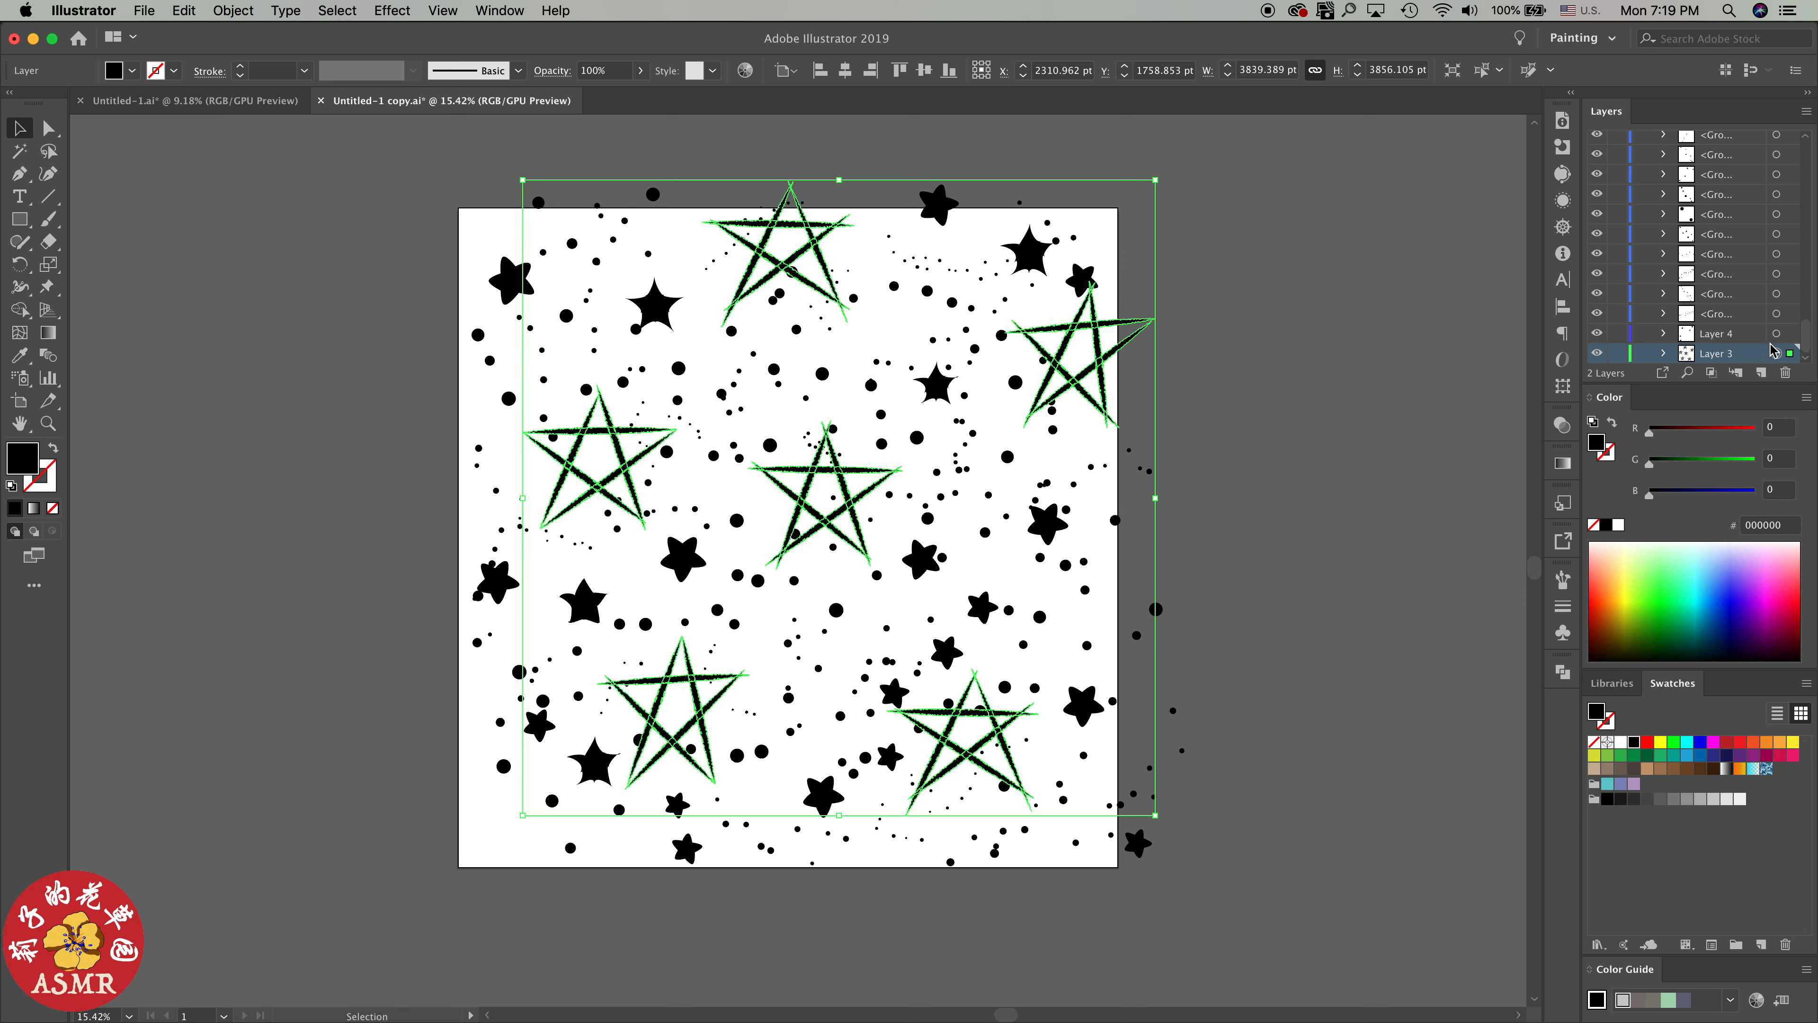
Select all the filled stars in Layer 4 and group them
left_click(1777, 334)
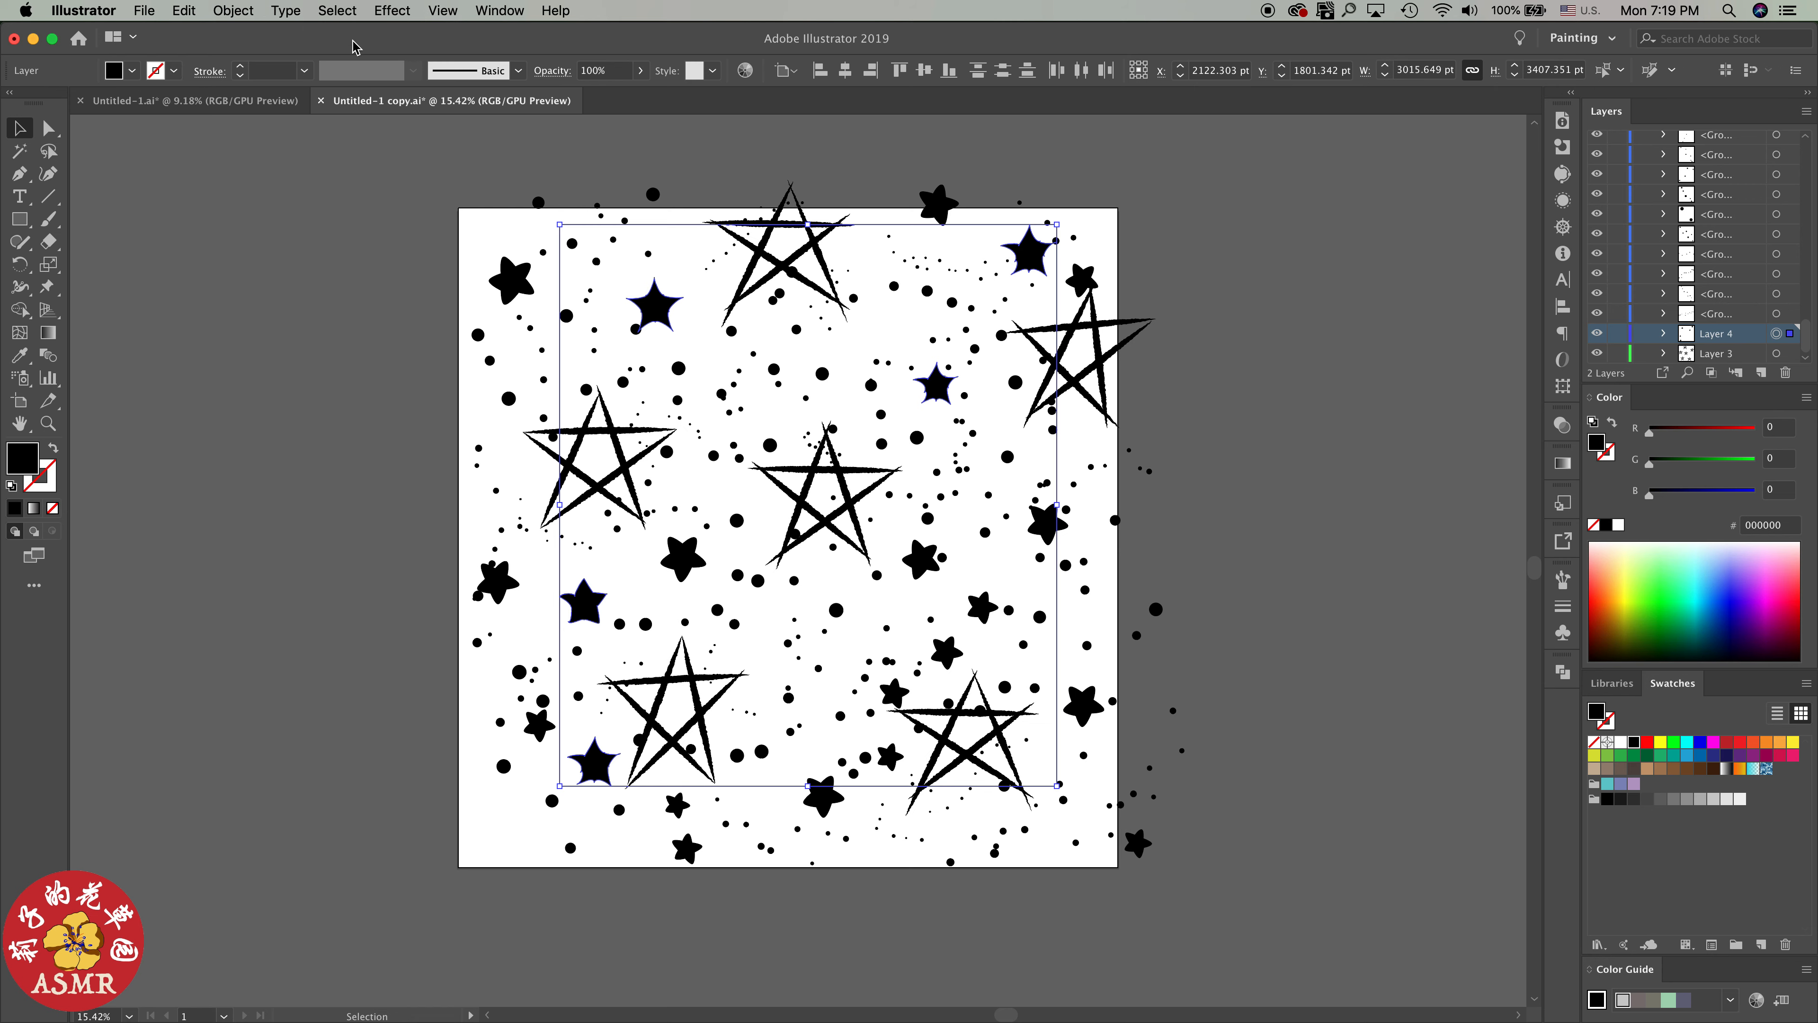
left_click(230, 10)
left_click(239, 74)
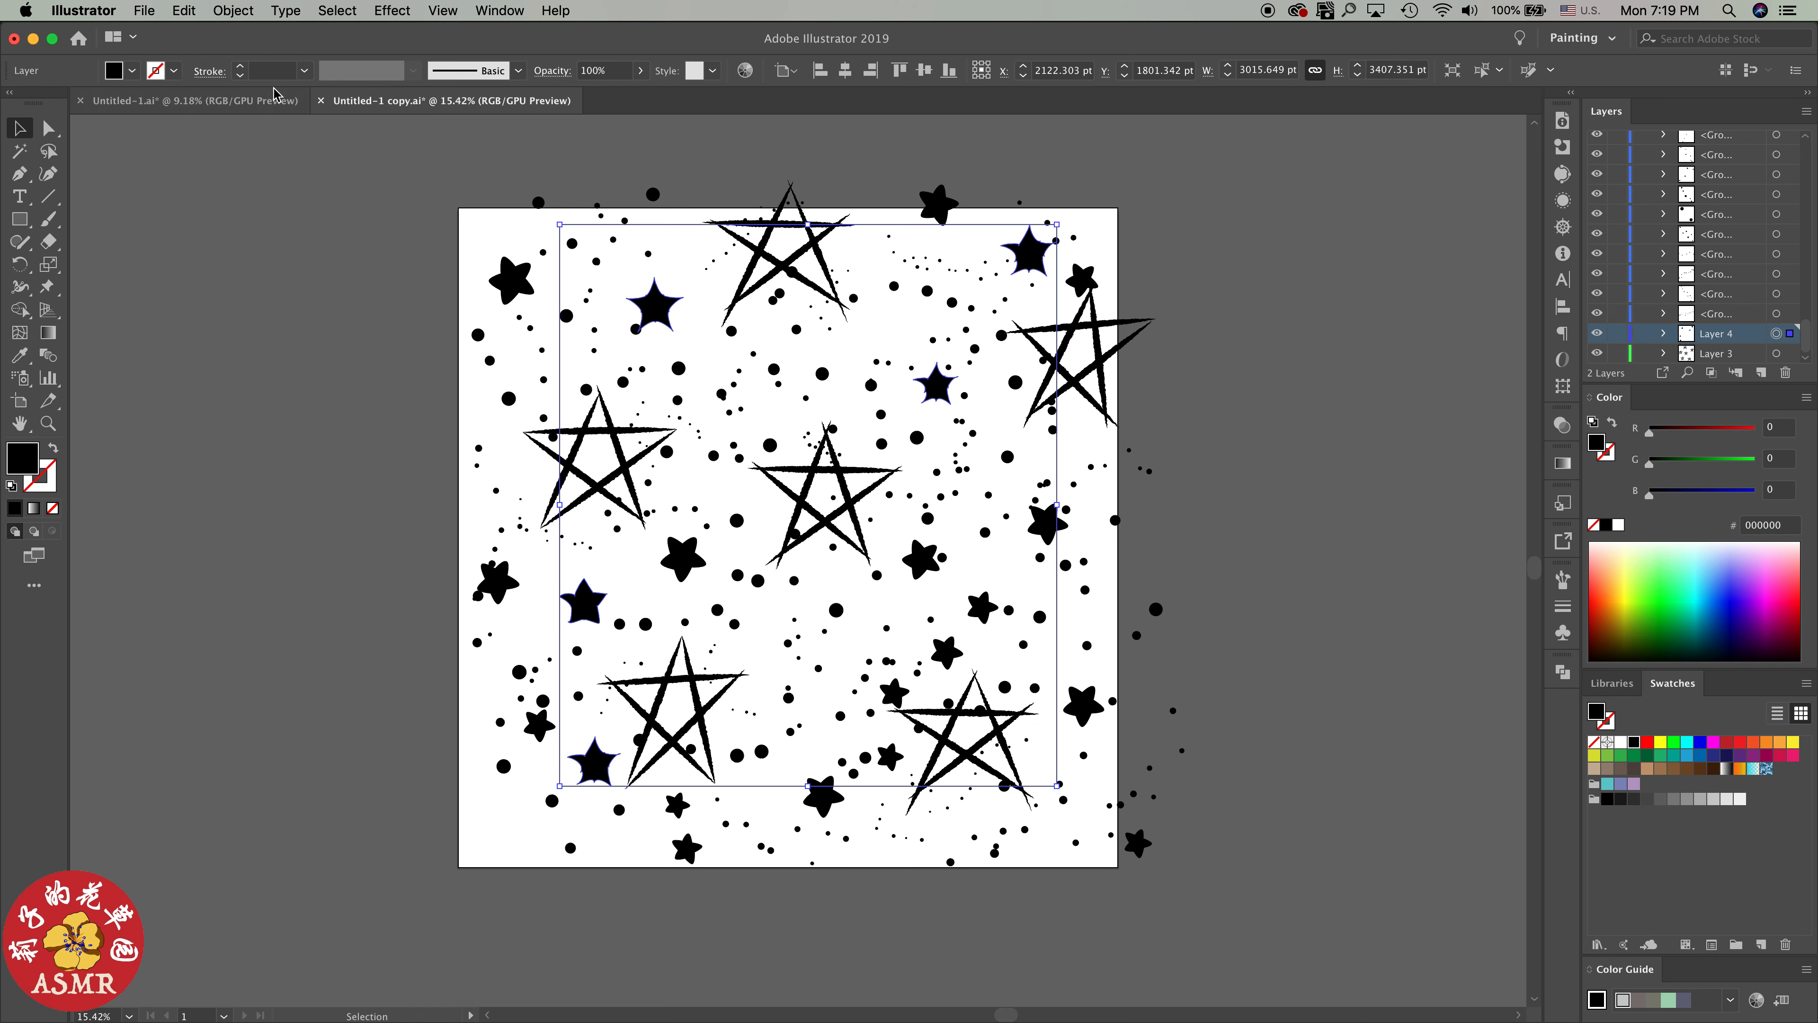
Hide and show Layer 4 and Layer 3 in turn to check which stars each one holds
left_click(1743, 315)
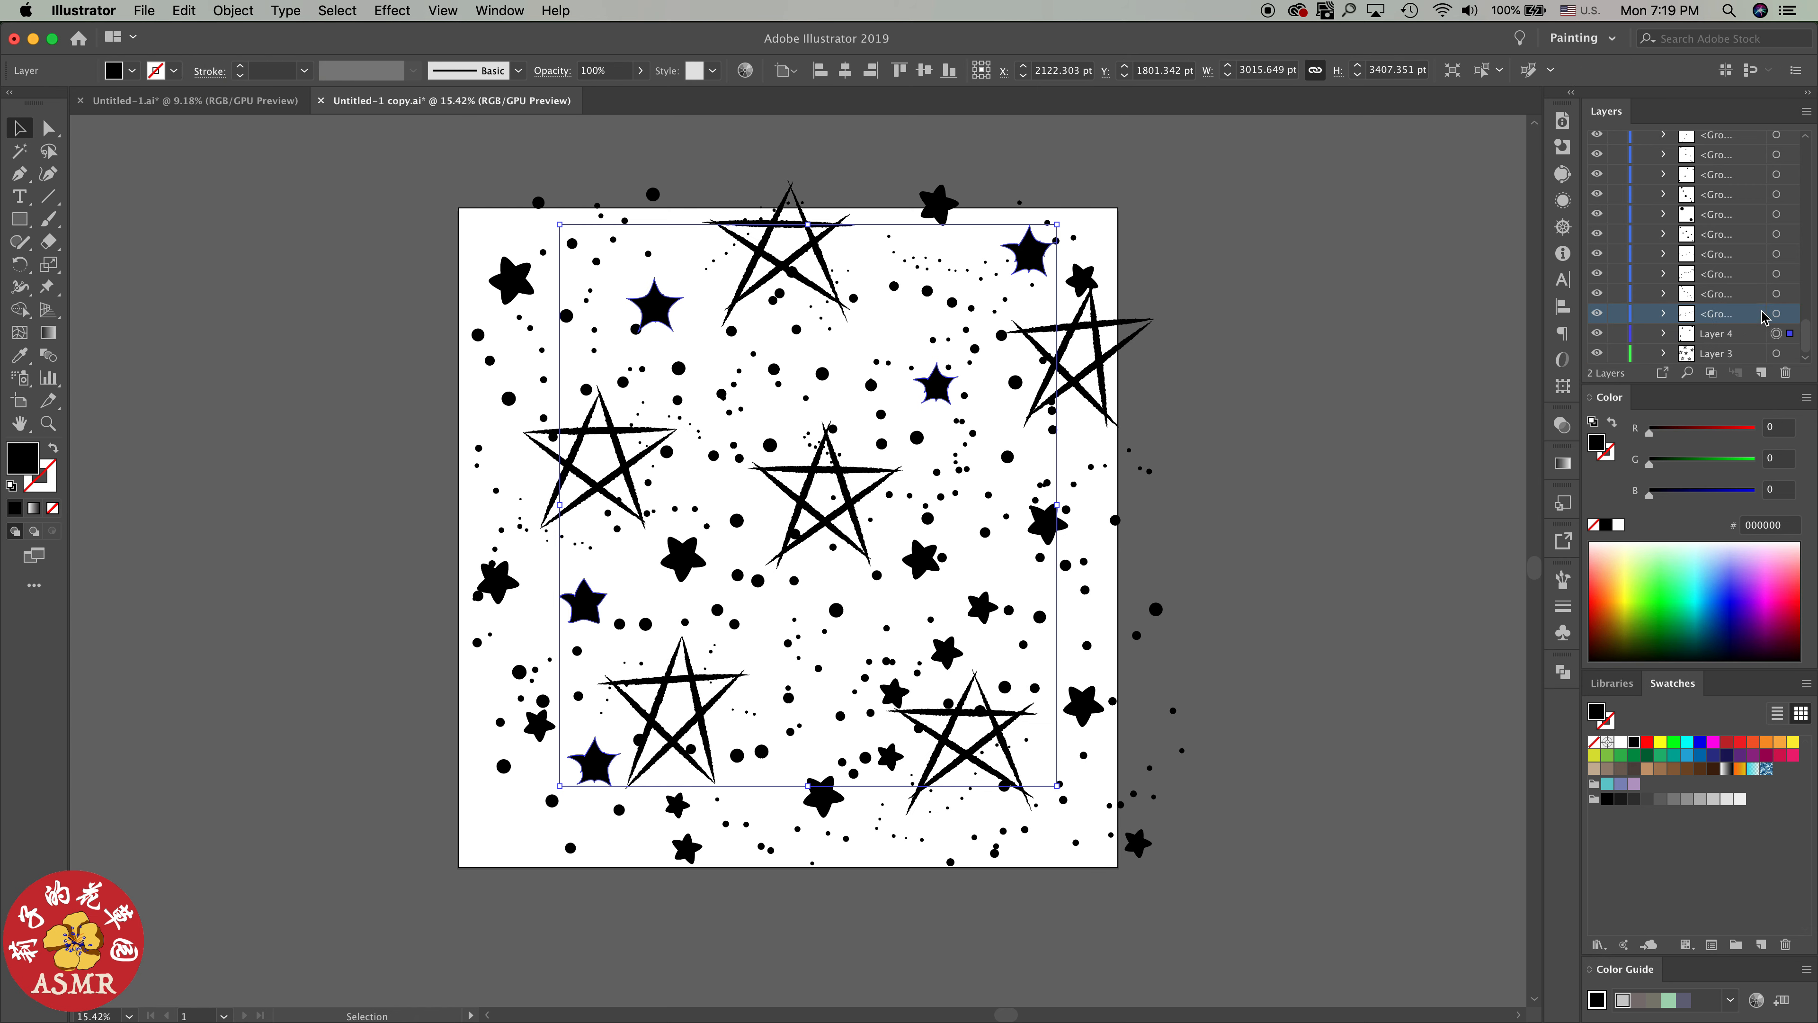
scroll(1747, 276, "up", 5)
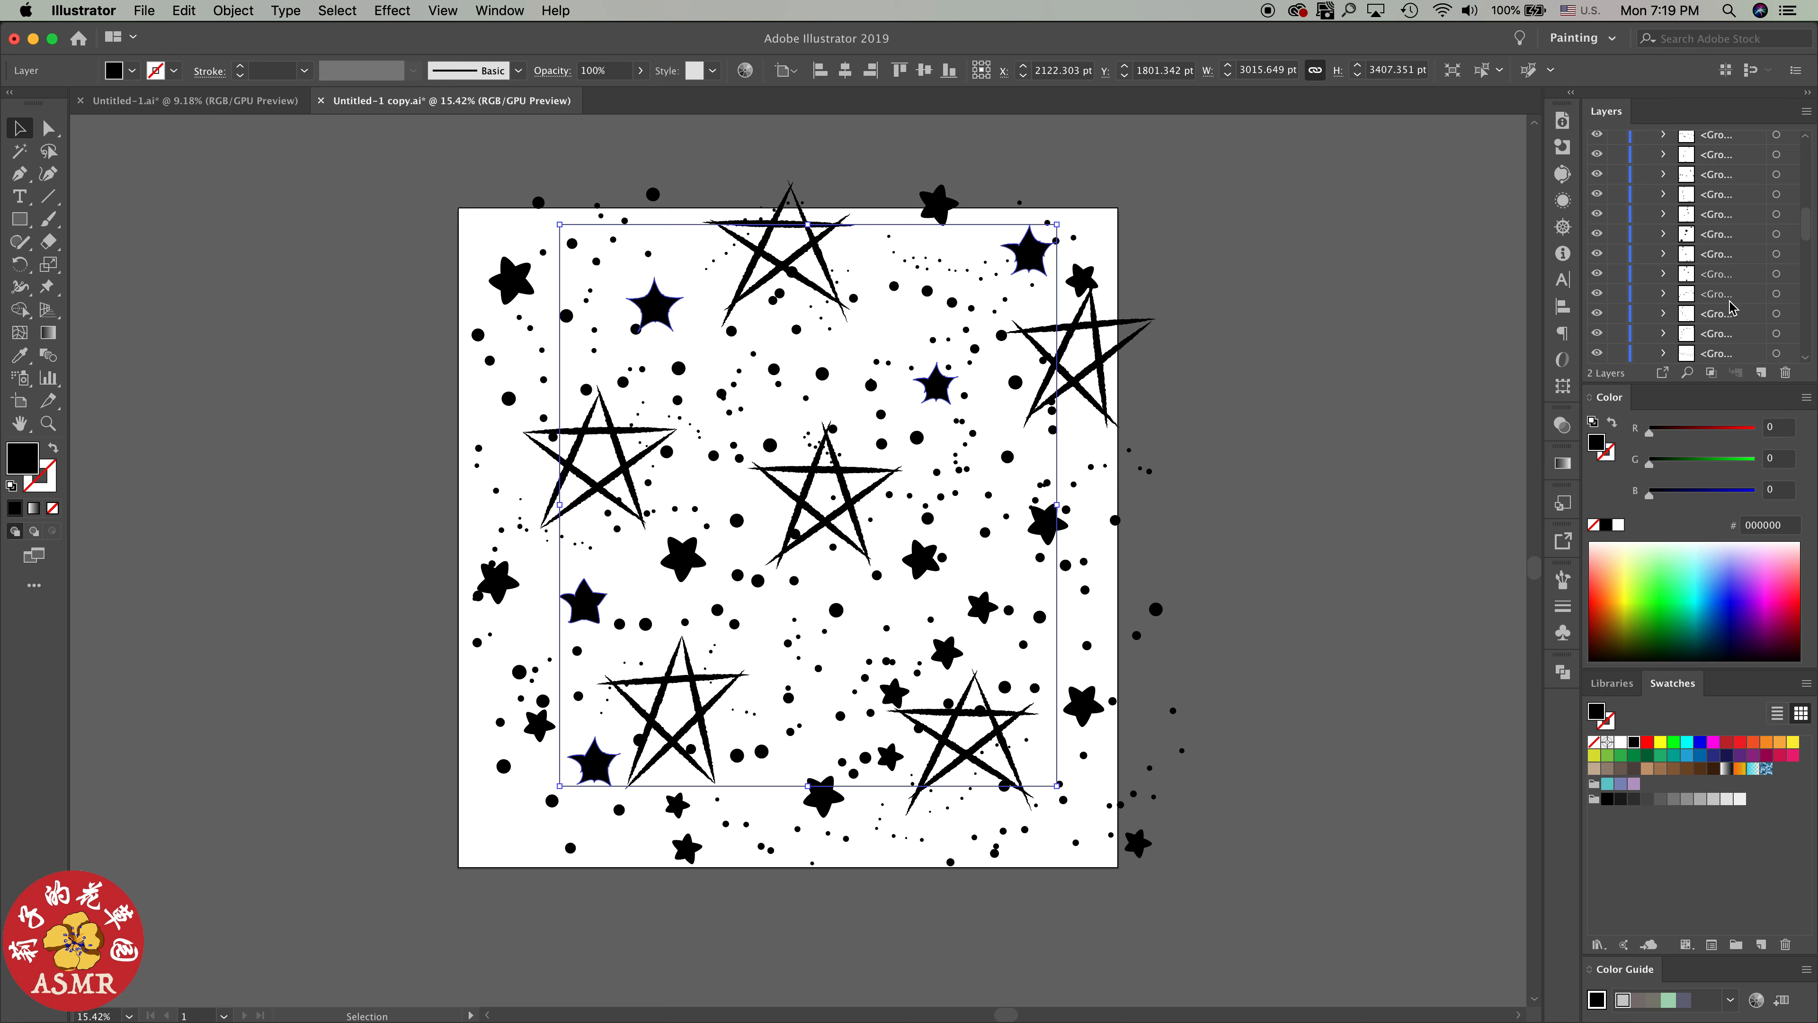
scroll(1747, 288, "down", 5)
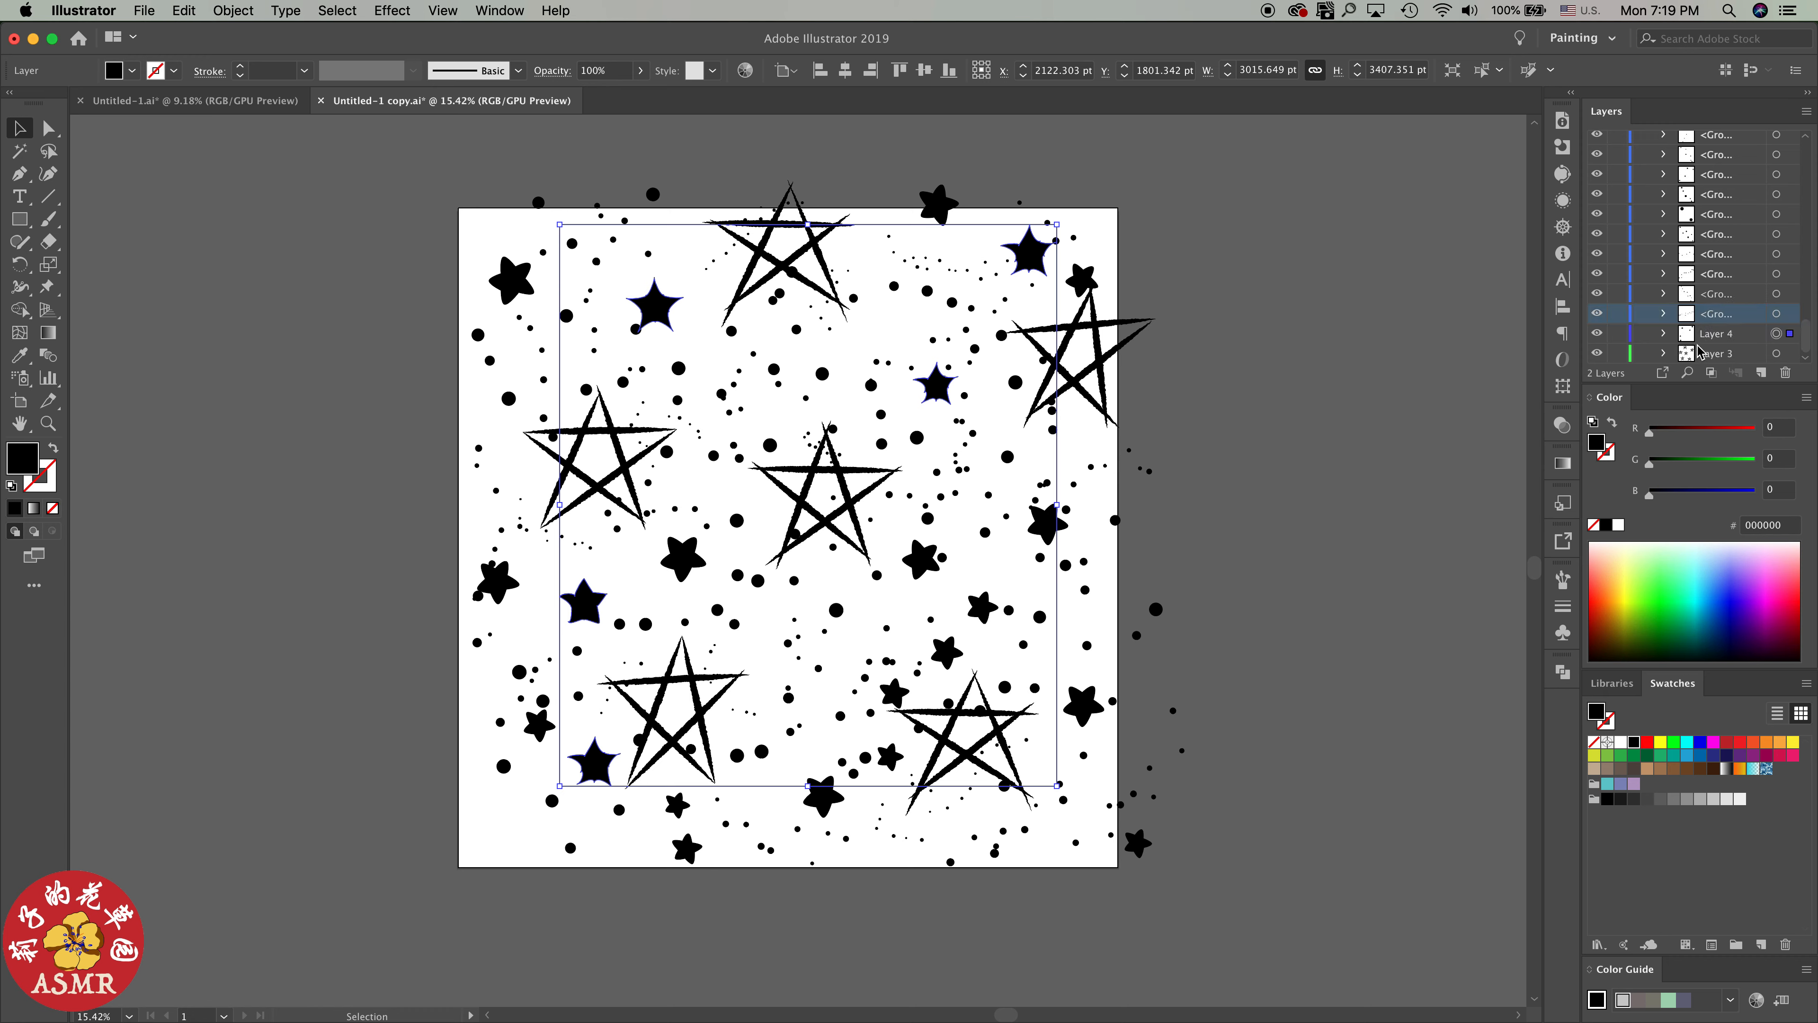
left_click(1597, 335)
left_click(1598, 334)
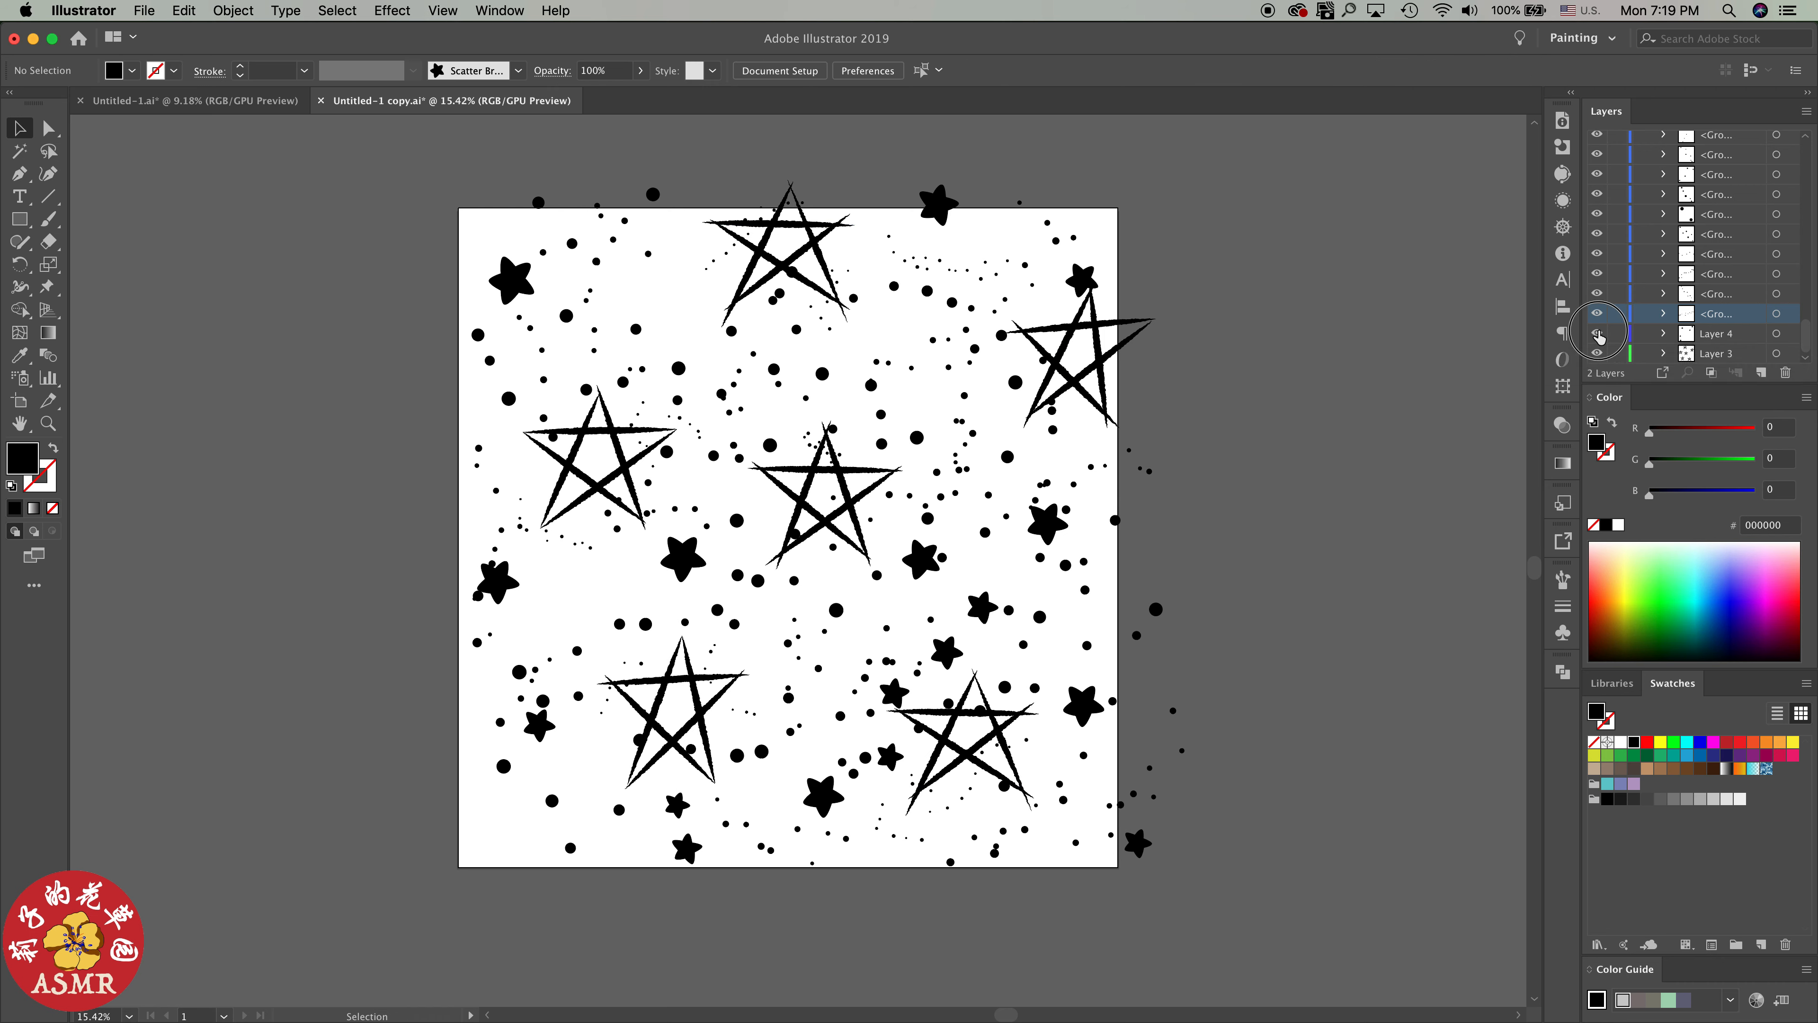
left_click(1599, 354)
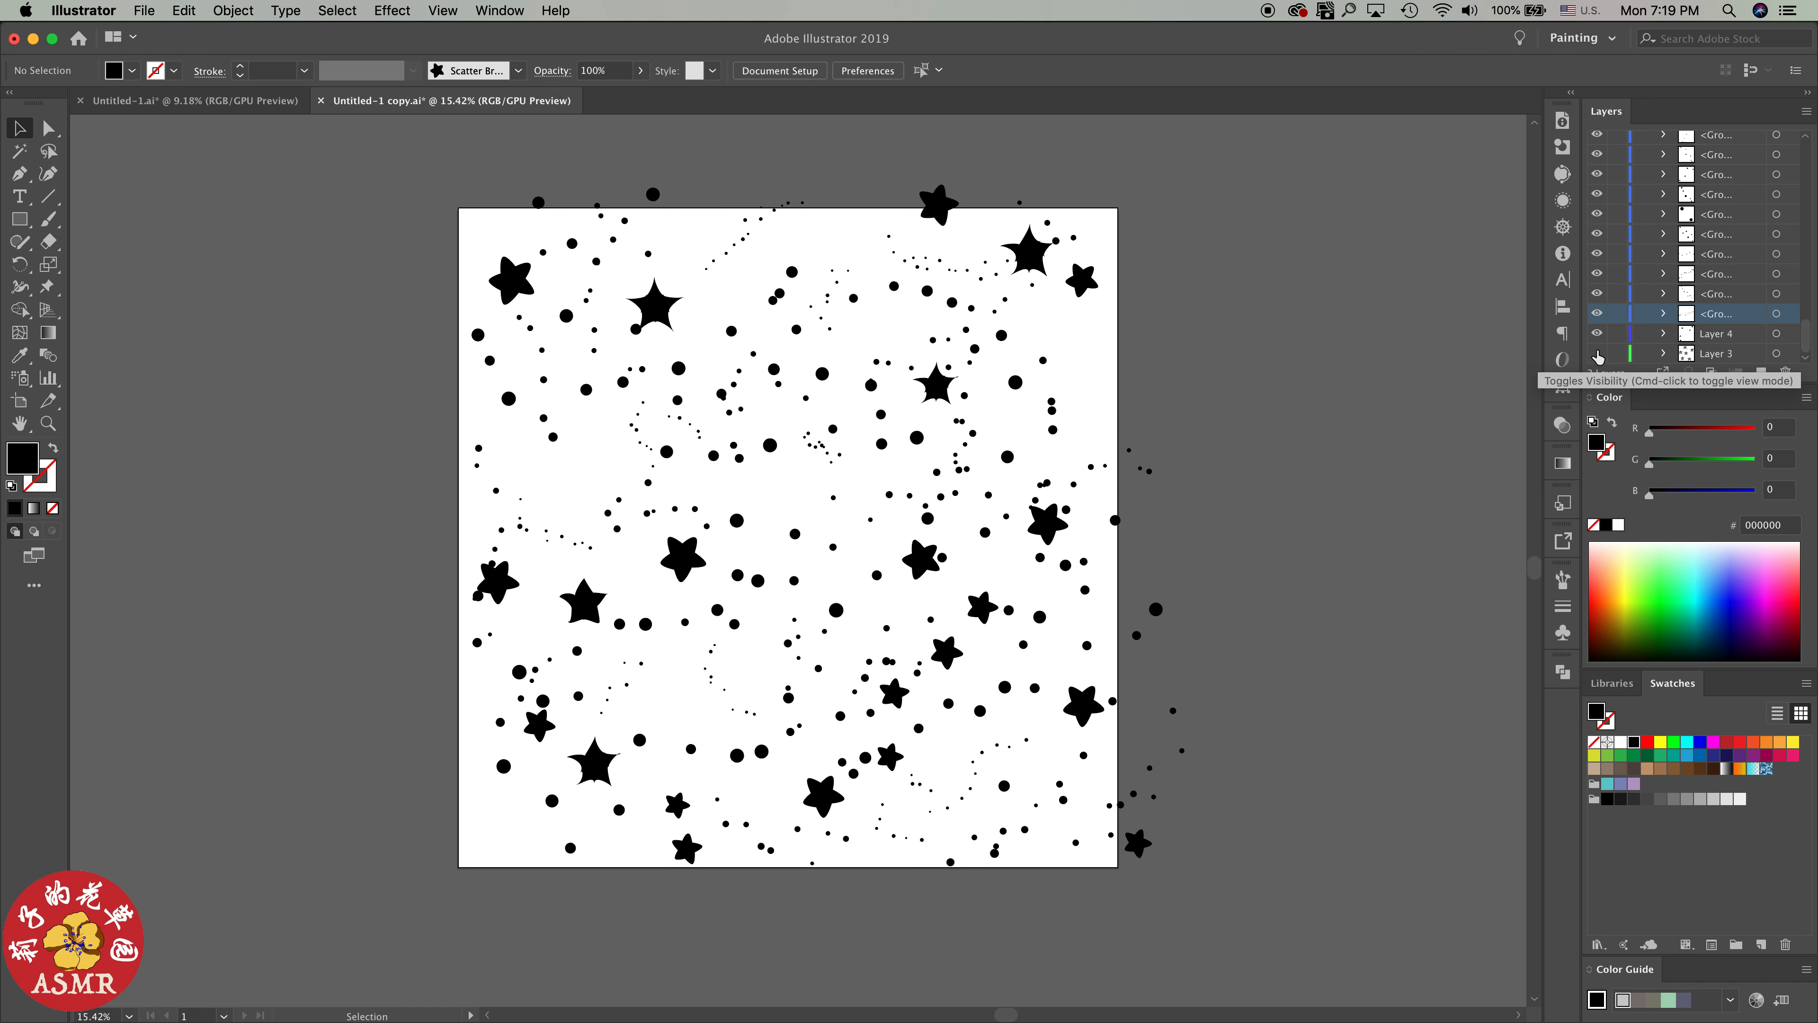
left_click(1598, 354)
Lock Layer 4 and Layer 3
scroll(1717, 337, "up", 2)
scroll(1725, 344, "down", 4)
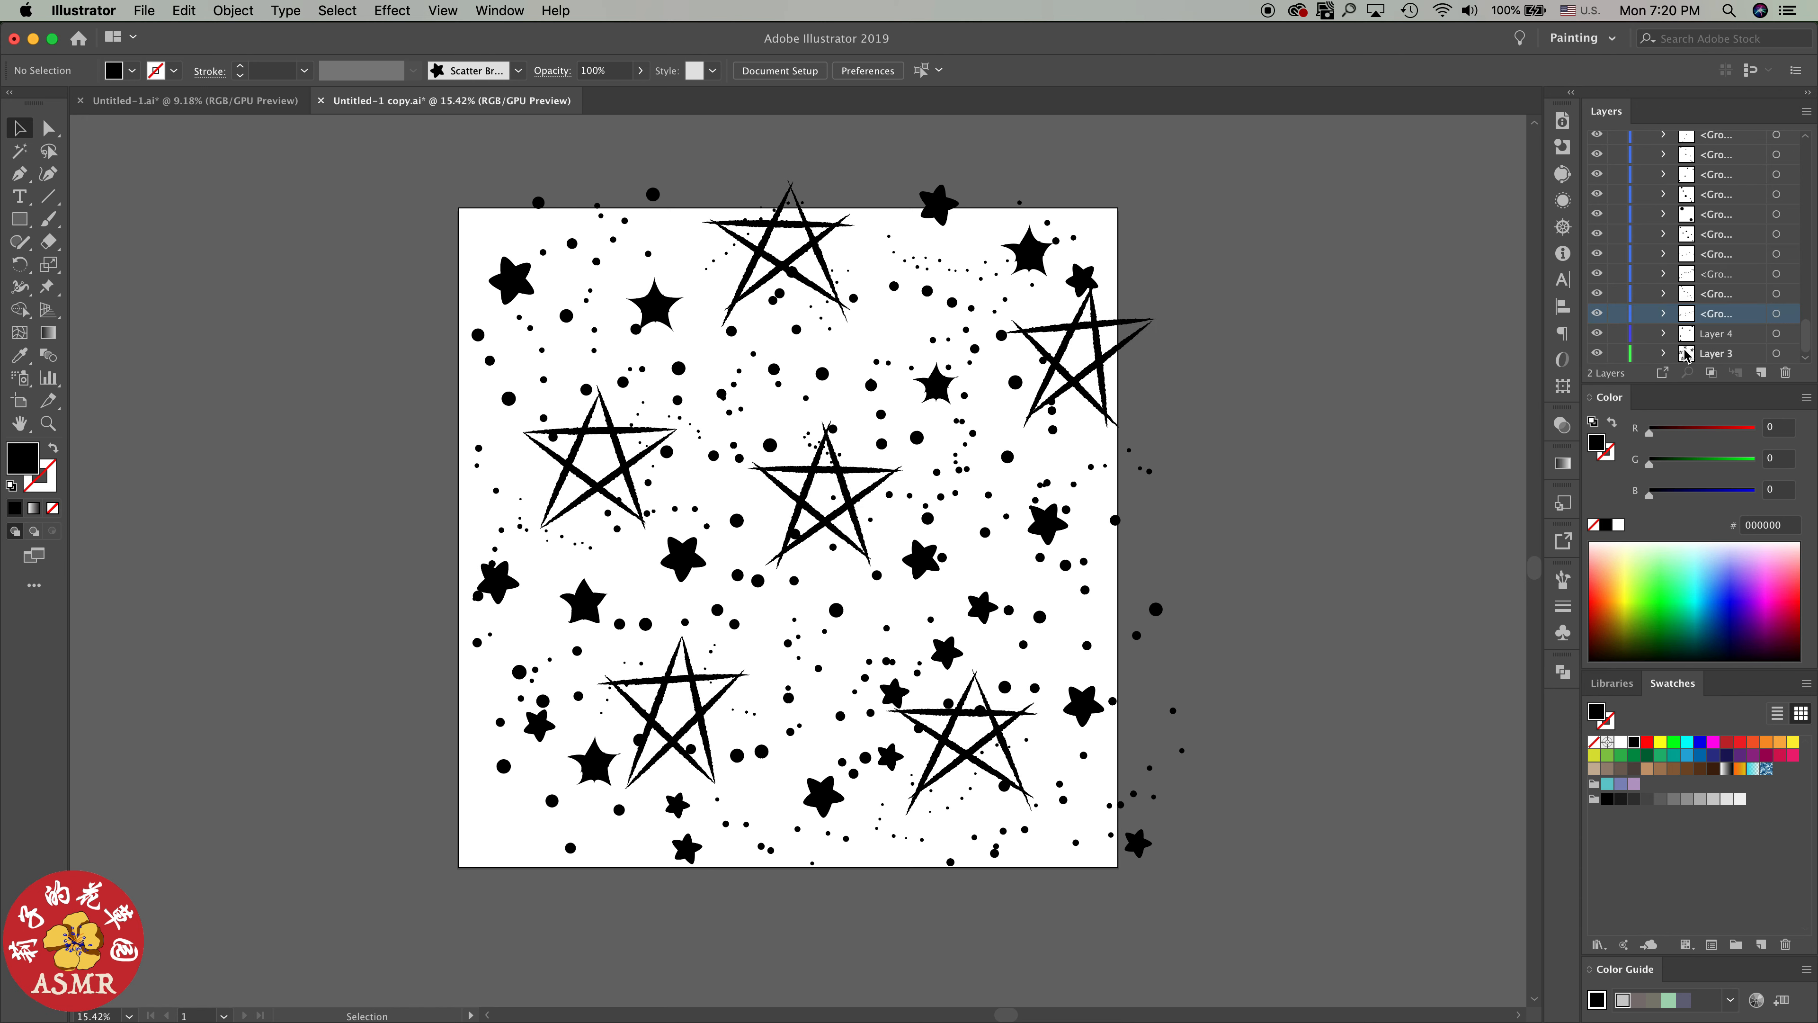
left_click(1617, 333)
left_click(1617, 353)
Select nine consecutive dot groups above Layer 4 together, skipping the group directly above that layer
scroll(1747, 333, "up", 1)
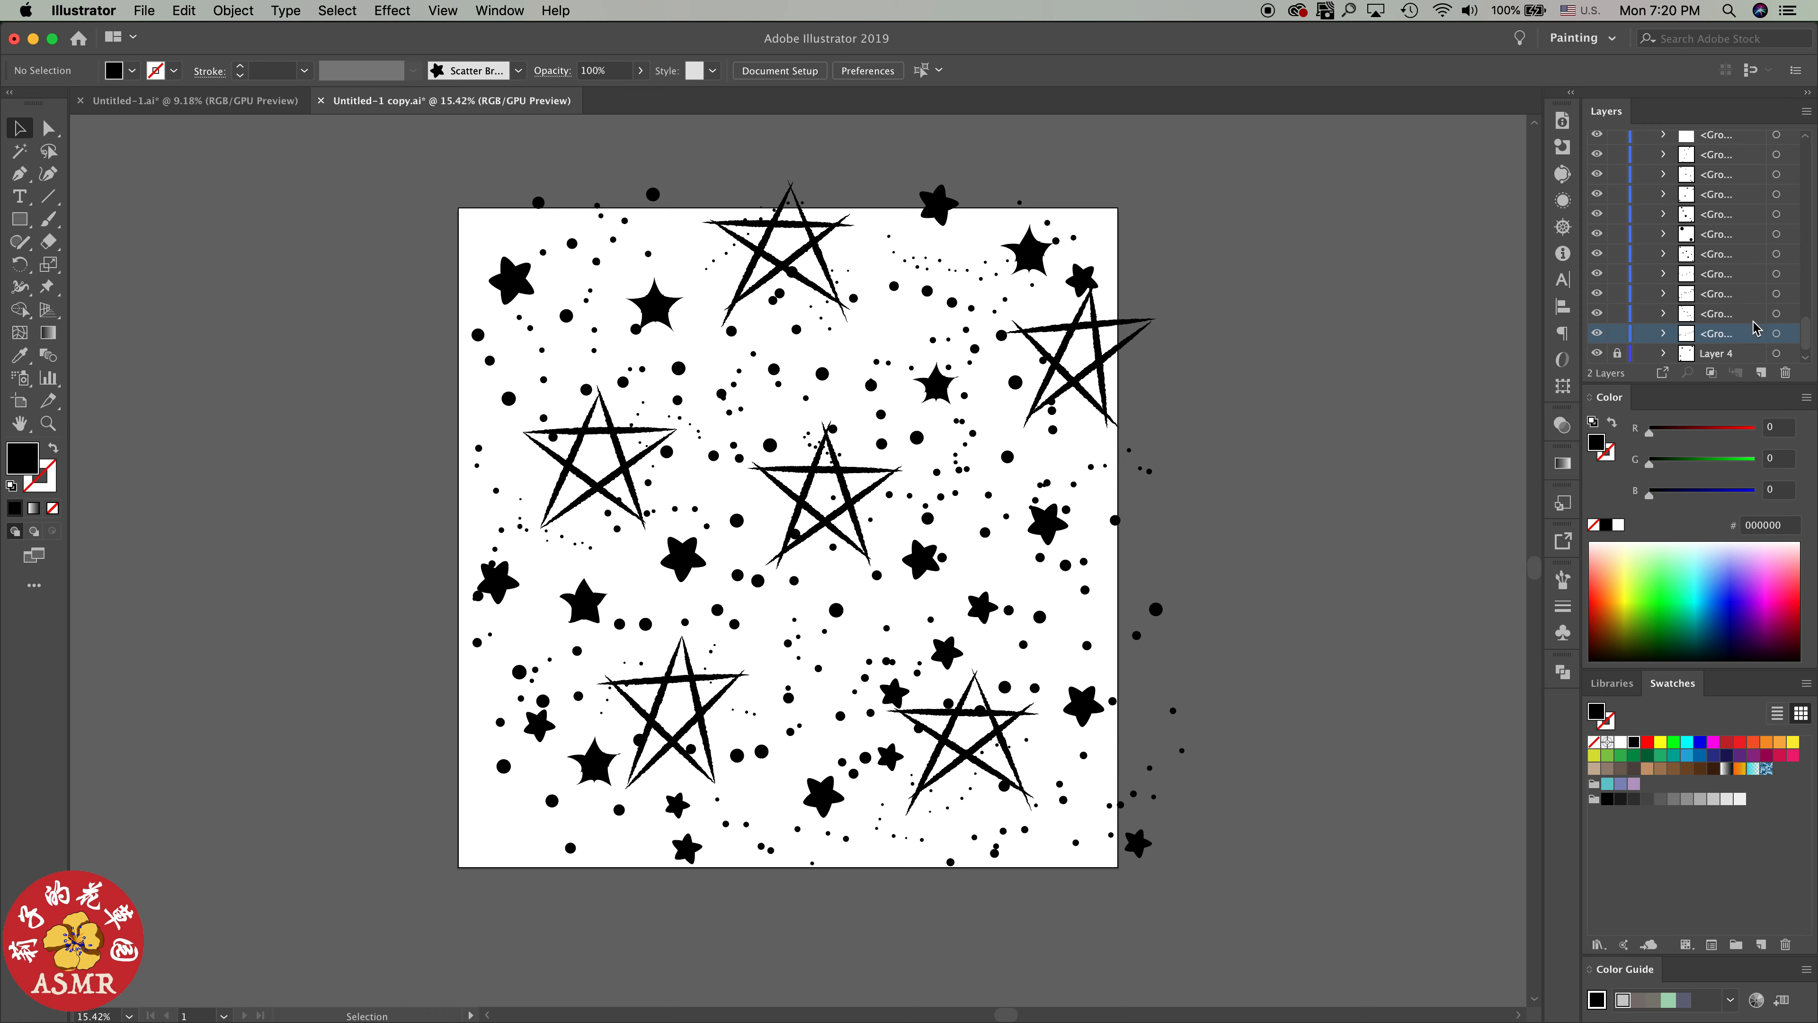
left_click(1777, 315)
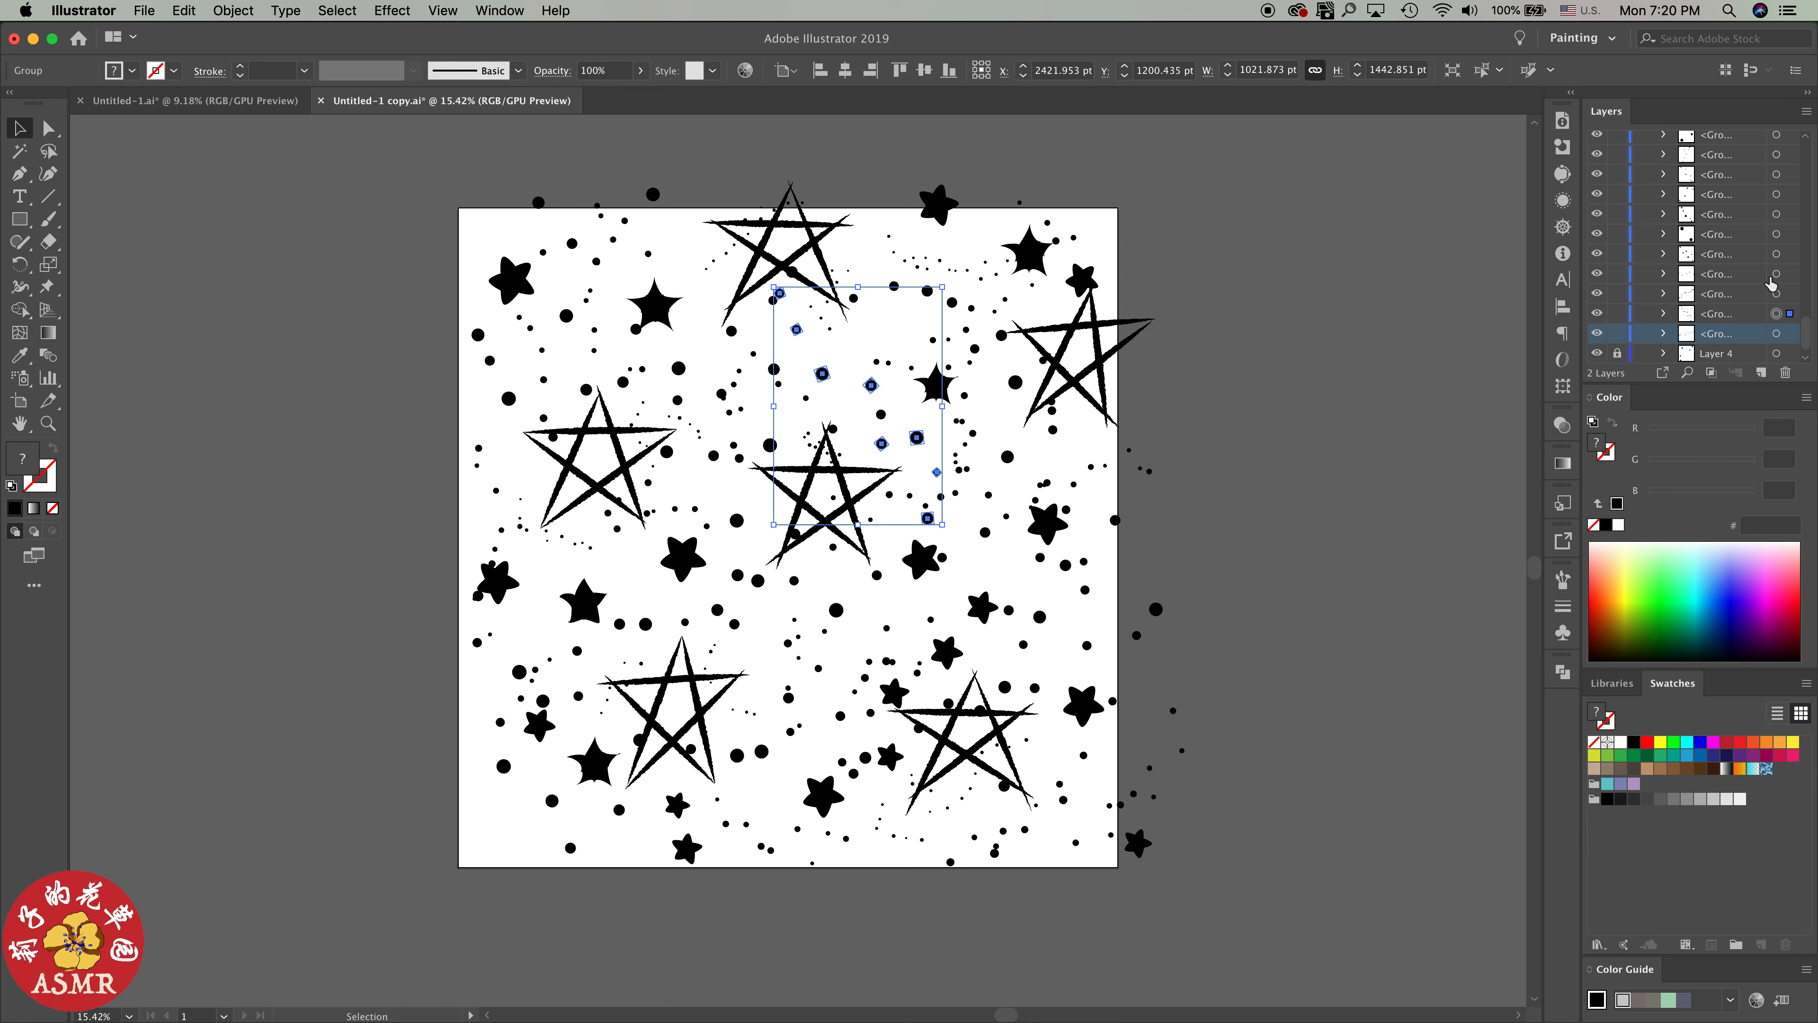
left_click(1778, 293, "shift")
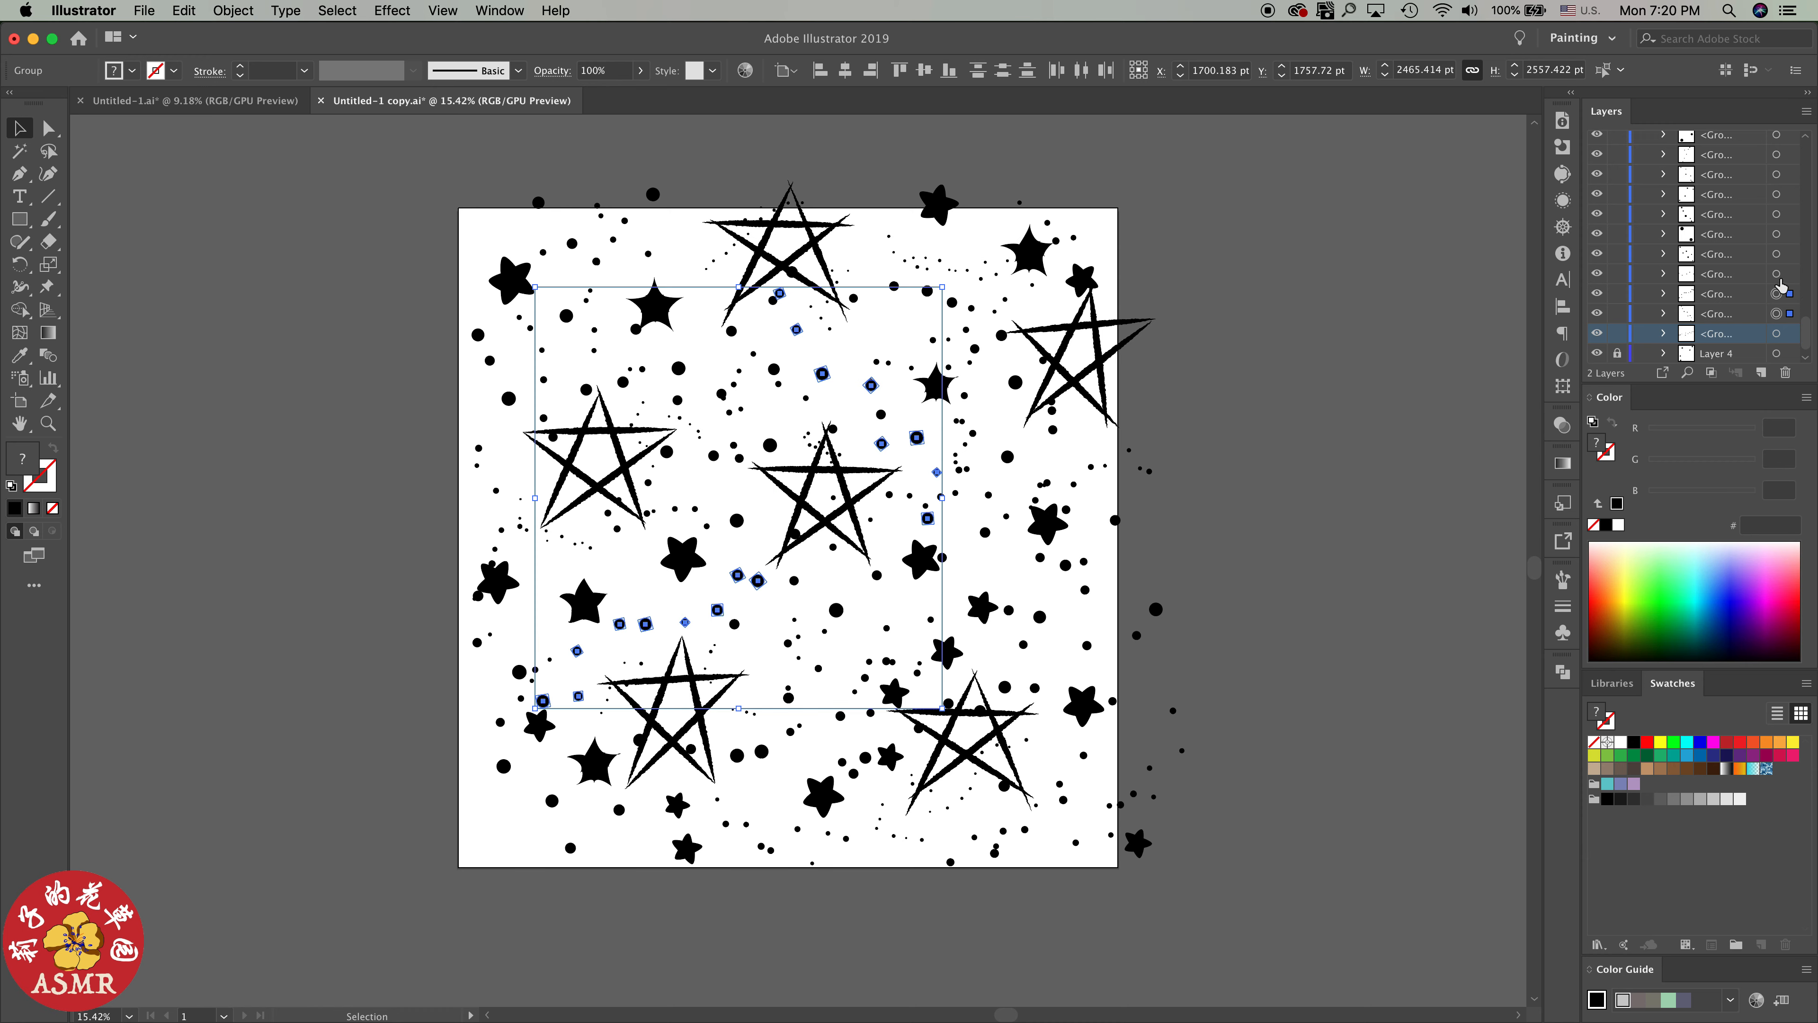
left_click(1776, 274, "shift")
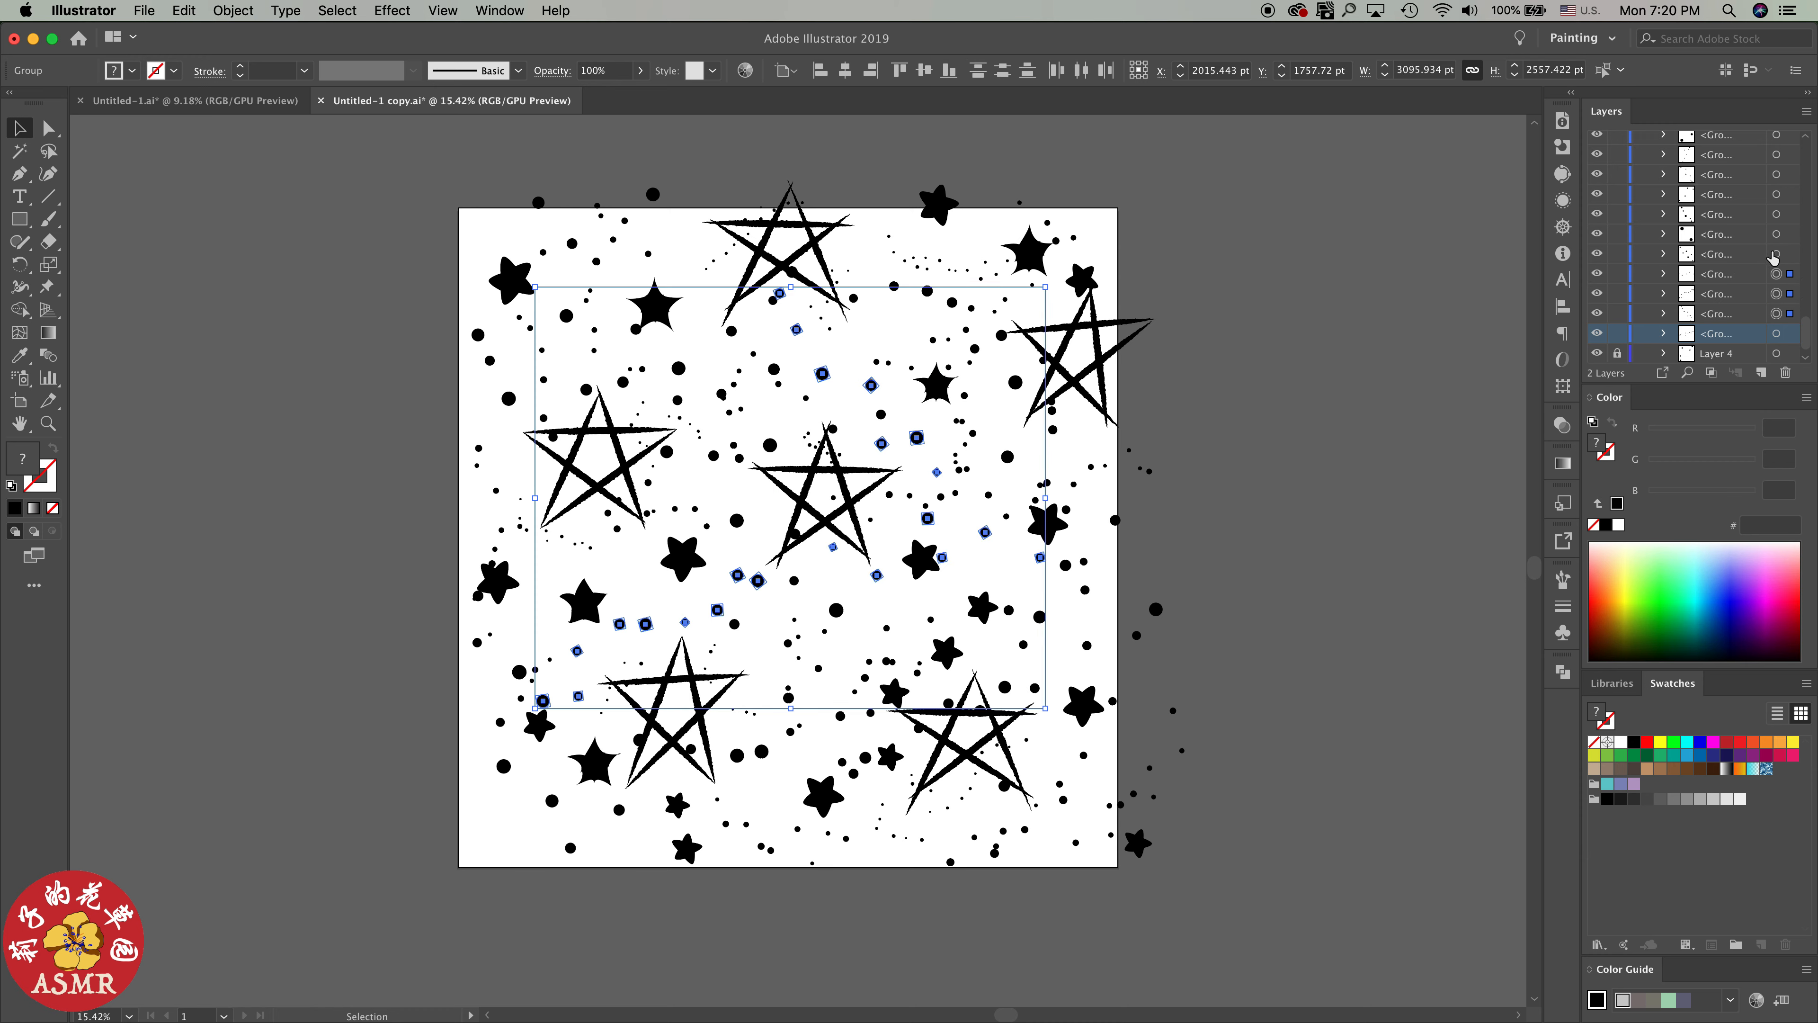
left_click(1776, 255, "shift")
left_click(1776, 234, "shift")
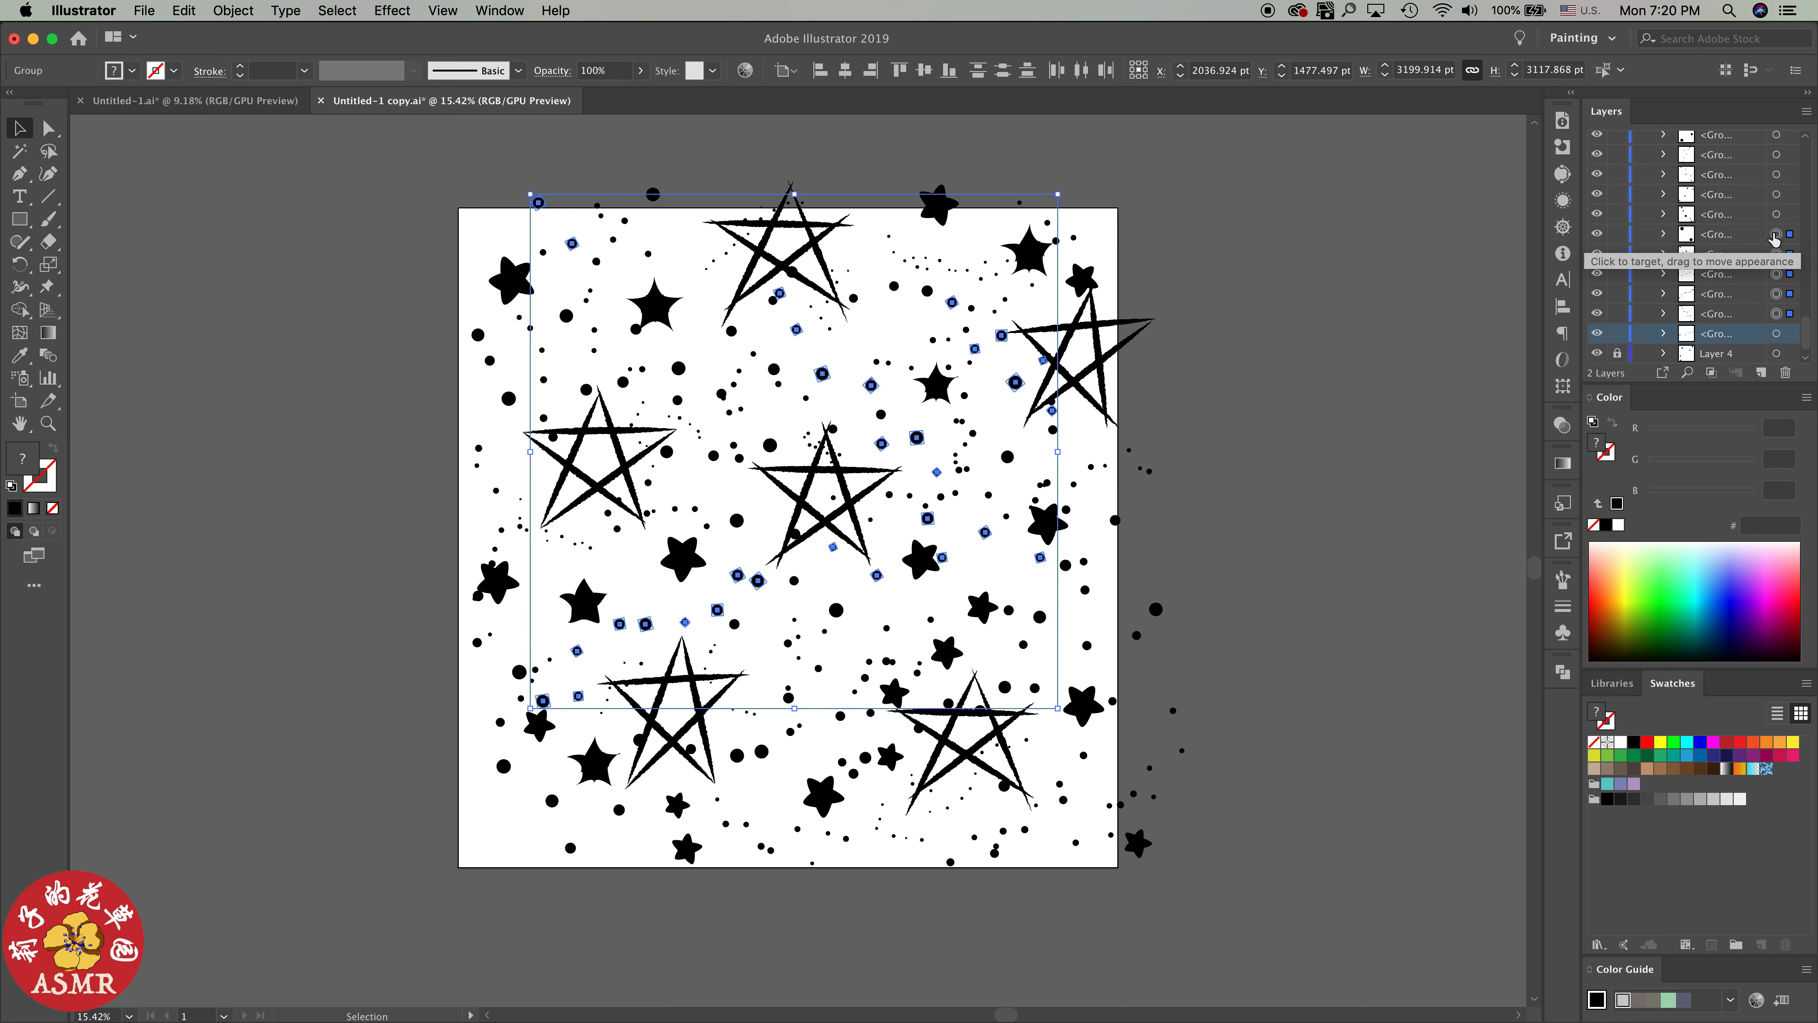
left_click(1776, 215, "shift")
left_click(1777, 195, "shift")
left_click(1776, 175, "shift")
left_click(1776, 155, "shift")
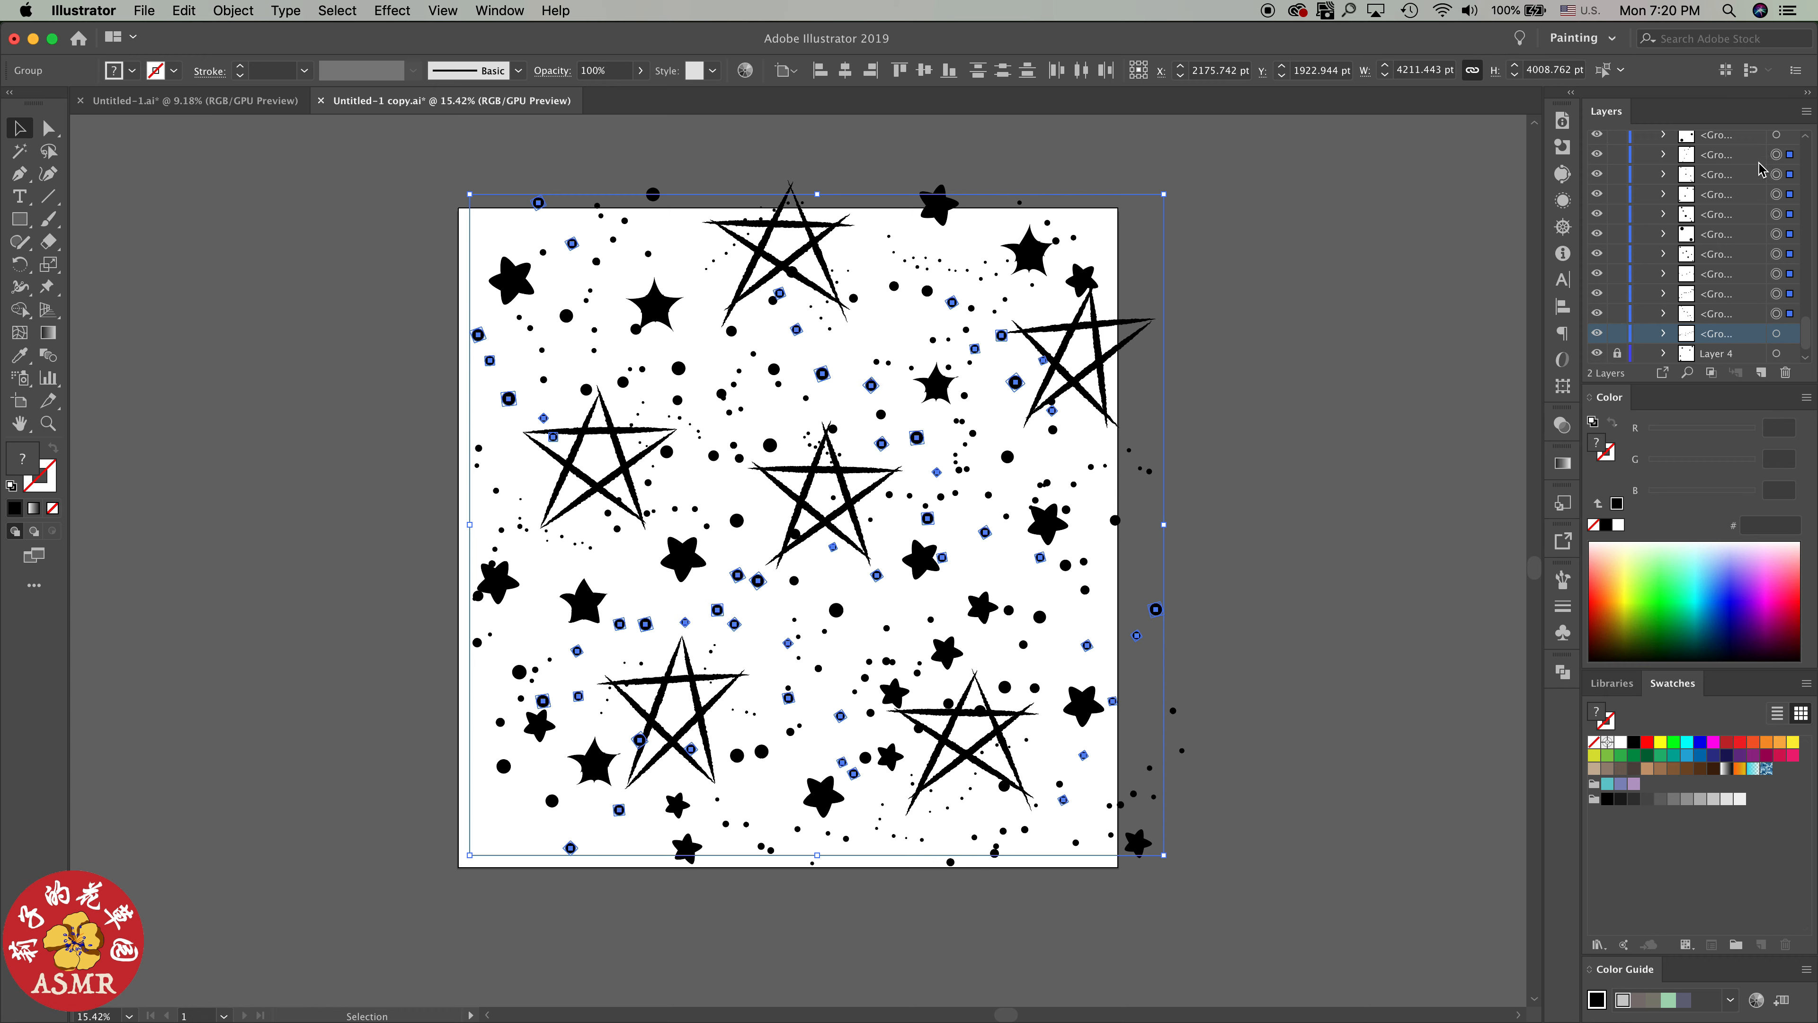
Target the filled-star path and several groups higher up in Layer 1 to examine which hold rounded stars and which hold dots
left_click_drag(1809, 336, 1808, 305)
left_click(1741, 260)
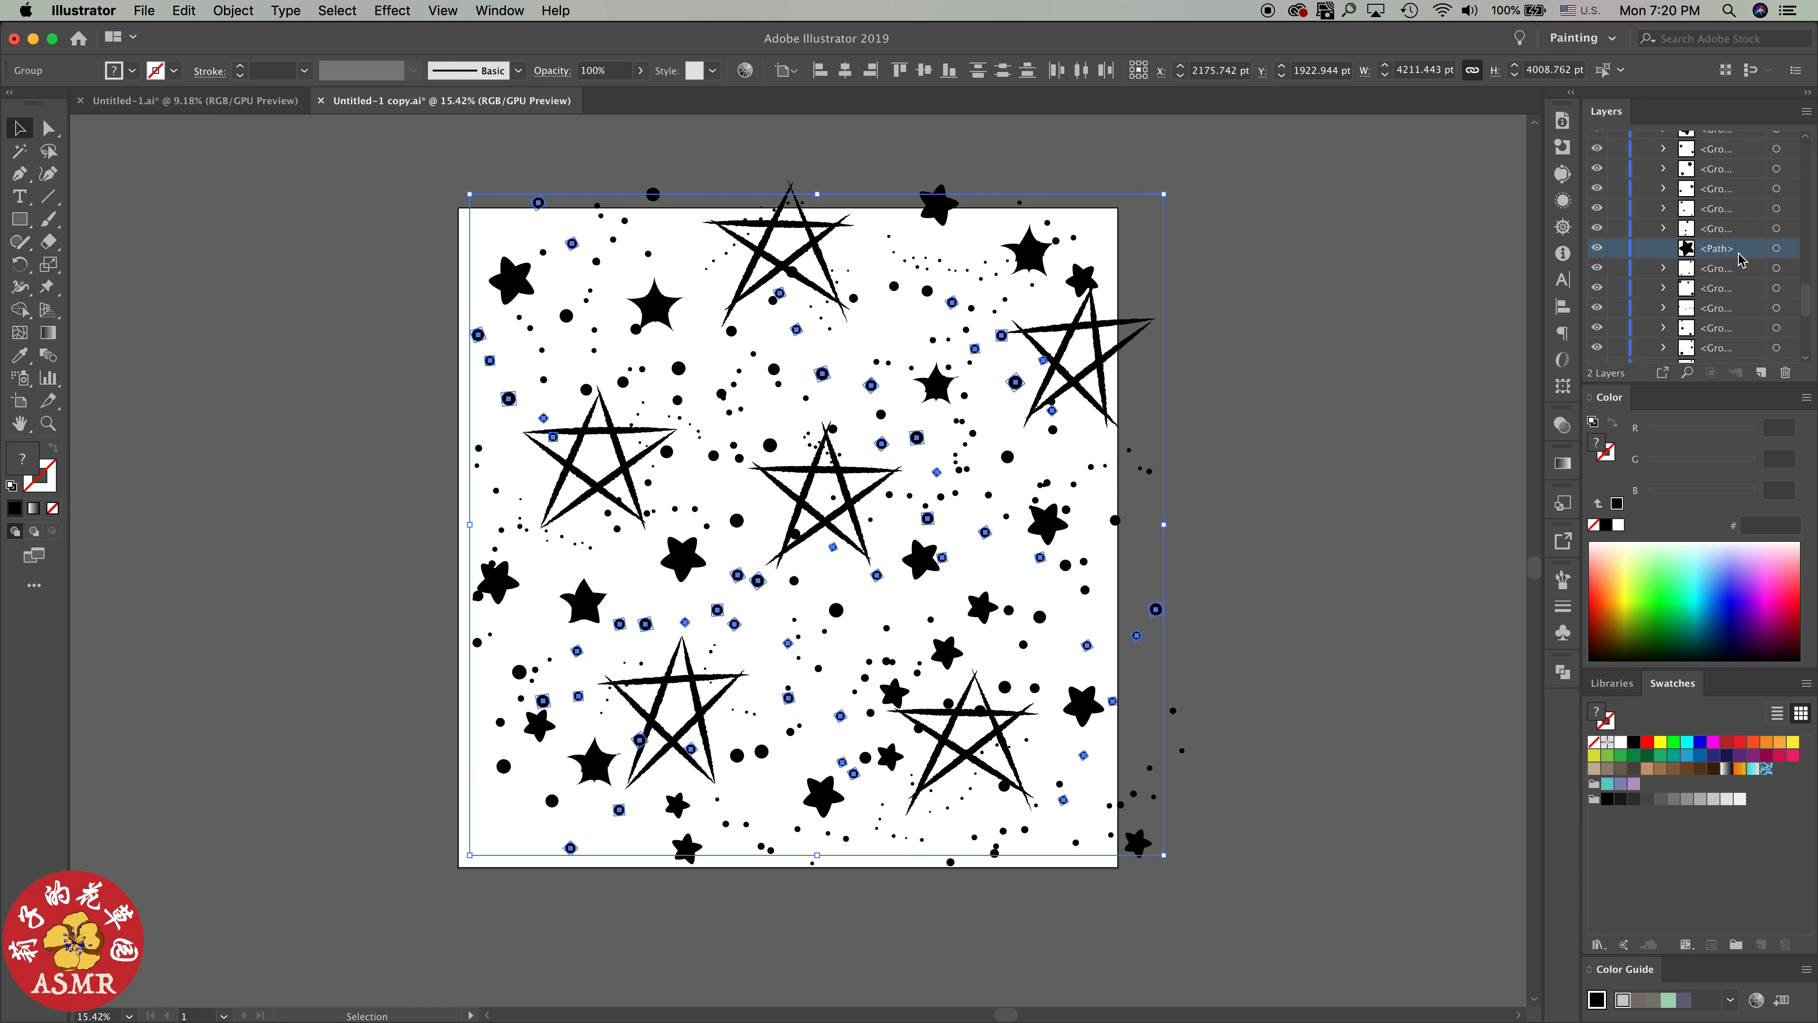
left_click(1777, 248)
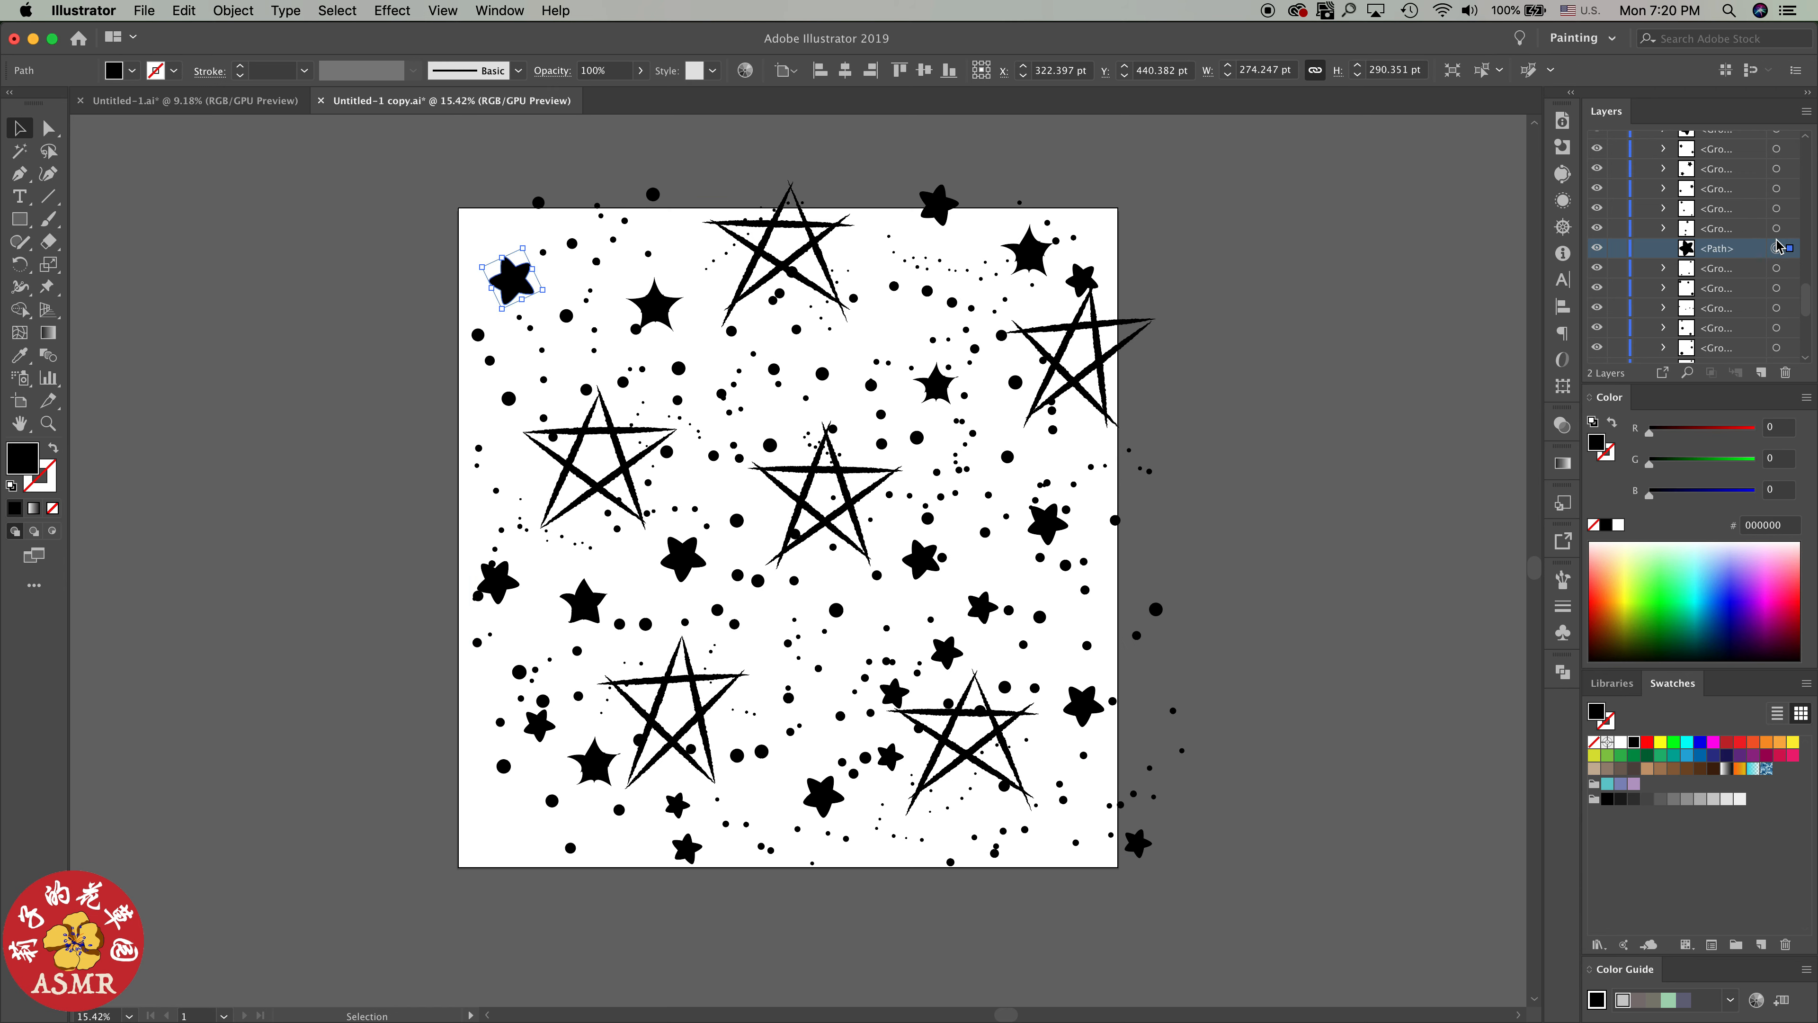
scroll(1778, 246, "up", 3)
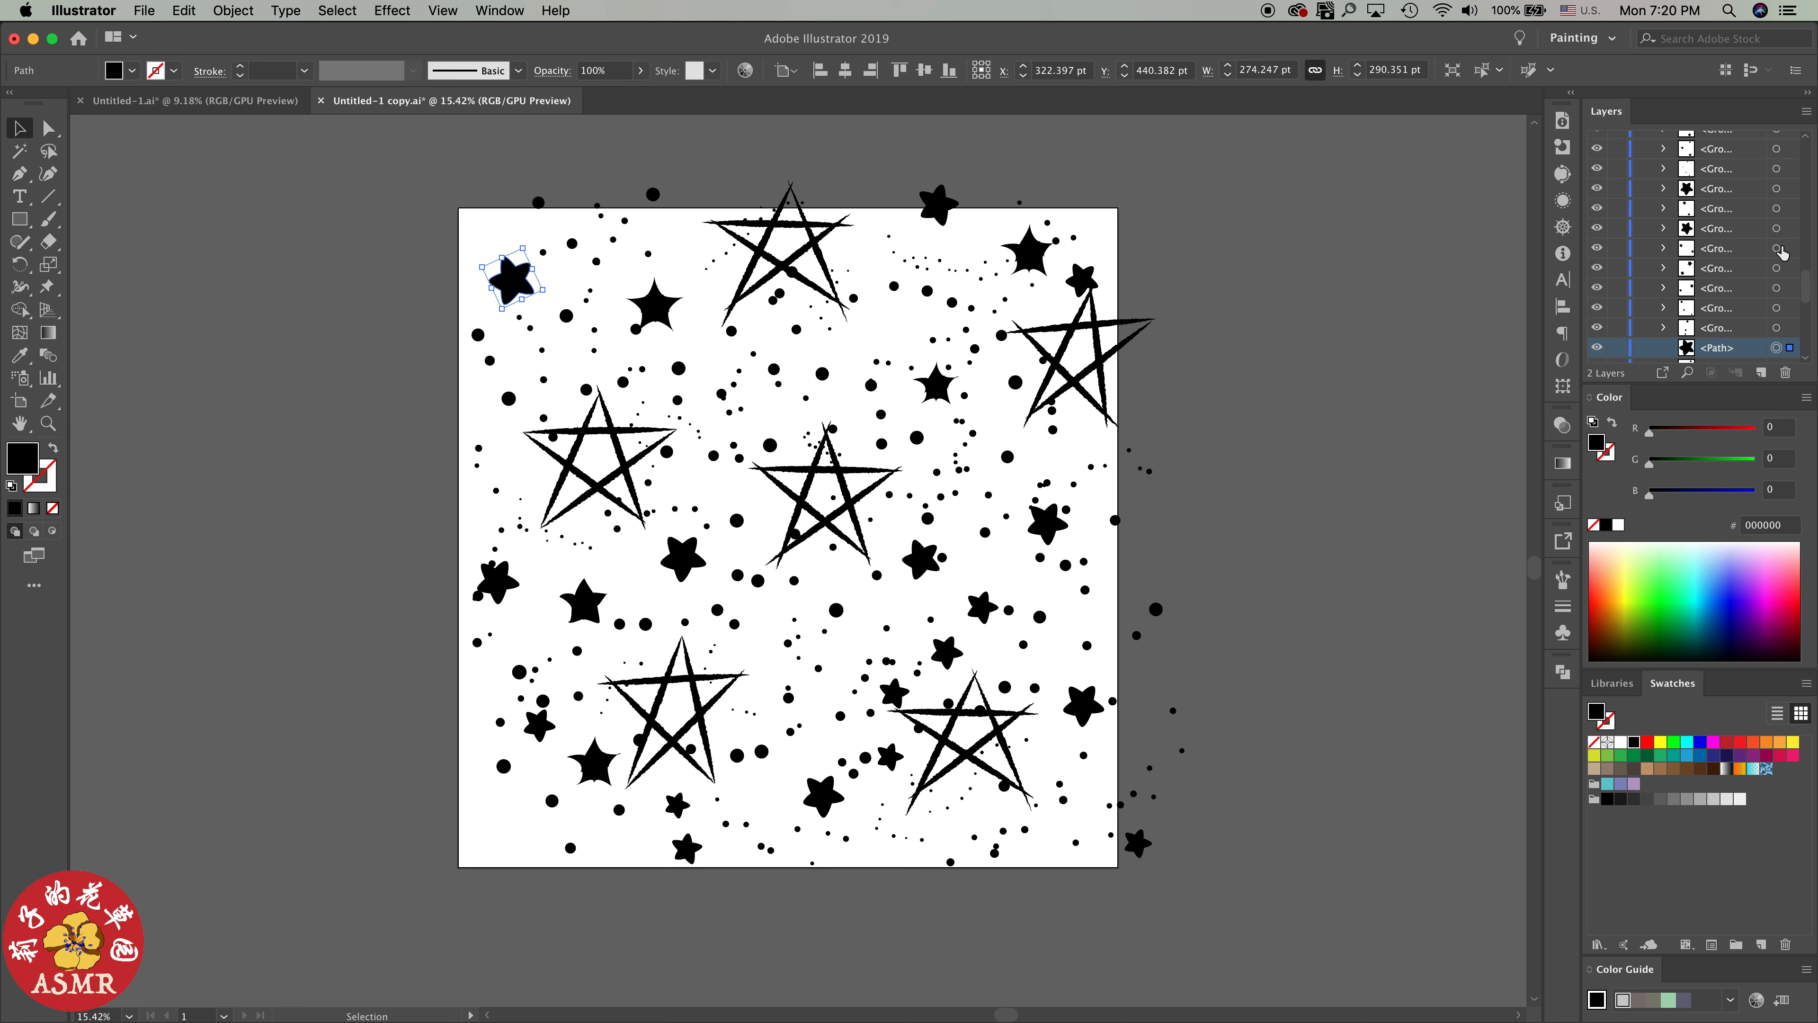
left_click(1778, 209)
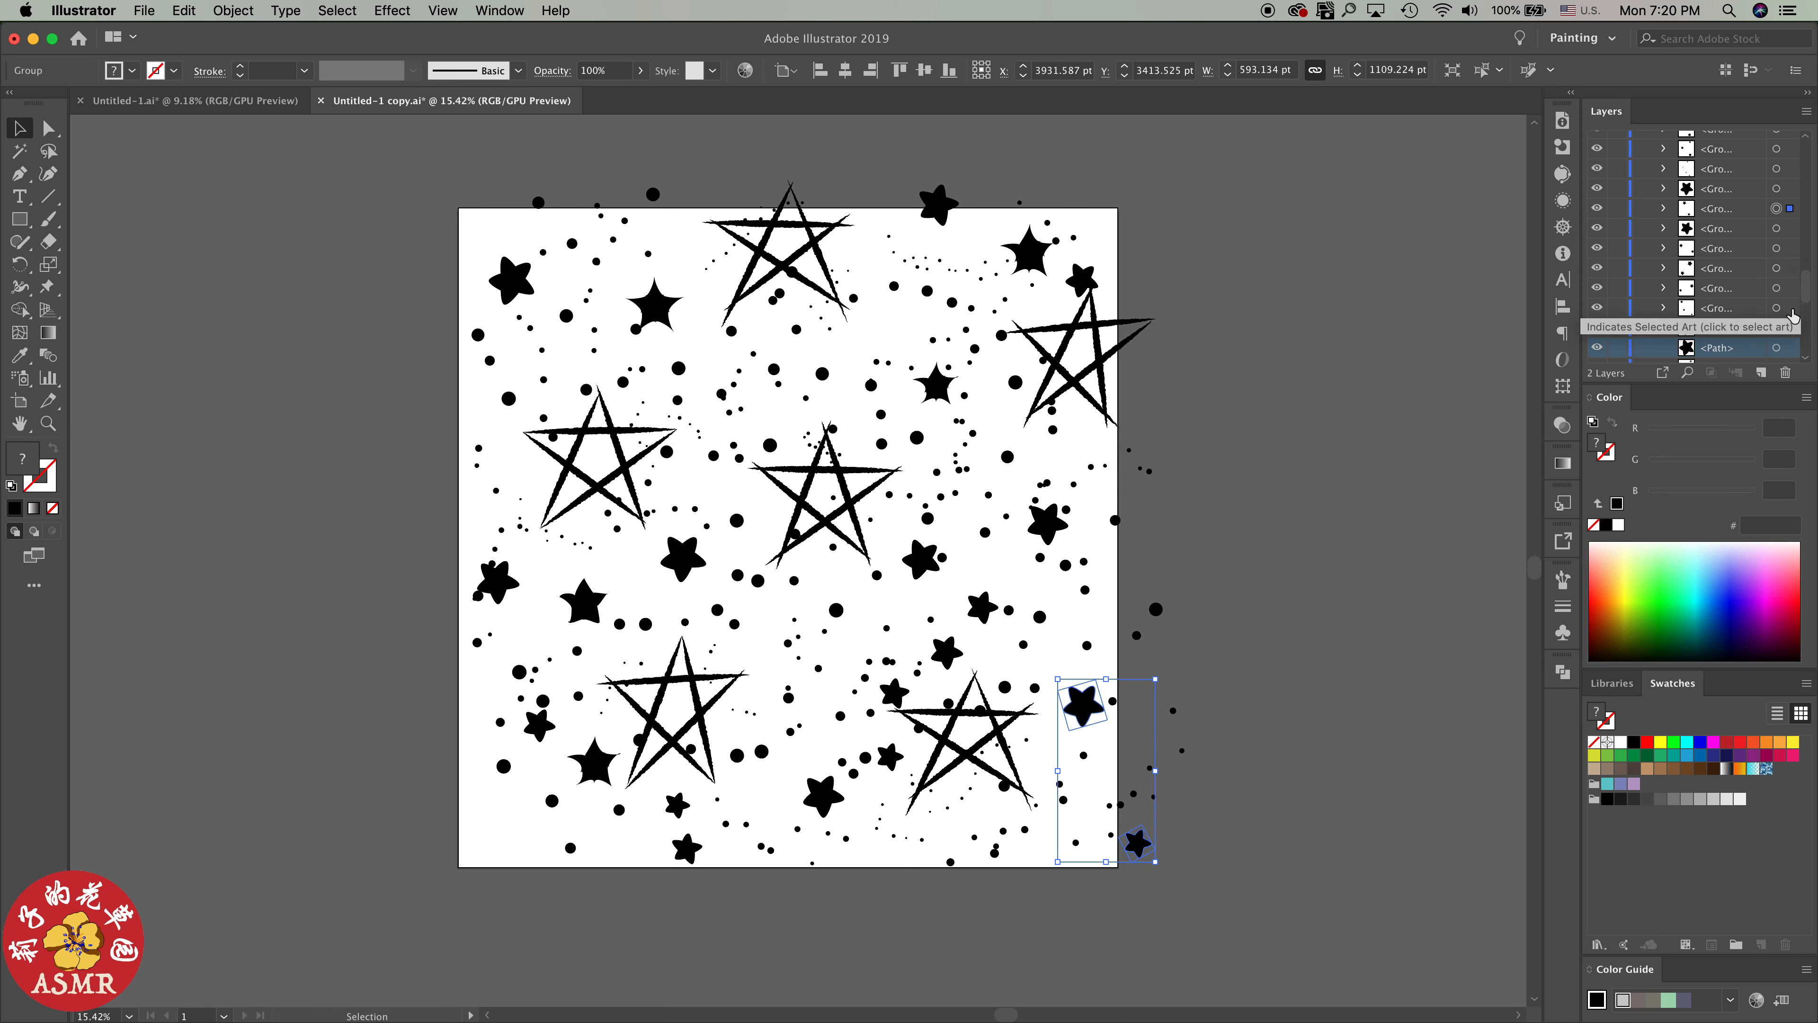
left_click_drag(1808, 282, 1787, 264)
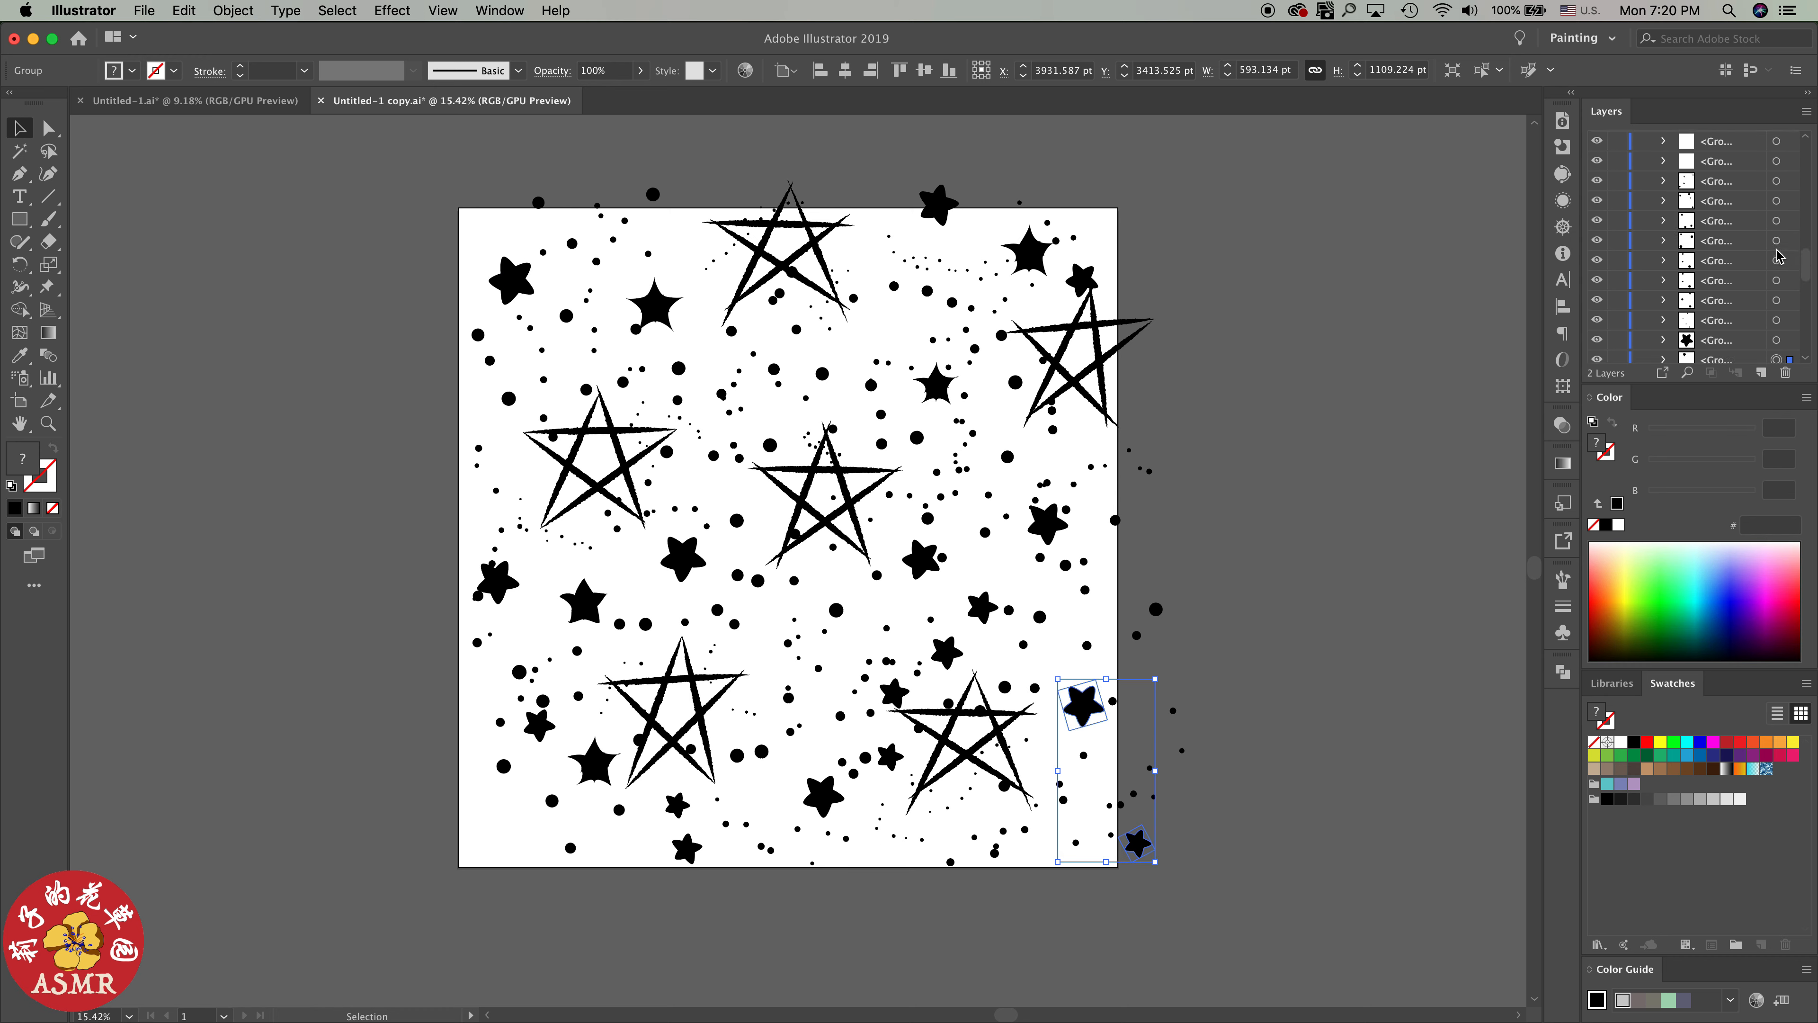
left_click(1778, 242)
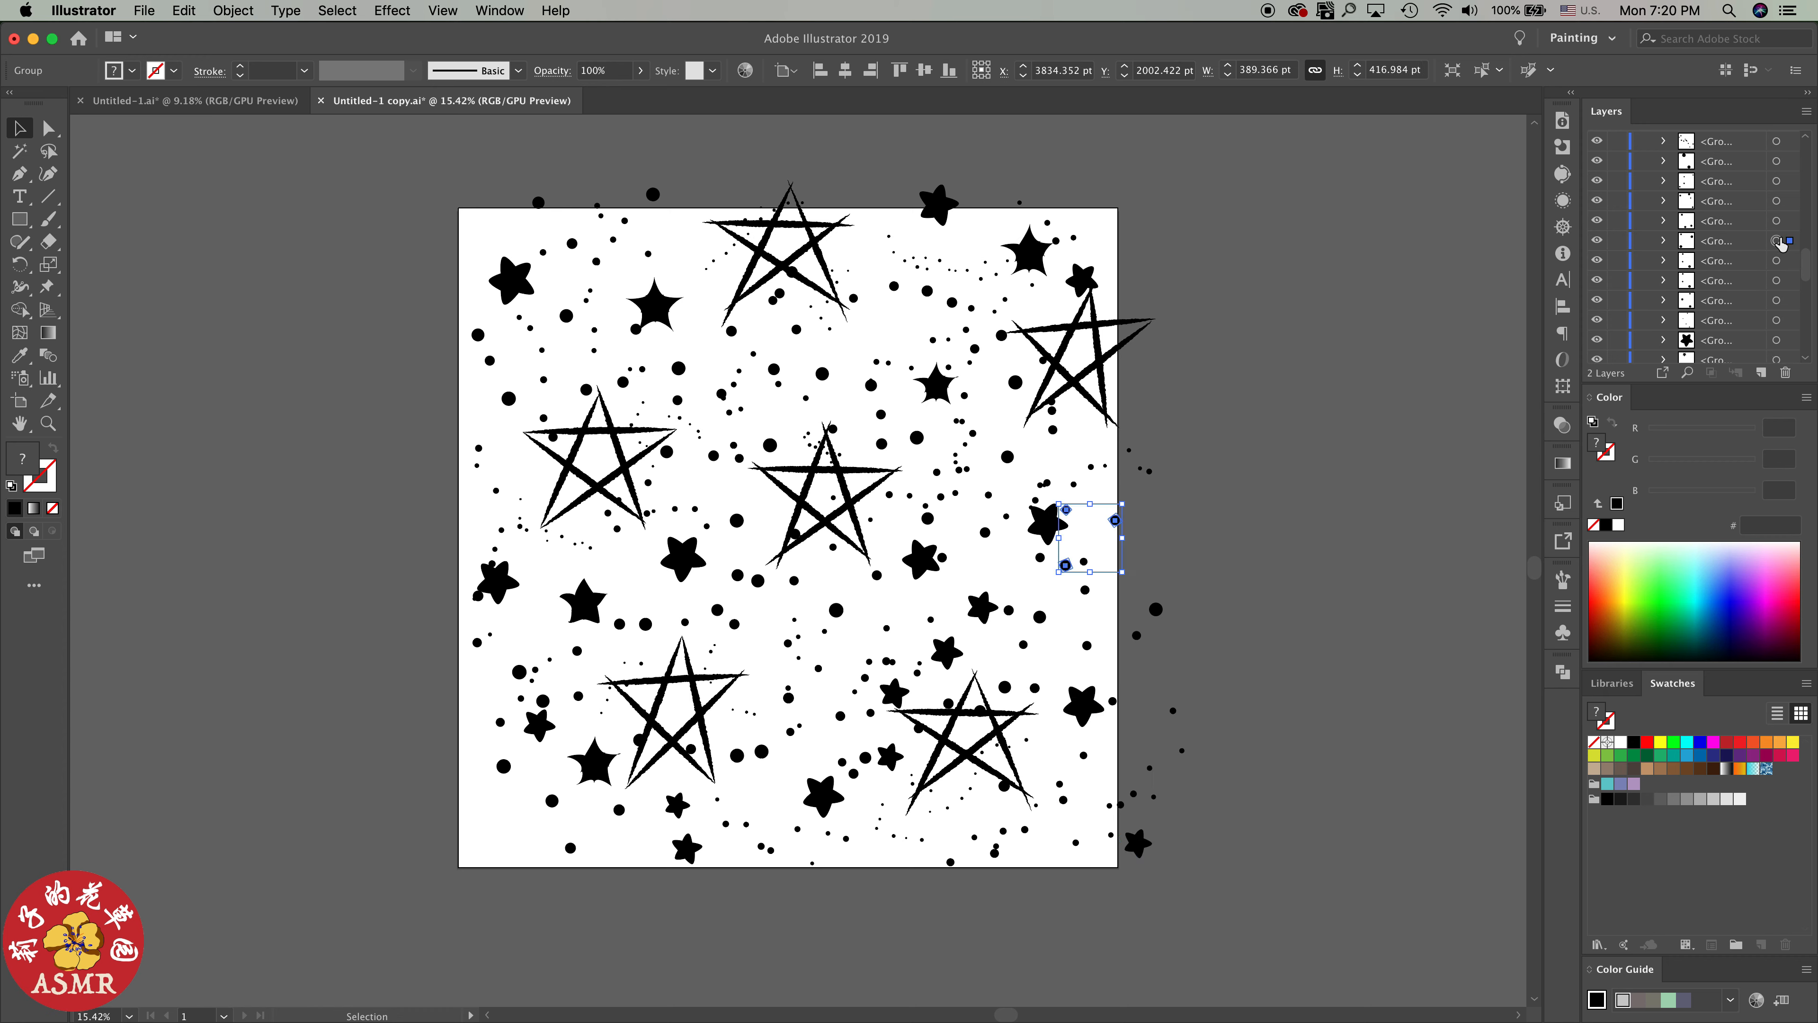
left_click(1777, 281)
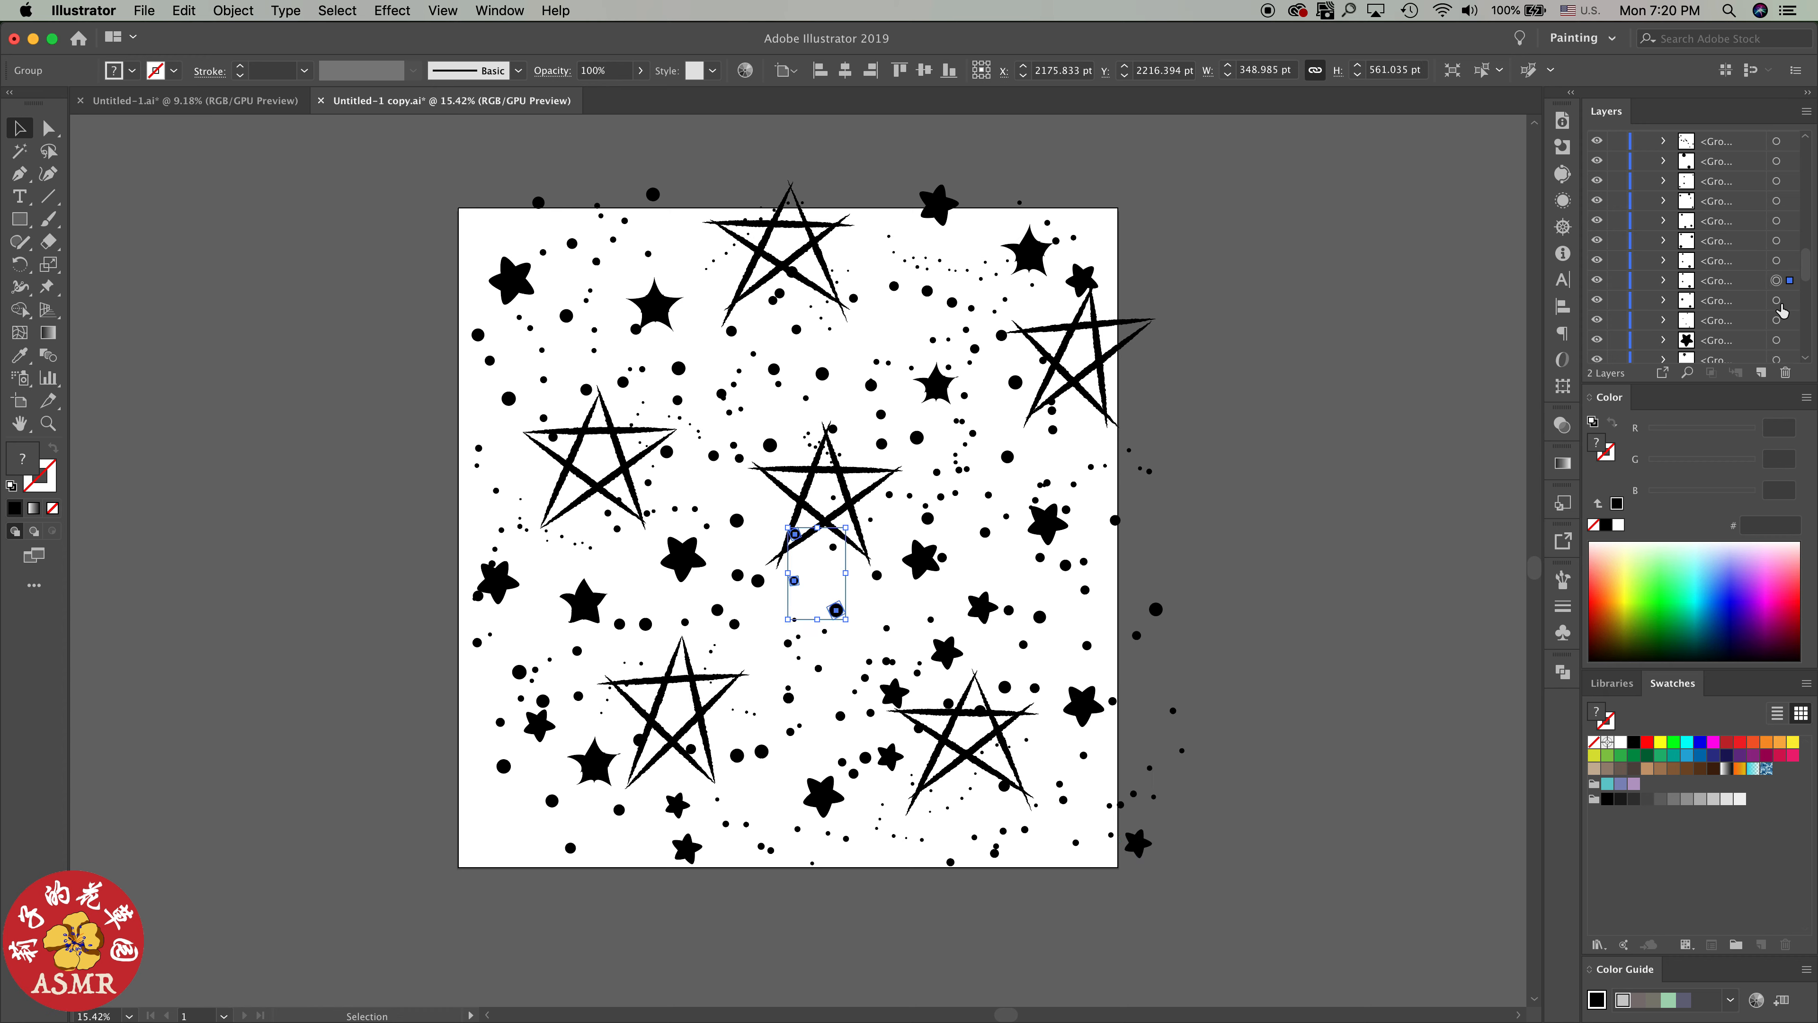
left_click(1778, 301)
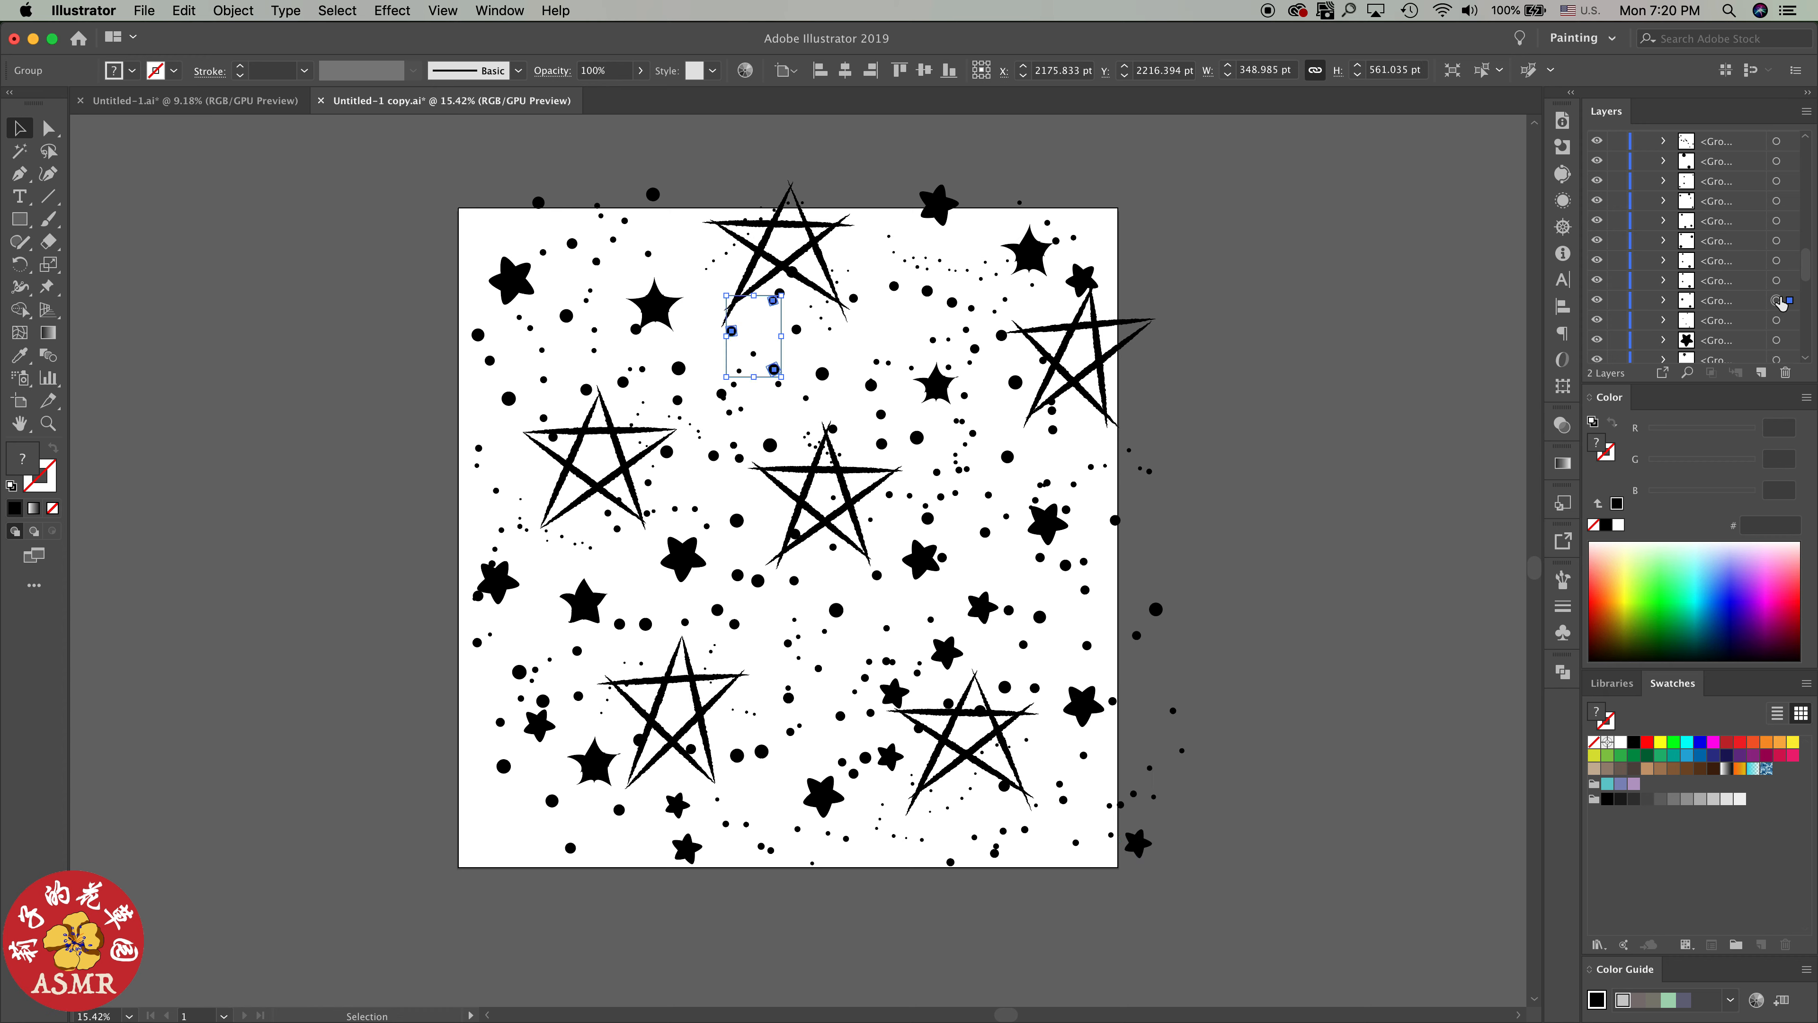
left_click(1778, 321)
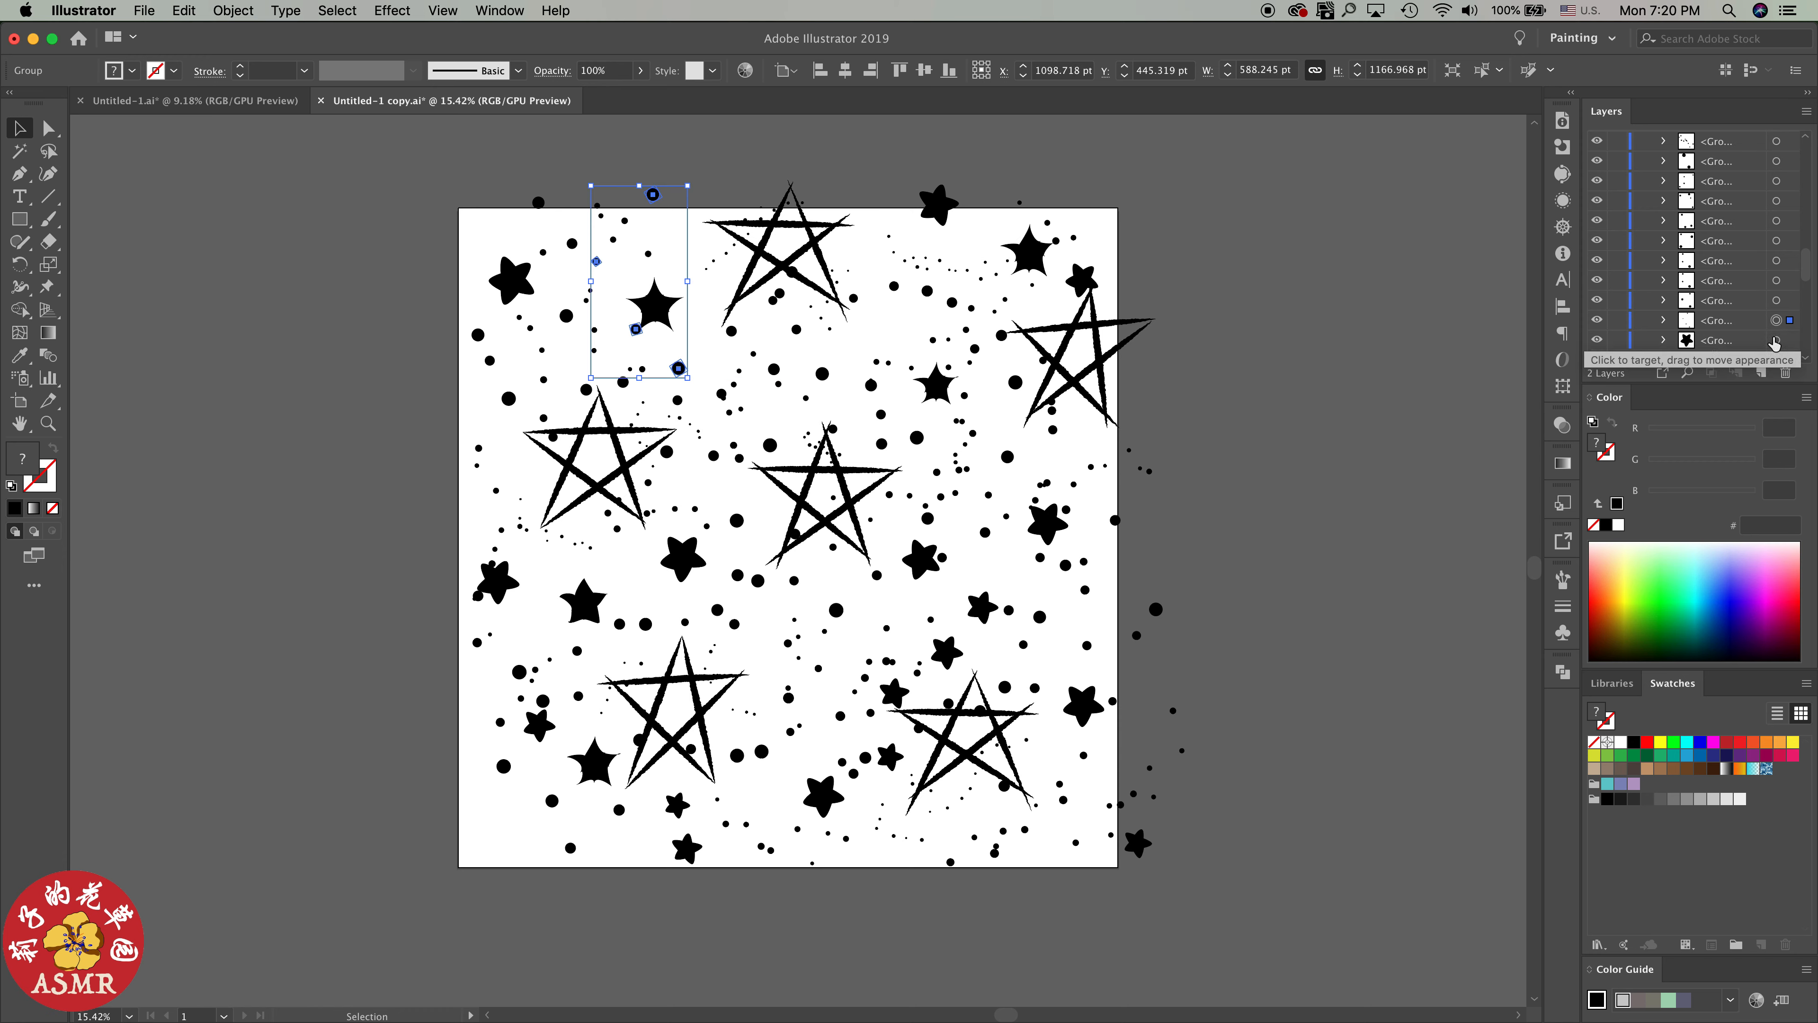
left_click(1776, 340)
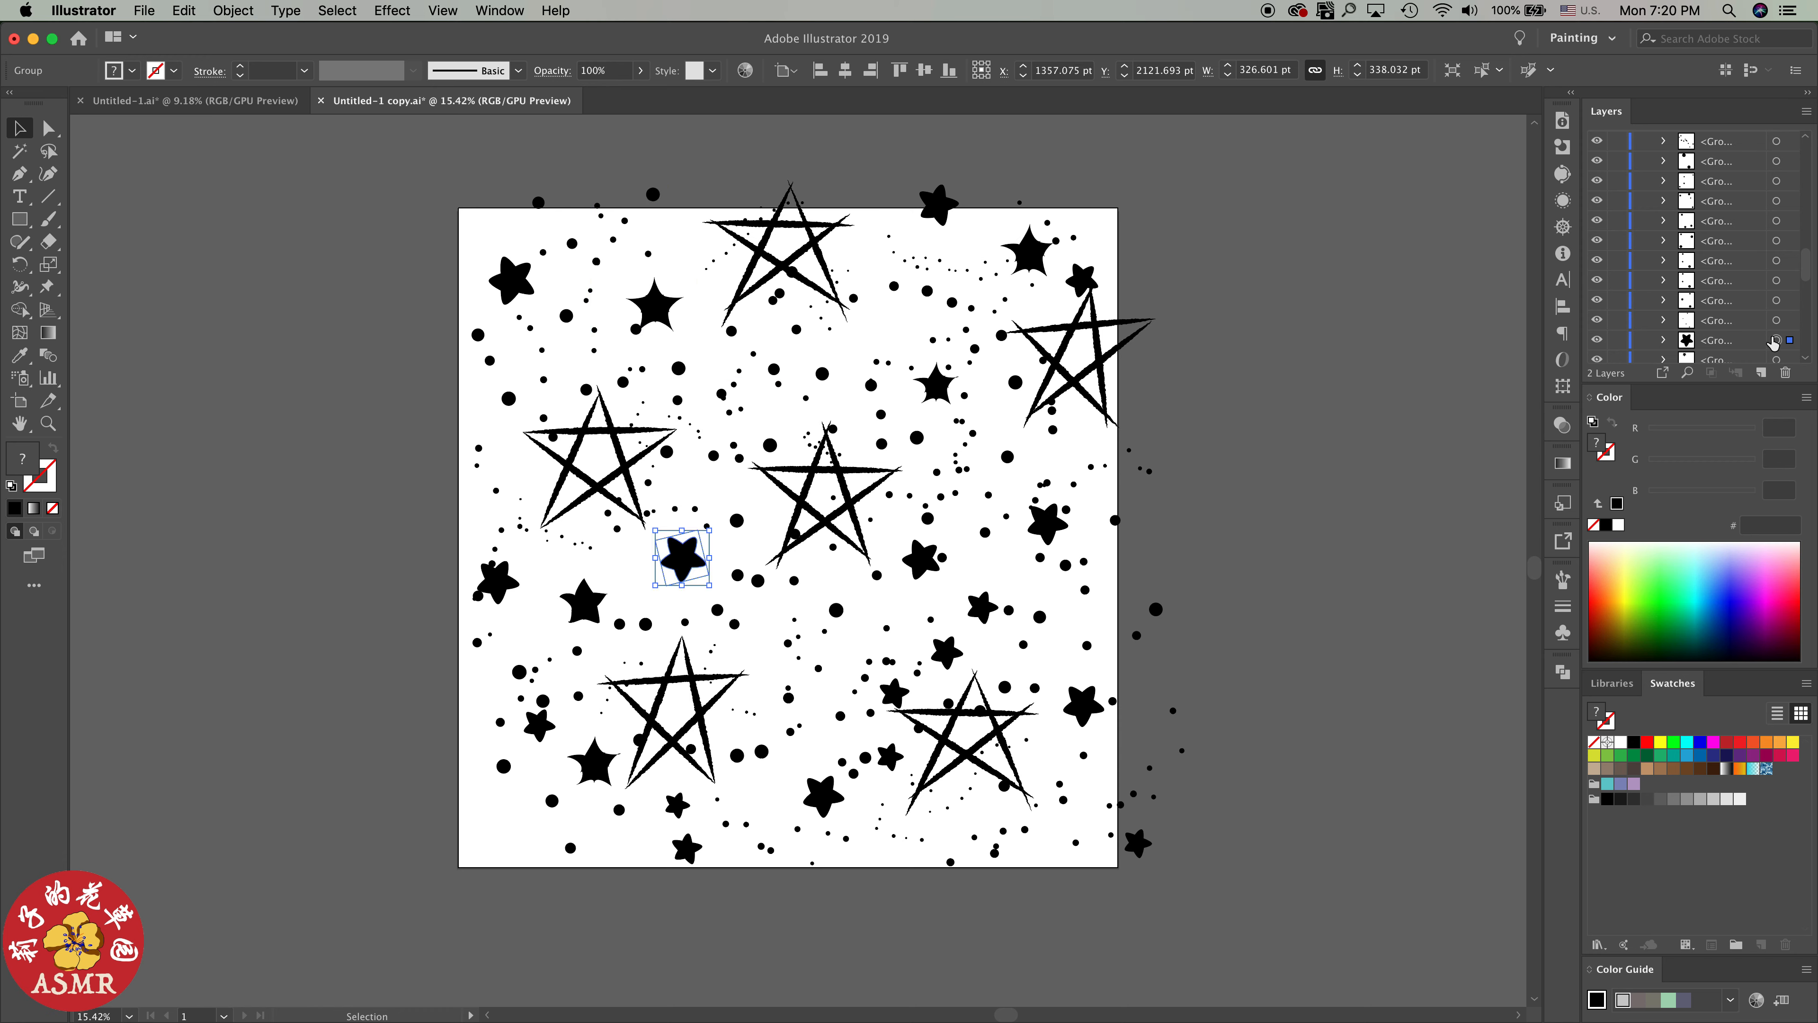
Collect the rounded filled-star path and groups of Layer 1 in a new layer
scroll(1768, 329, "down", 7)
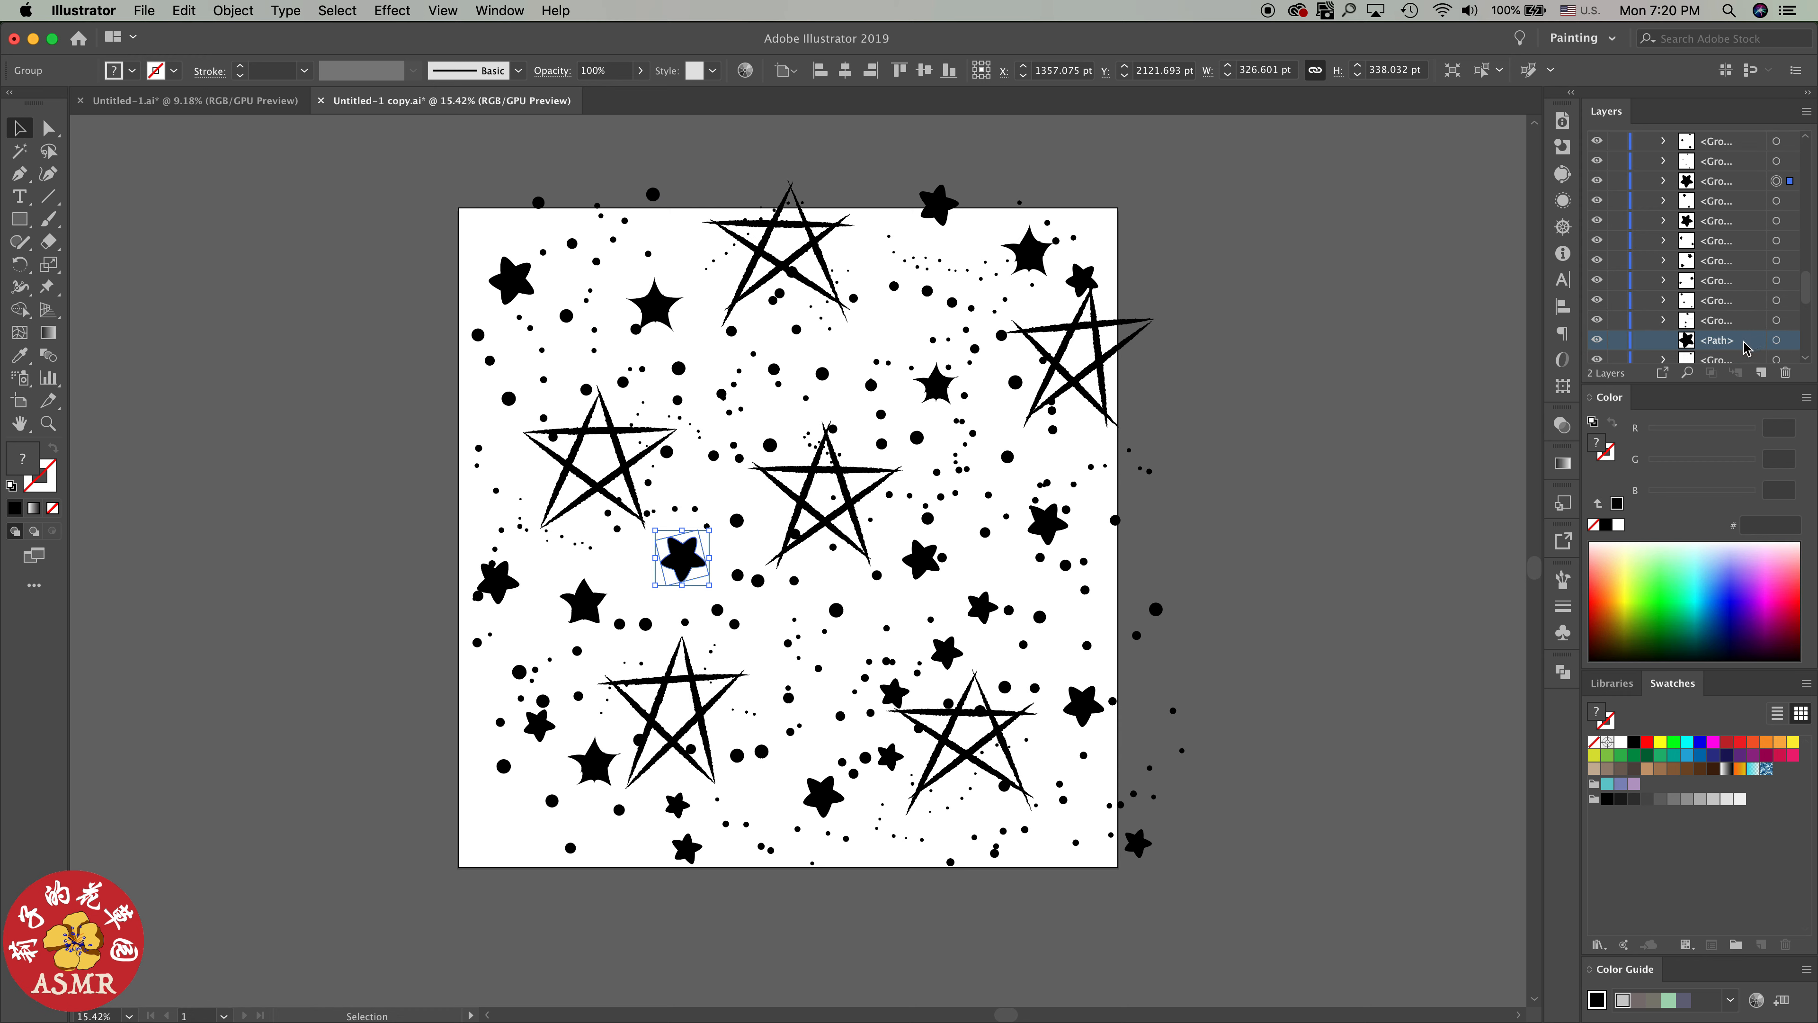
left_click(1736, 186)
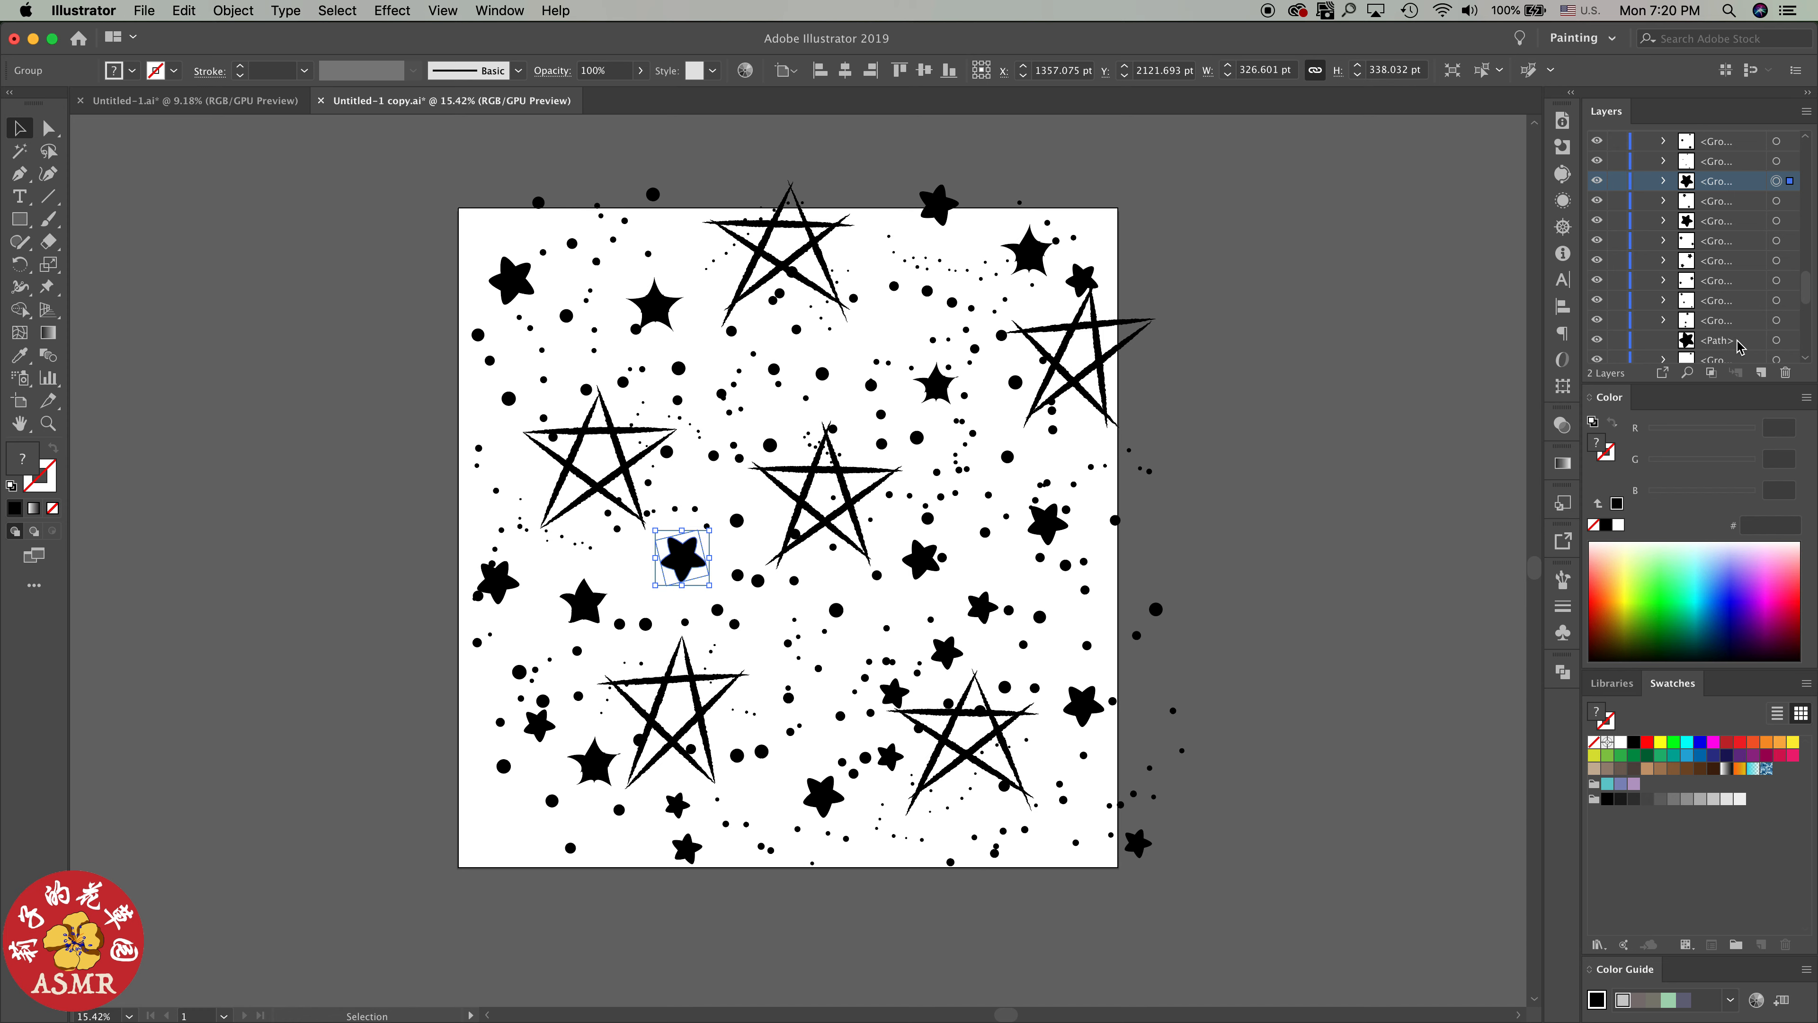
left_click(1806, 111)
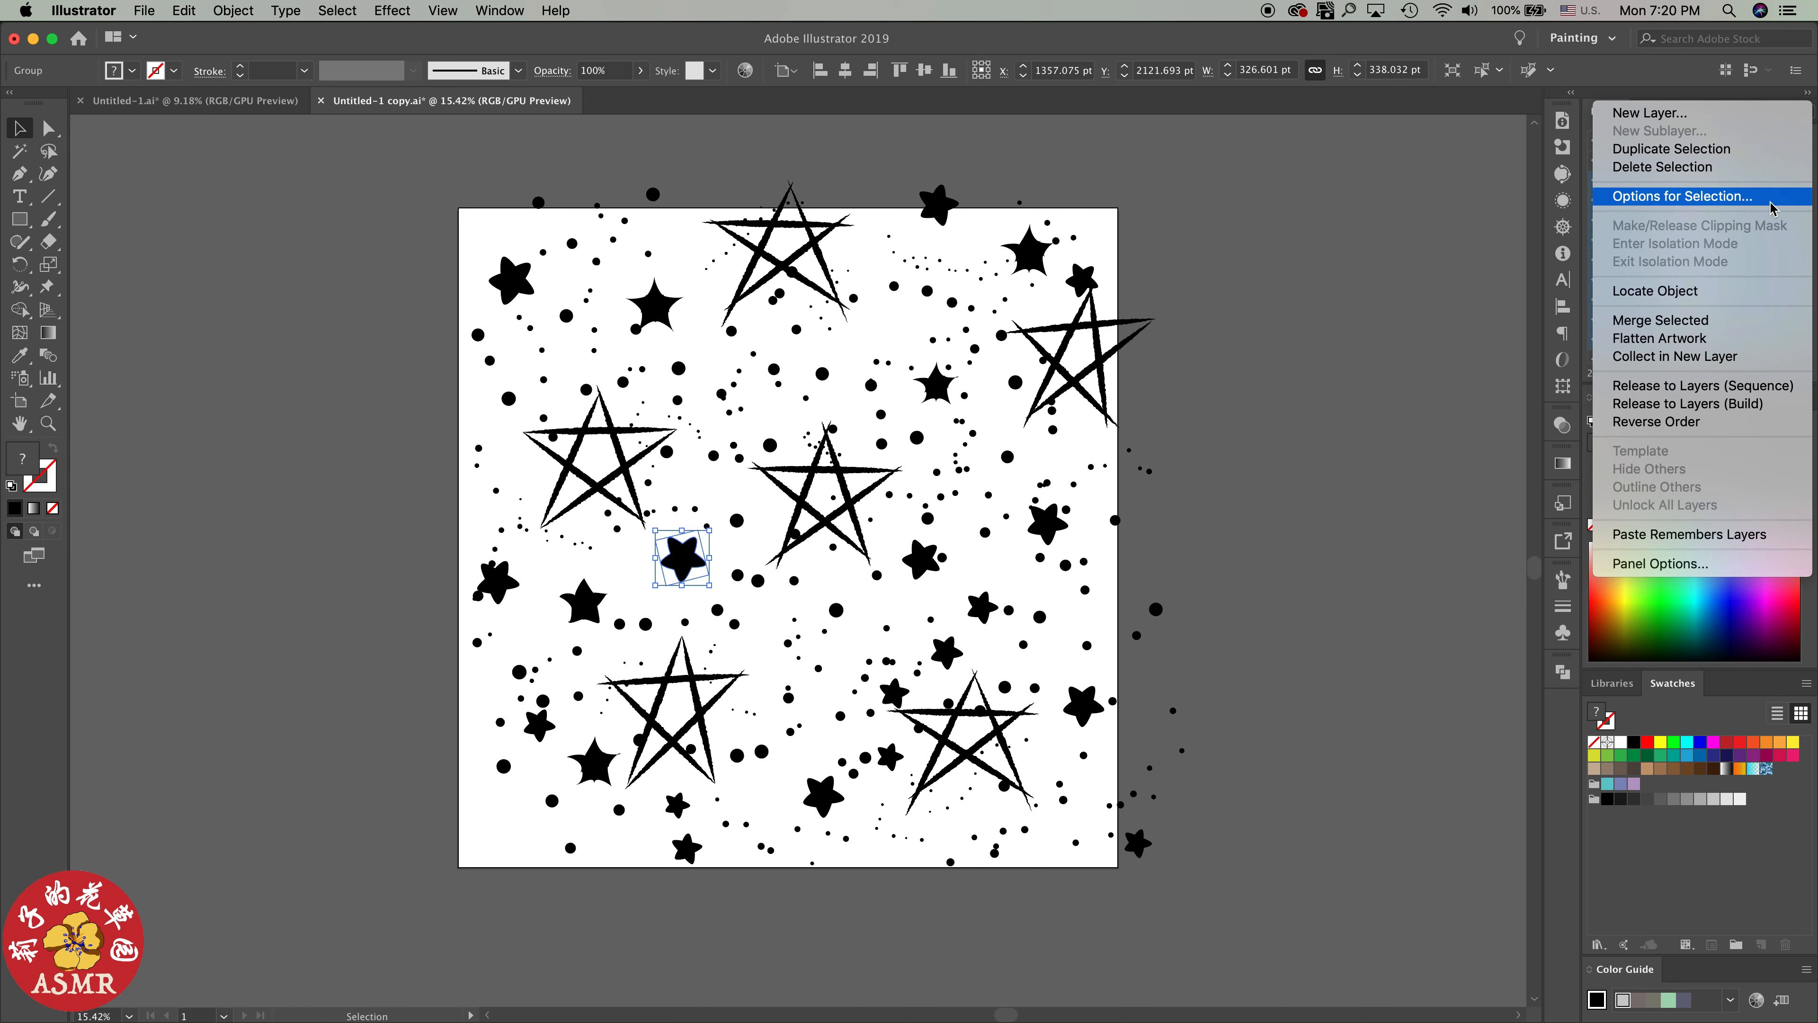
left_click(1733, 356)
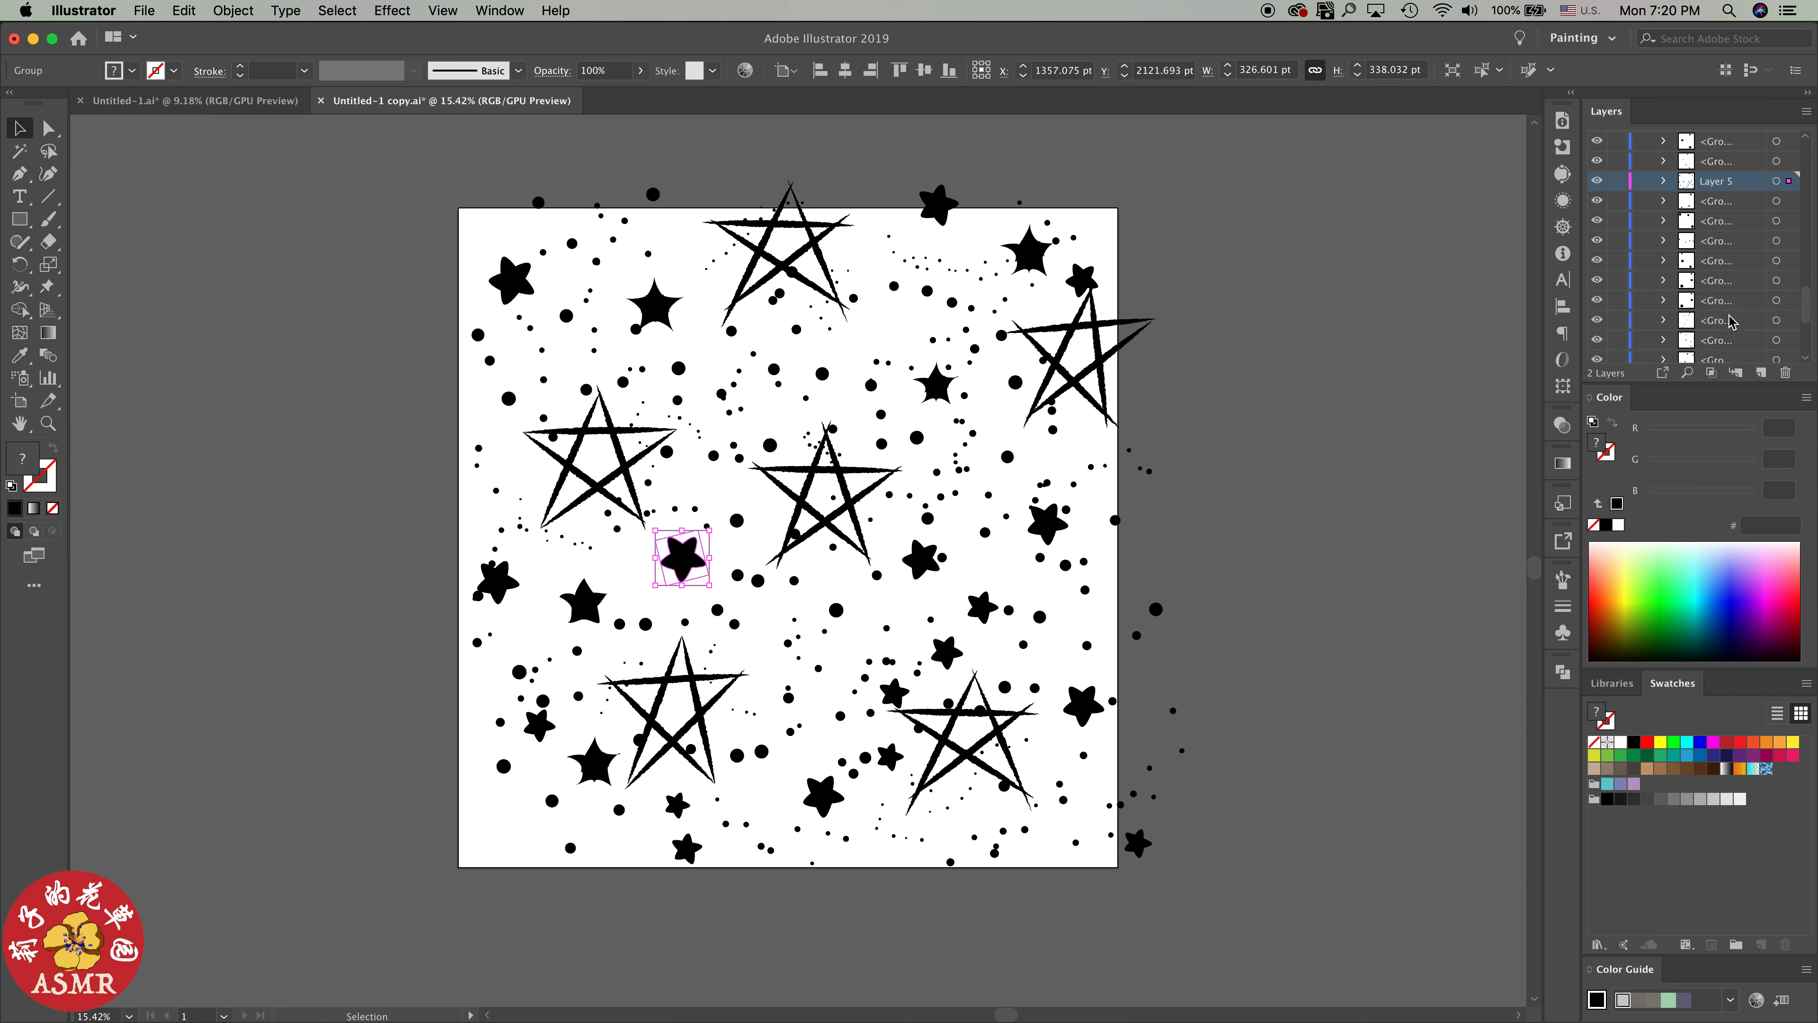
Select the artwork of Layer 5 to check it and move the layer down the stack to directly above Layer 4
left_click(1776, 181)
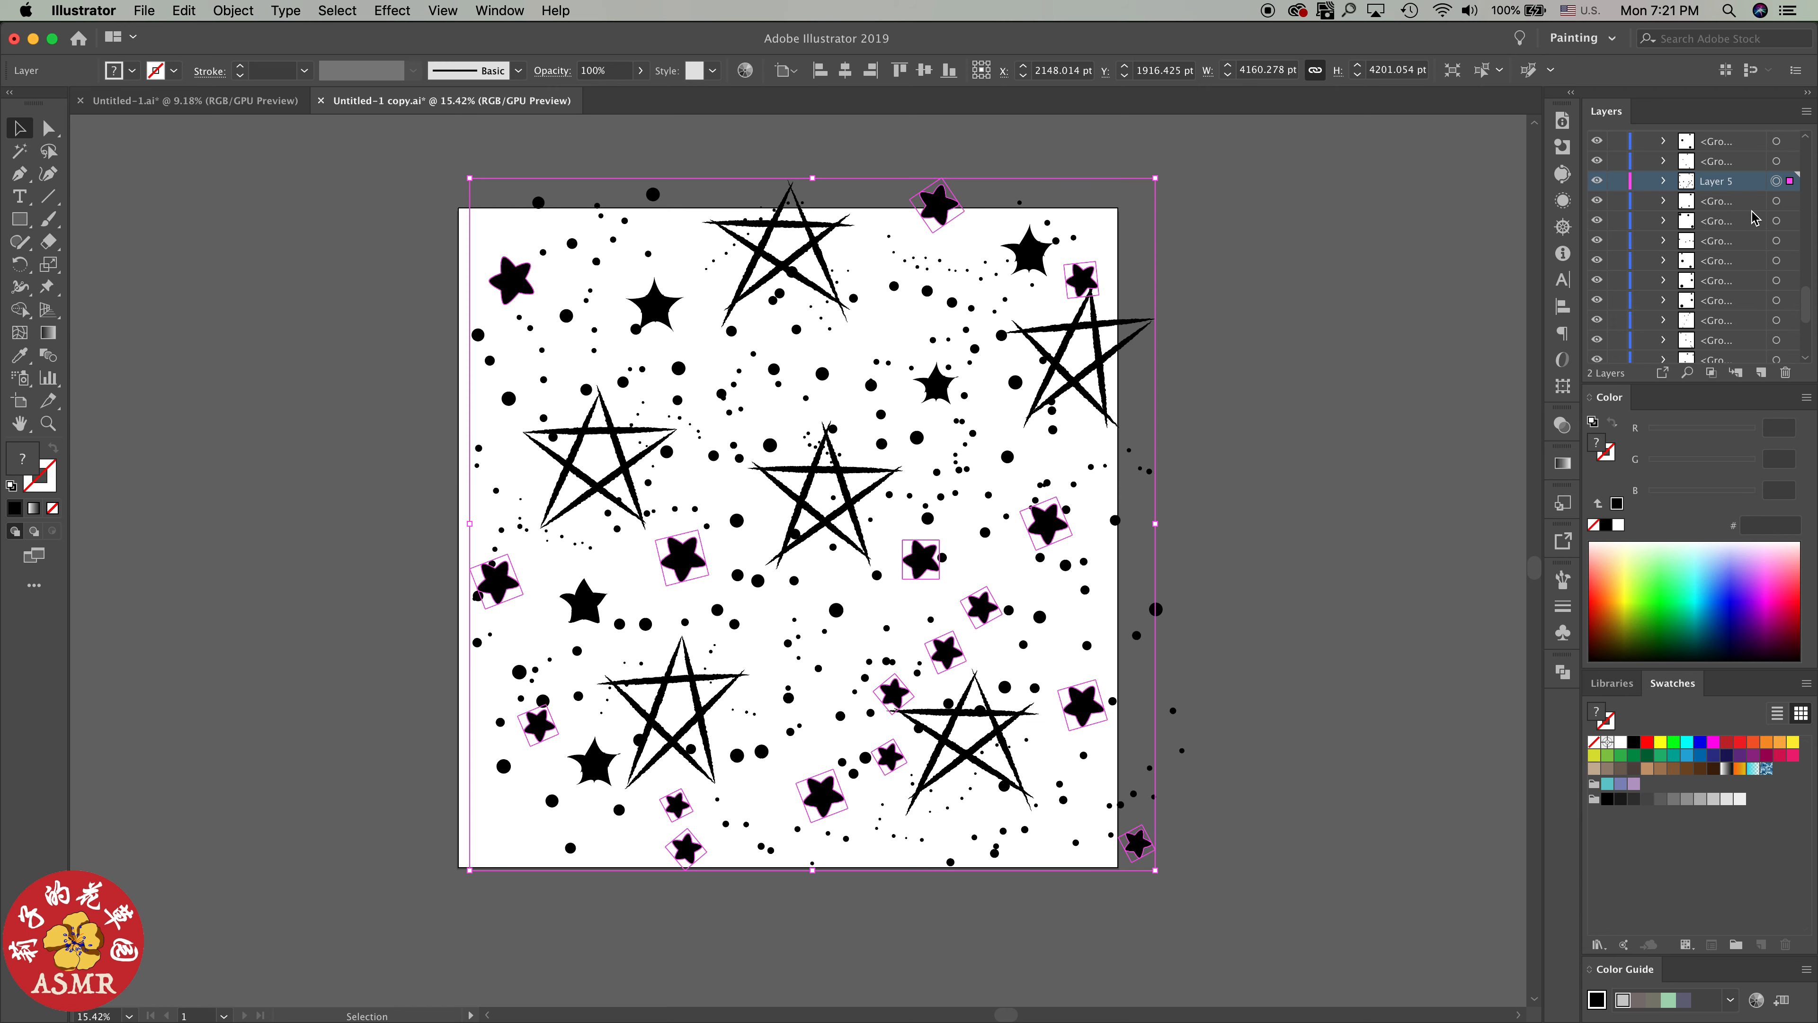
key("super+bracketleft")
key("super+bracketleft")
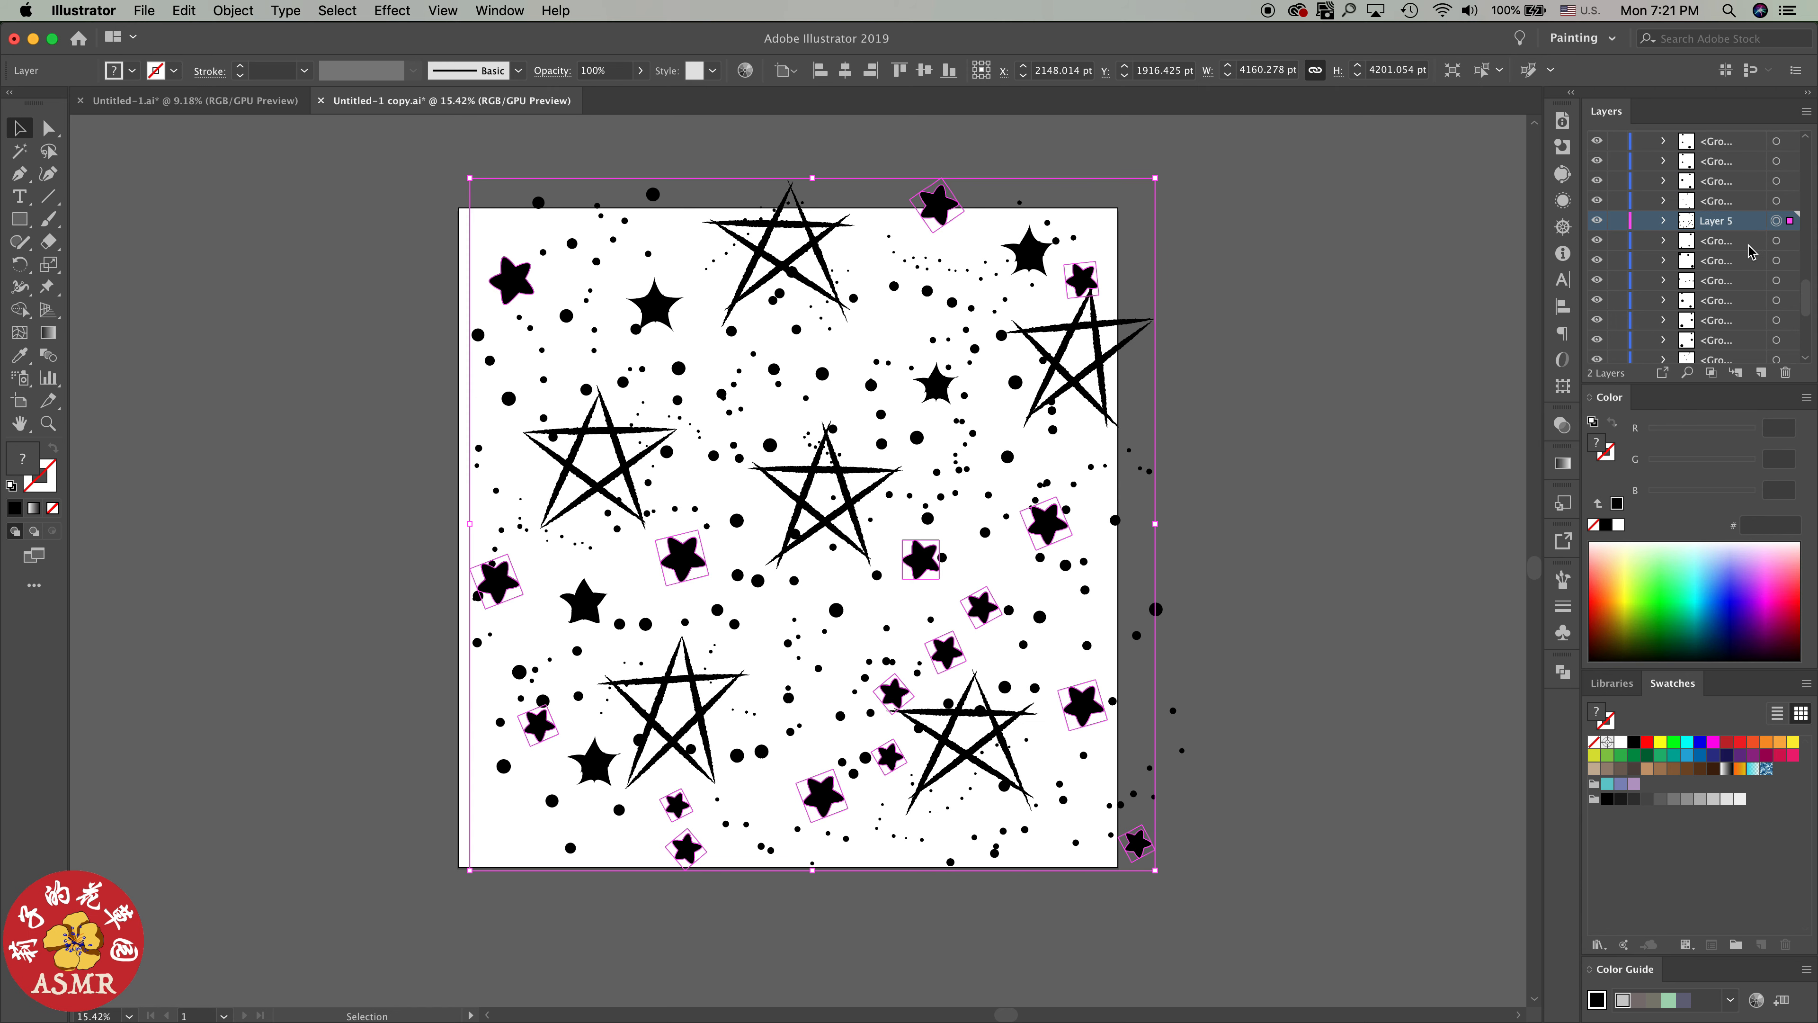
left_click(1777, 242)
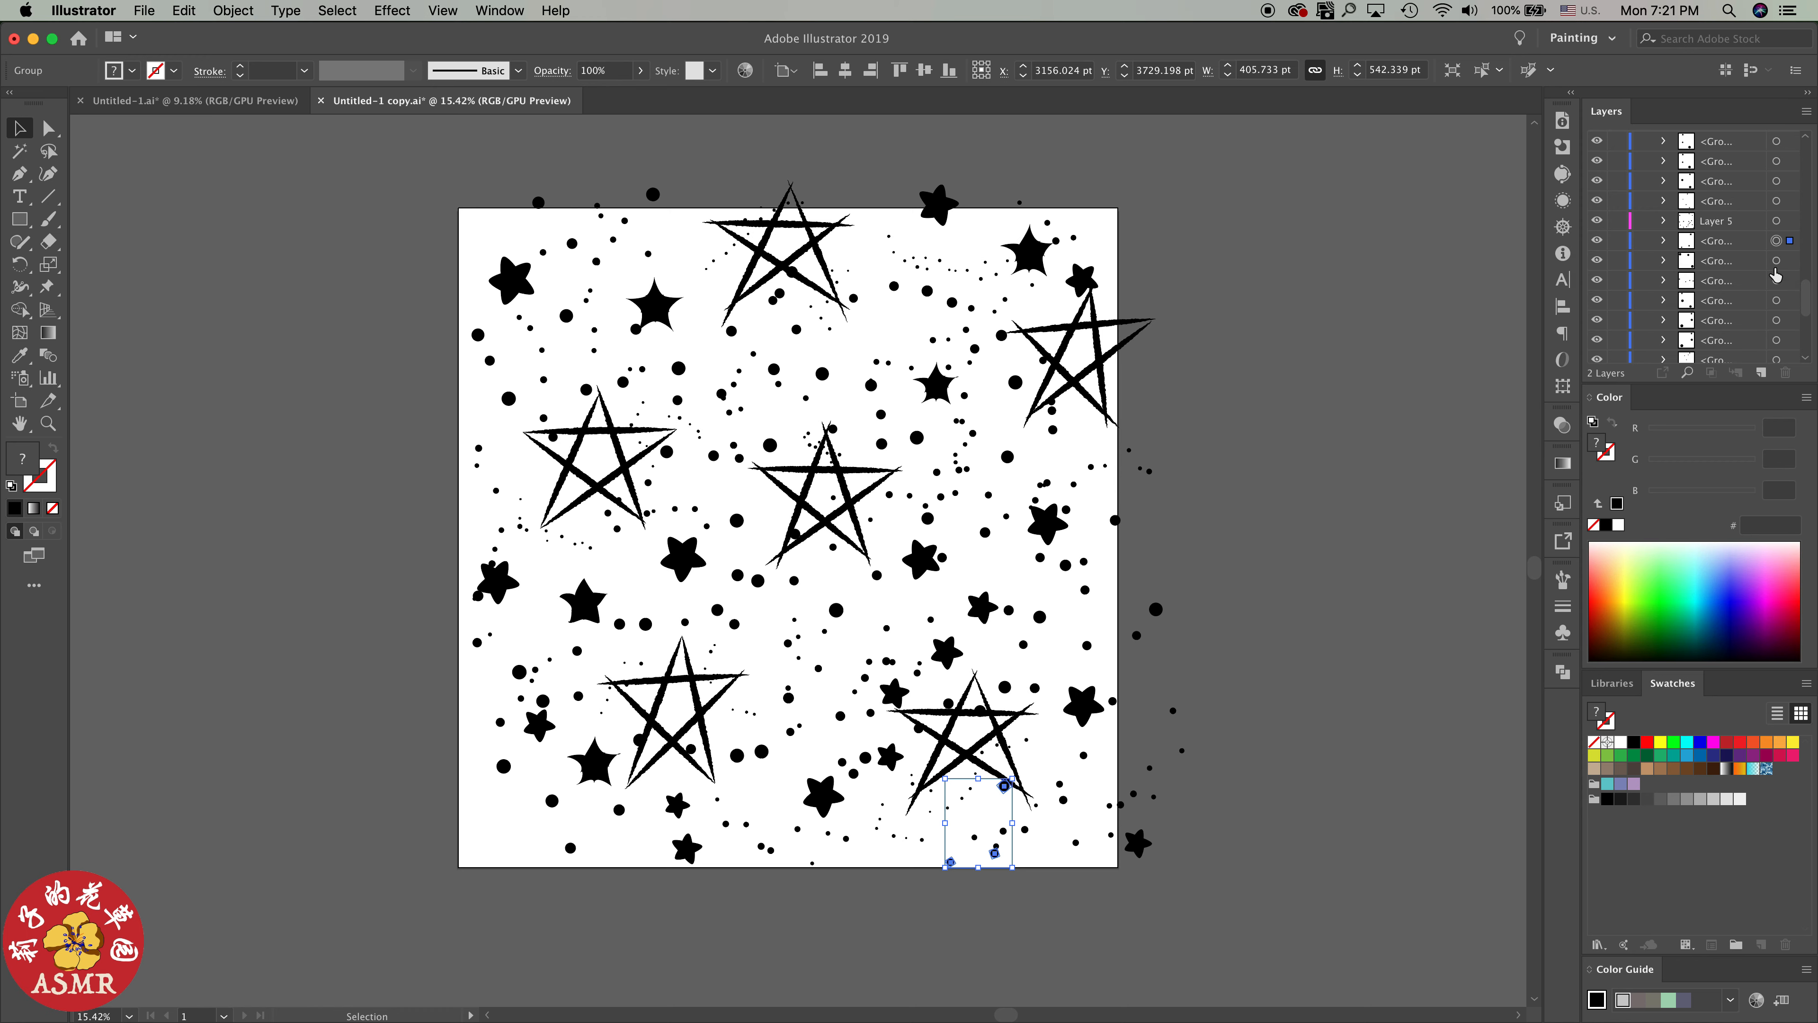
left_click(1745, 227)
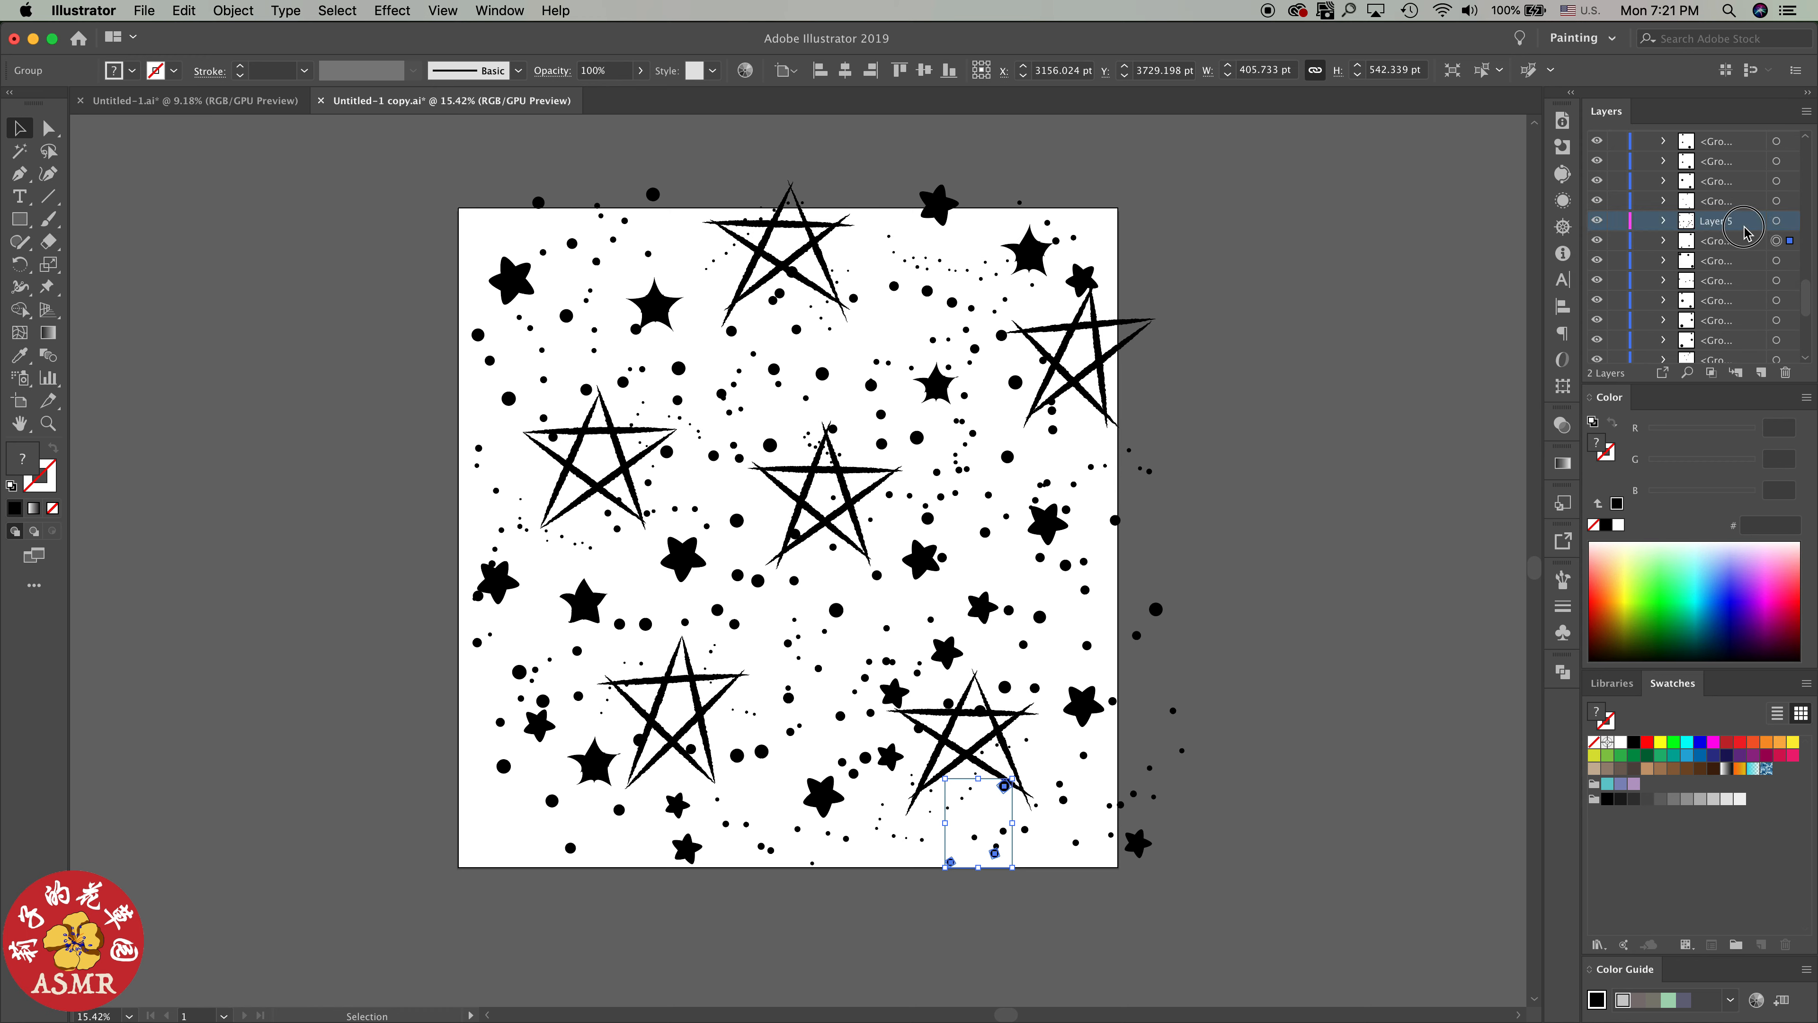
left_click_drag(1745, 227, 1752, 330)
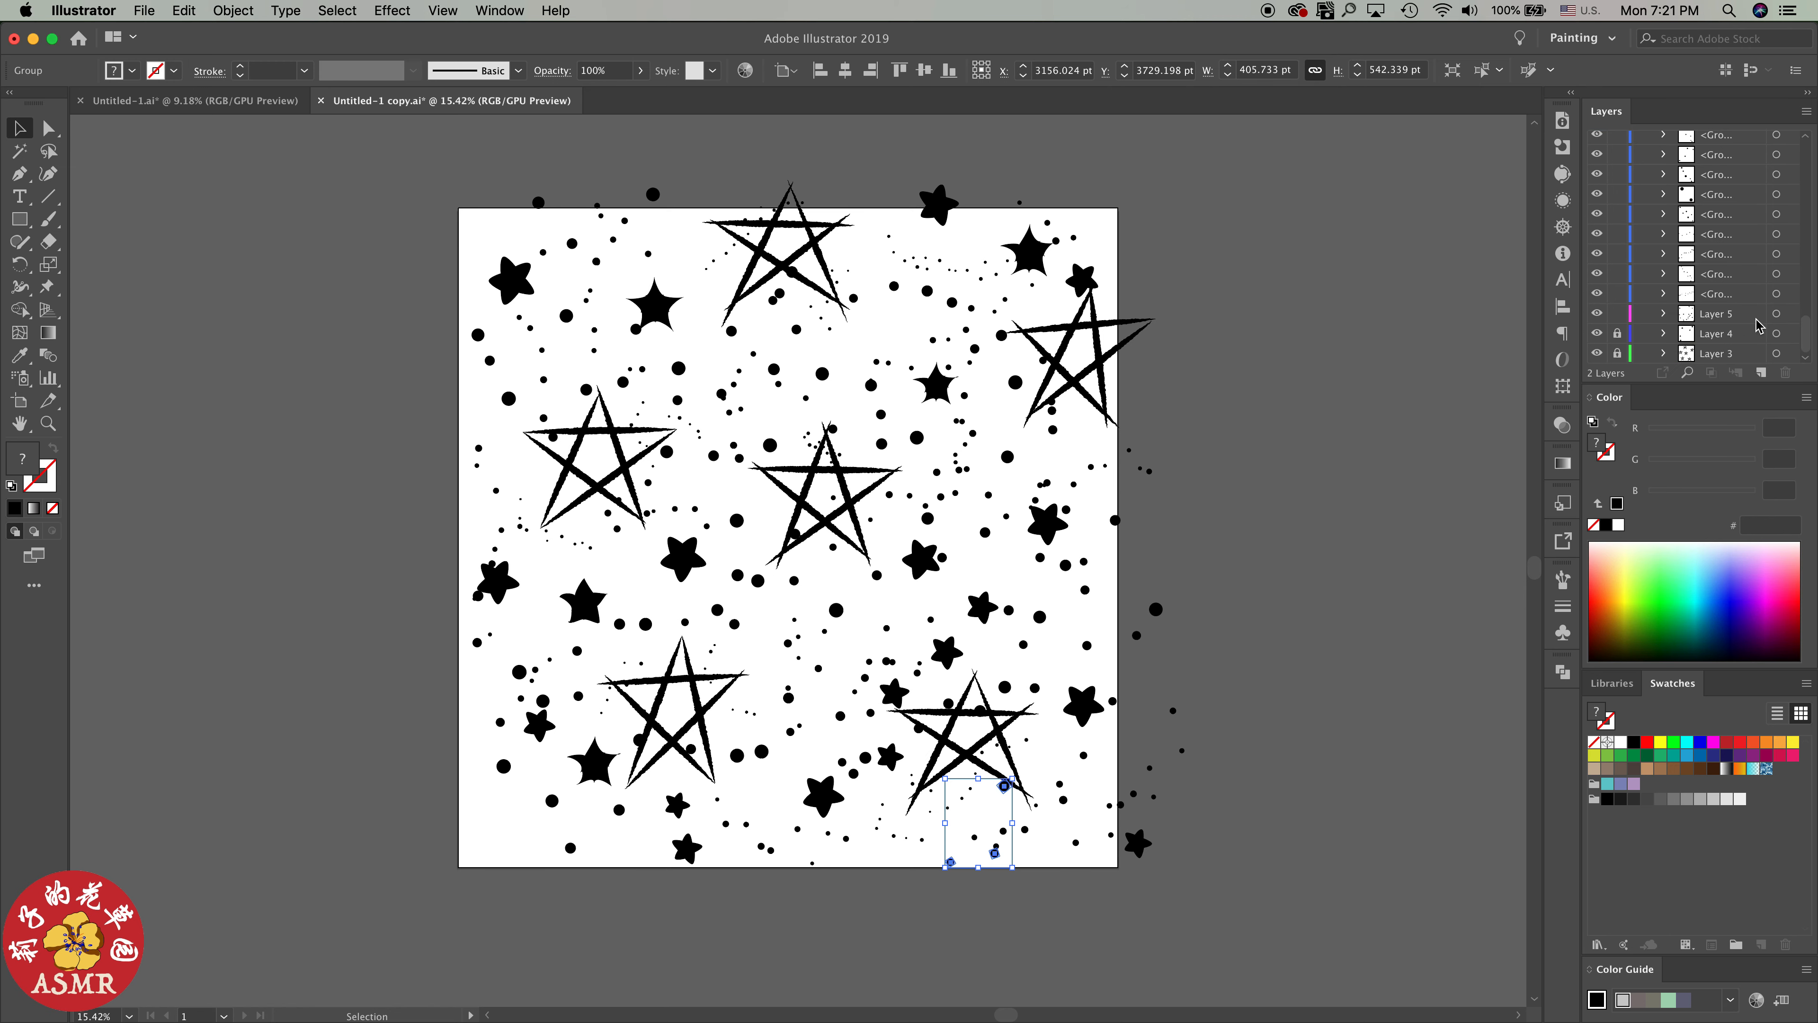
Target the three topmost groups of Layer 1 one after another to examine which elements they hold
scroll(1754, 312, "up", 5)
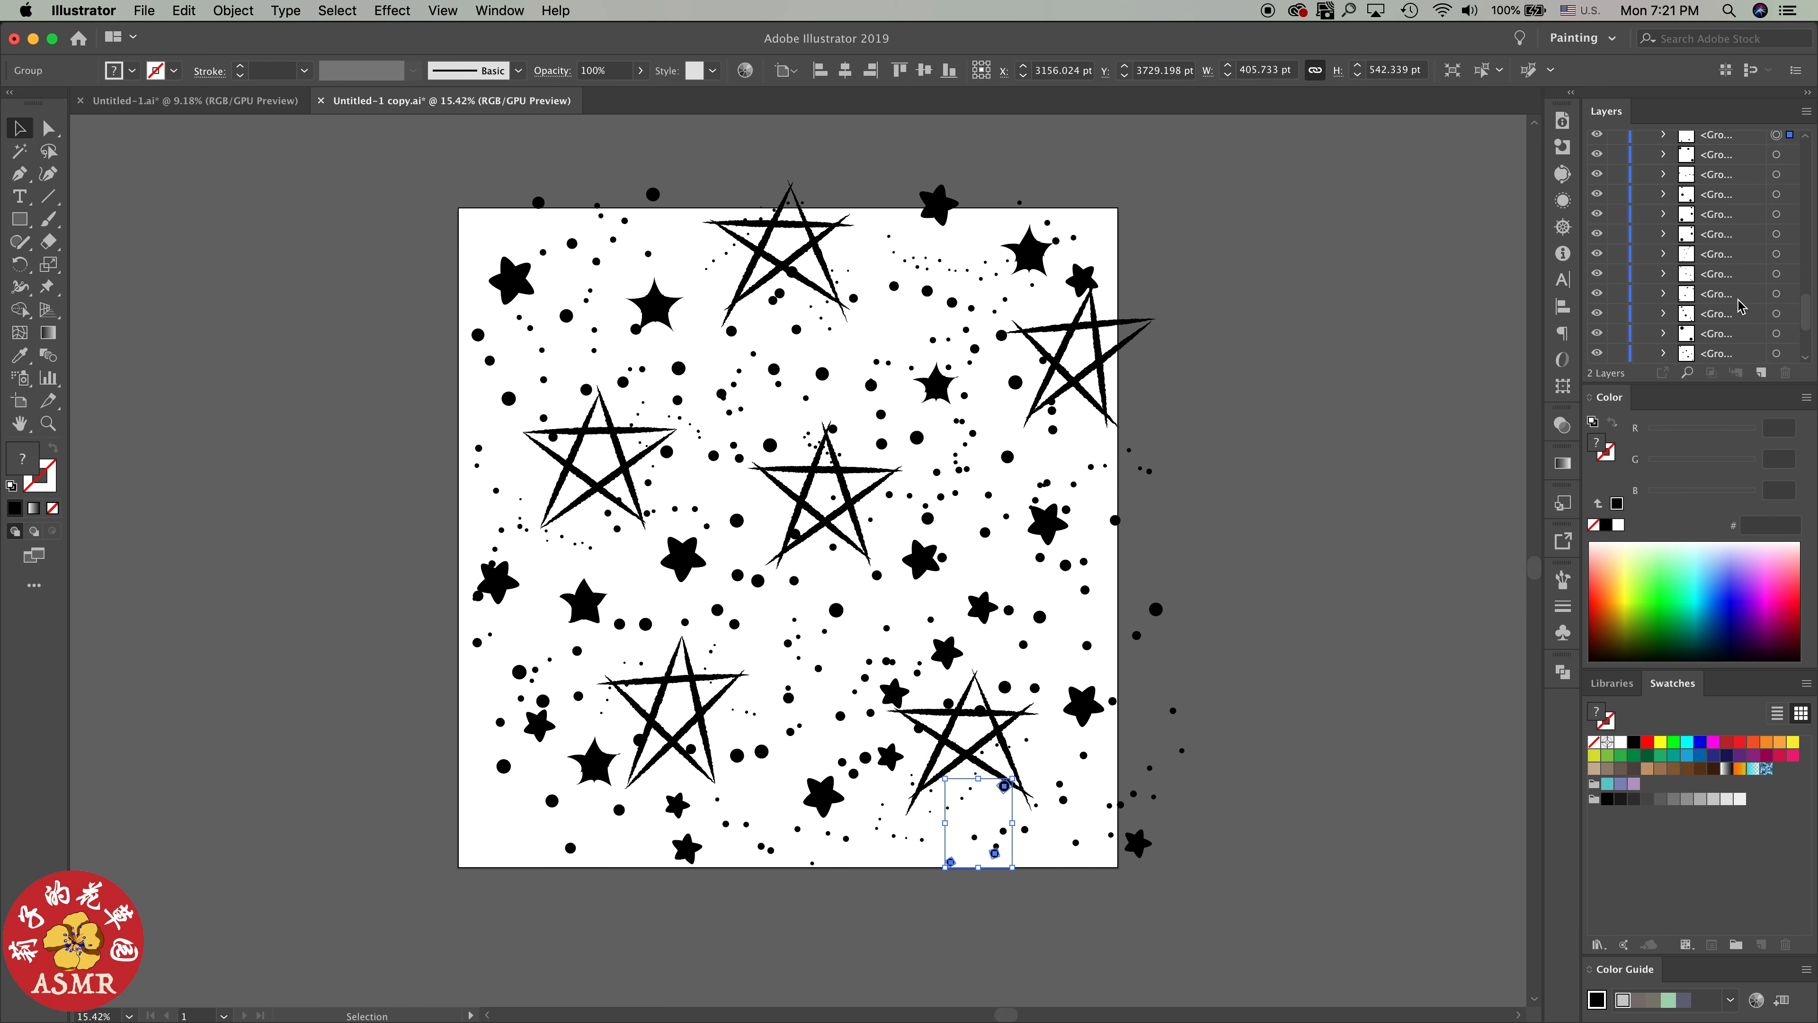
scroll(1759, 271, "up", 3)
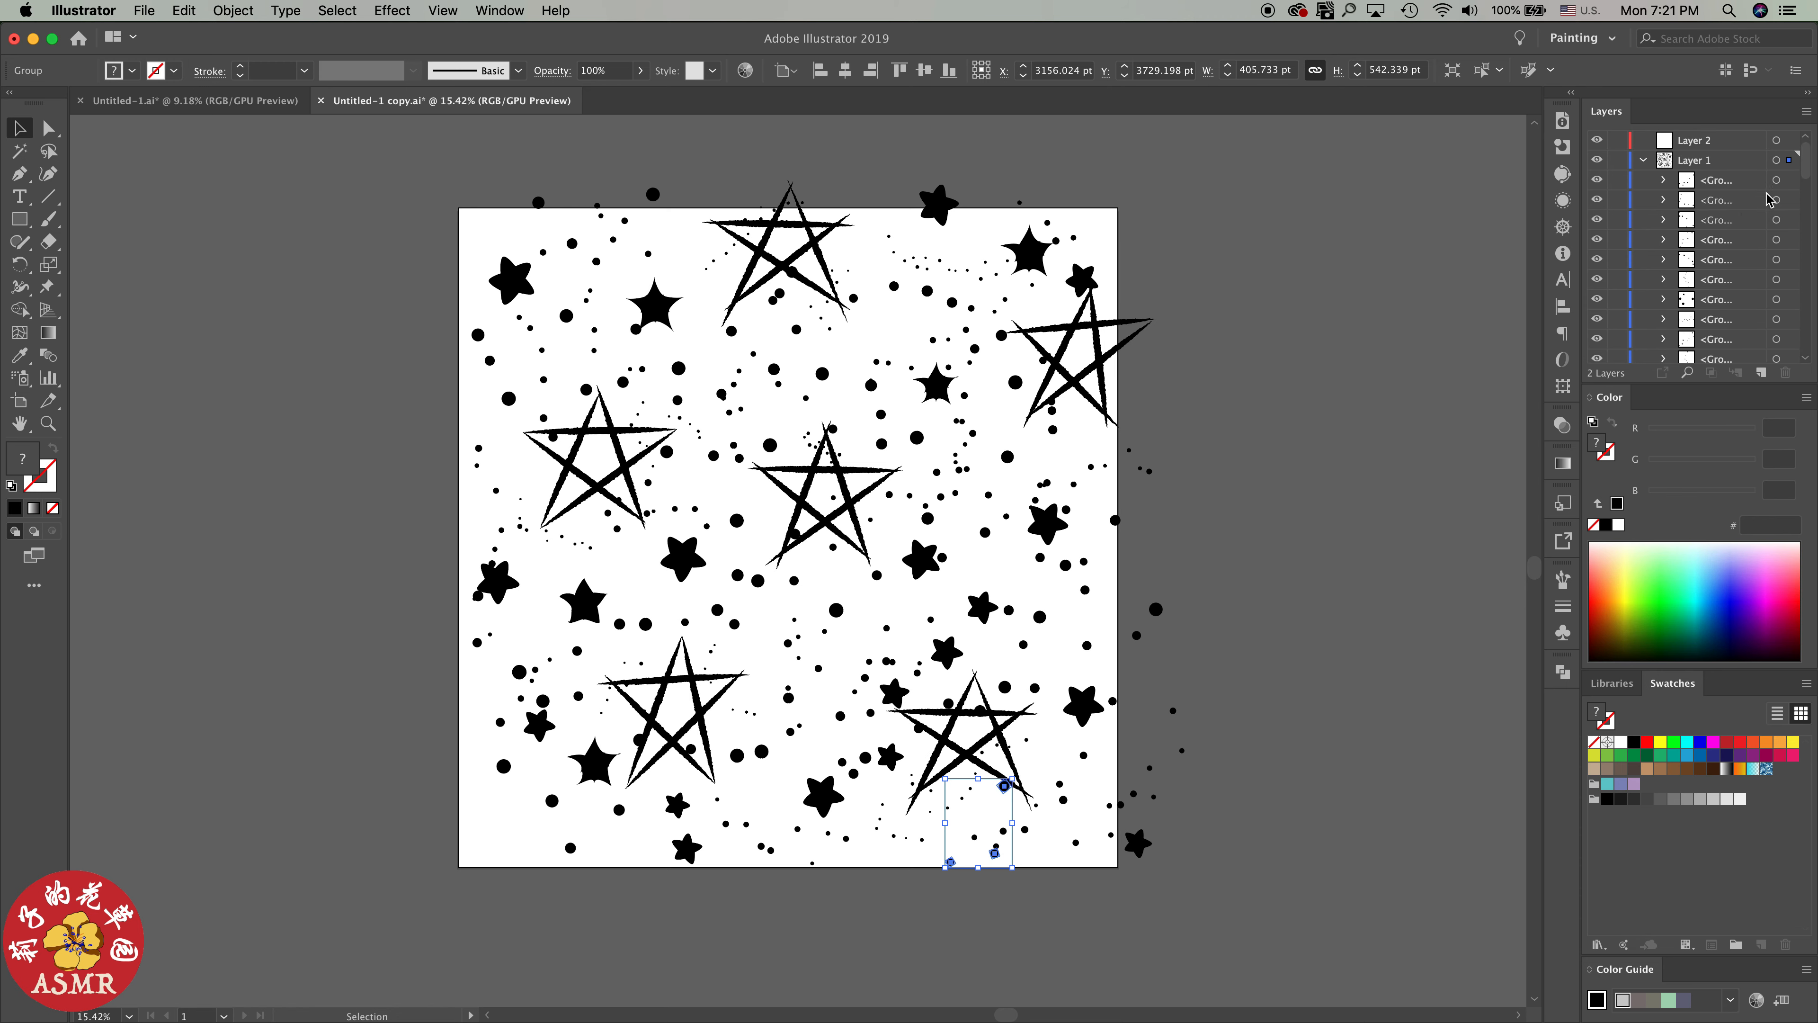
left_click(1776, 180)
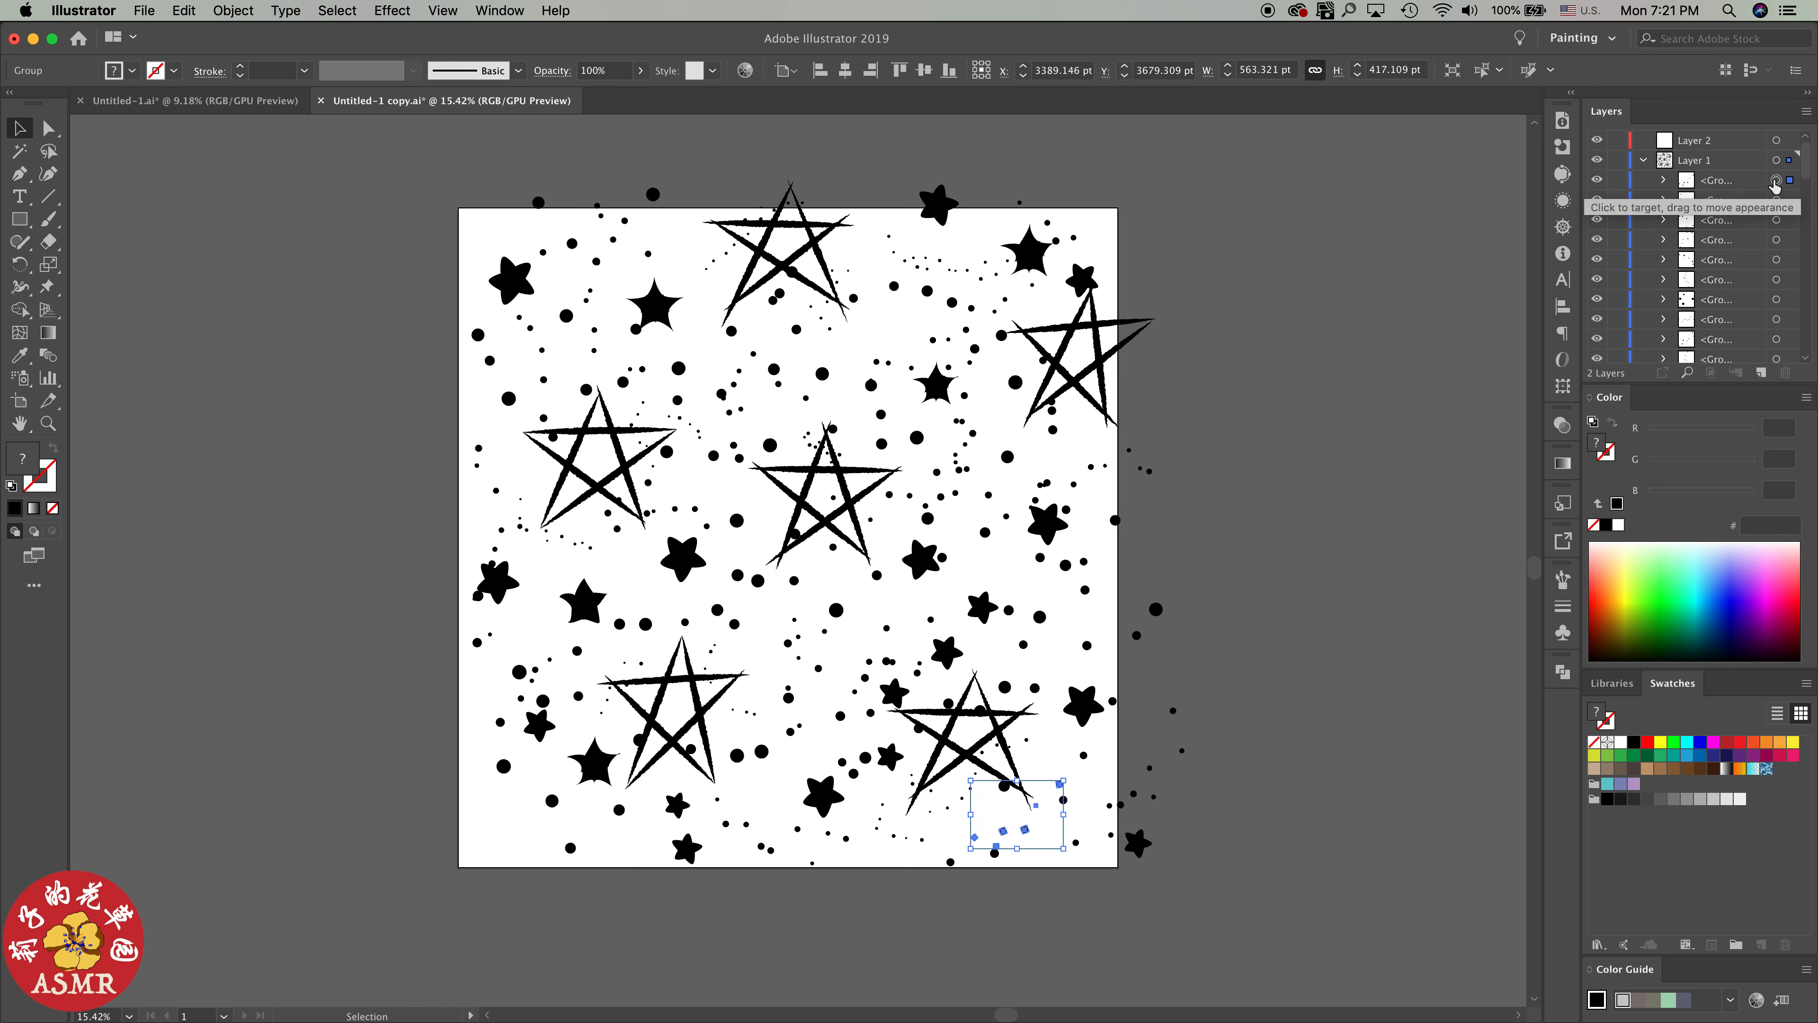
left_click(1776, 200)
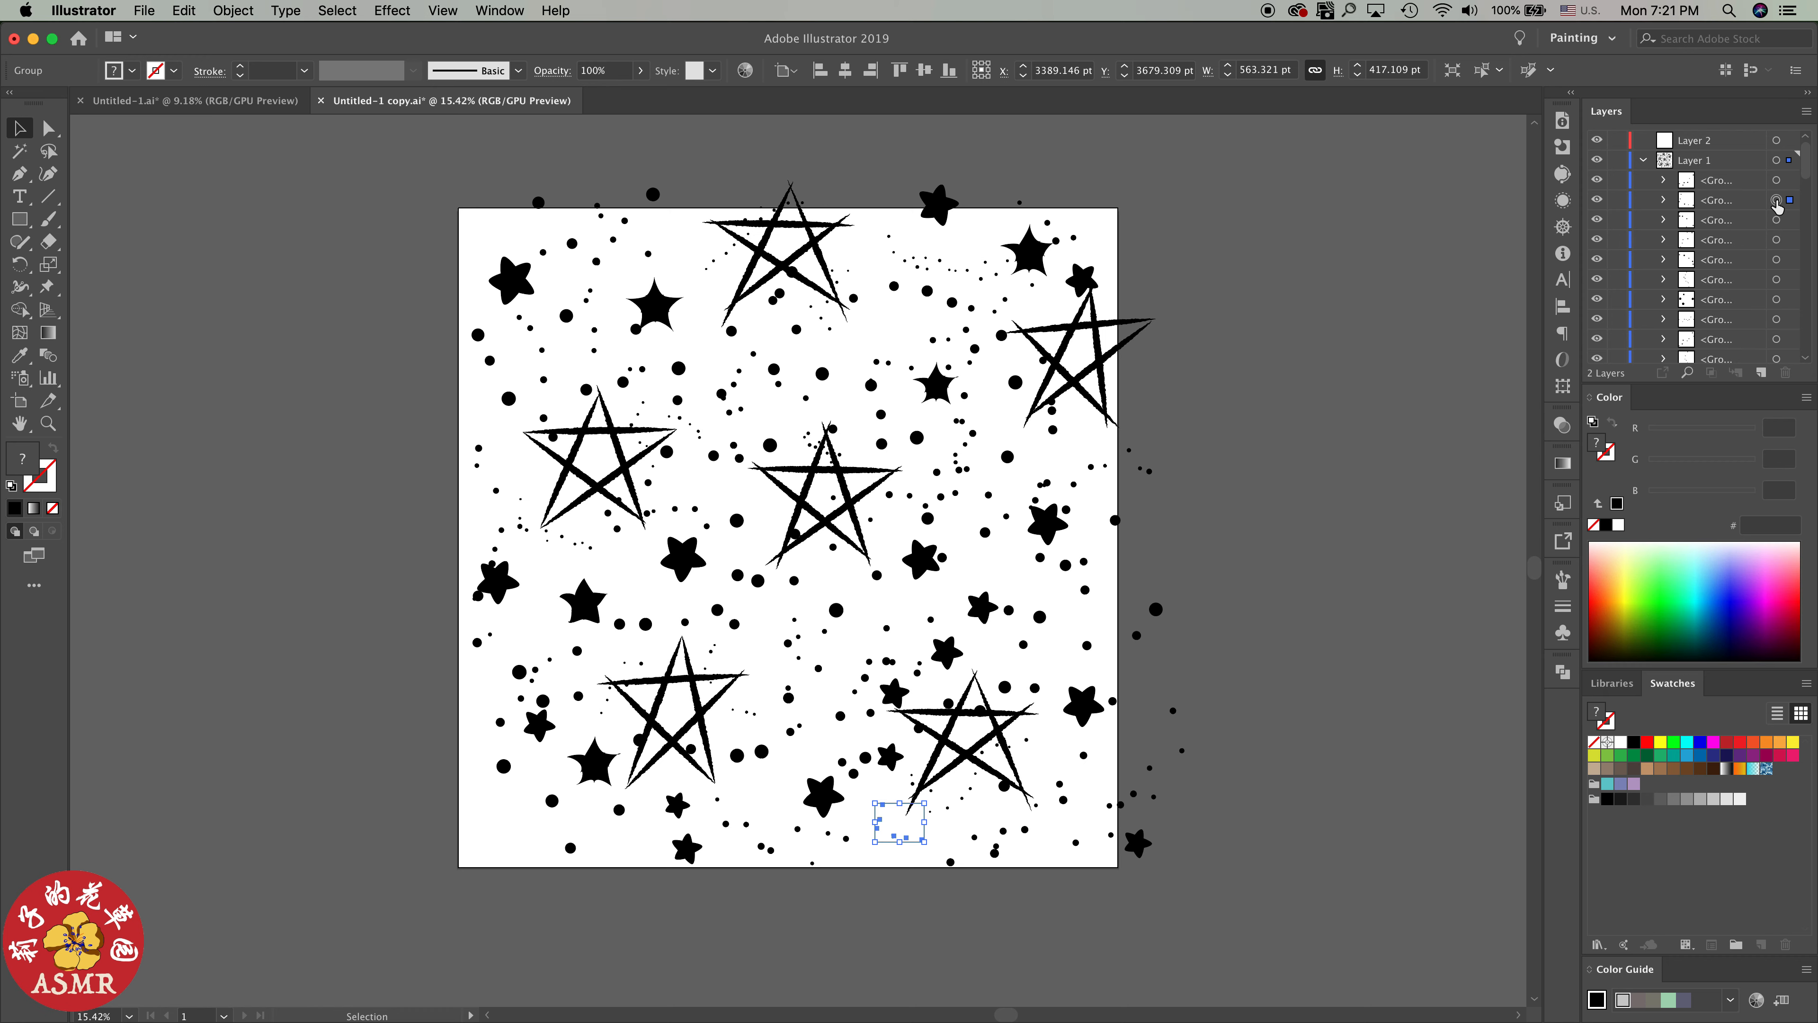
left_click(1776, 222)
Select the artwork of Layer 5 and toggle the layer's visibility to check its rounded stars, leaving the layer shown
left_click_drag(1809, 176, 1807, 343)
left_click(1776, 314)
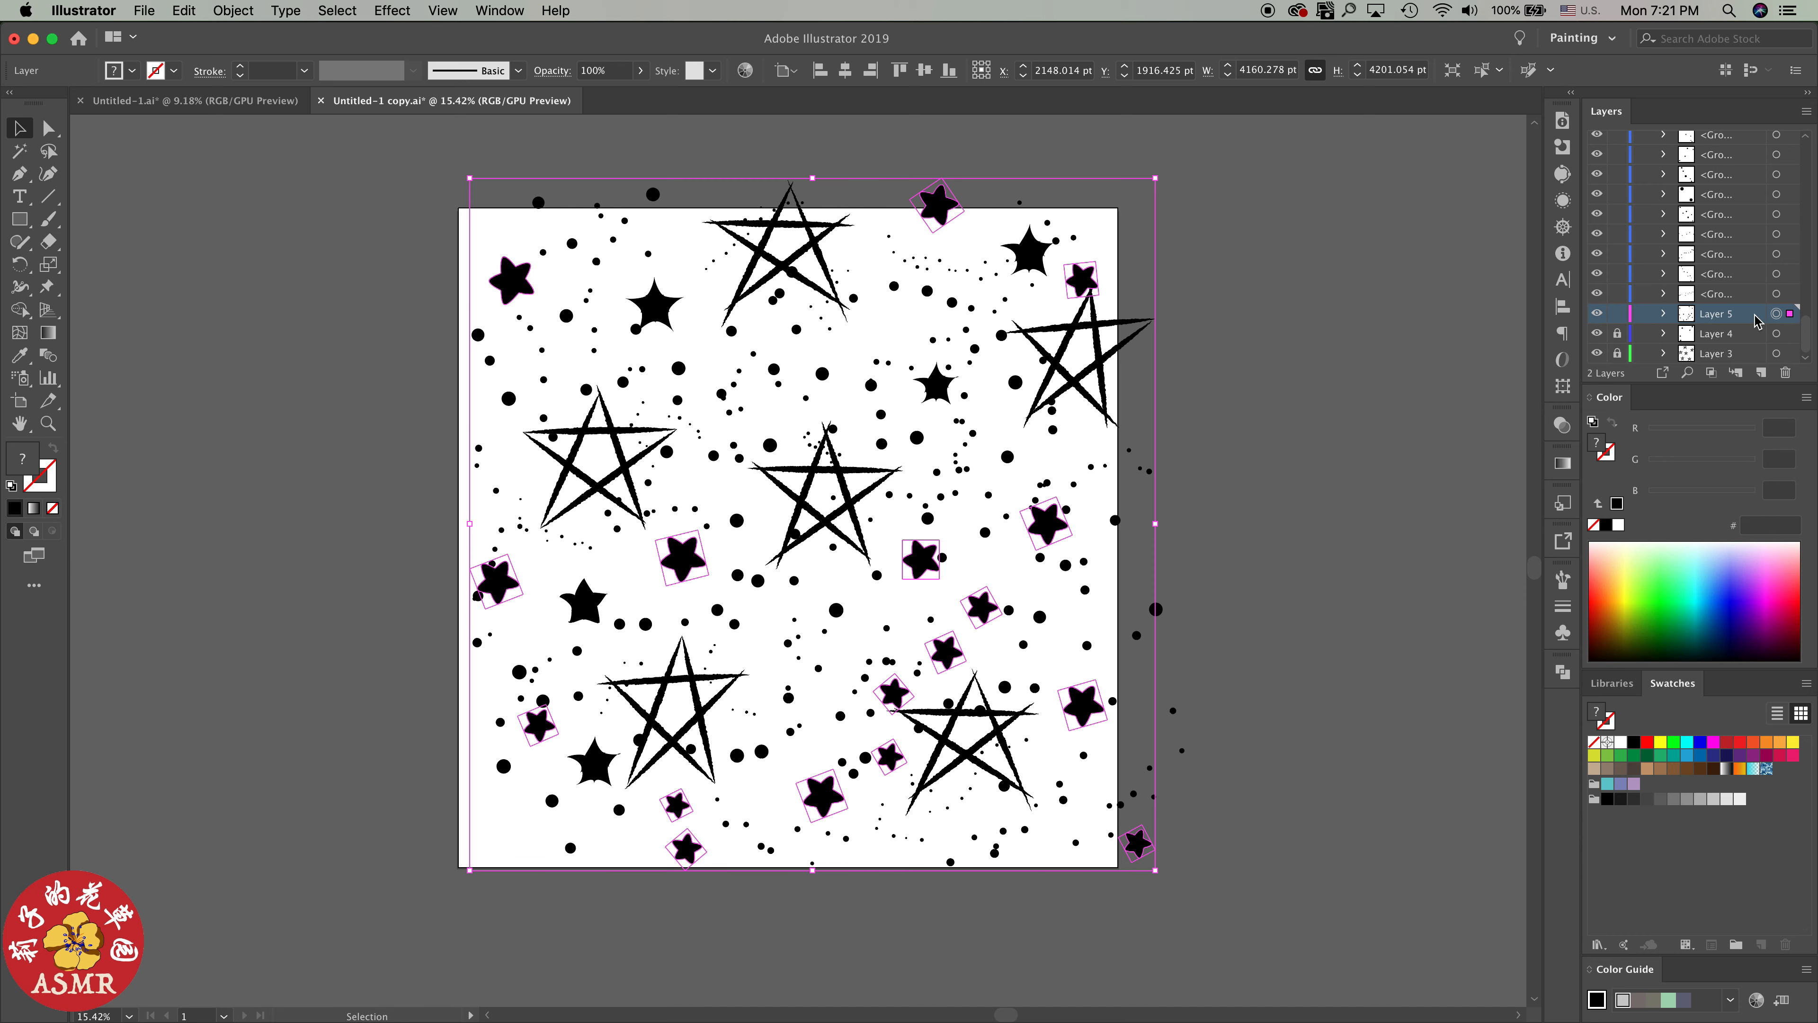
left_click(1597, 314)
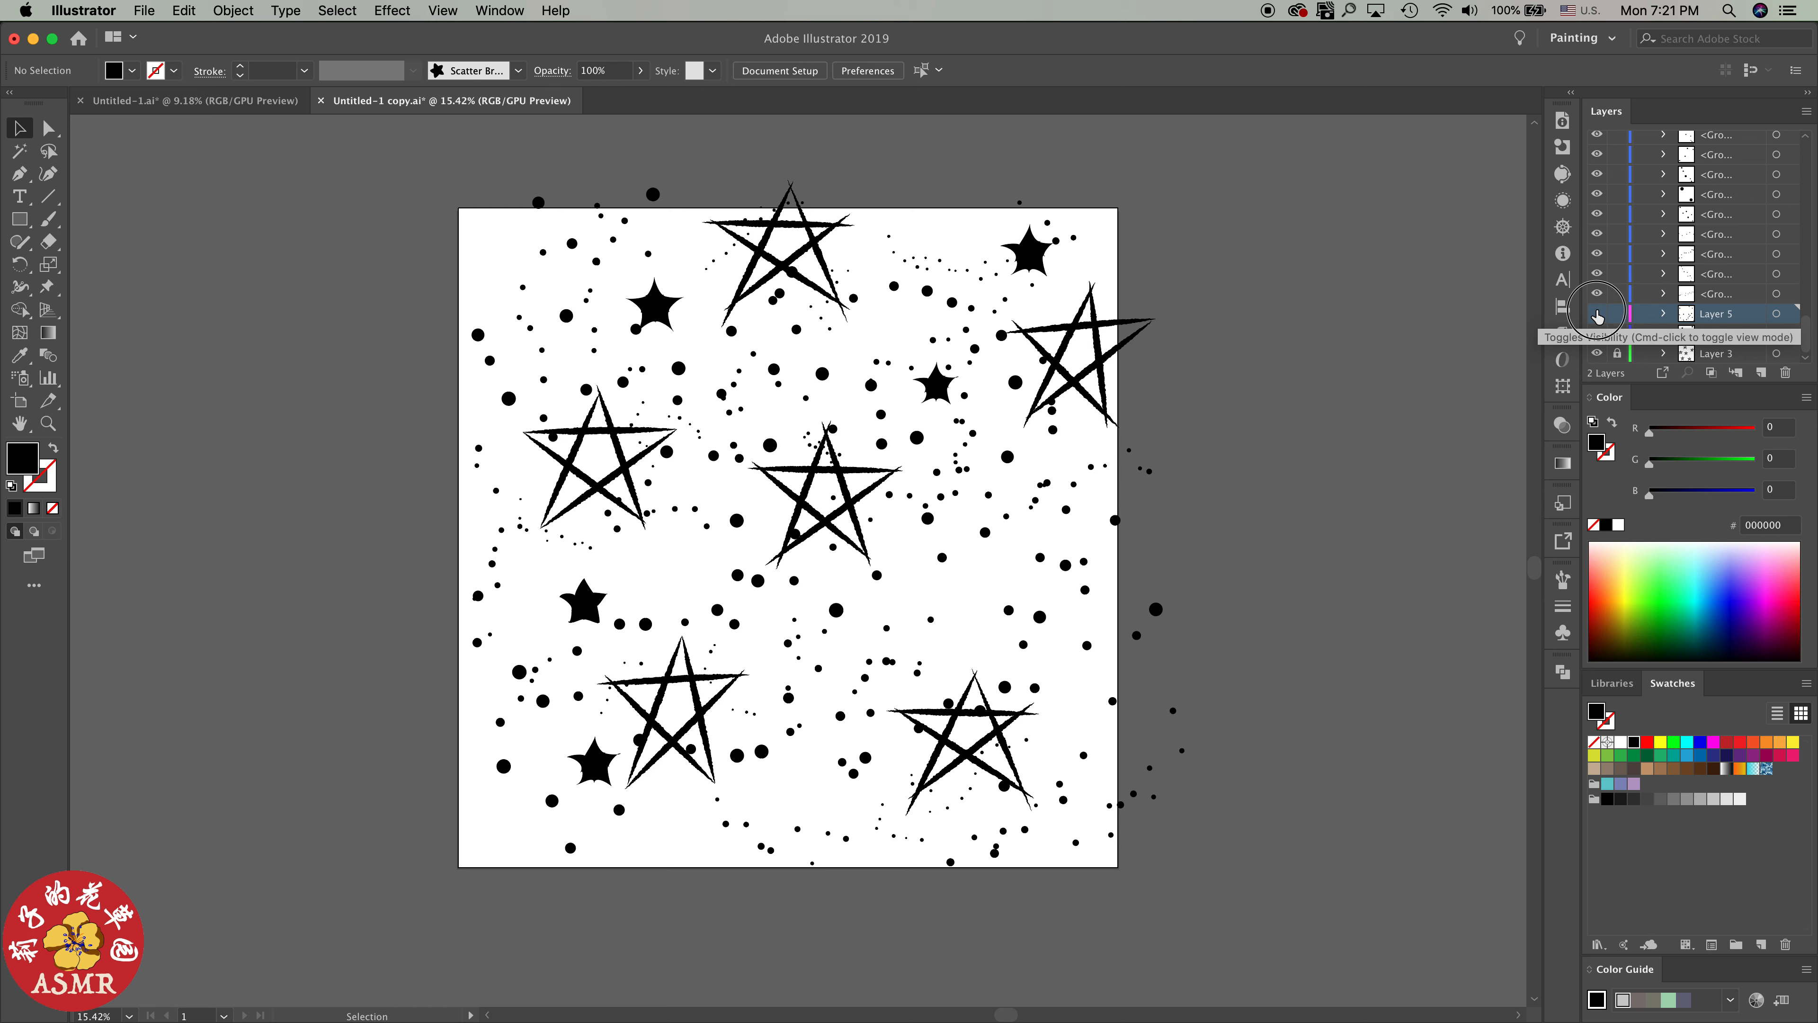
left_click(1598, 315)
left_click(1598, 315)
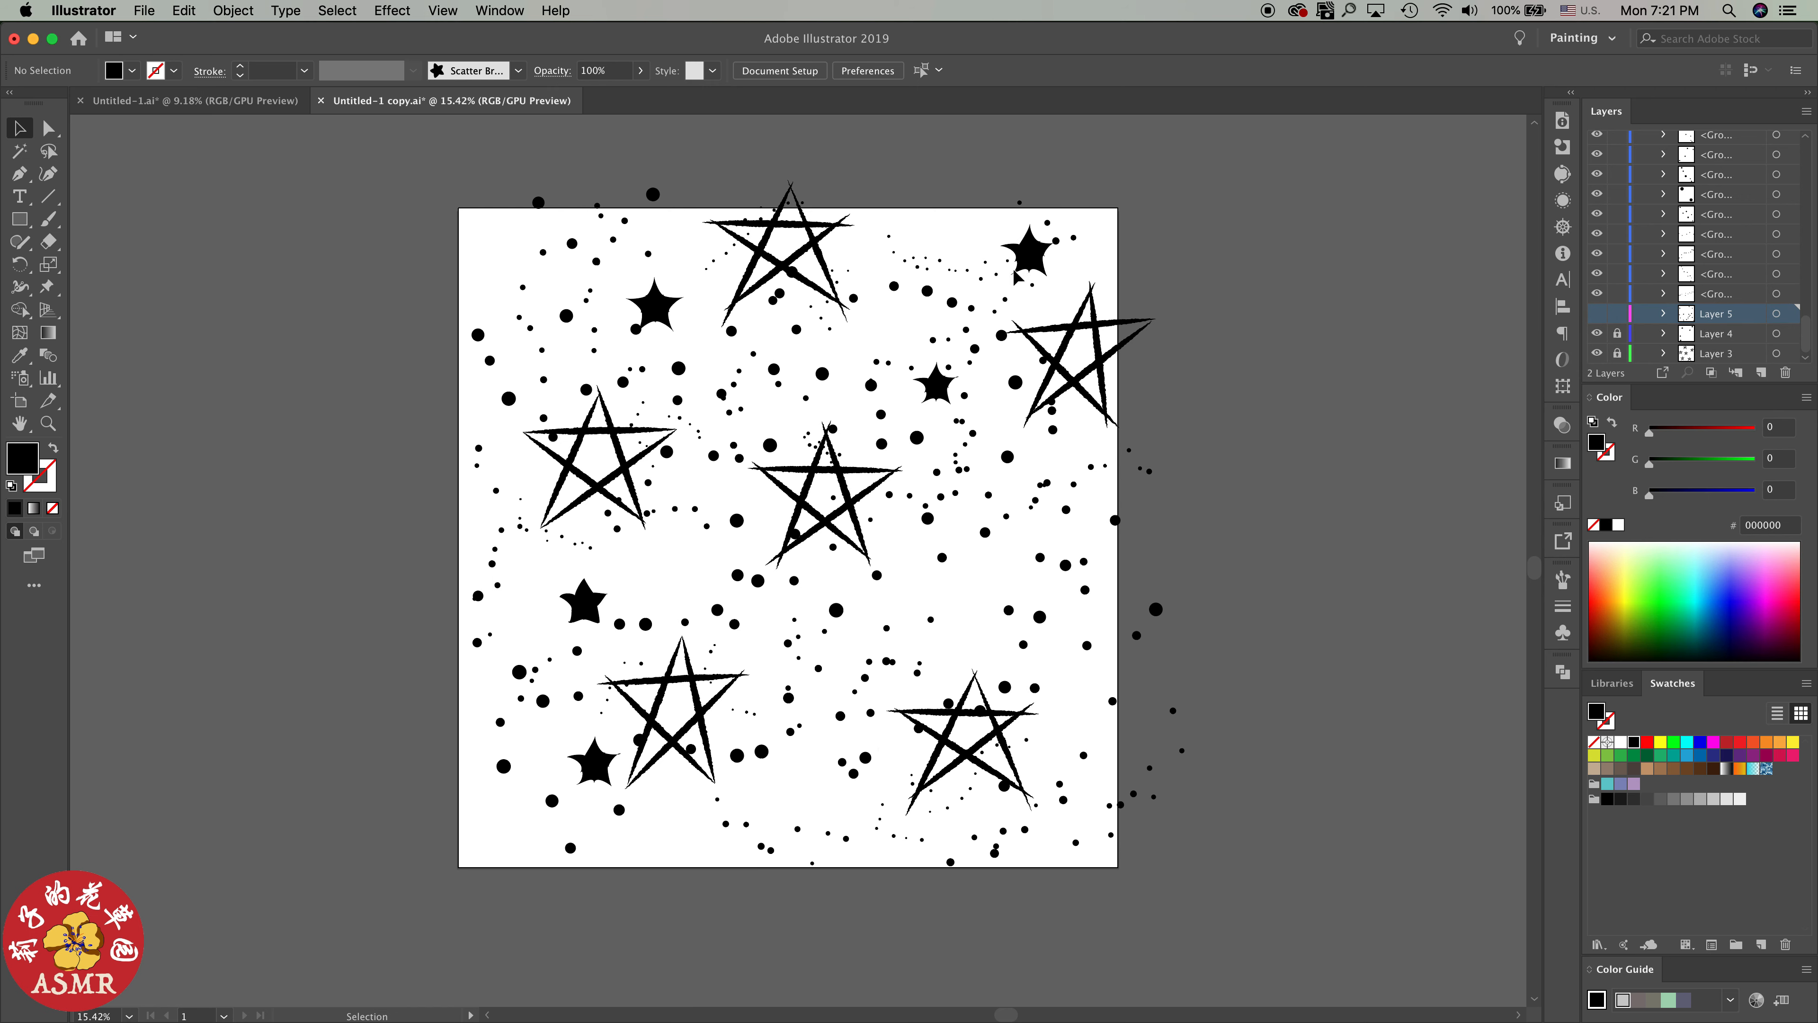
left_click(1032, 277)
left_click(1211, 273)
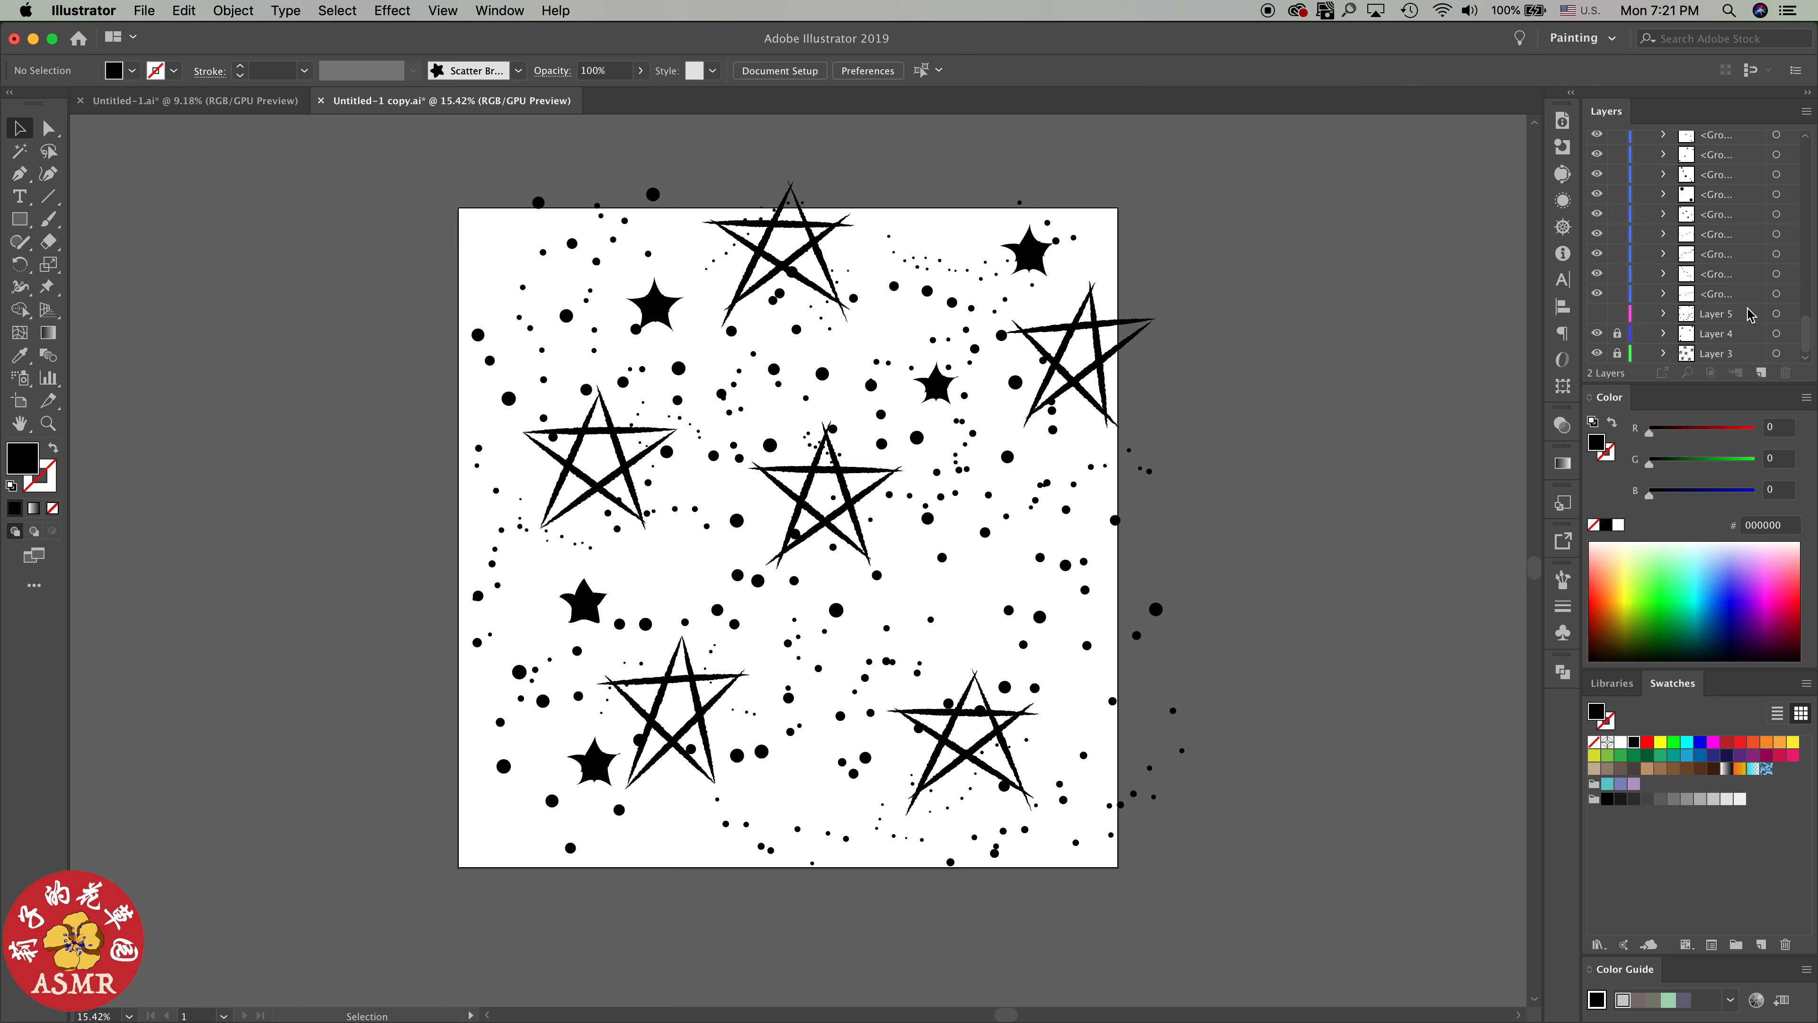
left_click(1597, 314)
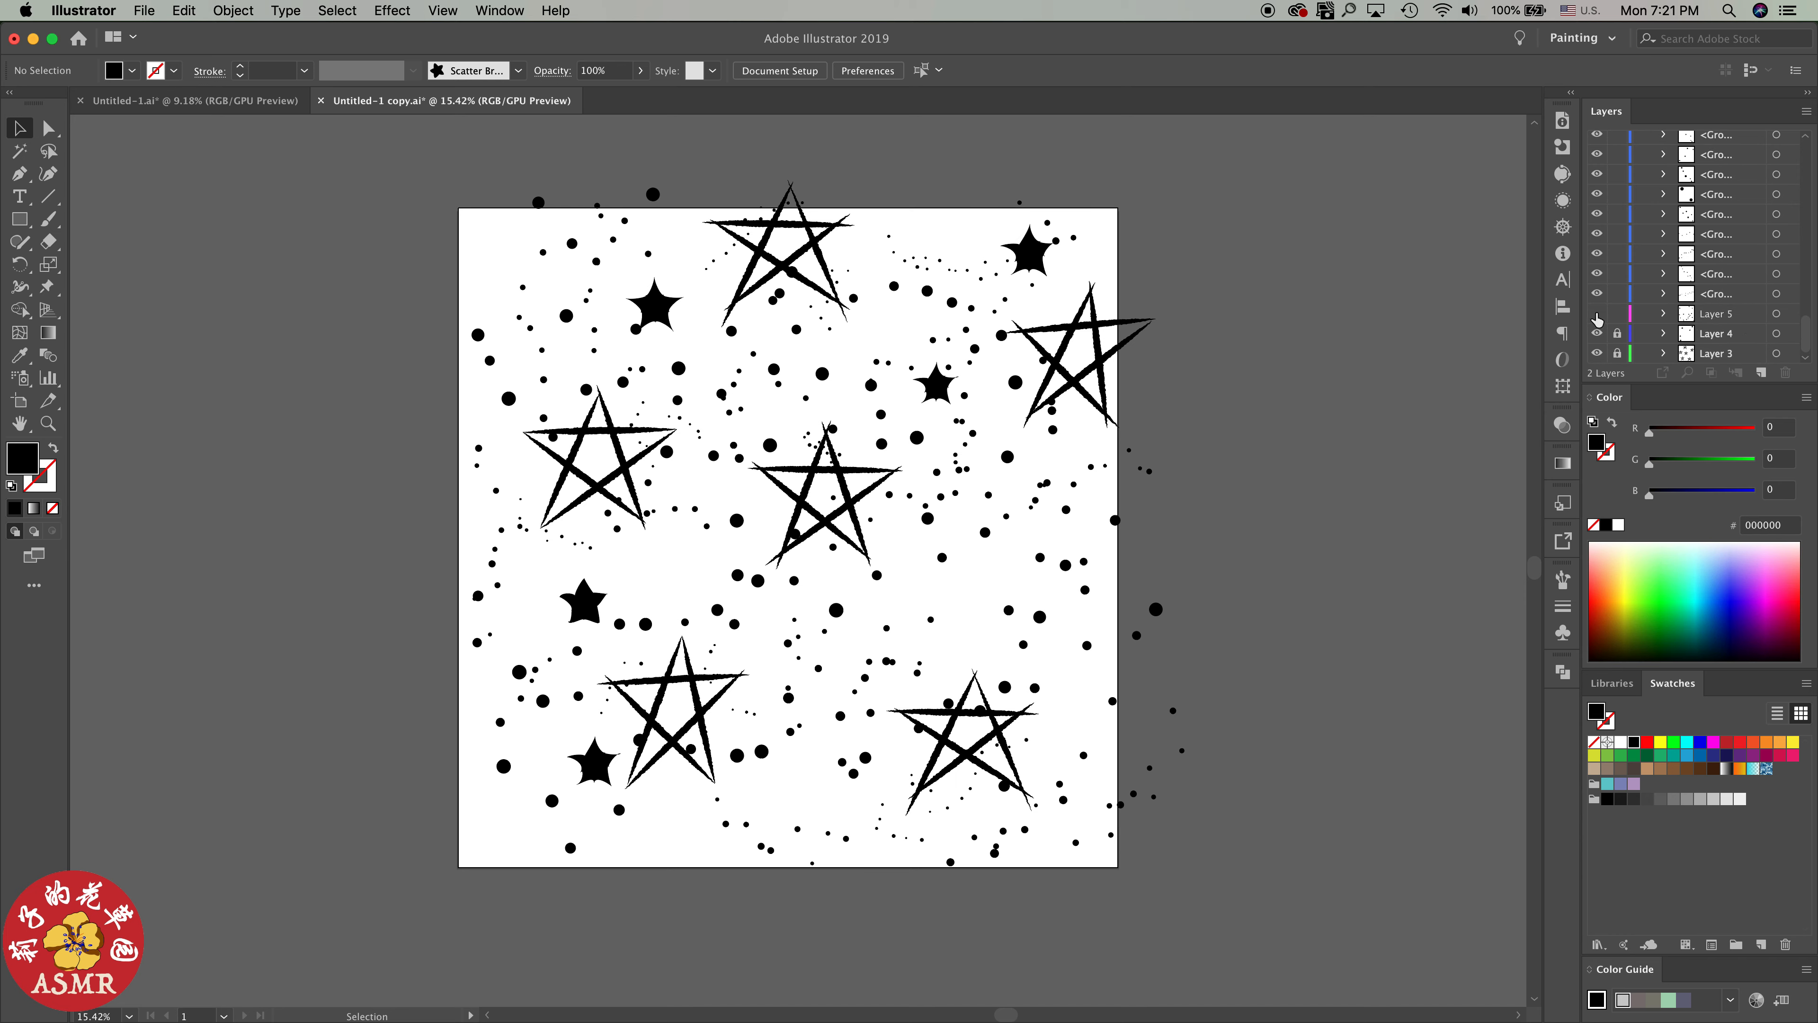
Unlock Layer 4 and move the rounded-star group from Layer 5 into it
left_click(1777, 316)
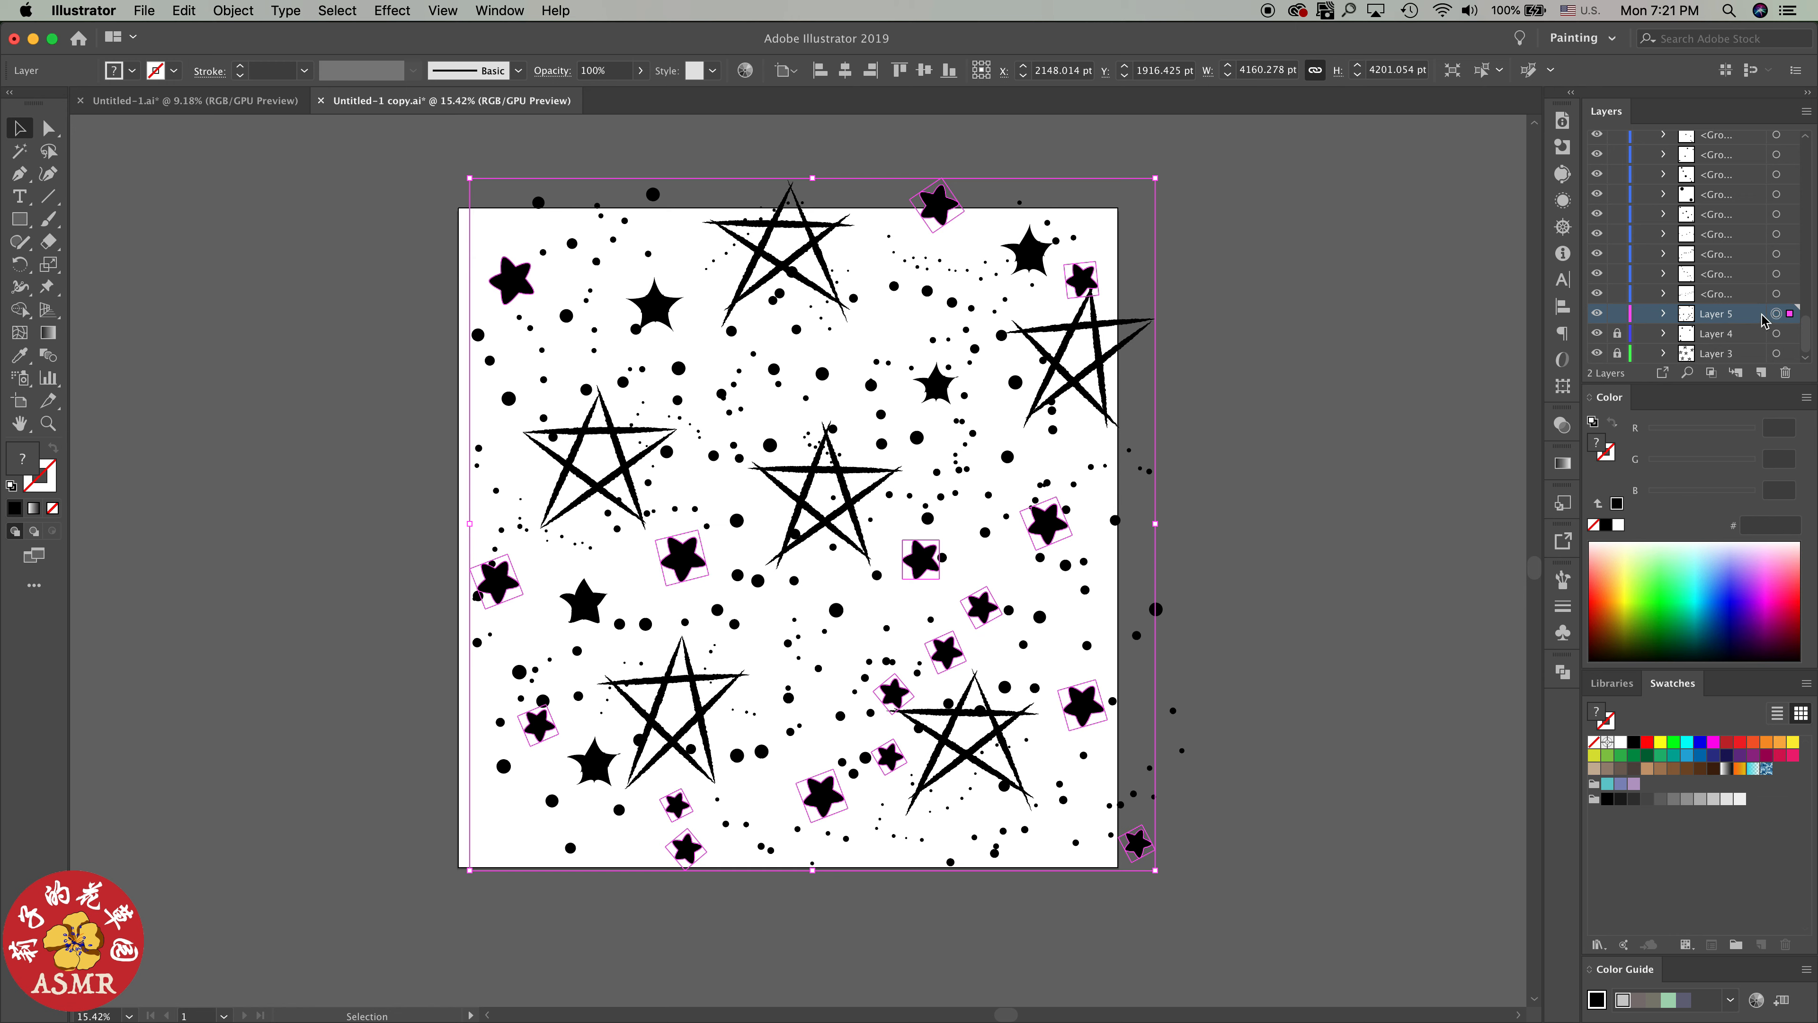
left_click(1663, 314)
left_click(1735, 336)
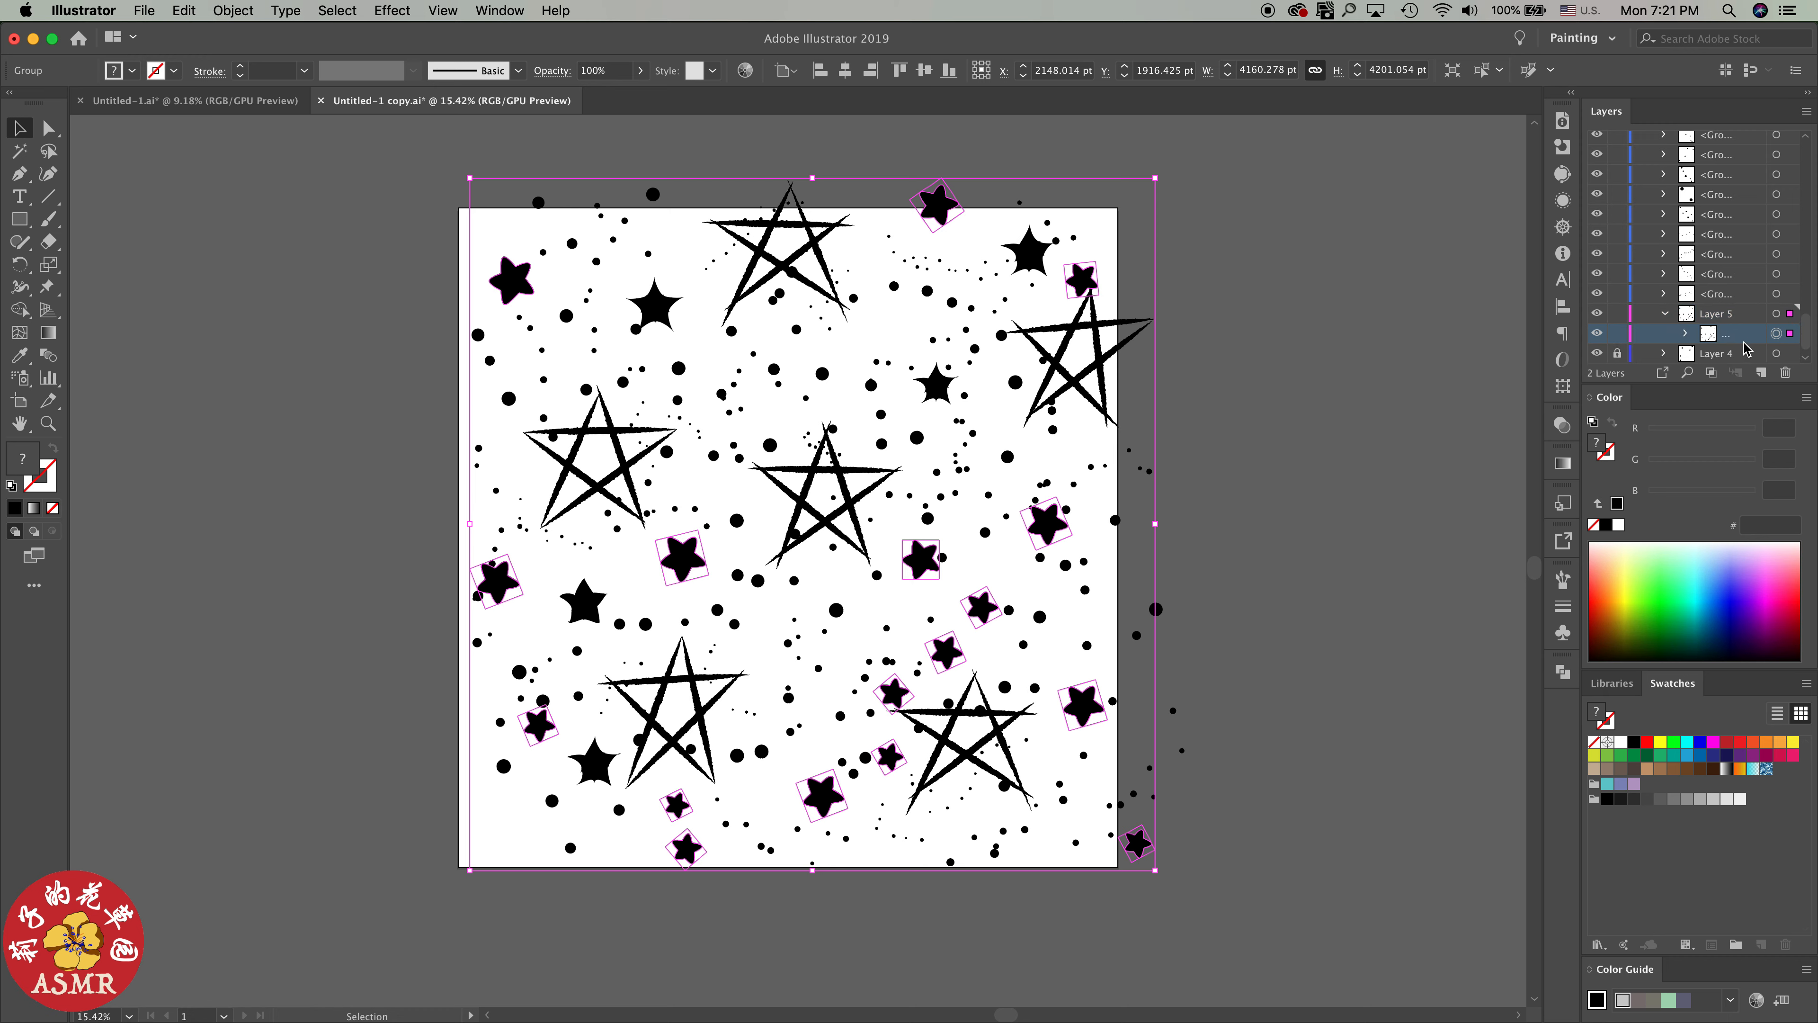
left_click_drag(1705, 320, 1621, 340)
left_click(1618, 335)
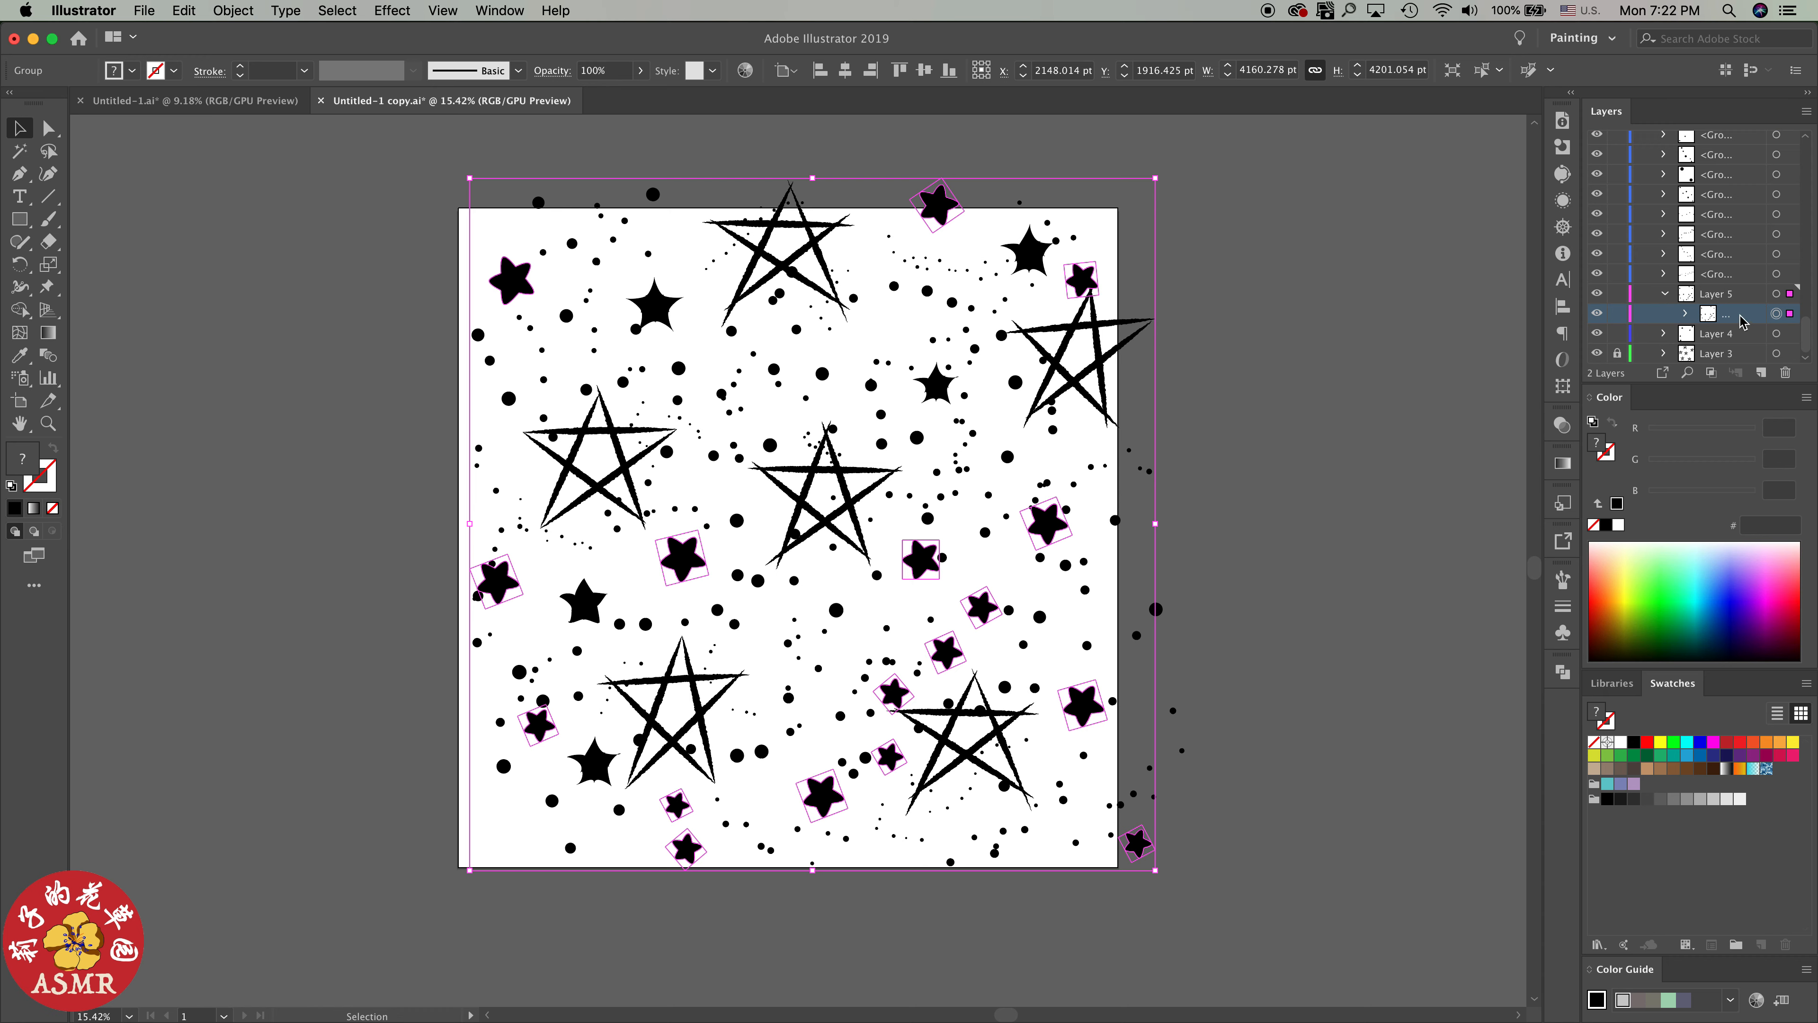
left_click_drag(1742, 322, 1707, 342)
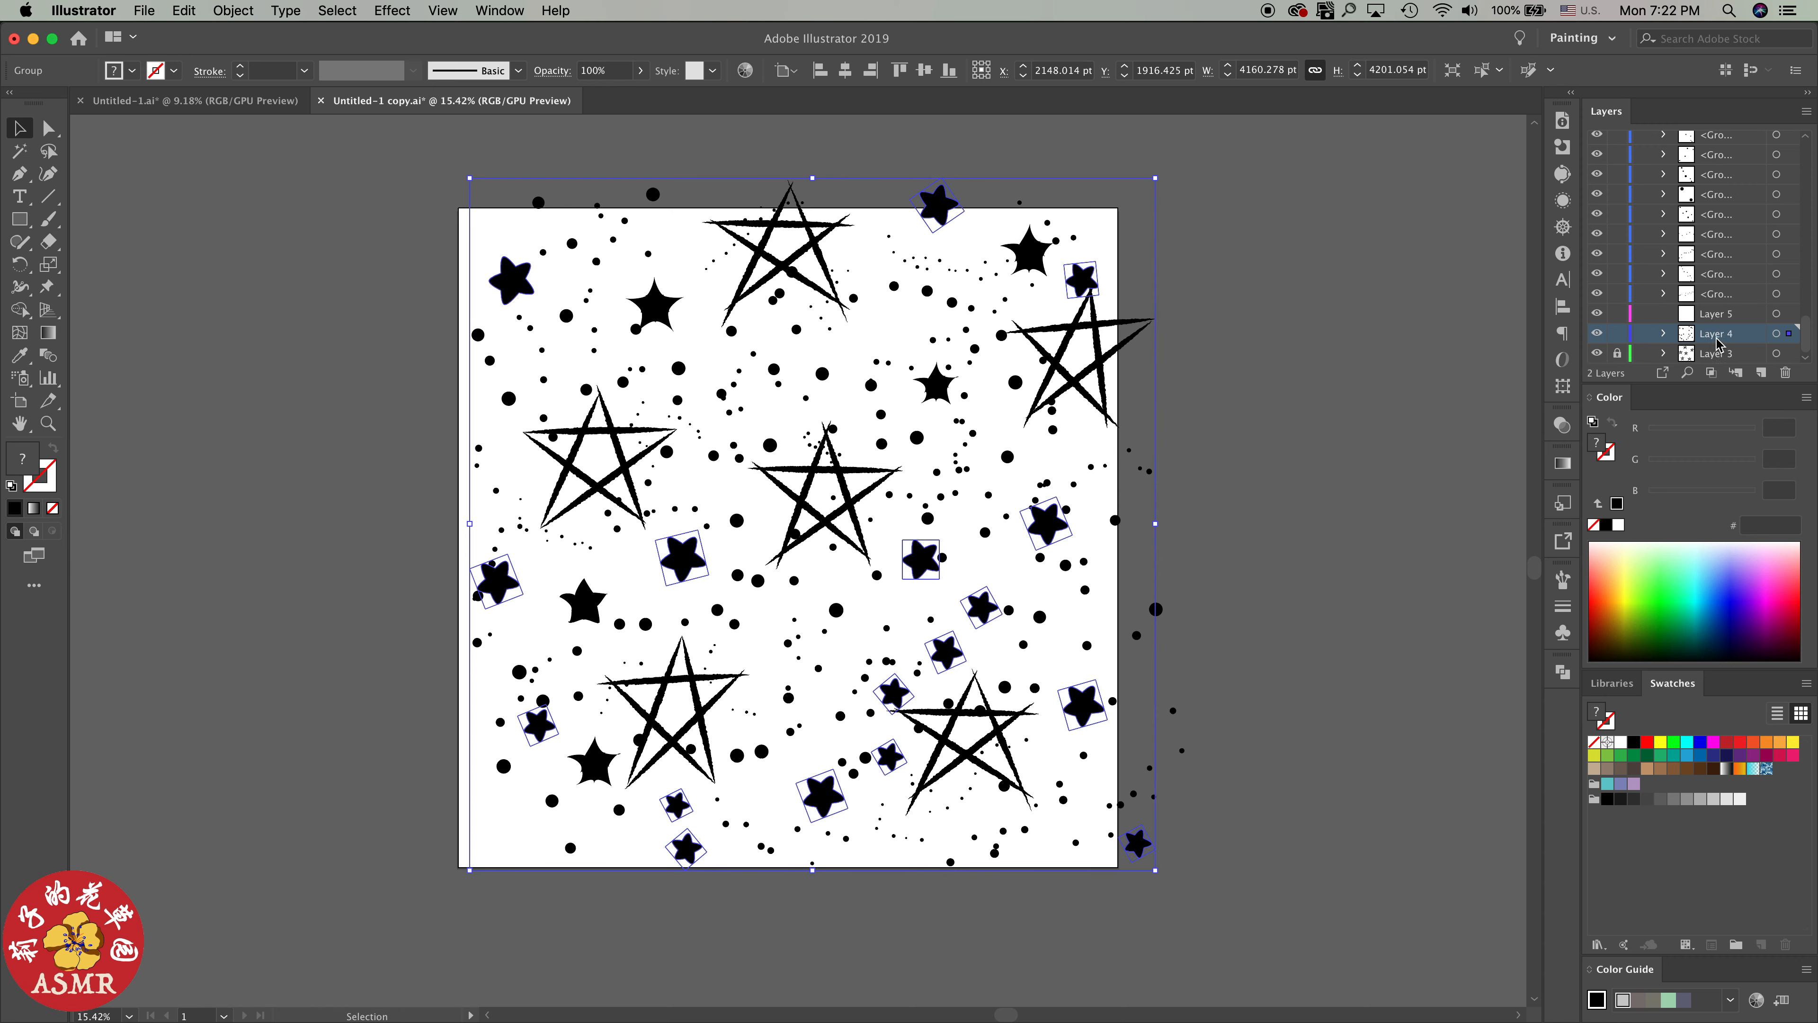
Select both star groups inside Layer 4 and combine them into one group
left_click(1664, 334)
scroll(1756, 355, "down", 2)
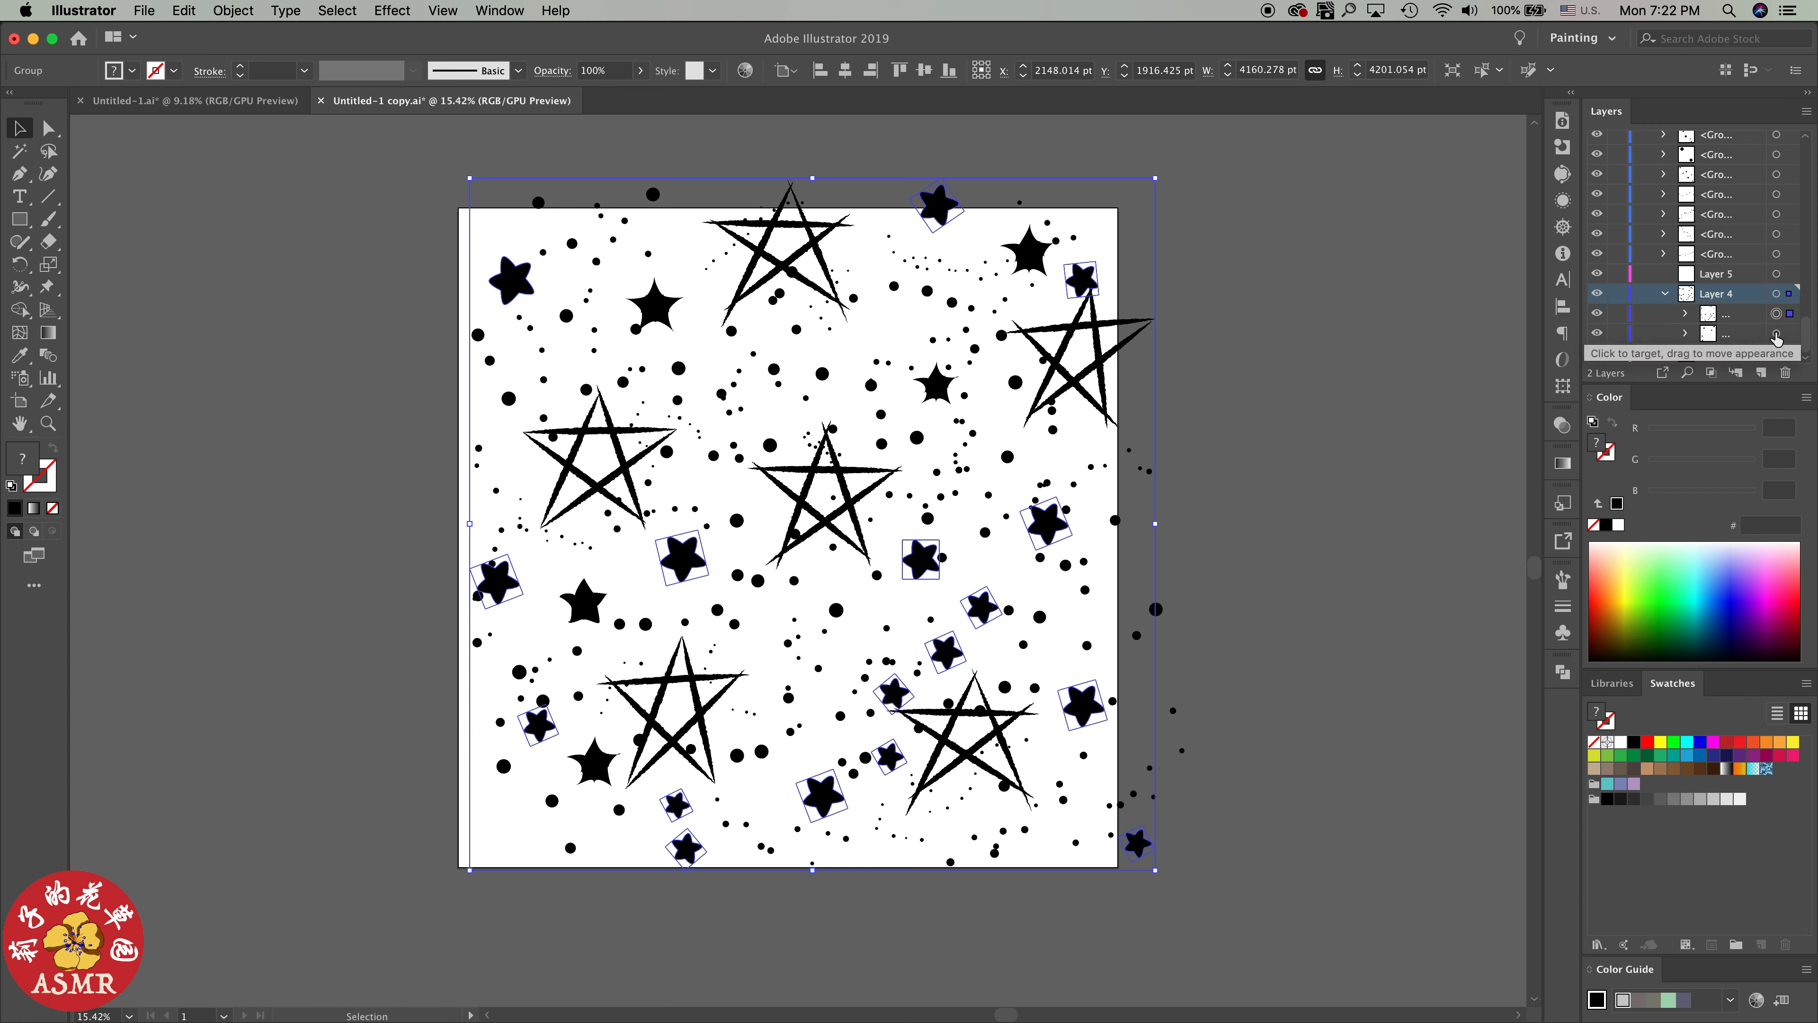
left_click(1776, 334, "shift")
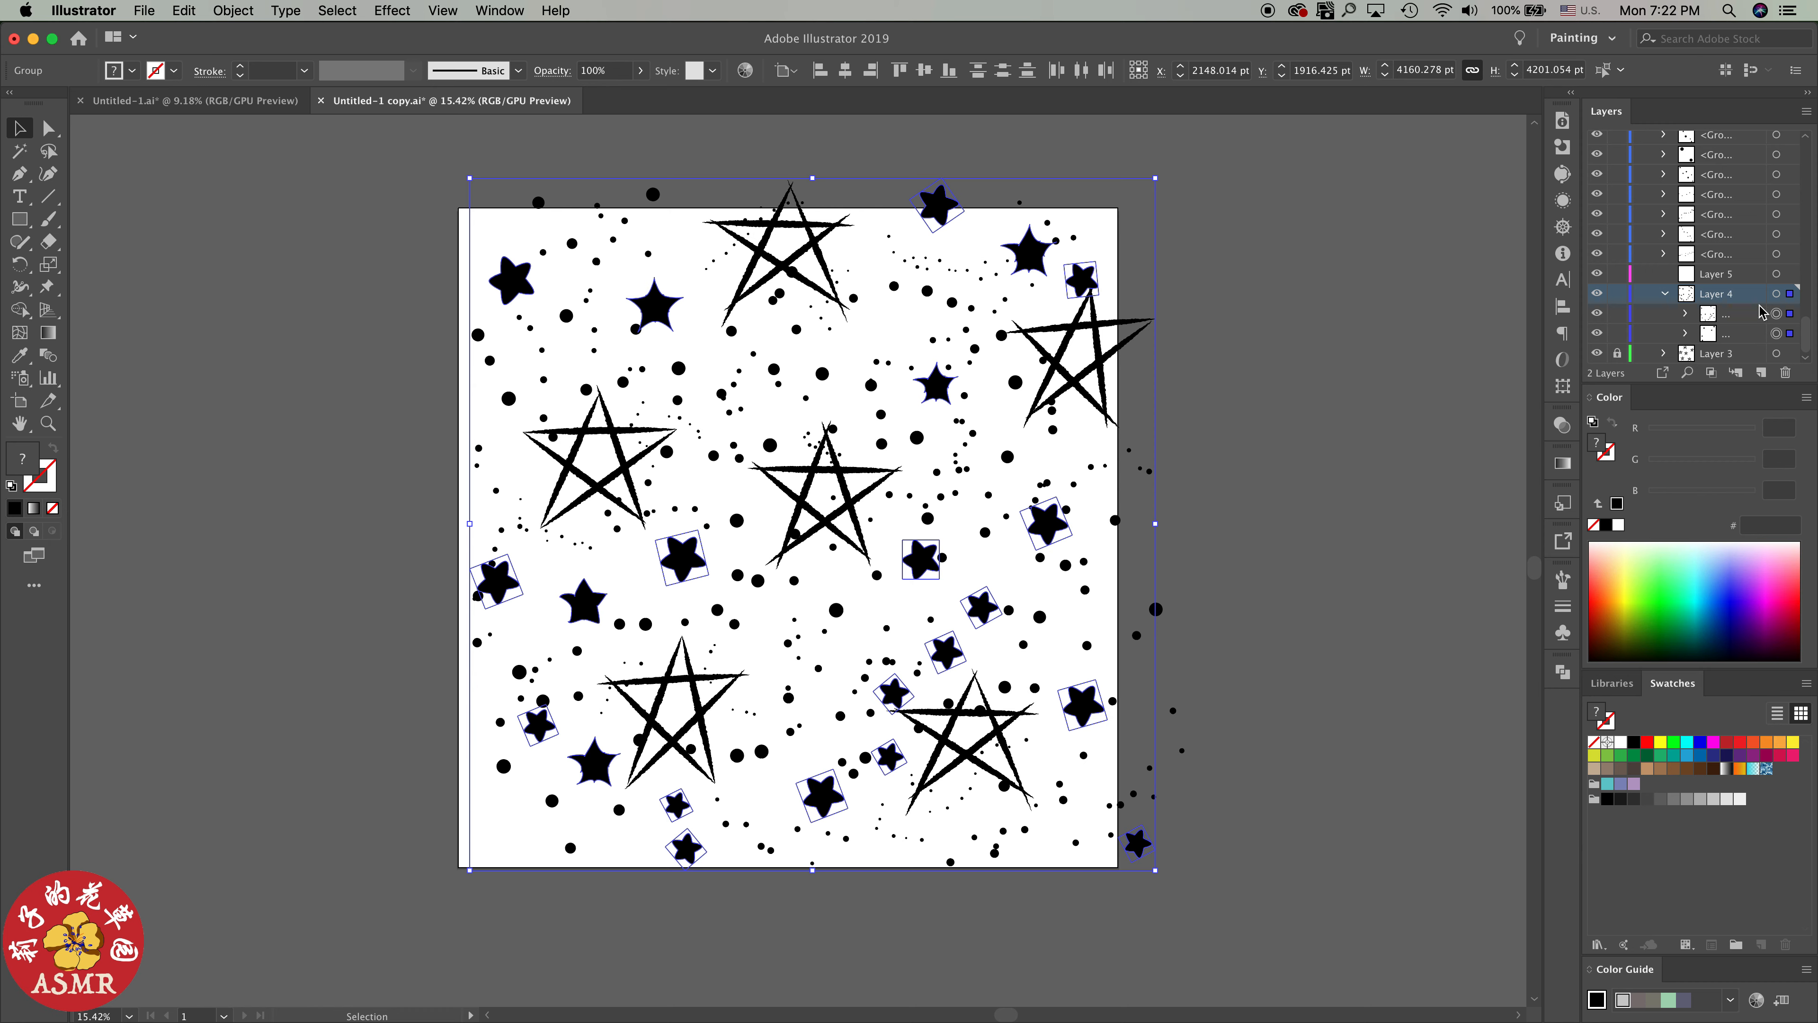
left_click(234, 10)
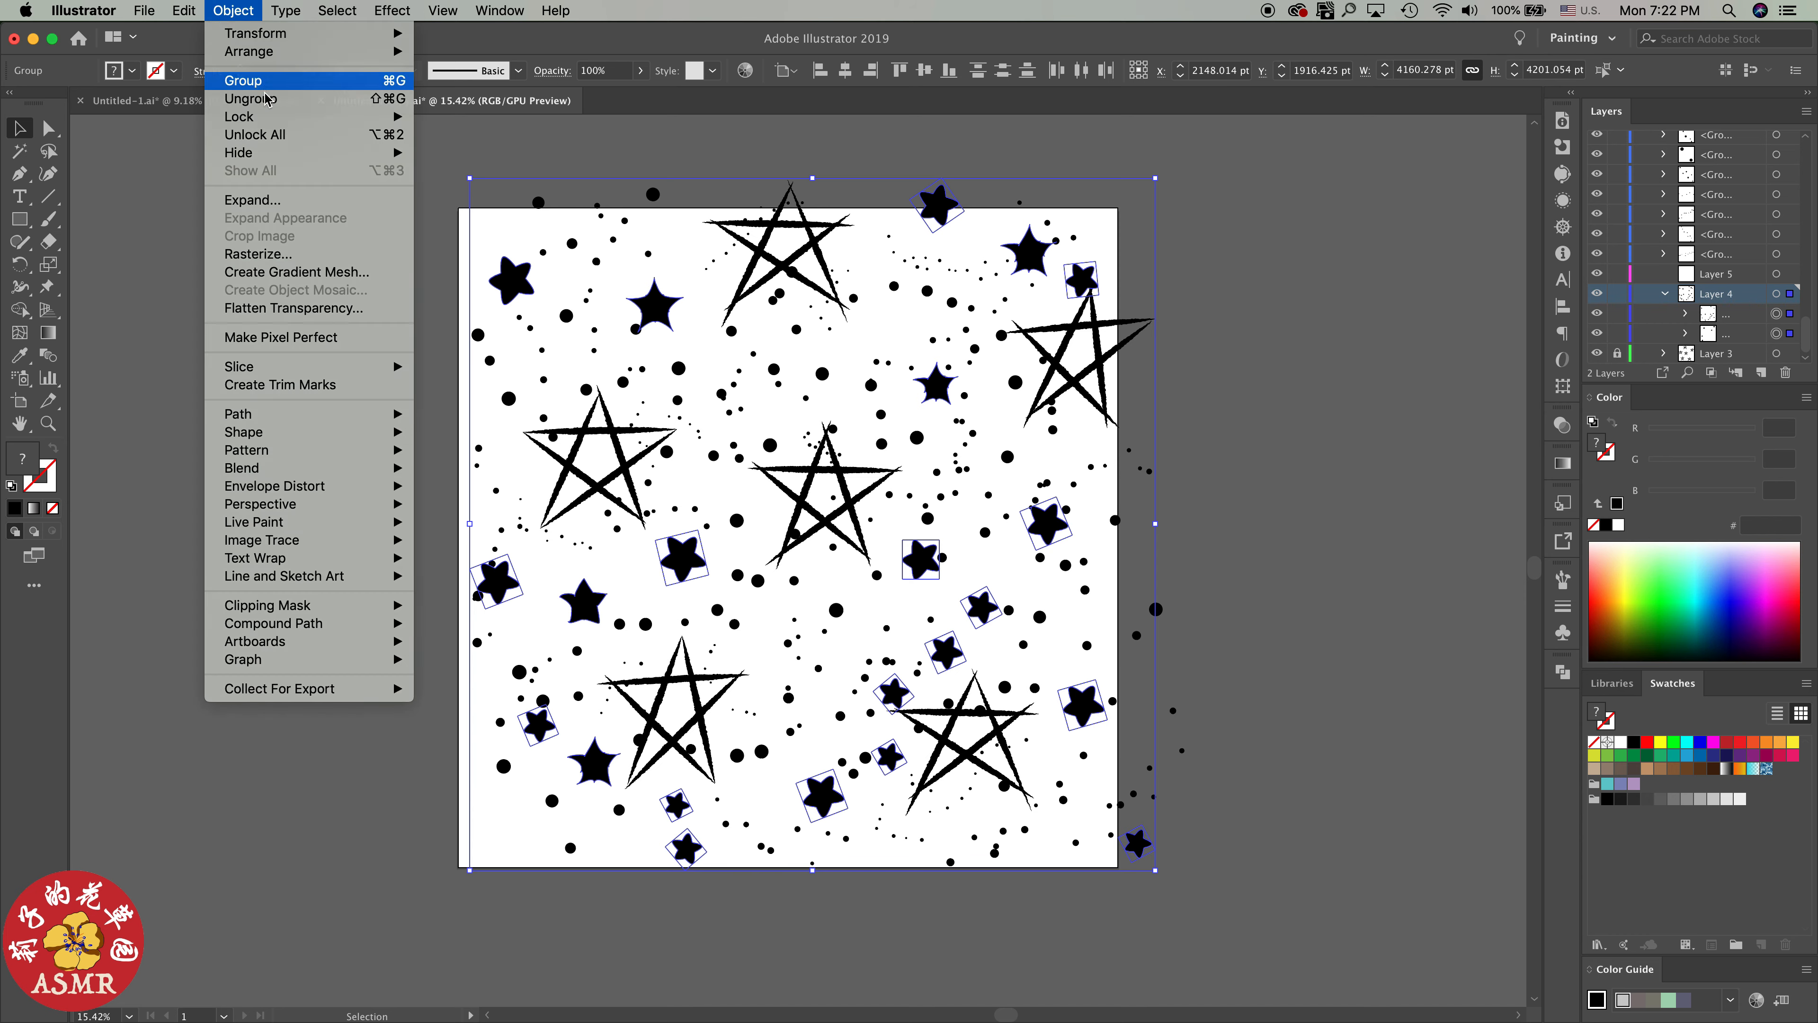
left_click(247, 80)
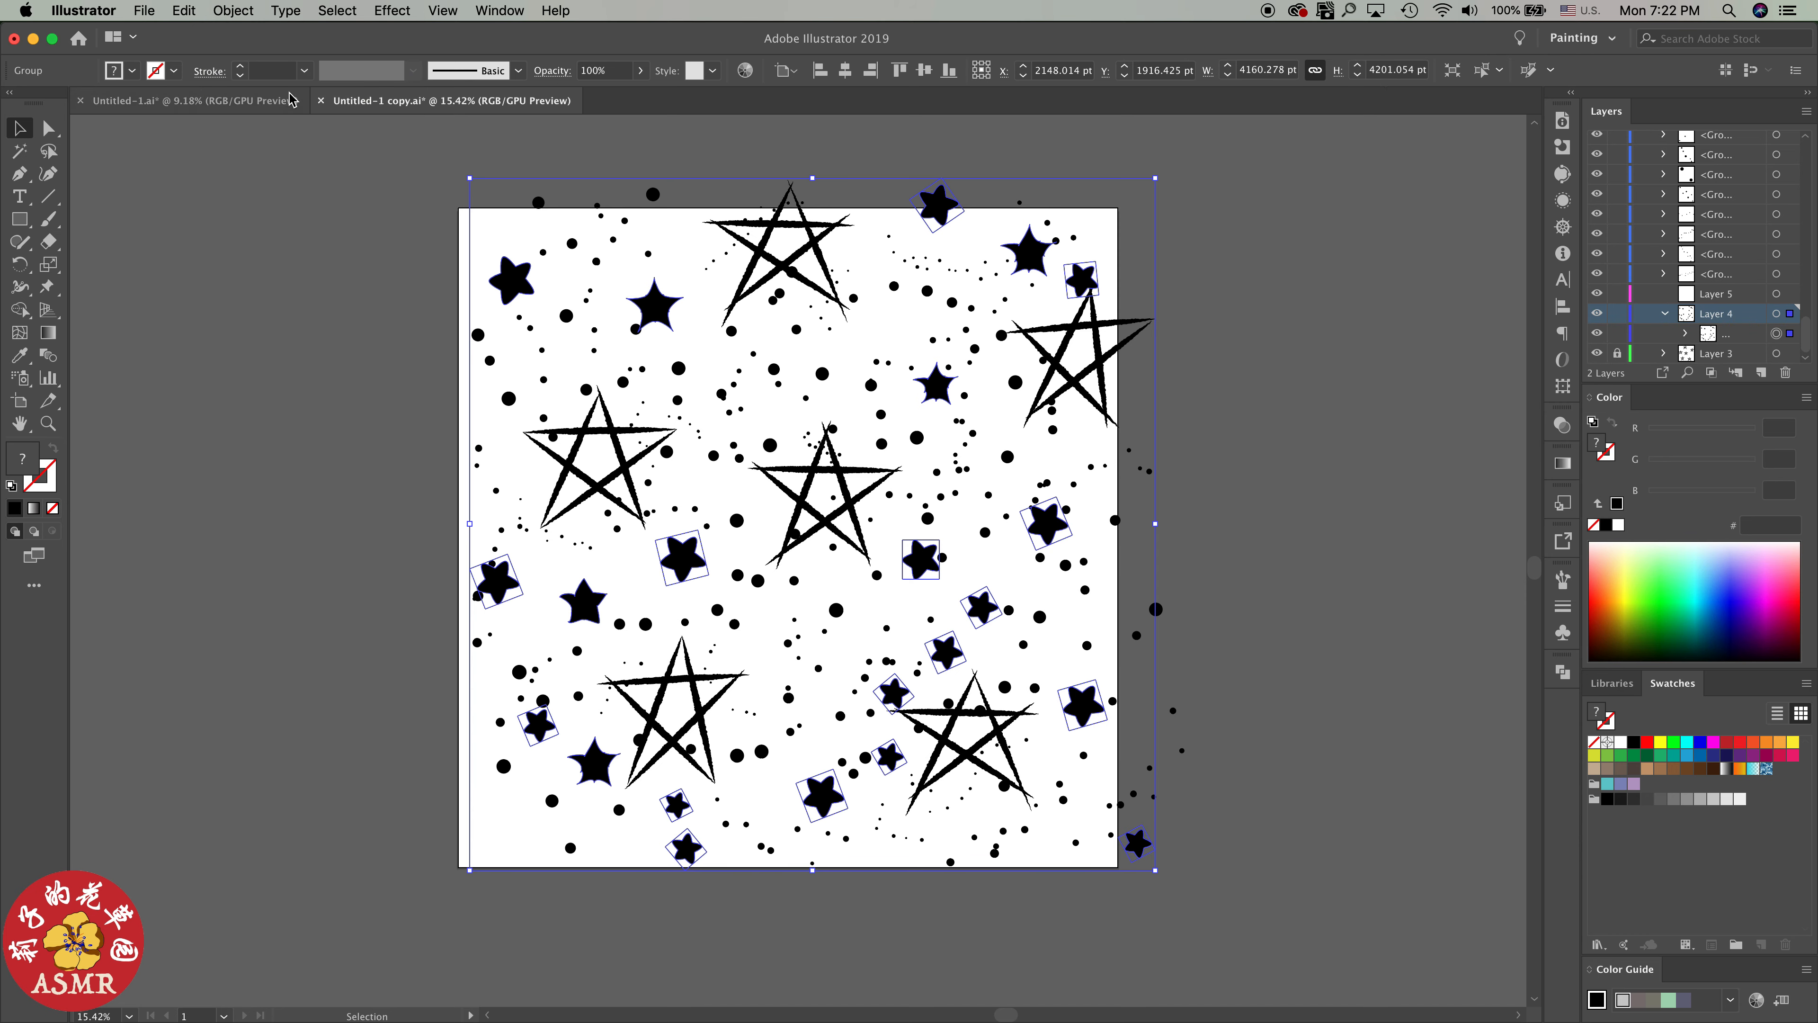
Delete the empty Layer 5 and collapse Layer 4
left_click(1740, 334)
left_click(1725, 296)
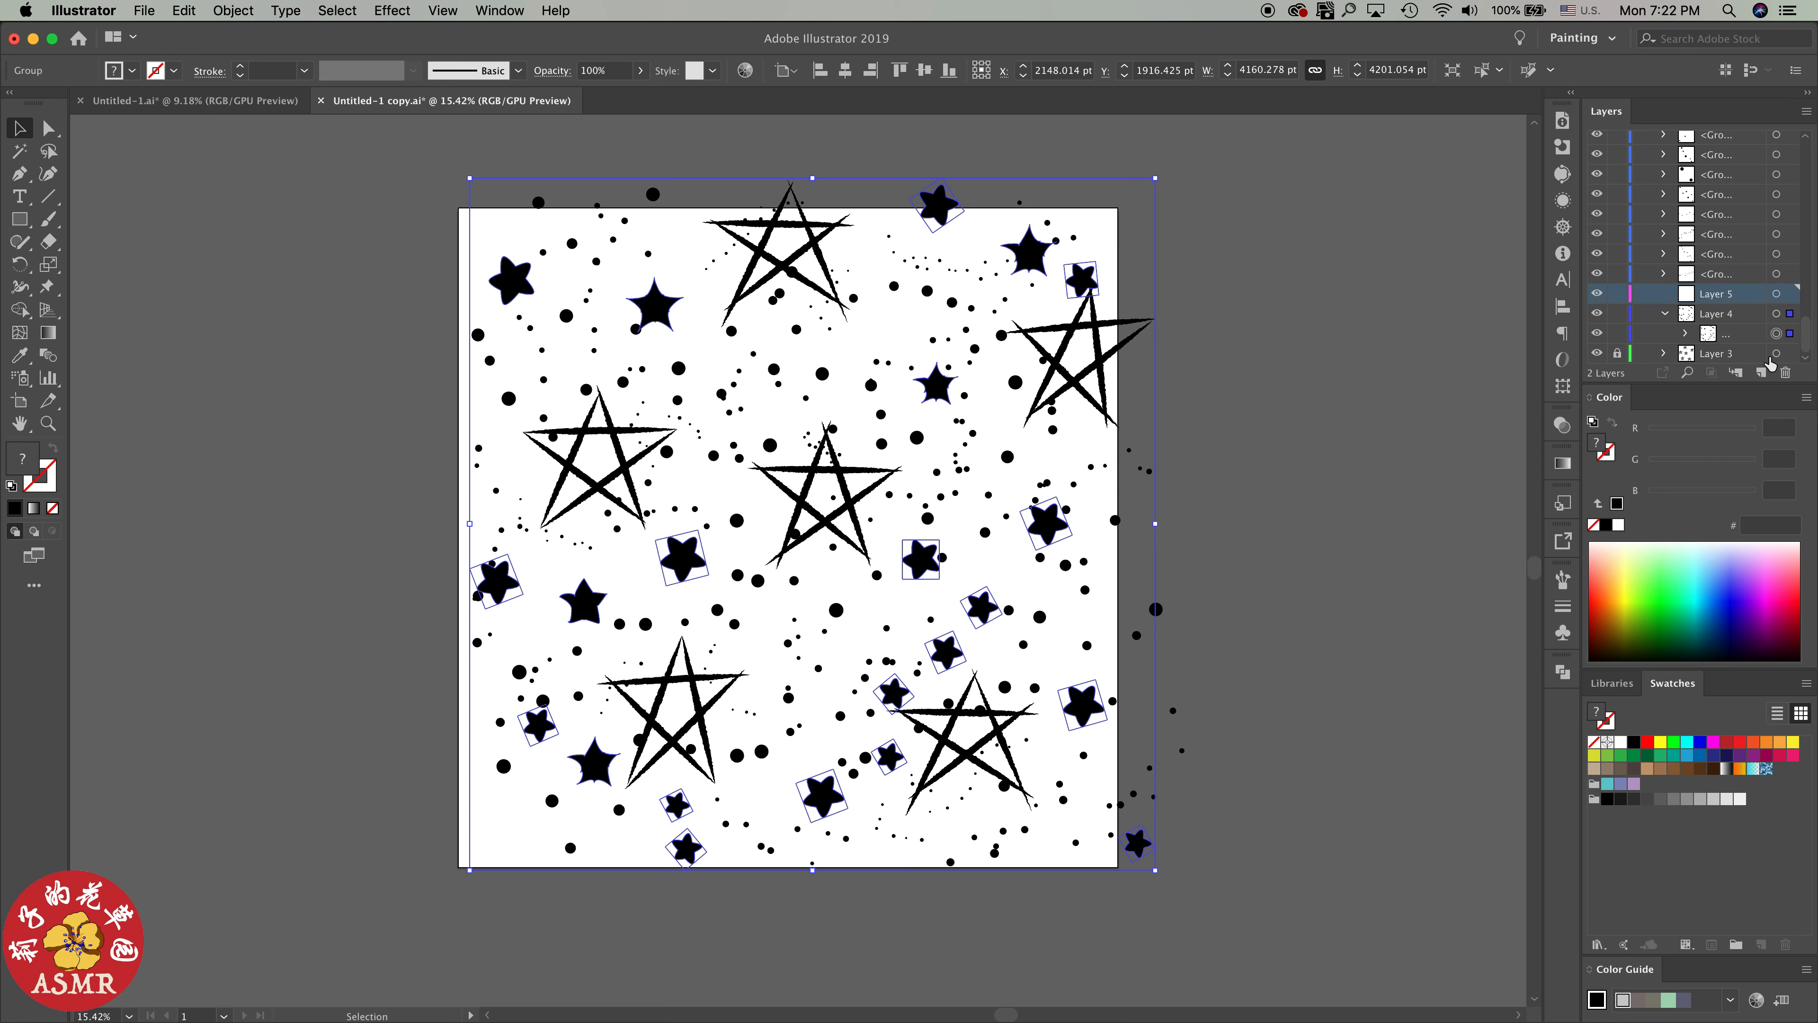
left_click(1786, 373)
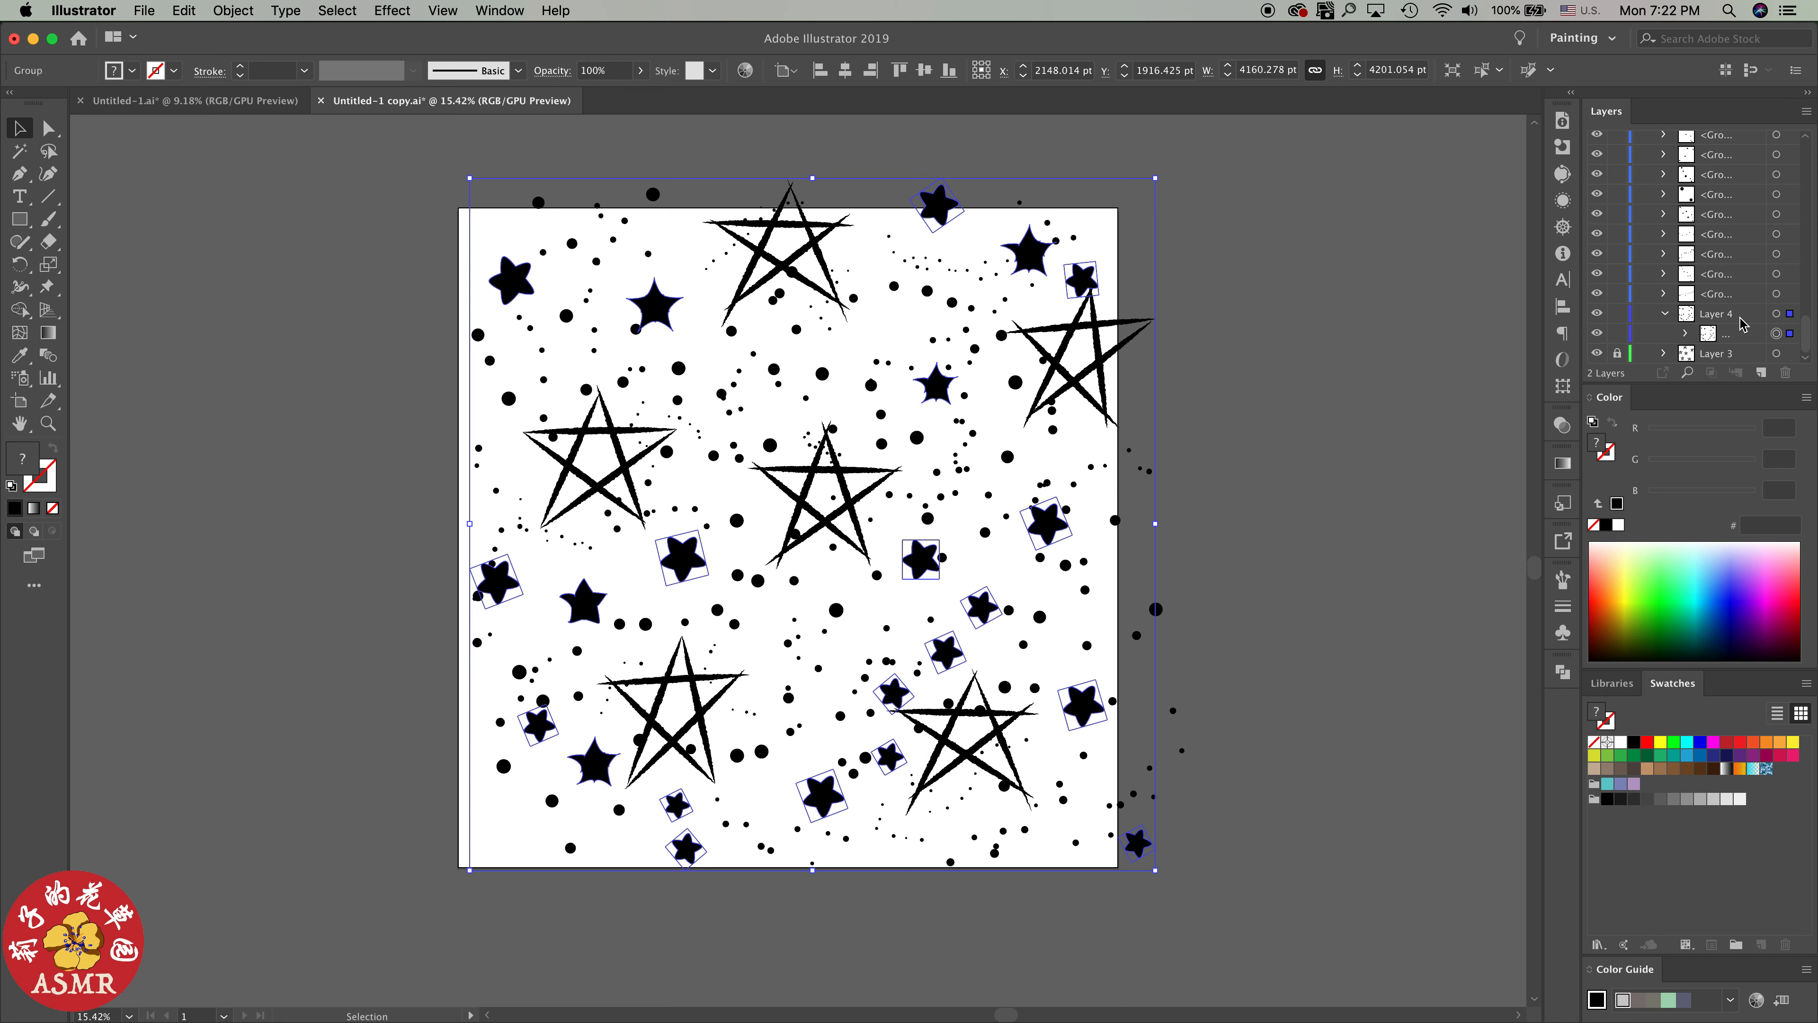
left_click(1667, 314)
left_click(1738, 323)
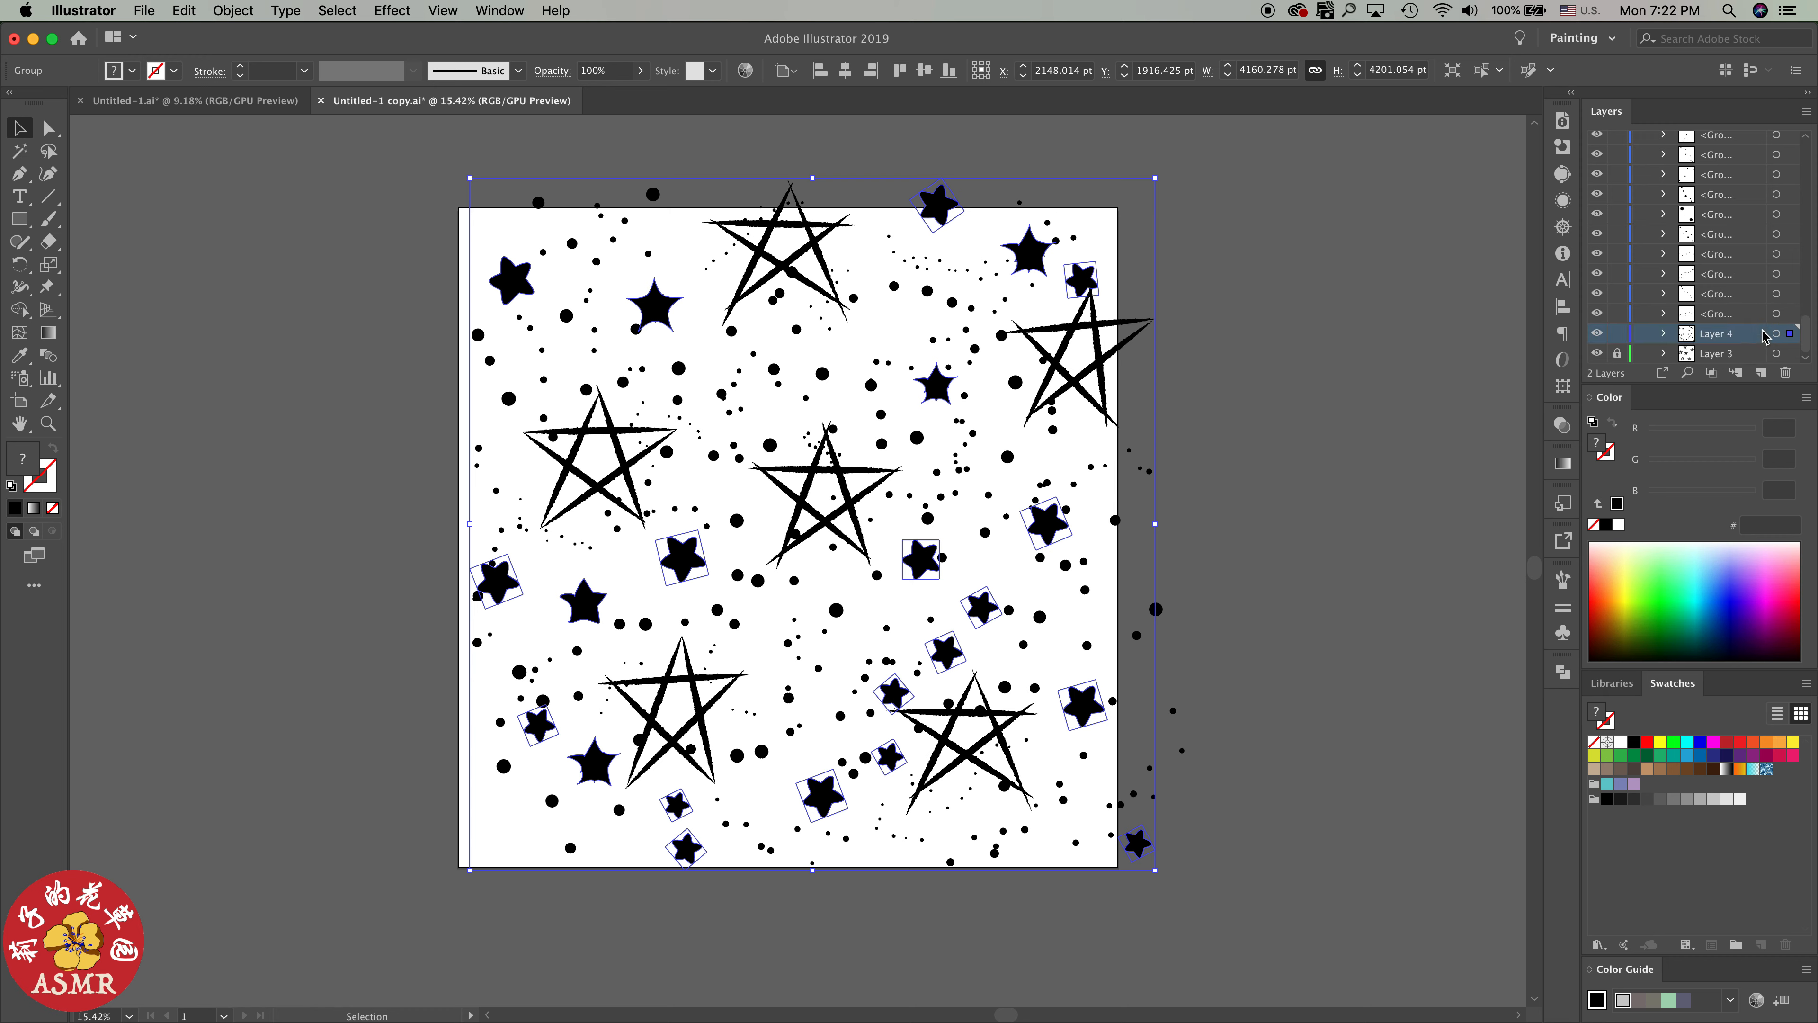
Select the dot group directly above Layer 4, and hide and reshow Layers 4 and 3 to check their contents
left_click(1776, 314)
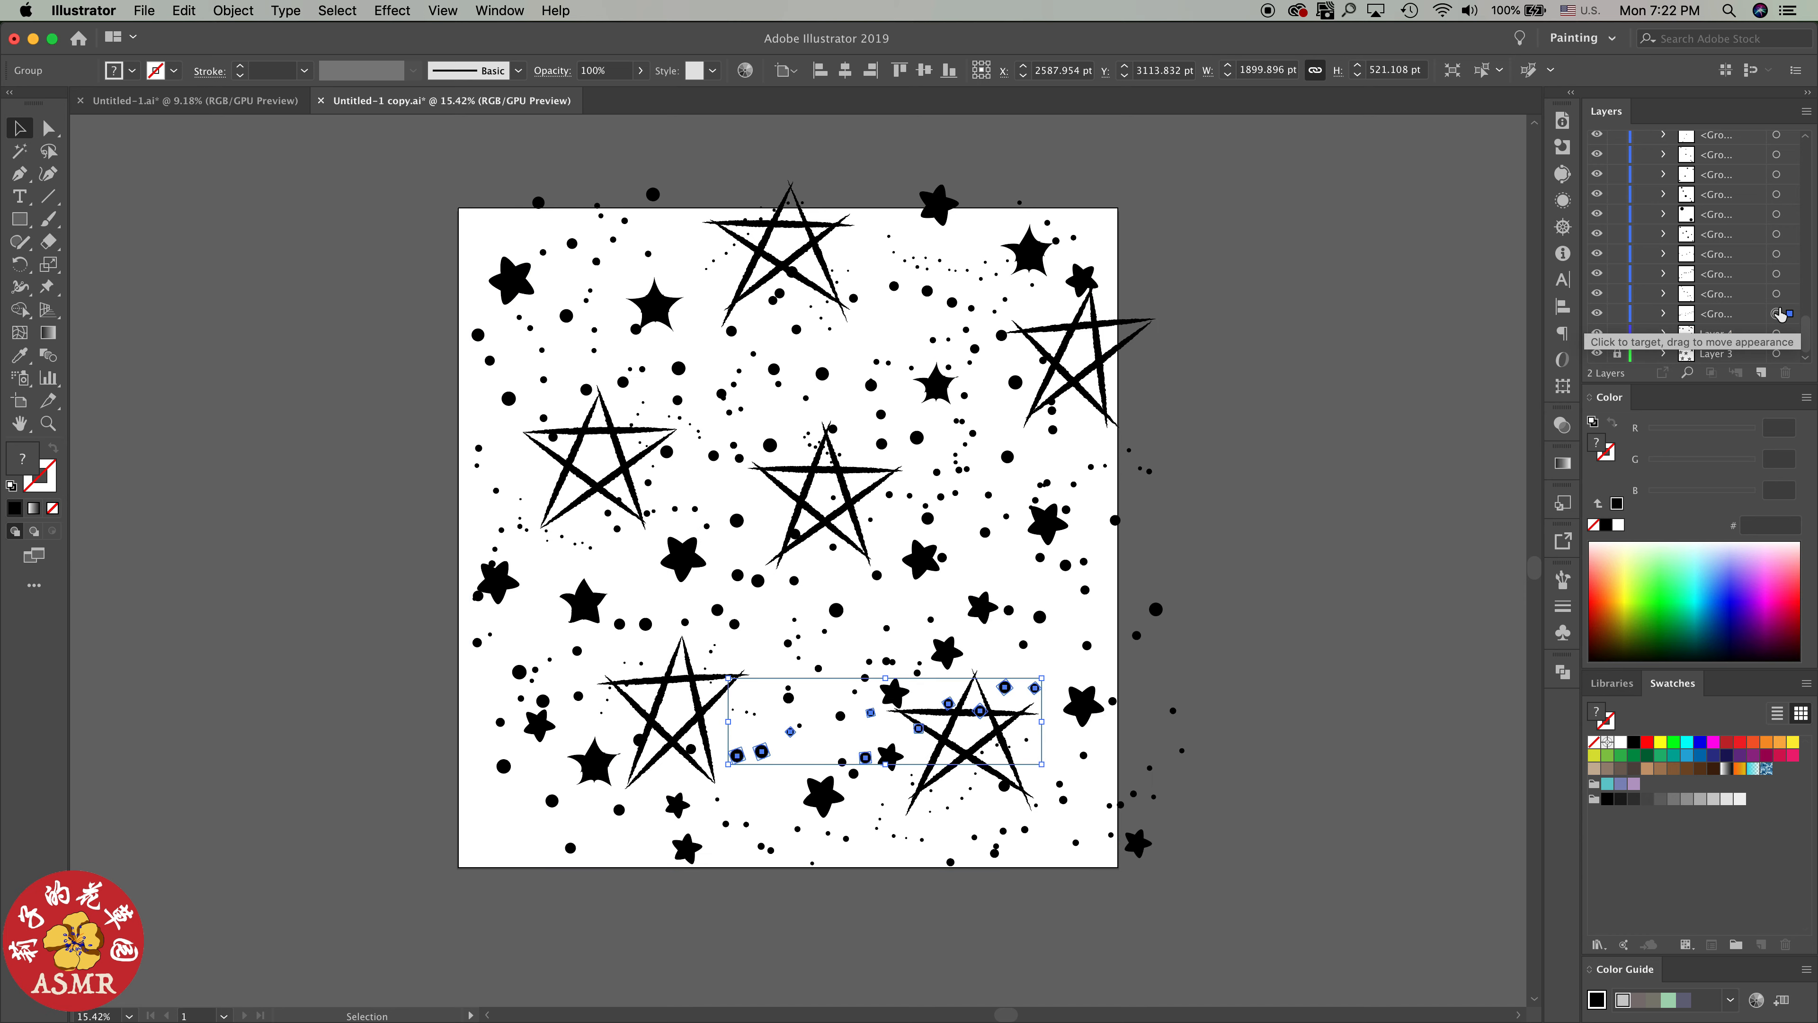
left_click(1751, 316)
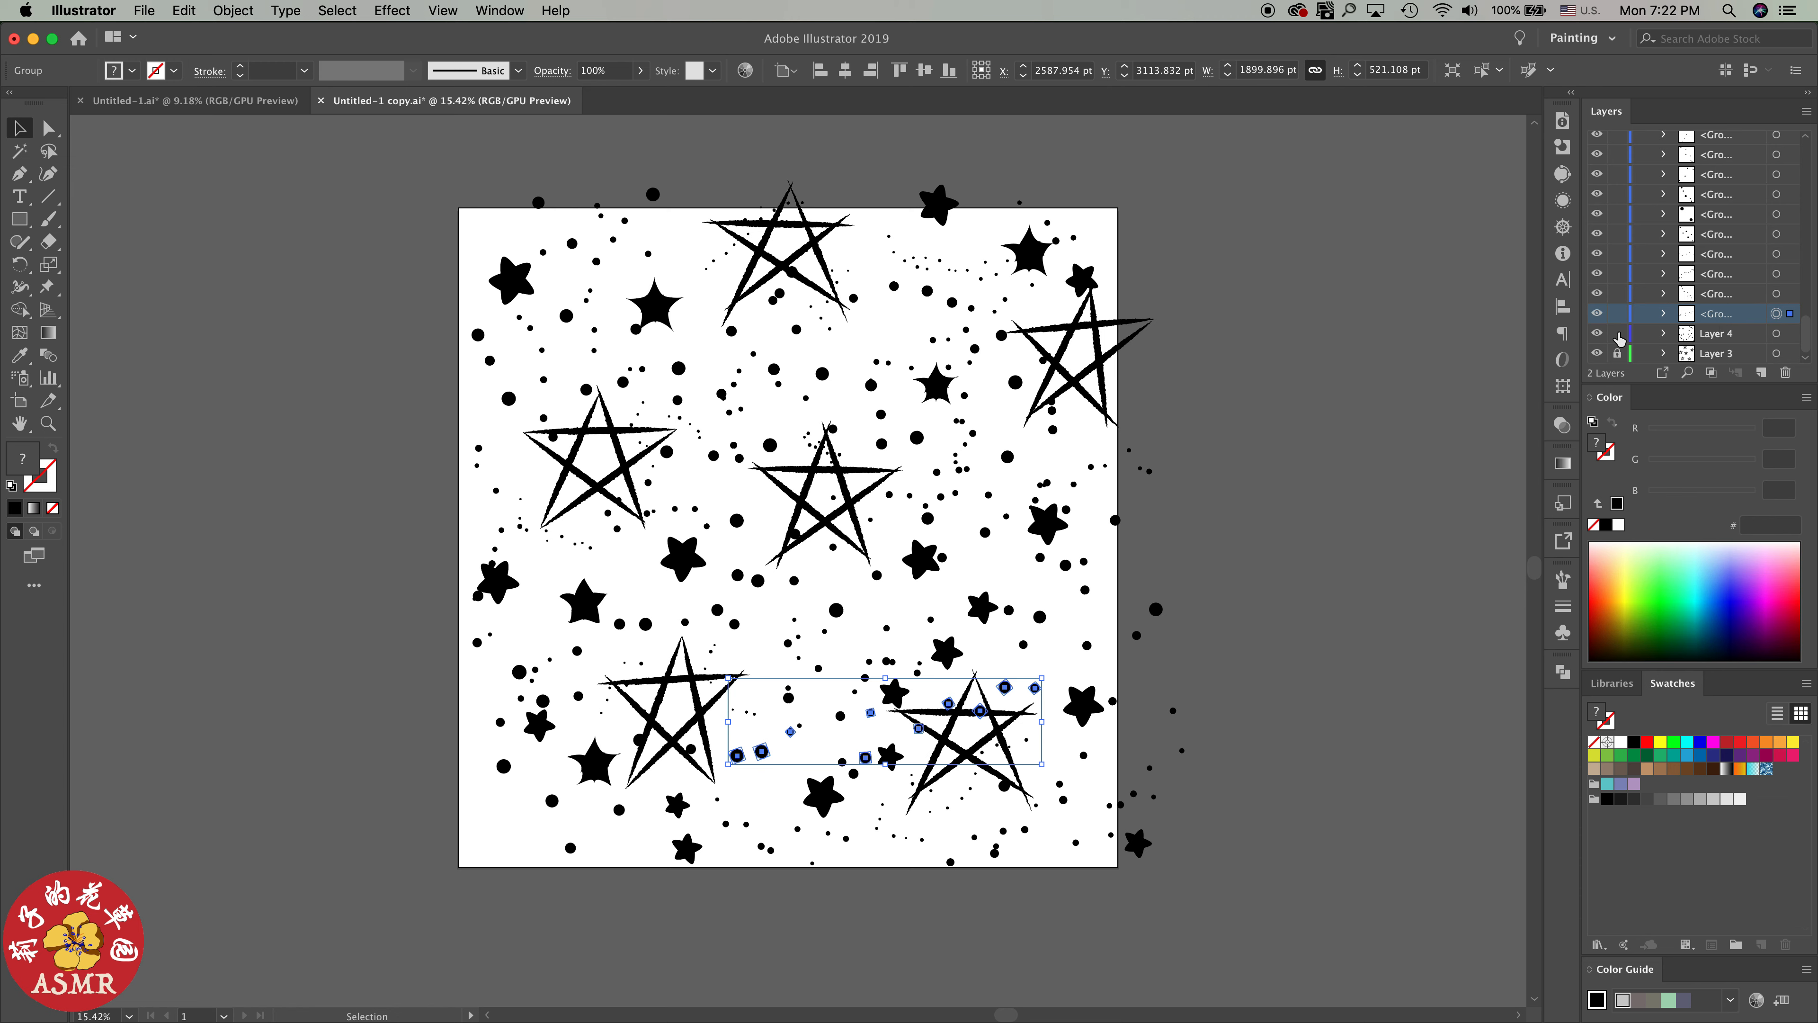
left_click(1598, 334)
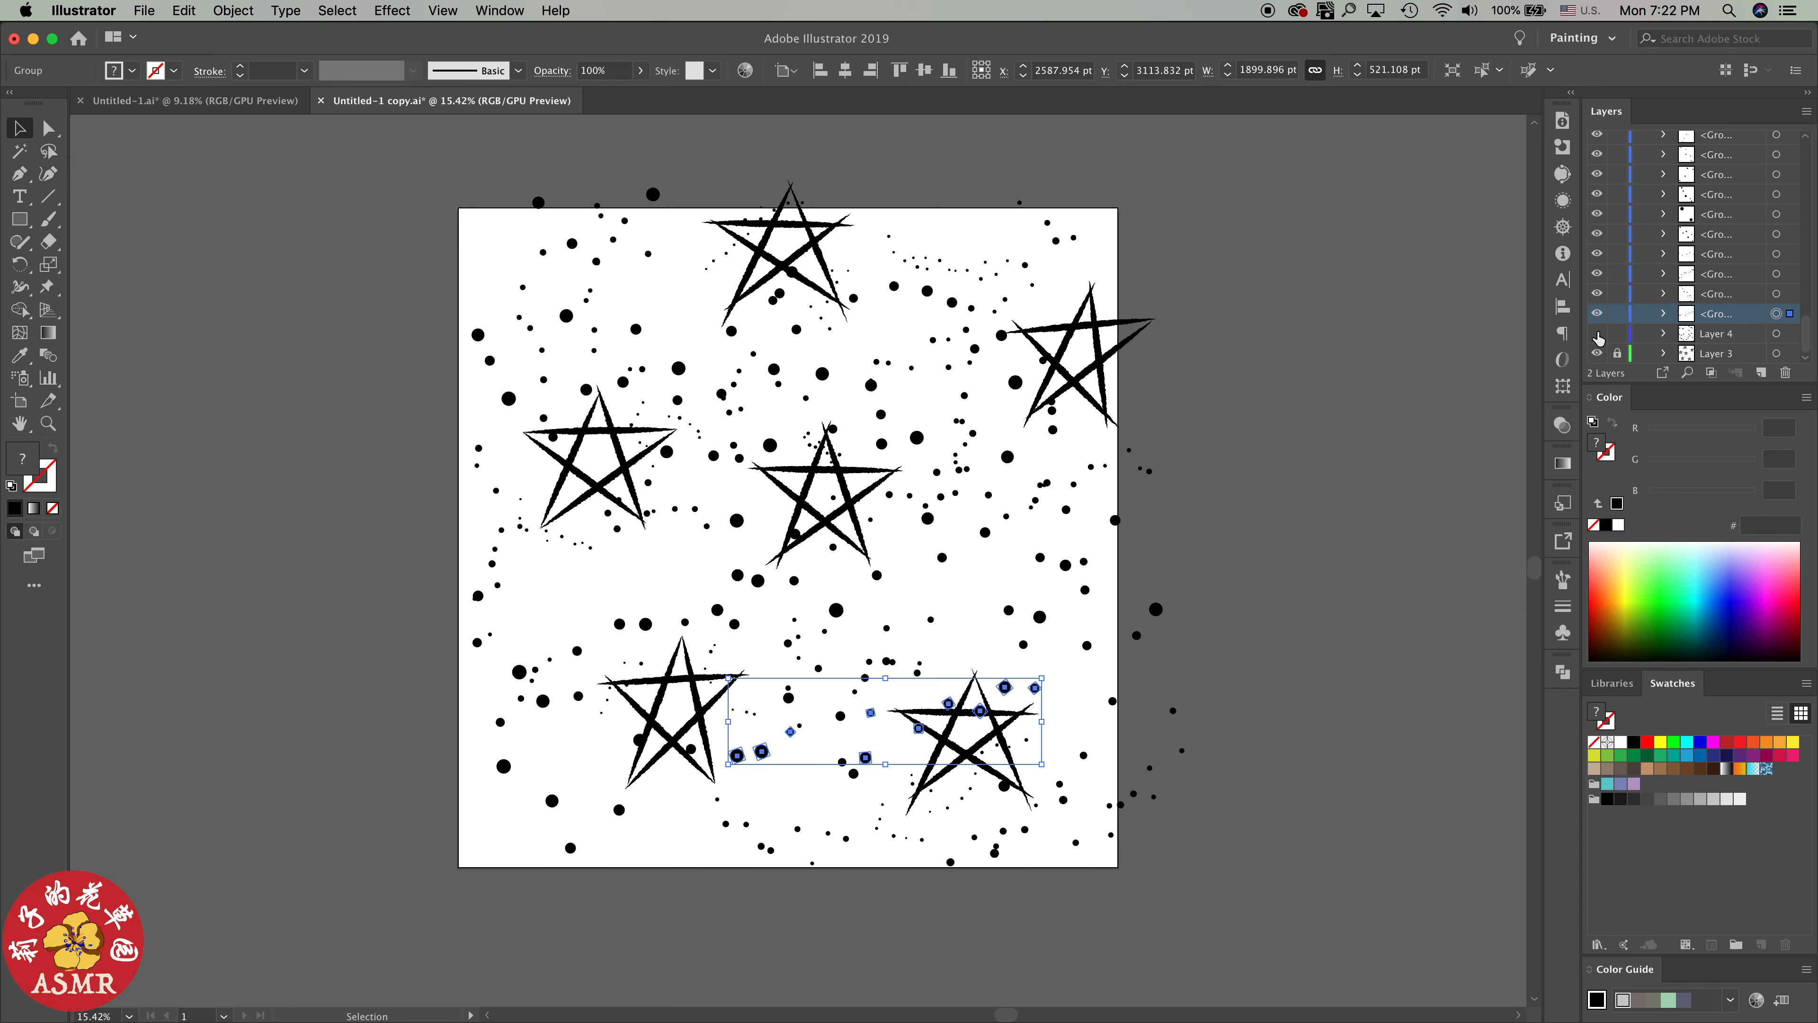
left_click(1598, 334)
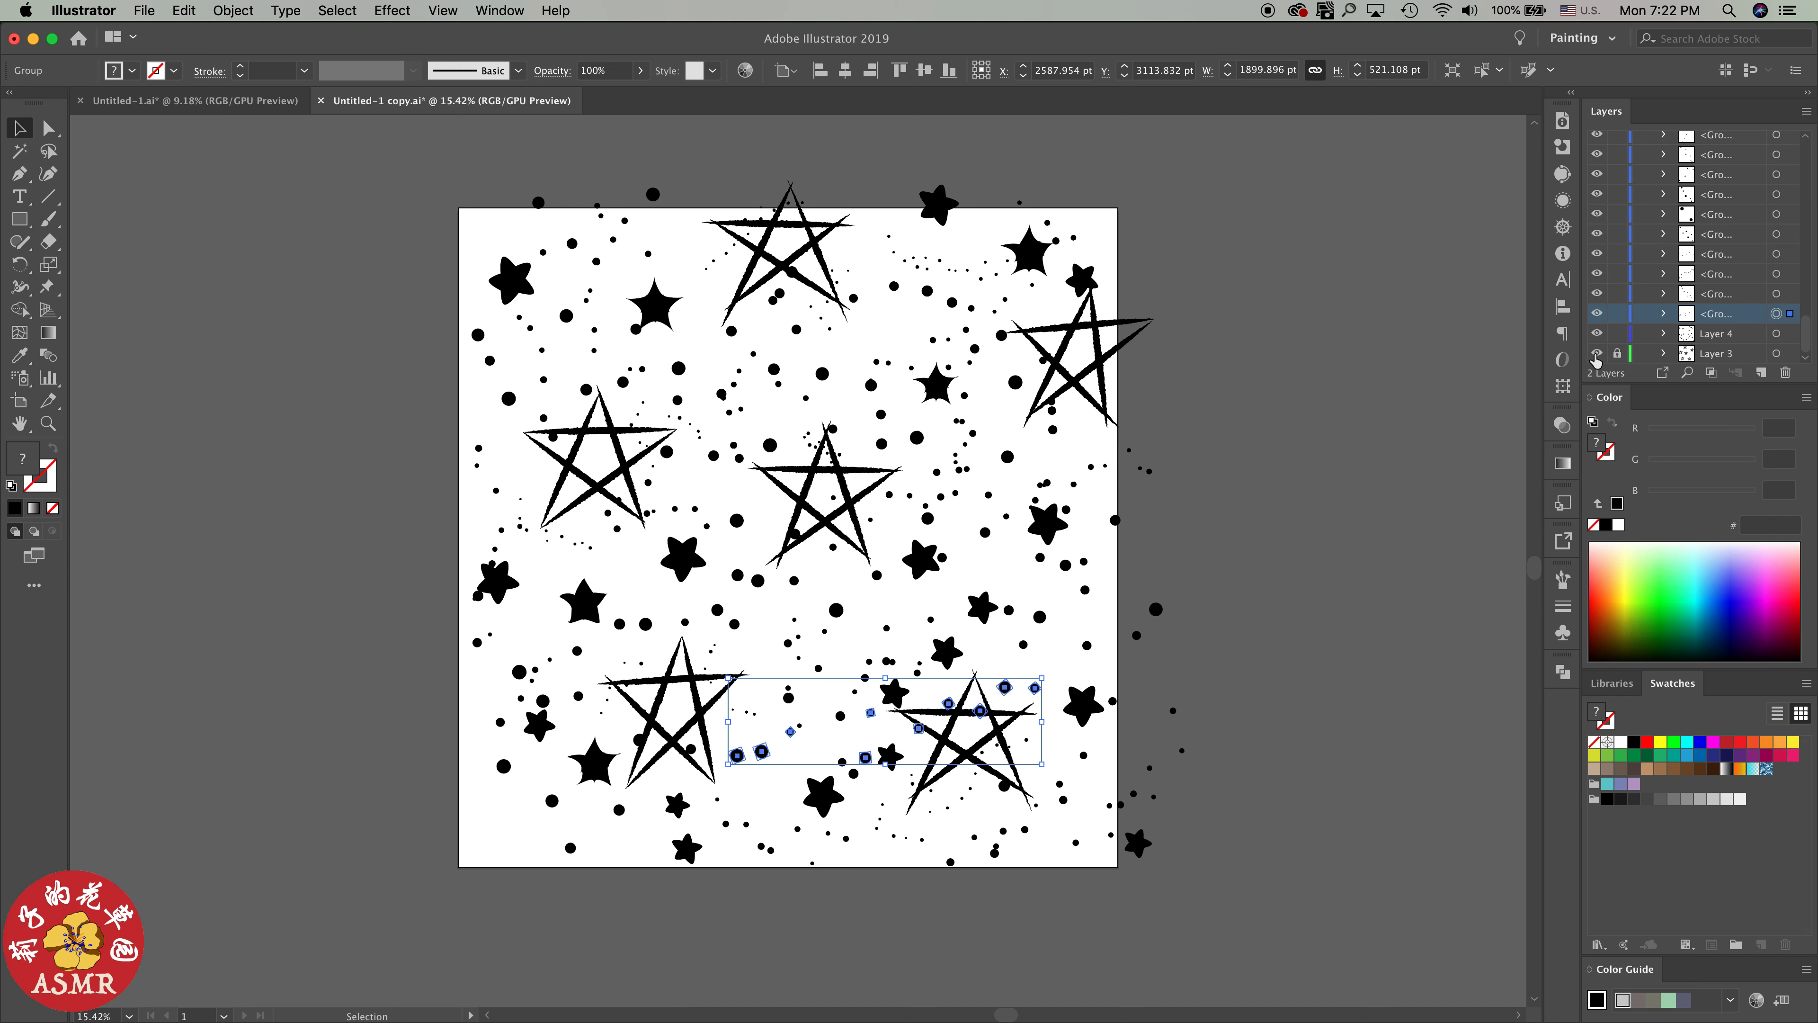
left_click(1597, 354)
left_click(1597, 354)
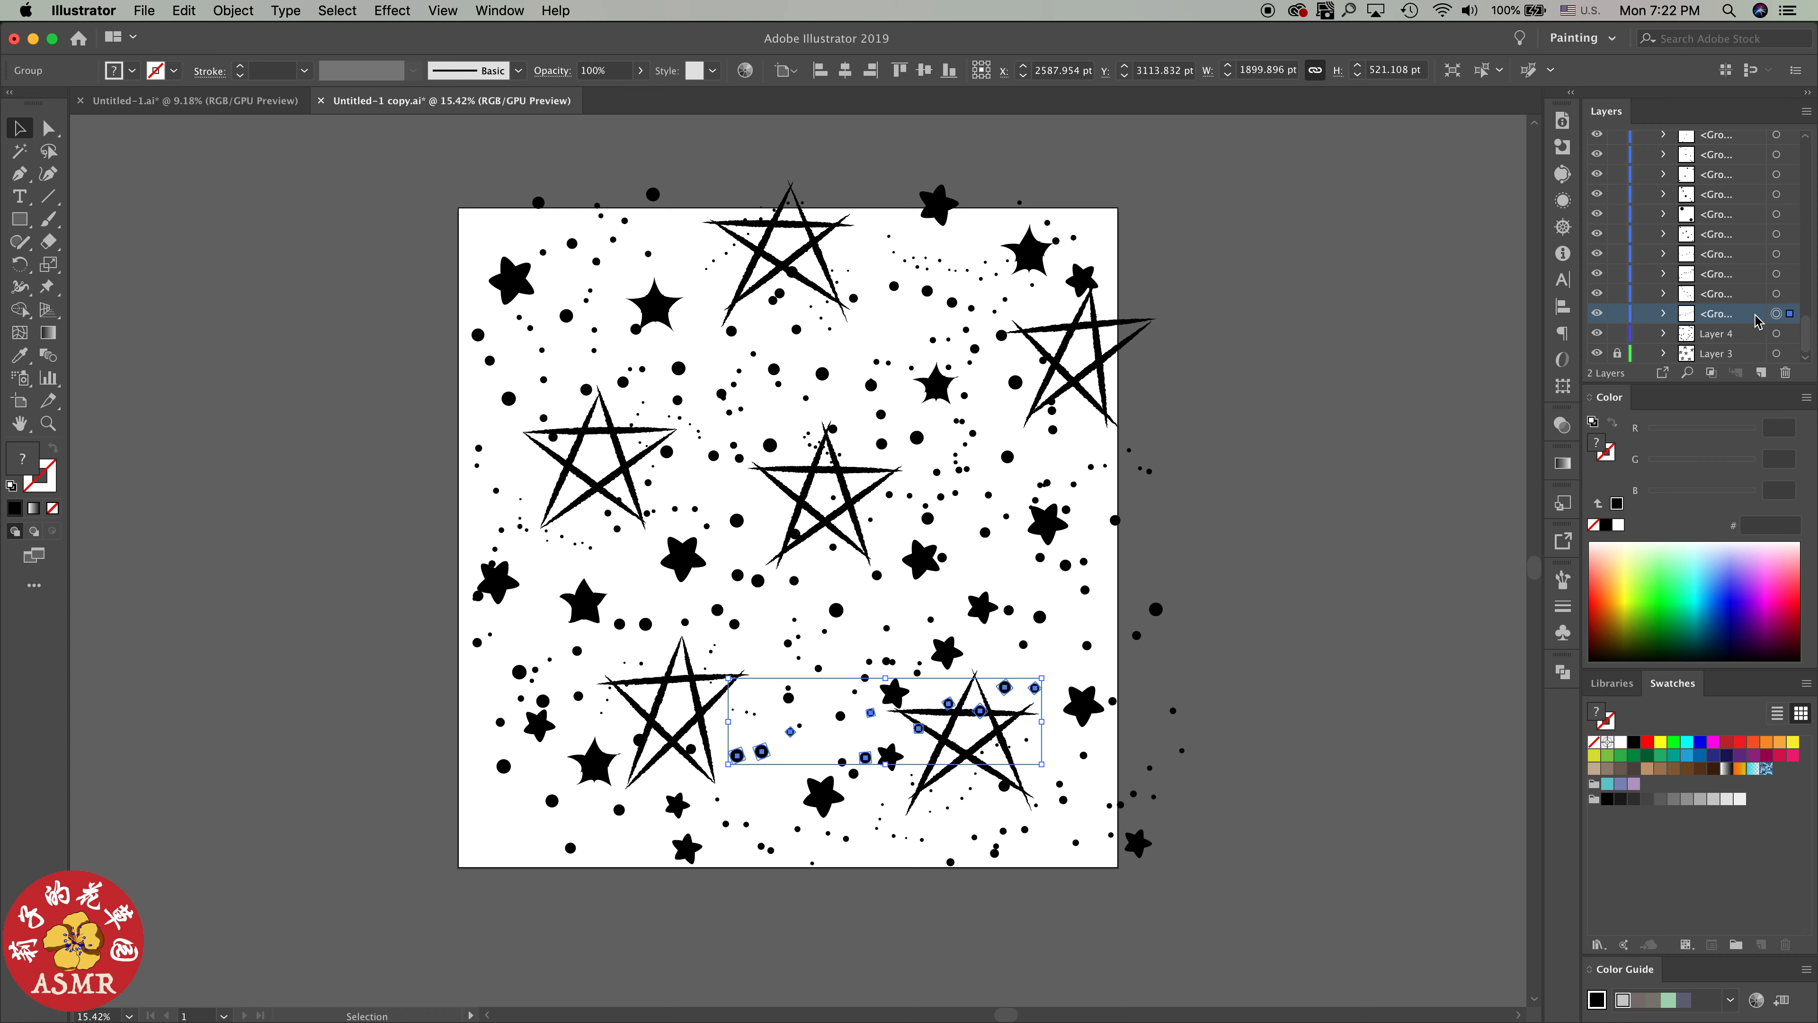
Extend the selection up to the topmost group of Layer 1 and collect all these dot groups in a new layer
scroll(1765, 300, "up", 5)
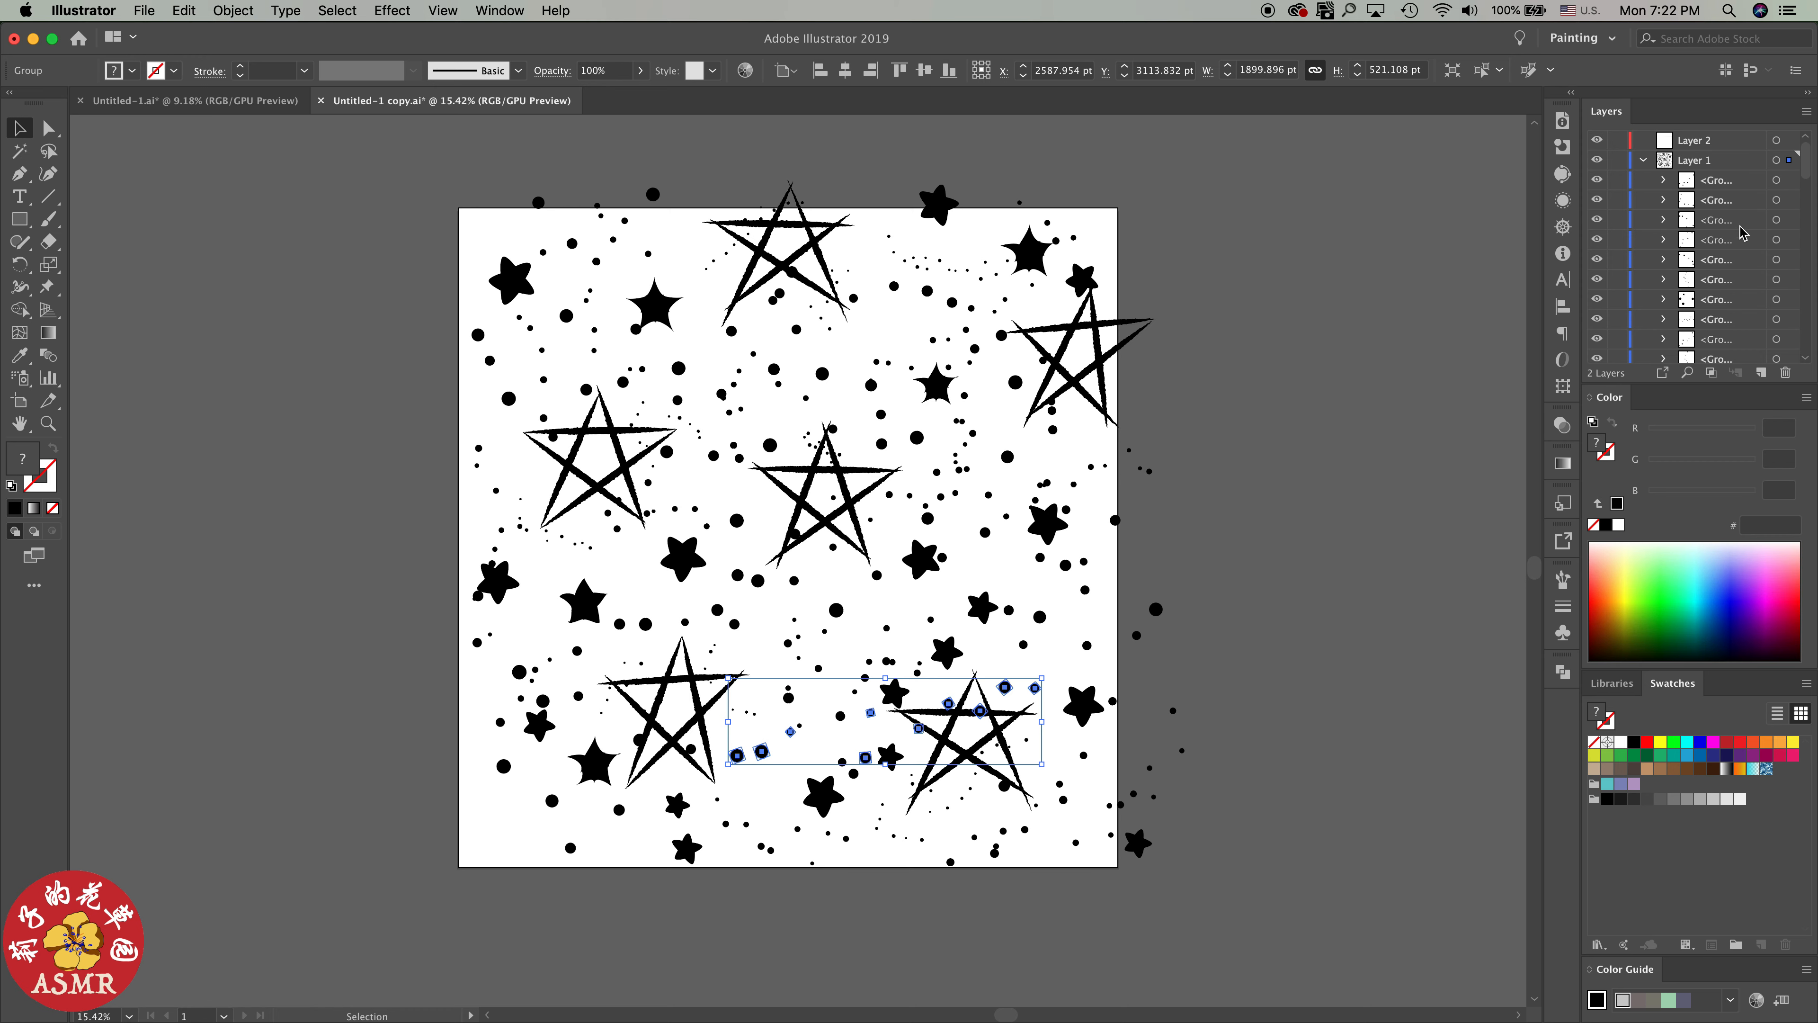
left_click(1731, 186, "shift")
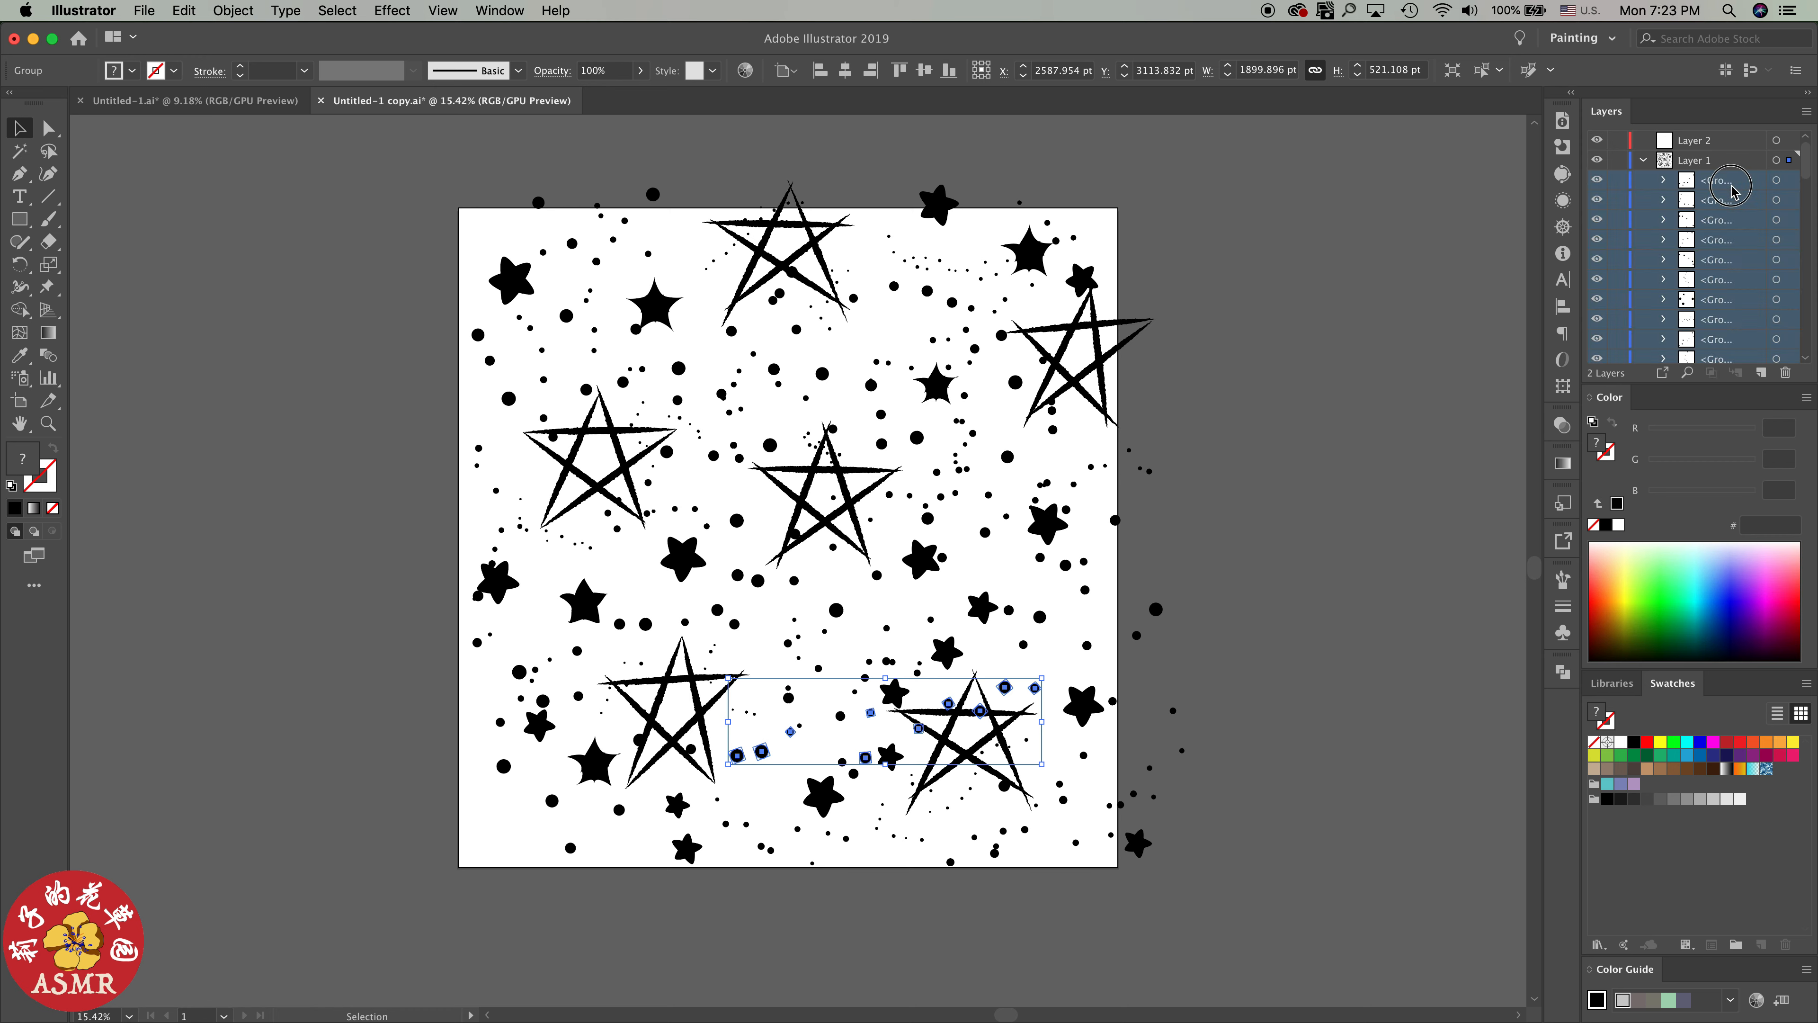
left_click(1804, 107)
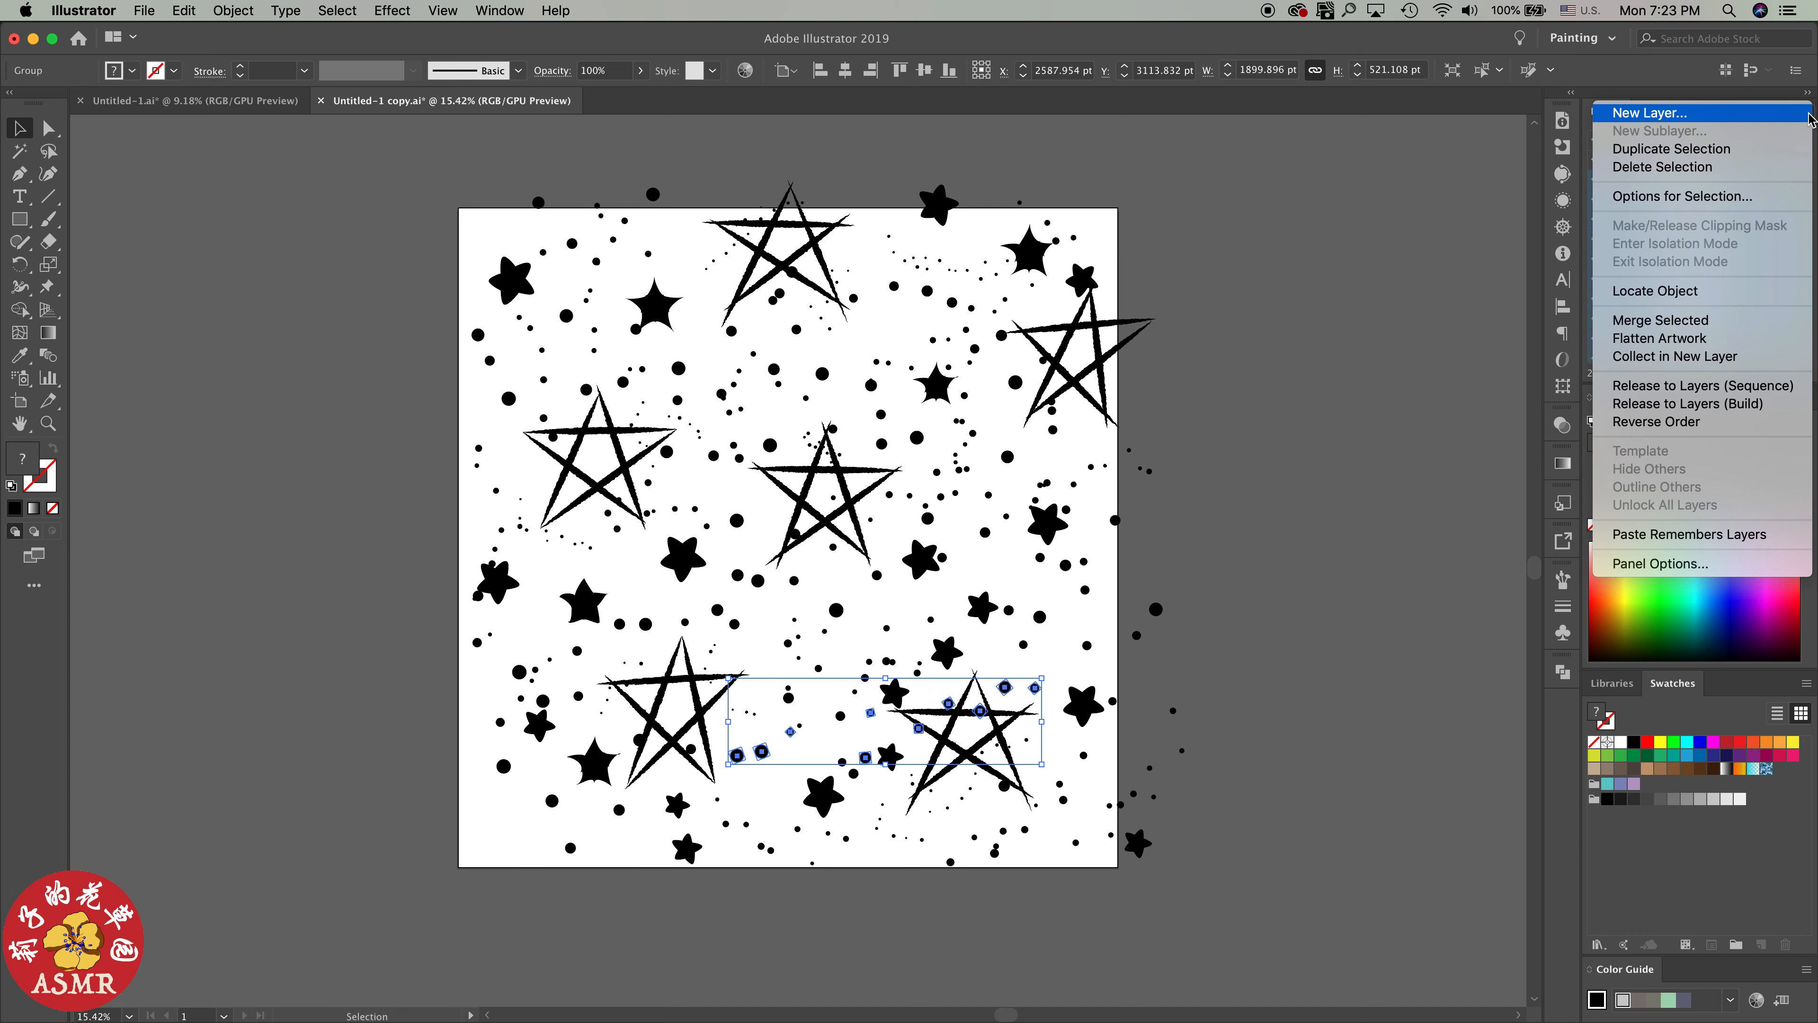
left_click(1727, 356)
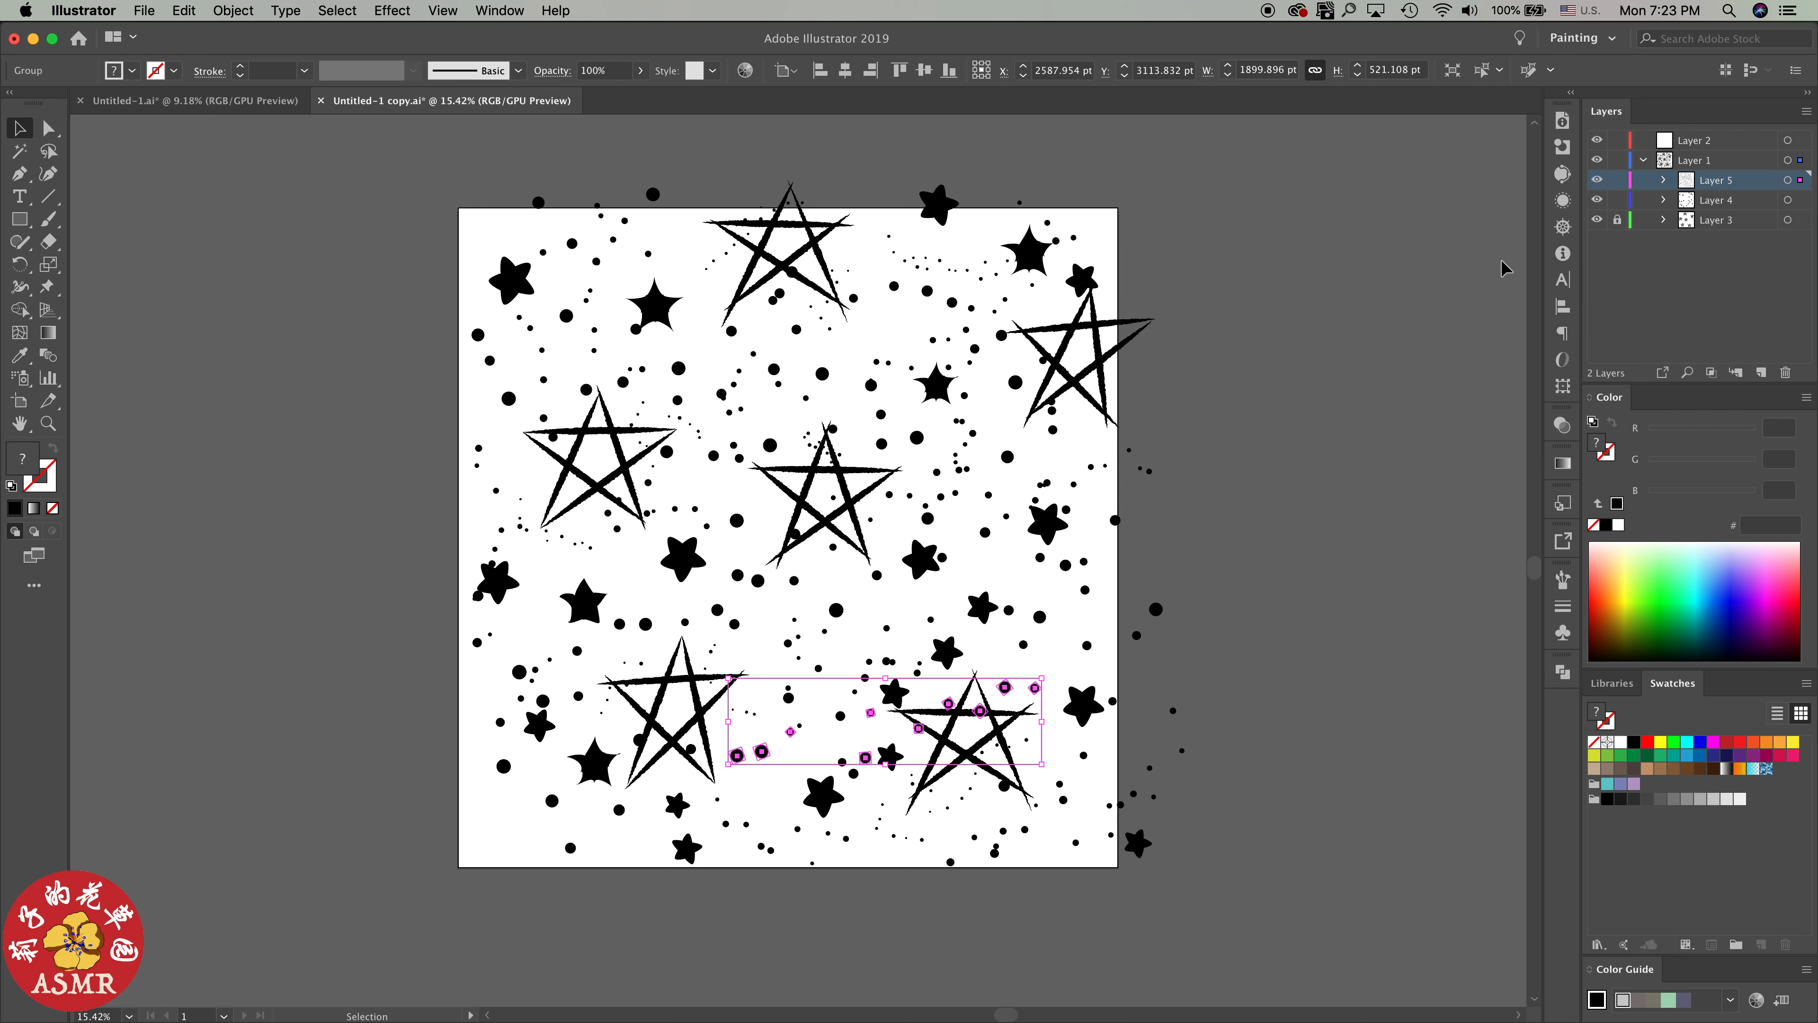
Hide and reshow Layer 5 to check its dots, and combine all of its artwork into one group
left_click(1597, 180)
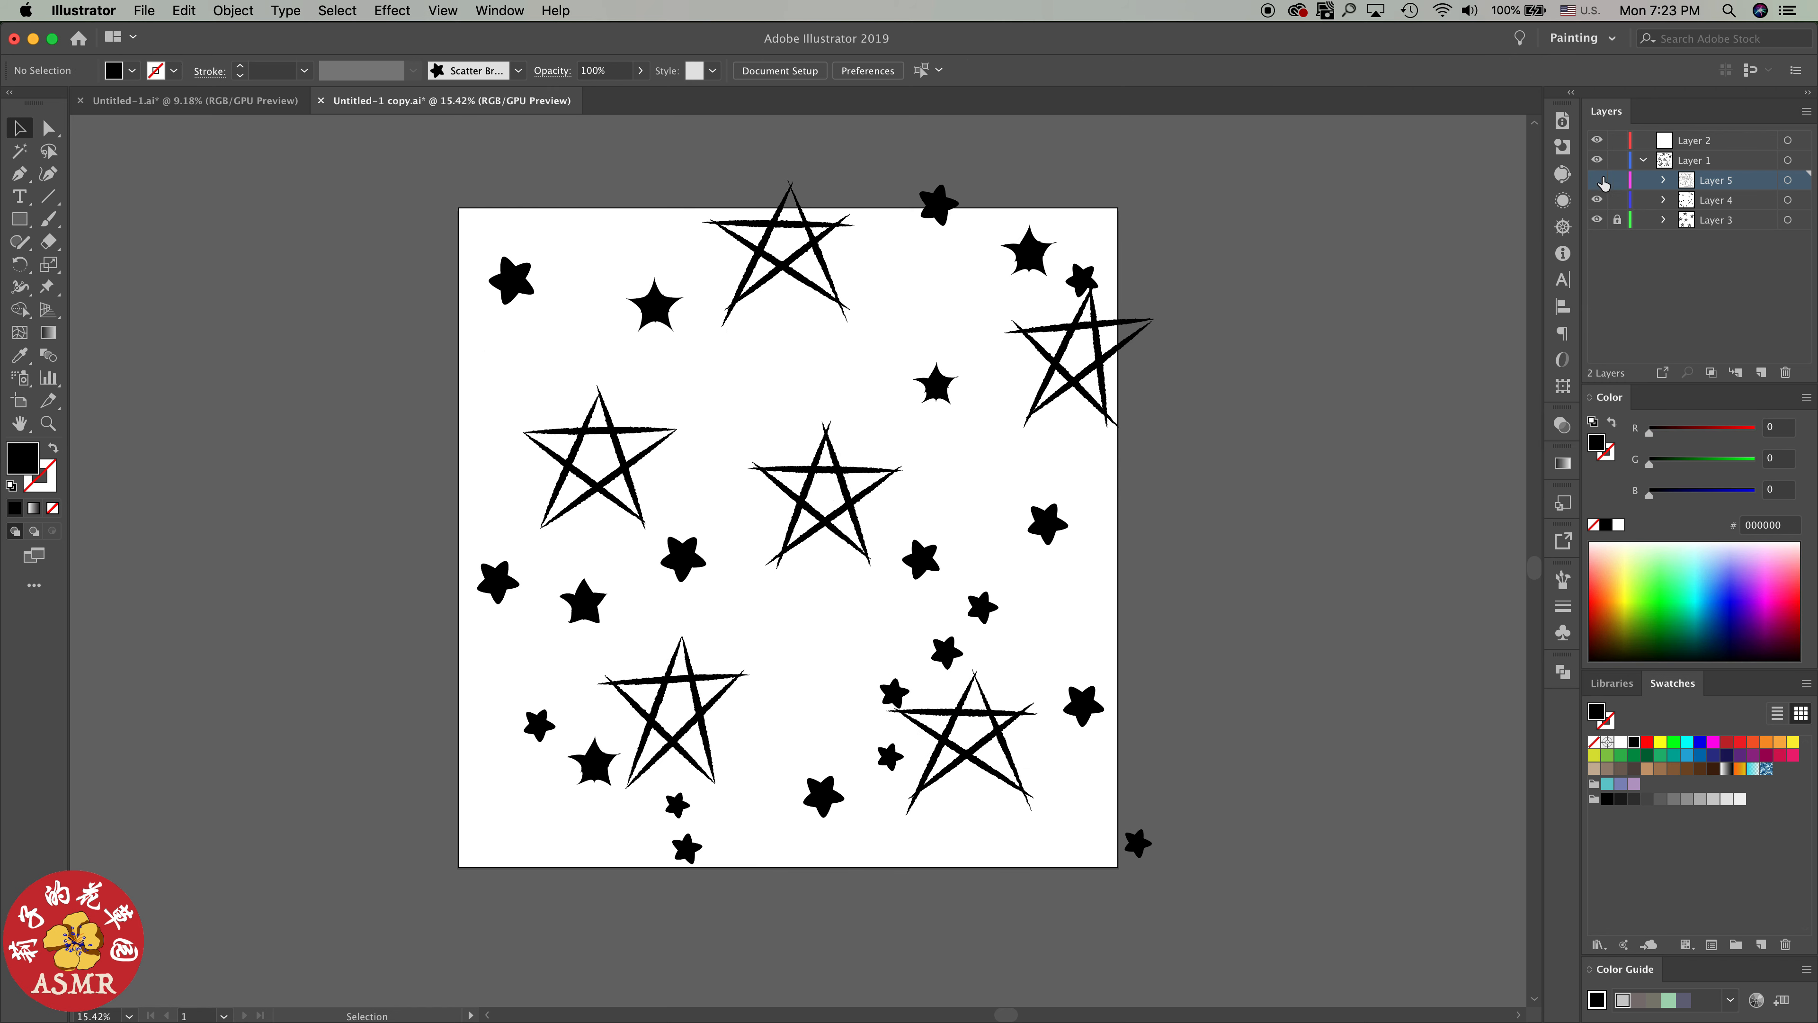
left_click(1597, 180)
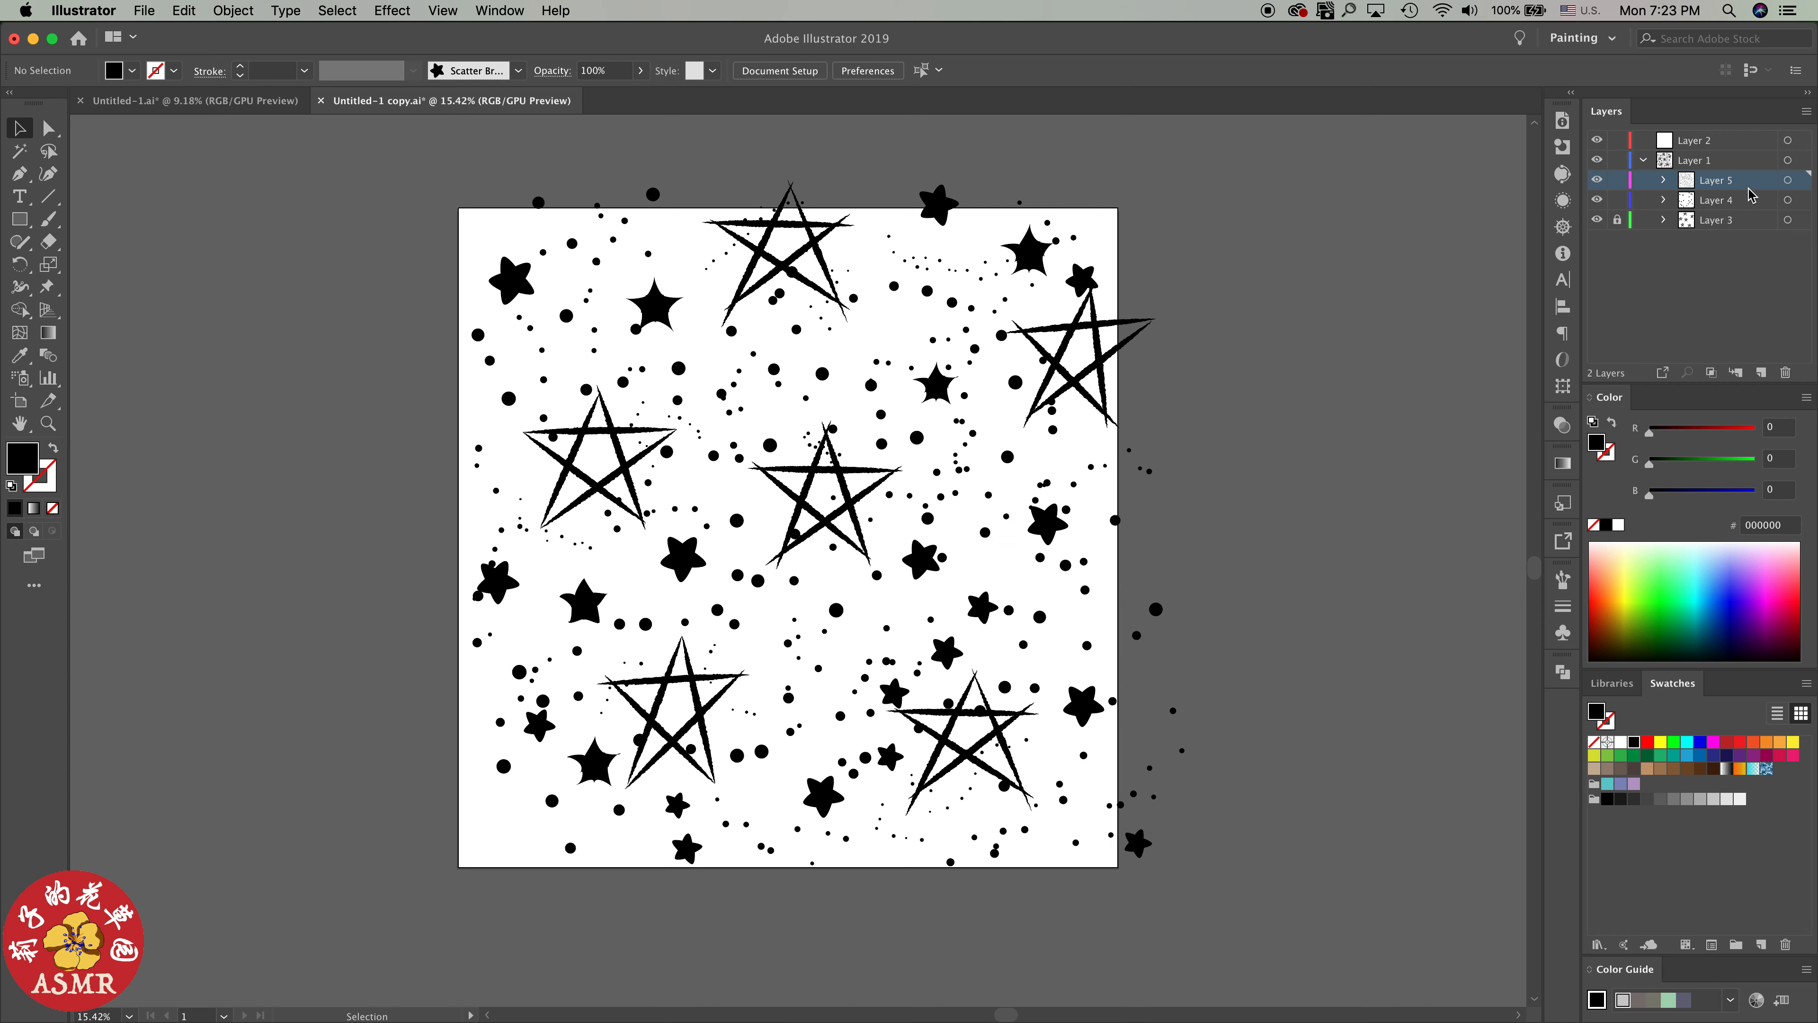
left_click(1788, 181)
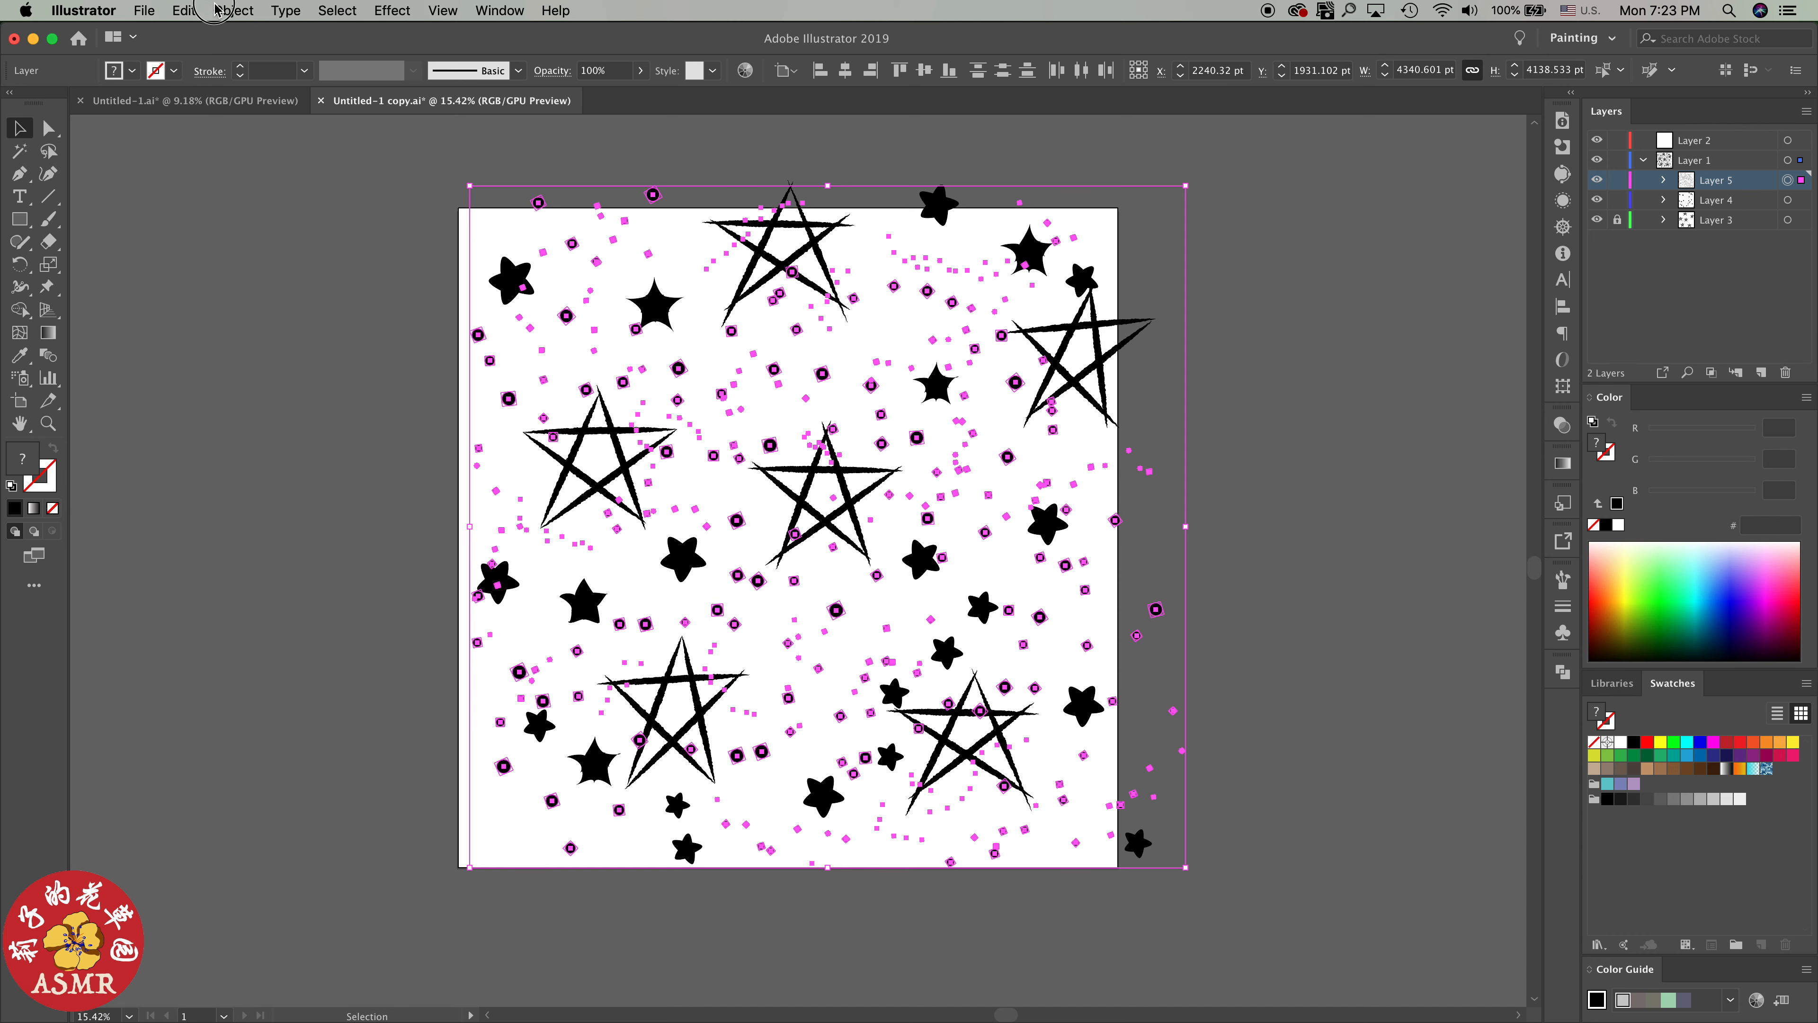
left_click(233, 9)
left_click(325, 79)
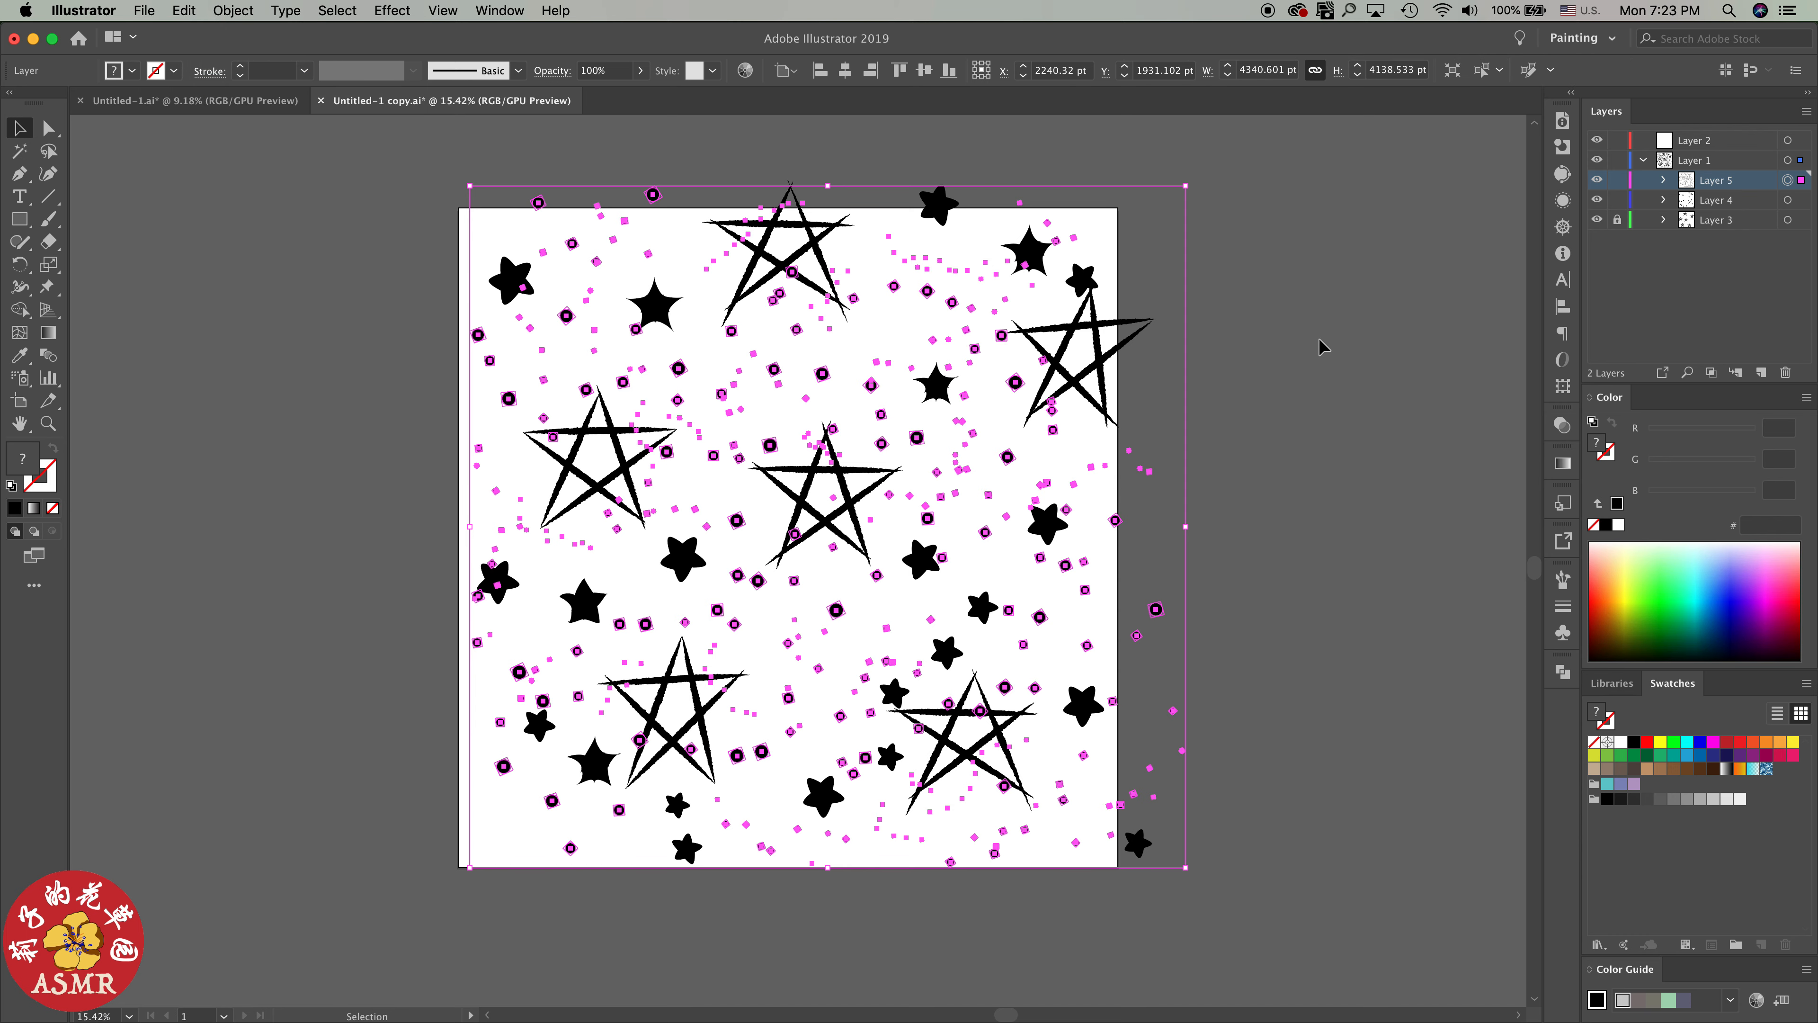
Move the dot group out of Layer 5 to directly above that layer within Layer 1
left_click(1662, 181)
left_click(1742, 205)
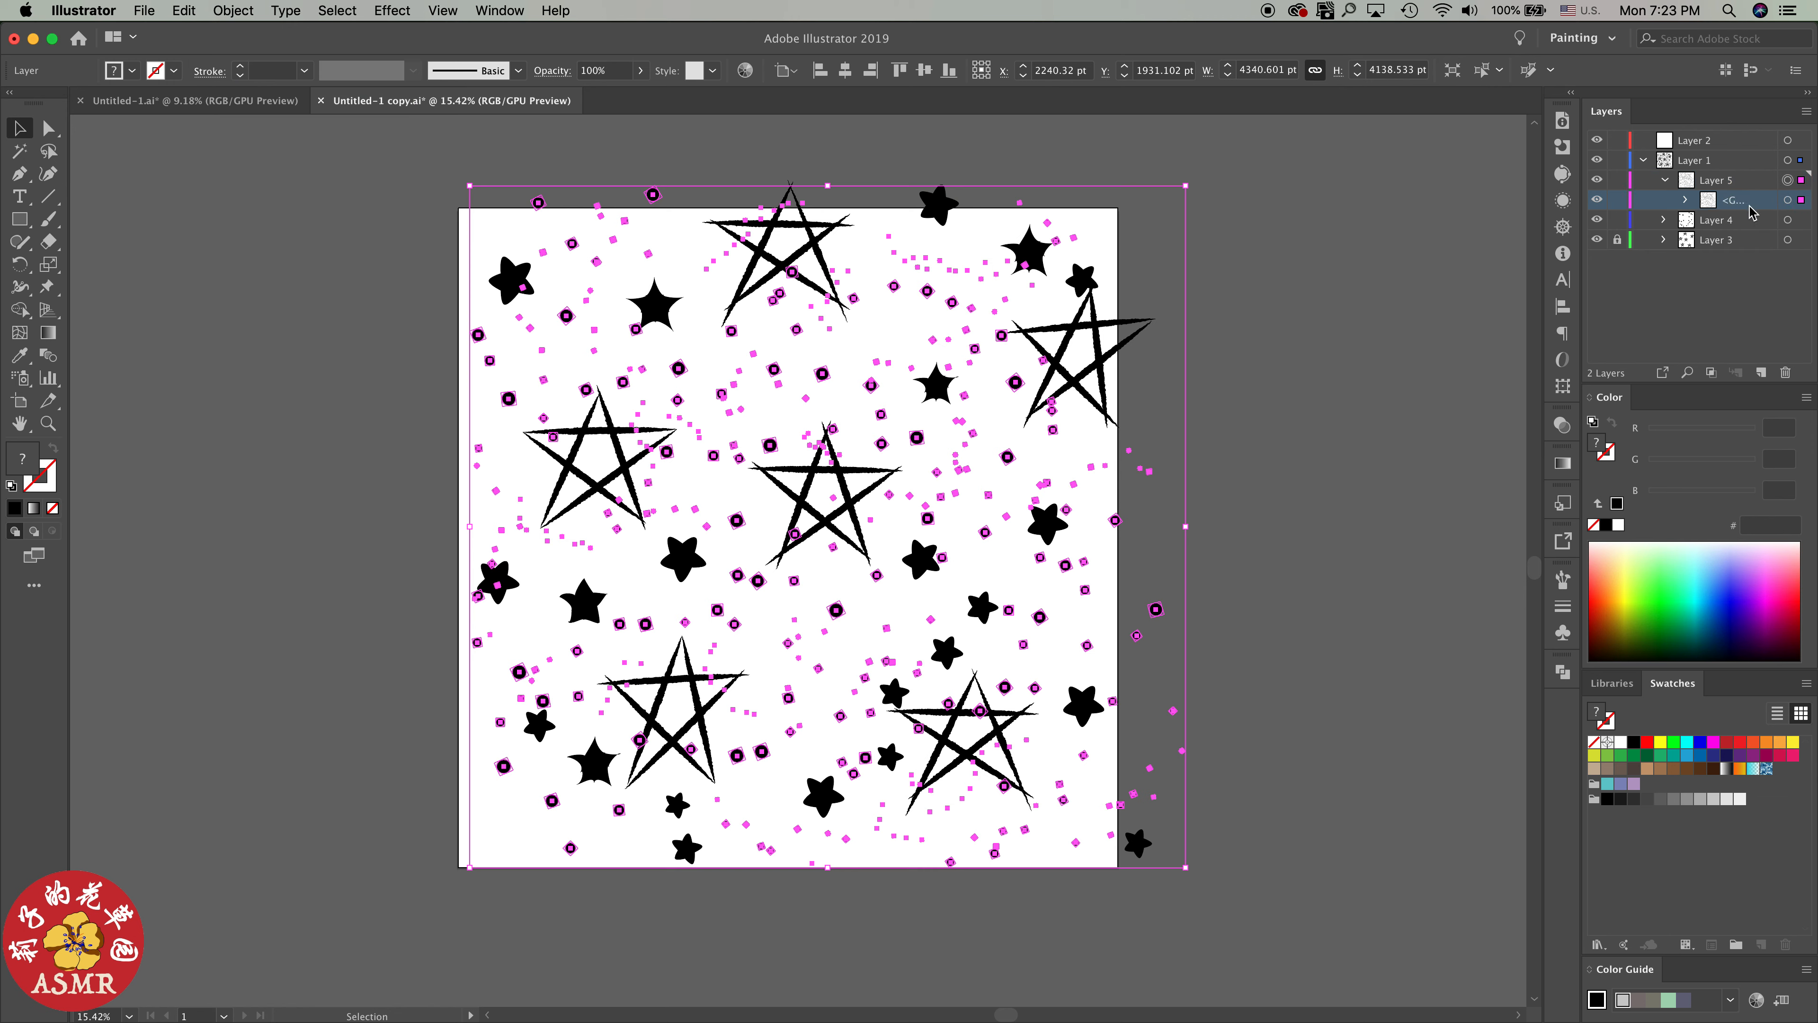
left_click_drag(1742, 208, 1738, 170)
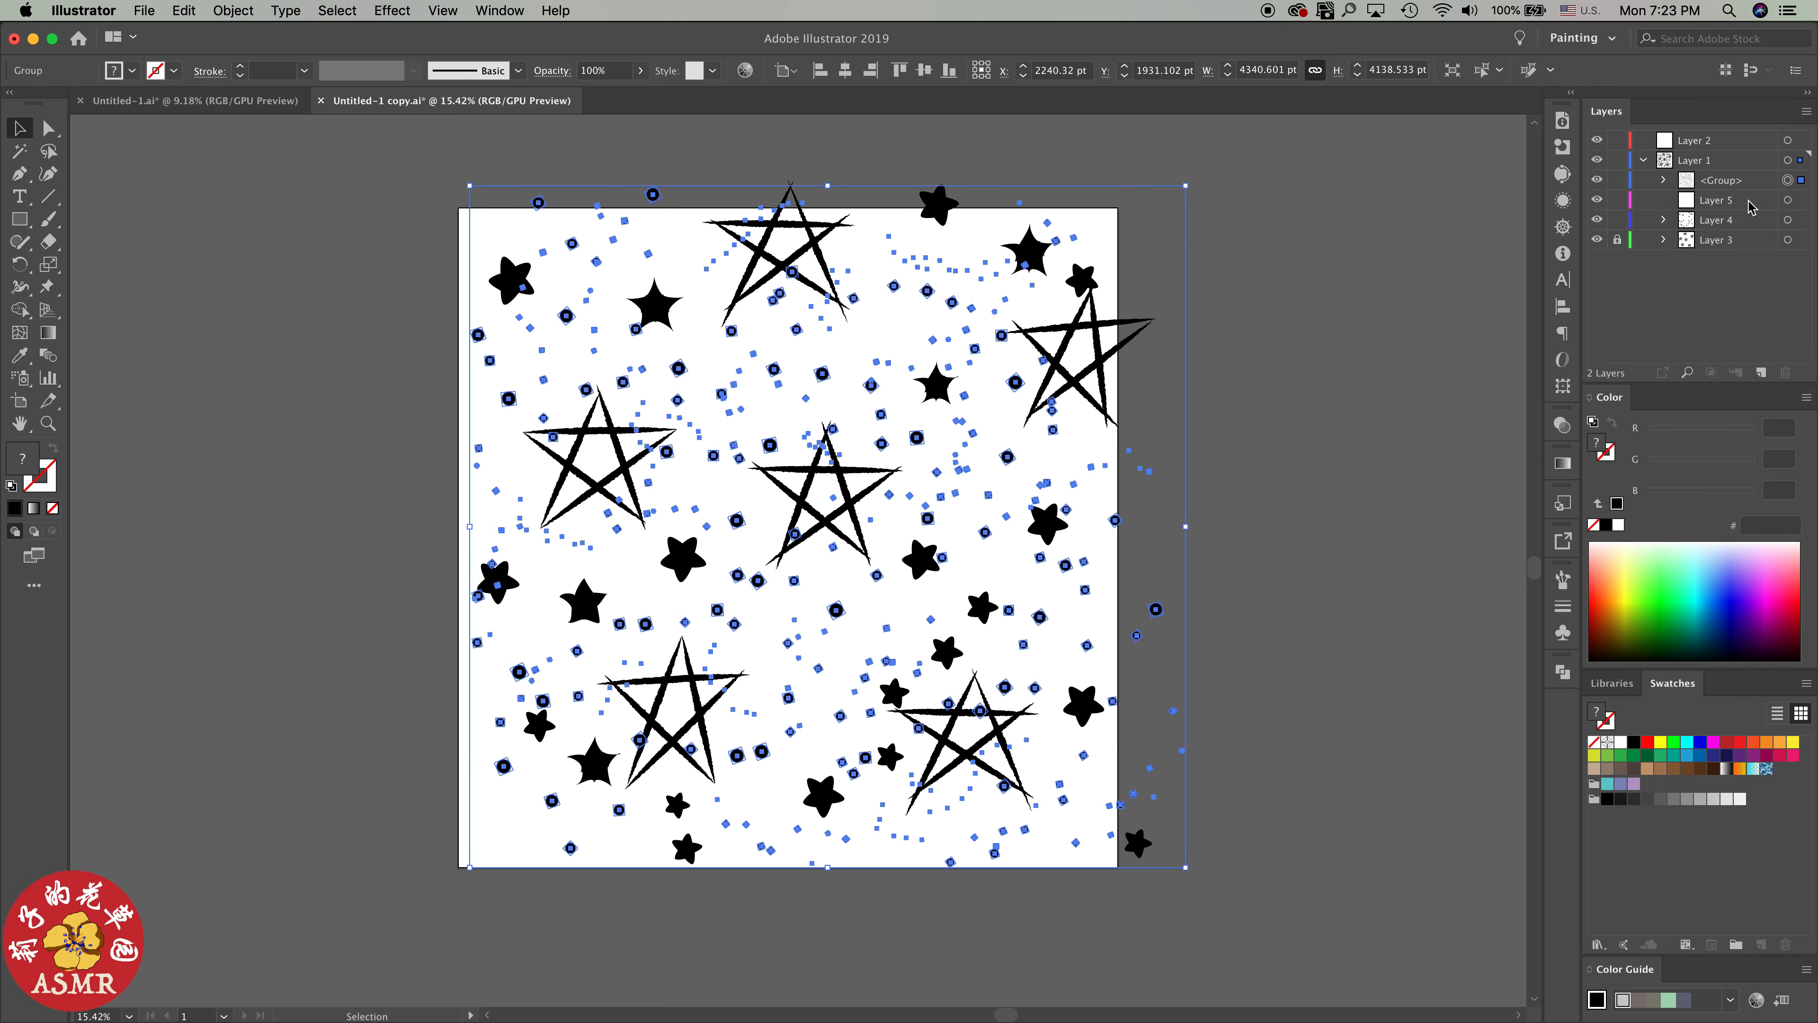
Delete the empty Layer 5, and dissolve Layer 4 by moving its filled-star group directly into Layer 1 and deleting the emptied layer
left_click(1772, 203)
left_click(1786, 373)
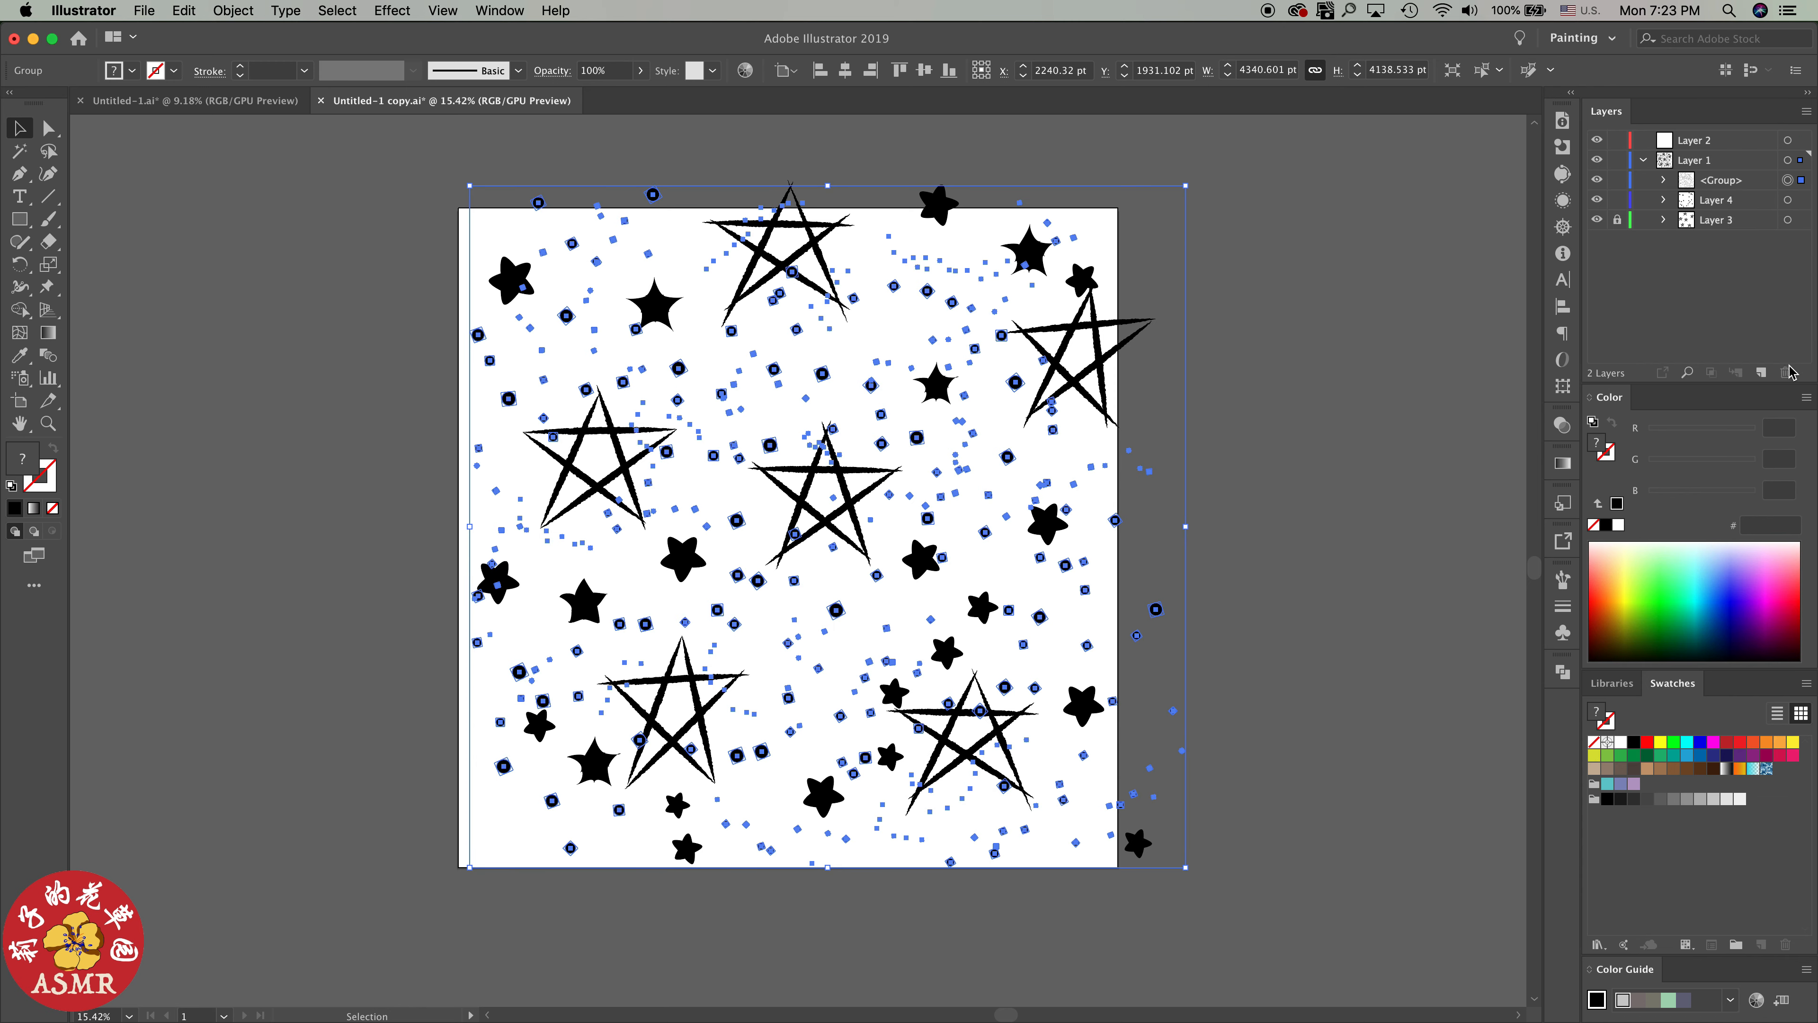
left_click(1788, 200)
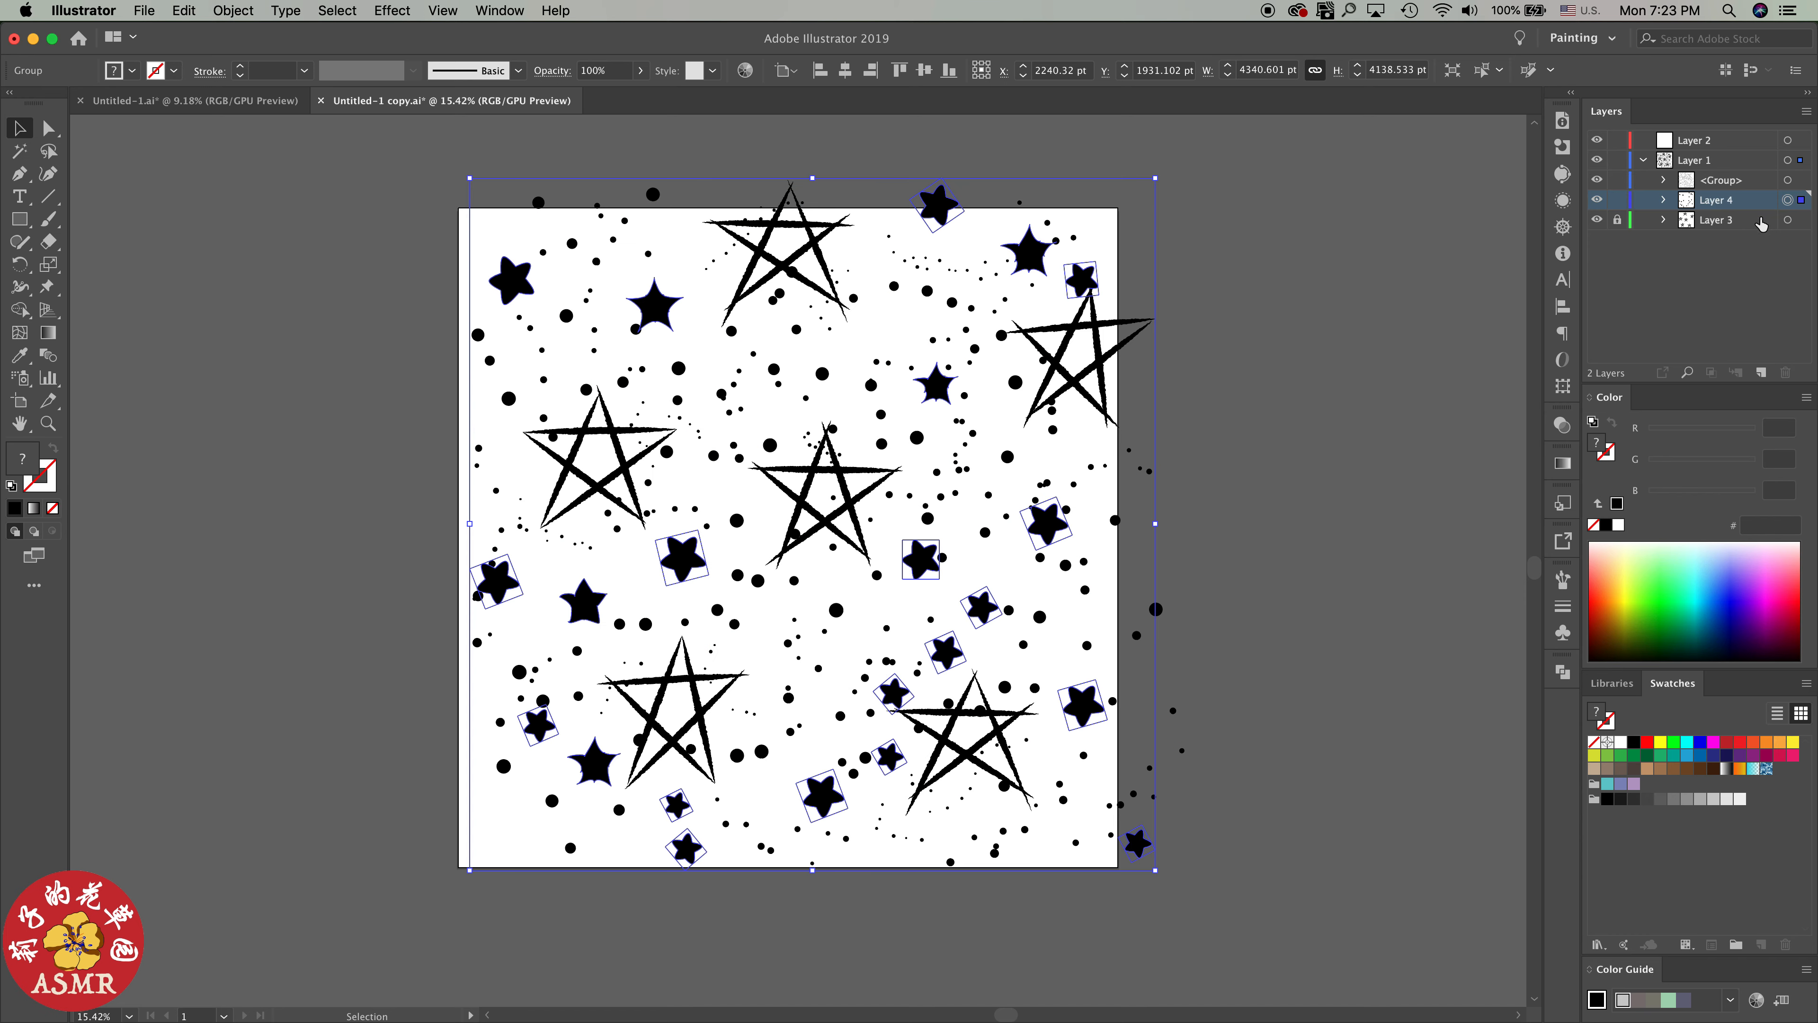
left_click_drag(1733, 219, 1708, 192)
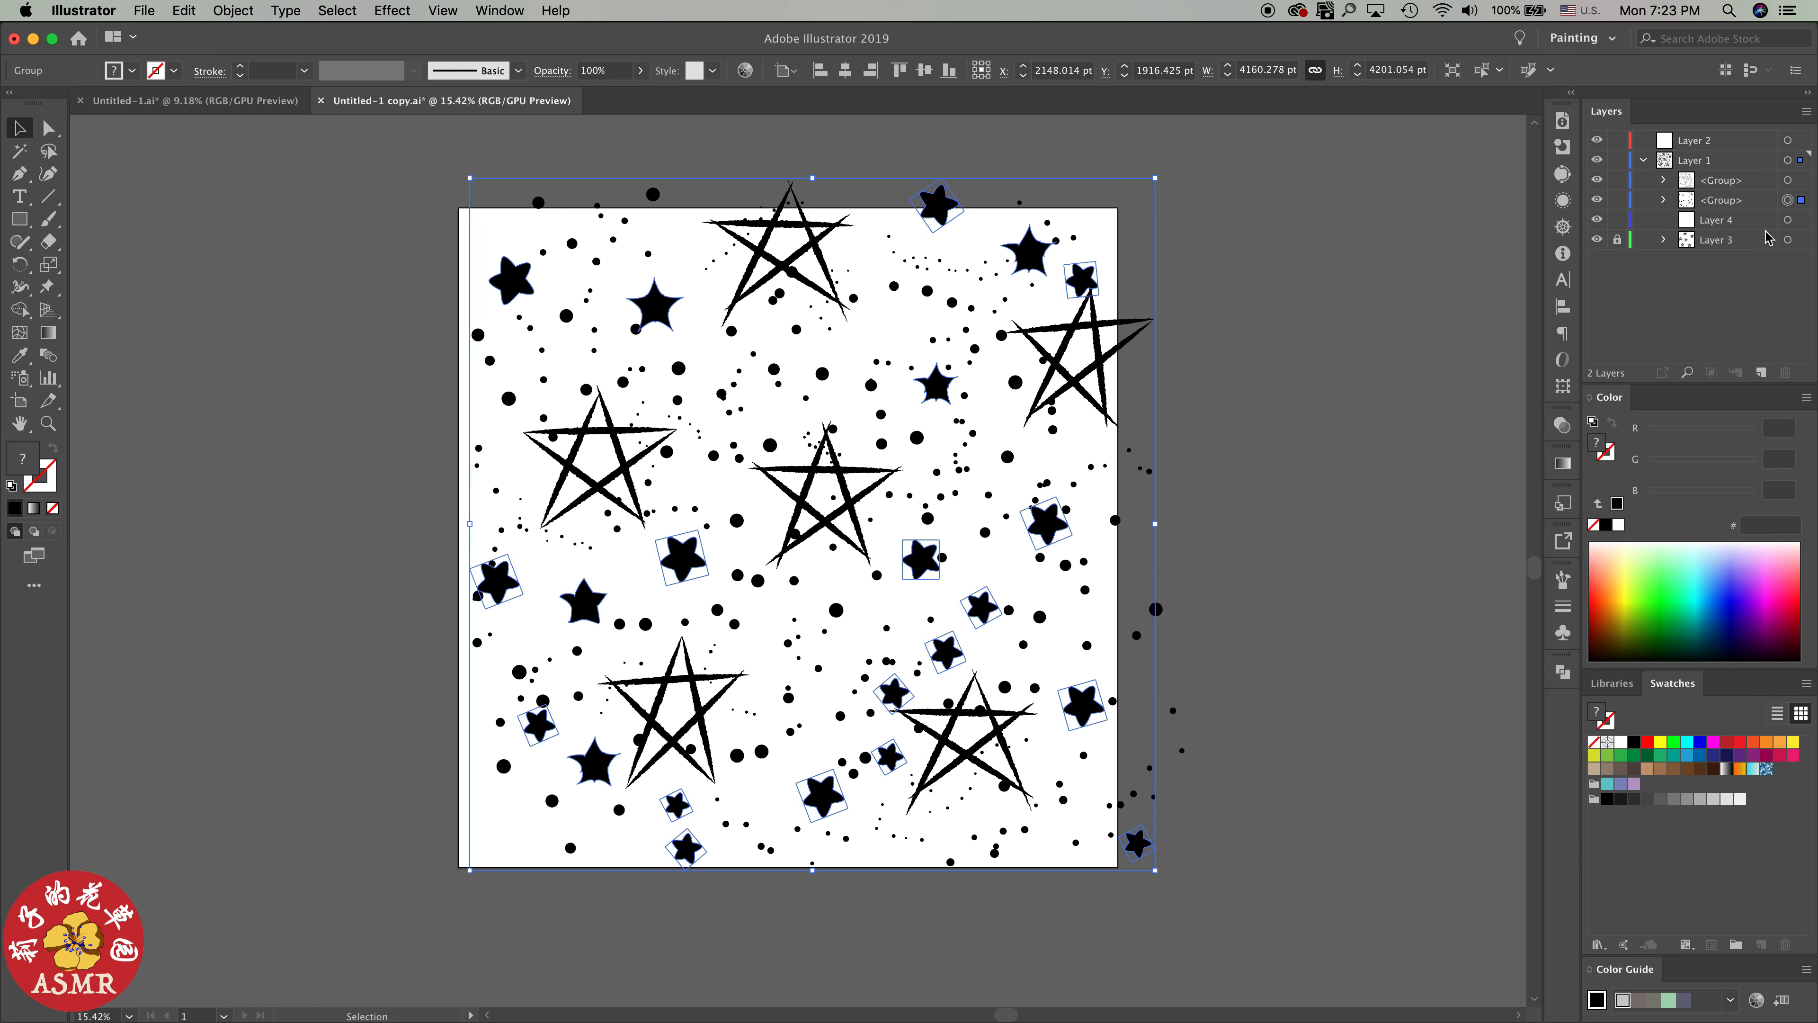
left_click(1754, 222)
left_click(1785, 373)
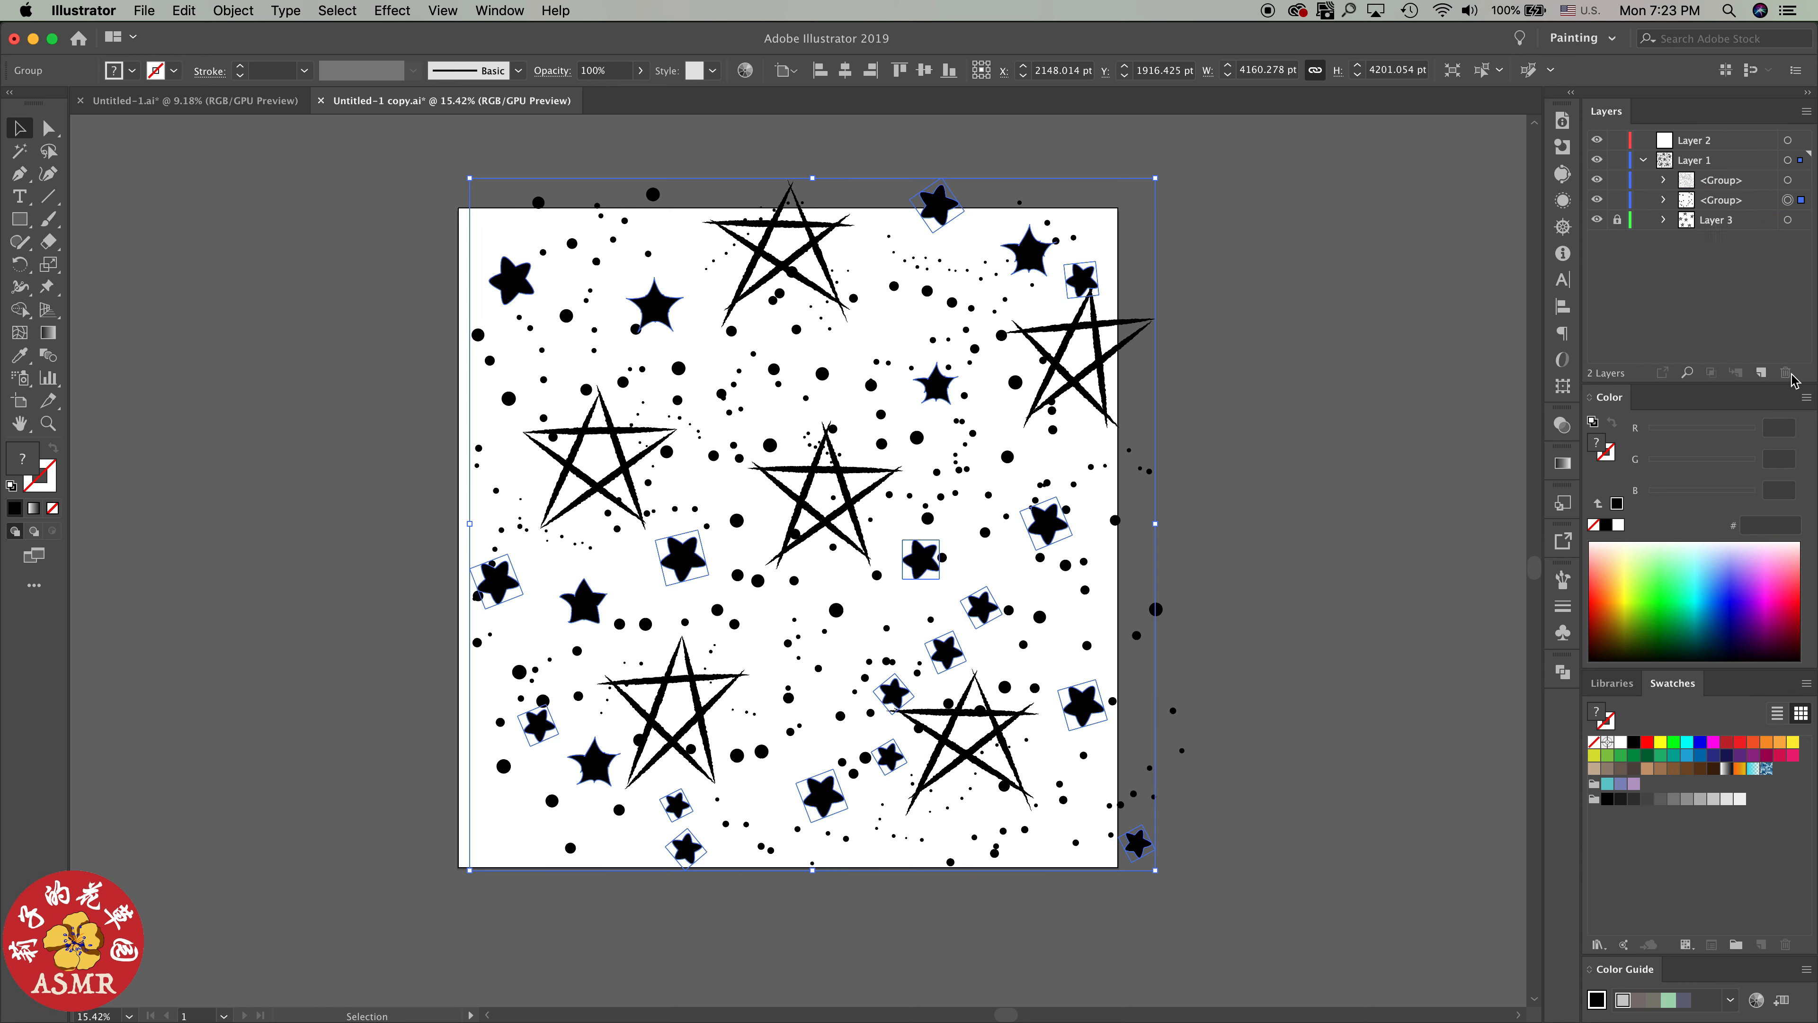
Unlock Layer 3, move its line-star group out to directly above it within Layer 1, and delete the emptied layer
left_click(1664, 222)
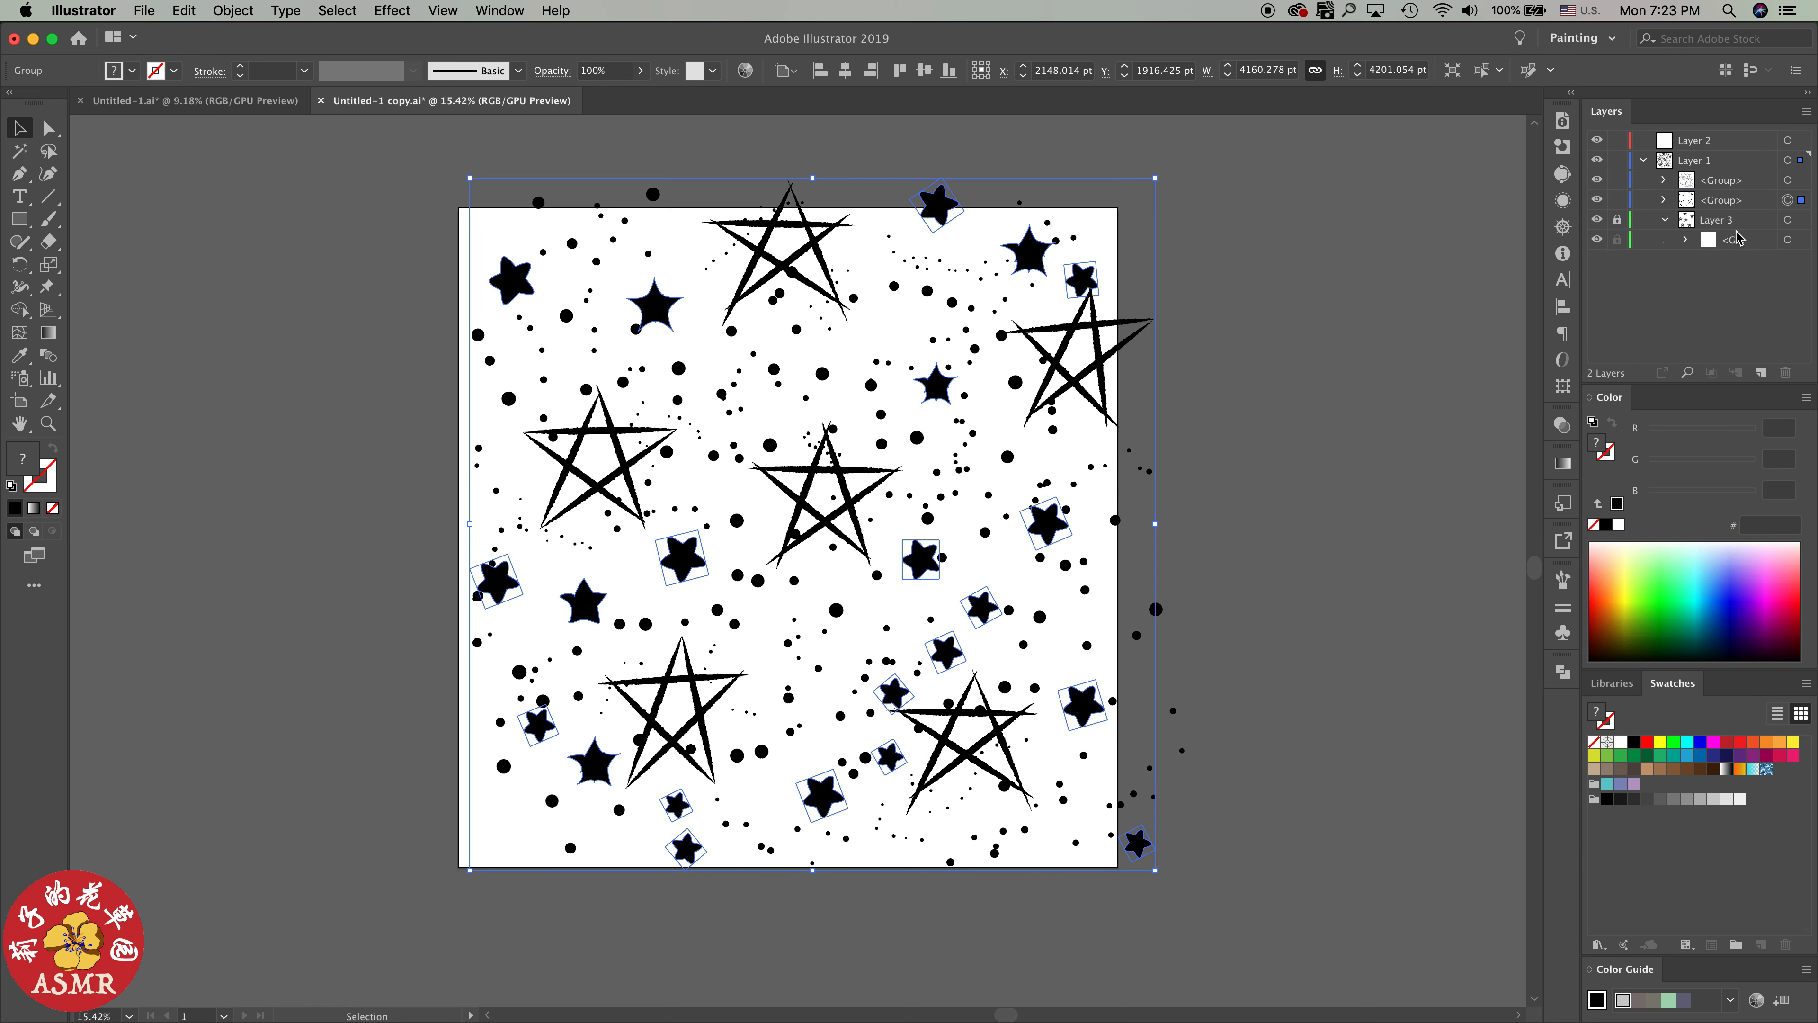
left_click(1618, 221)
left_click(1787, 240)
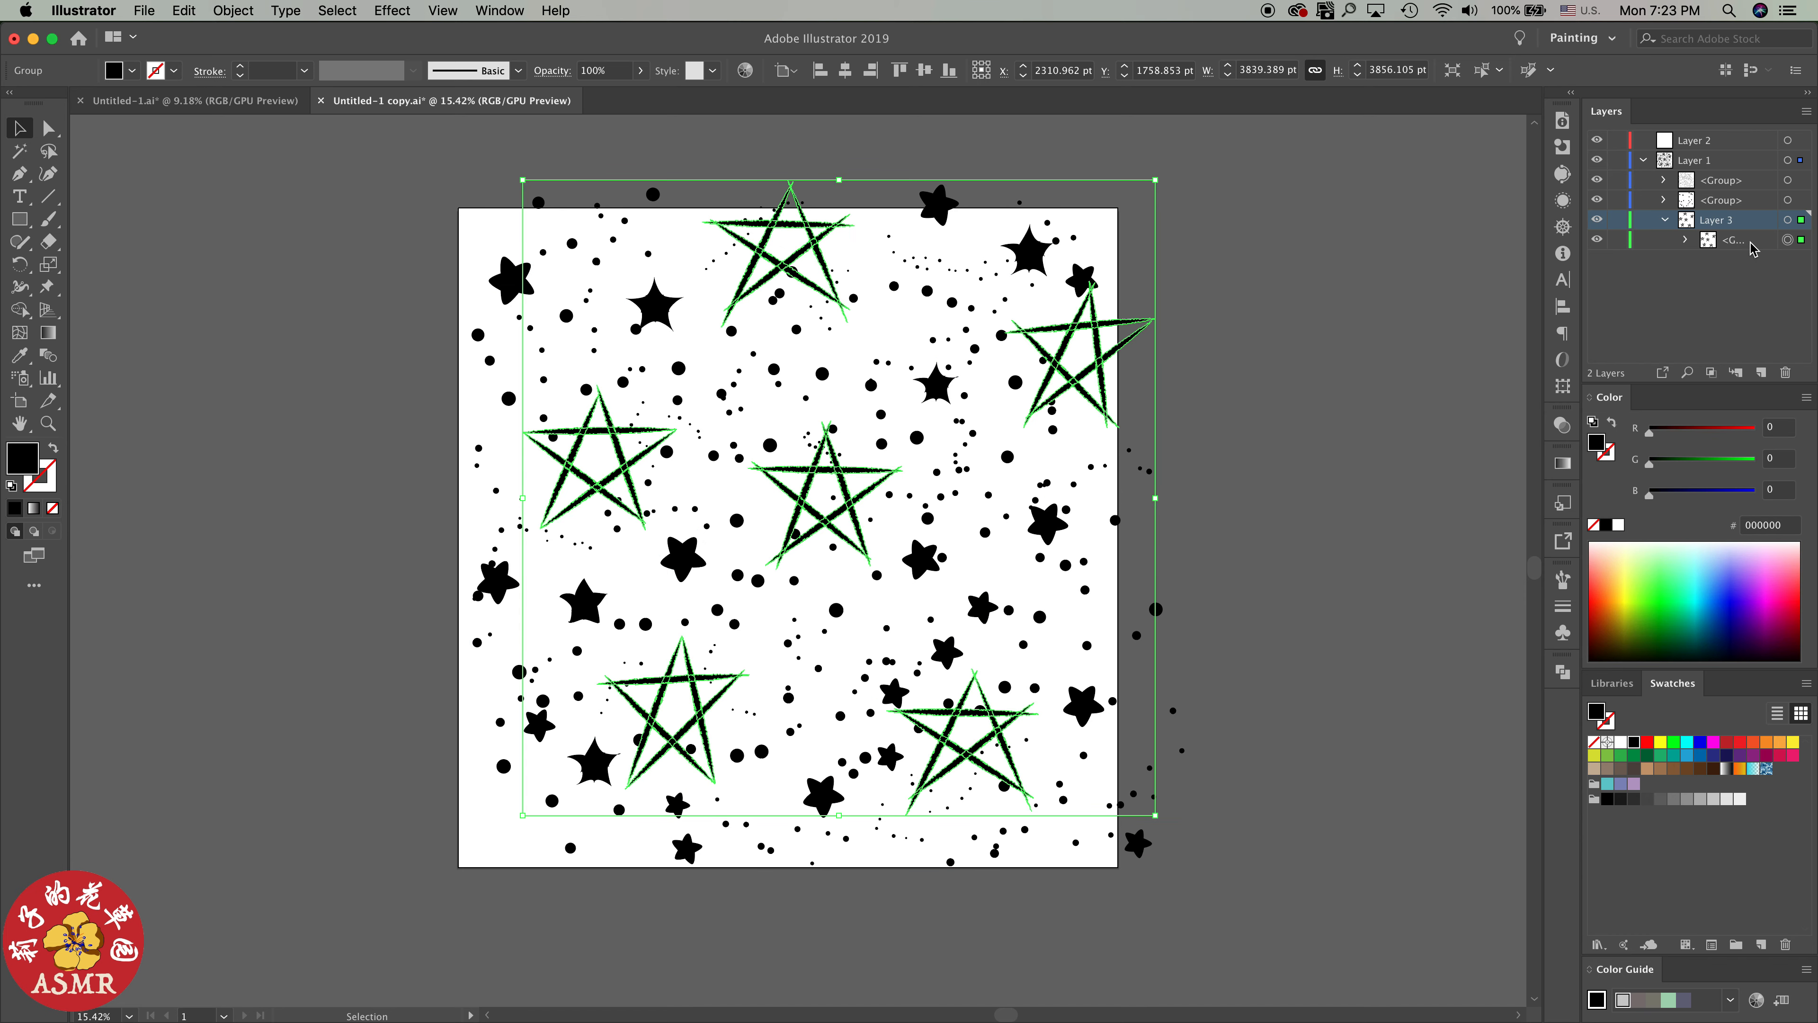
mouse_move(1753, 248)
left_mouse_down()
mouse_move(1740, 211)
mouse_move(1743, 247)
left_mouse_up()
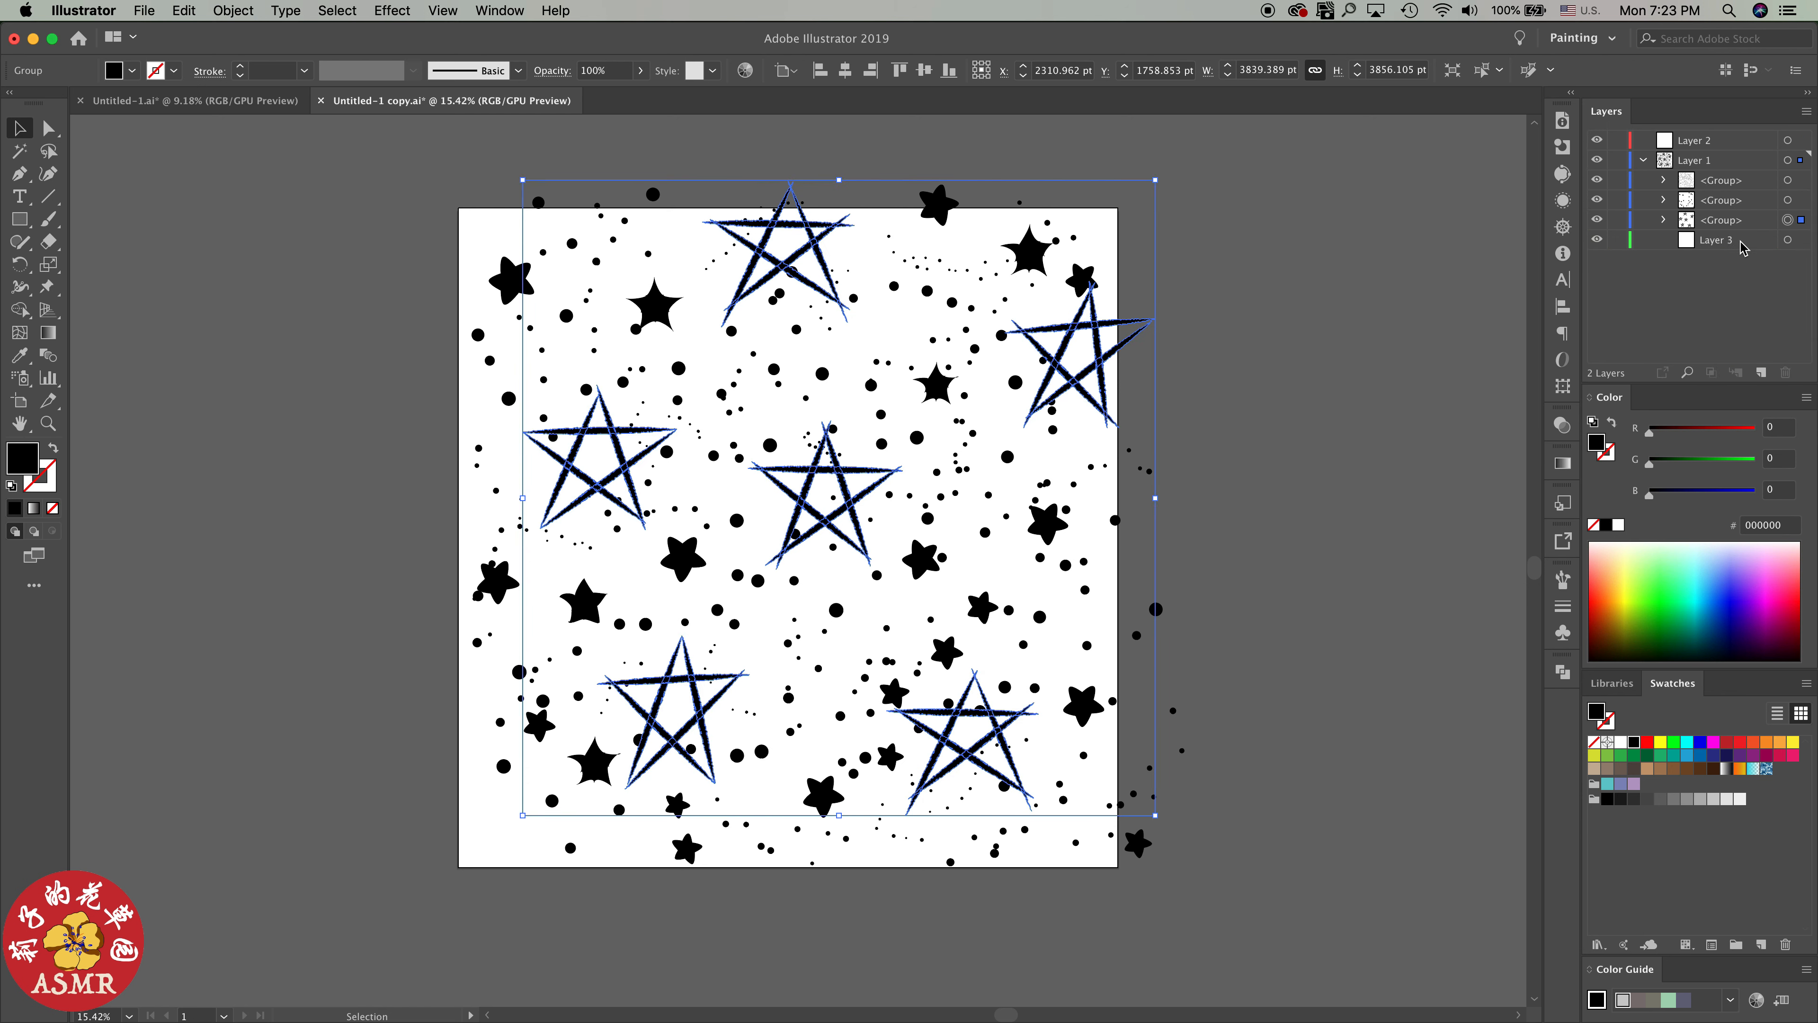
left_click(1715, 241)
left_click(1785, 373)
Select all artwork in Layer 1 and save a copy of the document in Illustrator CC format, replacing Untitled-1 copy copy.ai on the Desktop
left_click(1787, 160)
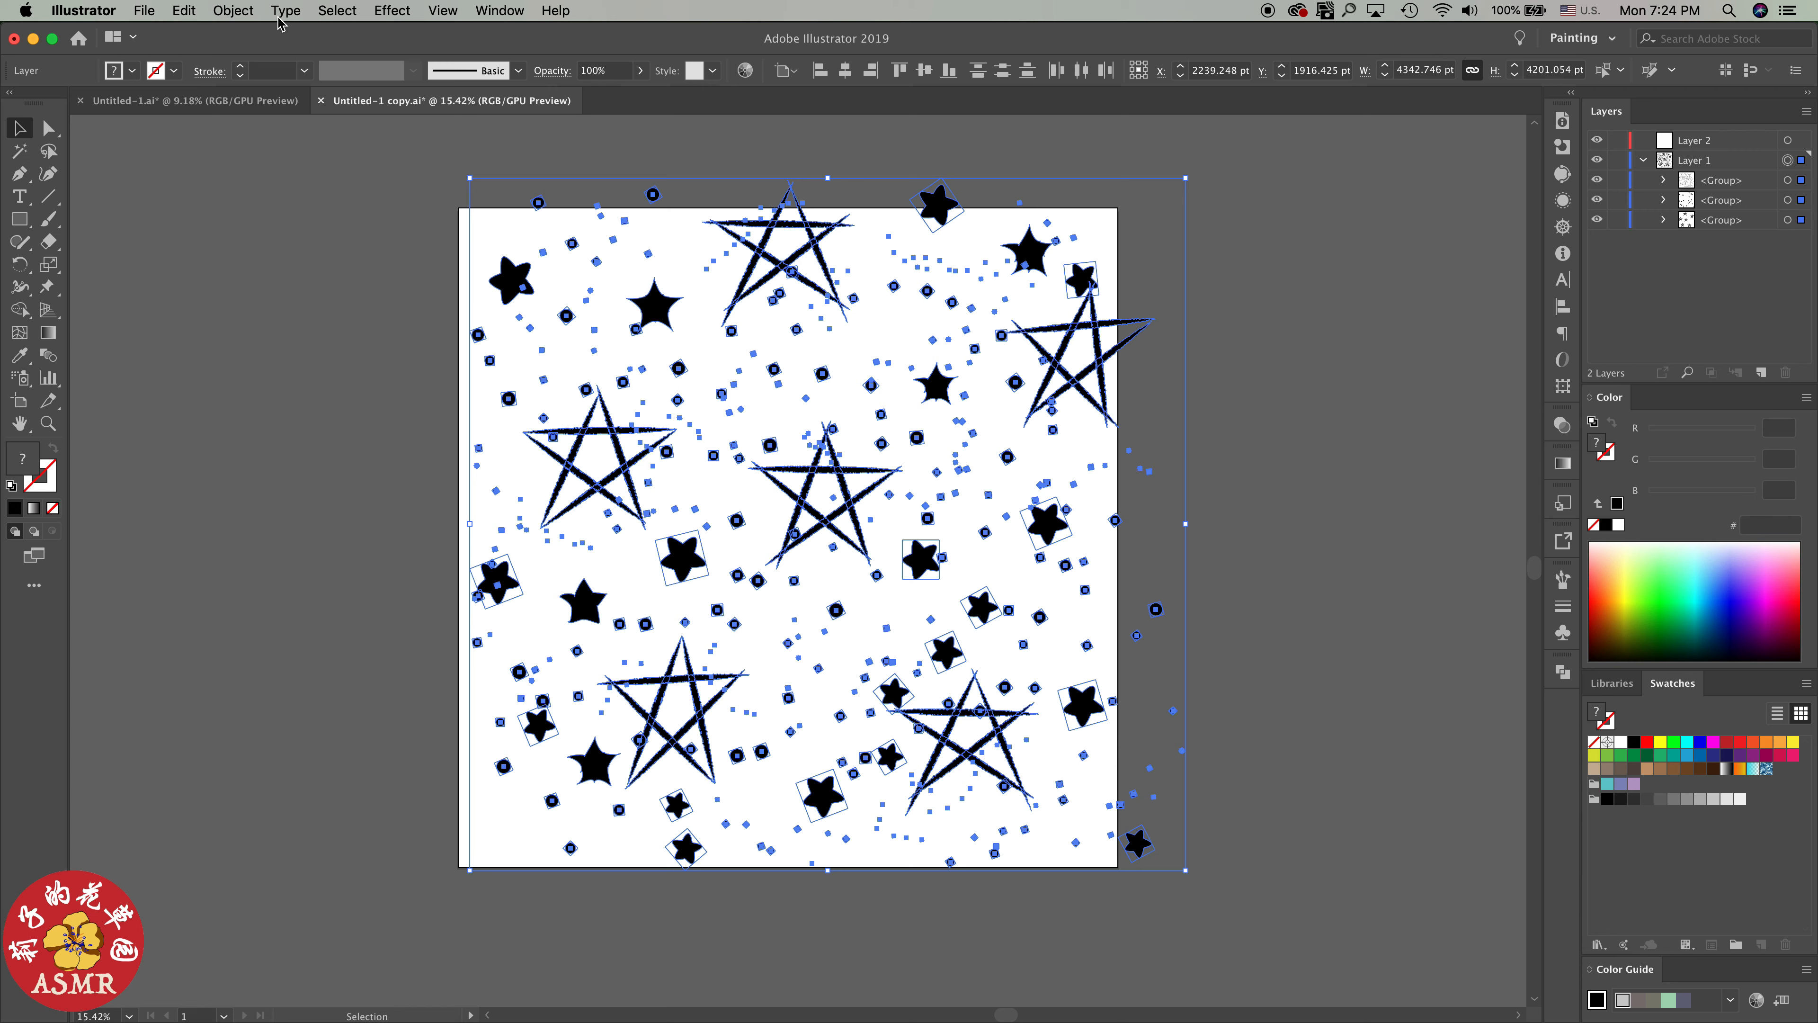
left_click(229, 12)
mouse_move(240, 117)
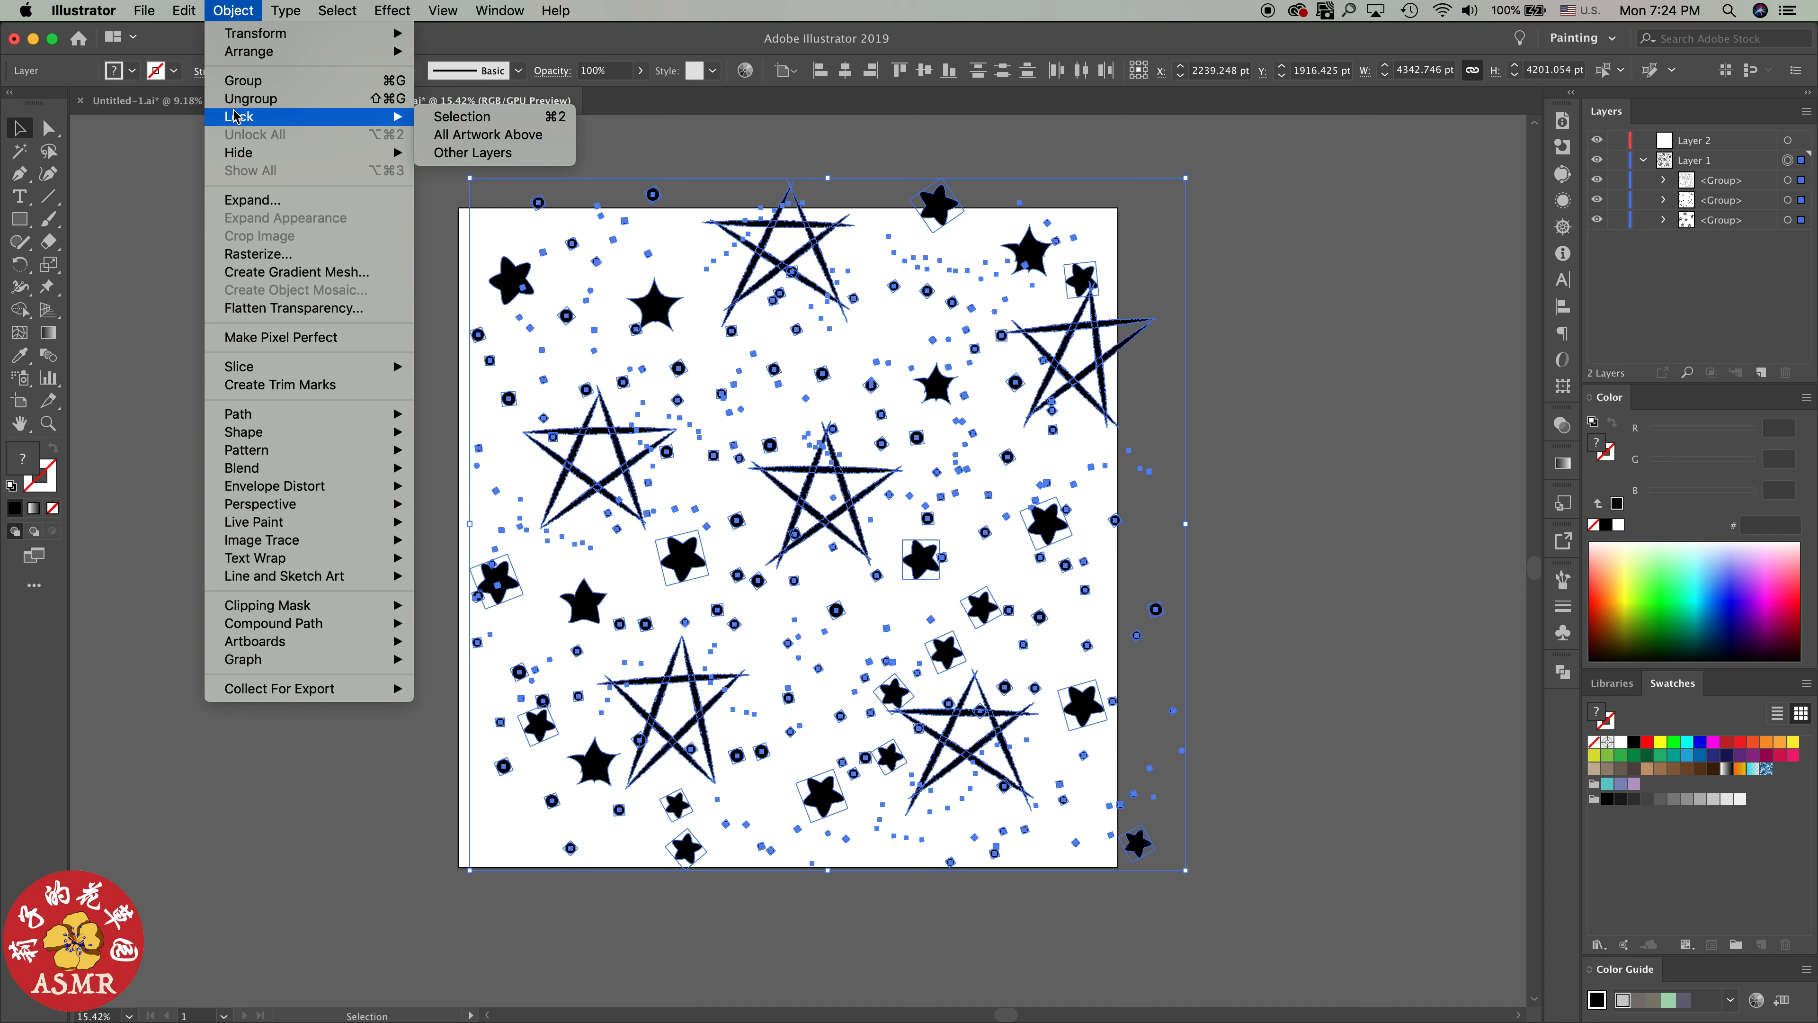
left_click(159, 167)
left_click(144, 11)
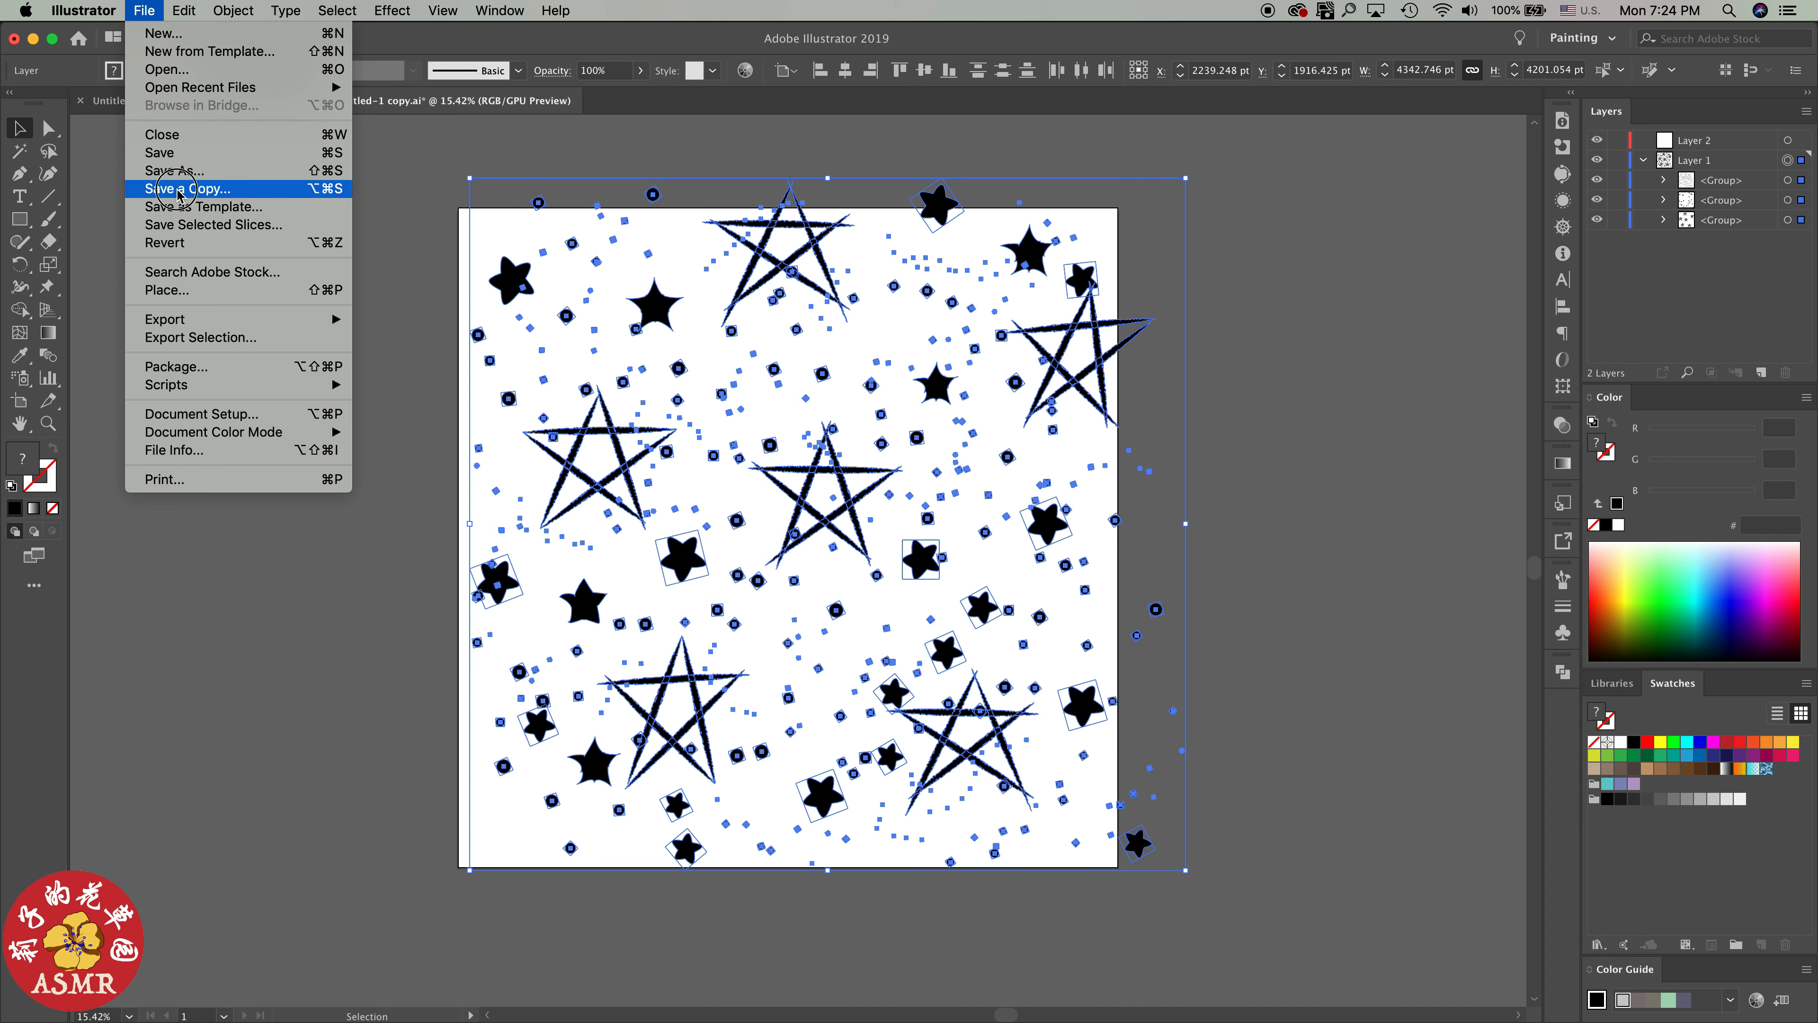
left_click(241, 180)
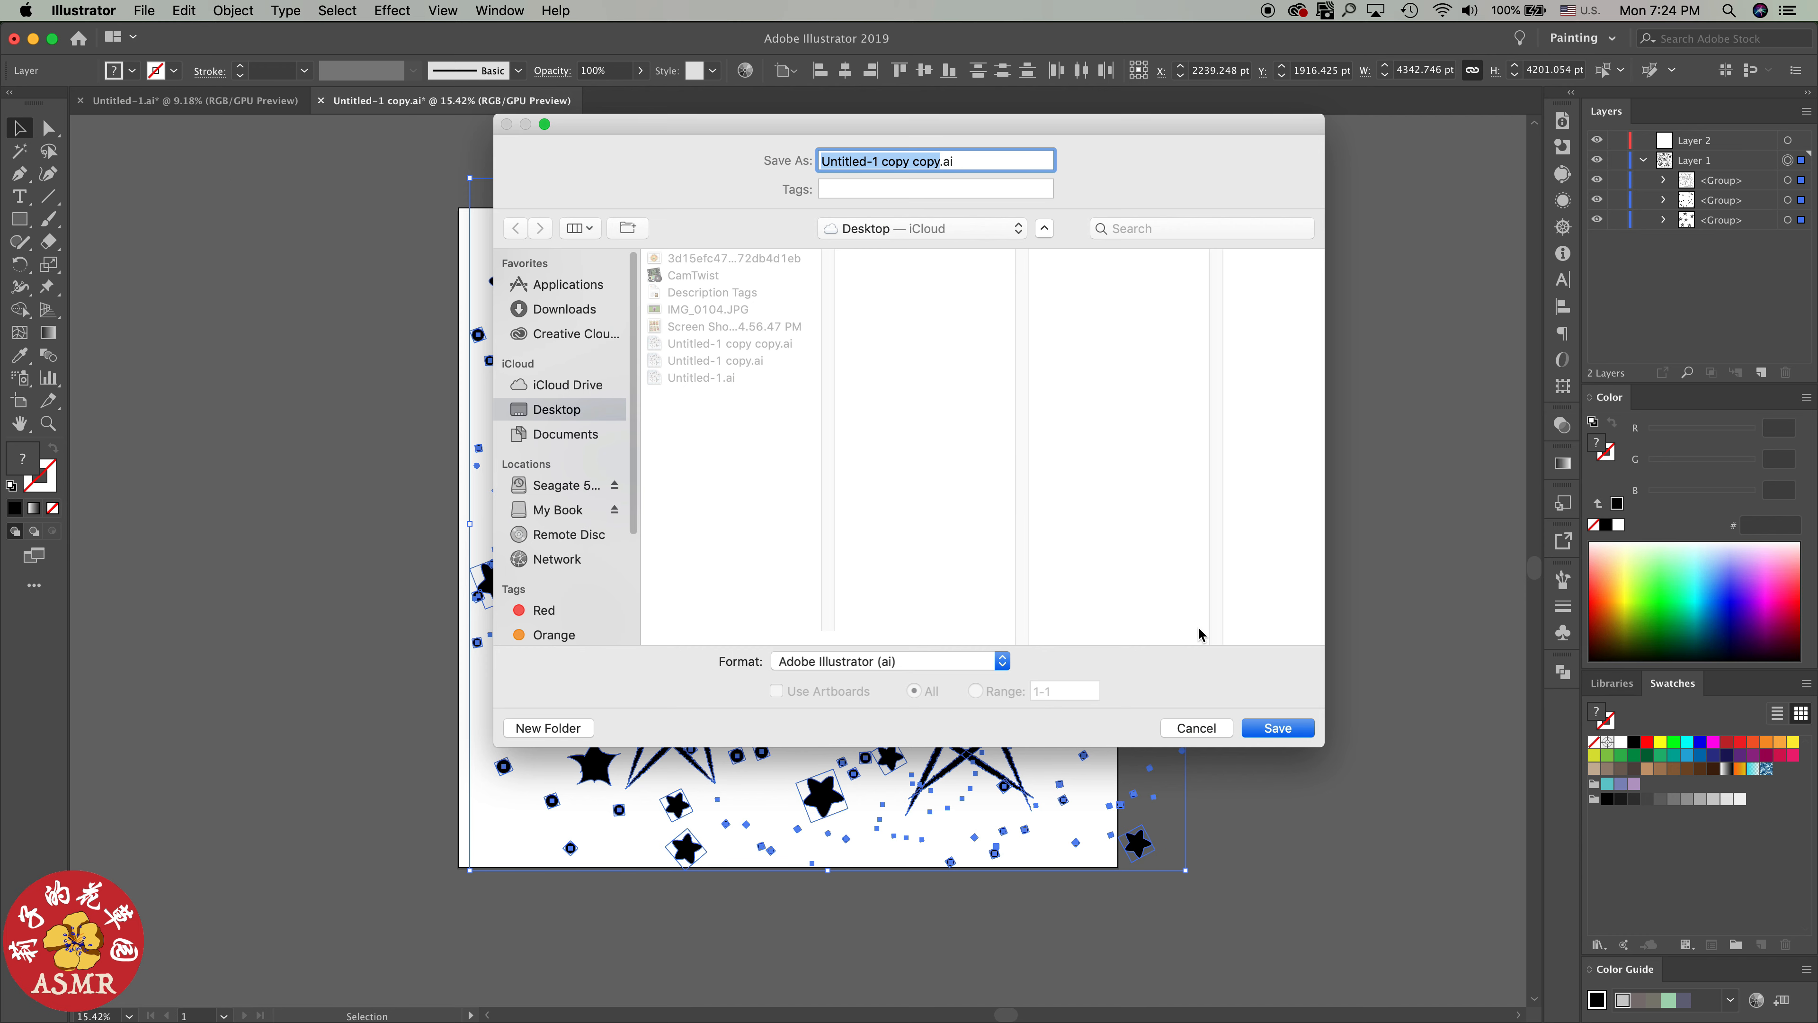
left_click(1267, 740)
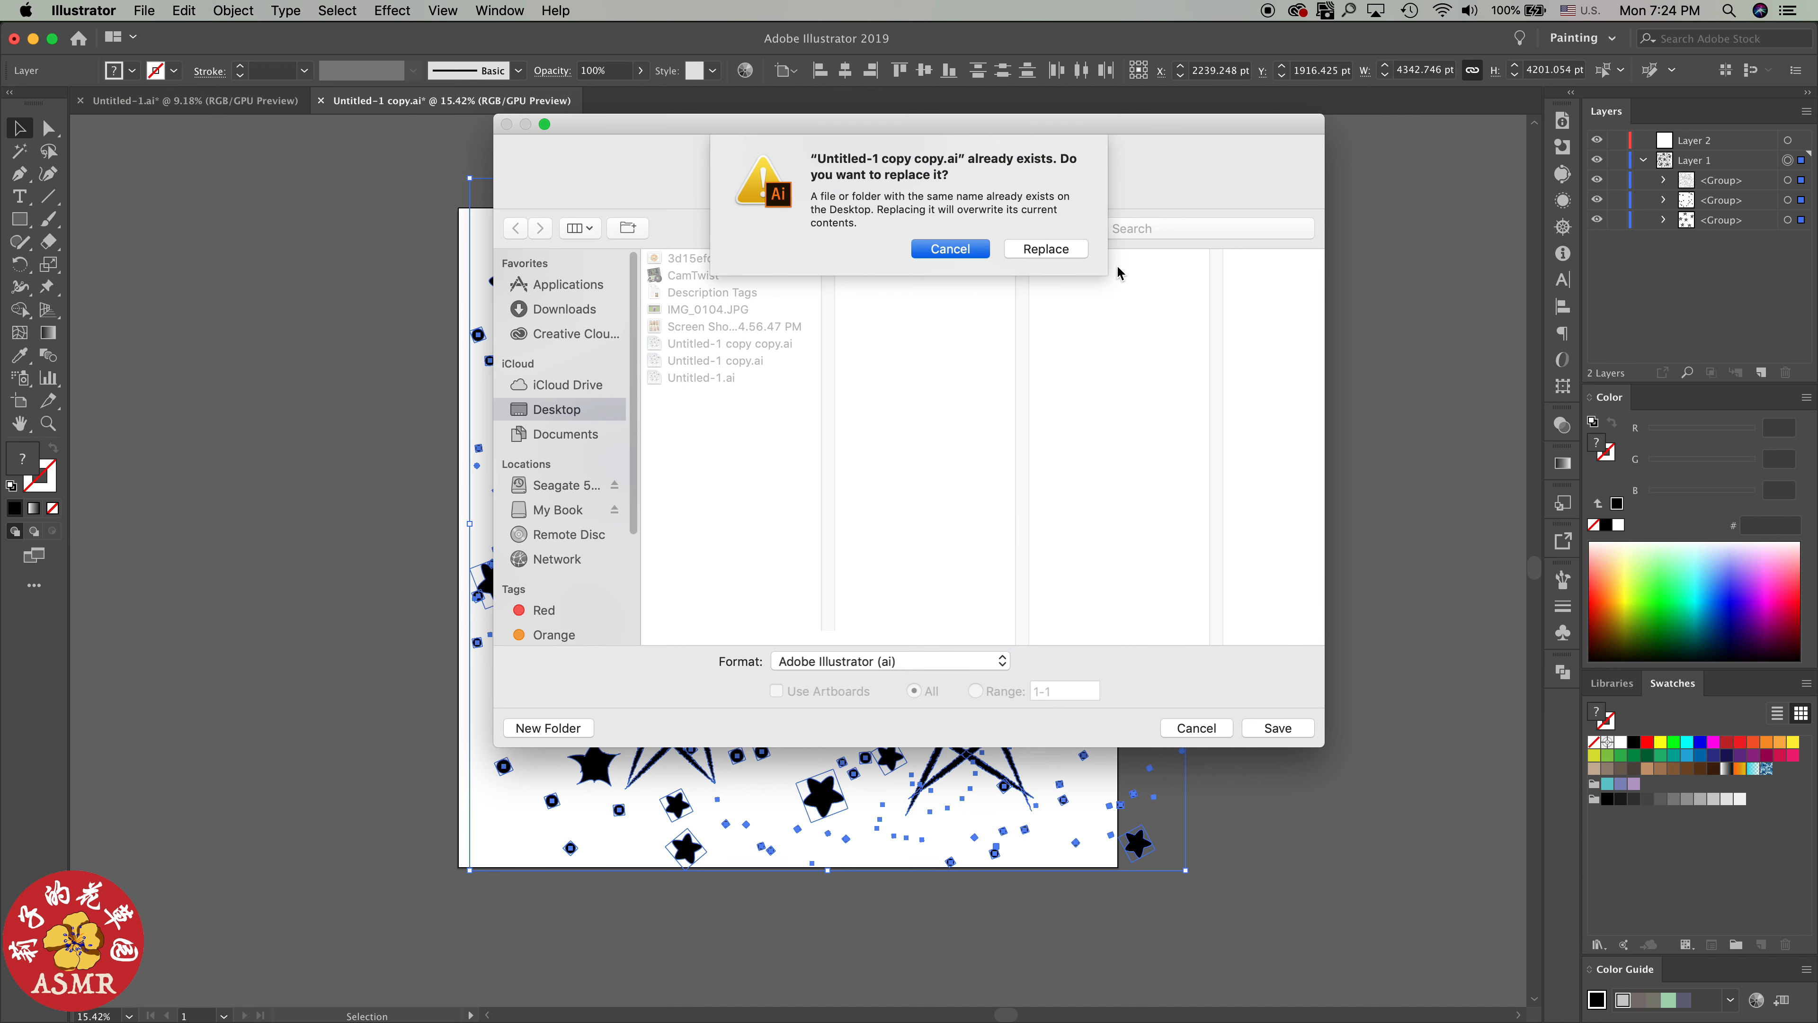
left_click(1045, 249)
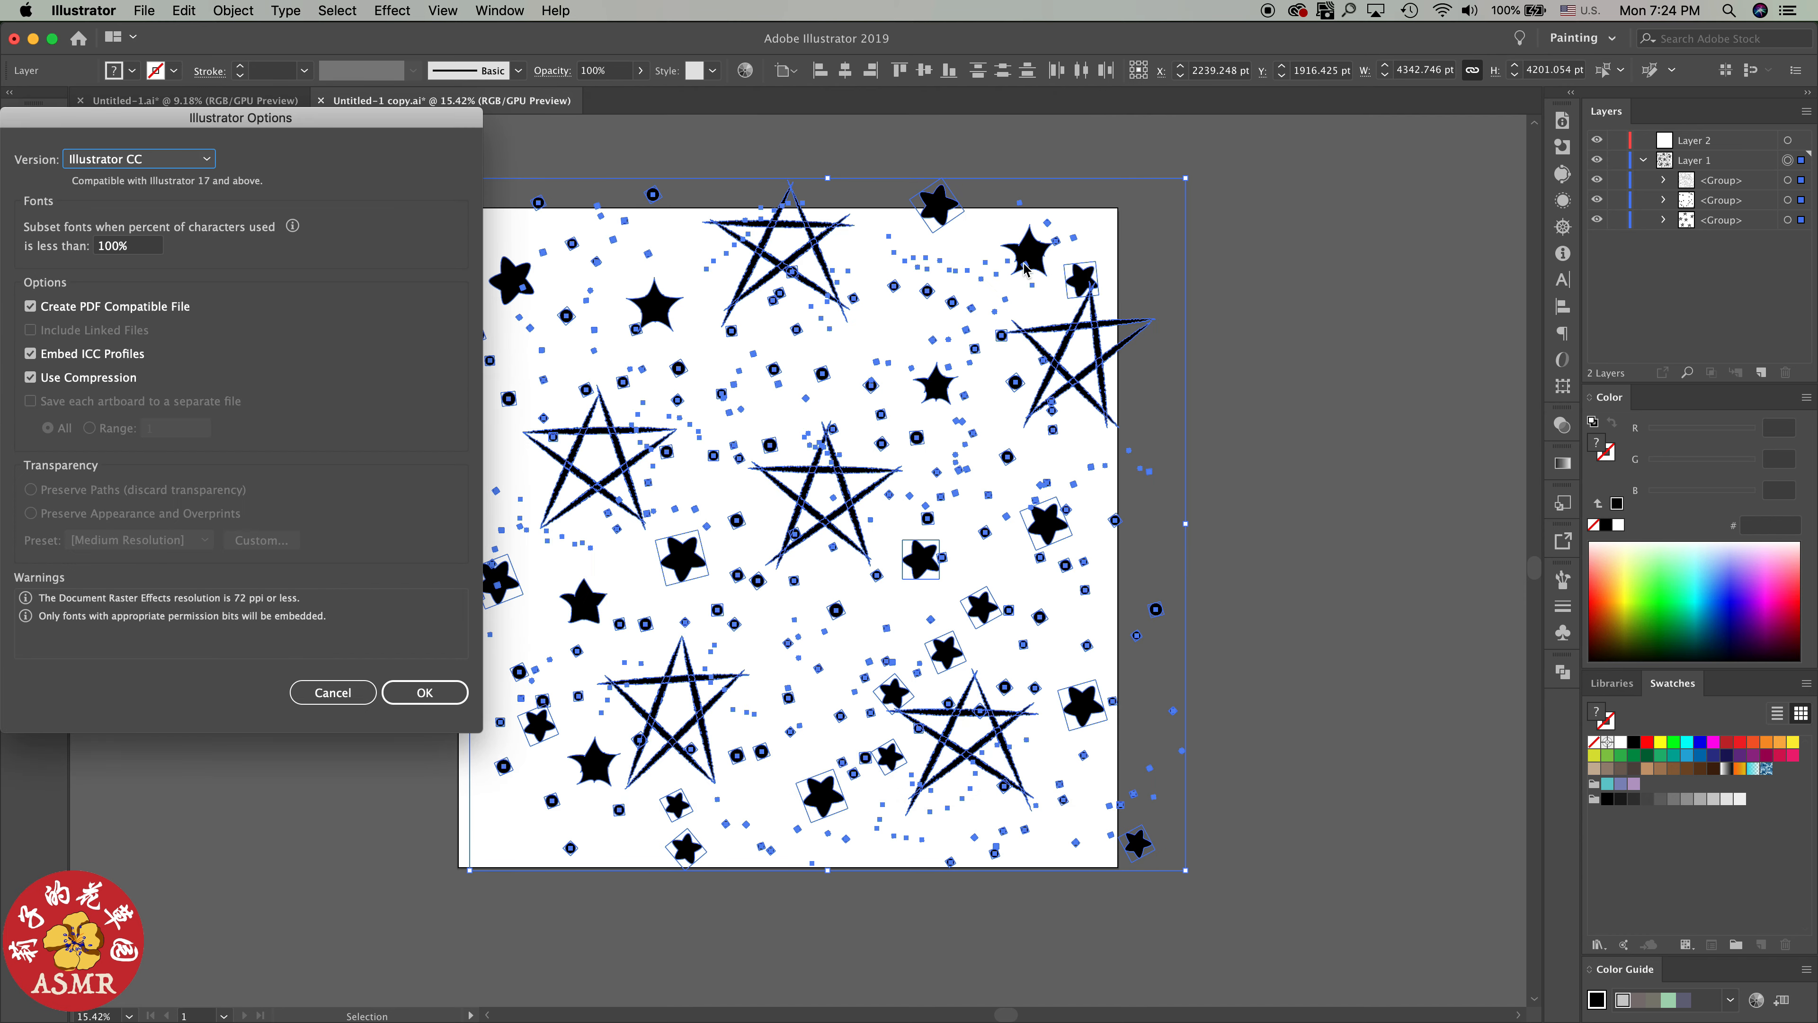
left_click(428, 694)
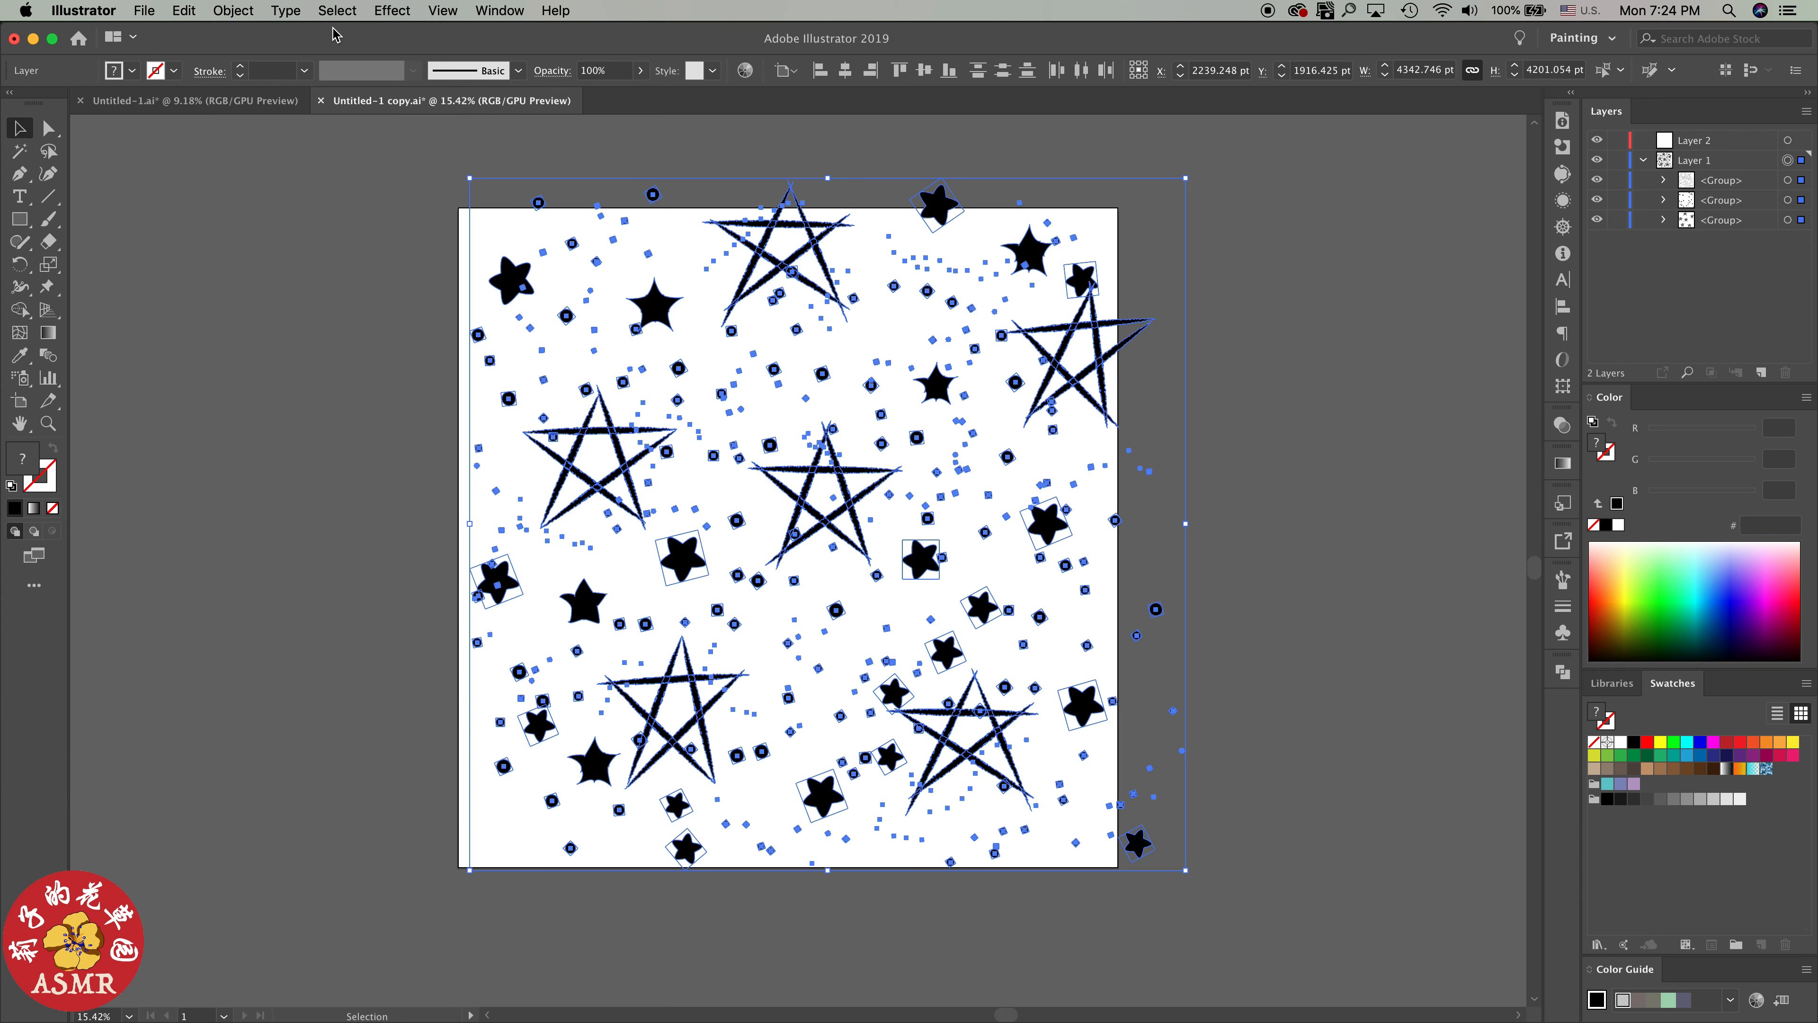
Flatten the transparency of the selected artwork with a line art and text resolution of 72 ppi, and deselect it
left_click(235, 11)
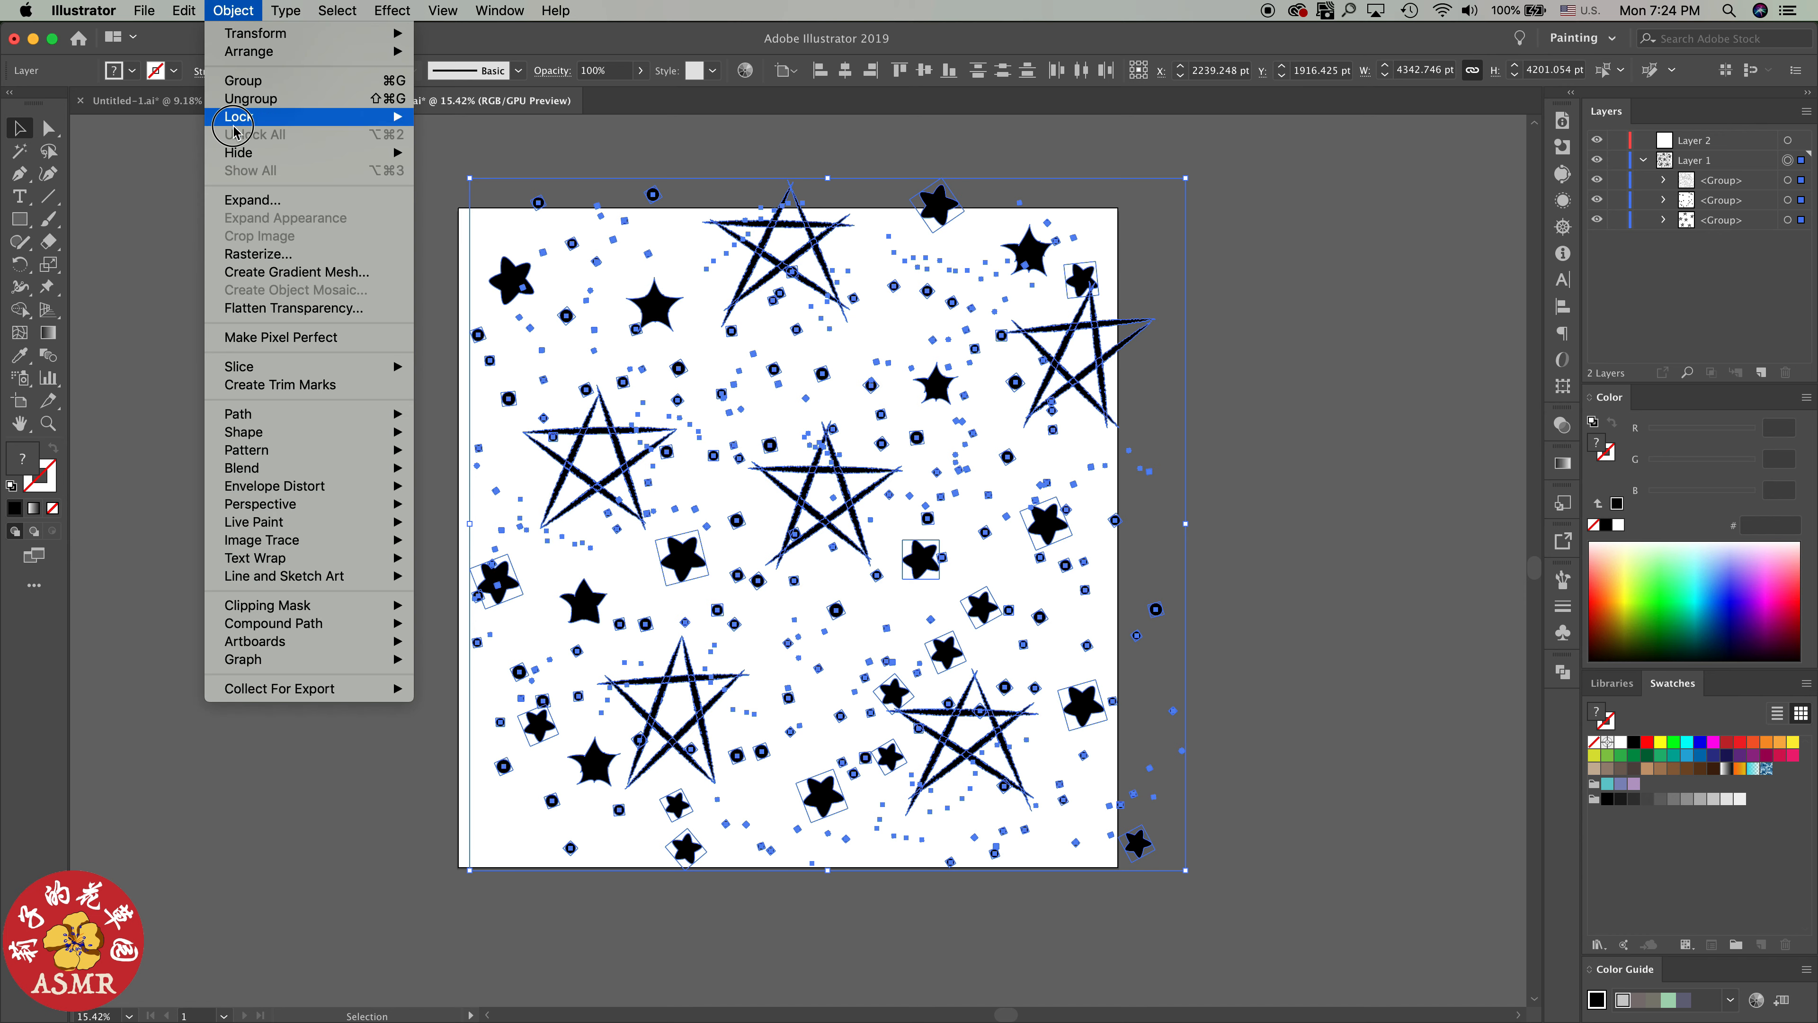
left_click(254, 201)
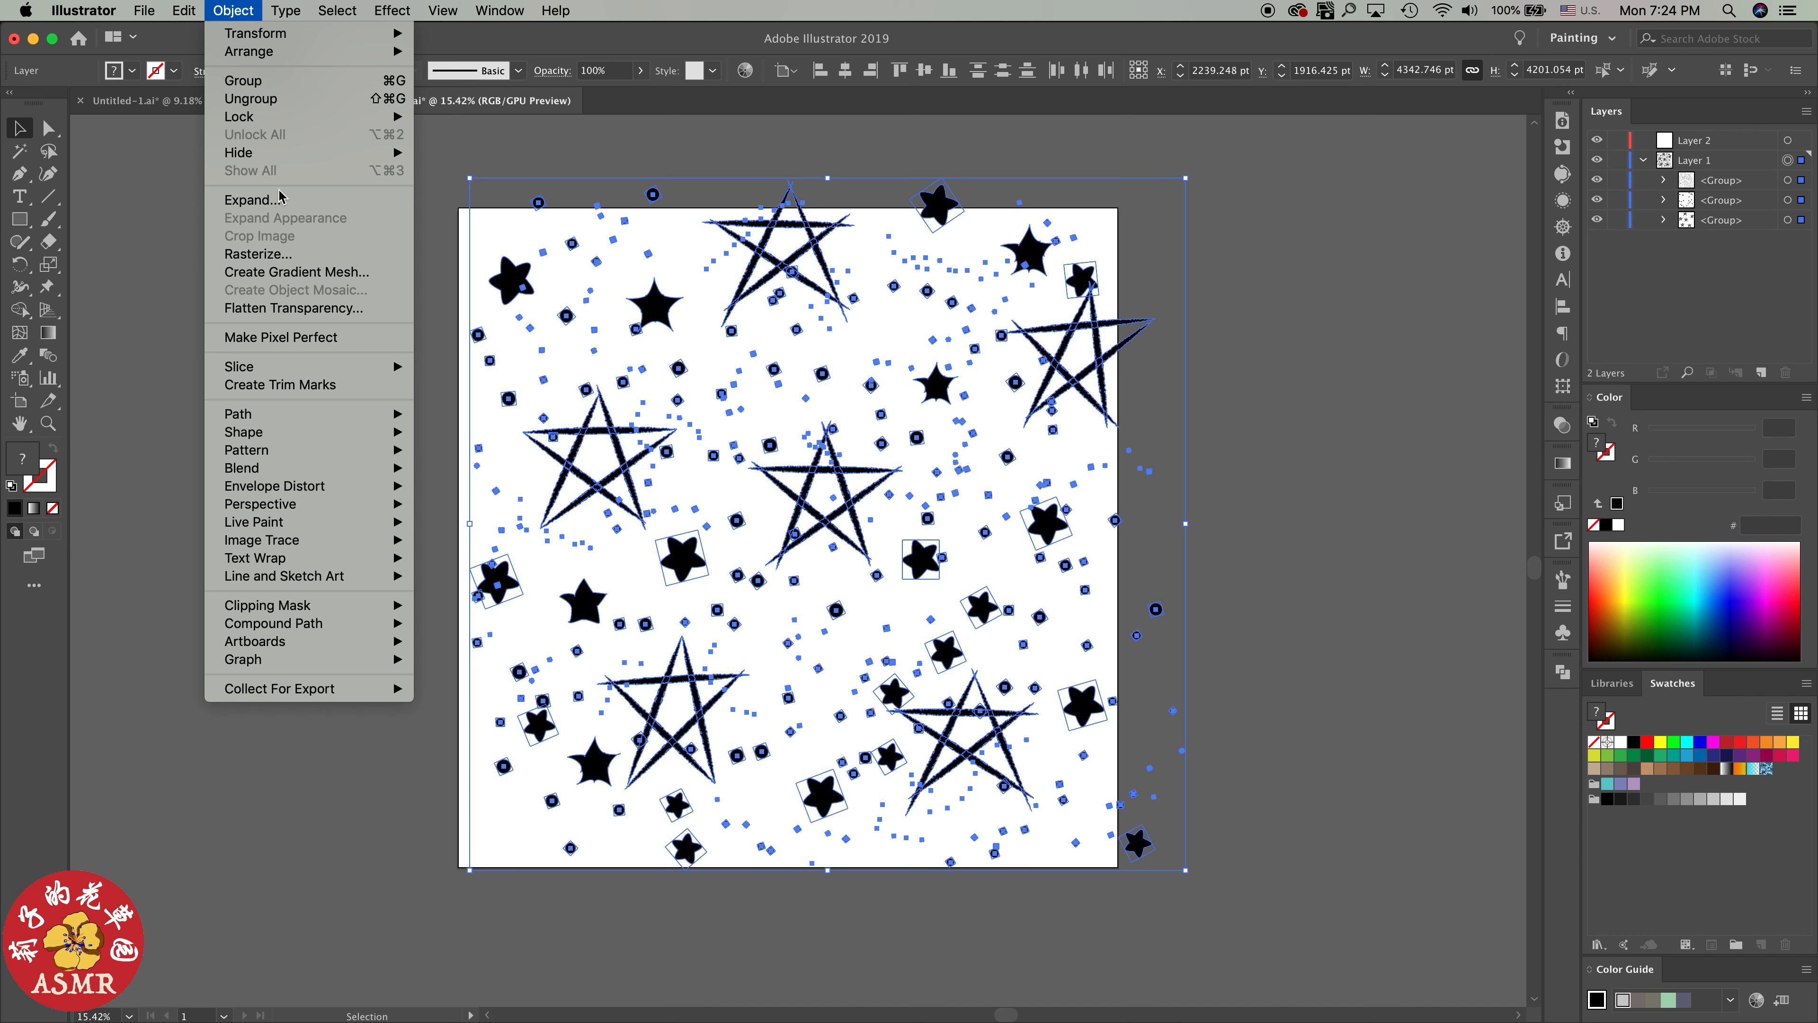
left_click(235, 11)
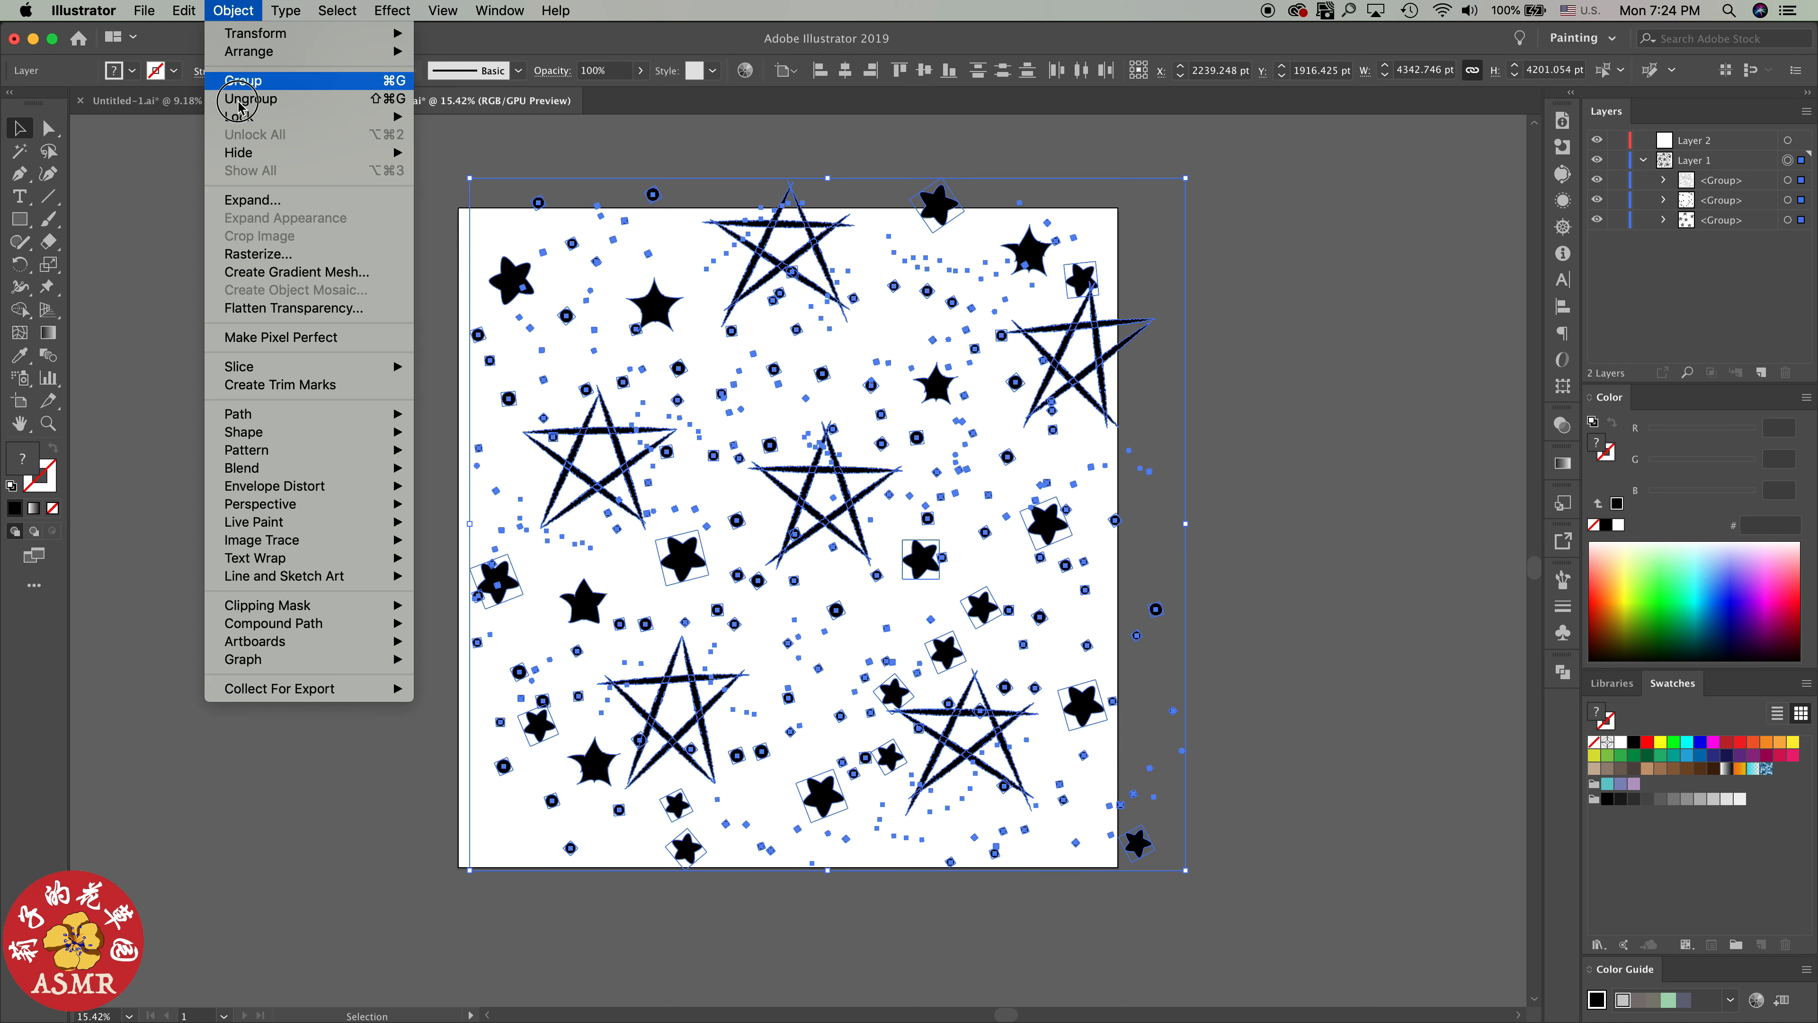
left_click(284, 306)
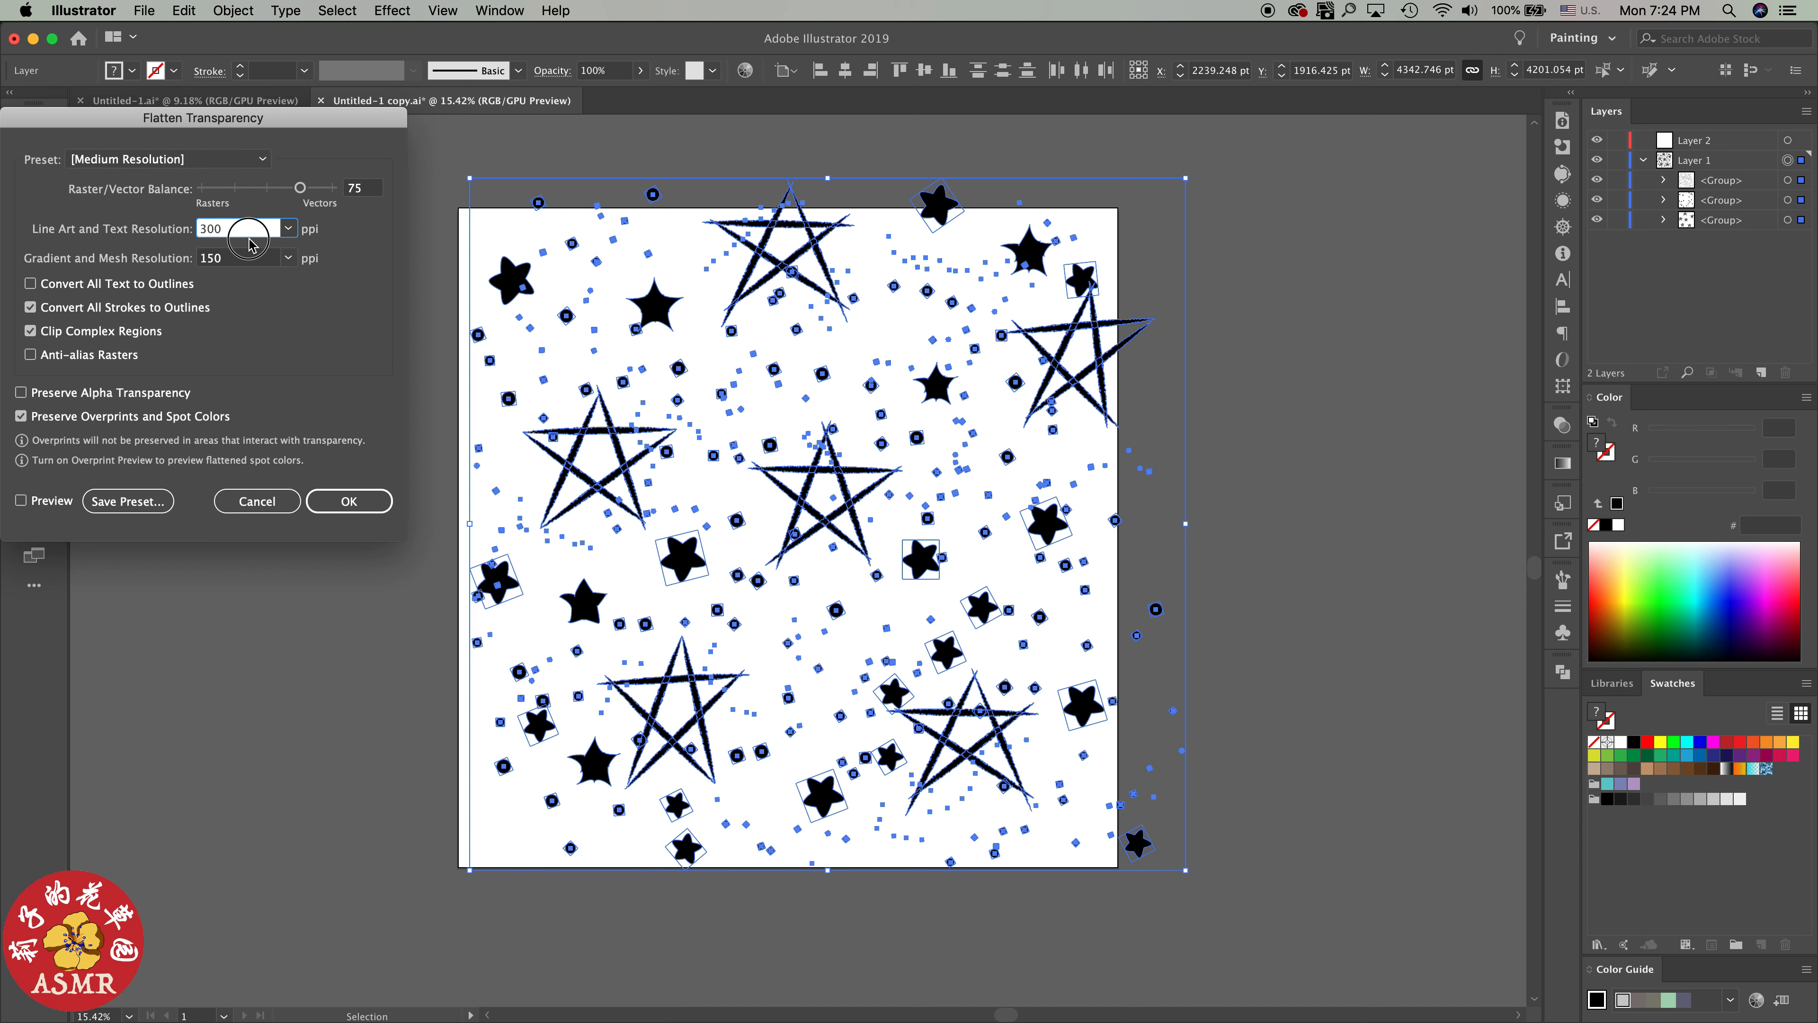
left_click(288, 228)
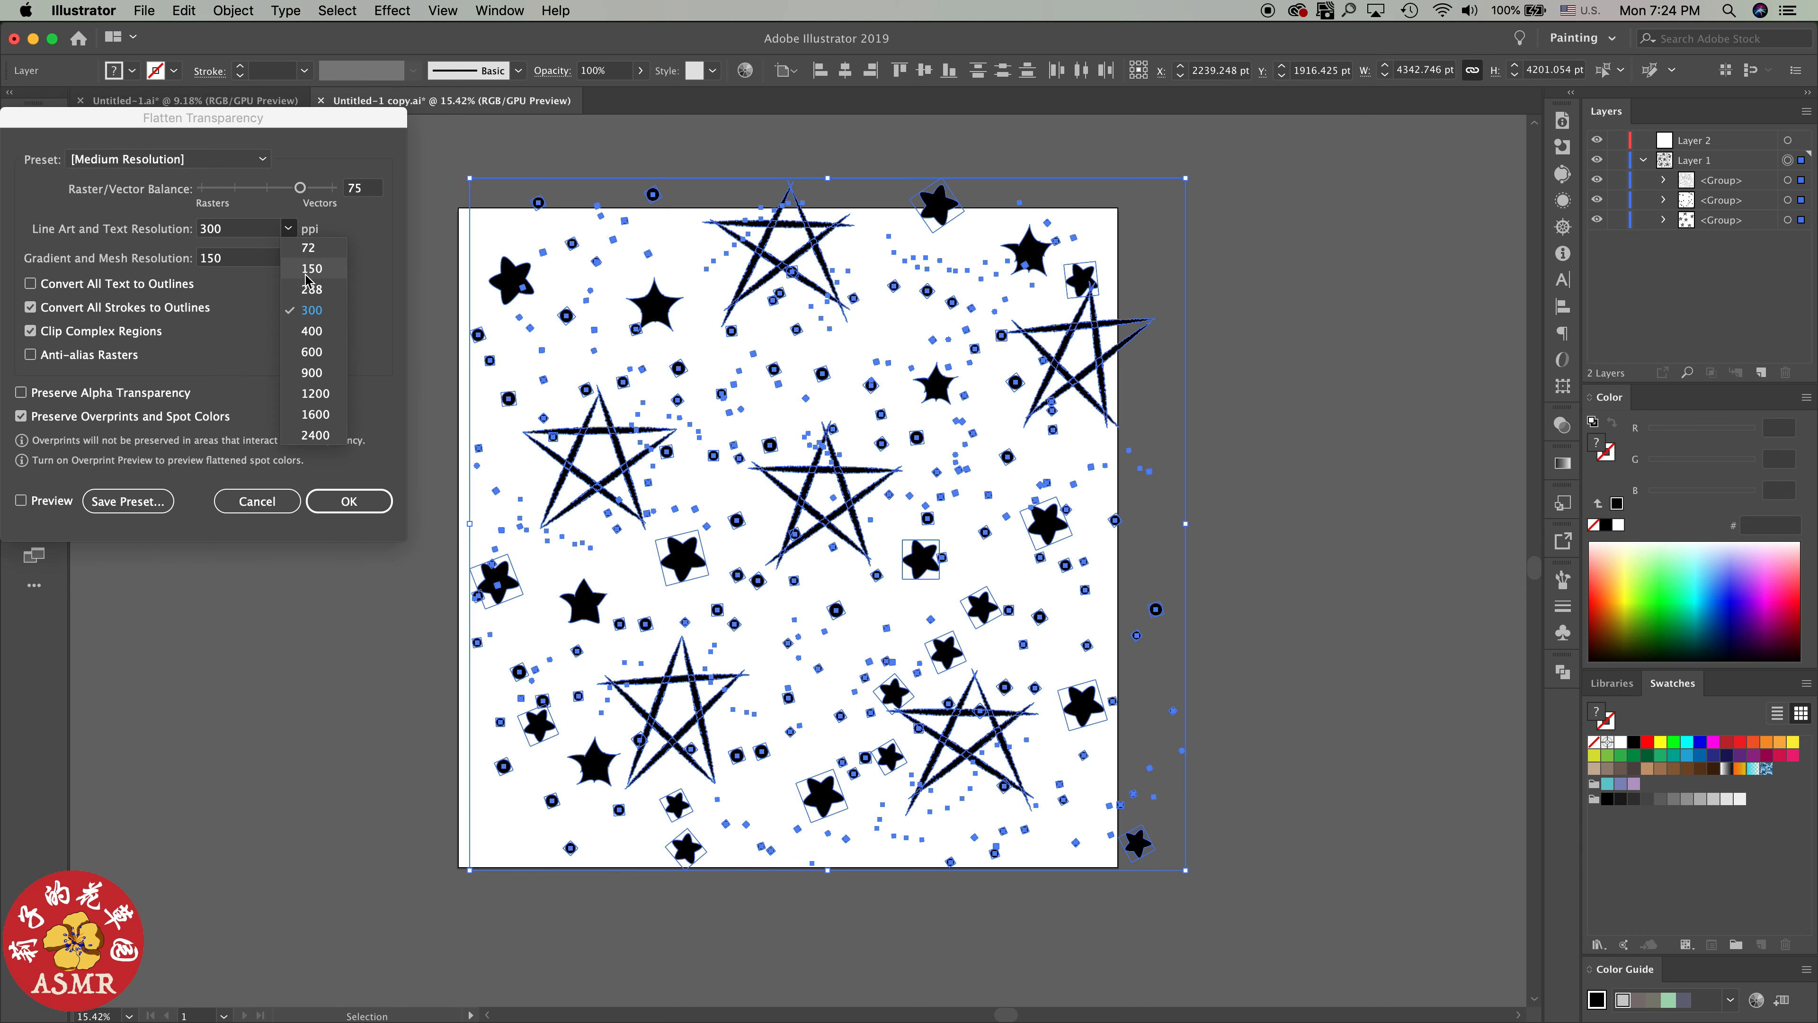
left_click(309, 247)
left_click(343, 505)
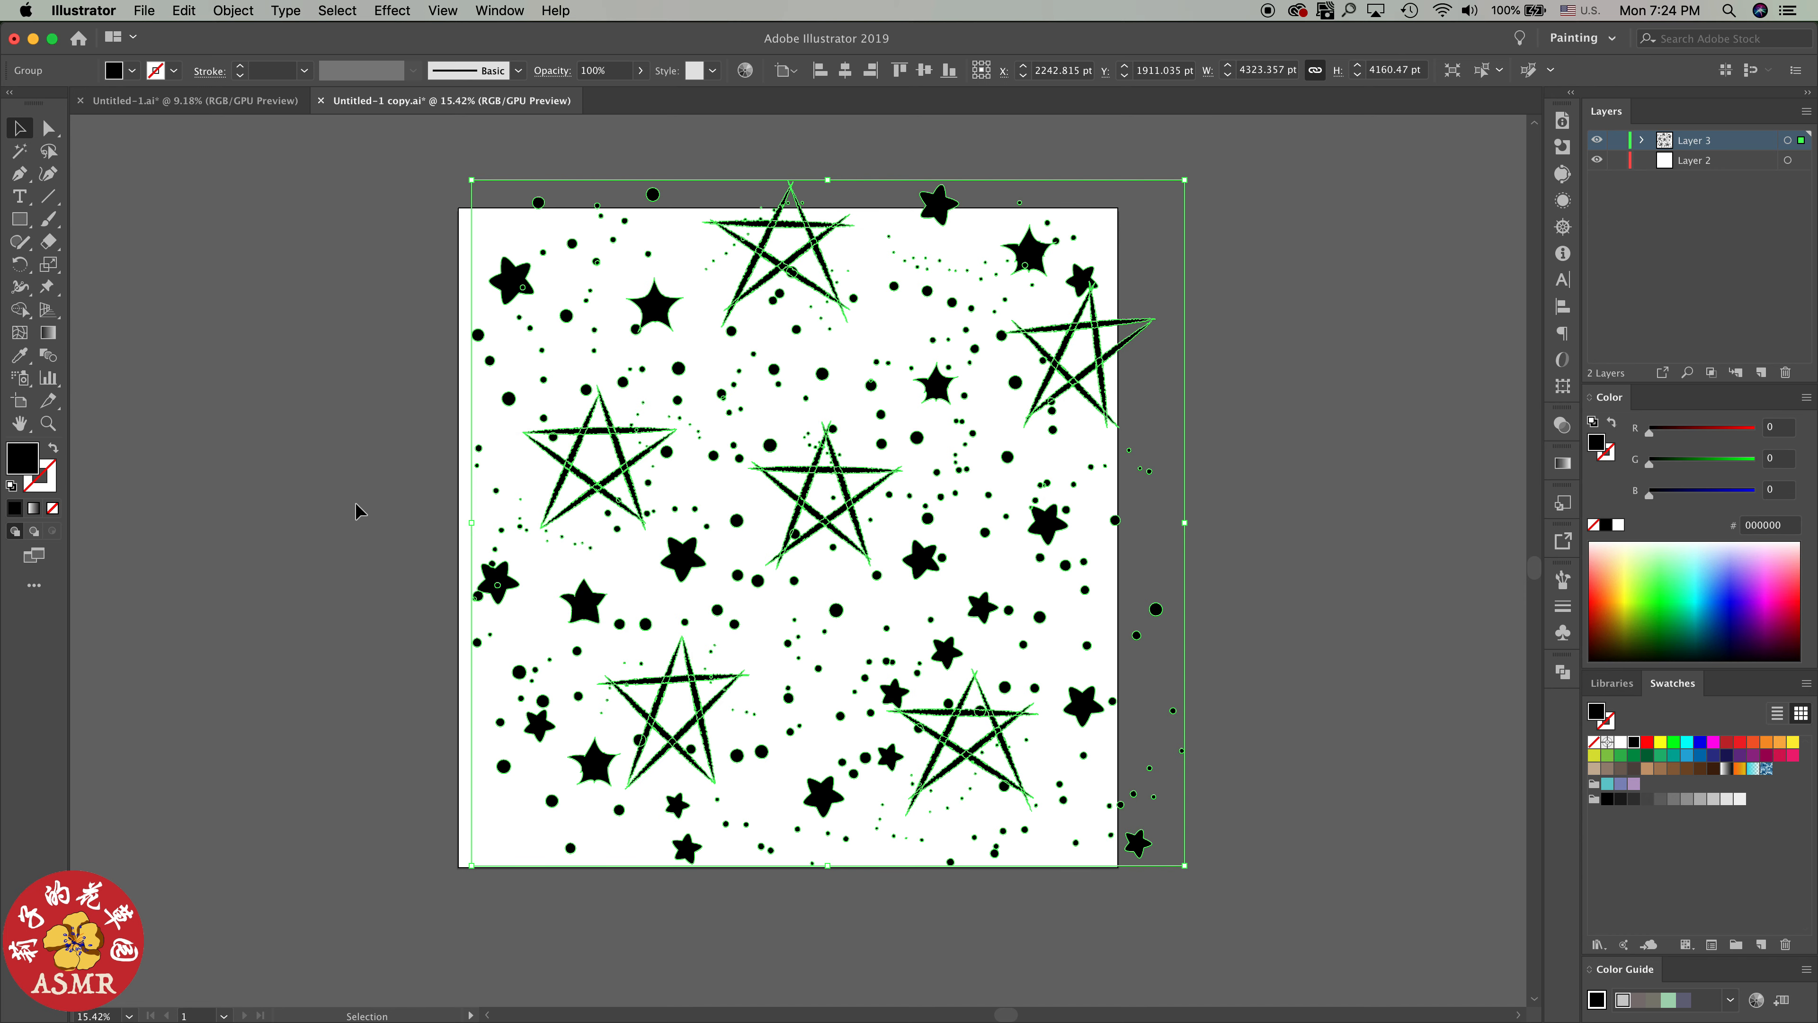
left_click(351, 507)
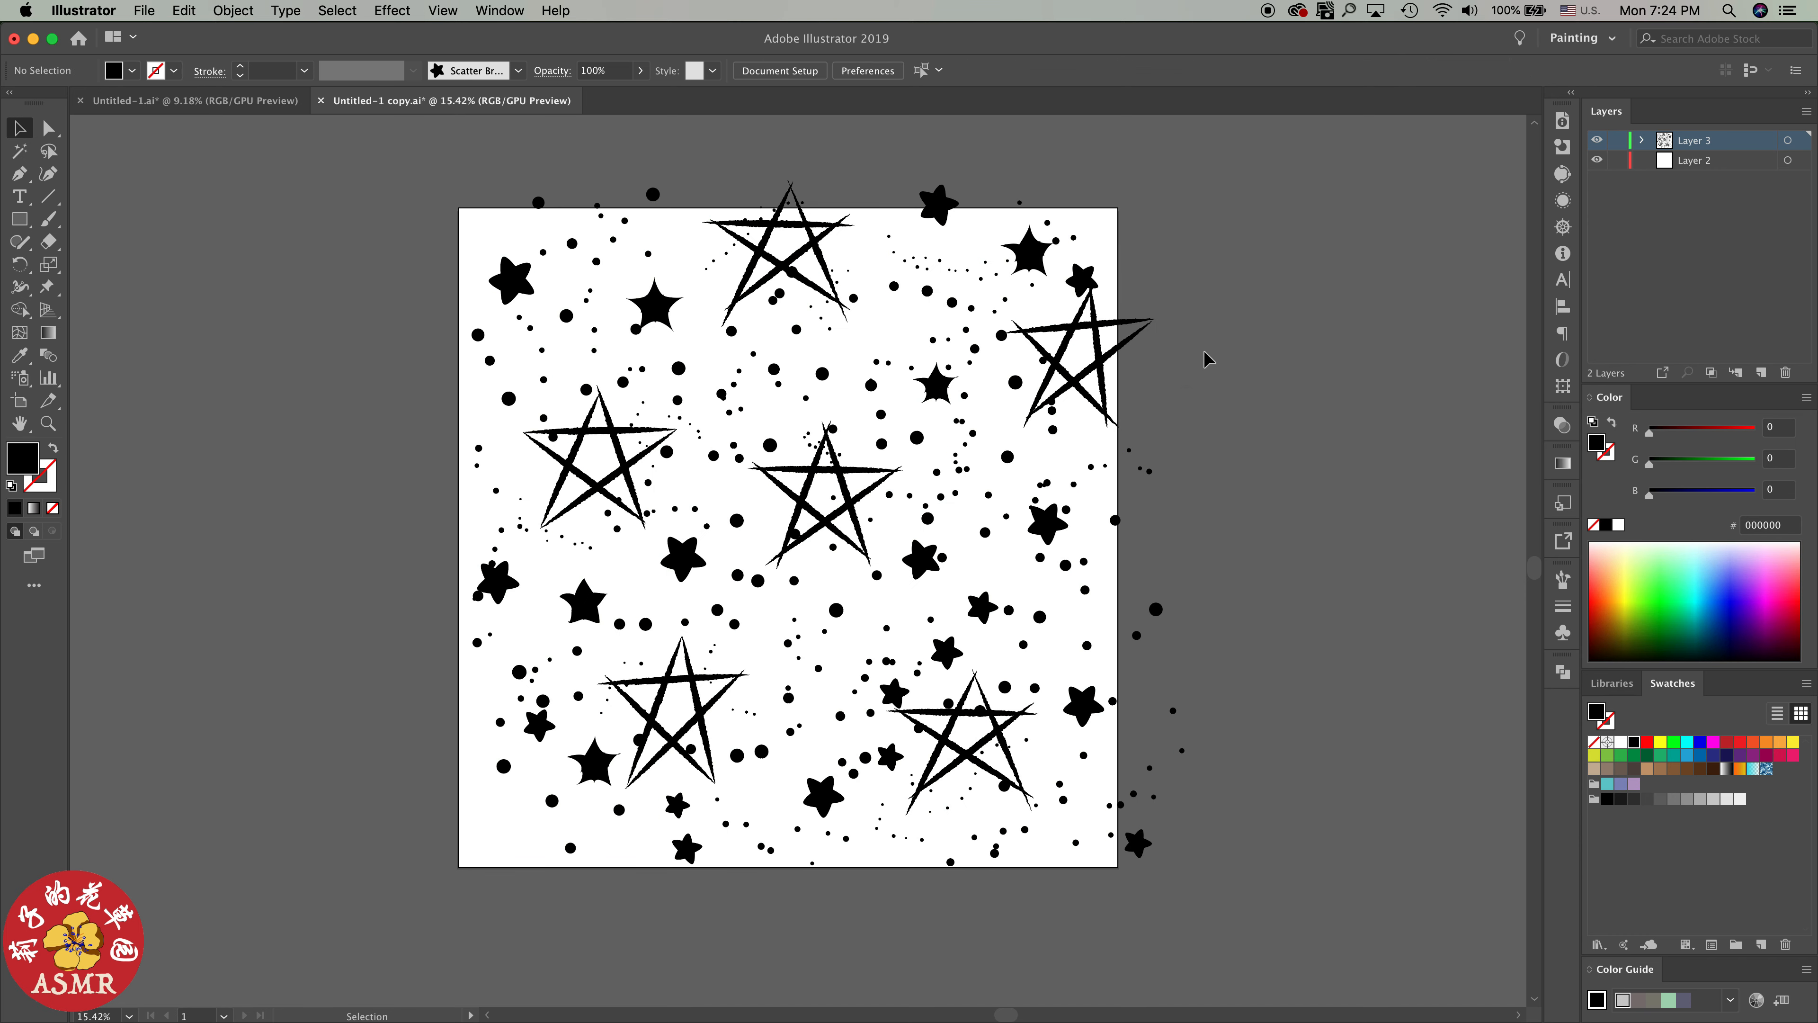
Select Layer 2, and expand Layer 3 and its group to examine the flattened shapes before collapsing both again
left_click(1662, 168)
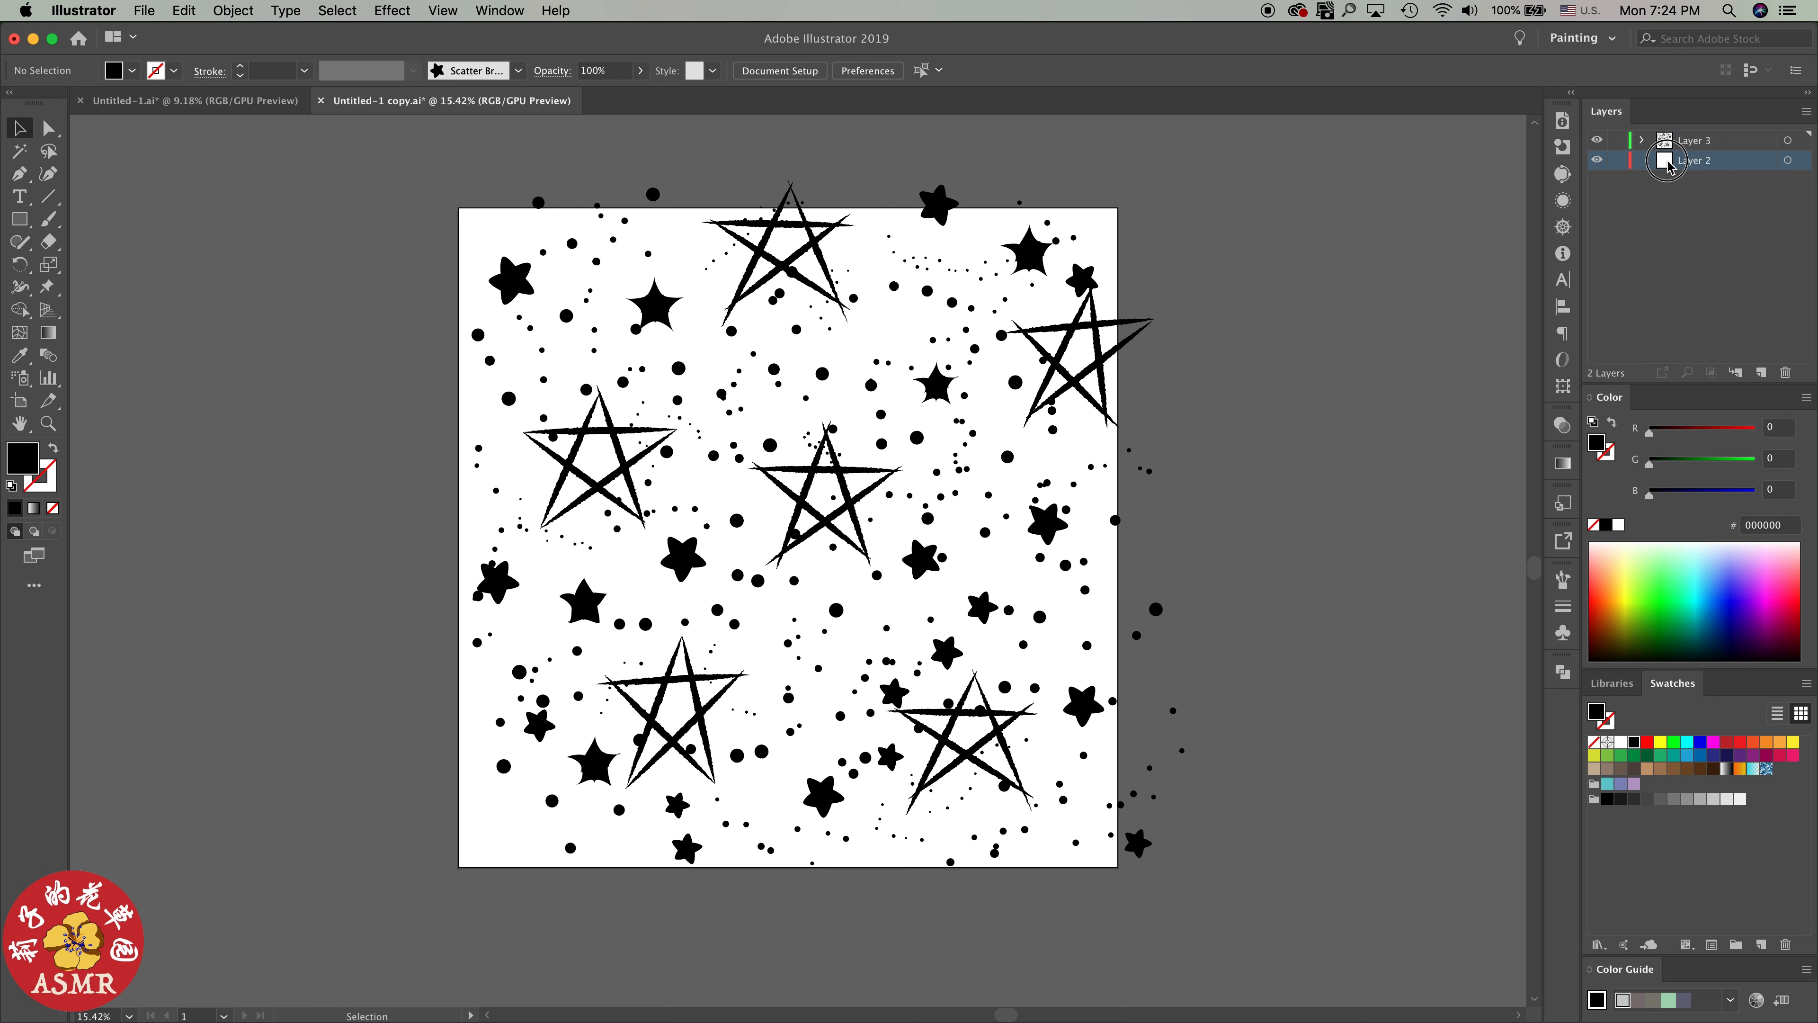
left_click(1641, 140)
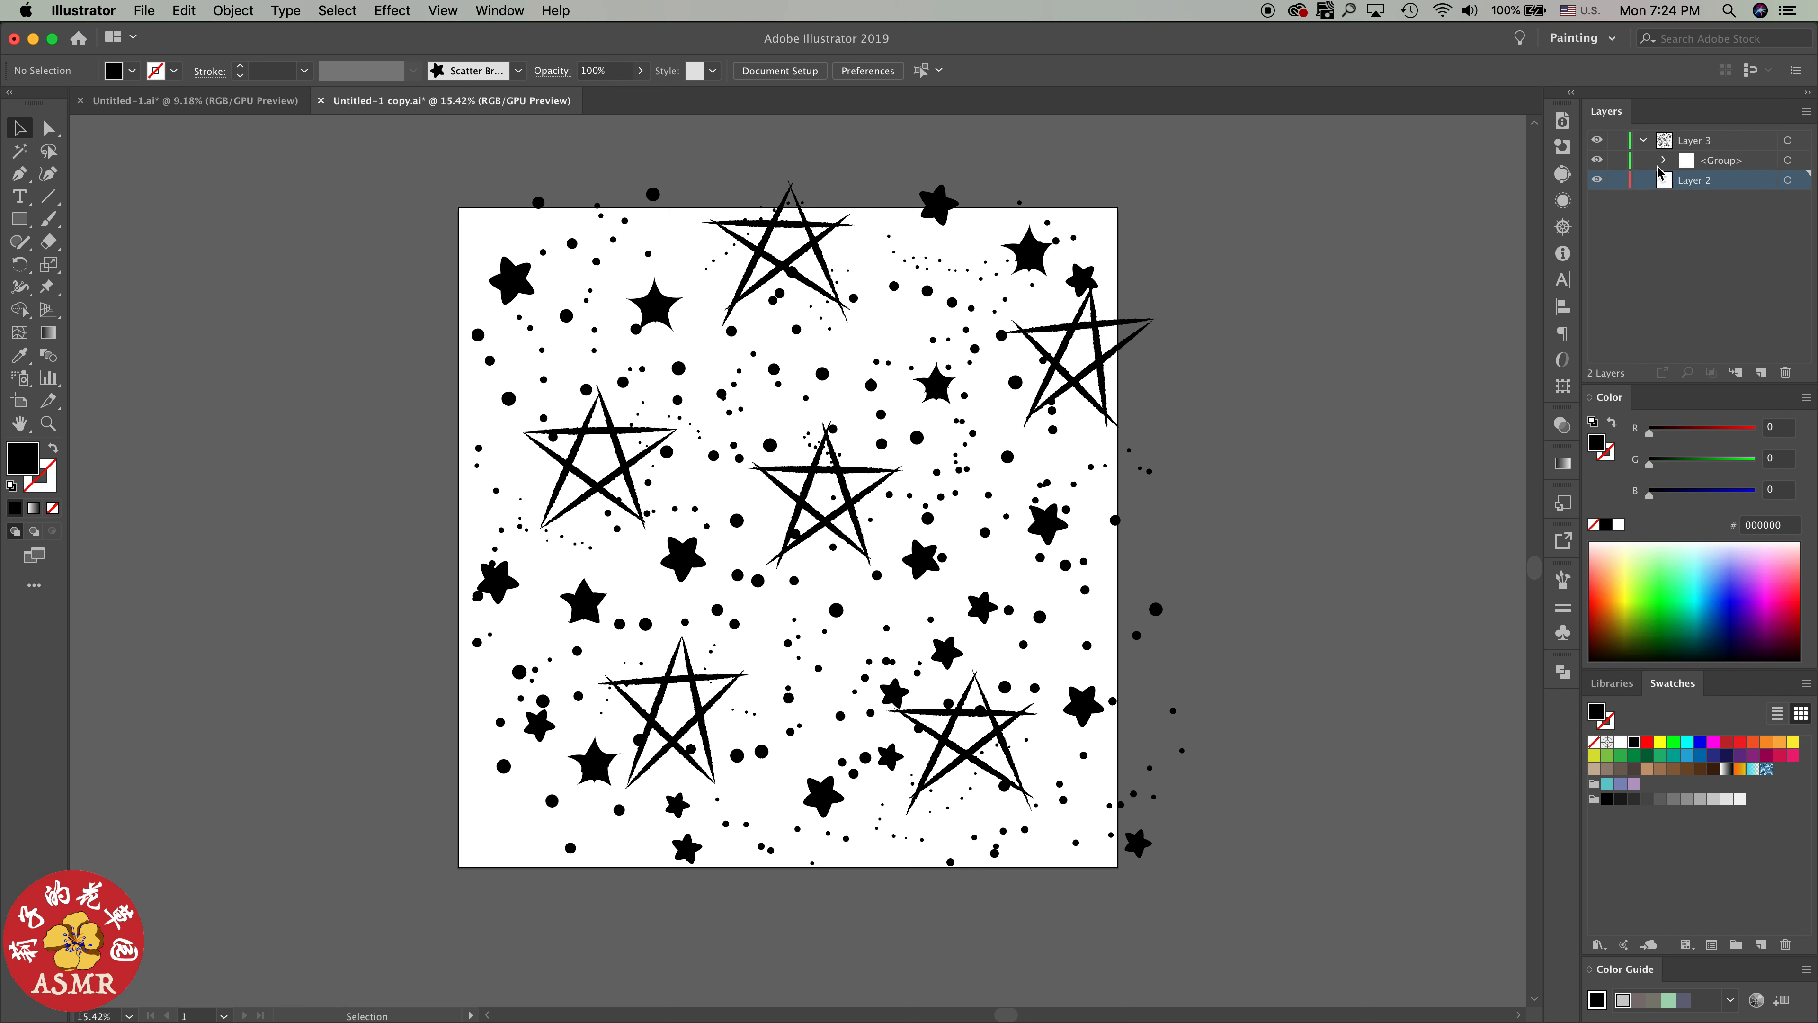
left_click(1663, 161)
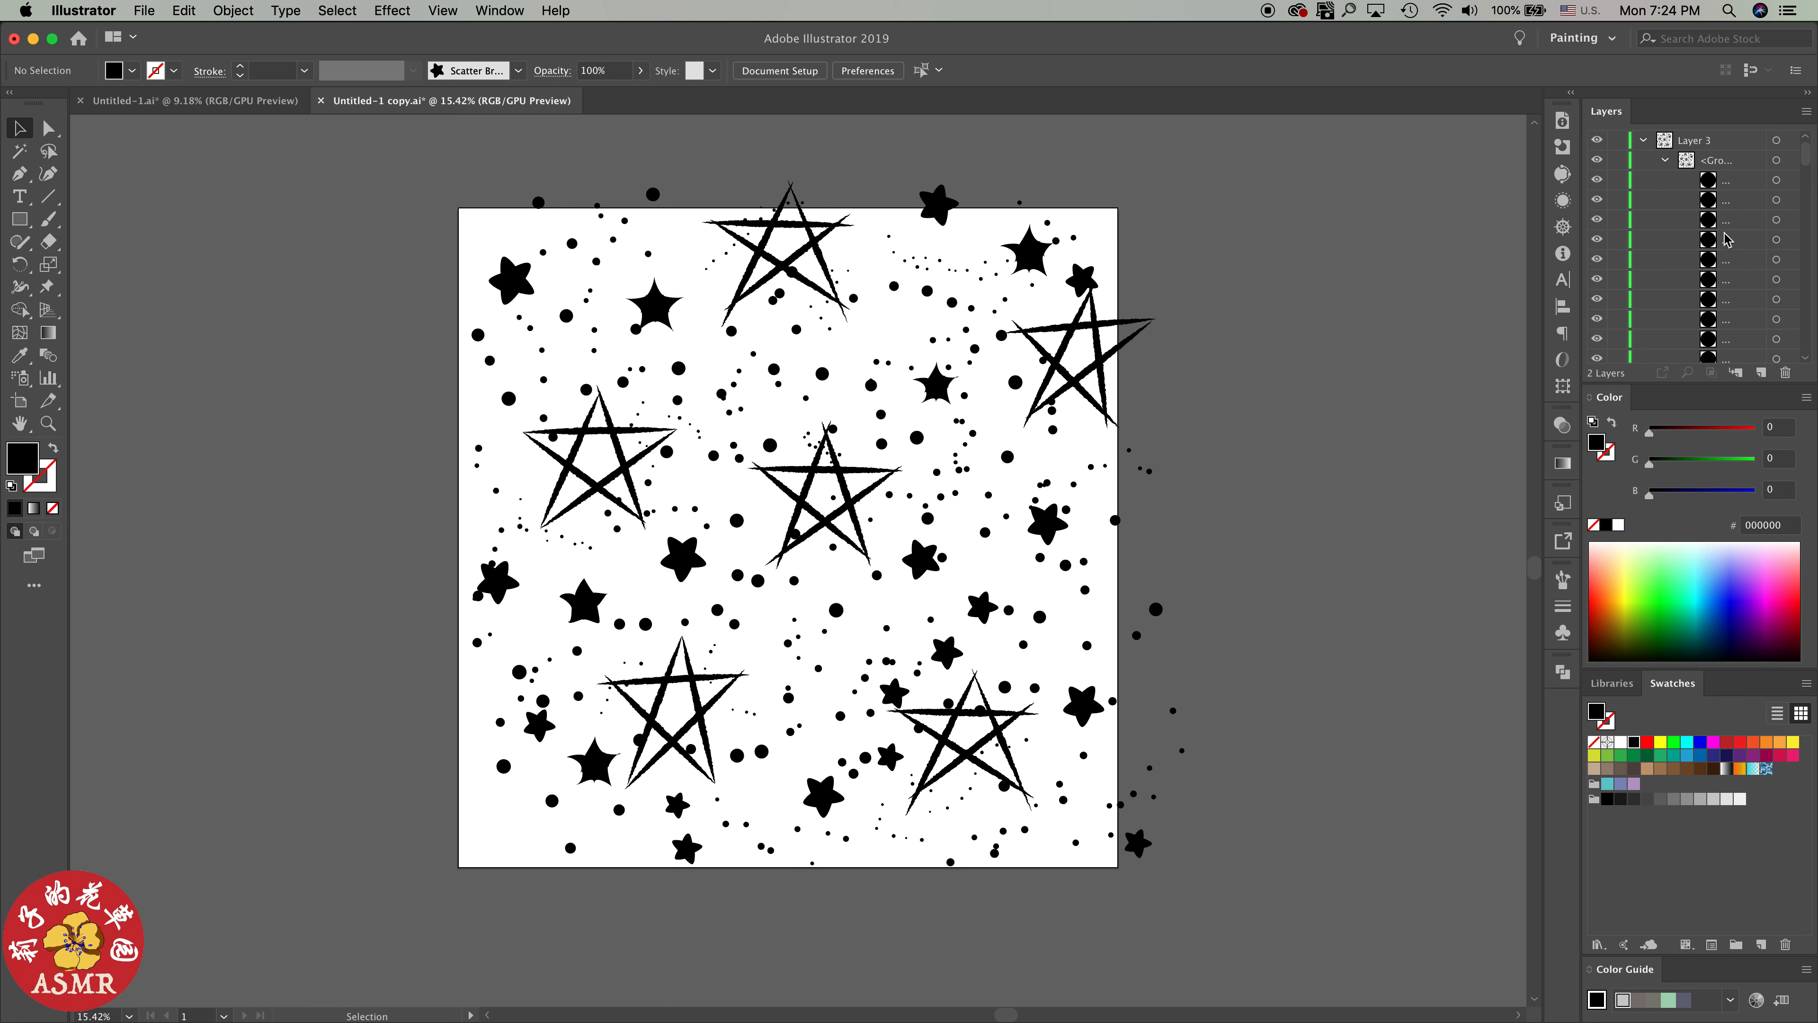
left_click(1666, 161)
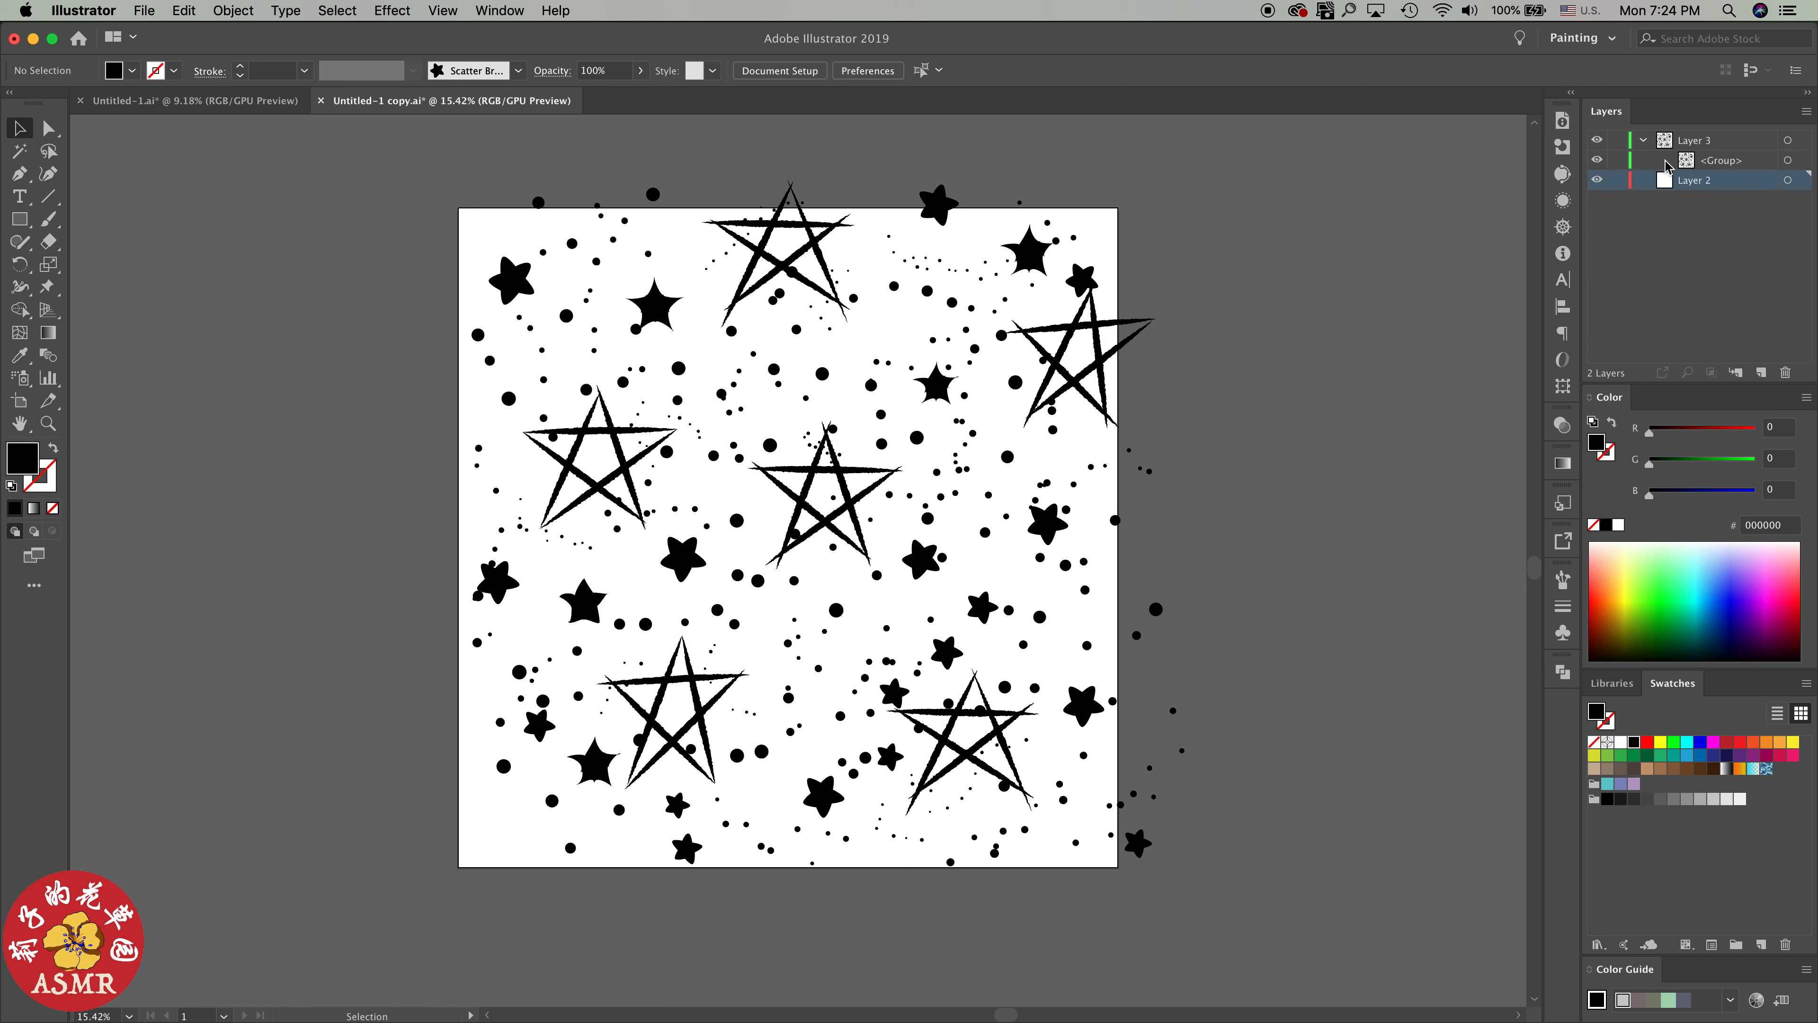
left_click(1644, 140)
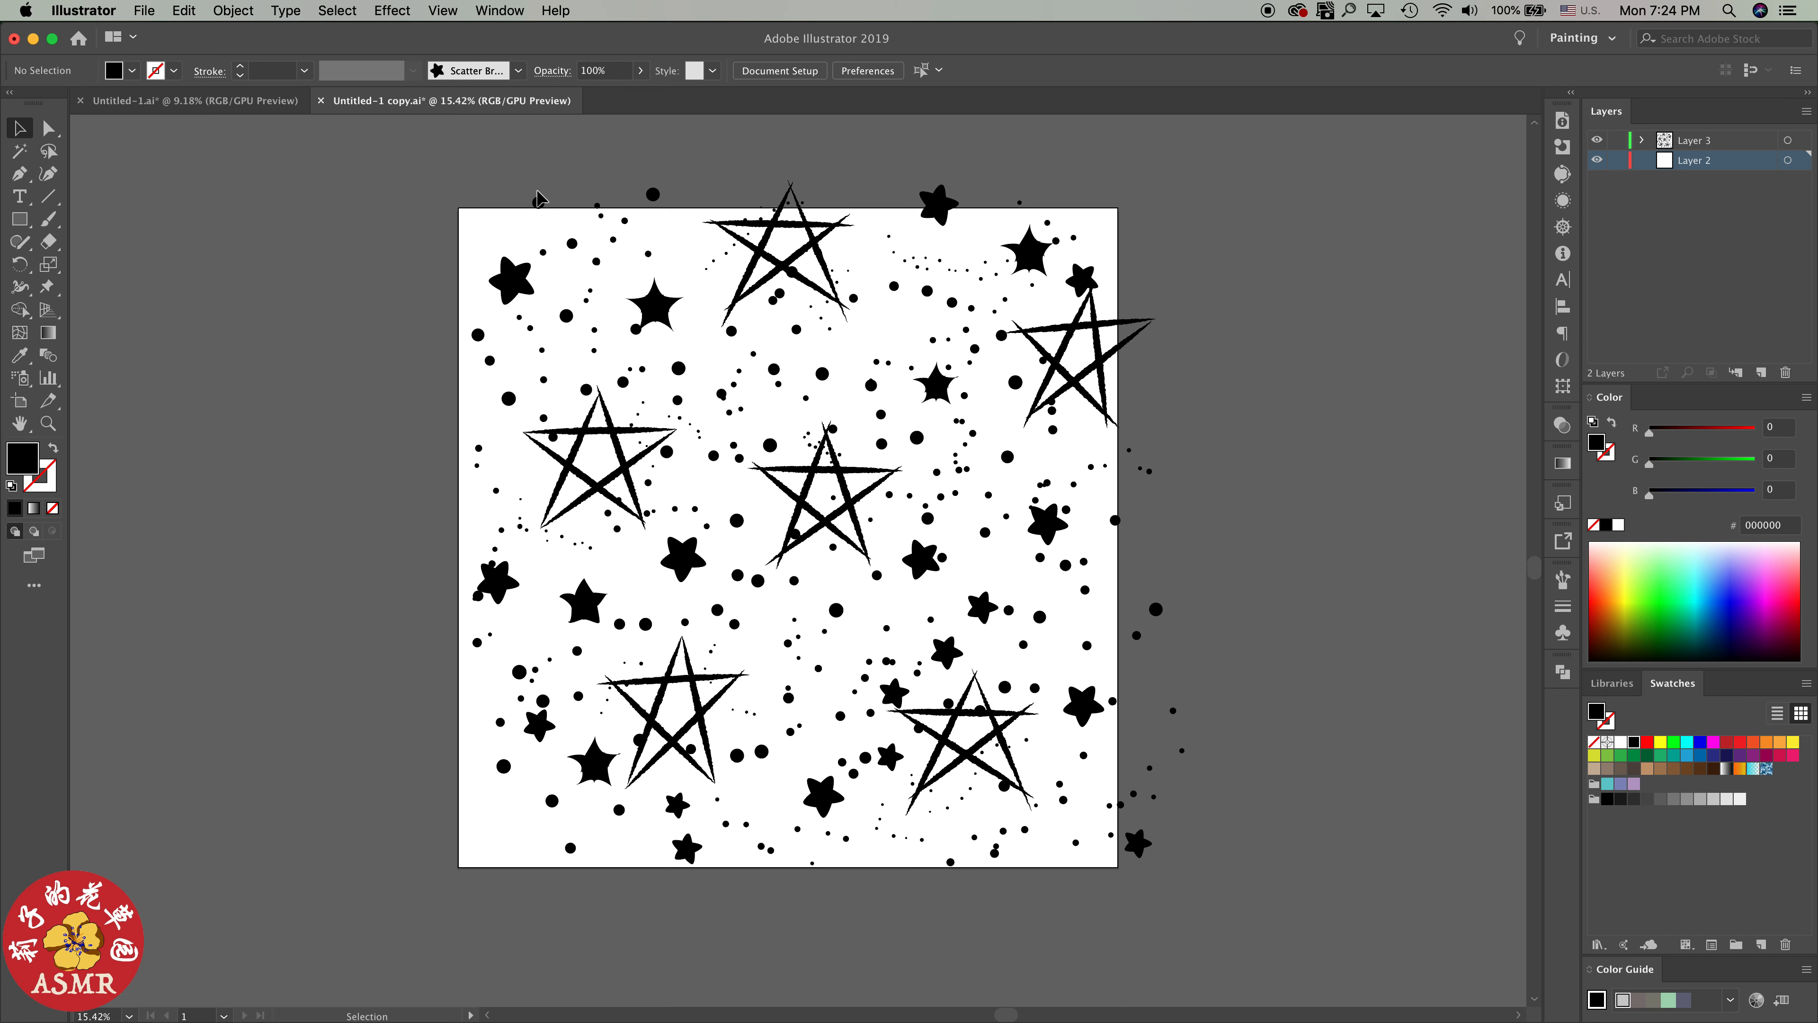
Expand Layer 3, ungroup all of its artwork into separate paths, and deselect it
left_click_drag(439, 178, 1166, 206)
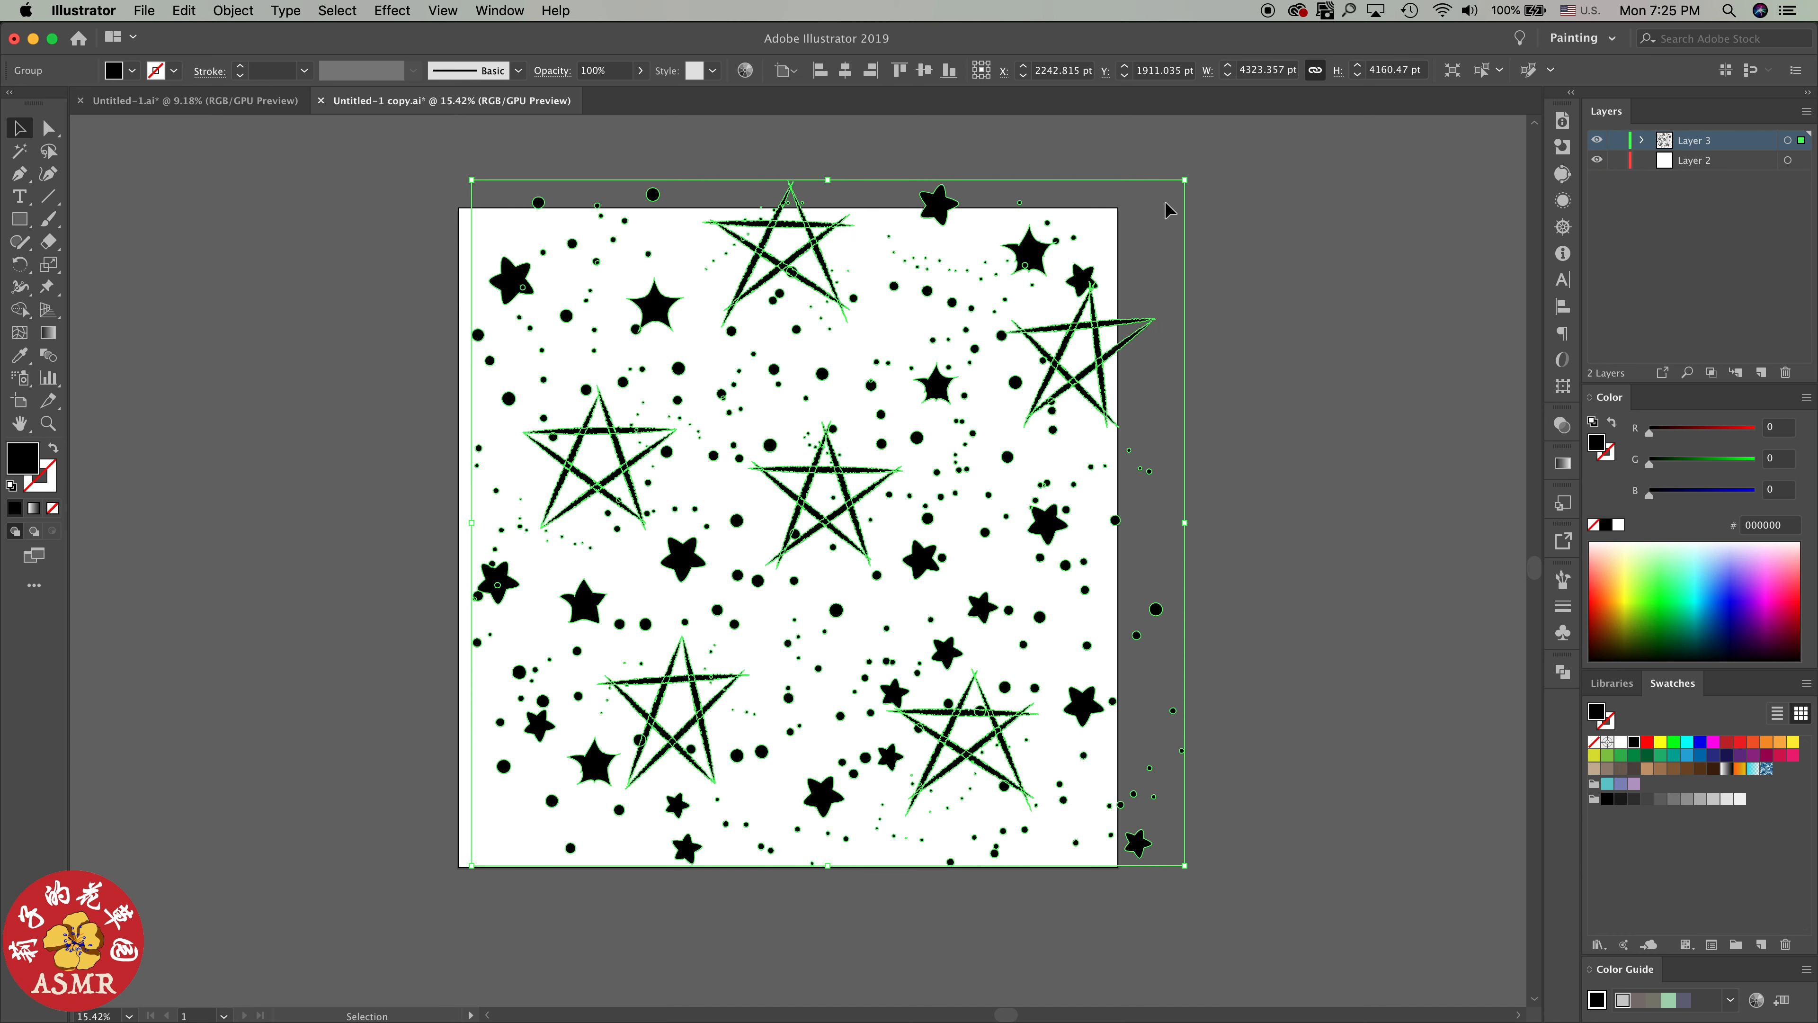
left_click(1256, 232)
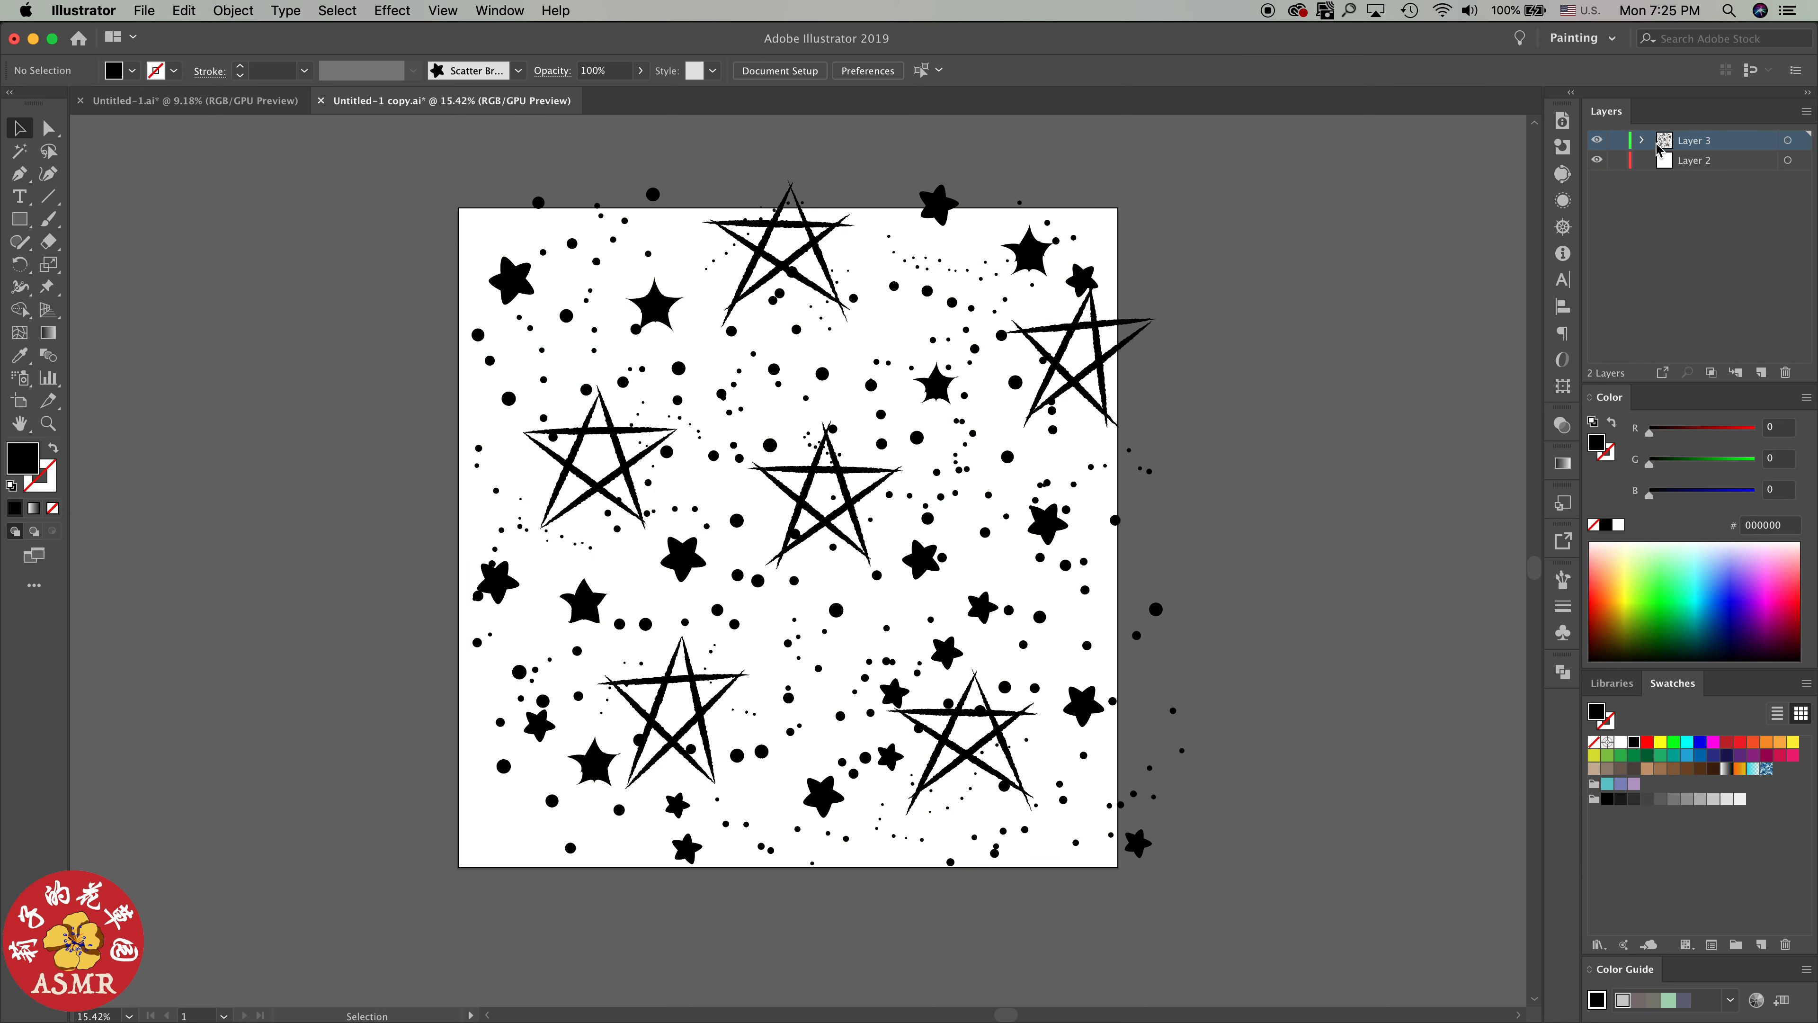
left_click(1642, 143)
left_click(1787, 141)
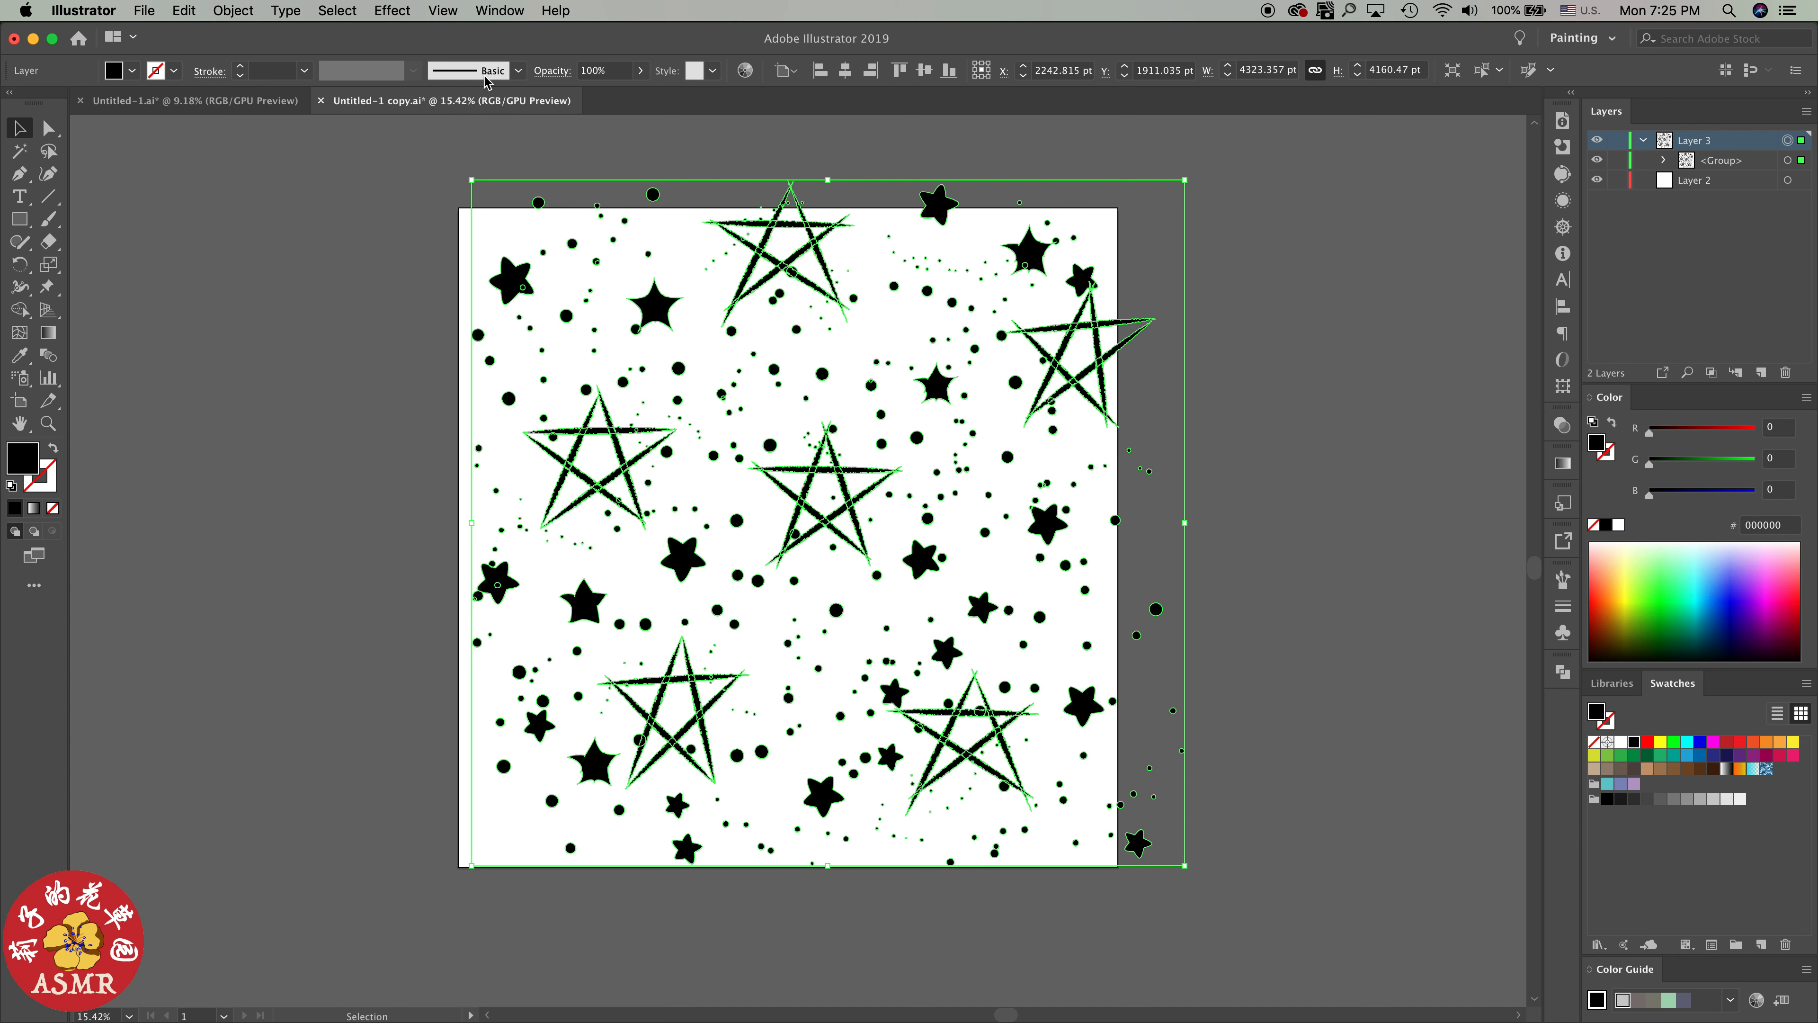
left_click(233, 10)
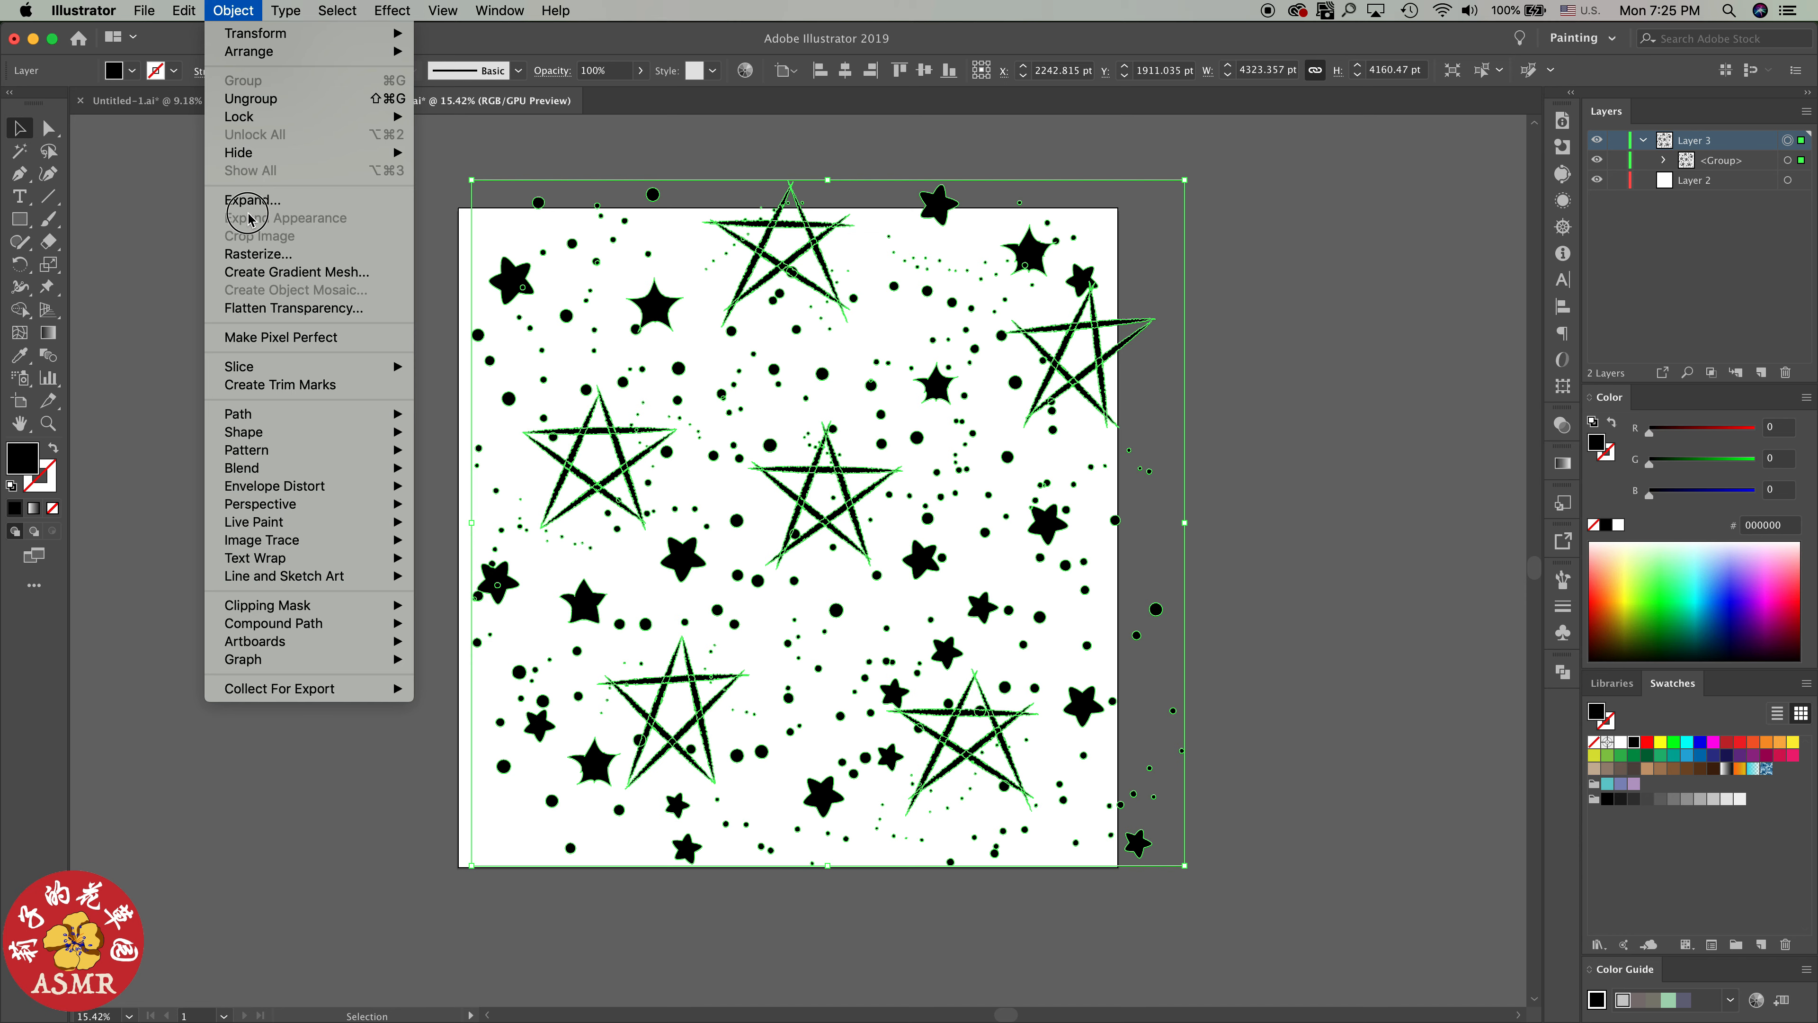
left_click(252, 98)
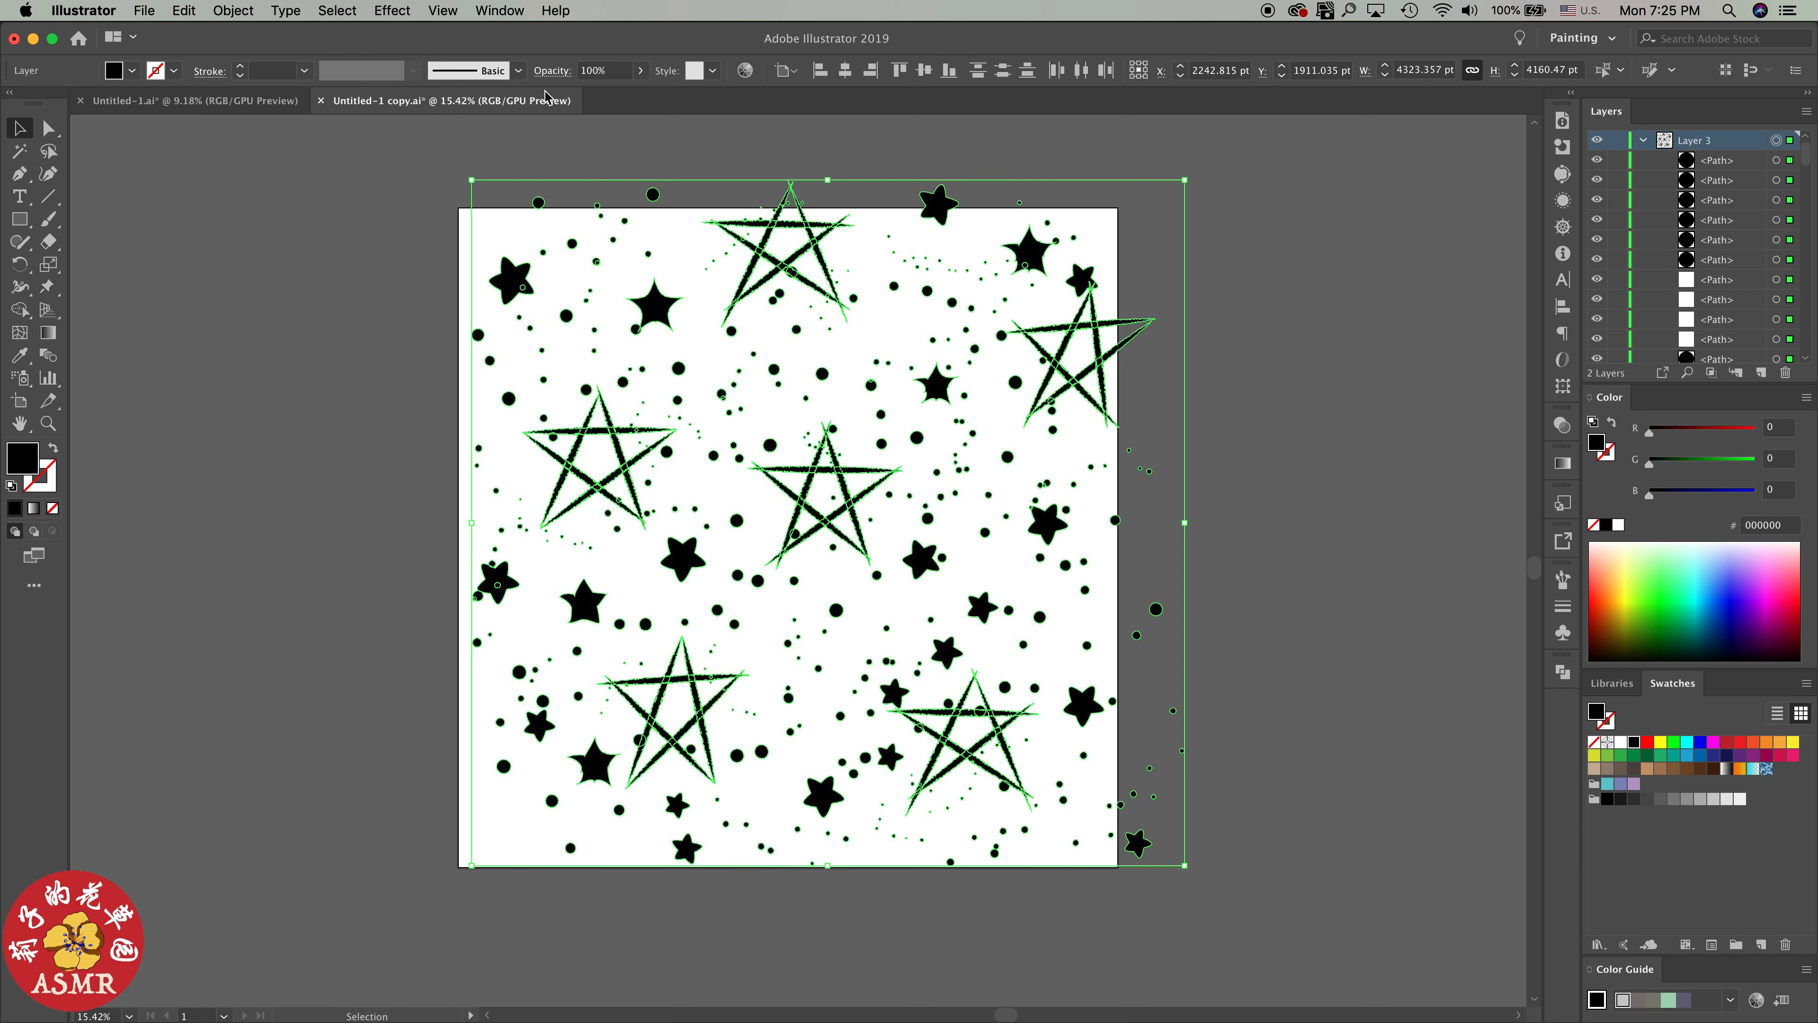
left_click(1258, 306)
Copy the shapes crossing the artboard's upper edge straight down with a Move of 0 pt horizontal and 4000 pt vertical
left_click_drag(460, 166, 1097, 213)
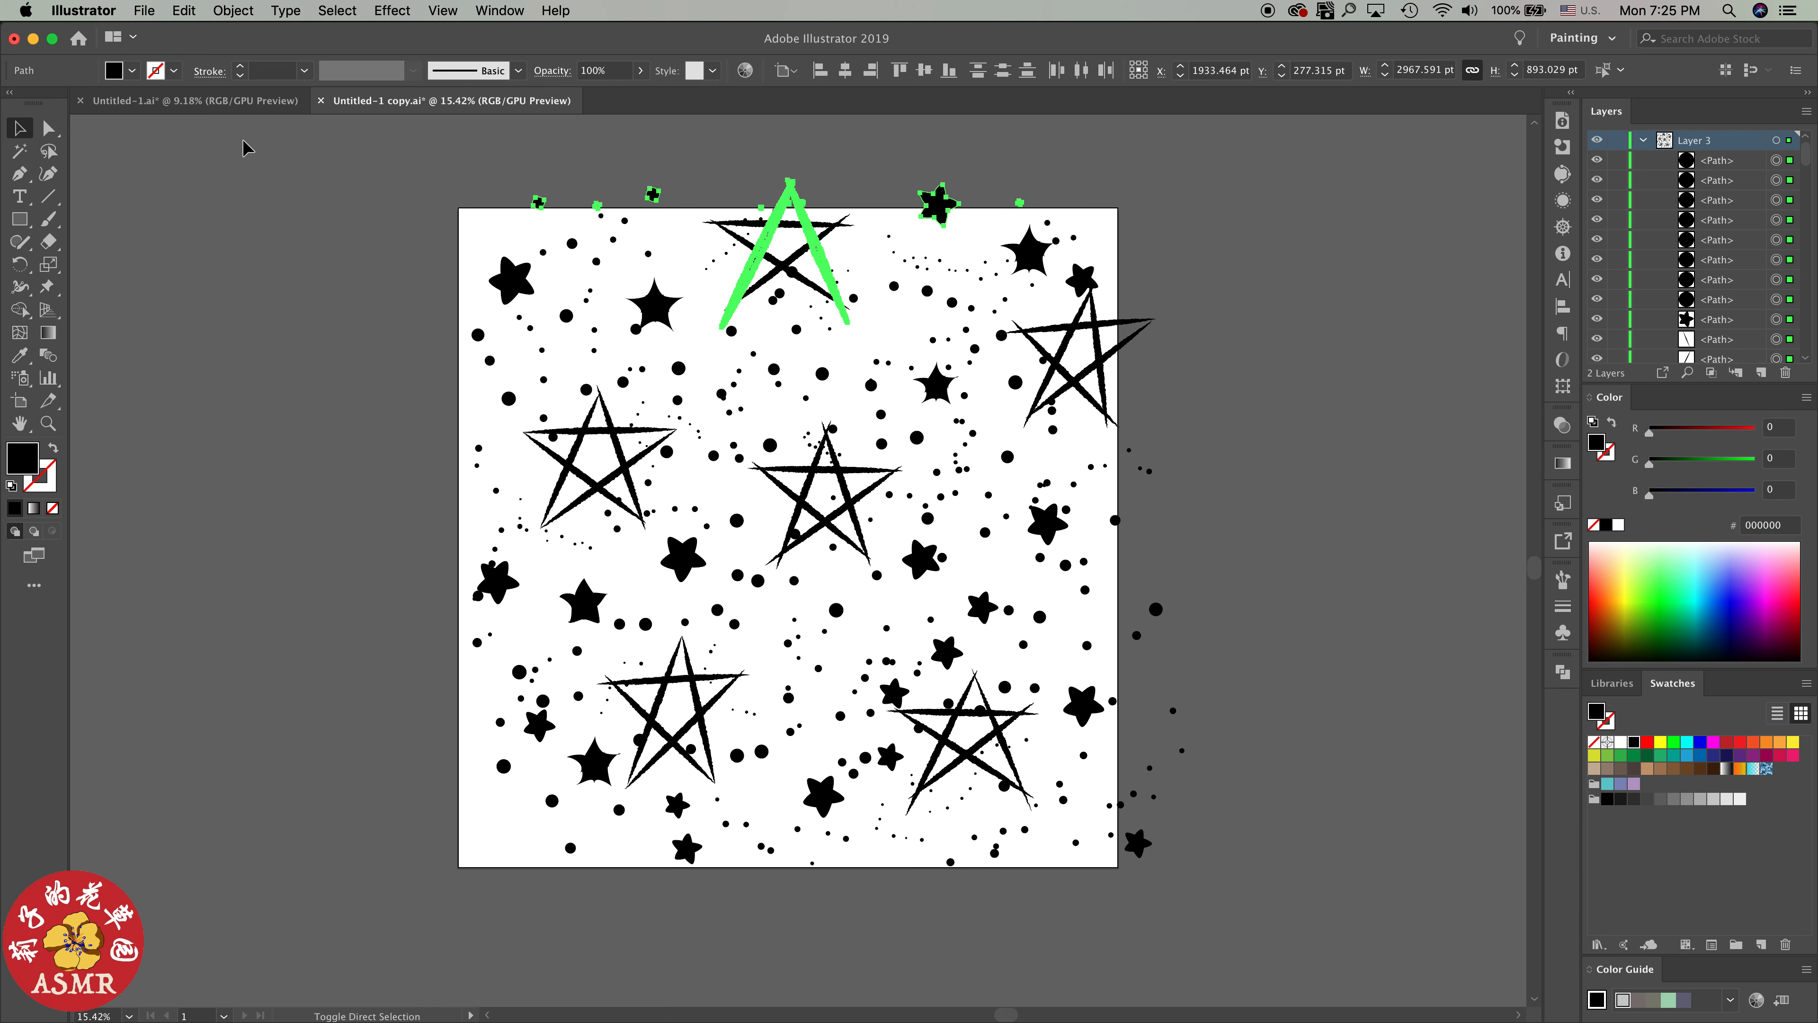
key("Return")
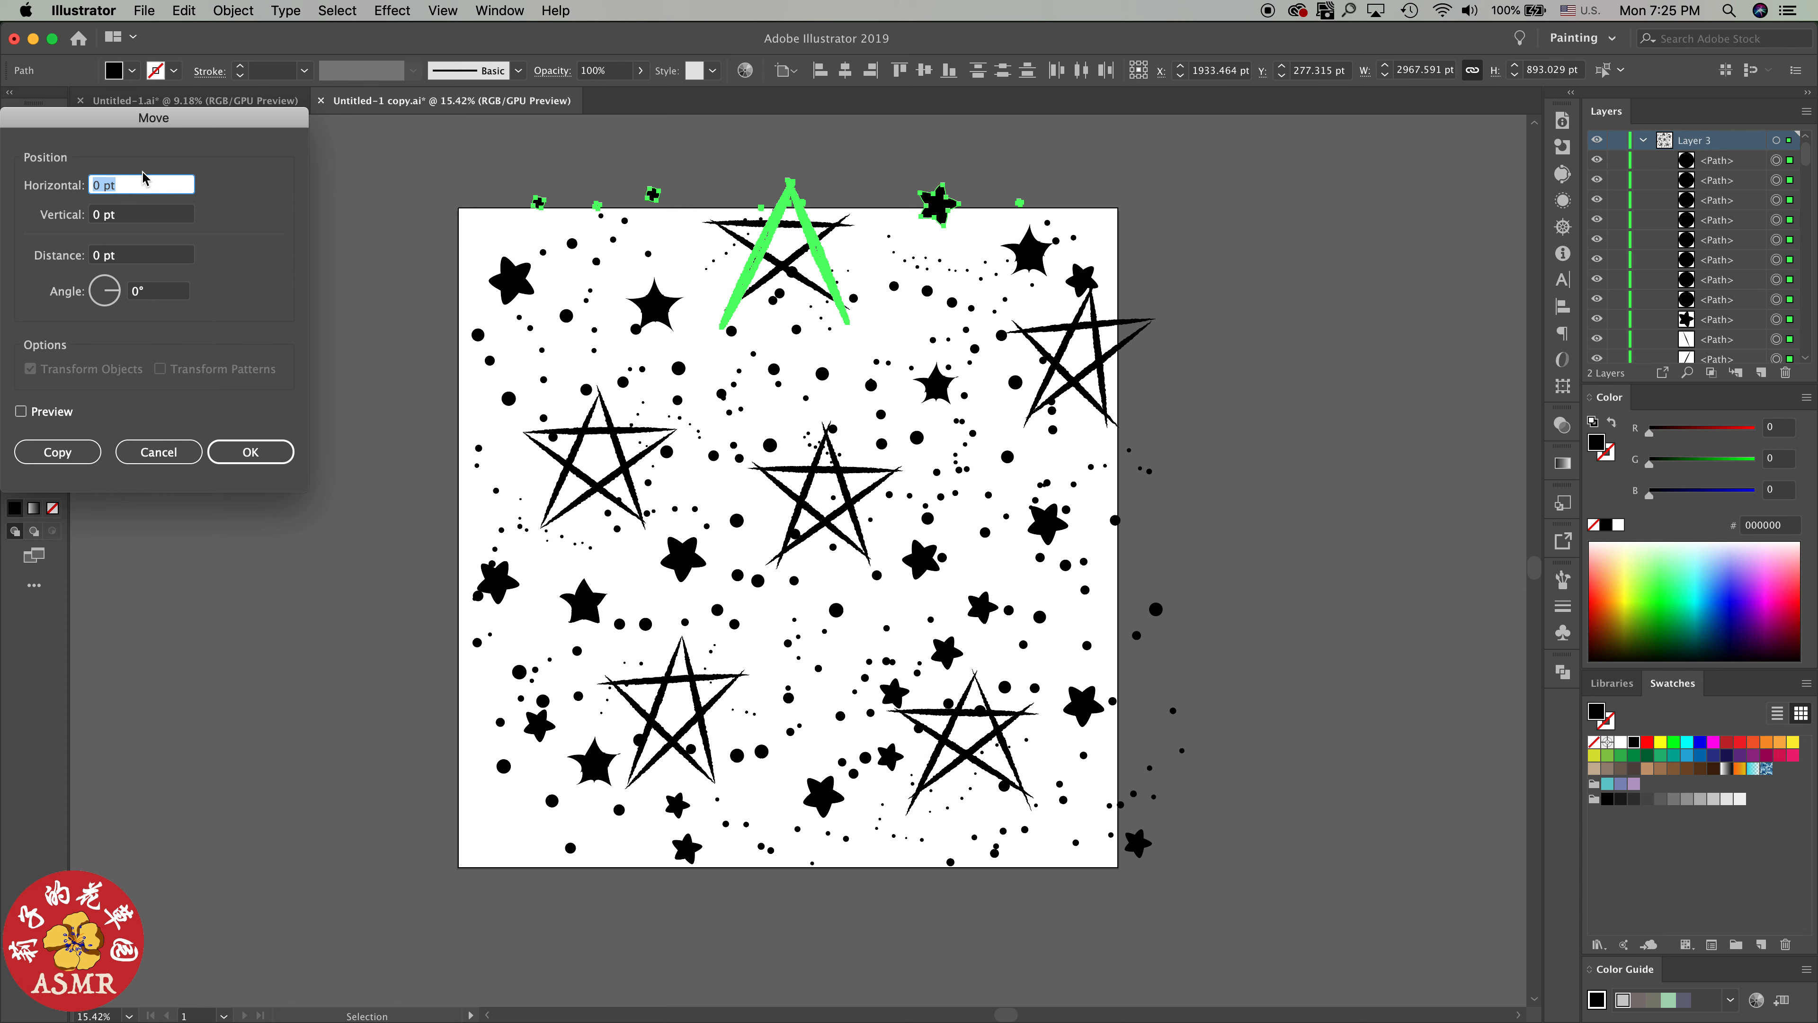
type("0")
key("Tab")
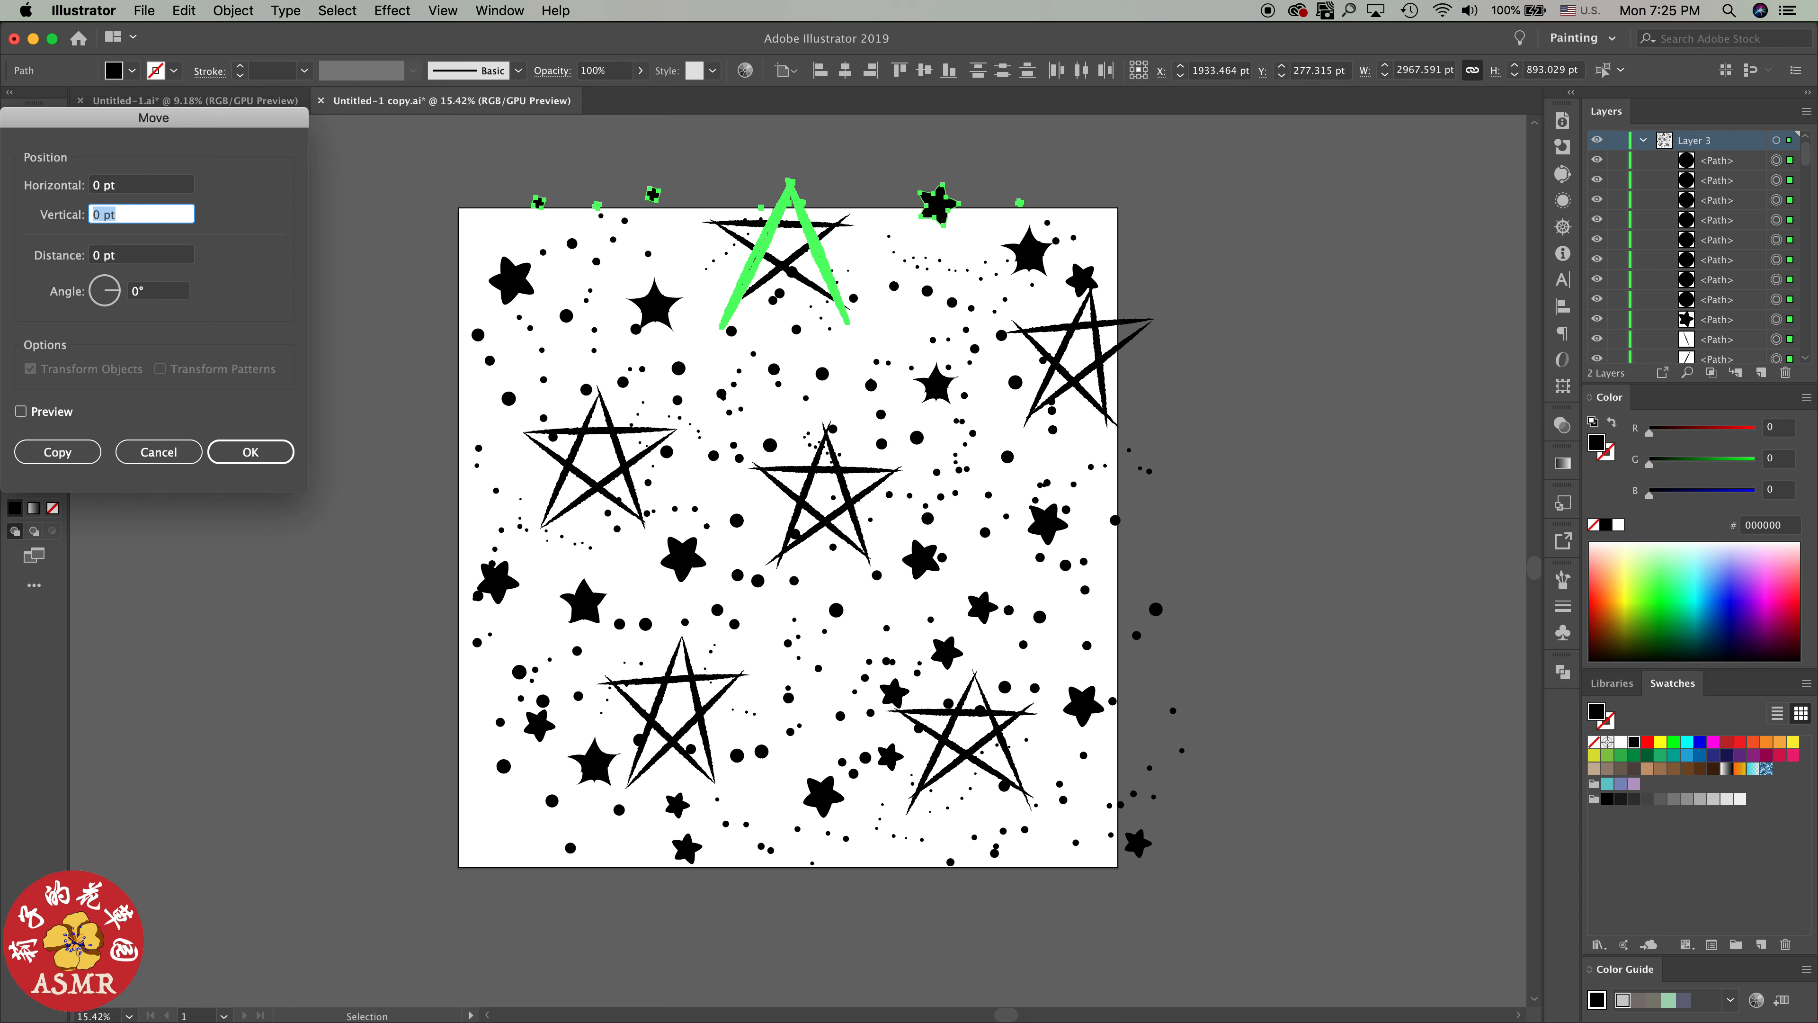
type("4")
type("000")
left_click(21, 411)
left_click(58, 452)
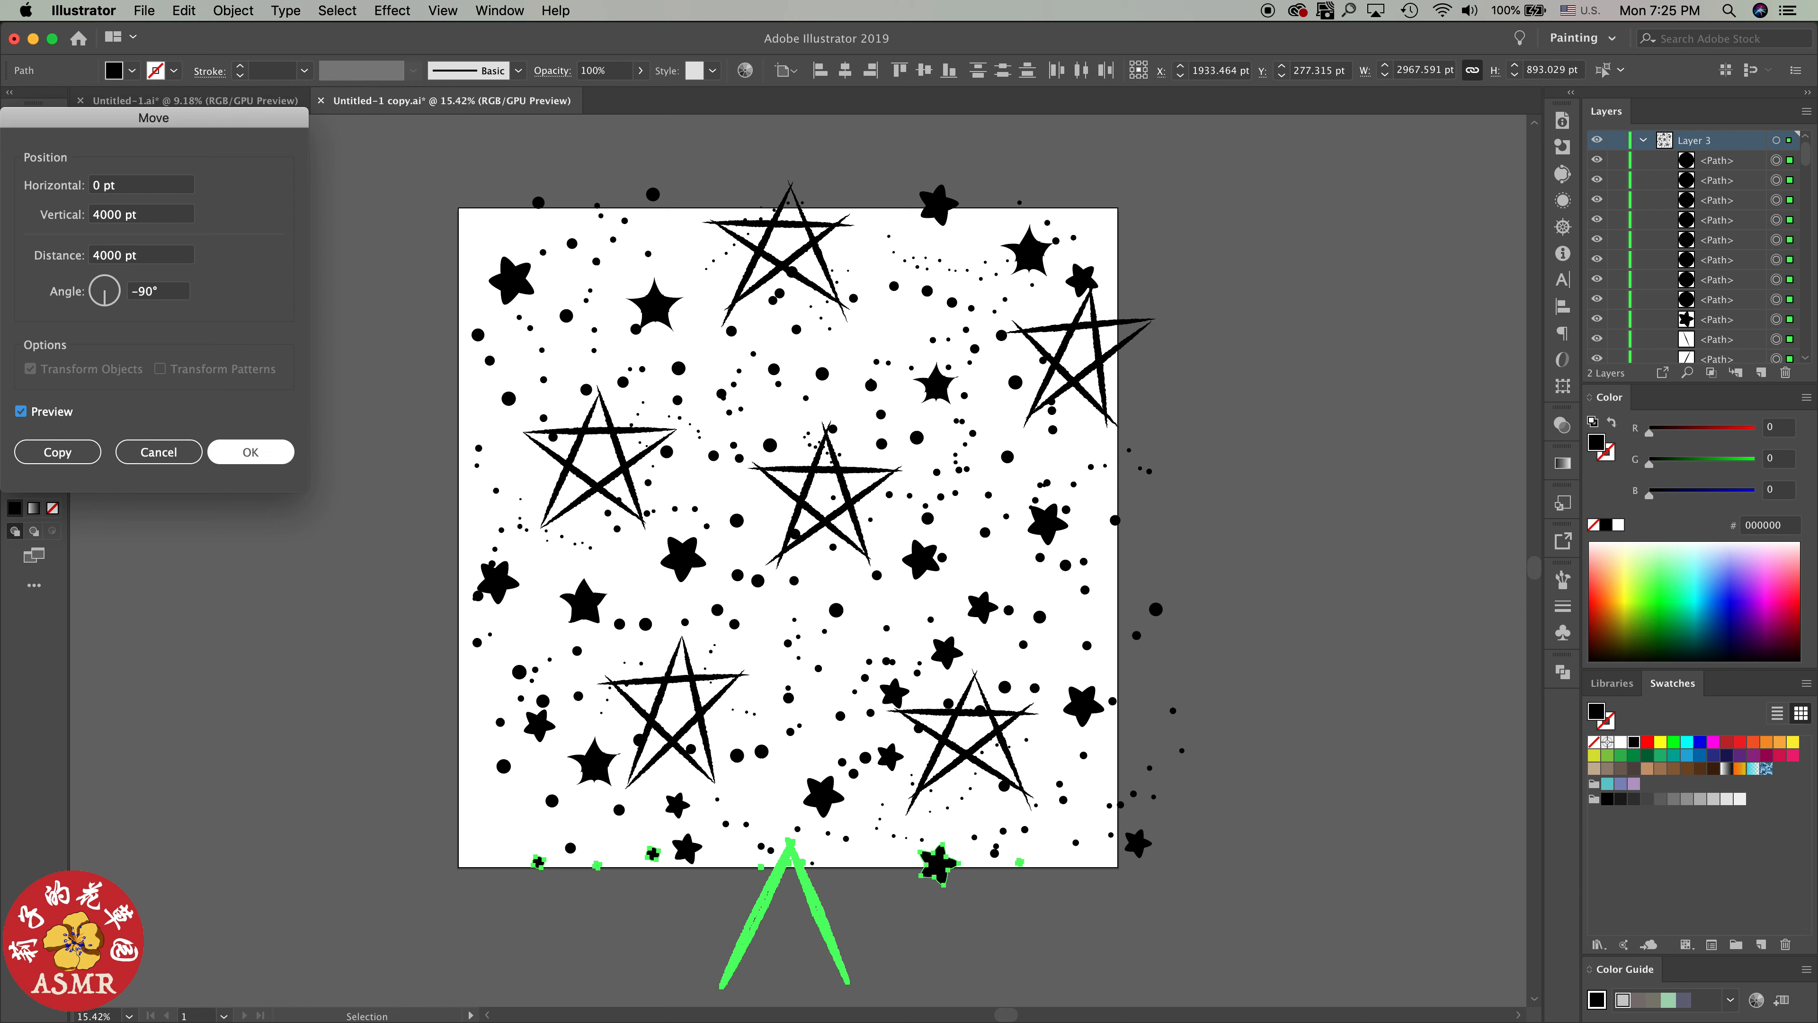
key("Return")
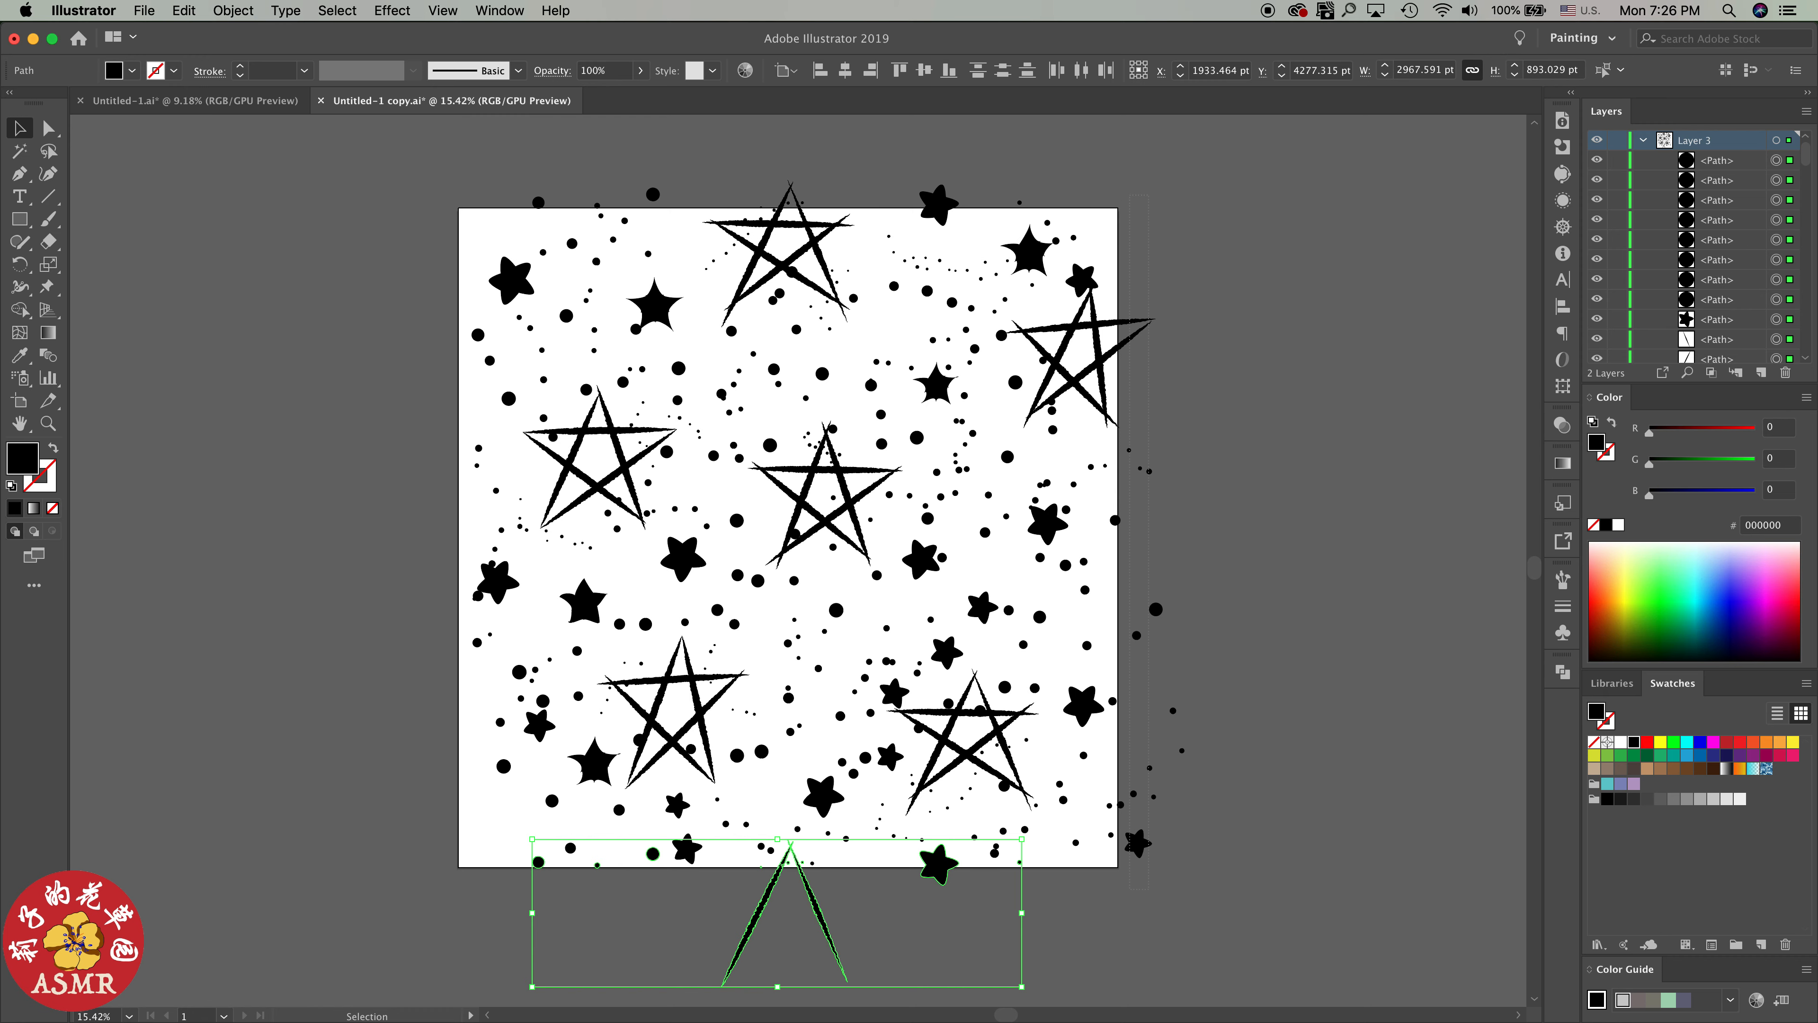
Copy the shapes crossing the artboard's right edge with a Move of -4000 pt horizontal and 0 pt vertical at 180°, and deselect
left_click_drag(1148, 195, 1206, 902)
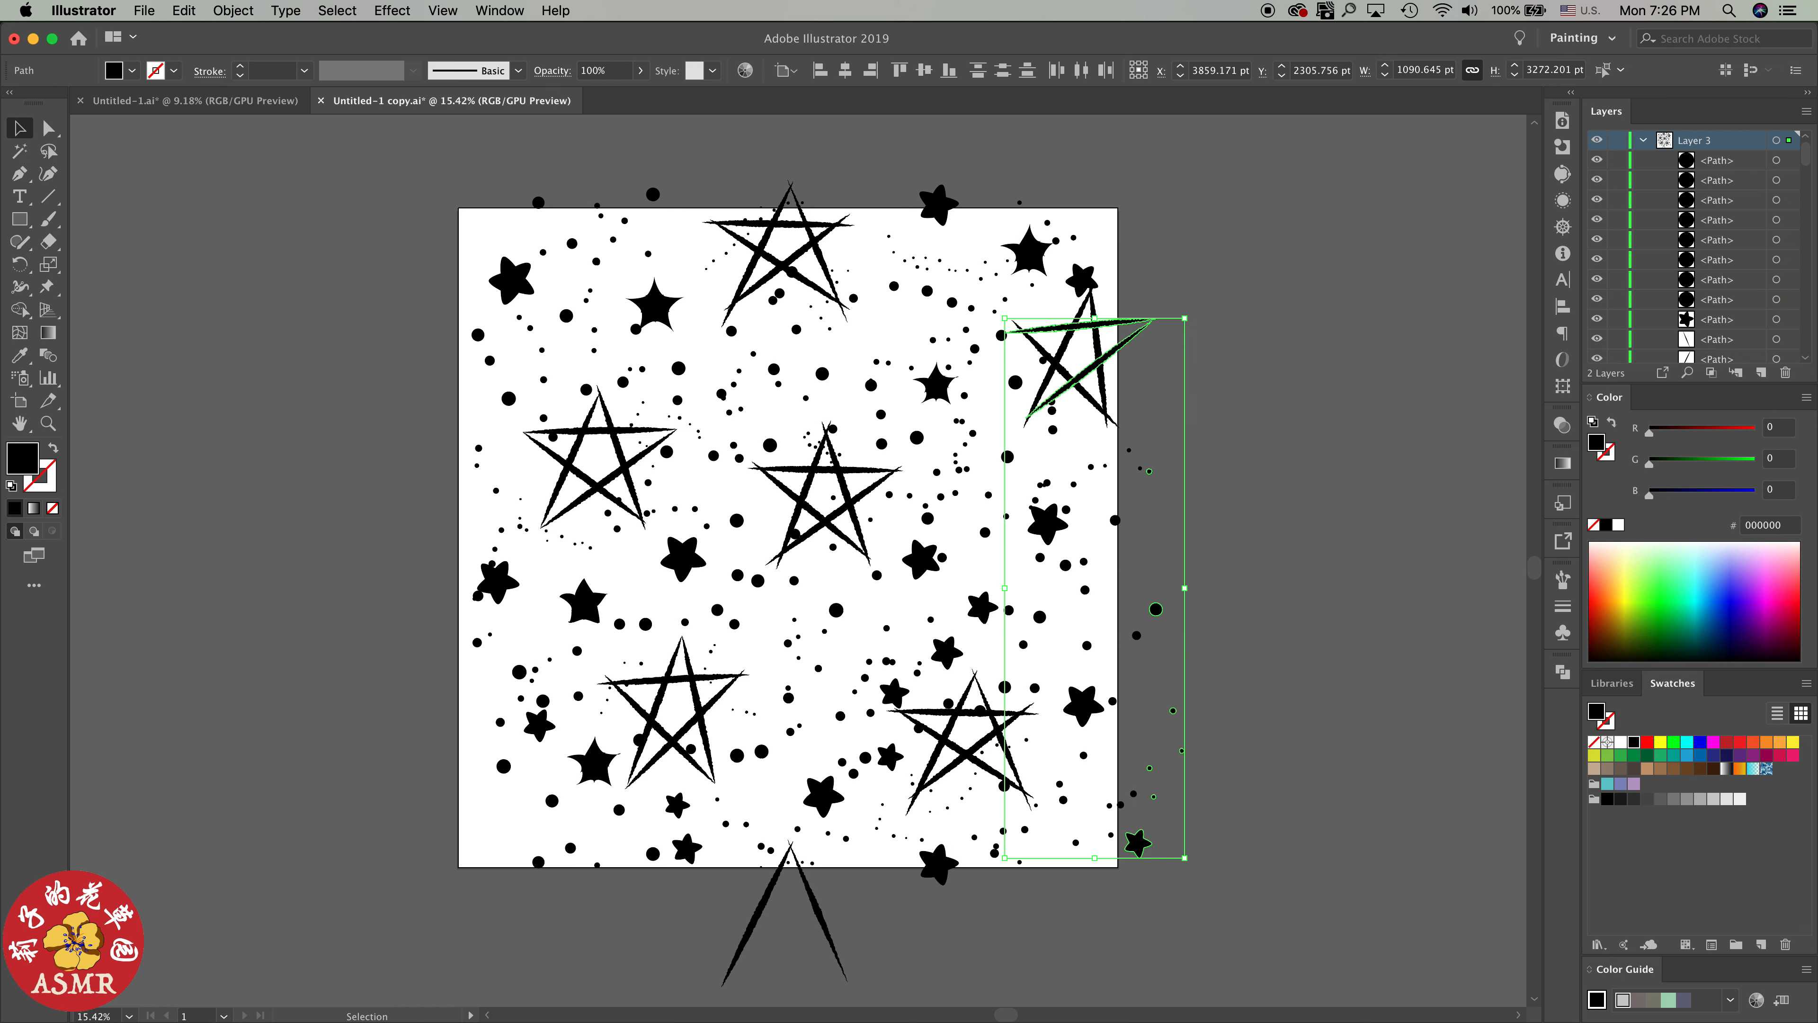
key("super+shift+a")
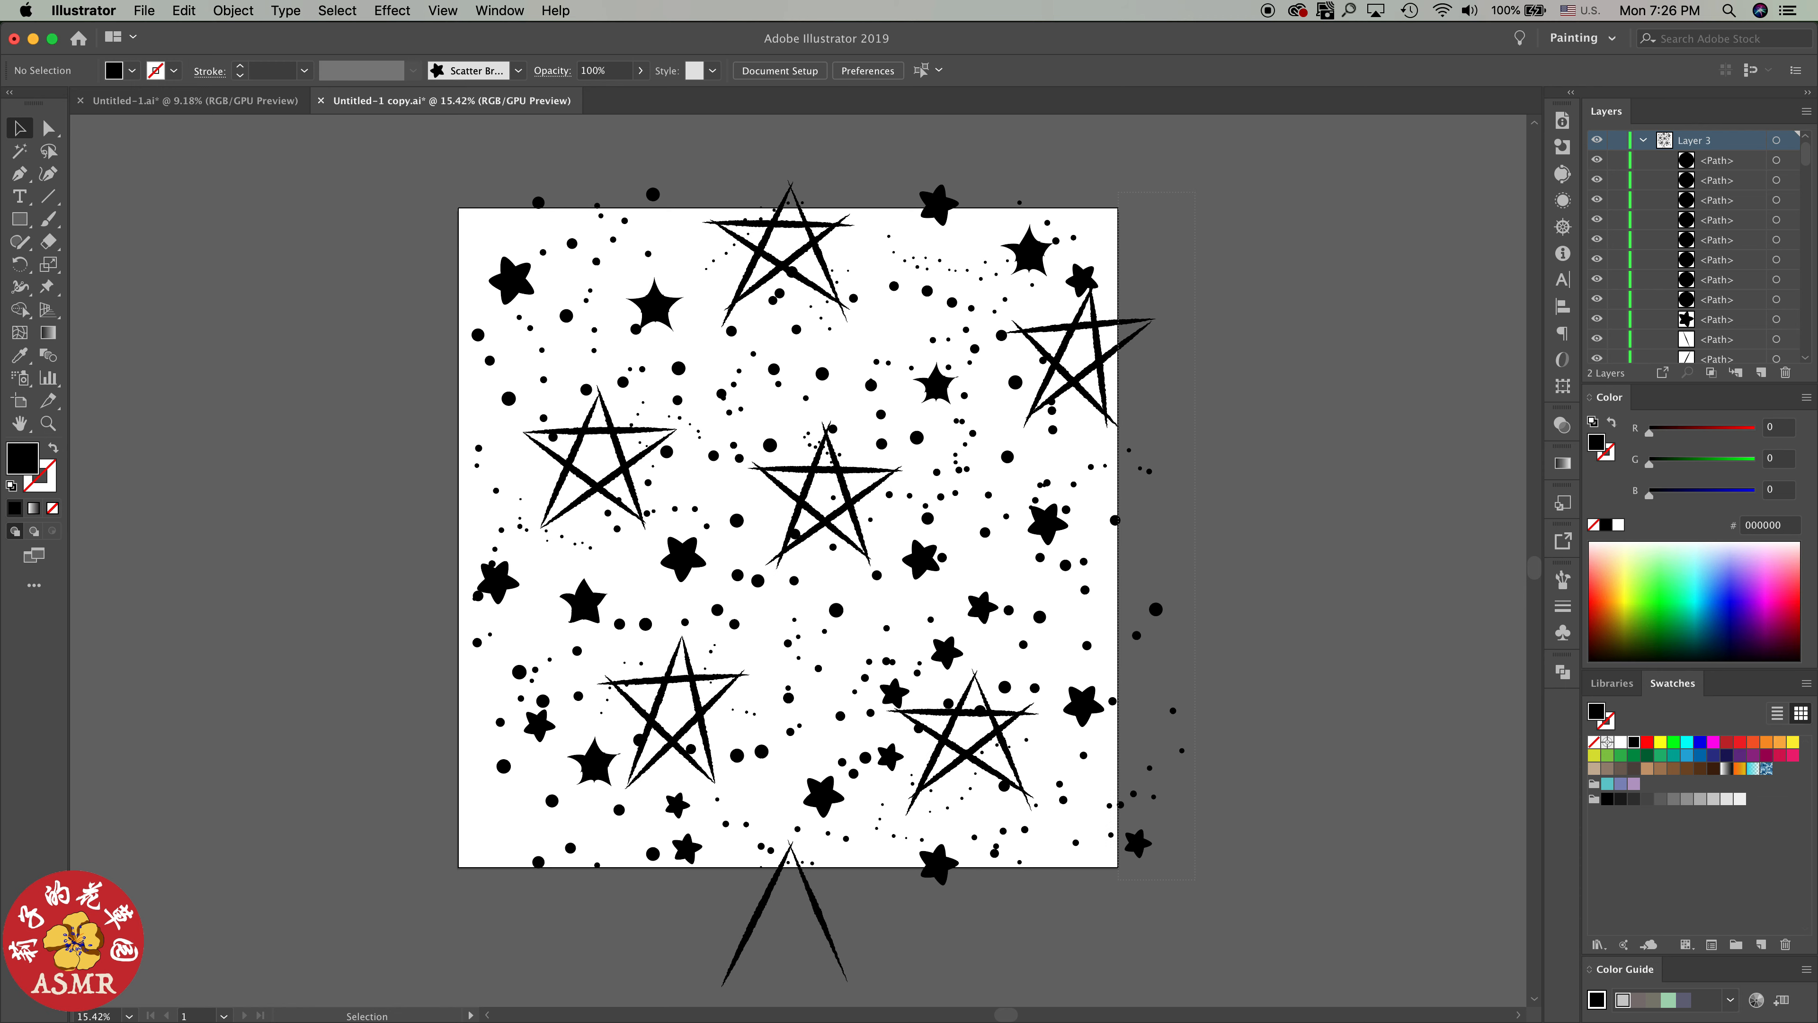
left_click_drag(1195, 192, 1117, 880)
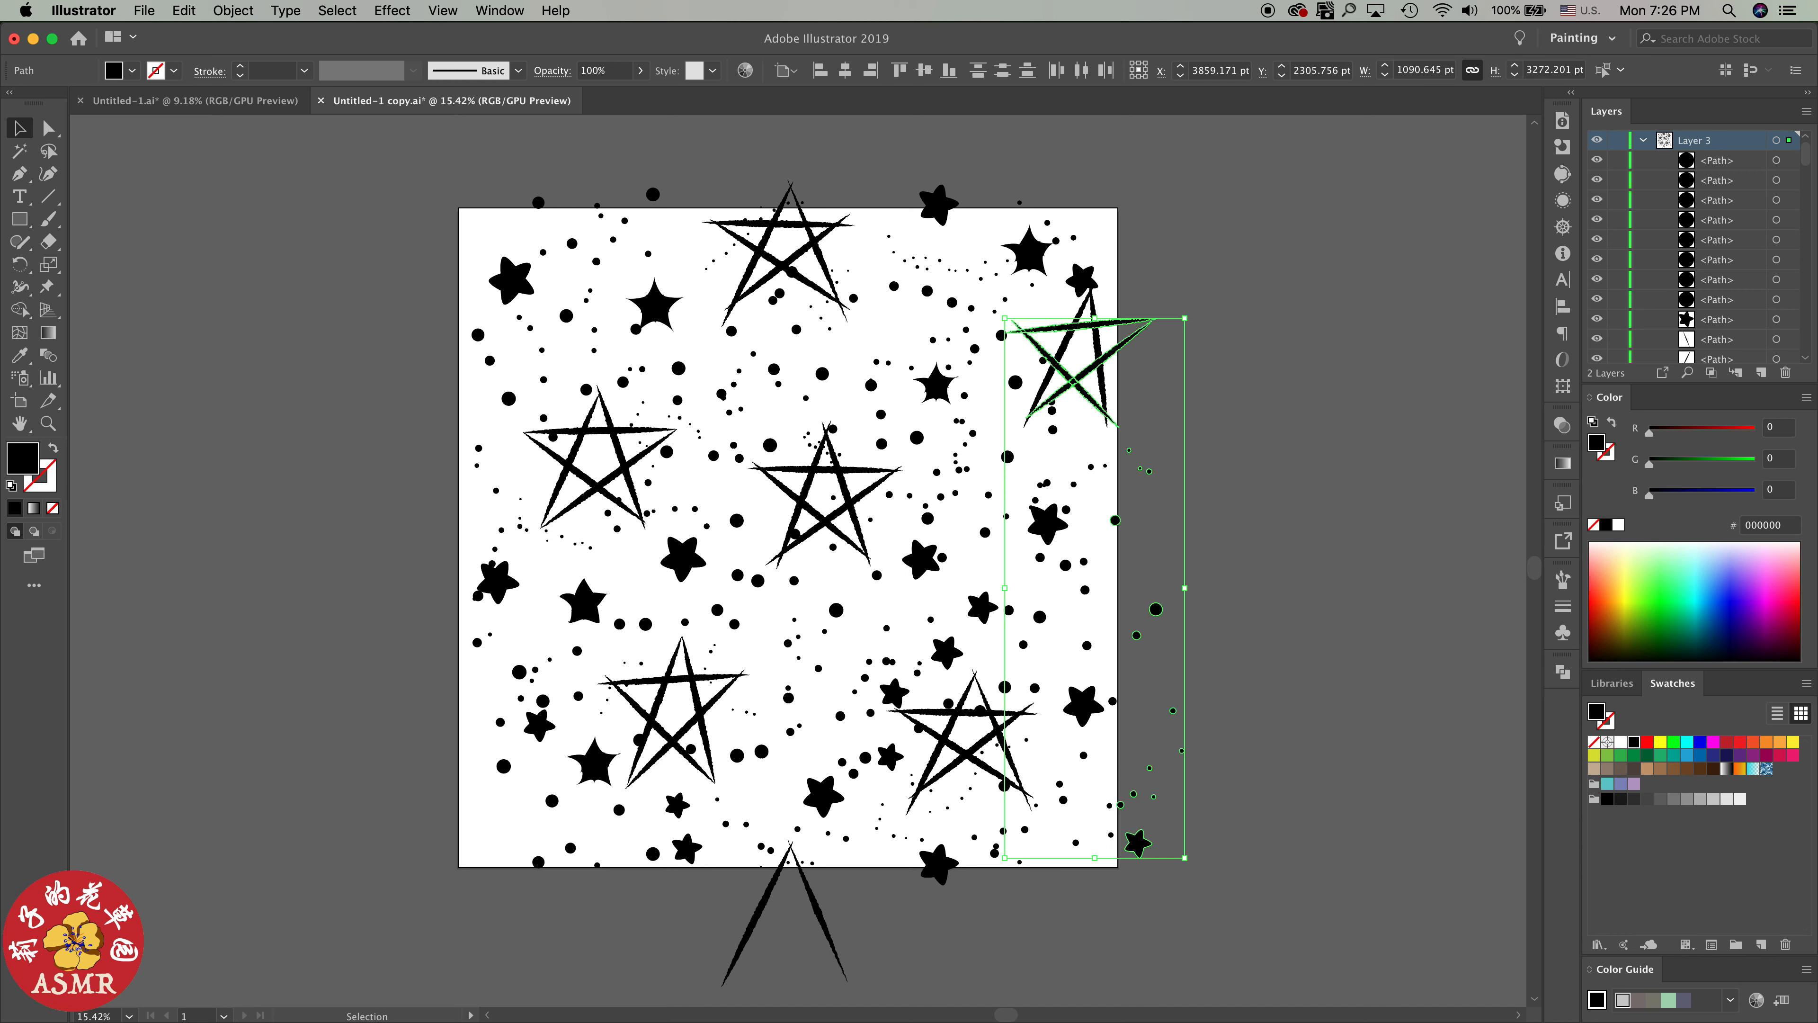
key("super+c")
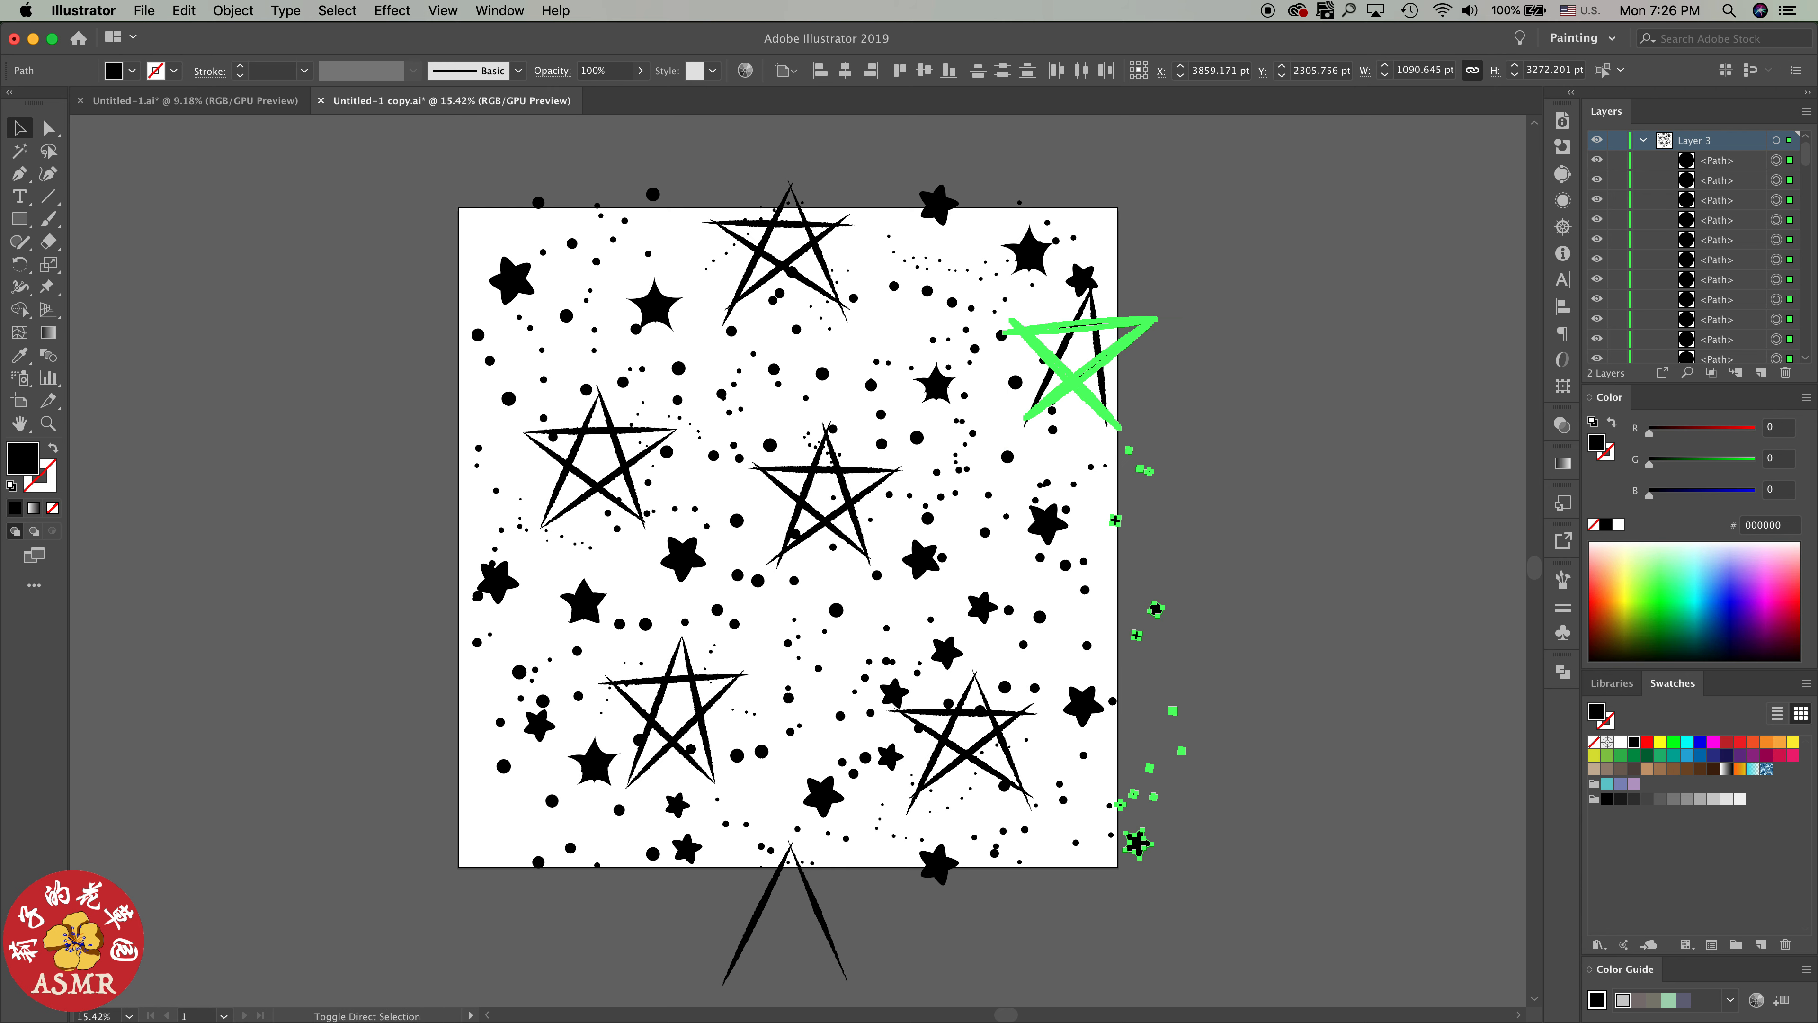
key("Return")
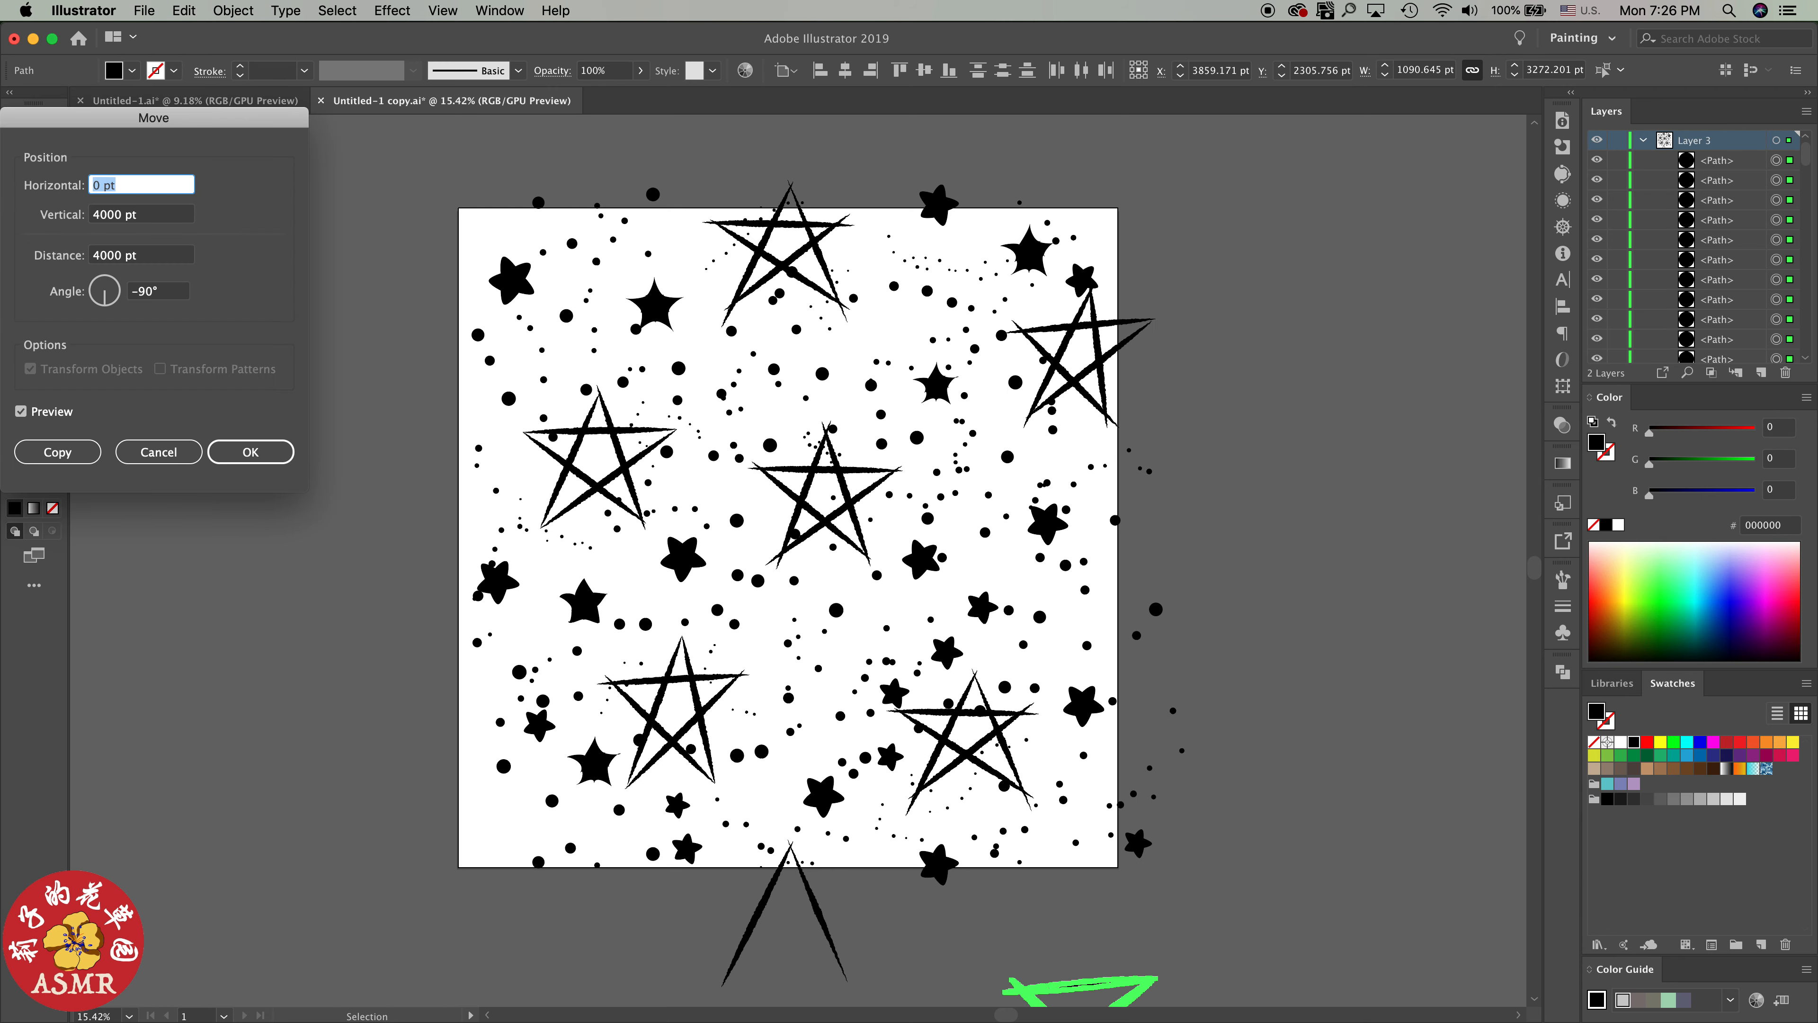
type("4000")
key("Tab")
type("0")
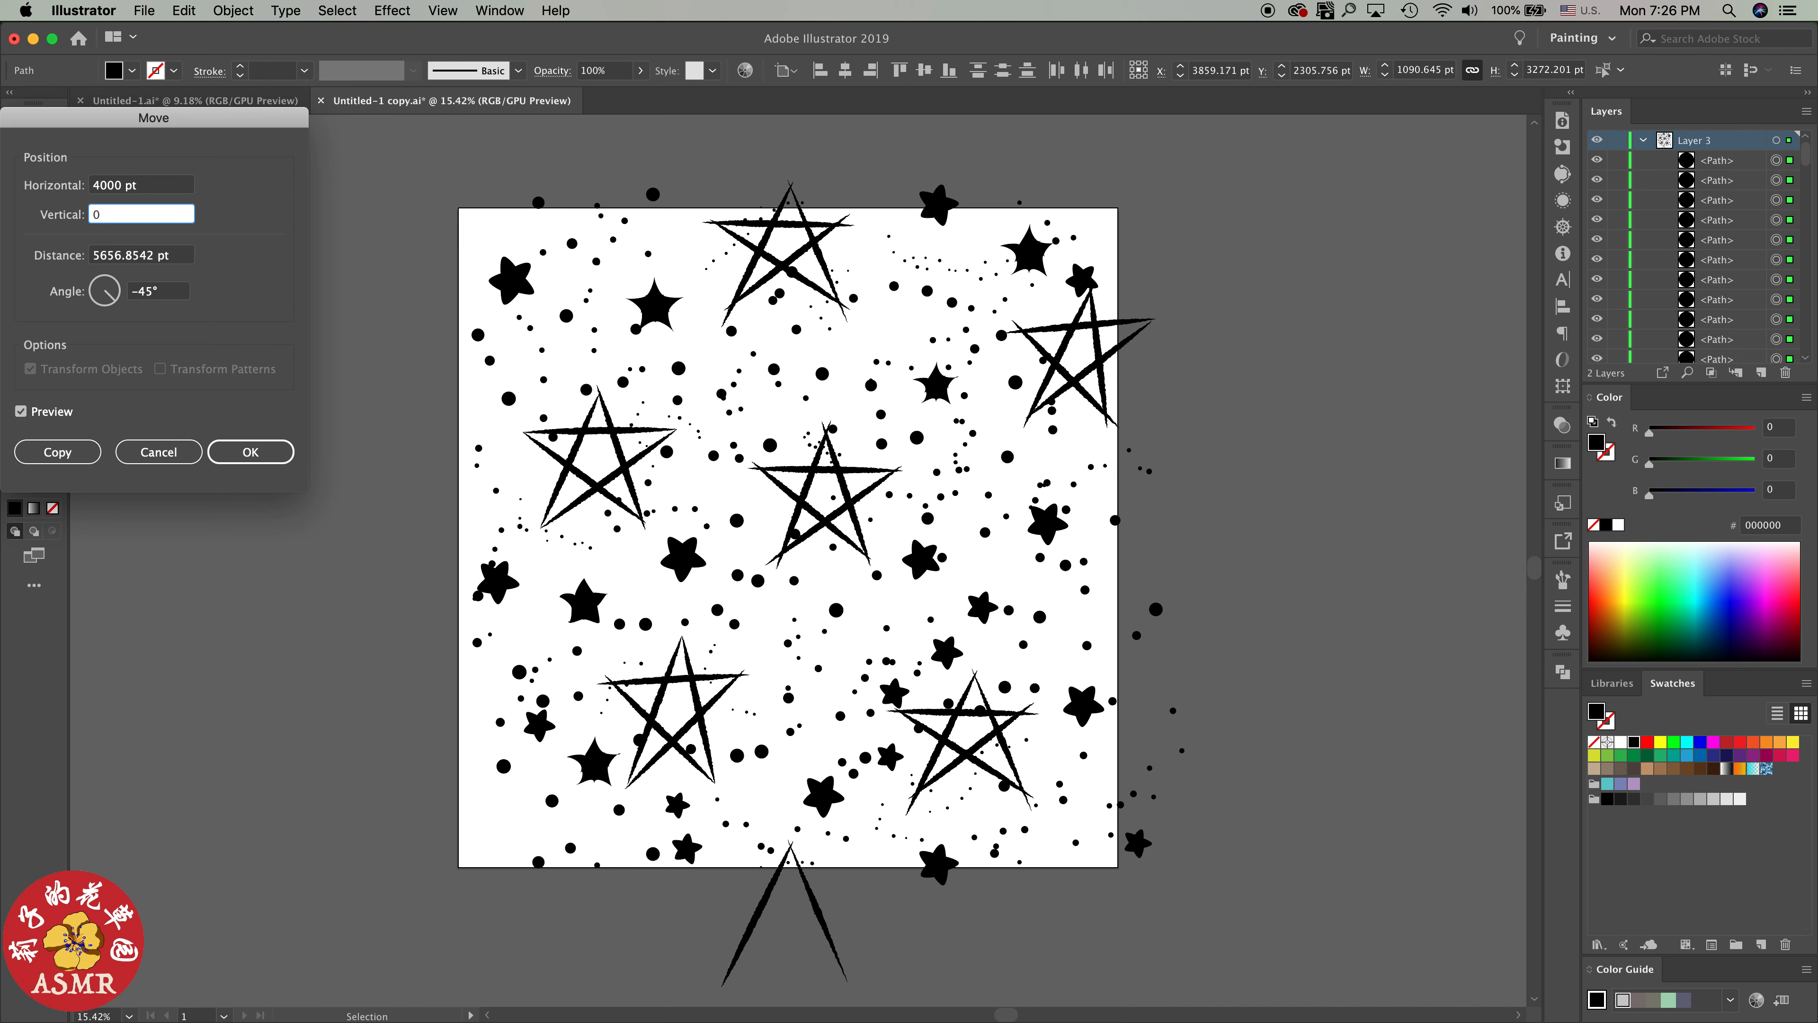
key("Tab")
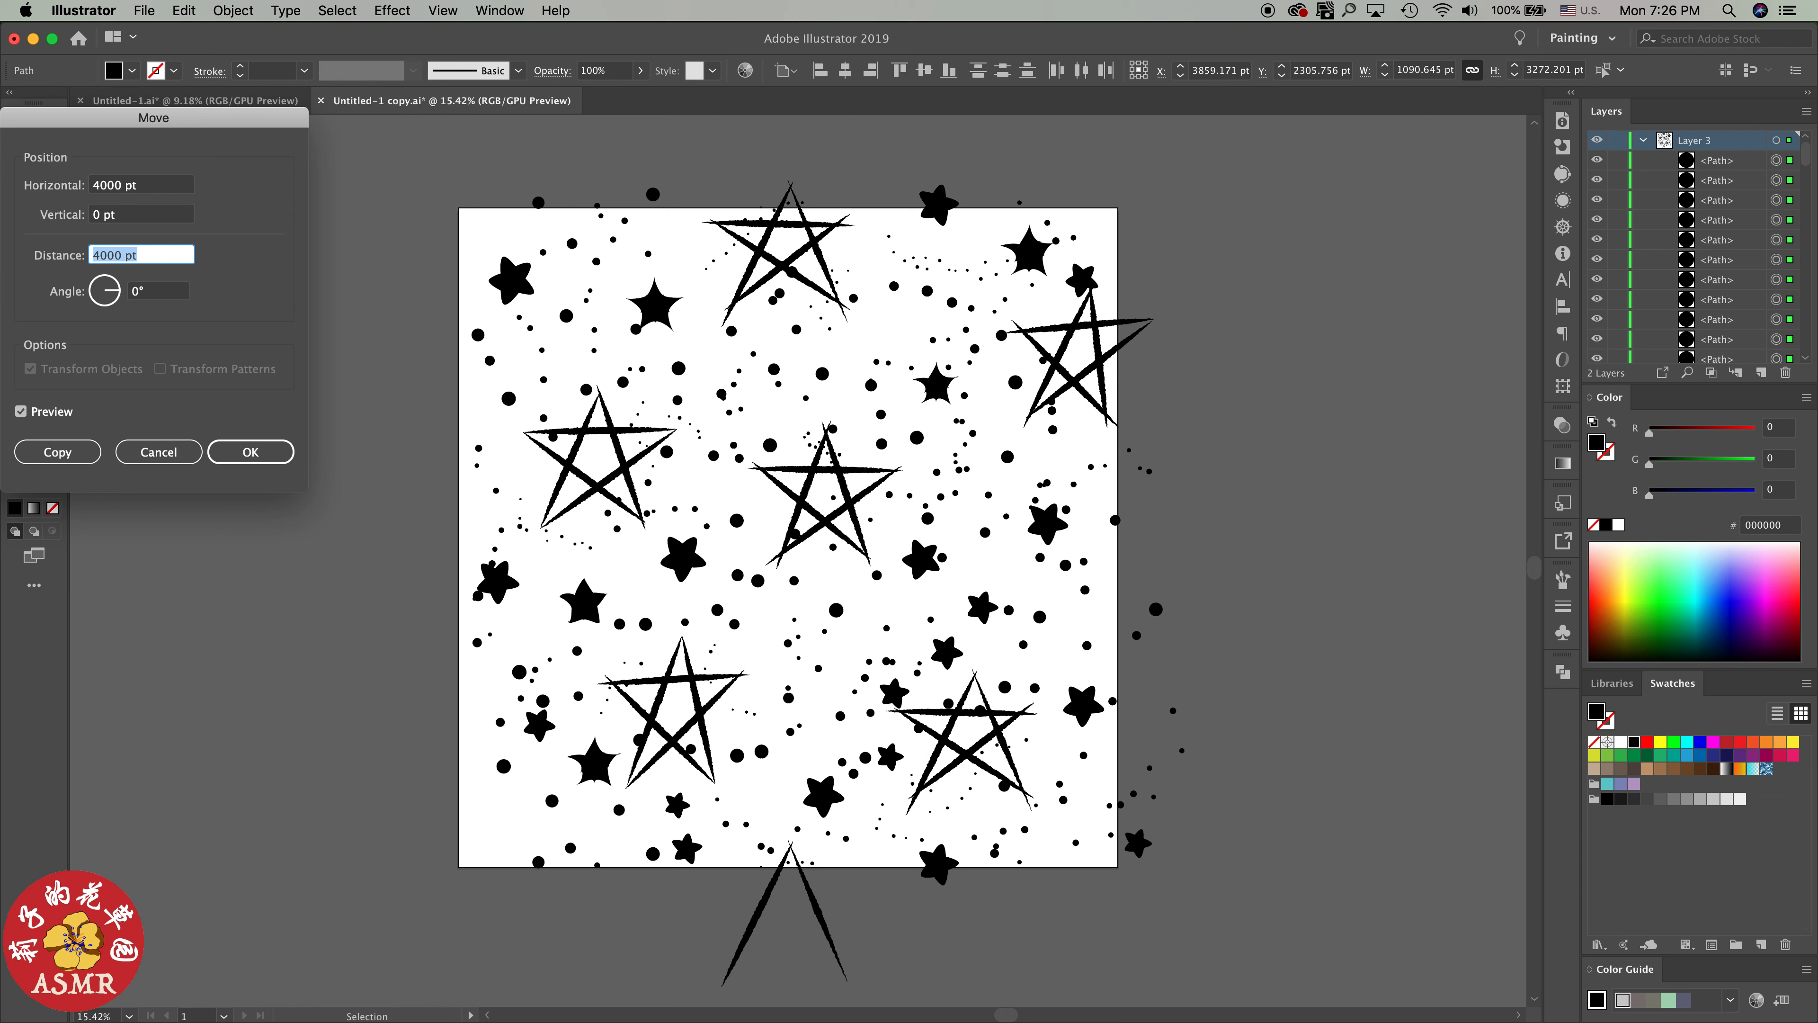
key("Tab")
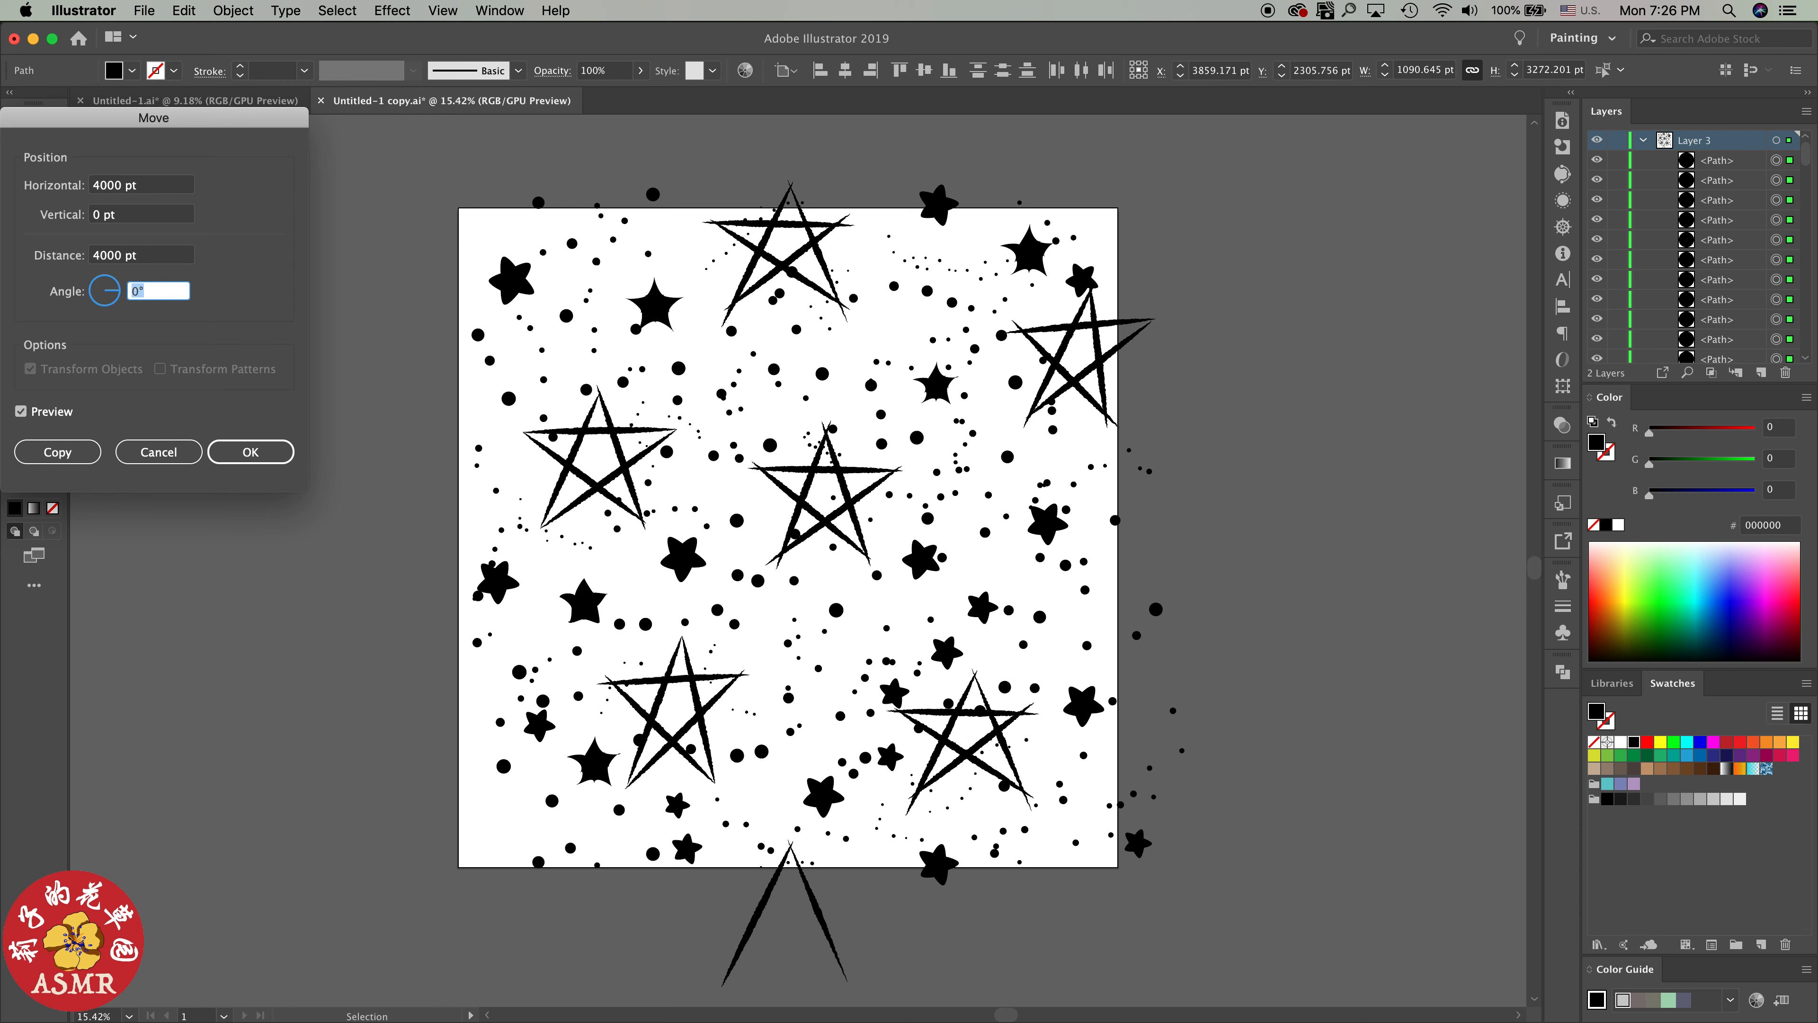
type("180")
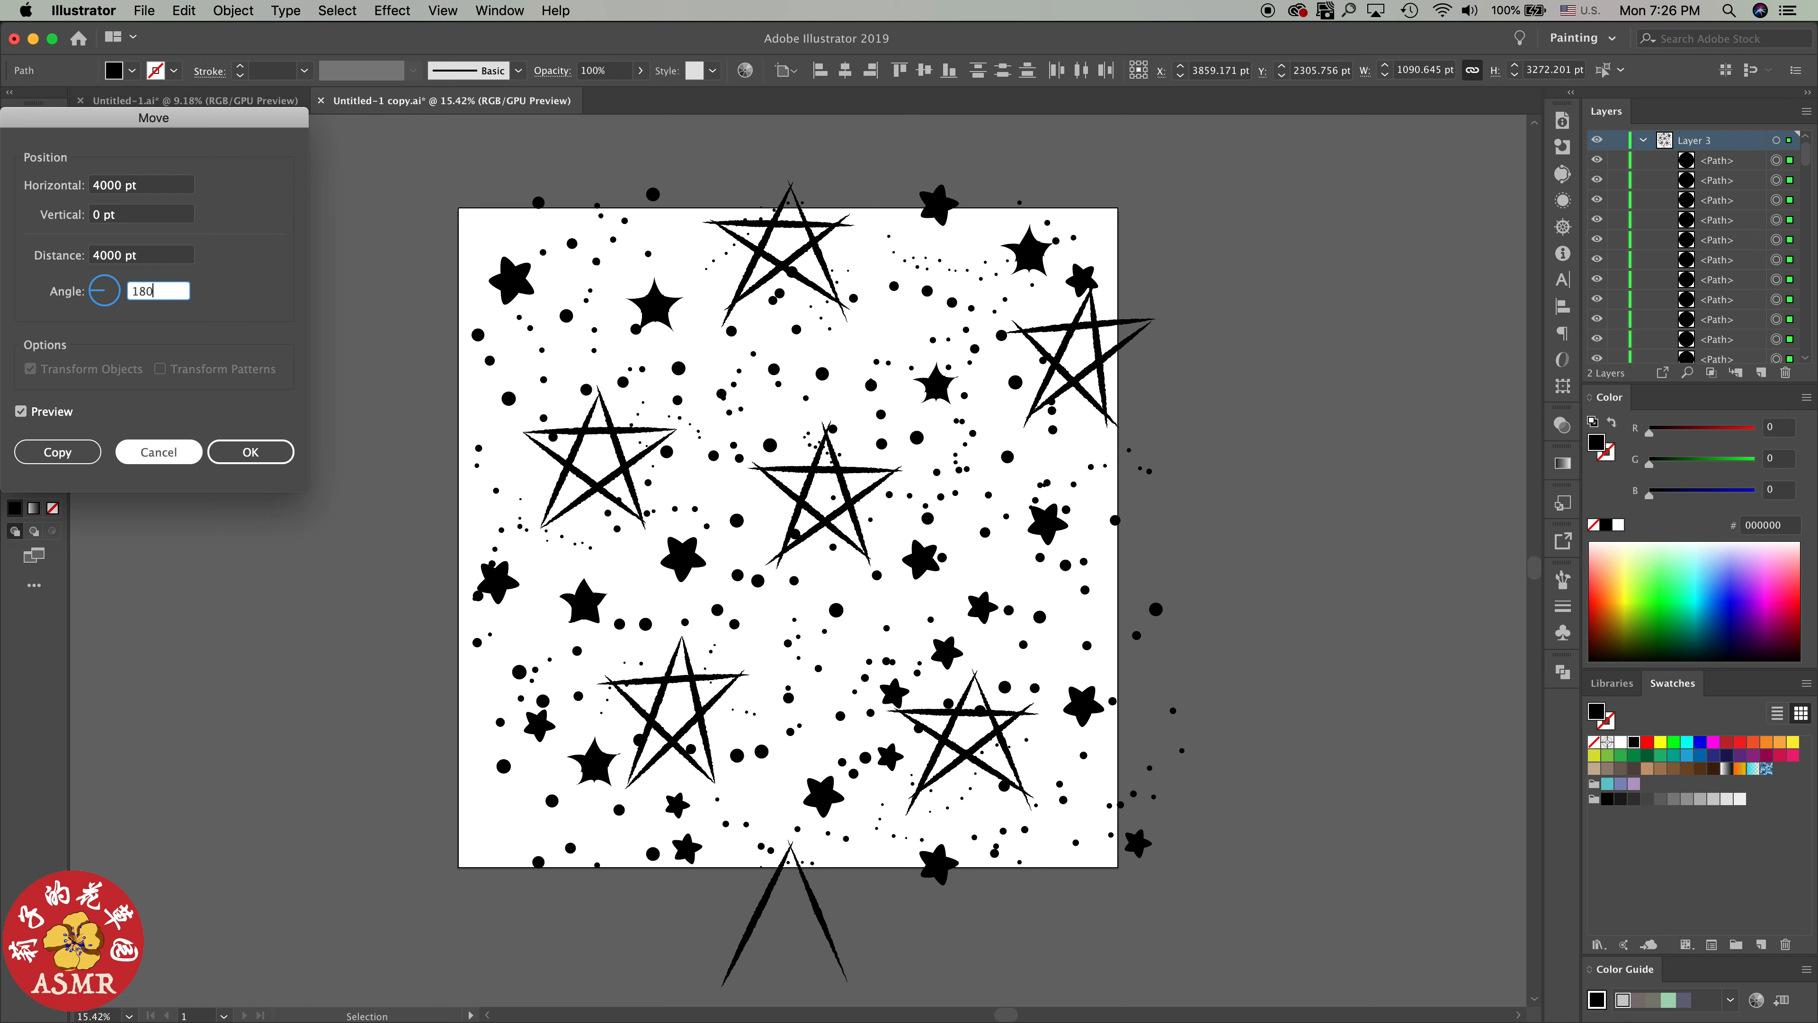
key("Tab")
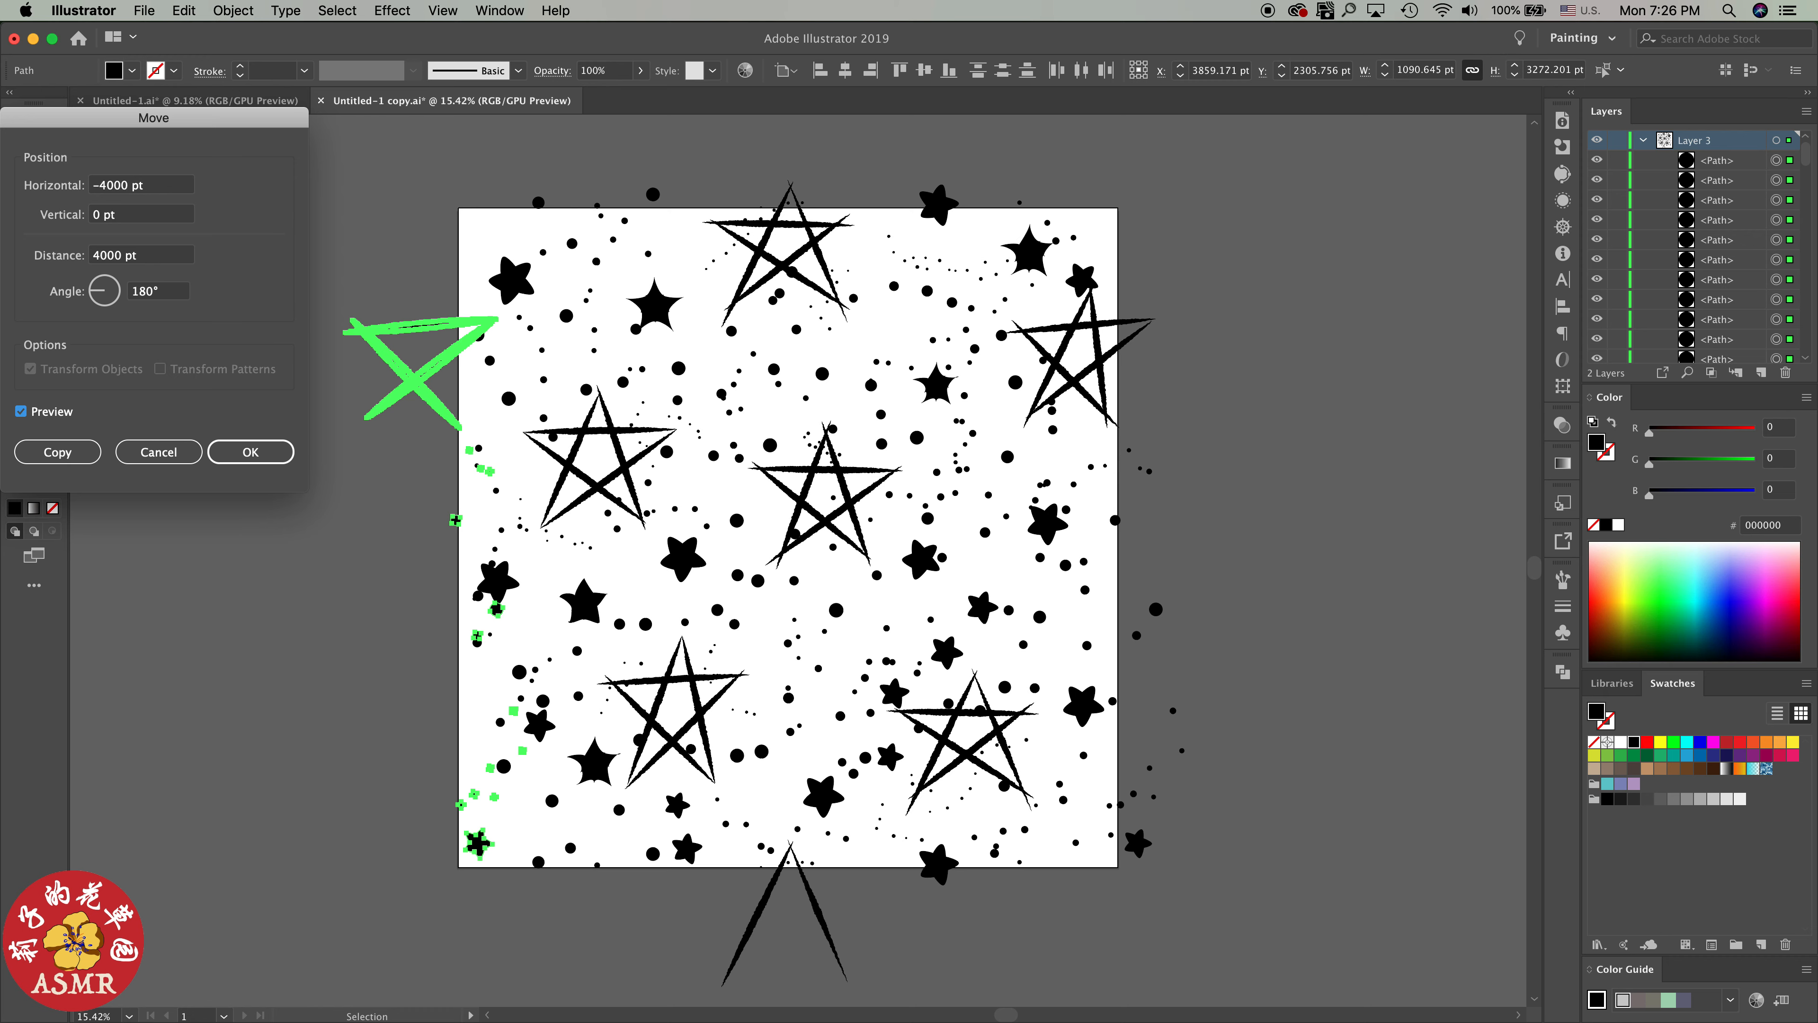
key("Return")
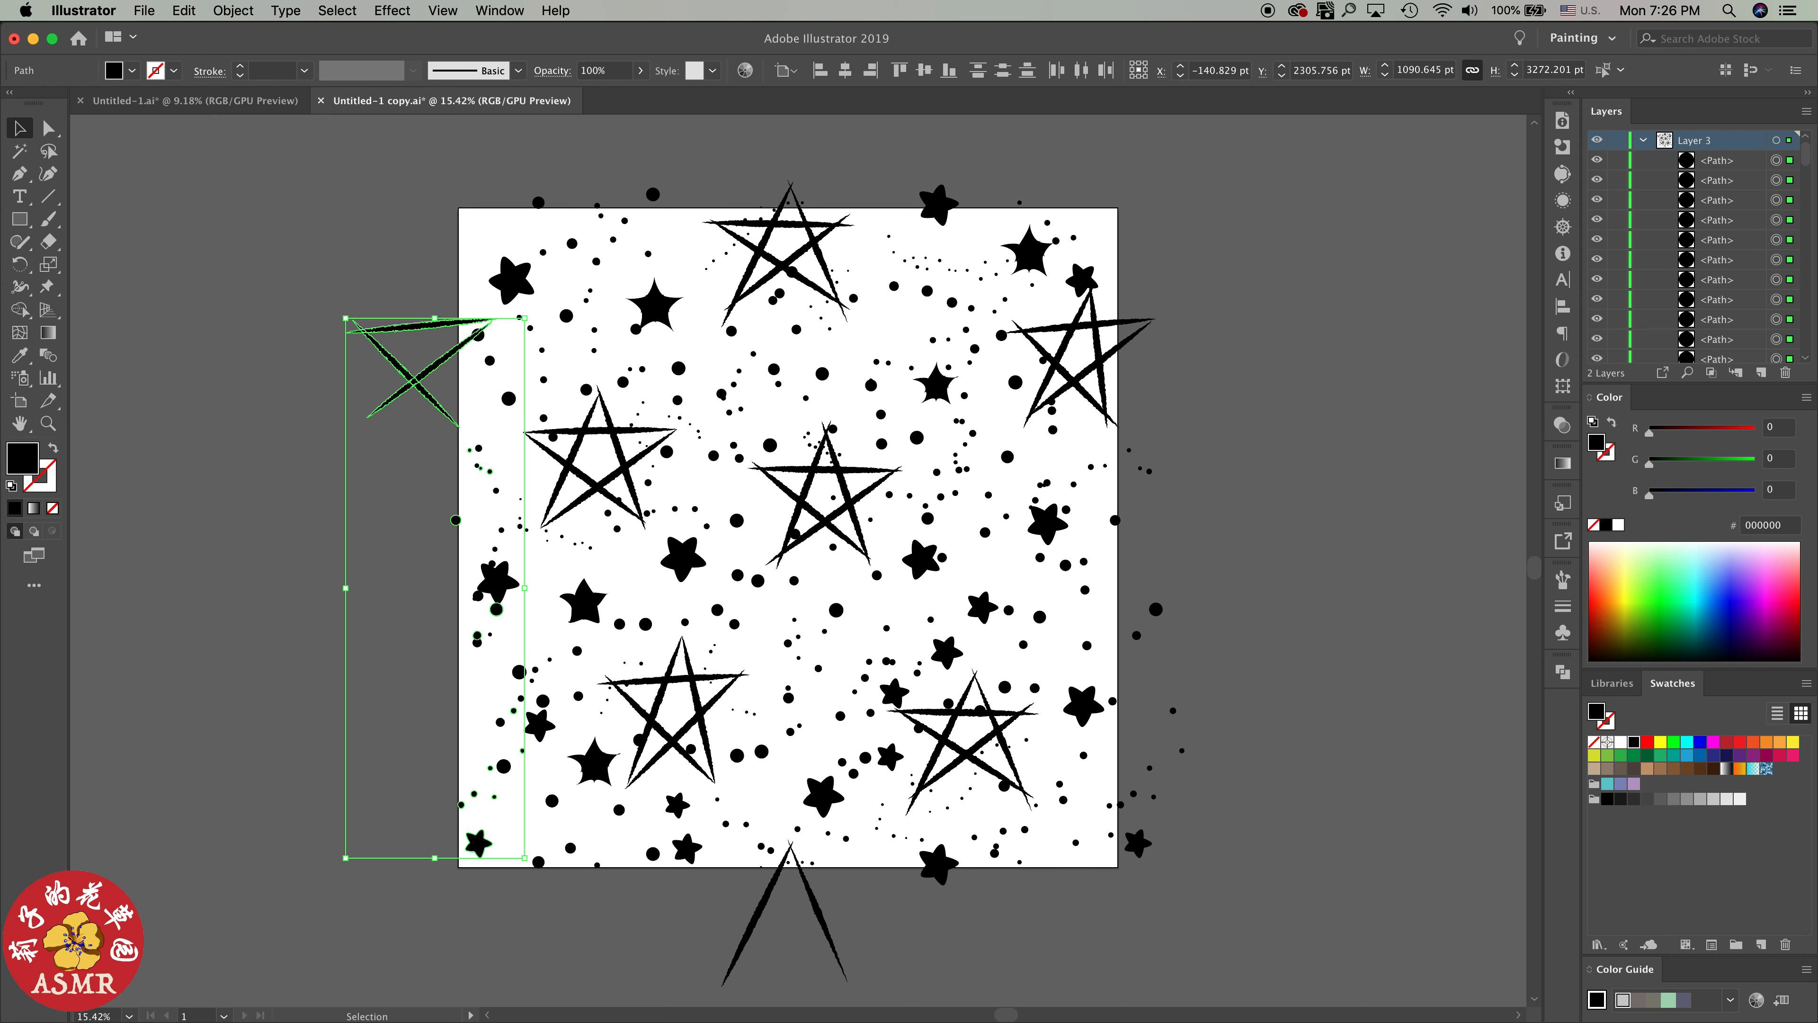
key("super+shift+a")
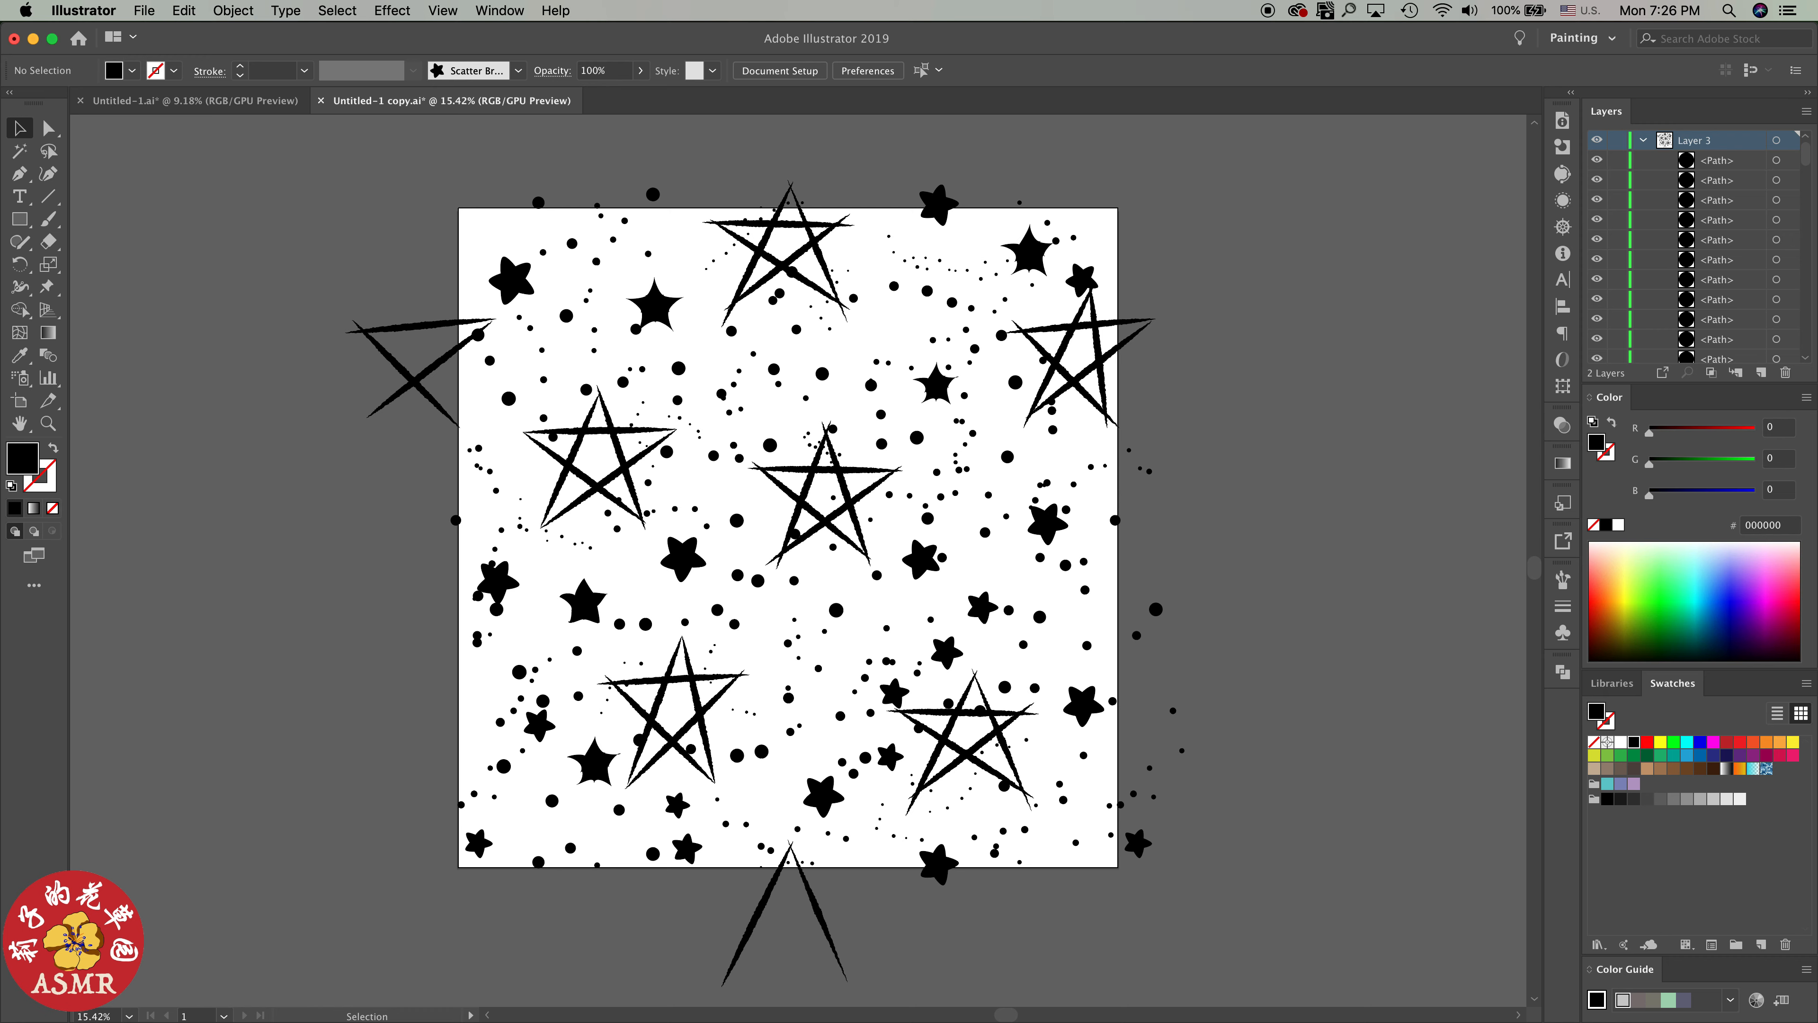
Move the dot that overlaps its neighbour near the artboard's left edge slightly down, and deselect it
left_click(476, 643)
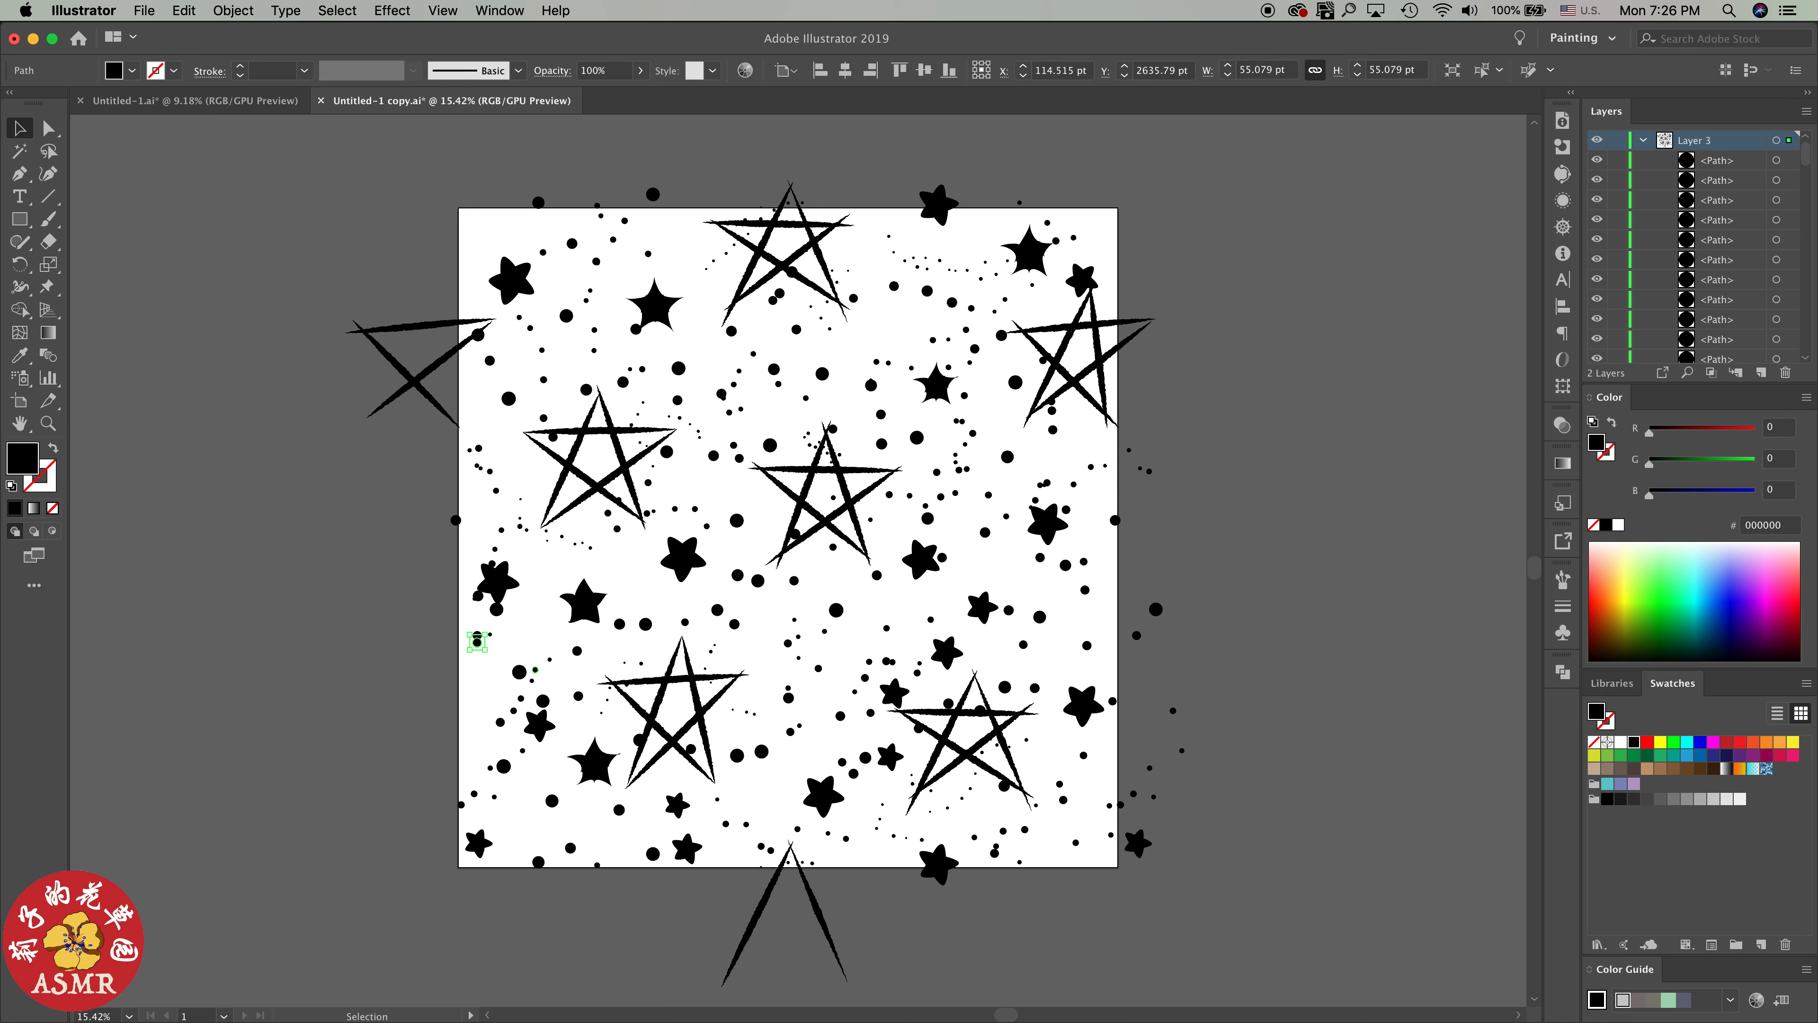
left_click_drag(477, 642, 480, 673)
left_click(630, 583)
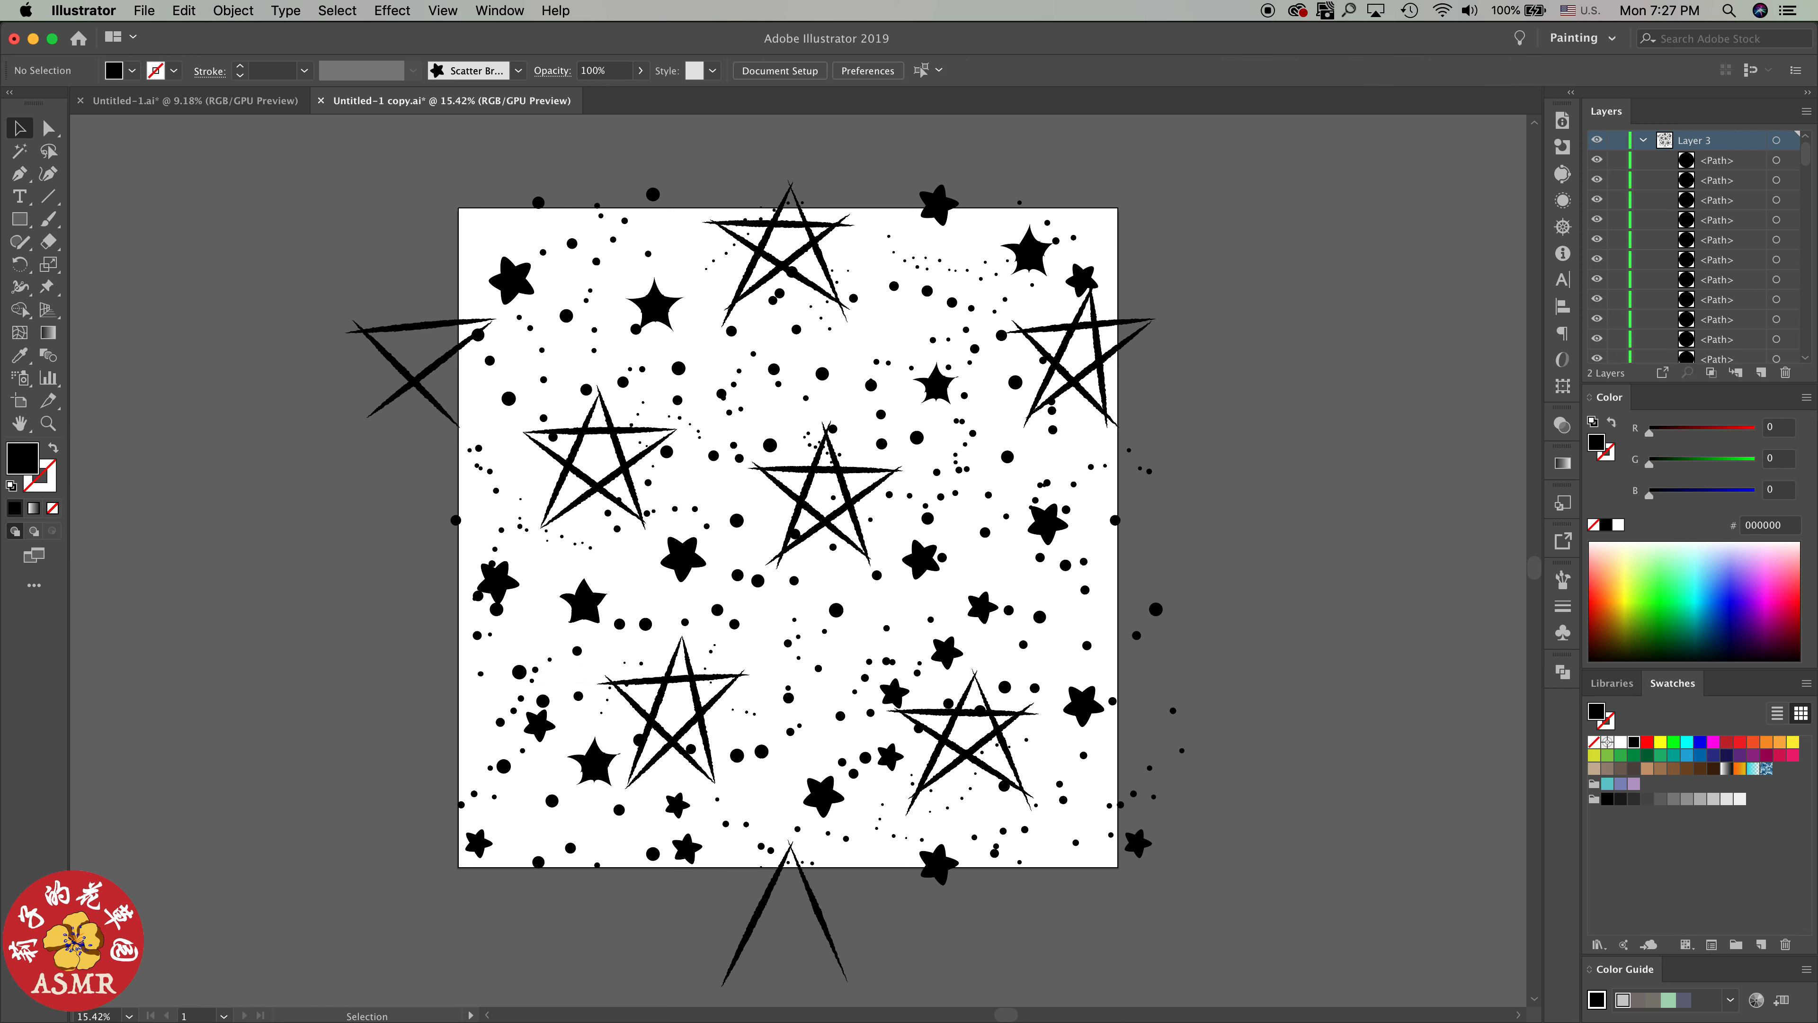
Reposition the upper-left filled star, three small filled stars in the lower middle and a dot near the right edge to even out the spacing
left_click_drag(654, 305, 661, 295)
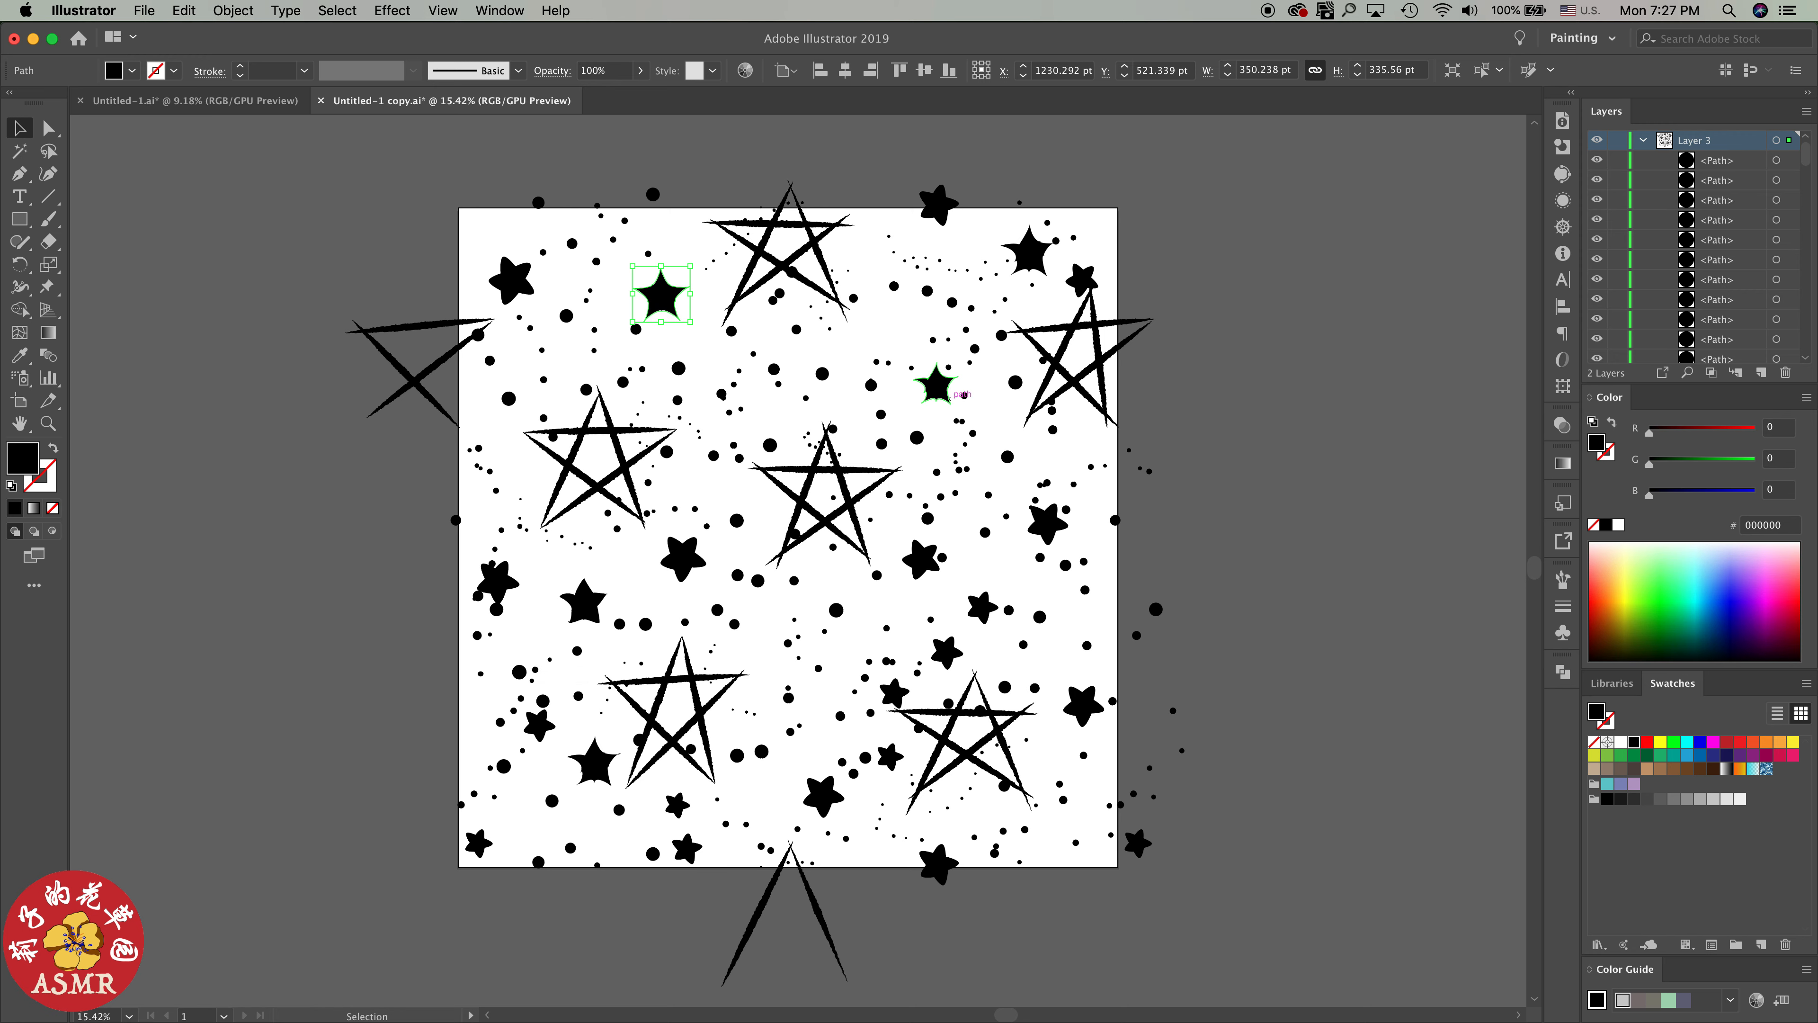
left_click_drag(933, 340, 907, 340)
left_click_drag(921, 559, 980, 571)
left_click_drag(894, 693, 854, 653)
left_click_drag(1040, 486, 1023, 488)
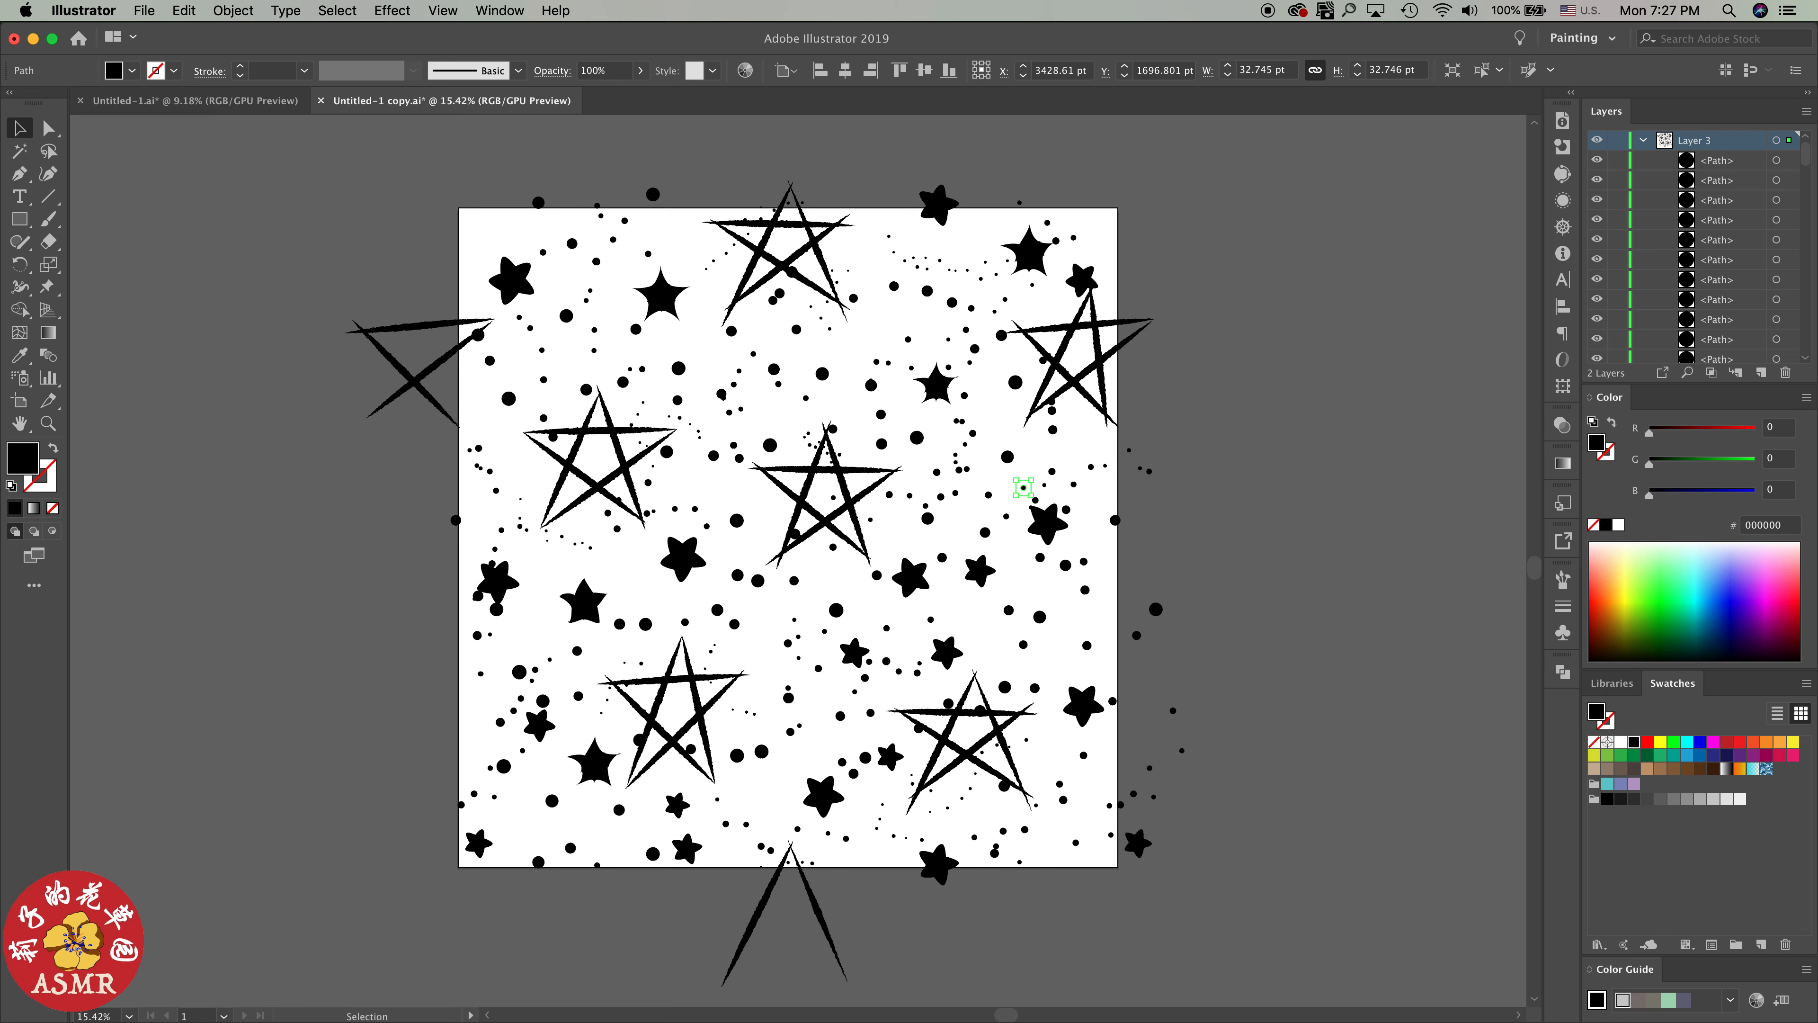
Move dots that touch or crowd the line stars, filled stars and other dots into clear gaps, and nudge the right-hand filled star slightly down
left_click_drag(478, 335, 504, 339)
left_click_drag(496, 610, 492, 557)
left_click(639, 739)
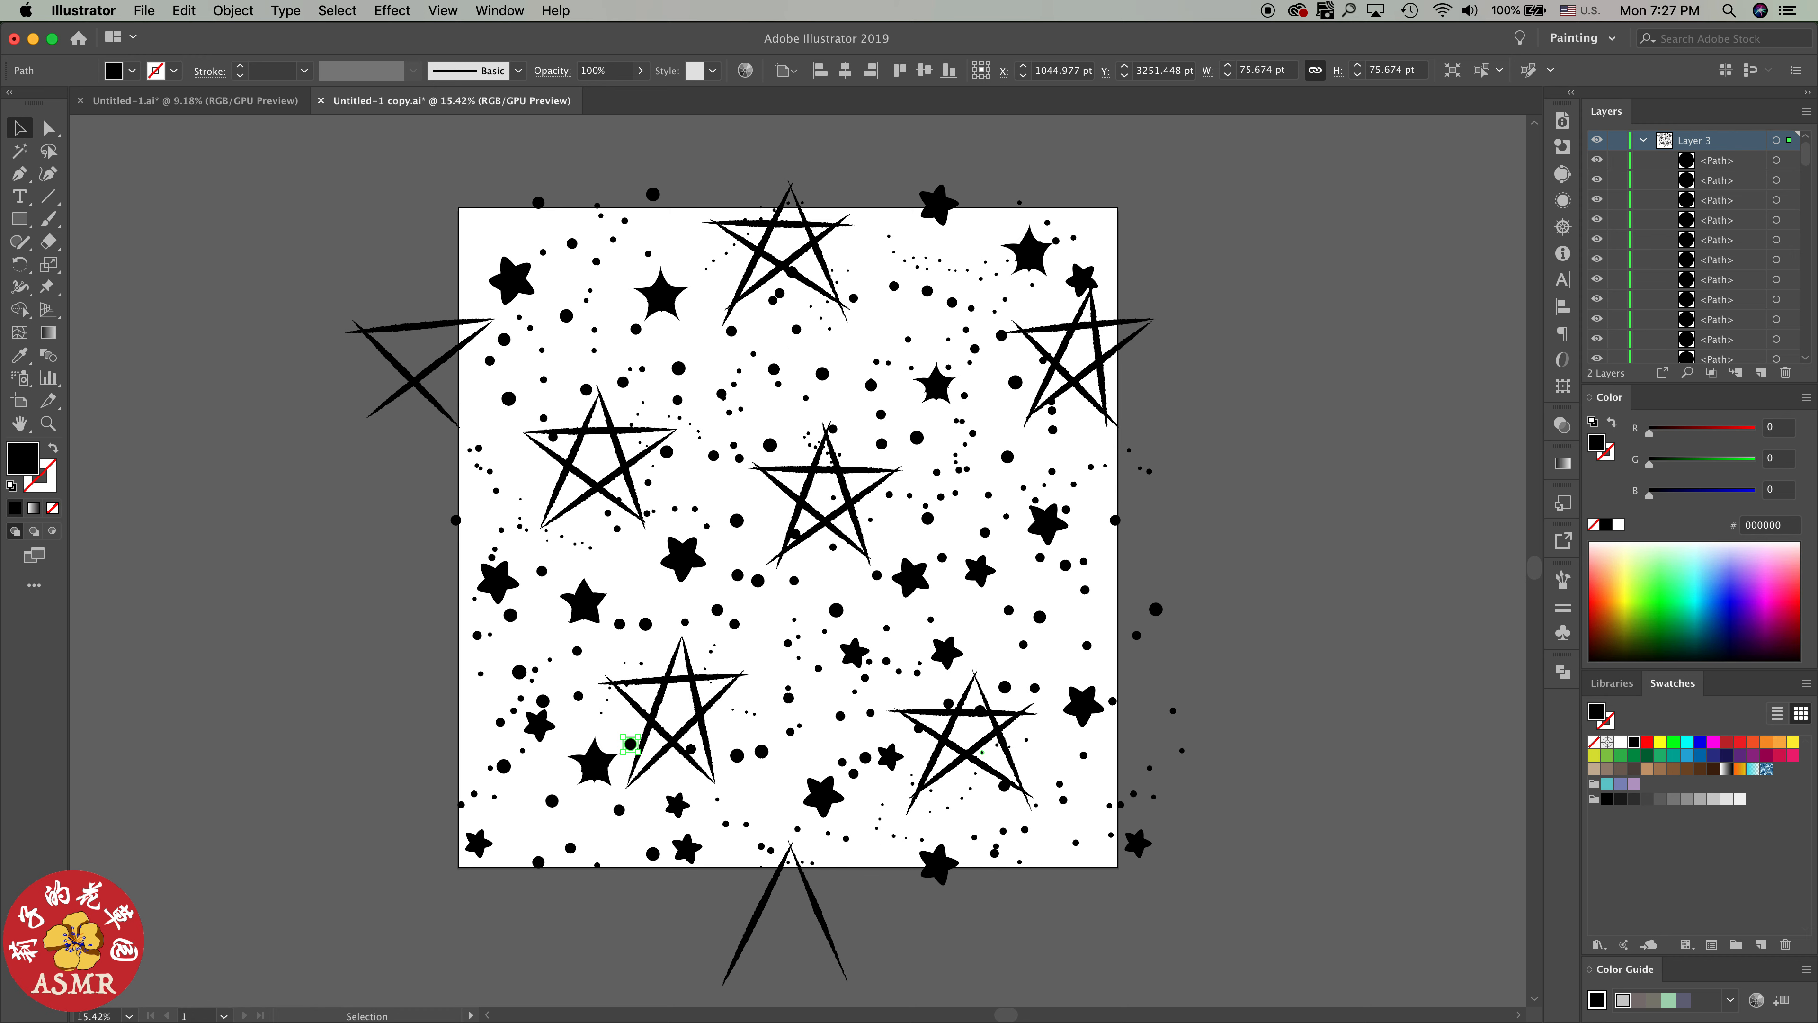
left_click_drag(979, 710, 965, 728)
left_click_drag(1048, 523, 1049, 527)
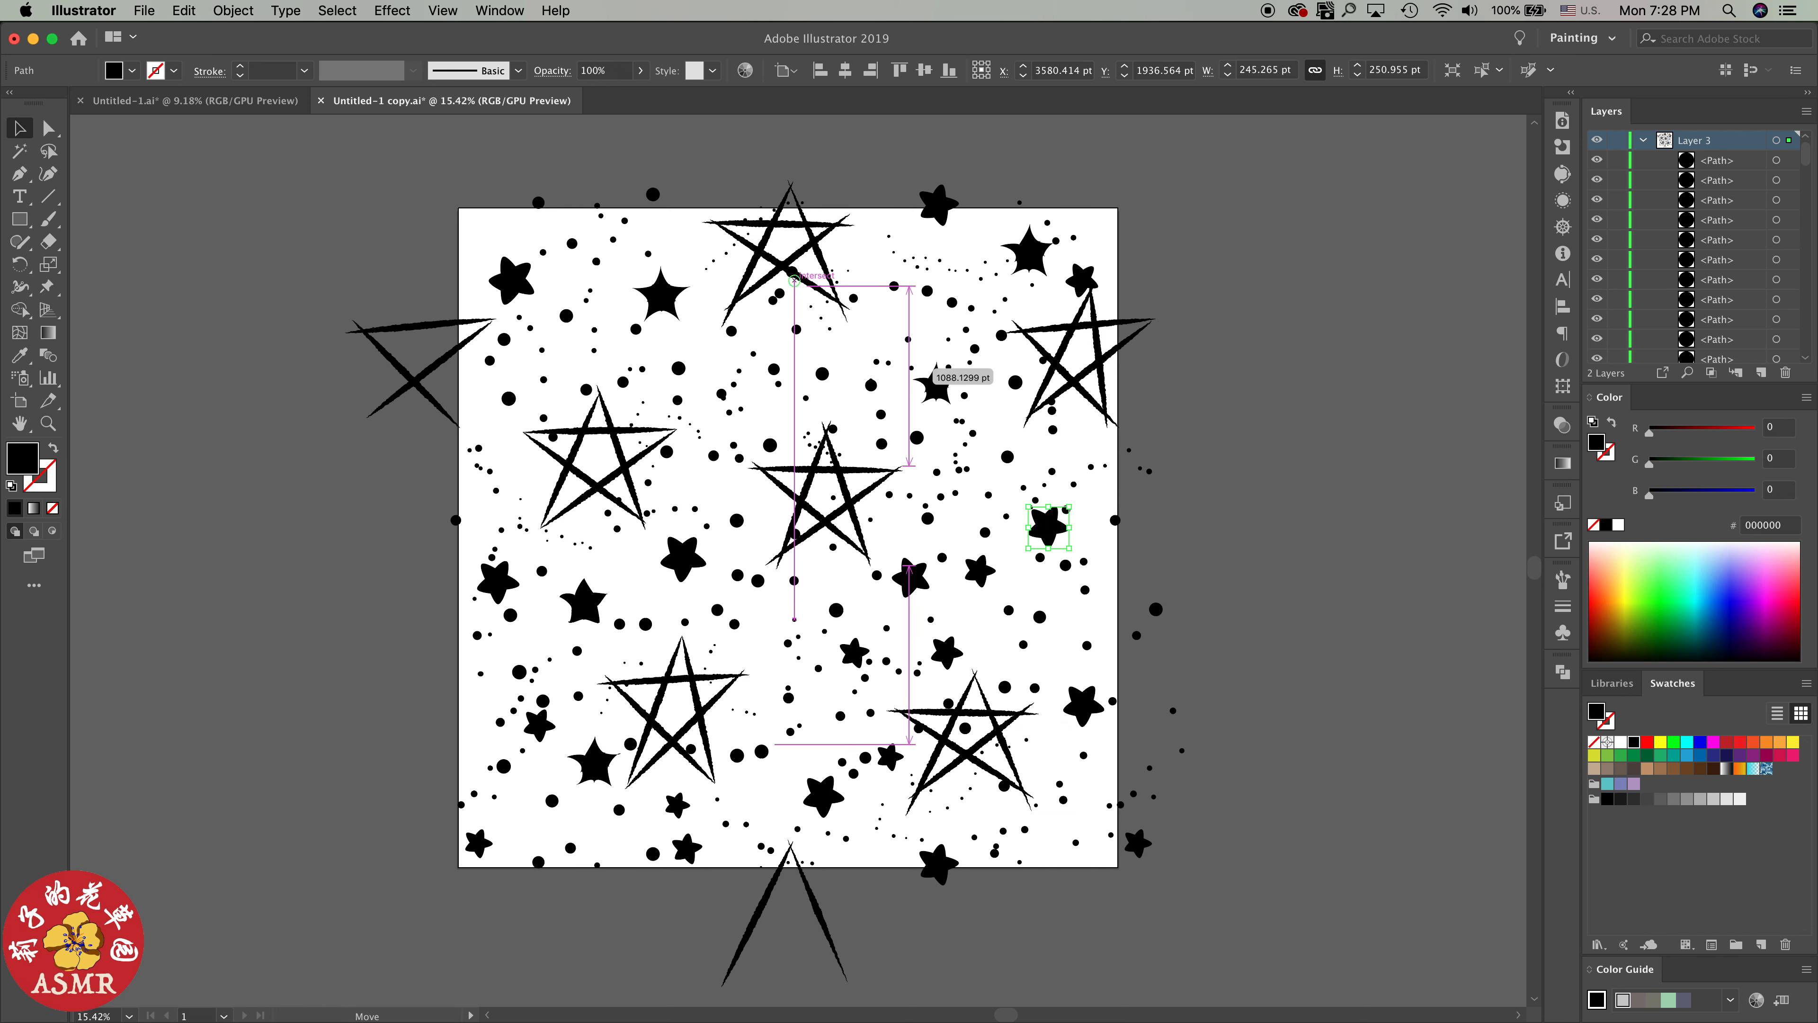
left_click_drag(791, 271, 785, 245)
left_click(801, 265)
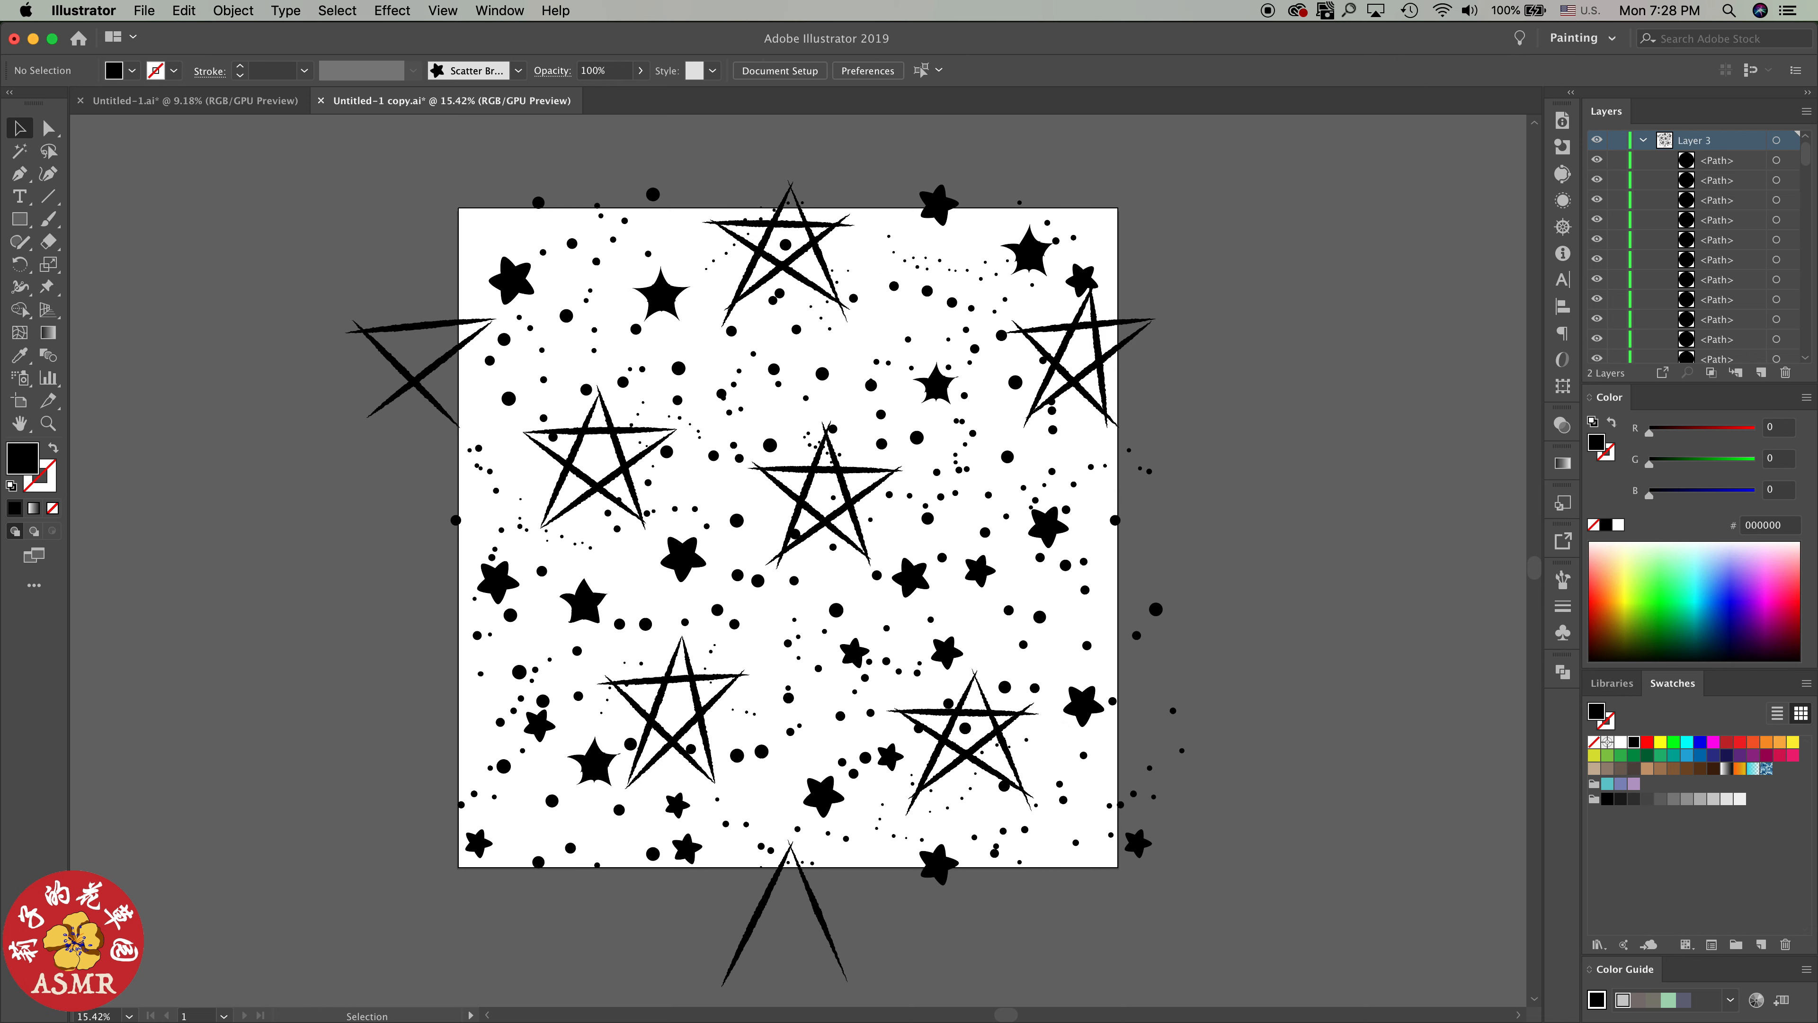
left_click_drag(761, 752, 817, 753)
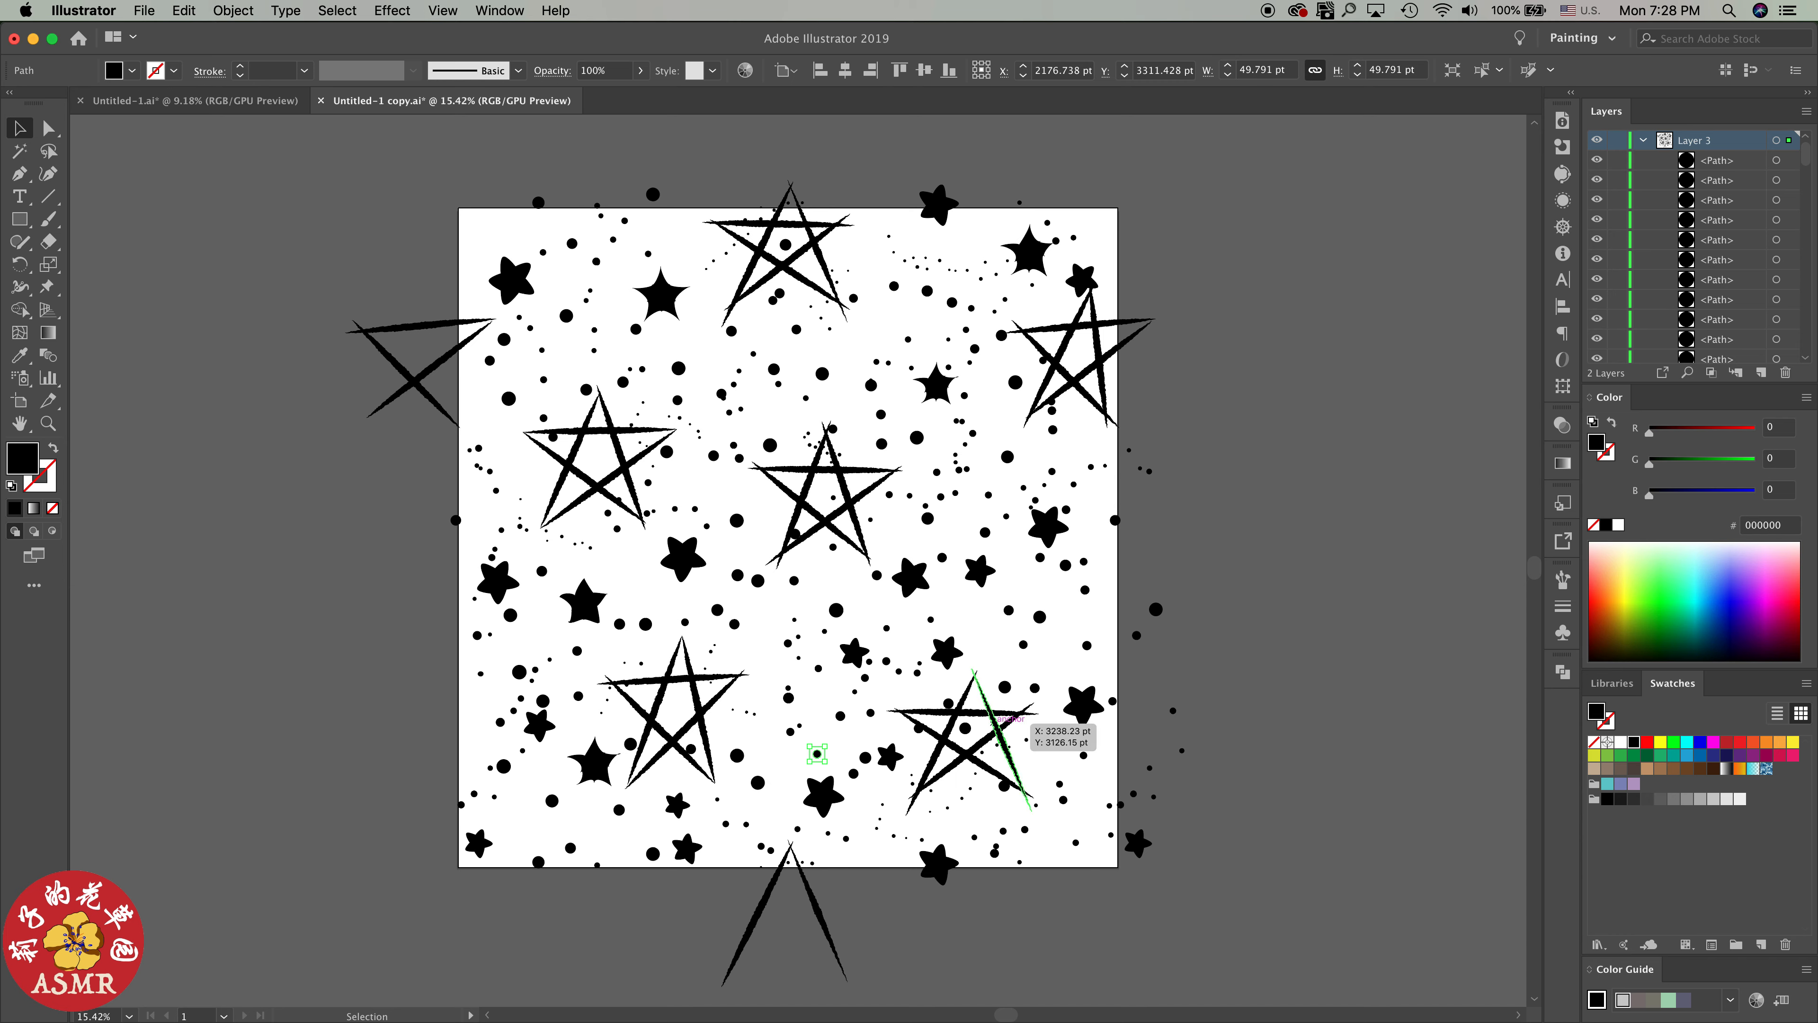
scroll(1081, 627, "down", 3)
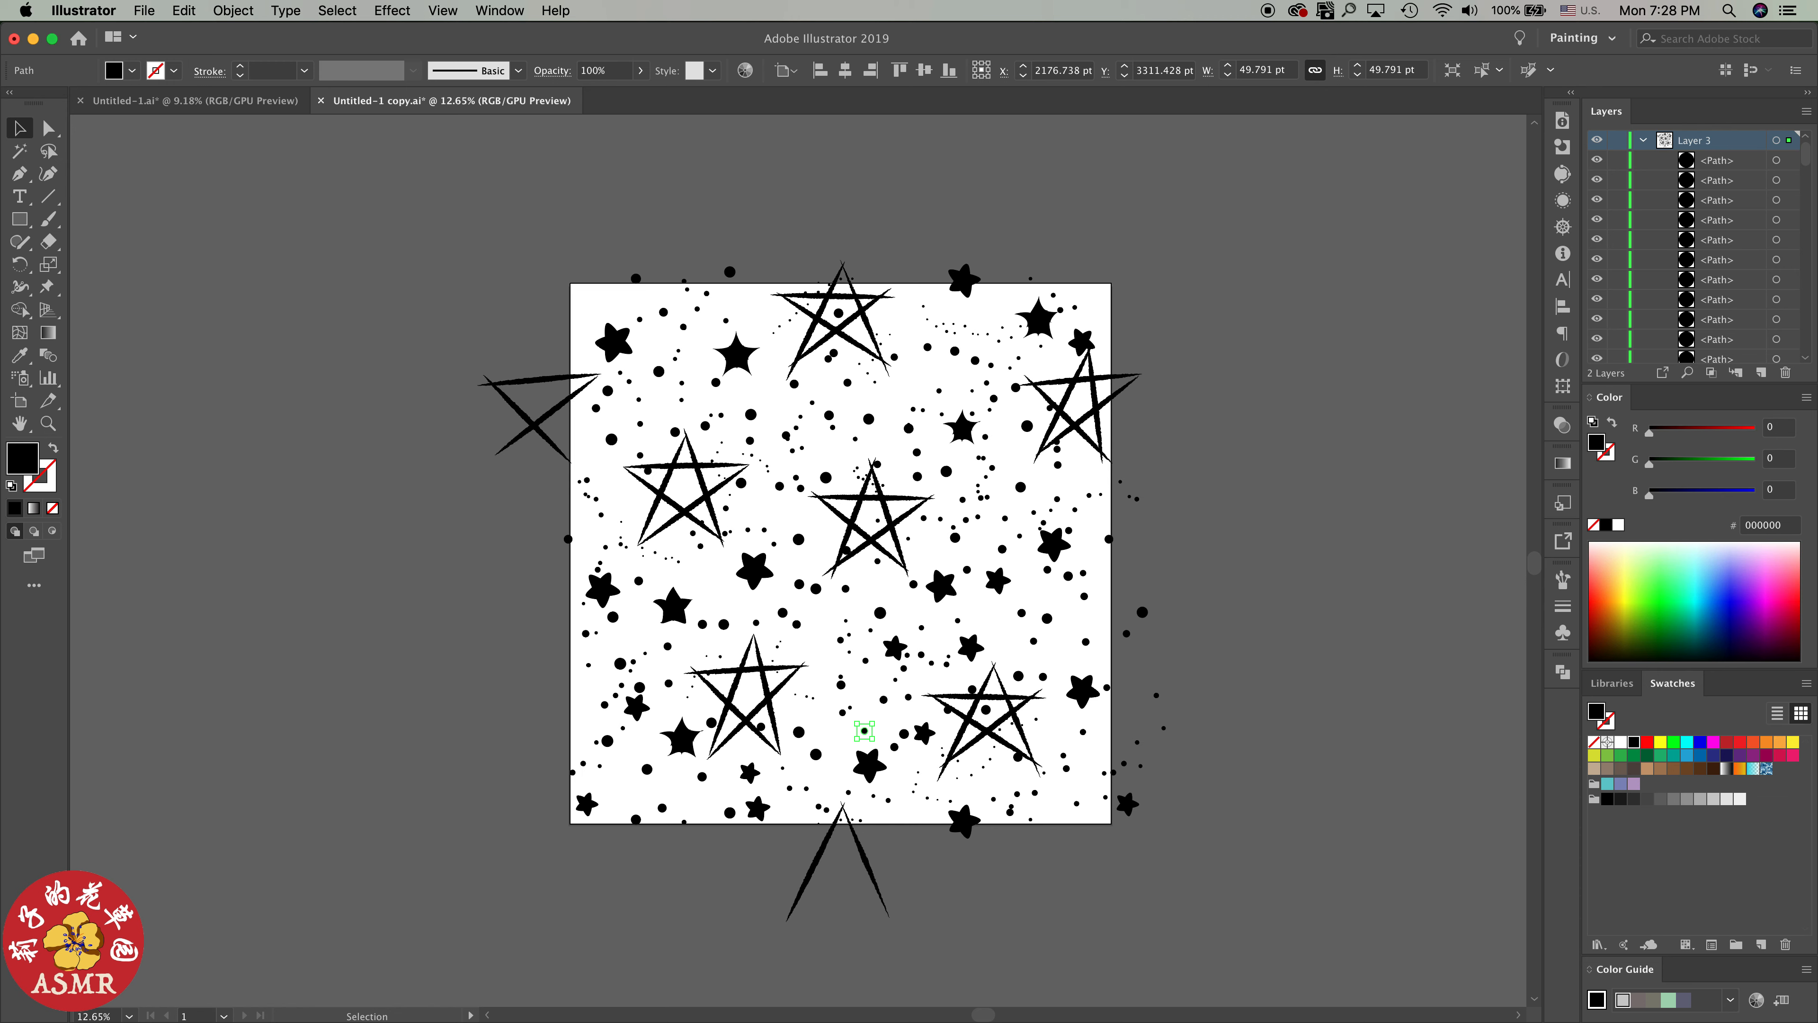
Collapse Layer 3 and delete the empty Layer 2
left_click(1643, 140)
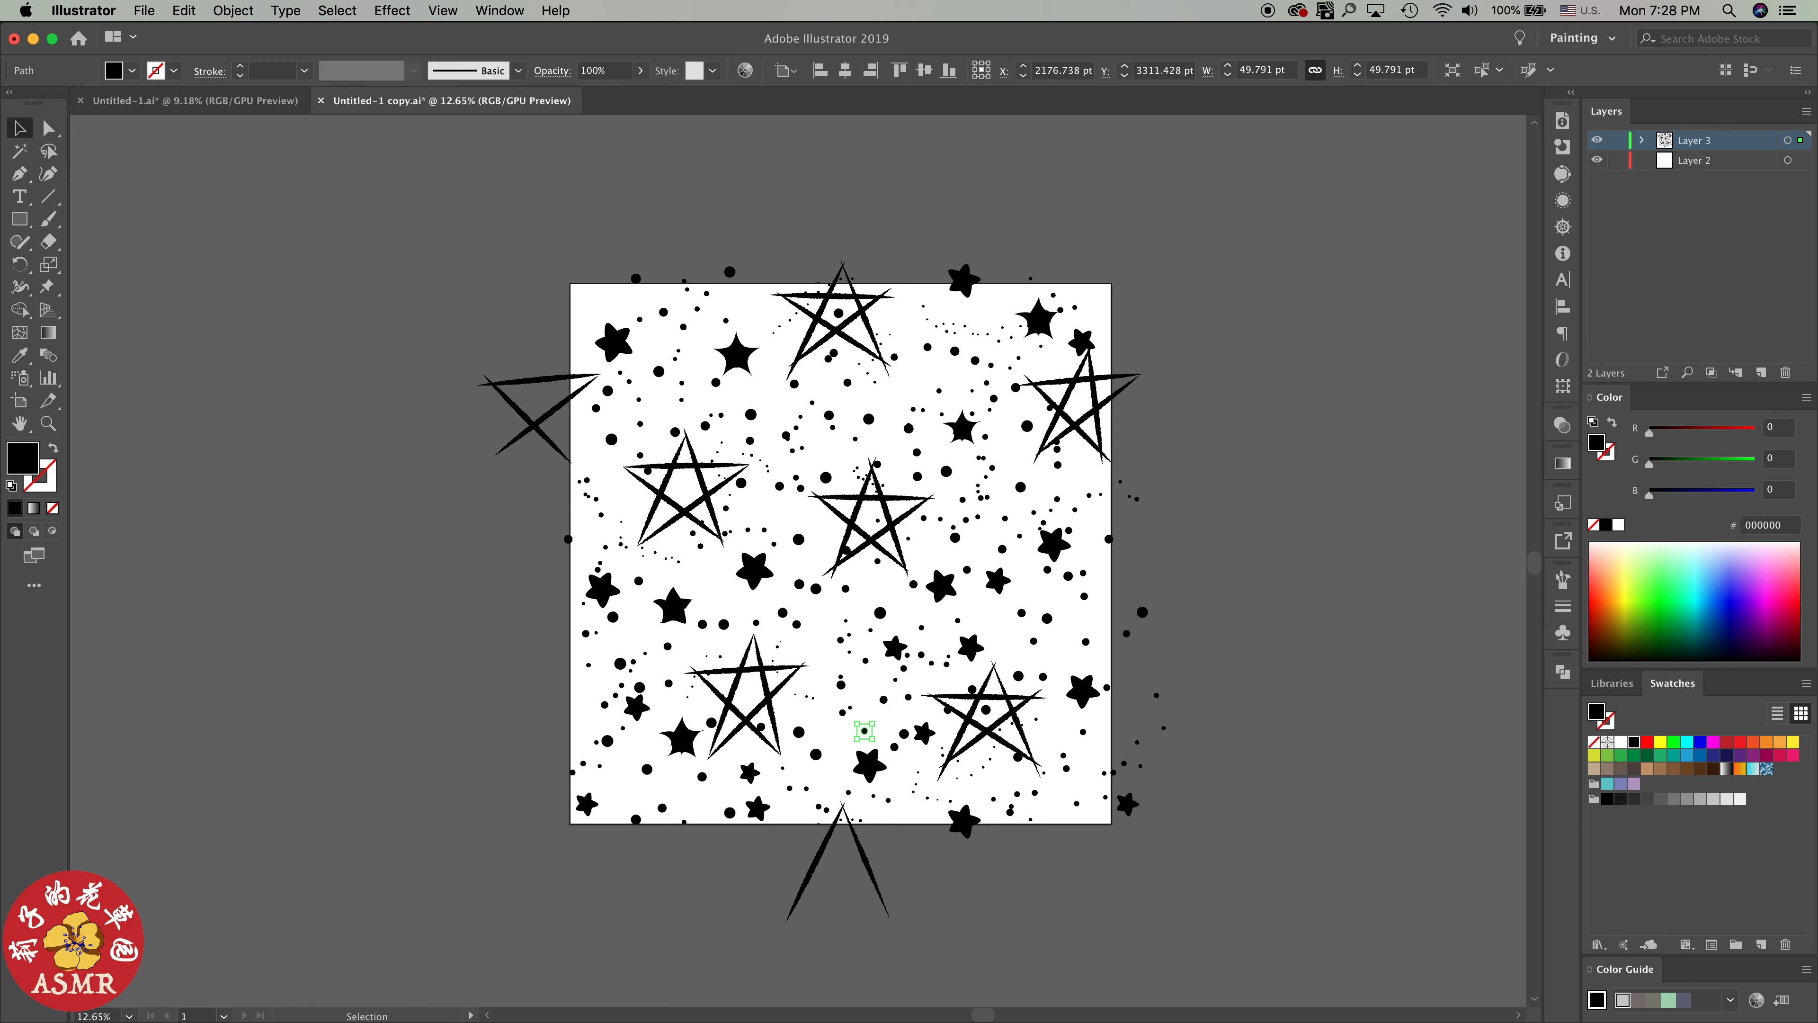
left_click(1695, 160)
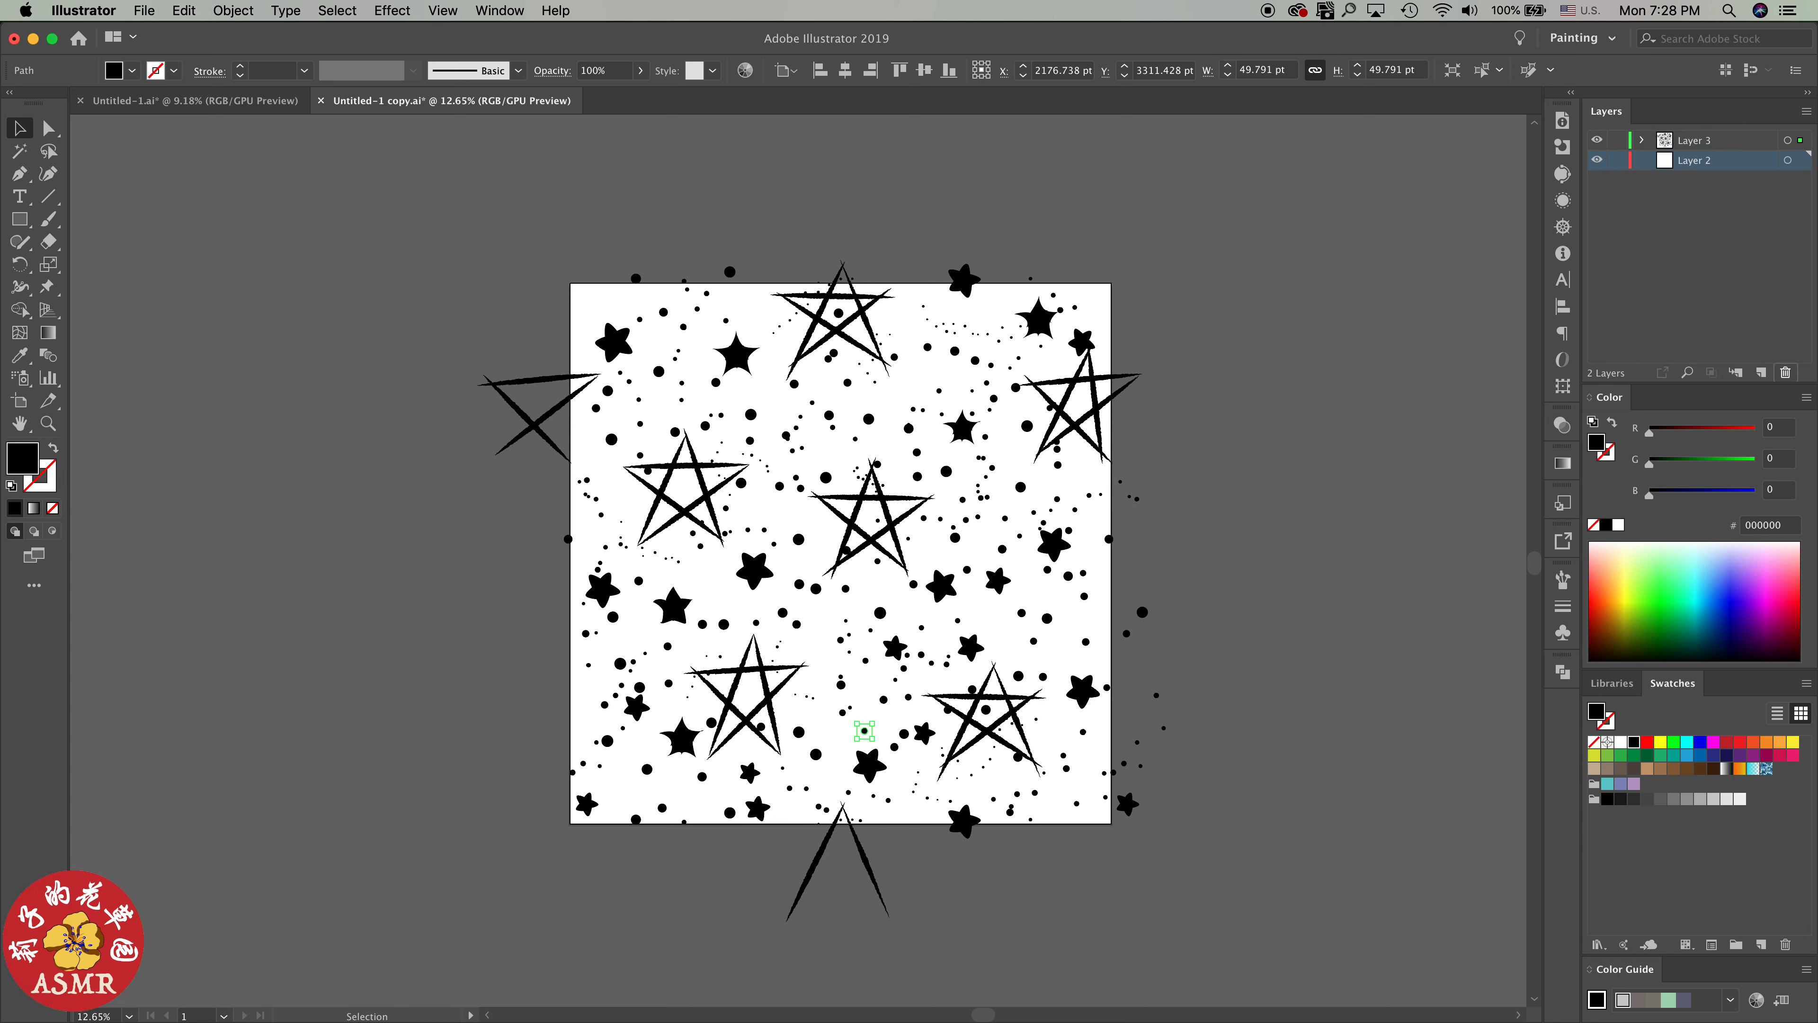
left_click(1785, 373)
Try making a pattern from all the star and dot artwork with a tile width and height of 4000 pt
left_click_drag(438, 231, 1291, 954)
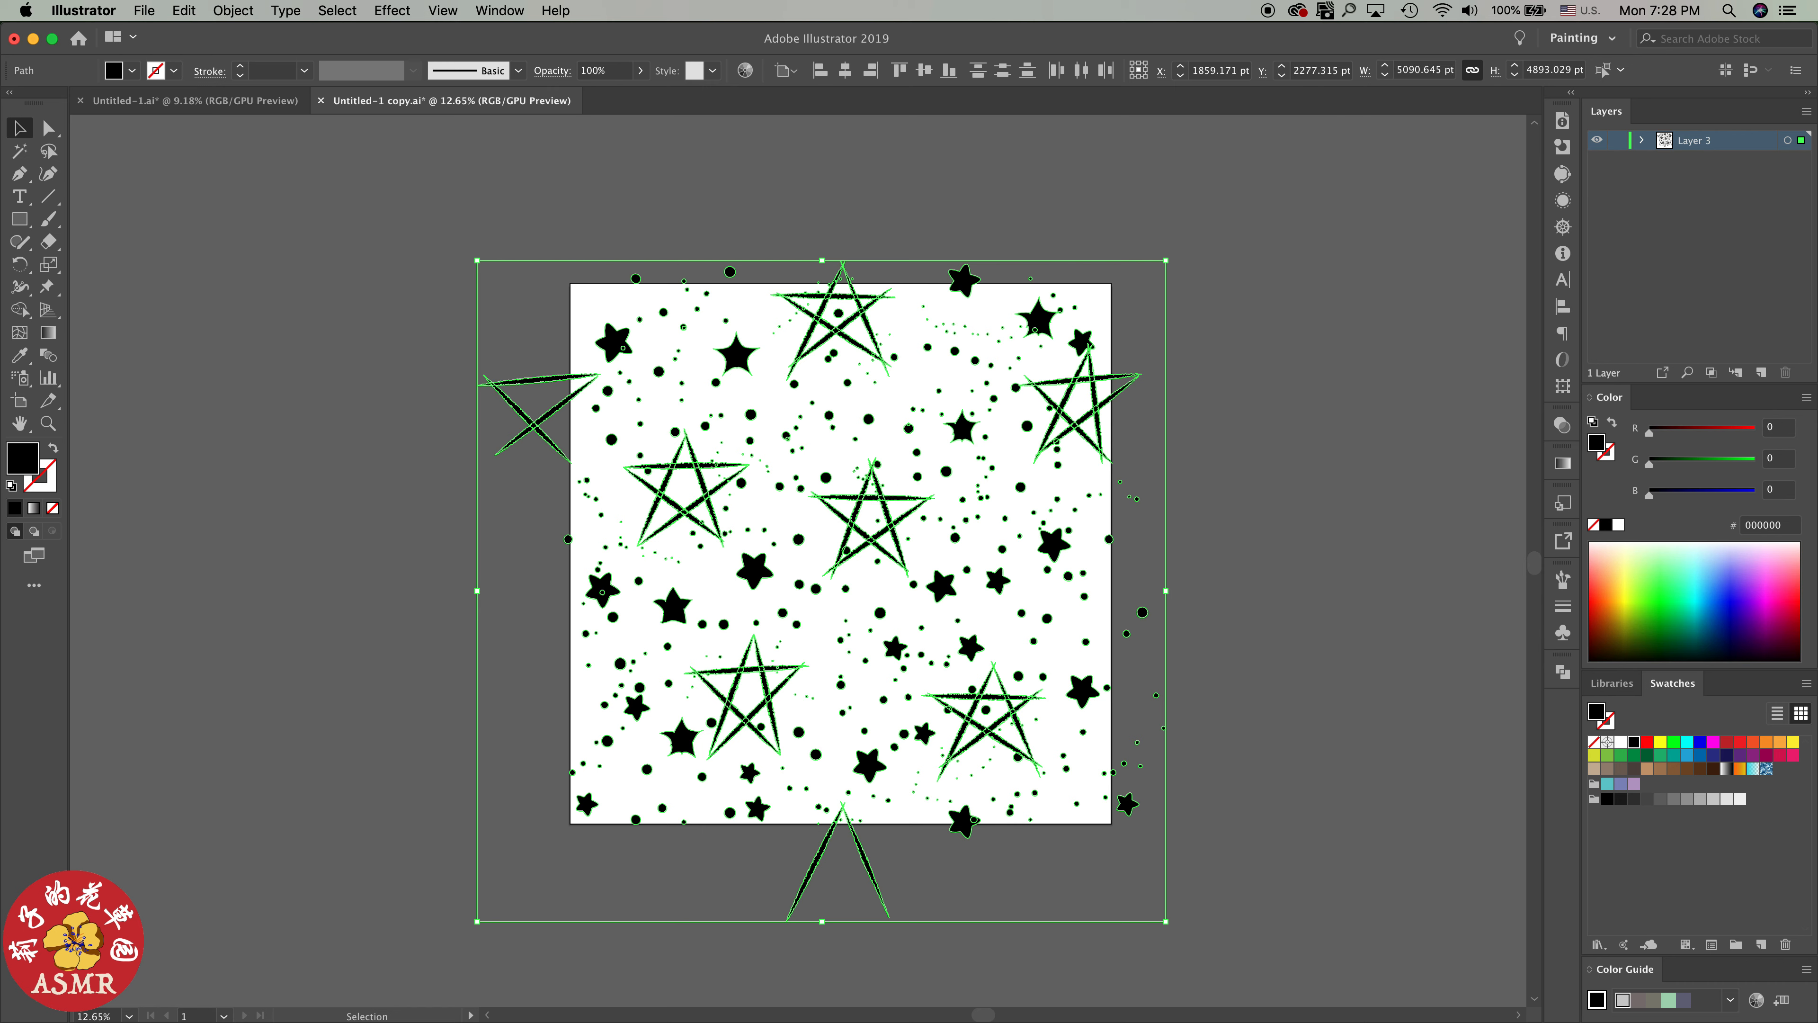
left_click(234, 10)
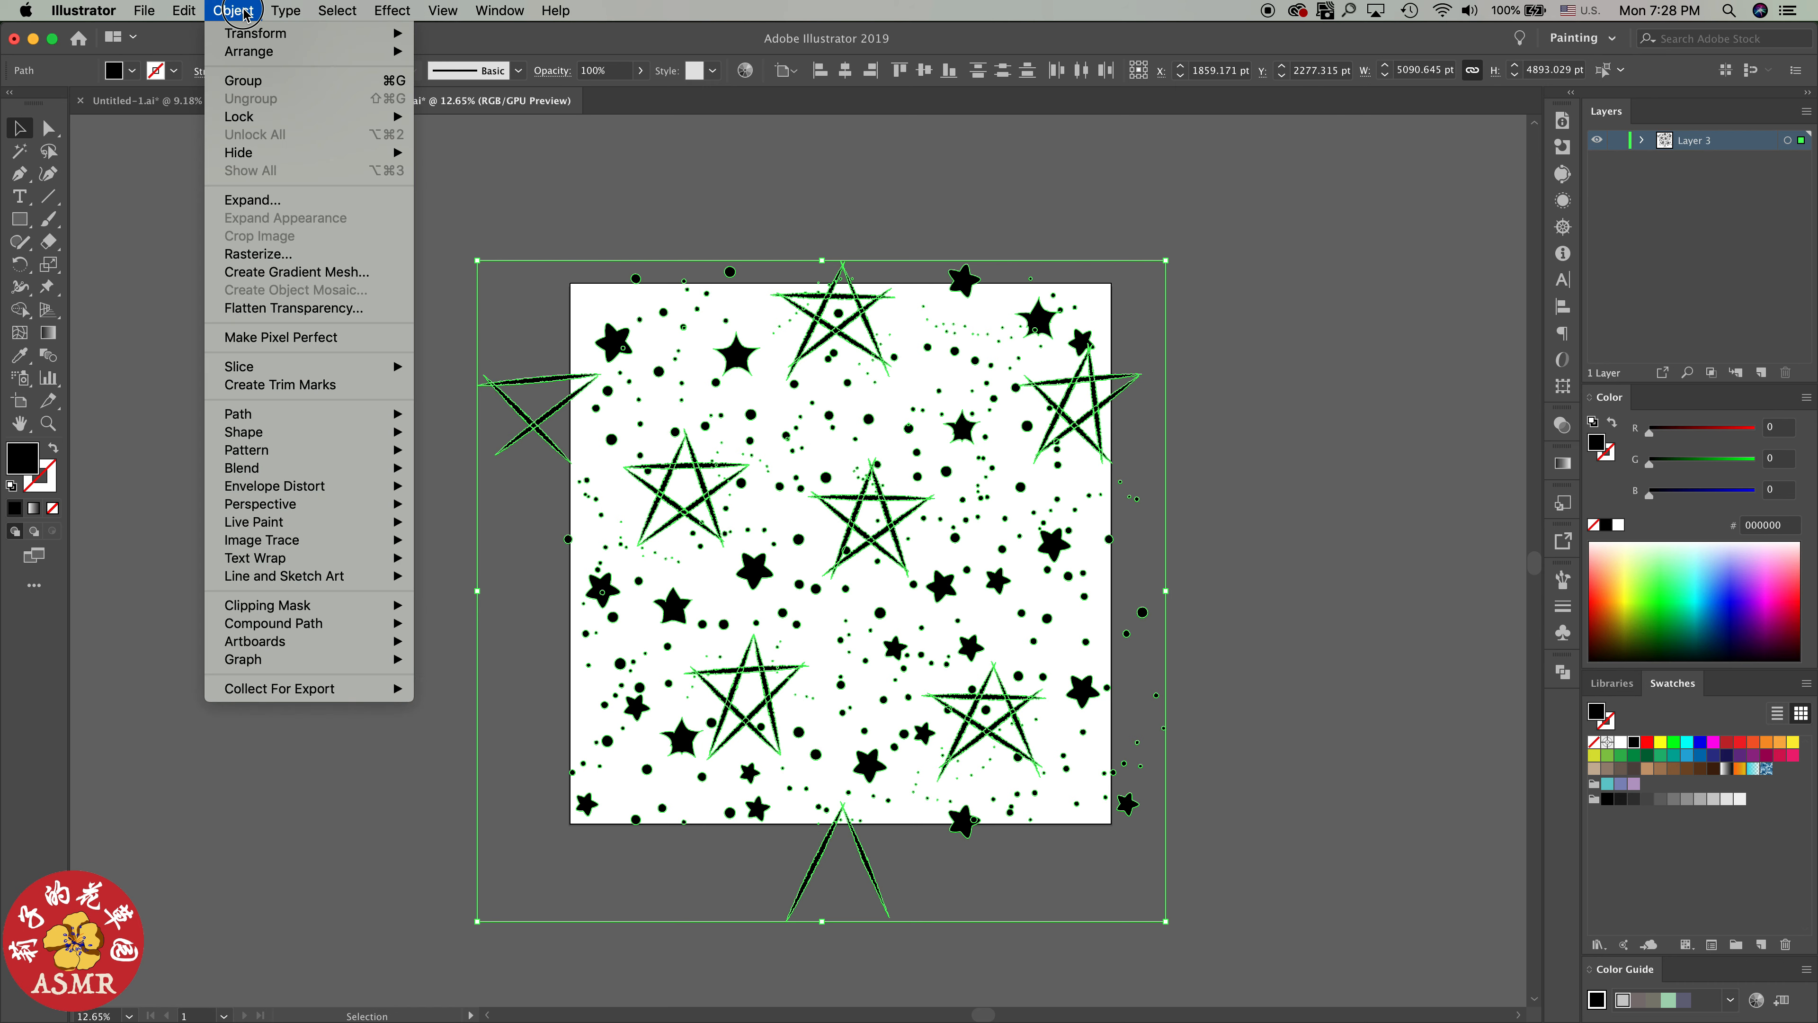
mouse_move(331, 459)
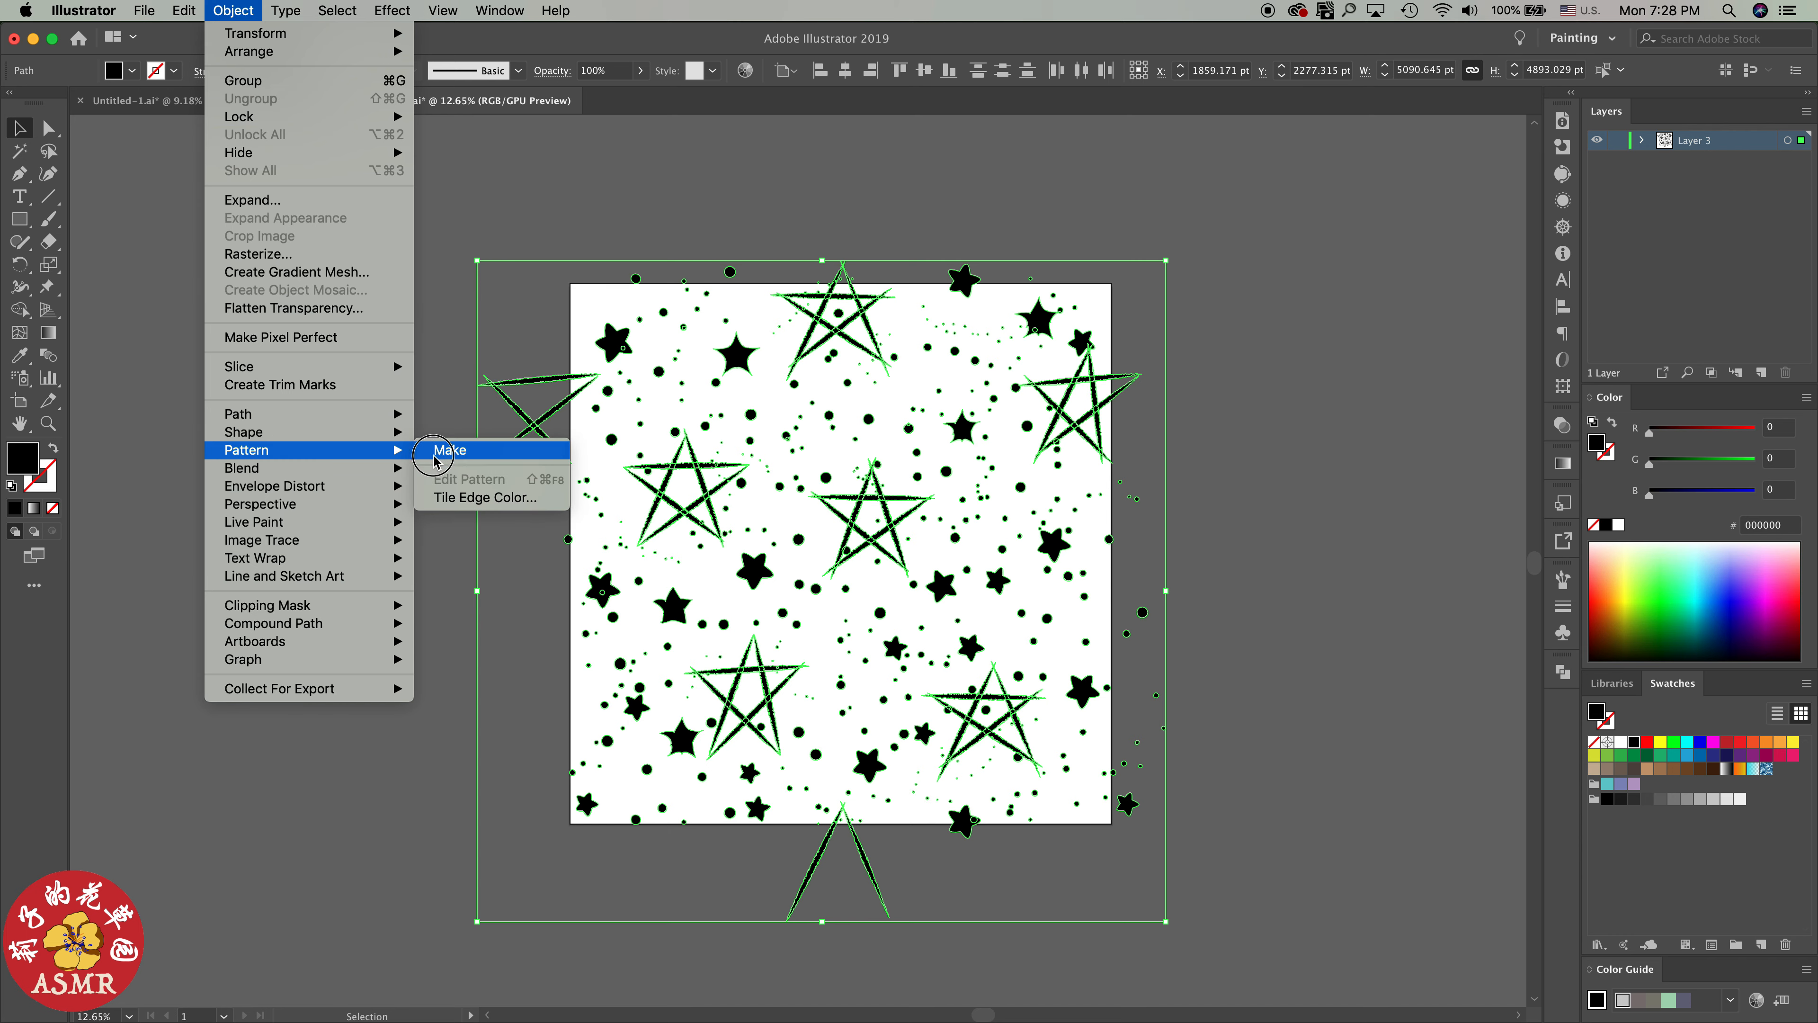
left_click(449, 450)
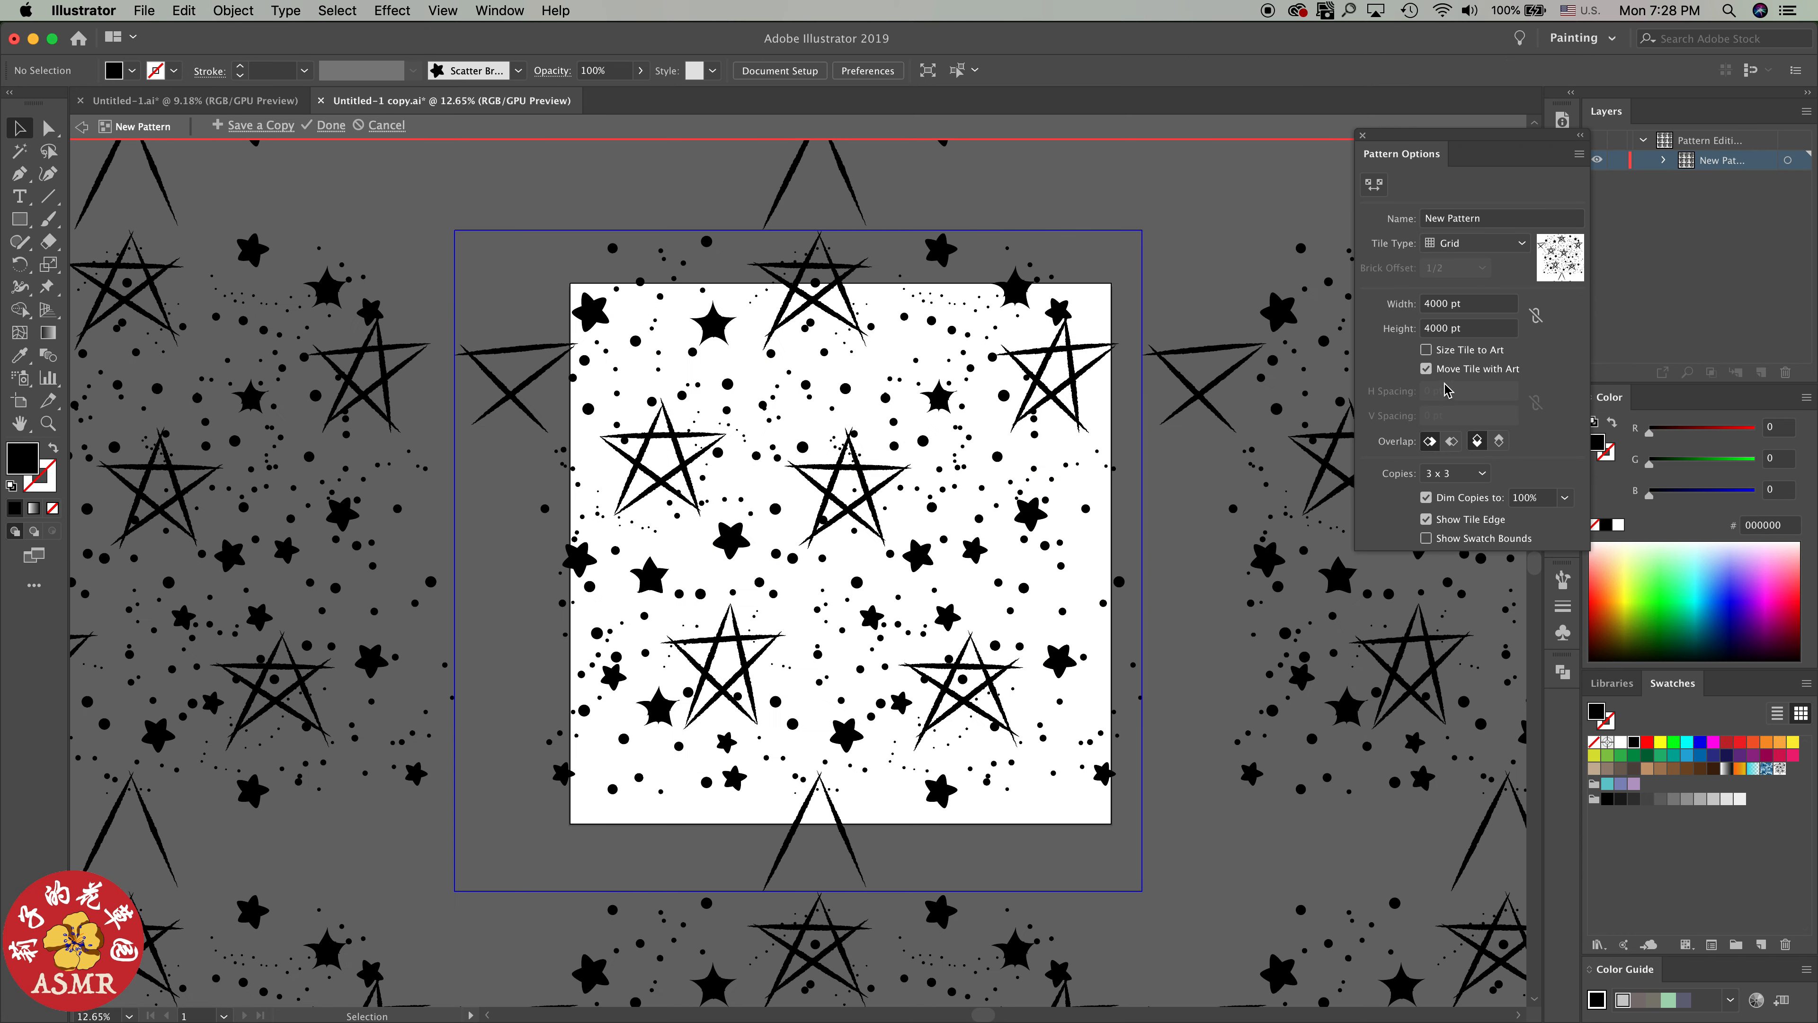
double_click(1449, 317)
type("4000")
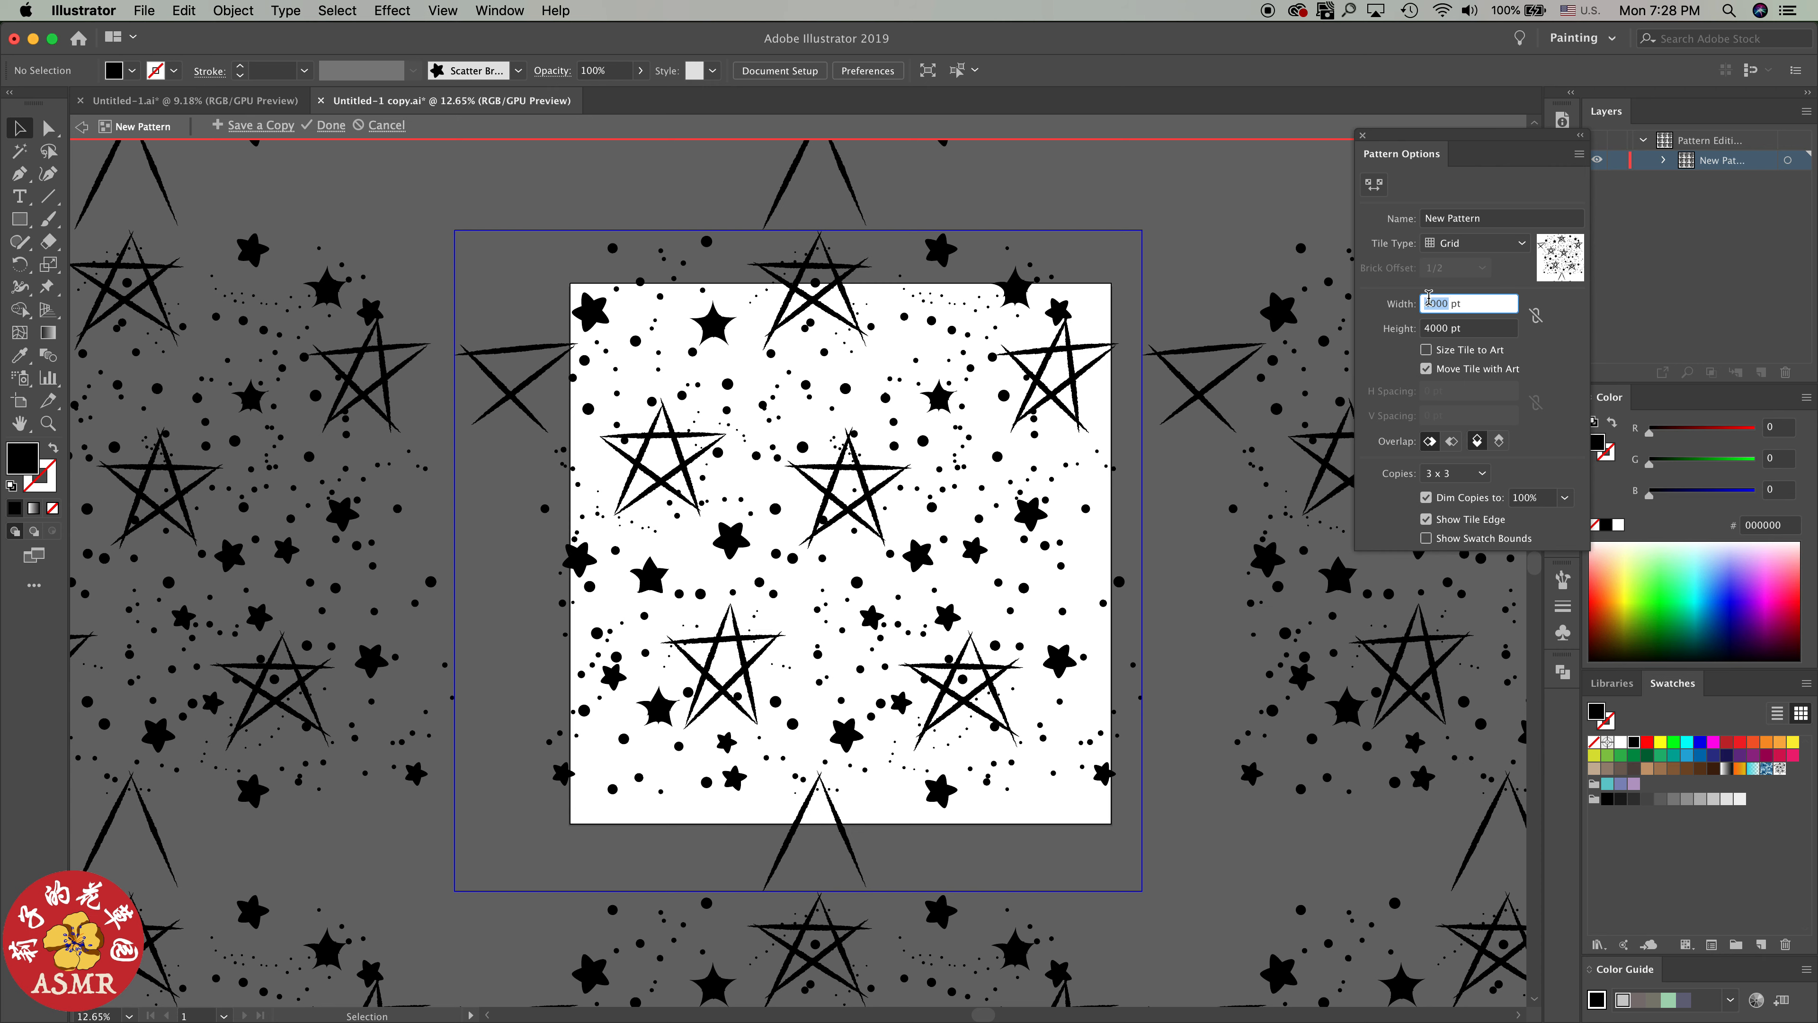
key("Tab")
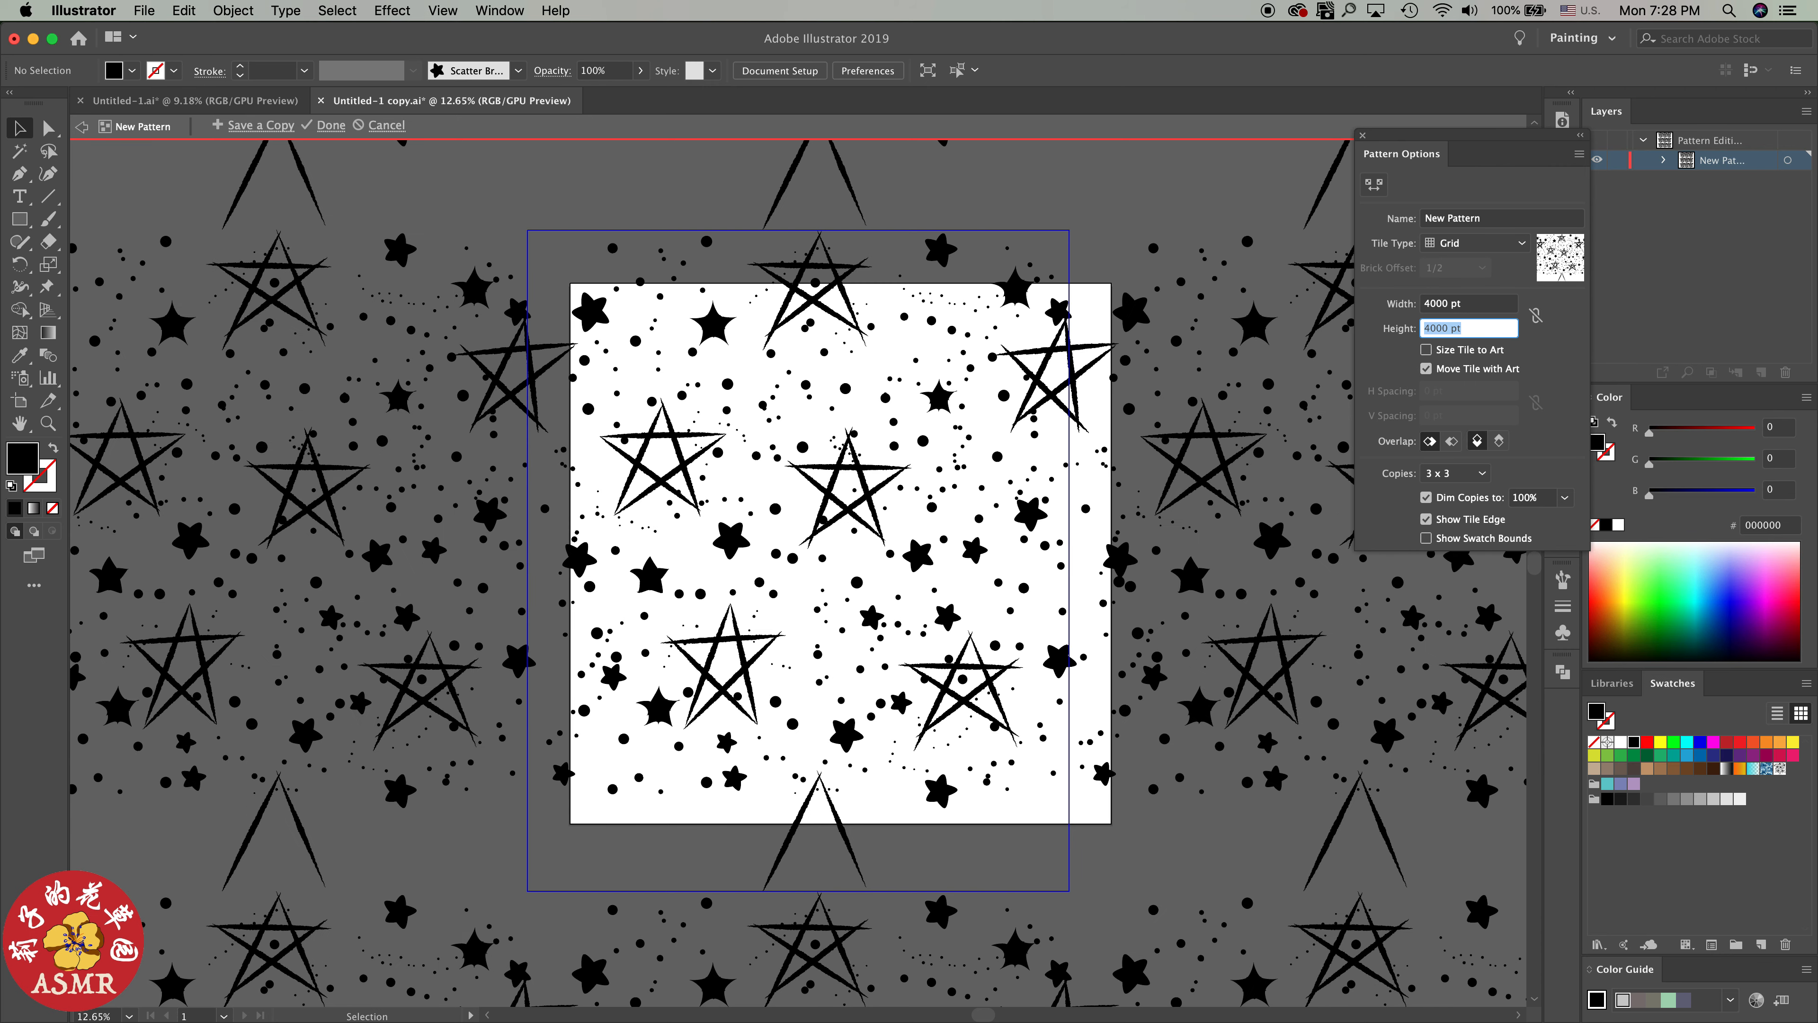
type("4000")
key("Tab")
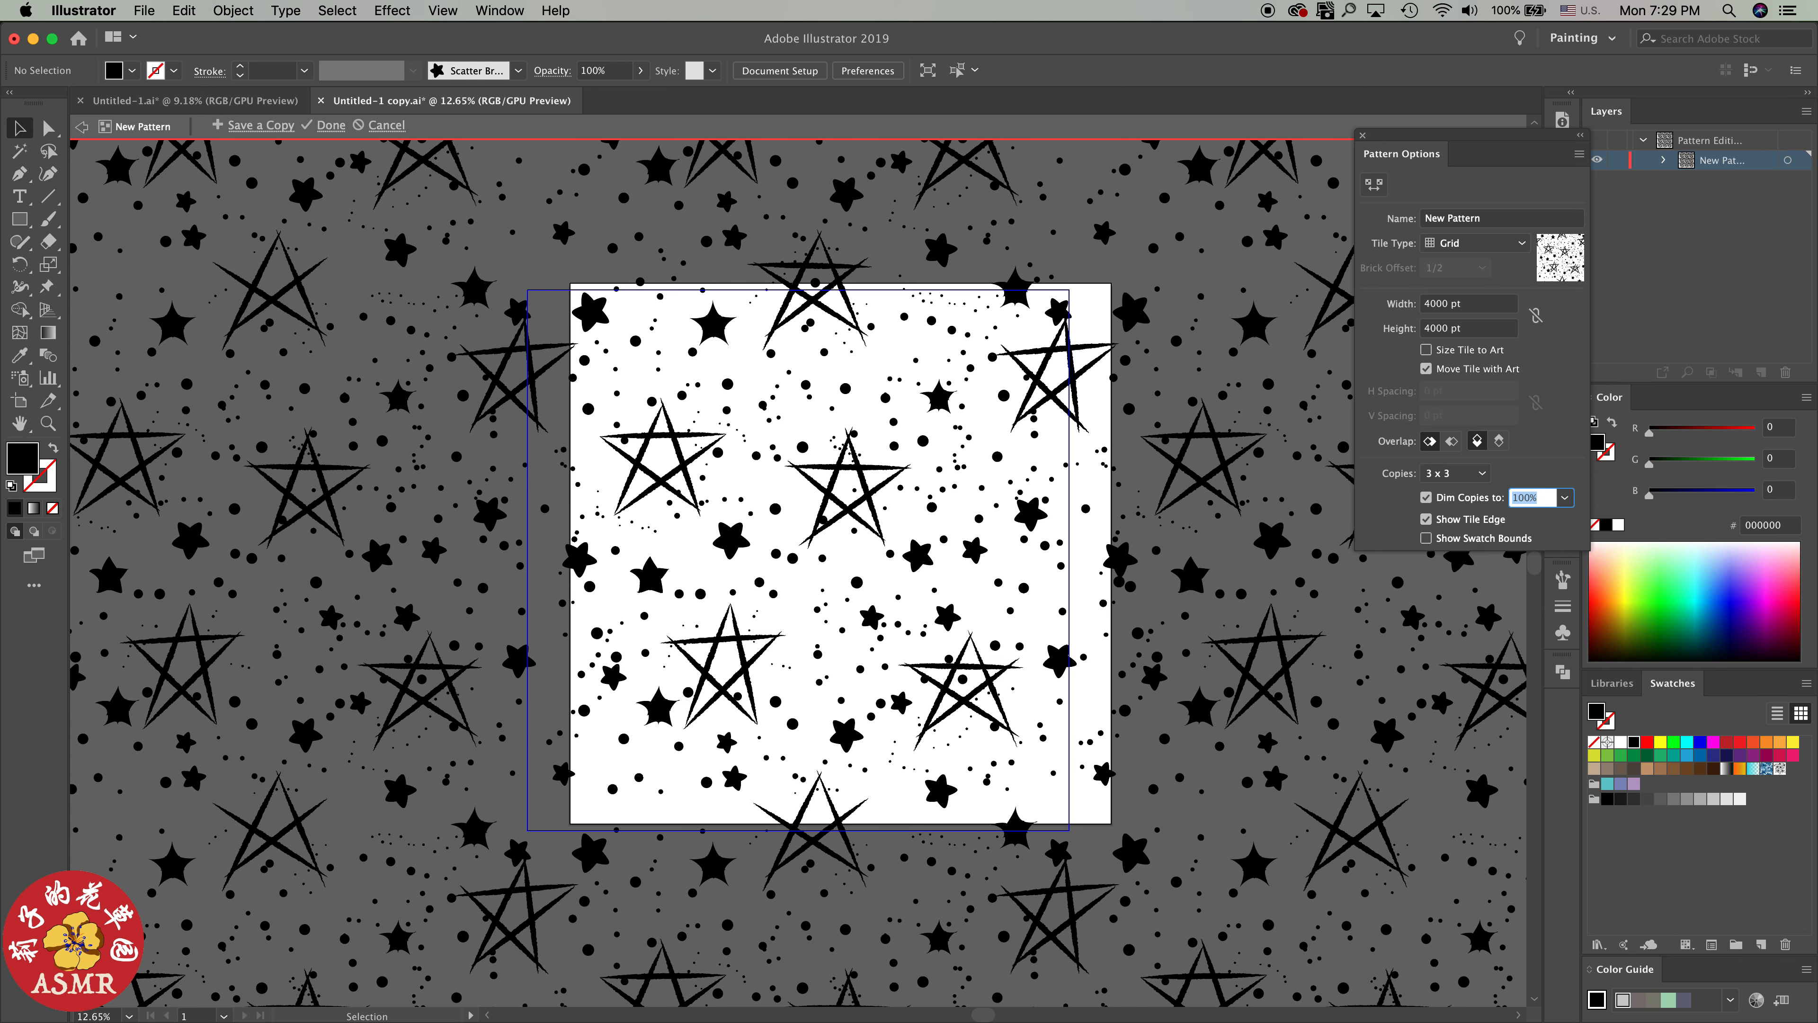
Preview the pattern as 3 x 5 copies, examine the joins between tiles, and cancel the pattern
scroll(1139, 528, "down", 5)
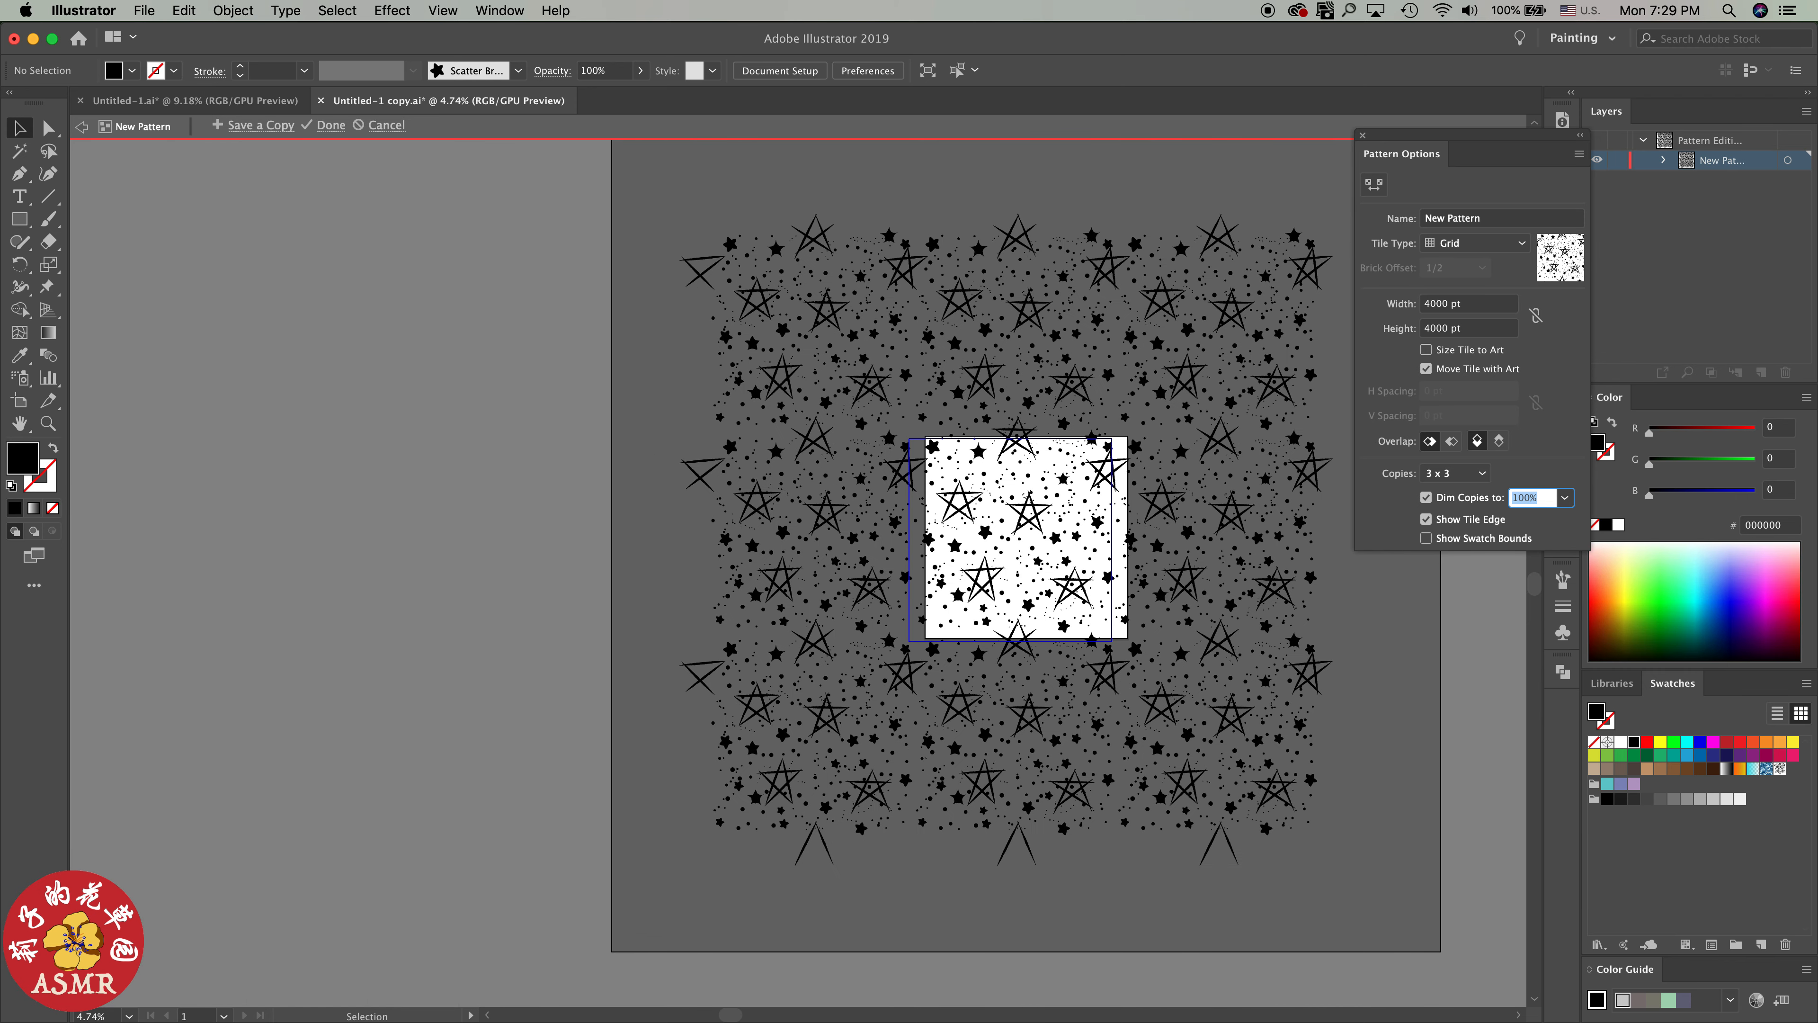
scroll(1017, 544, "right", 5)
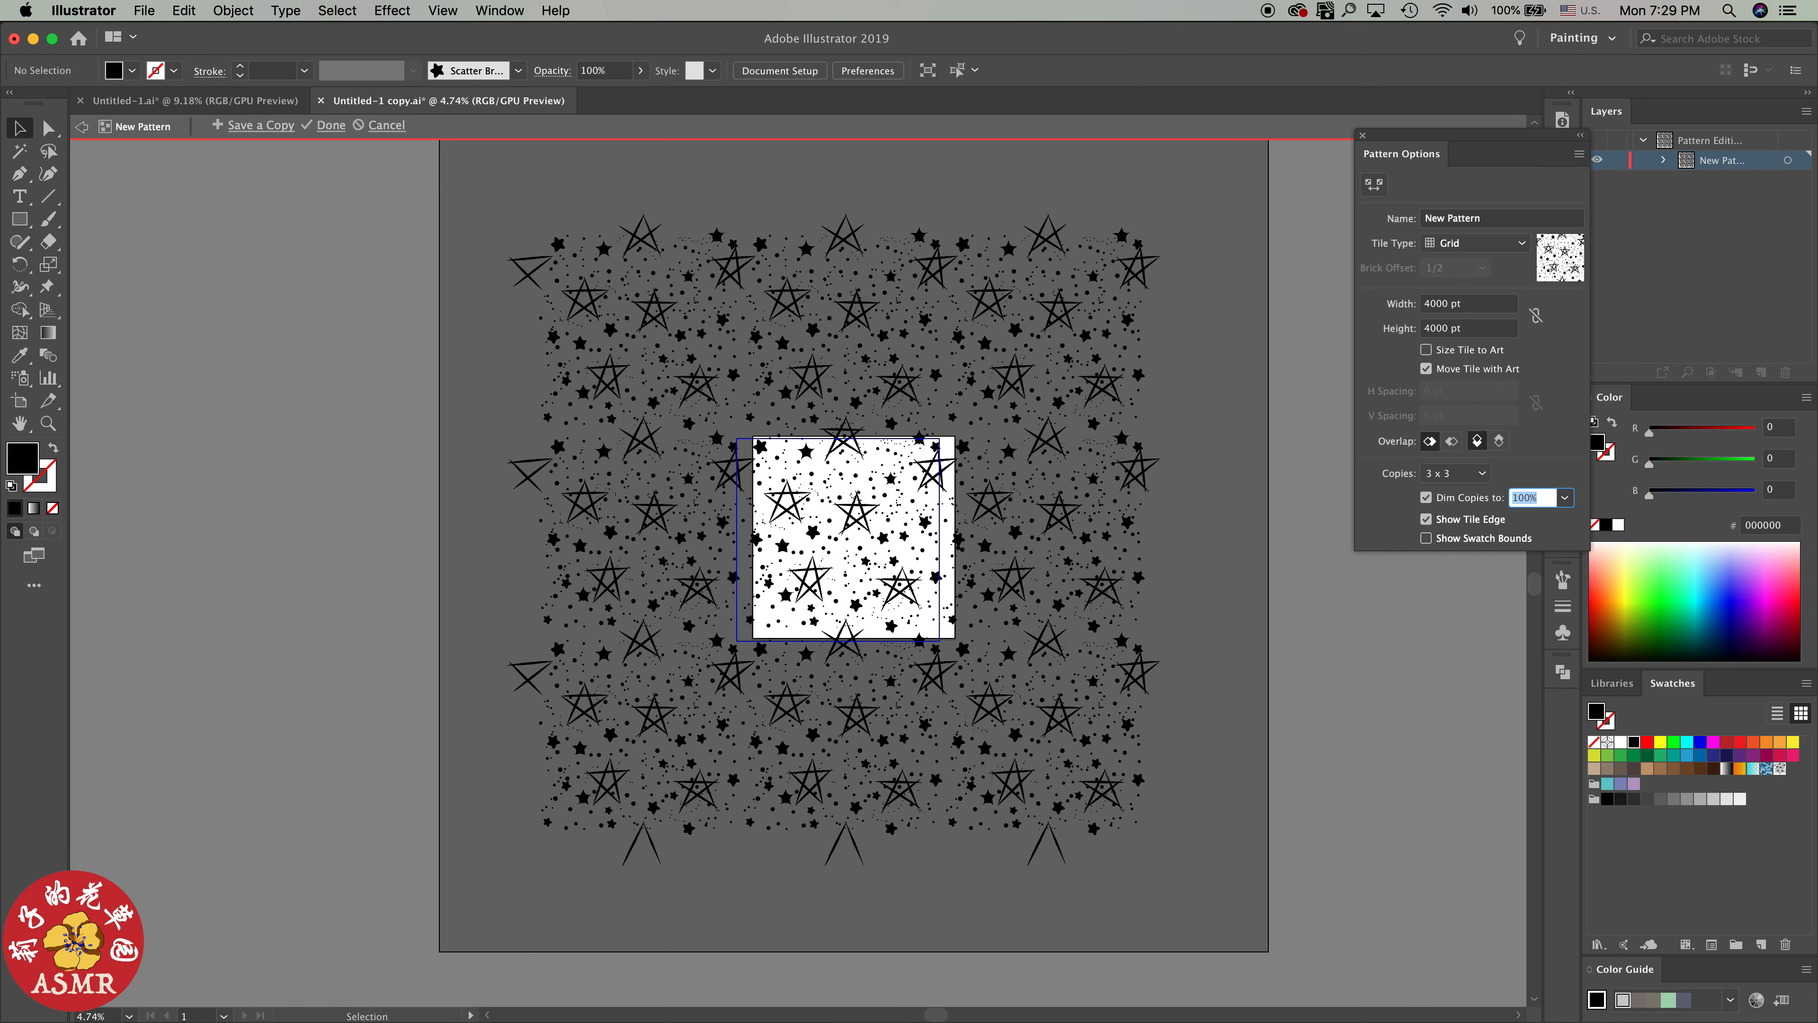
left_click(1457, 472)
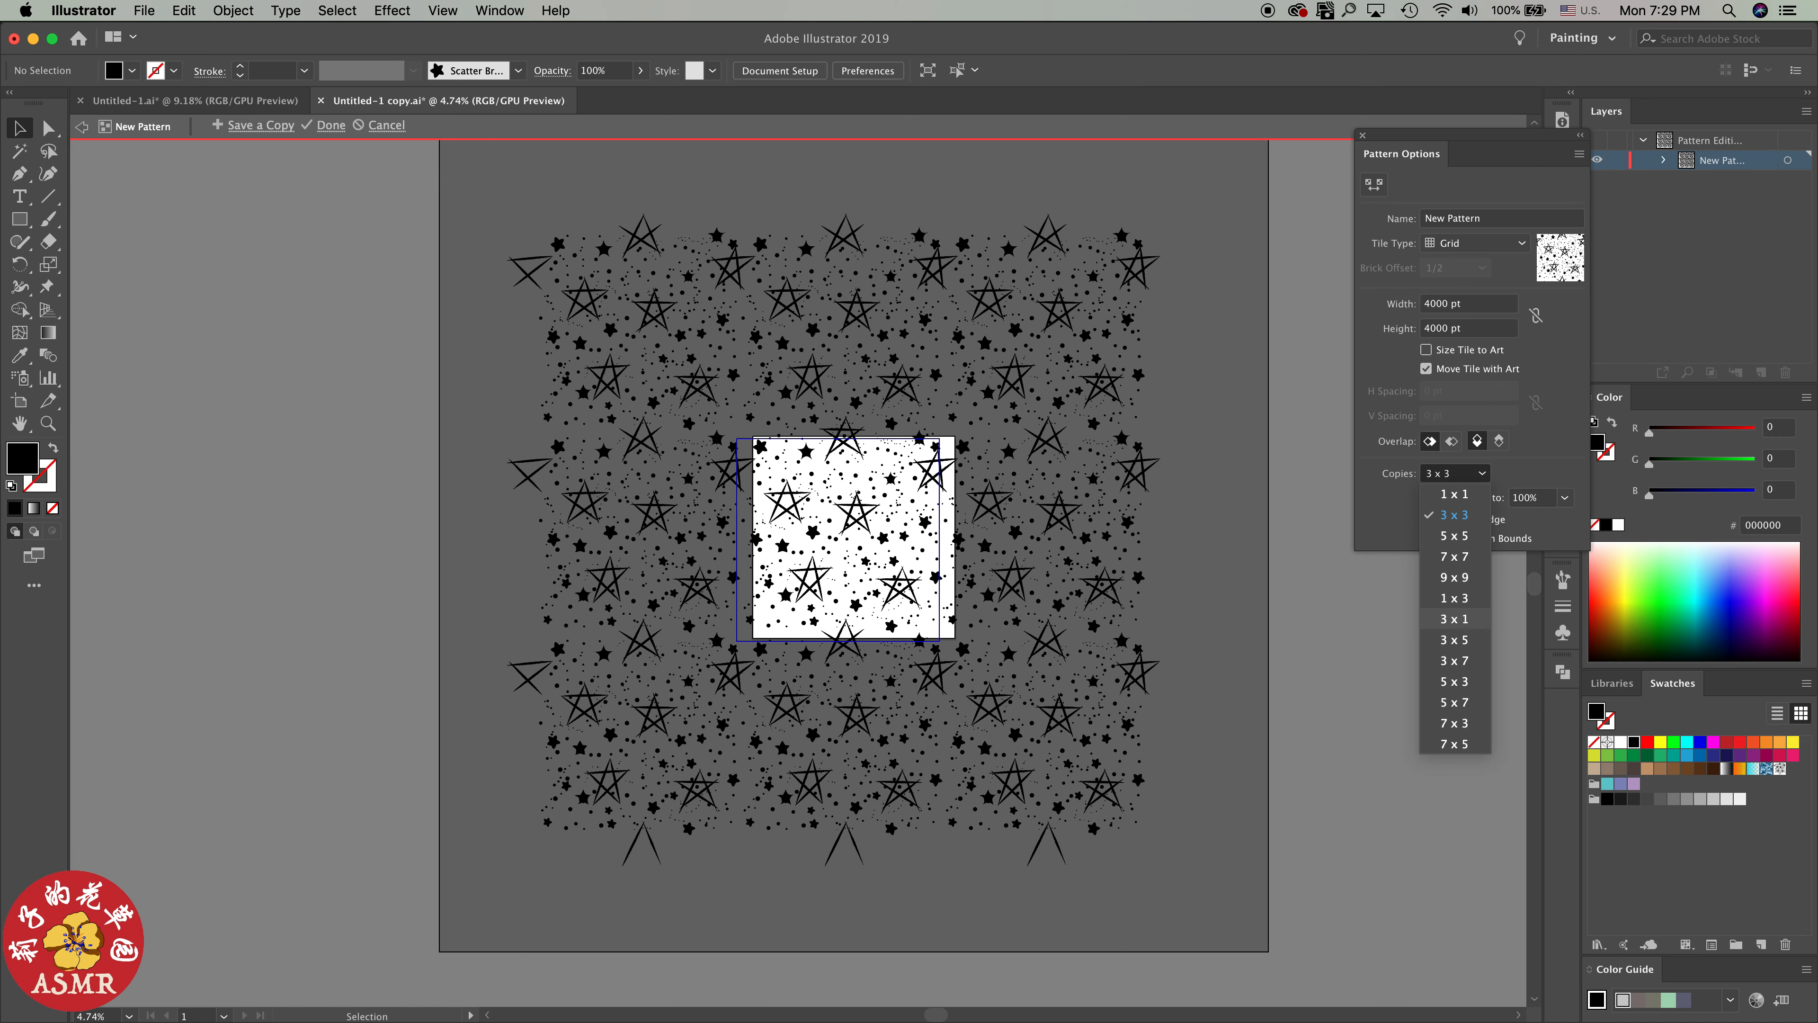
left_click(1454, 639)
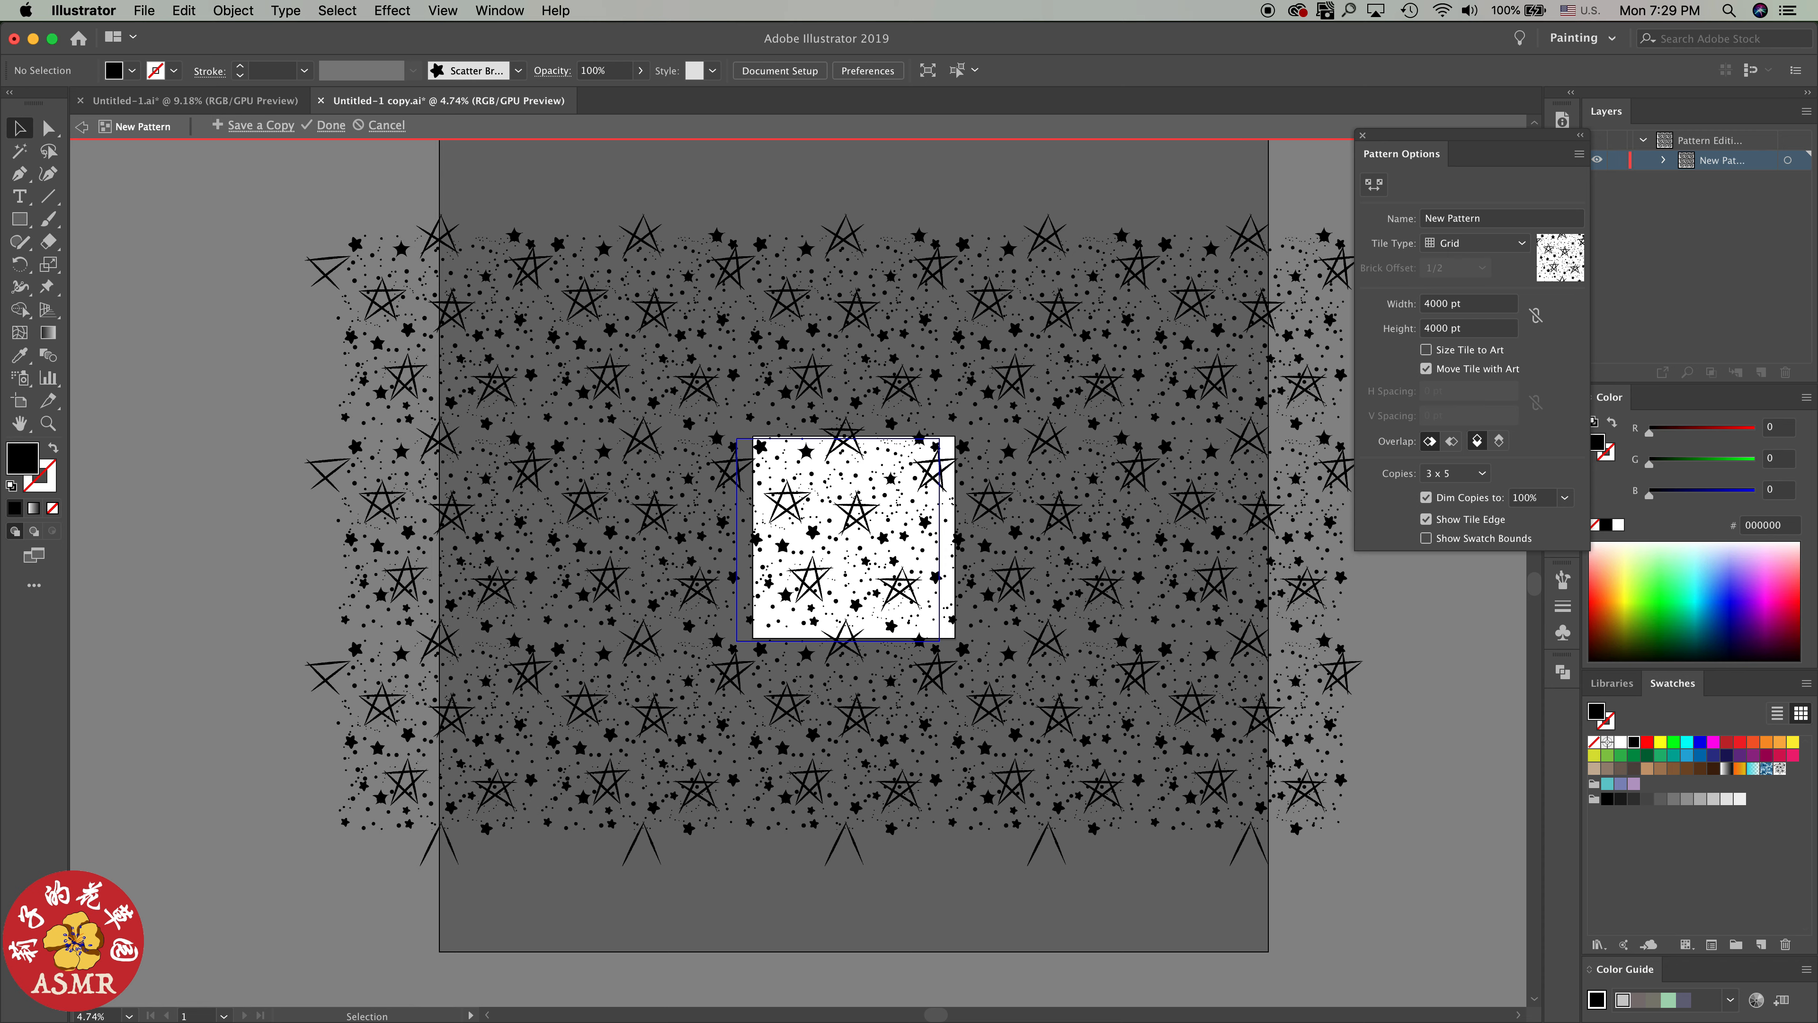
scroll(823, 544, "right", 1)
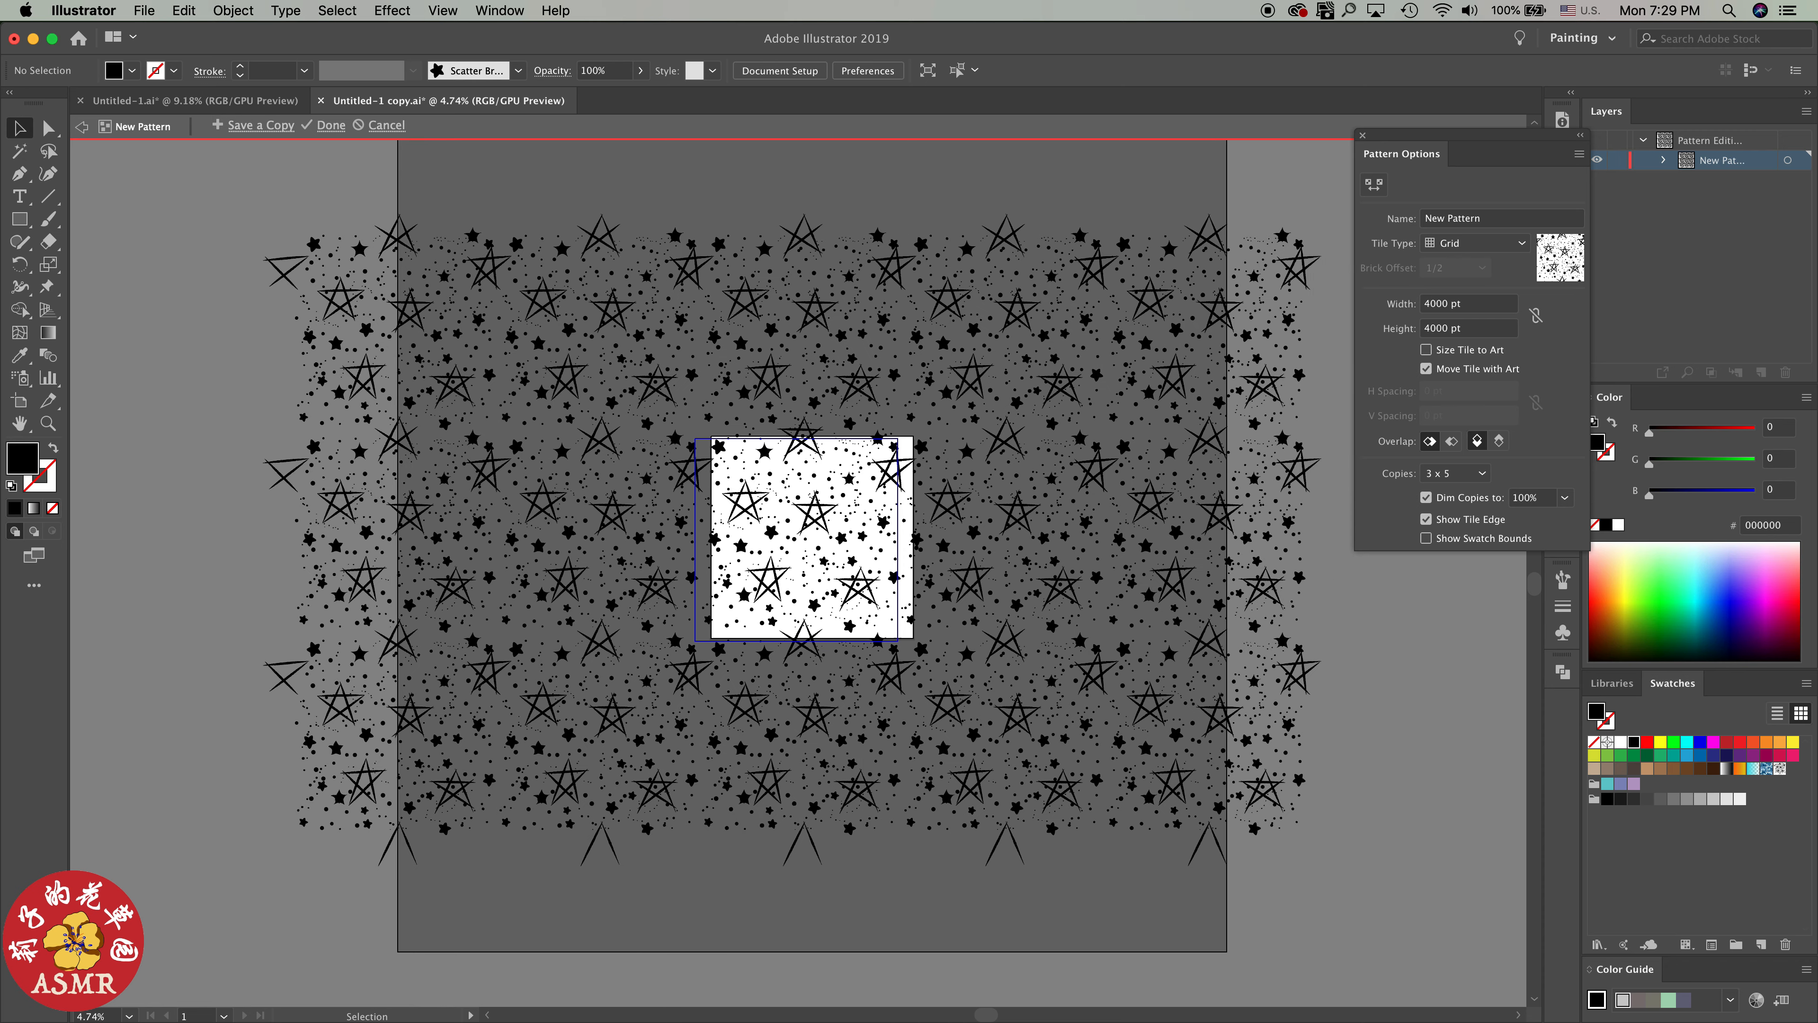
scroll(1015, 546, "up", 5)
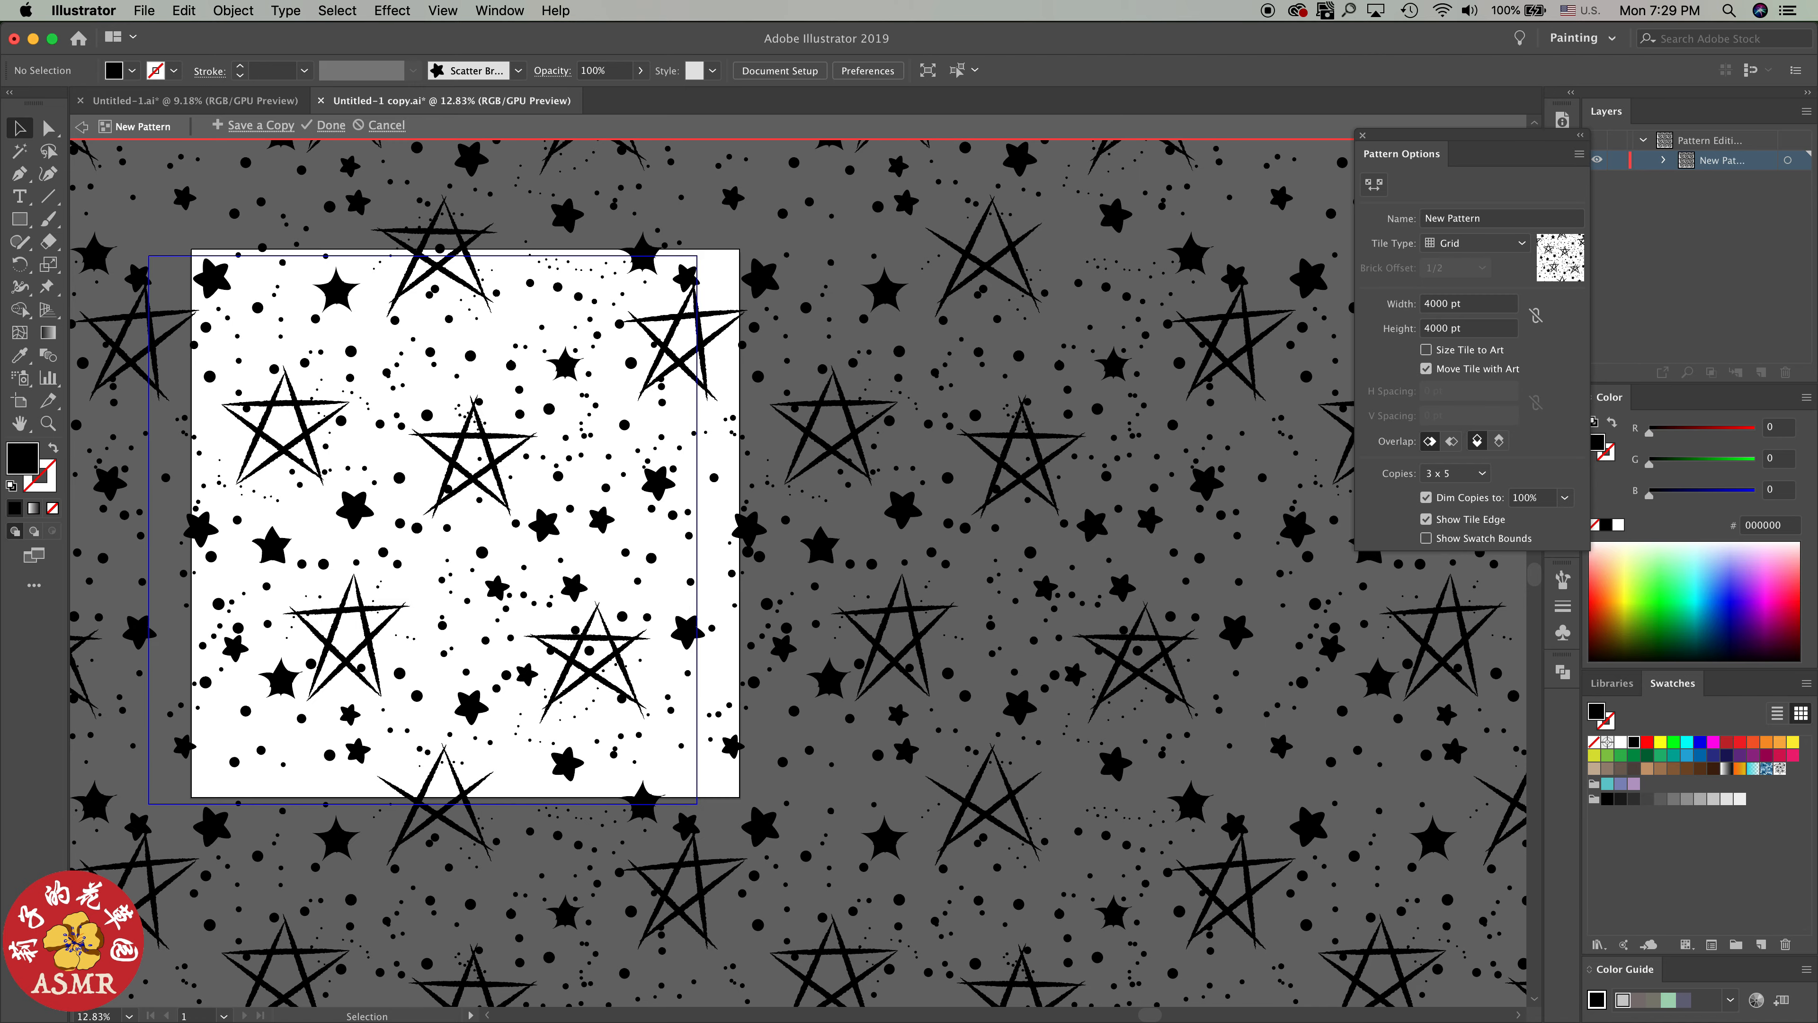
scroll(1046, 476, "down", 4)
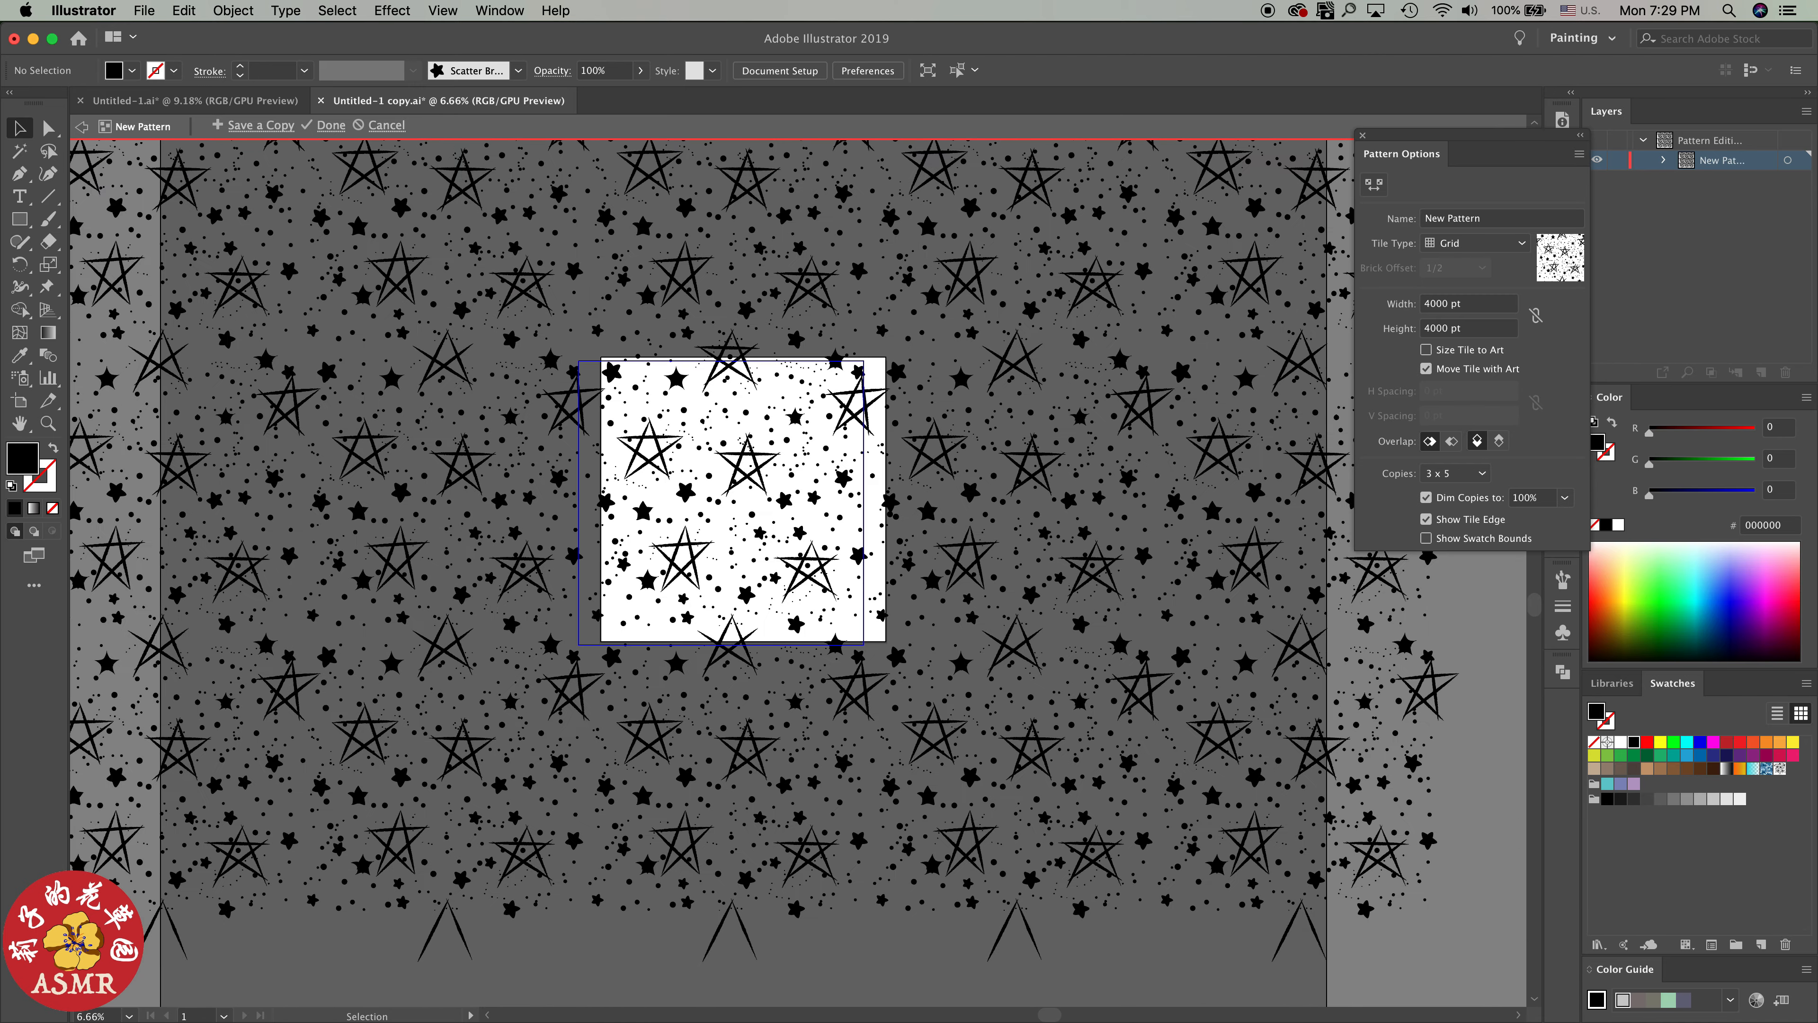
scroll(1041, 485, "down", 3)
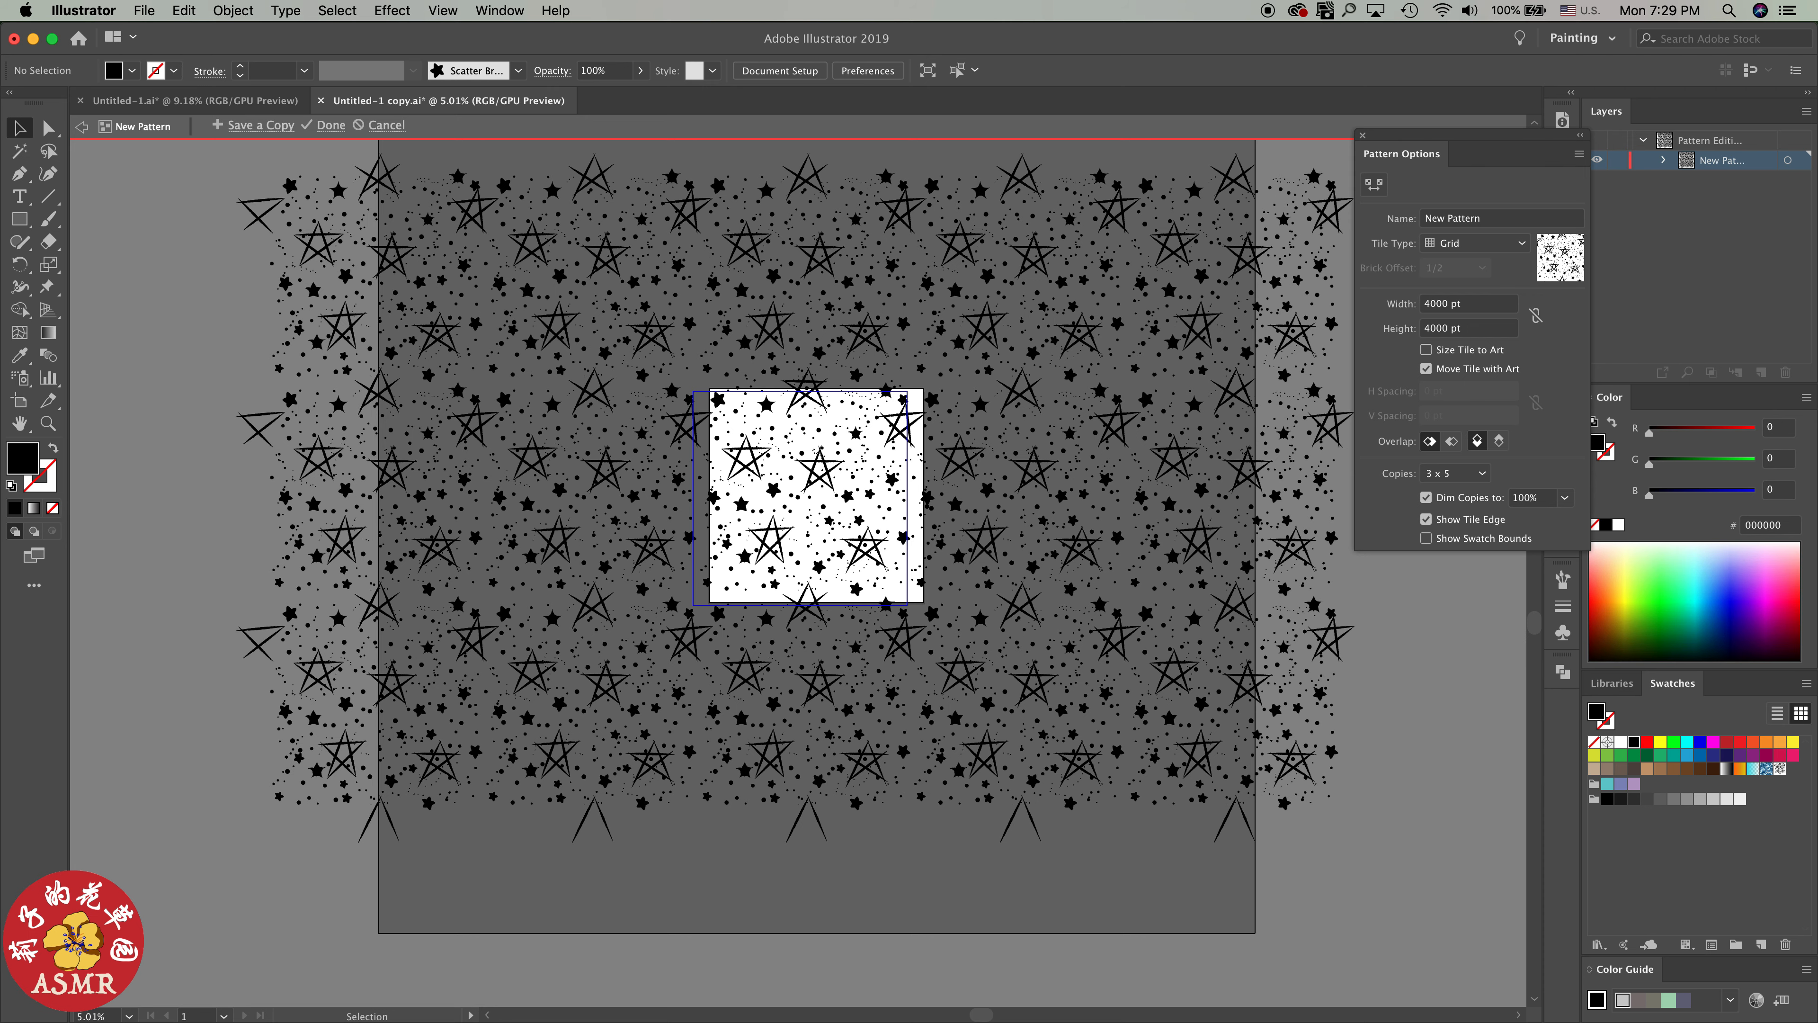
left_click(387, 126)
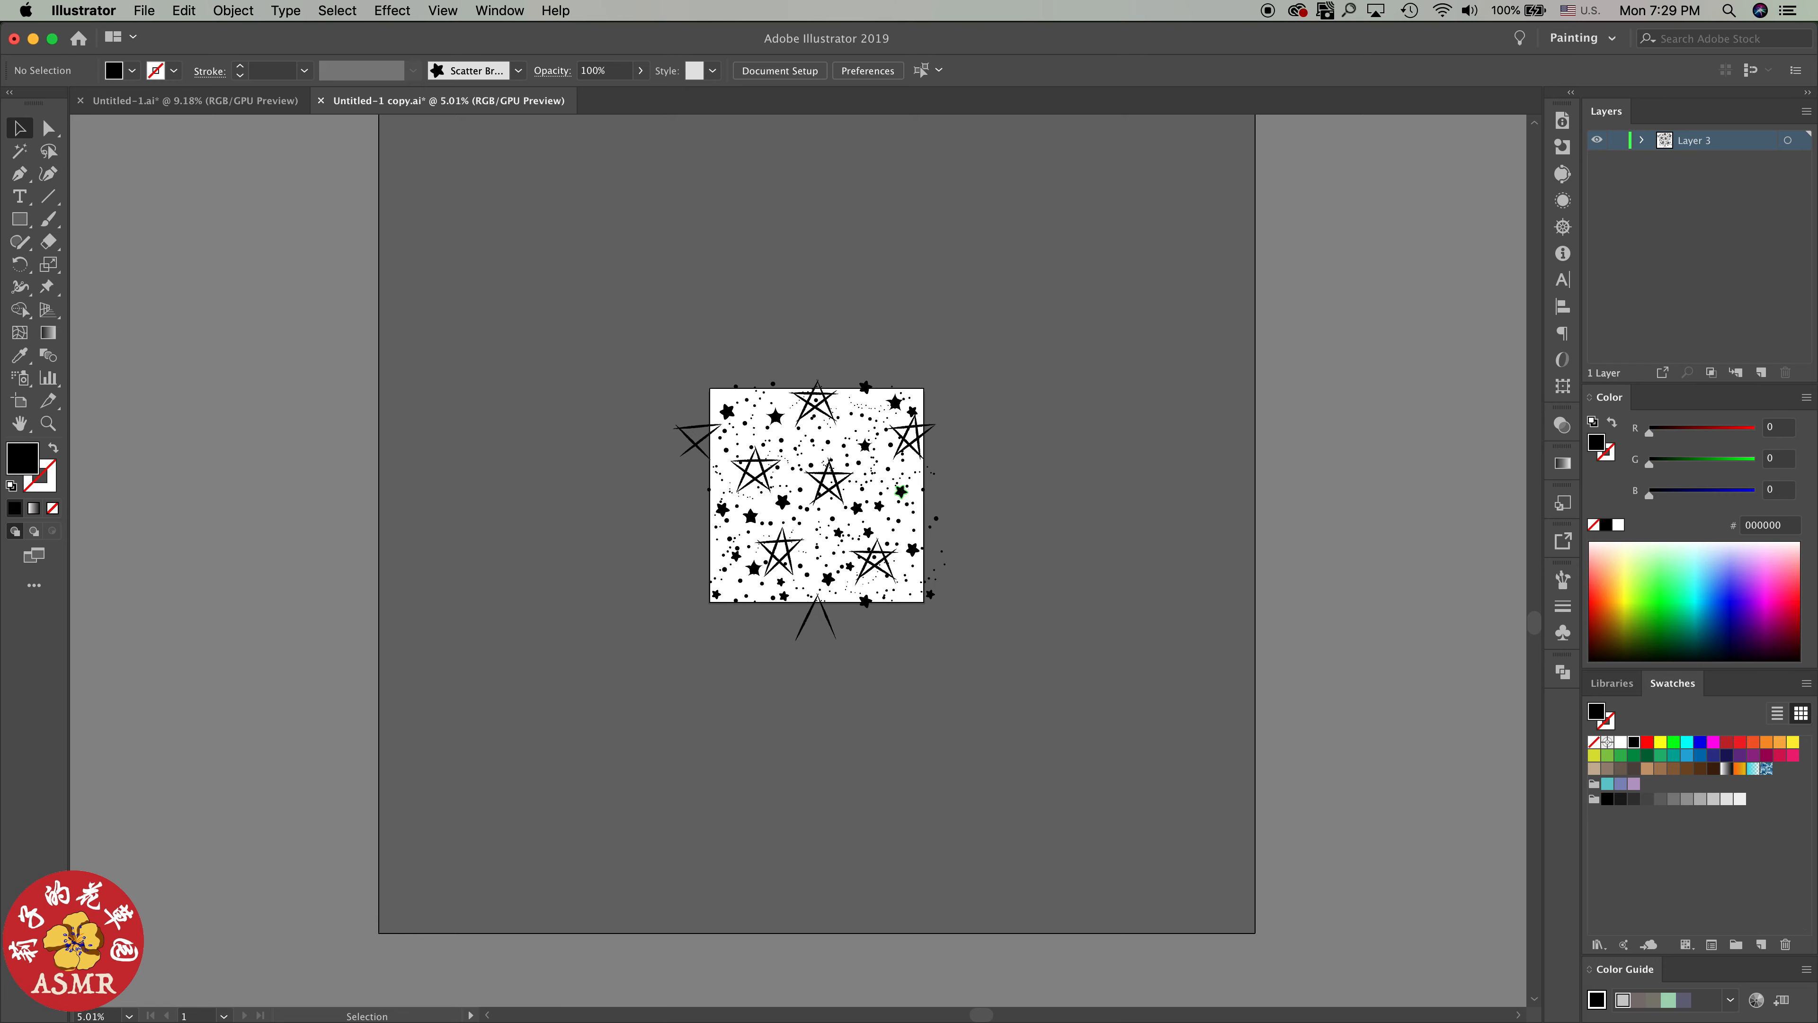
Copy the horizontal stroke of the line star crossing the artboard's top edge 4000 pt straight down, with 0 pt horizontal offset, and deselect it
scroll(911, 493, "up", 4)
scroll(907, 485, "up", 1)
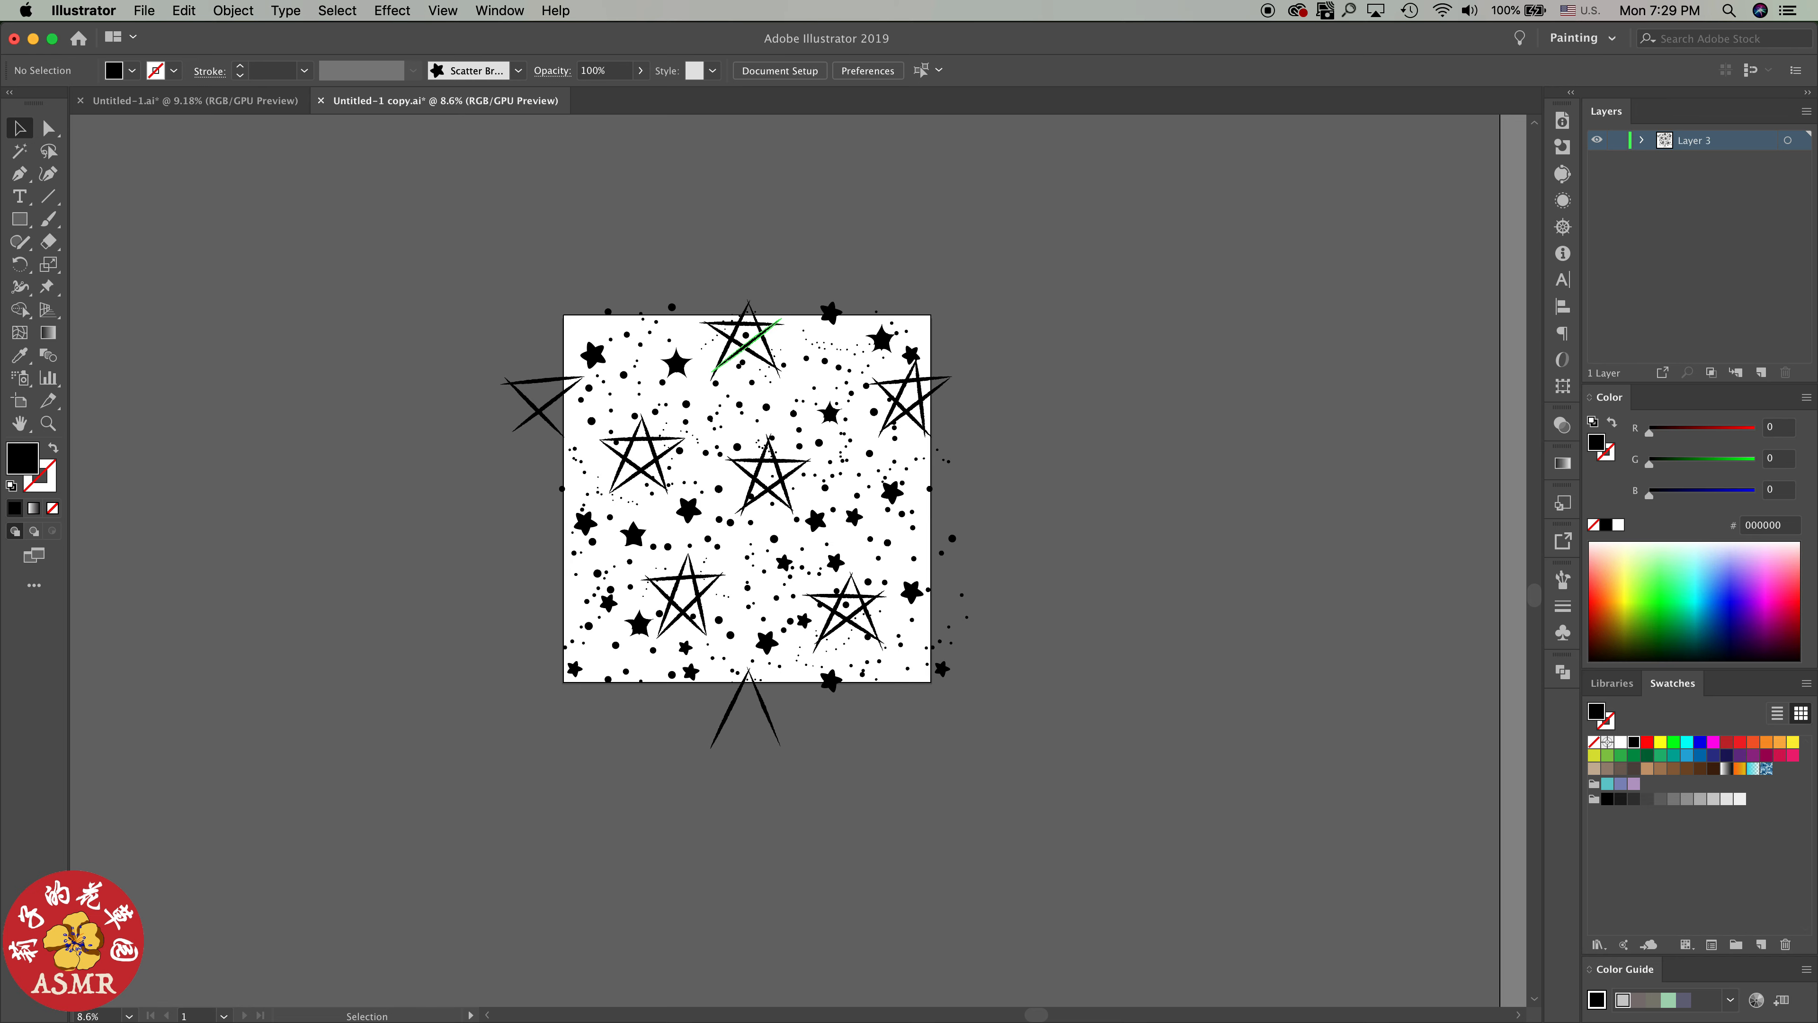
scroll(711, 372, "up", 3)
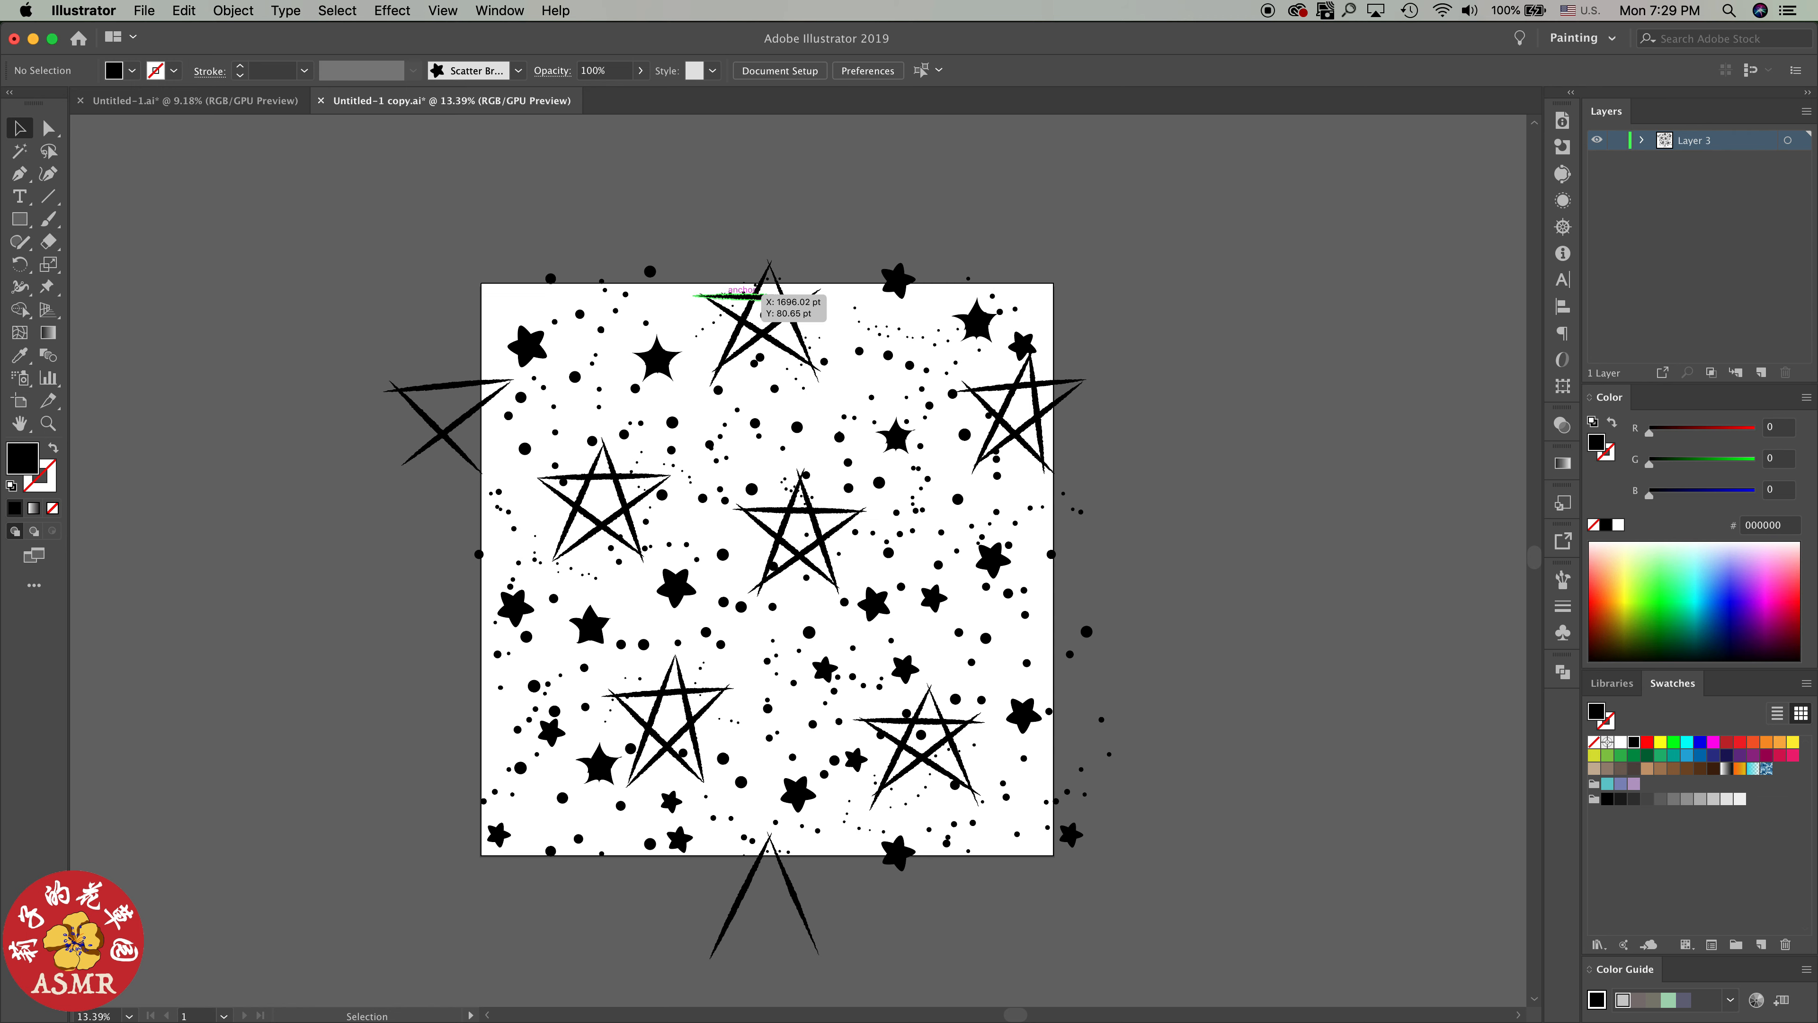
left_click(757, 295)
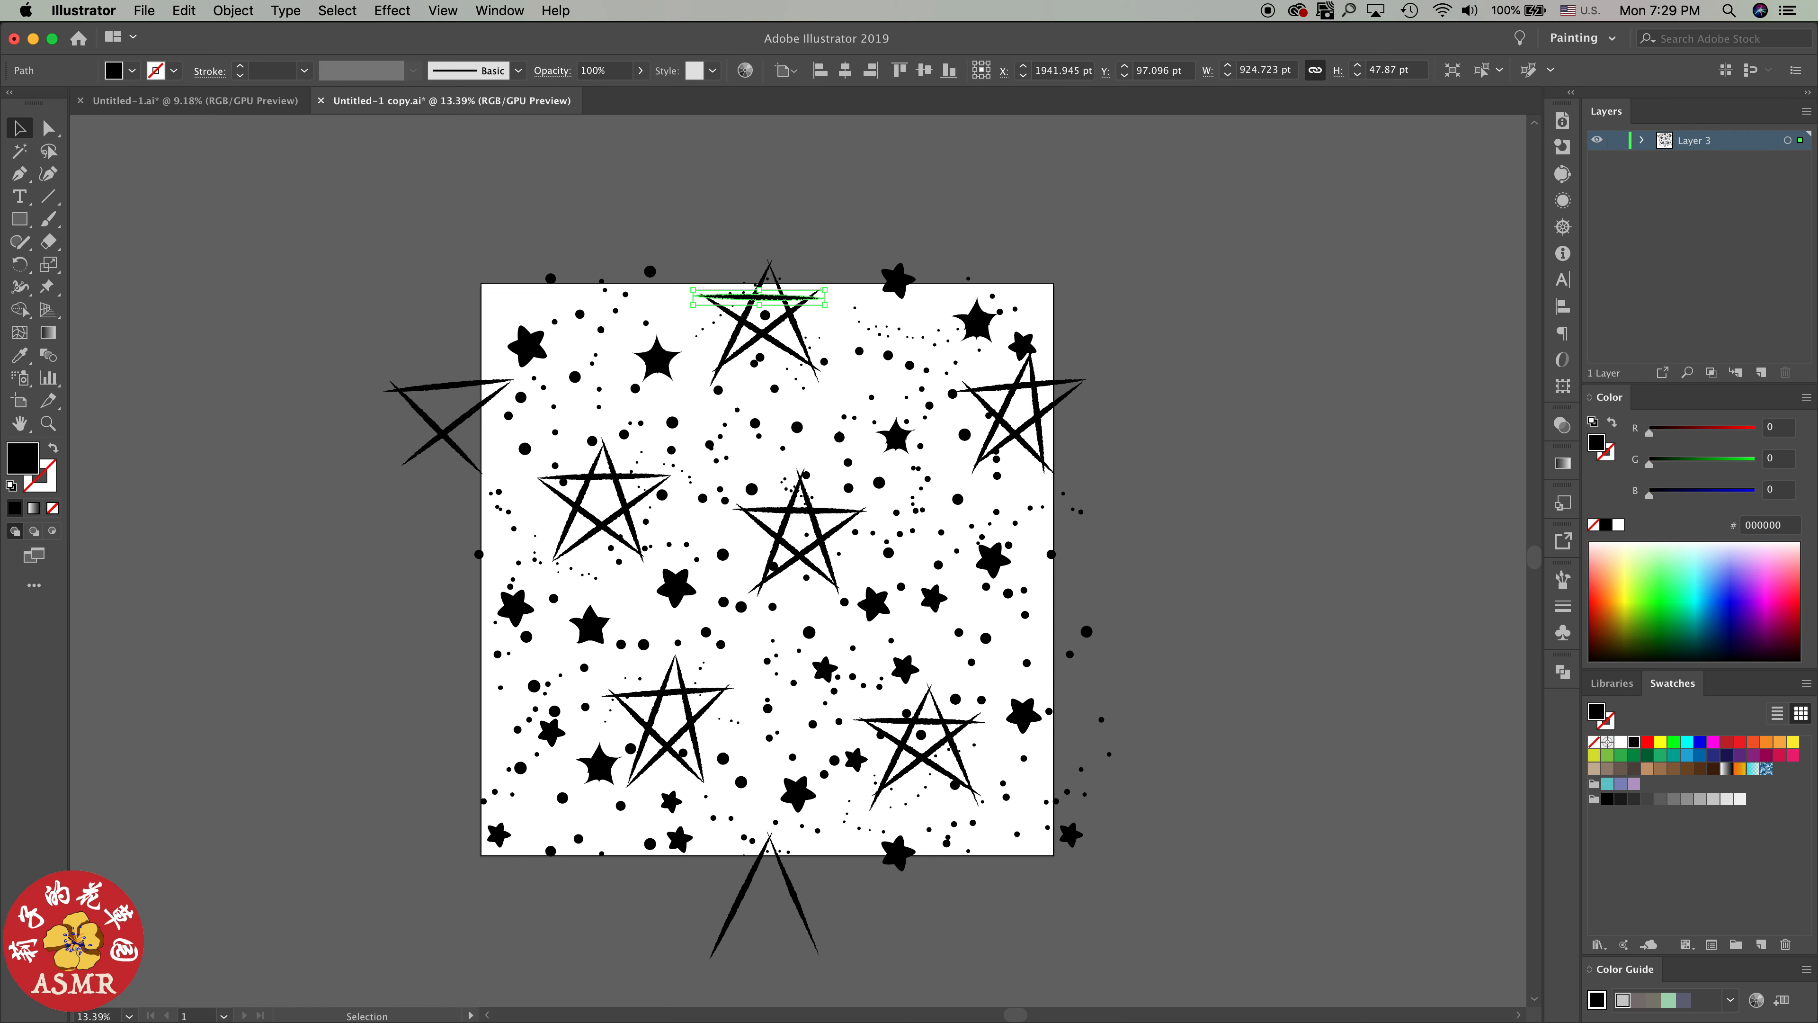
key("Return")
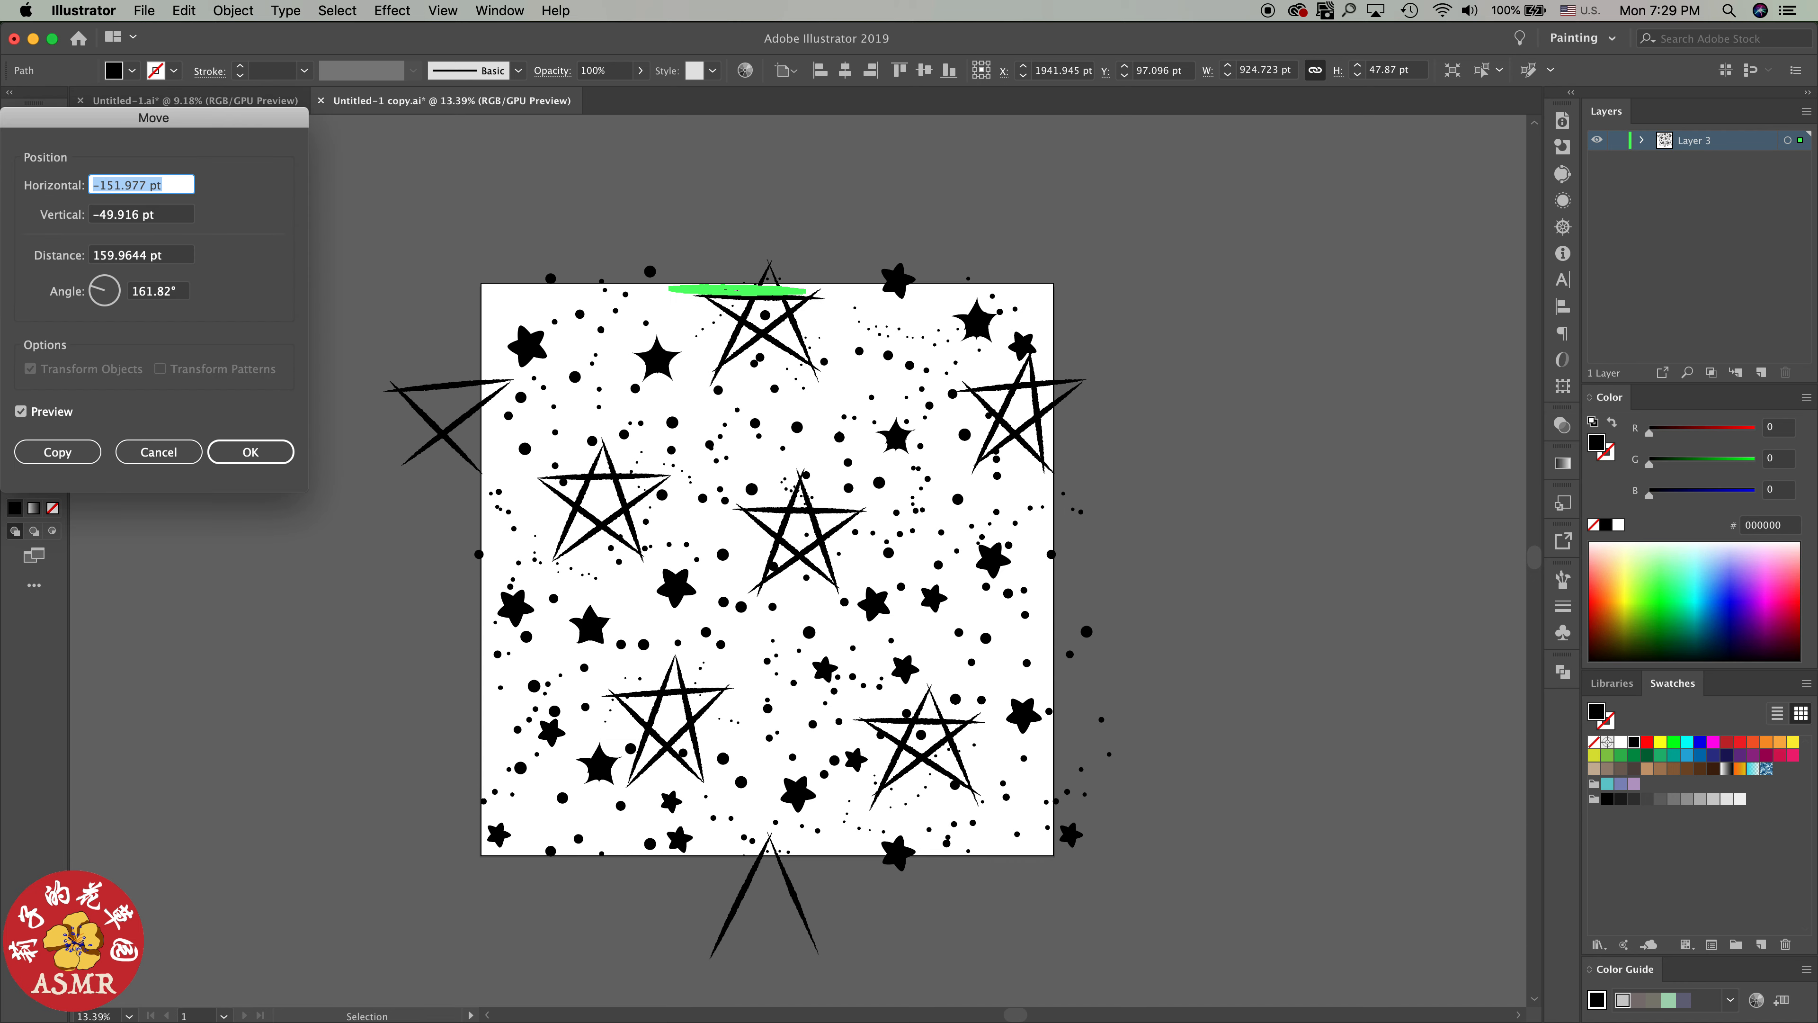
type("0")
key("Tab")
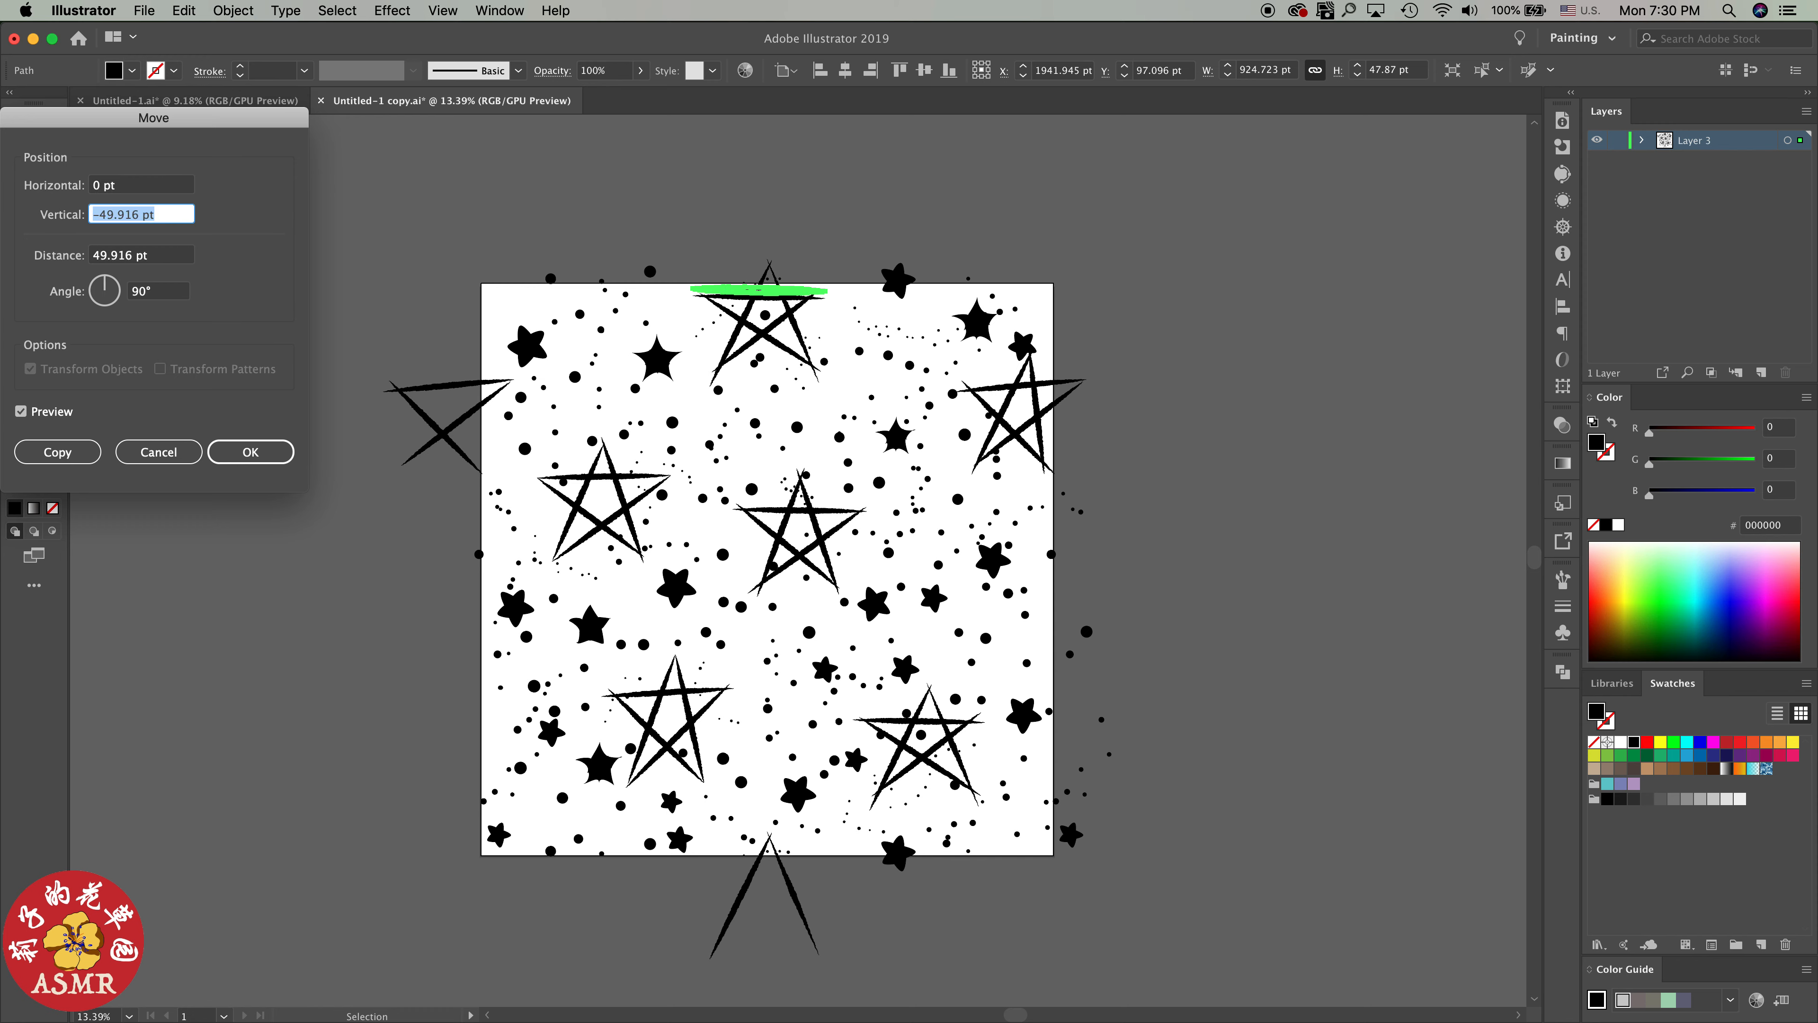
type("4000")
key("Tab")
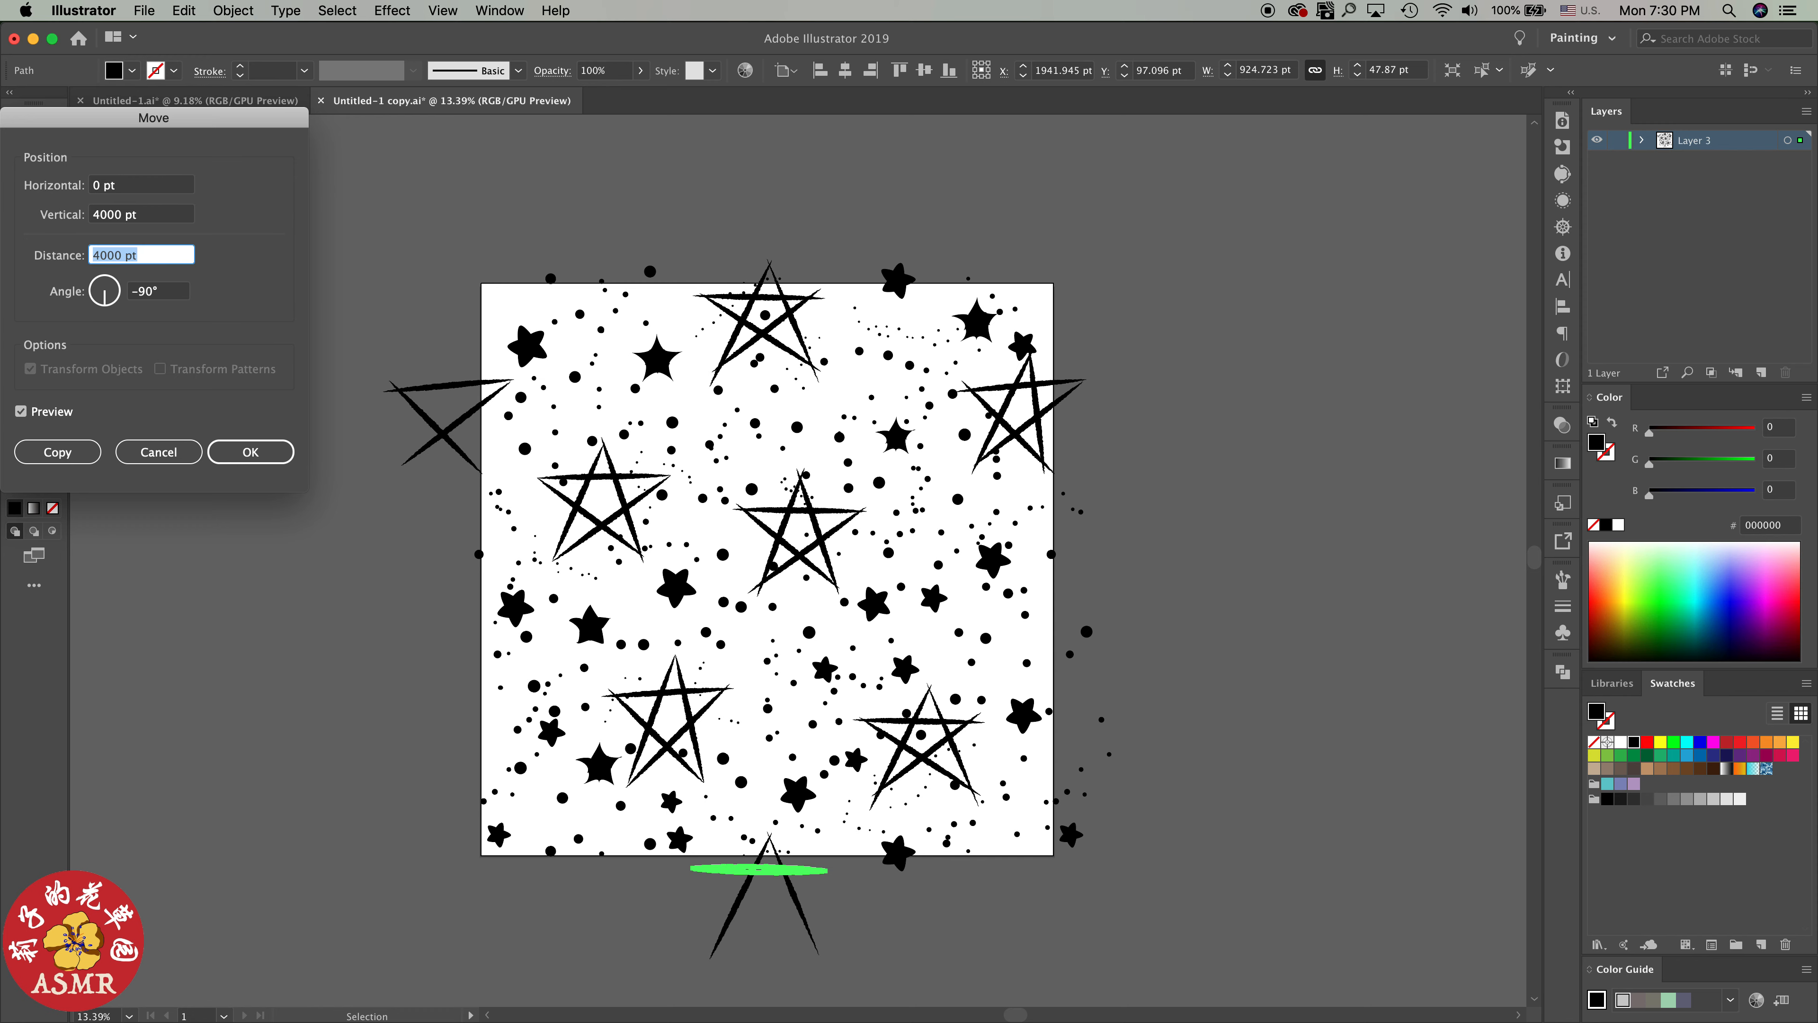
key("Return")
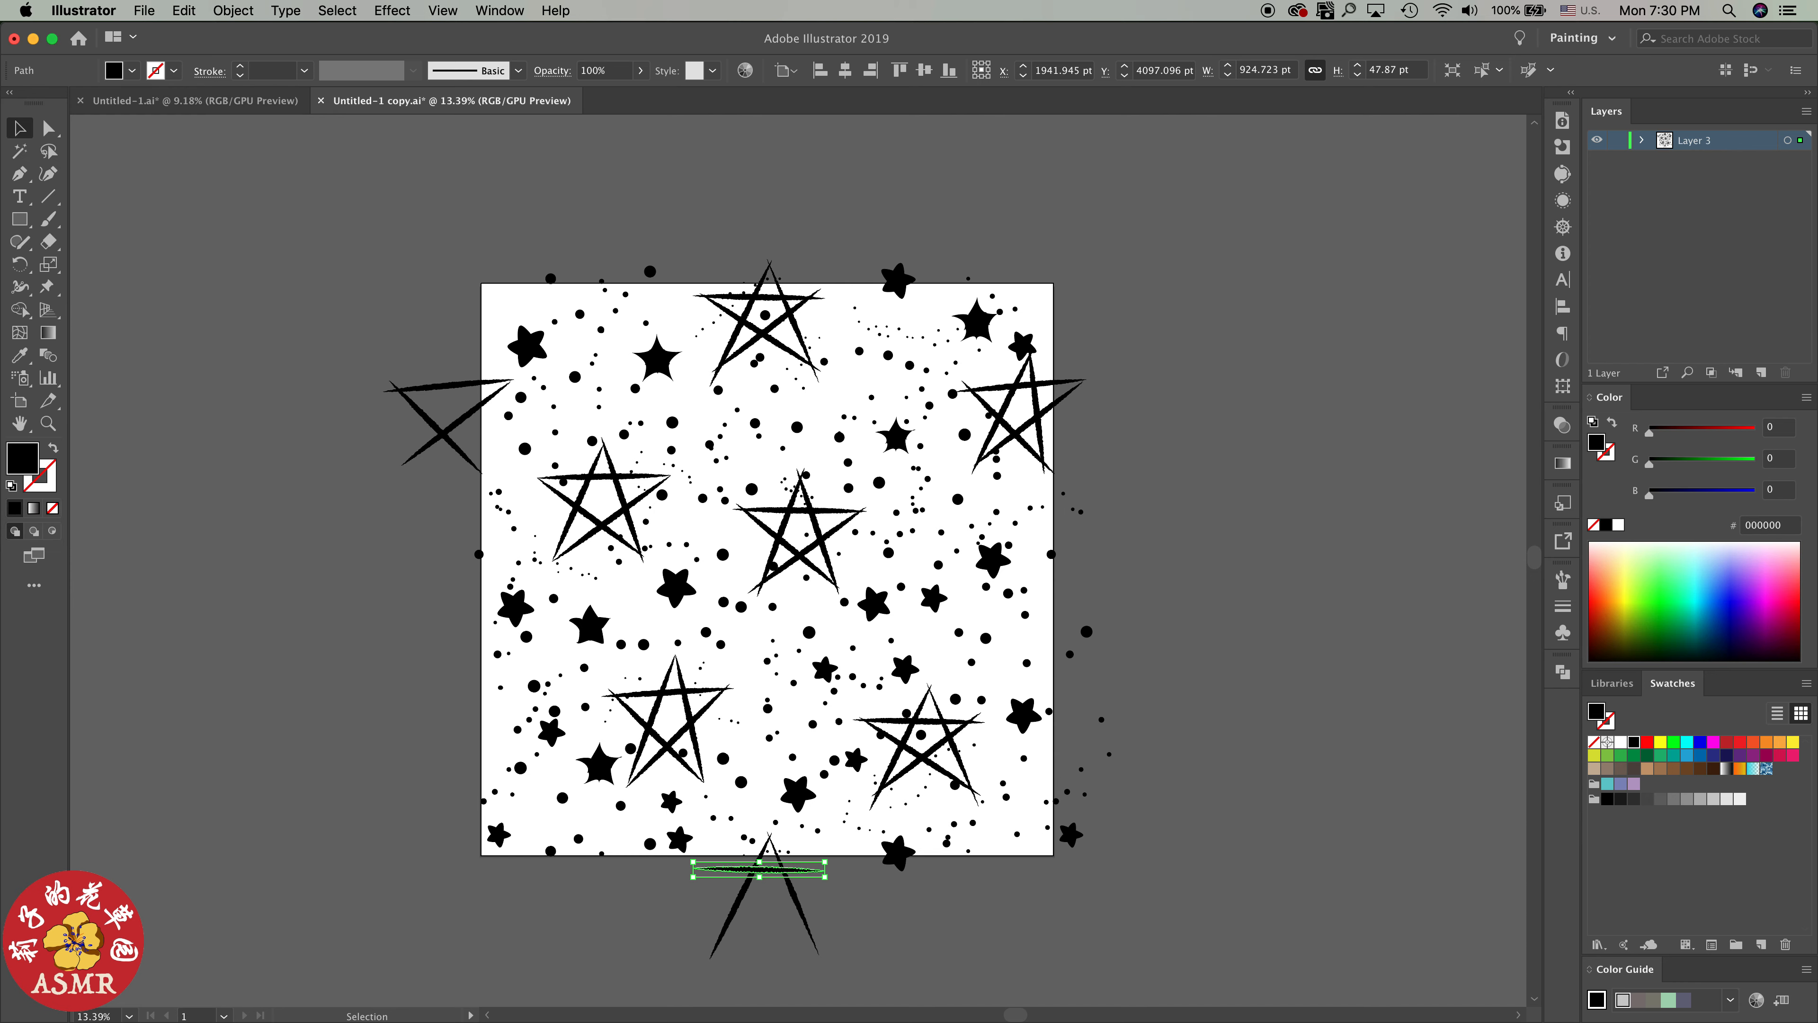
key("super+shift+a")
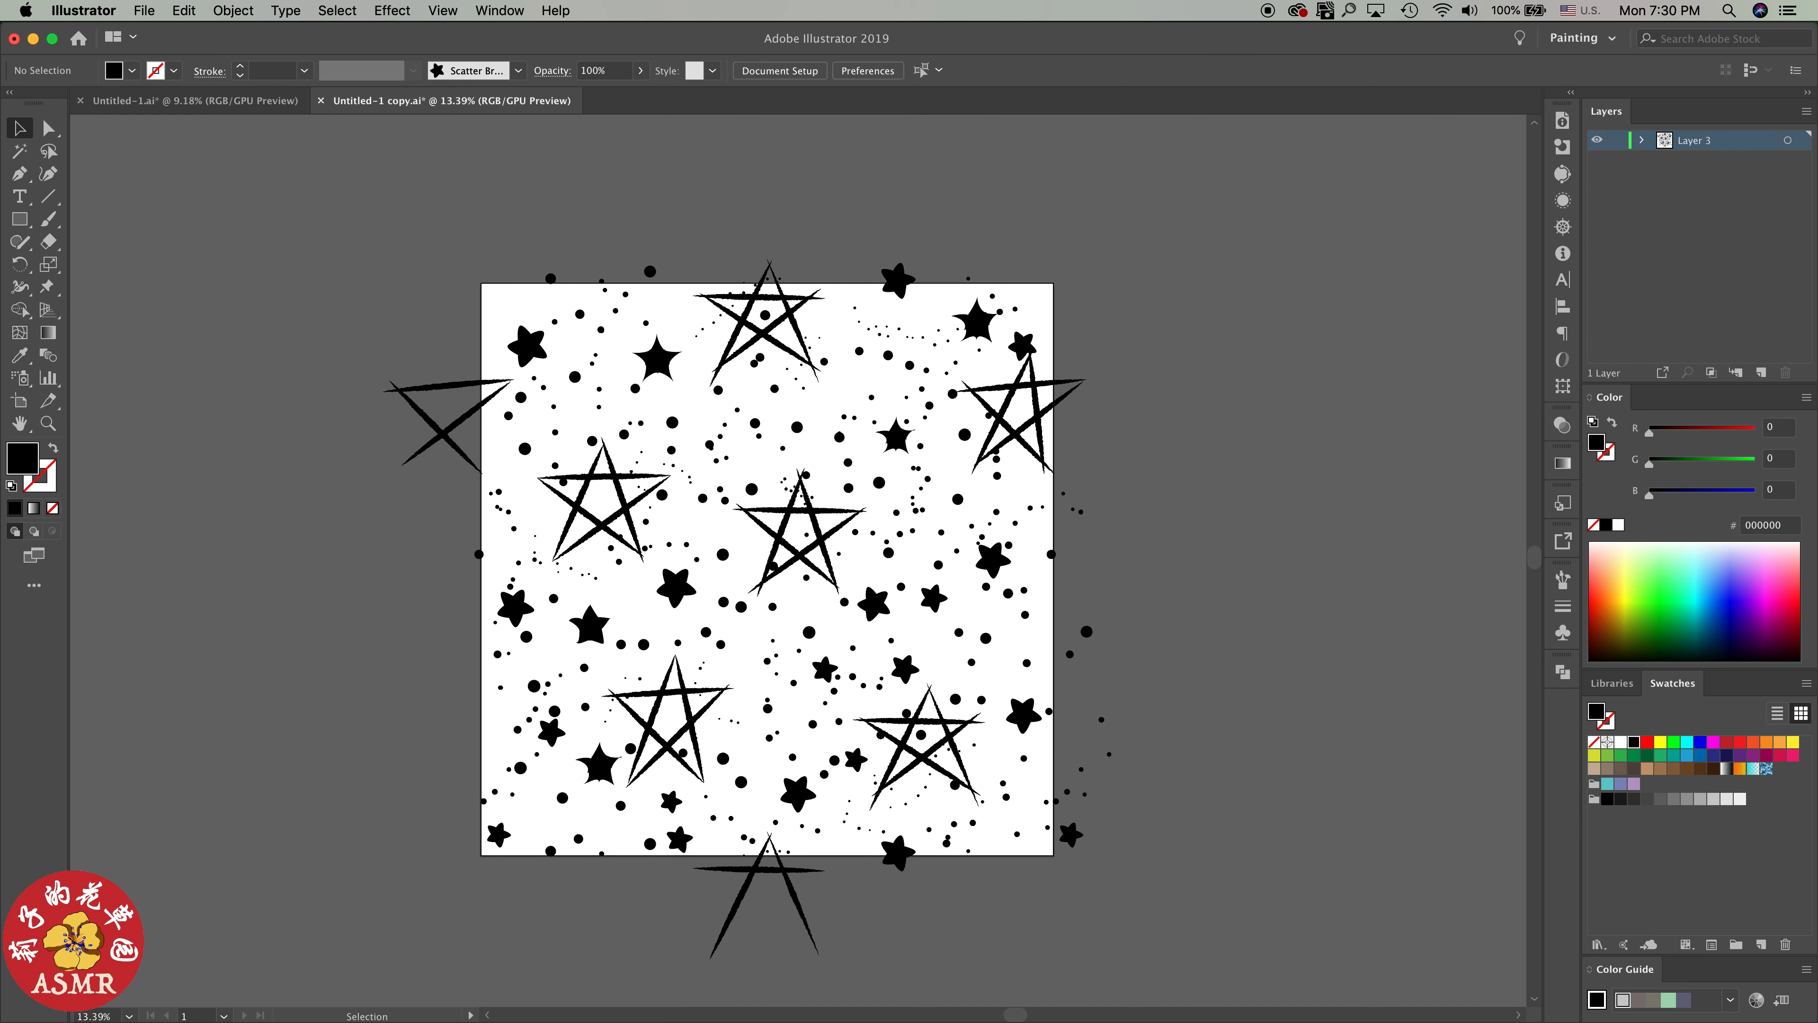
Make a pattern from all the artwork, including the copied stroke, and set the tile width and height to 4000 pt
key("super+a")
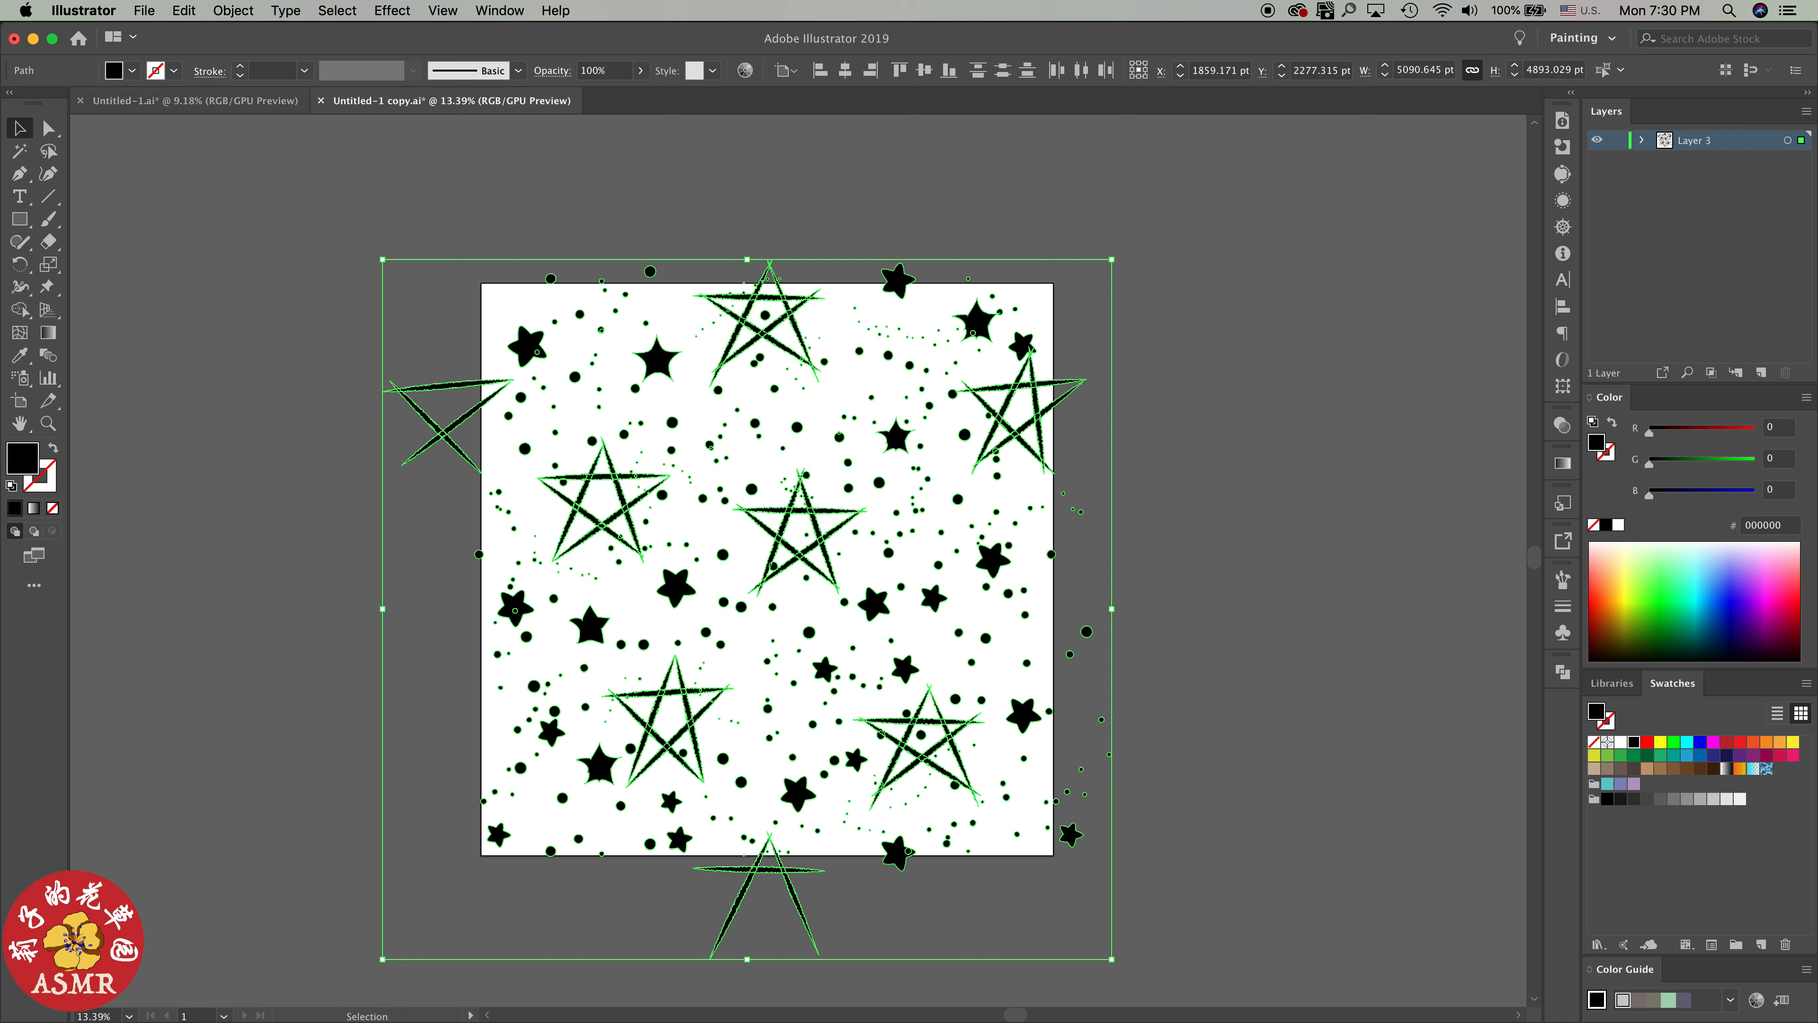
left_click(234, 10)
mouse_move(332, 451)
left_click(459, 450)
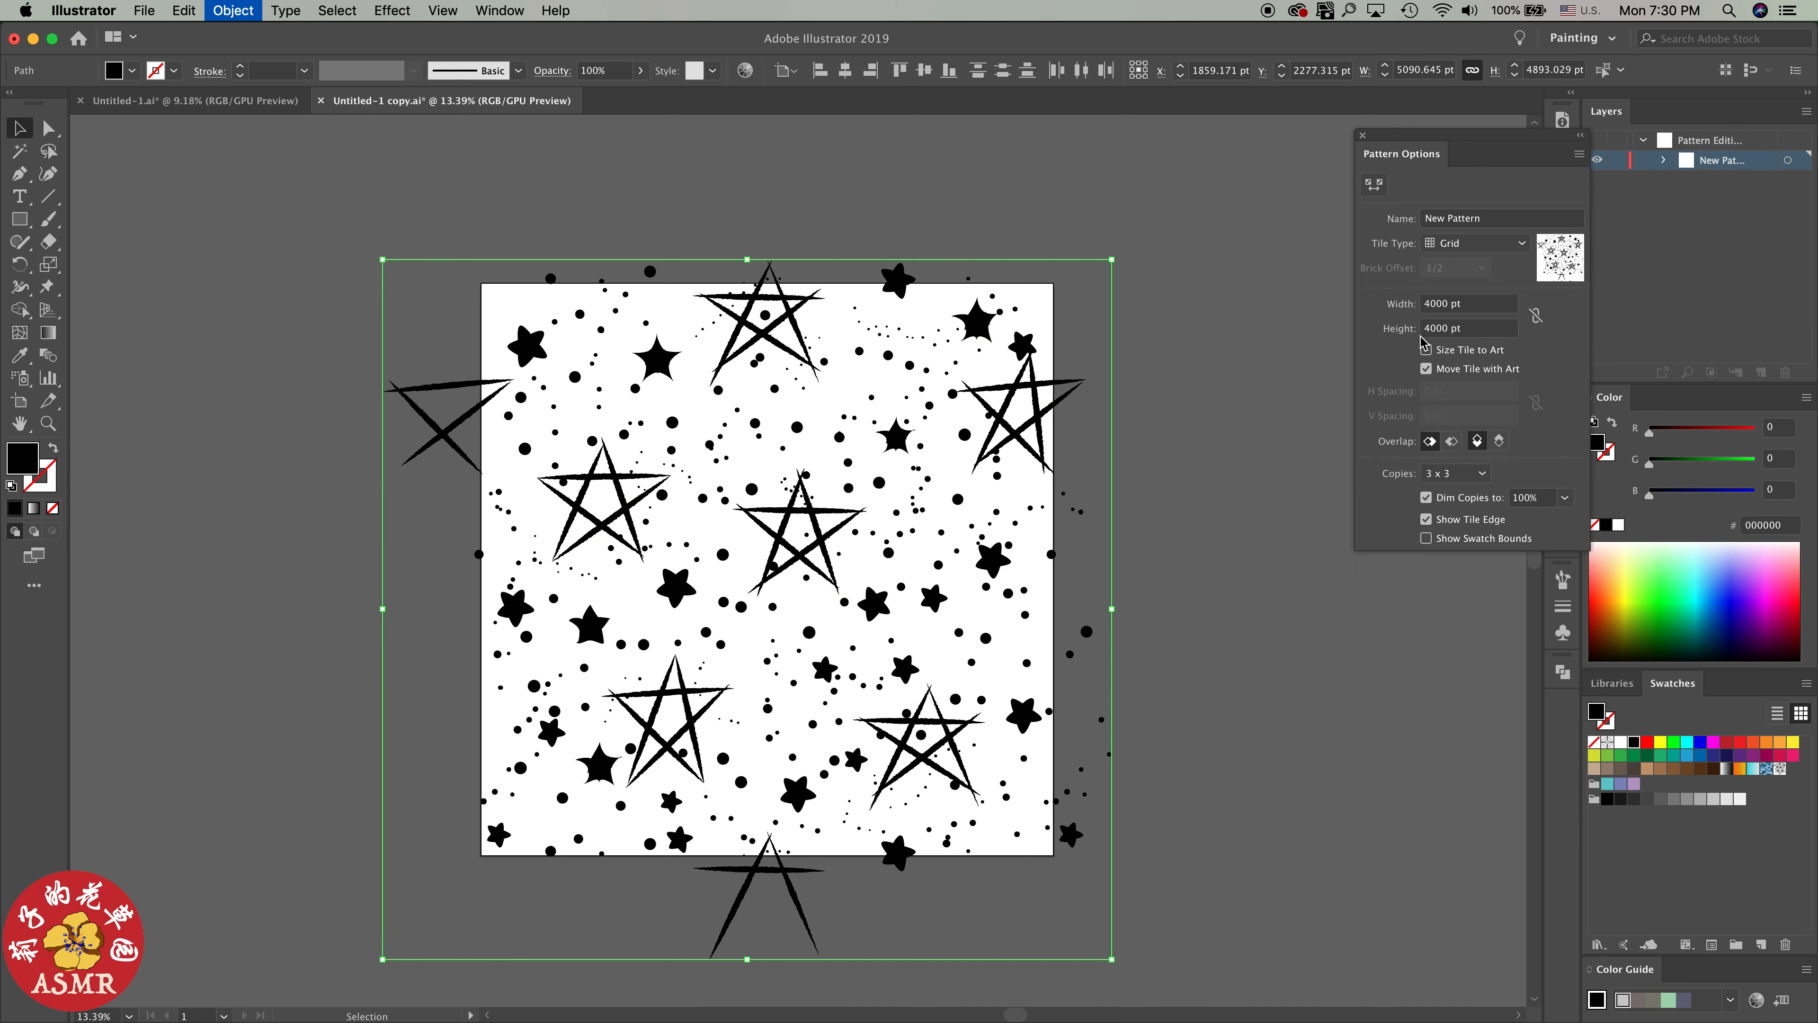
double_click(1434, 304)
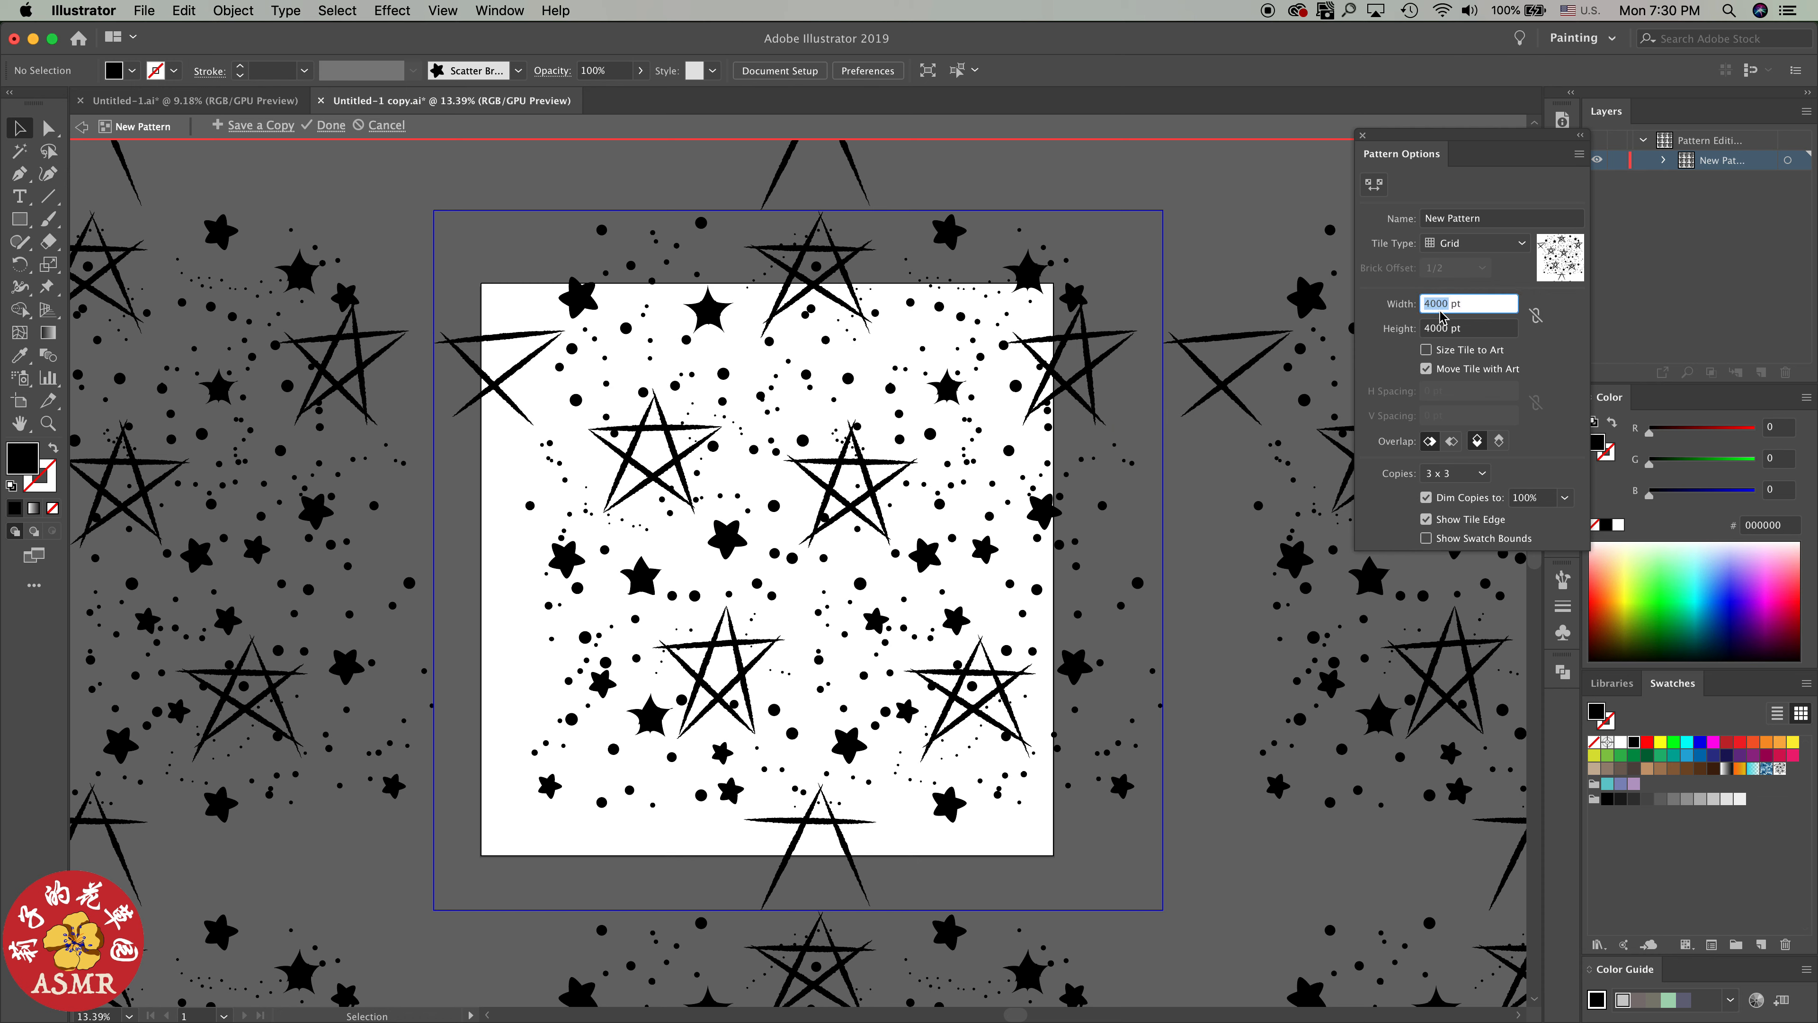
type("4000")
key("Tab")
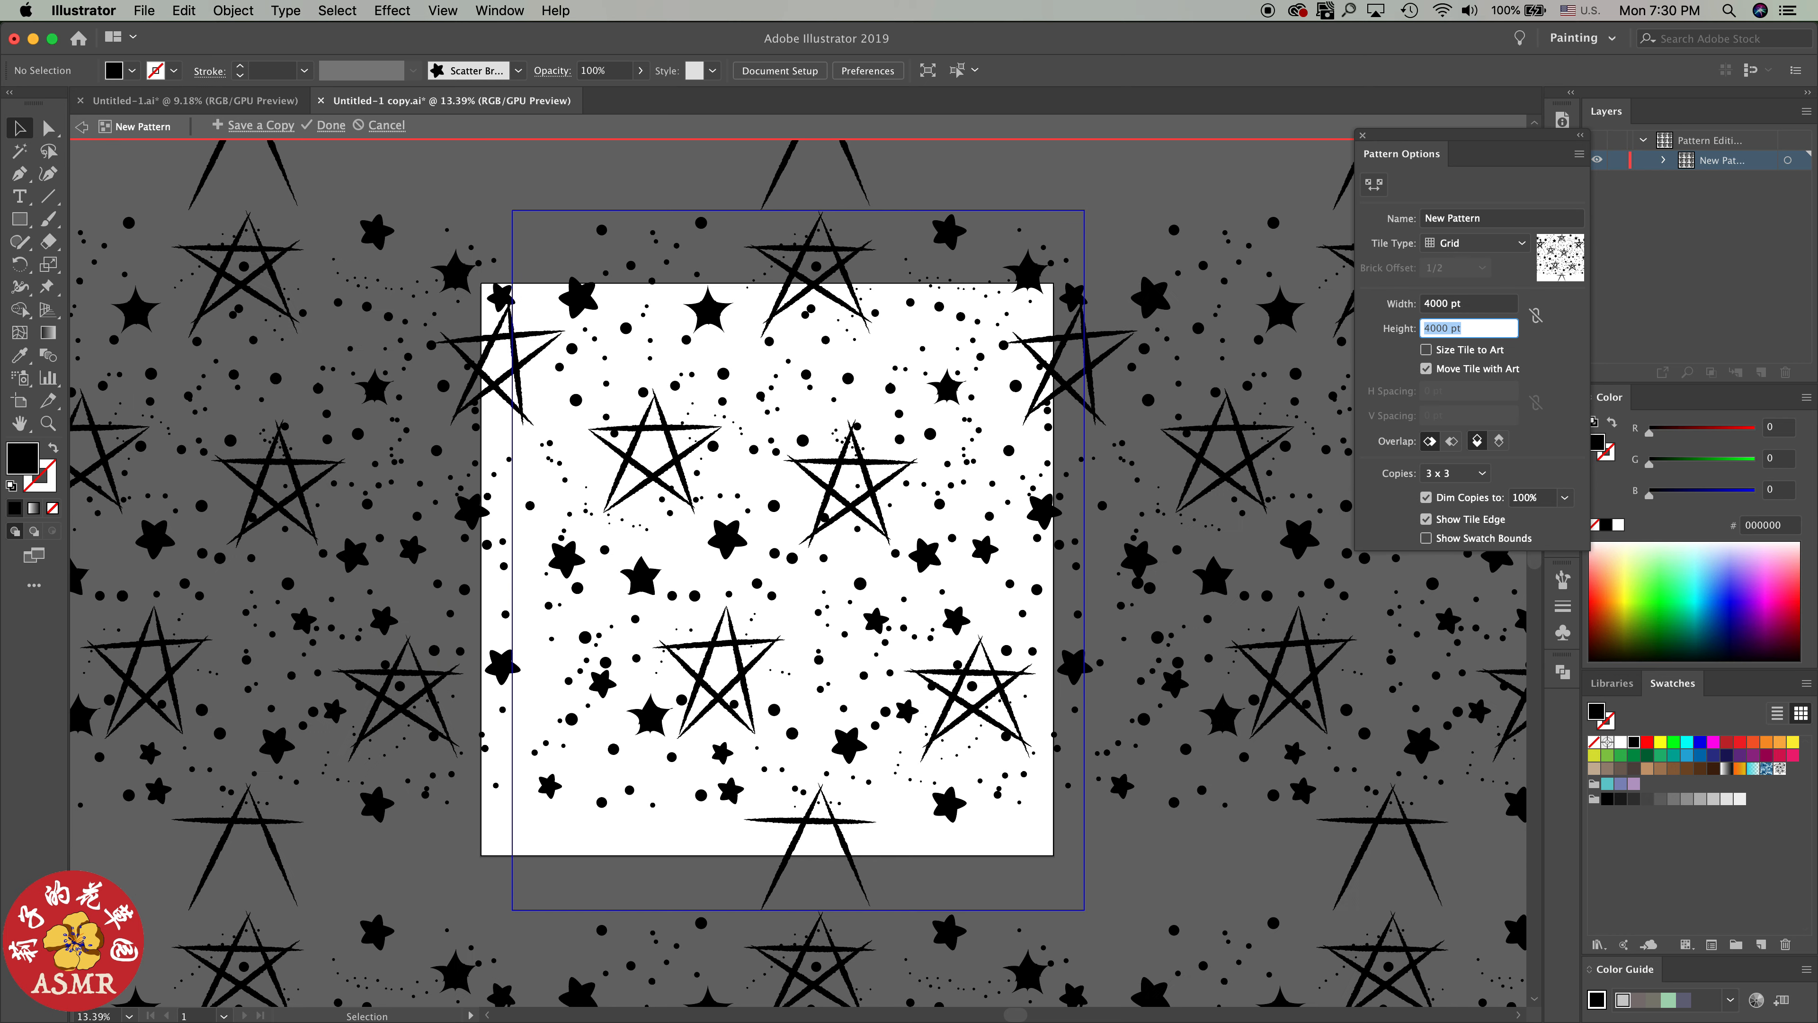
type("4000")
key("Tab")
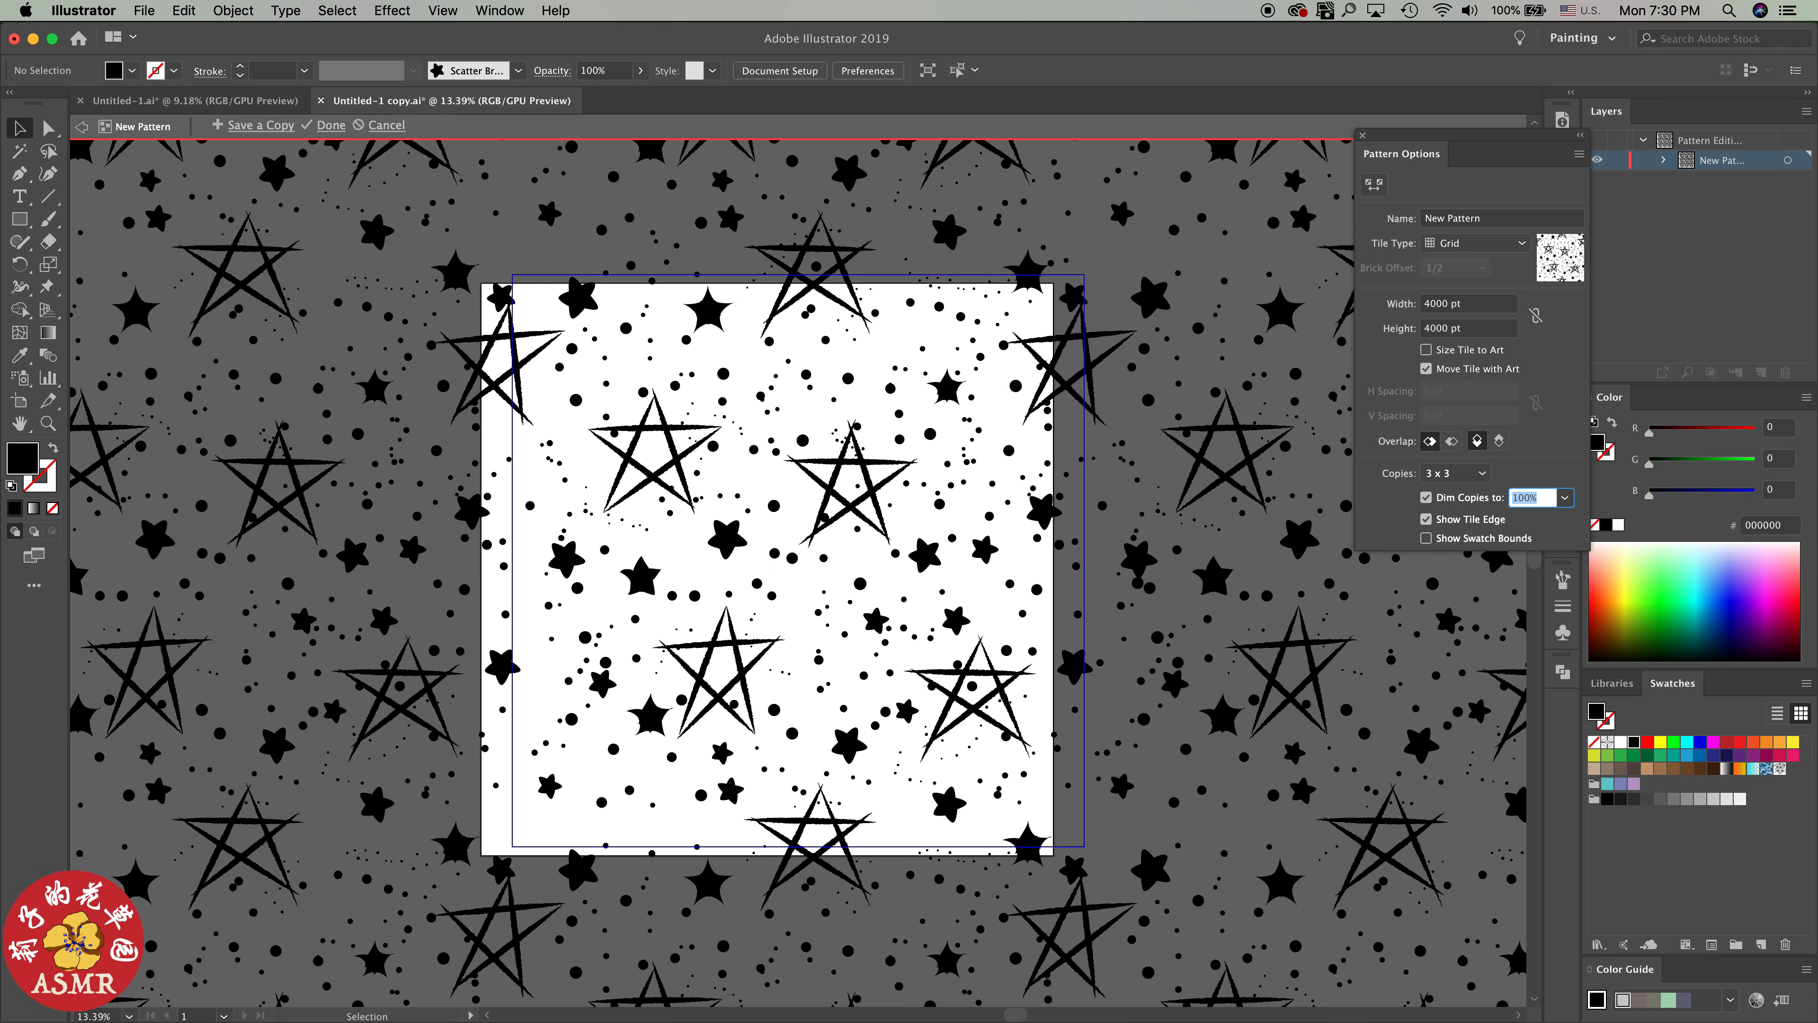
Set the pattern preview to 3 x 5 copies and check the repeat across the tile edges
scroll(1118, 419, "down", 10)
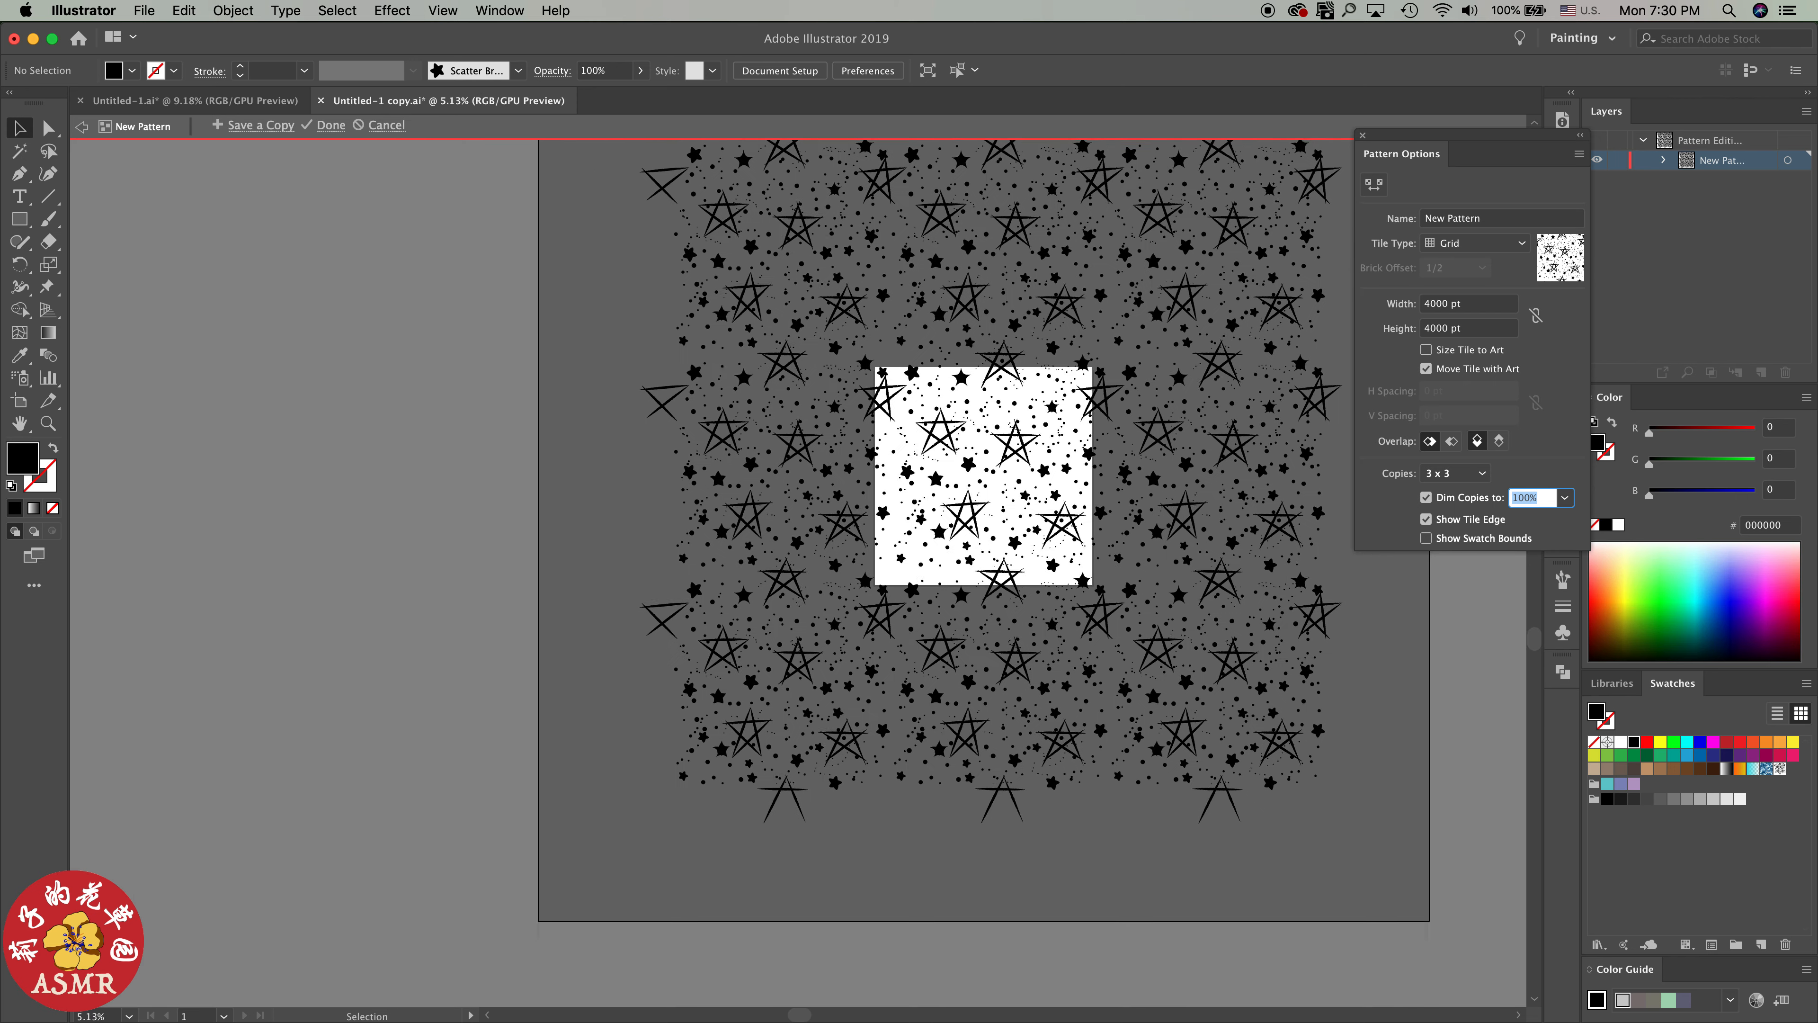
scroll(1118, 423, "down", 1)
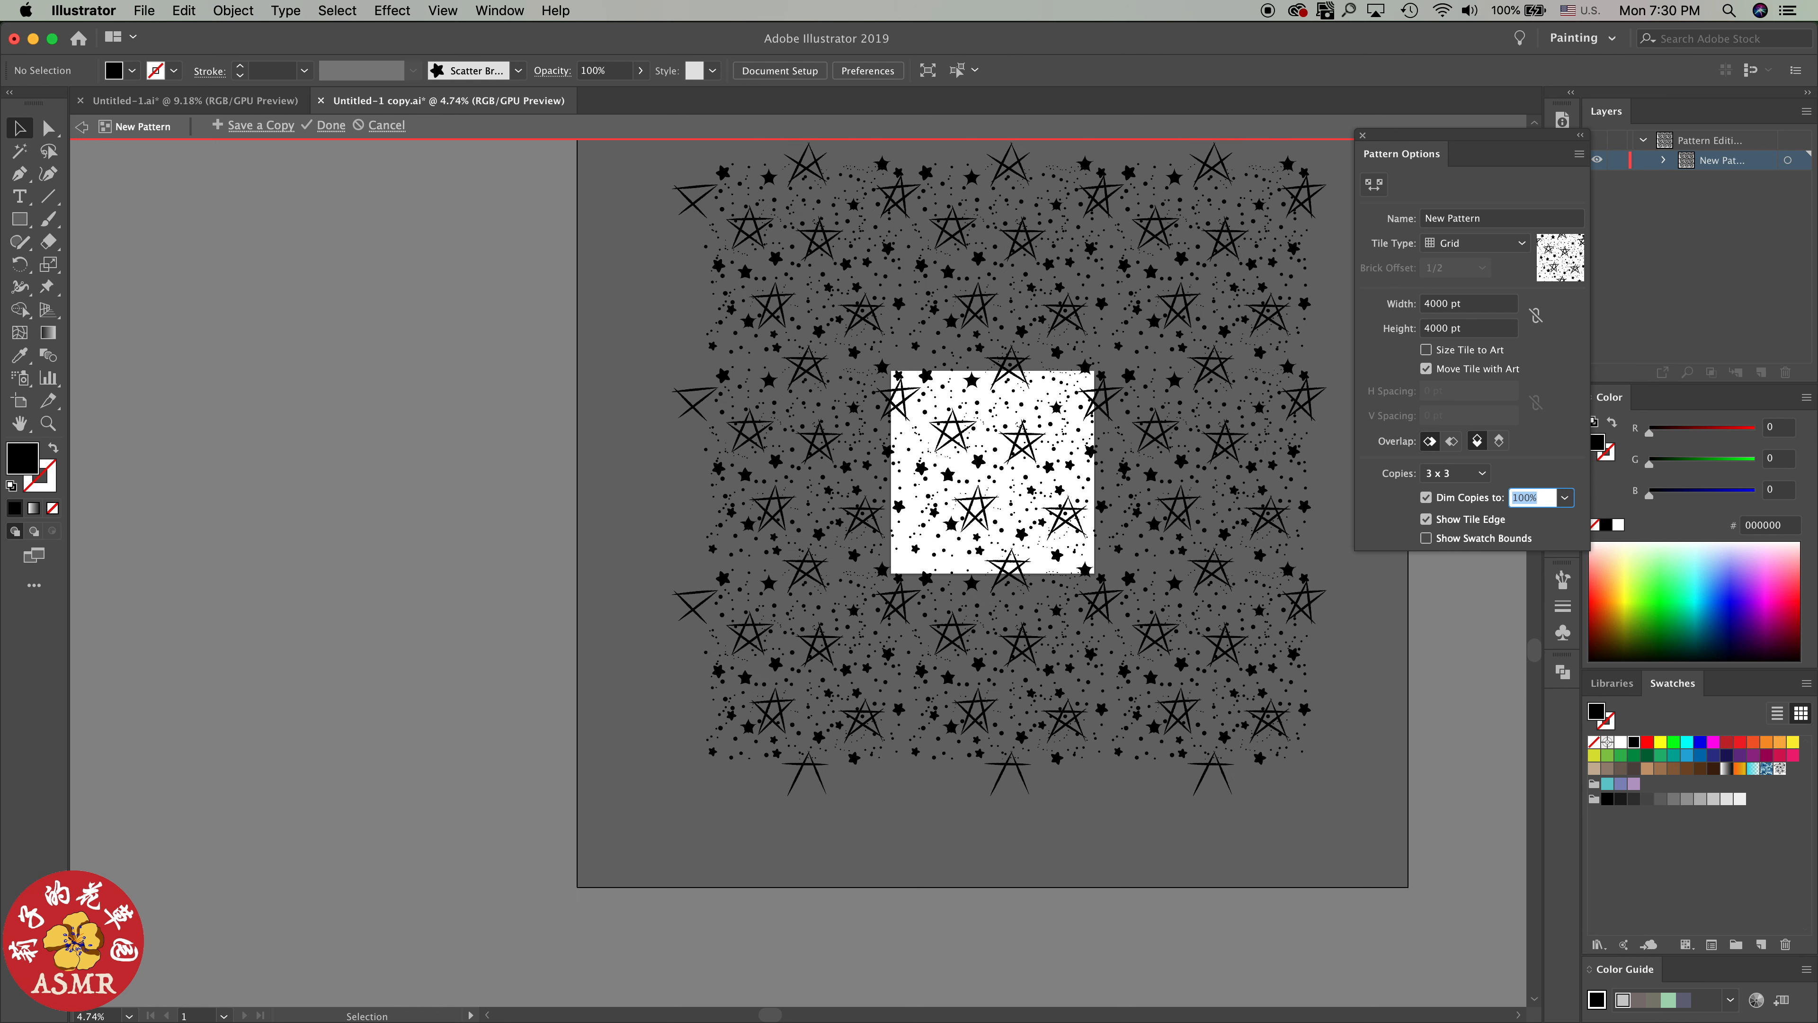
scroll(1118, 422, "up", 1)
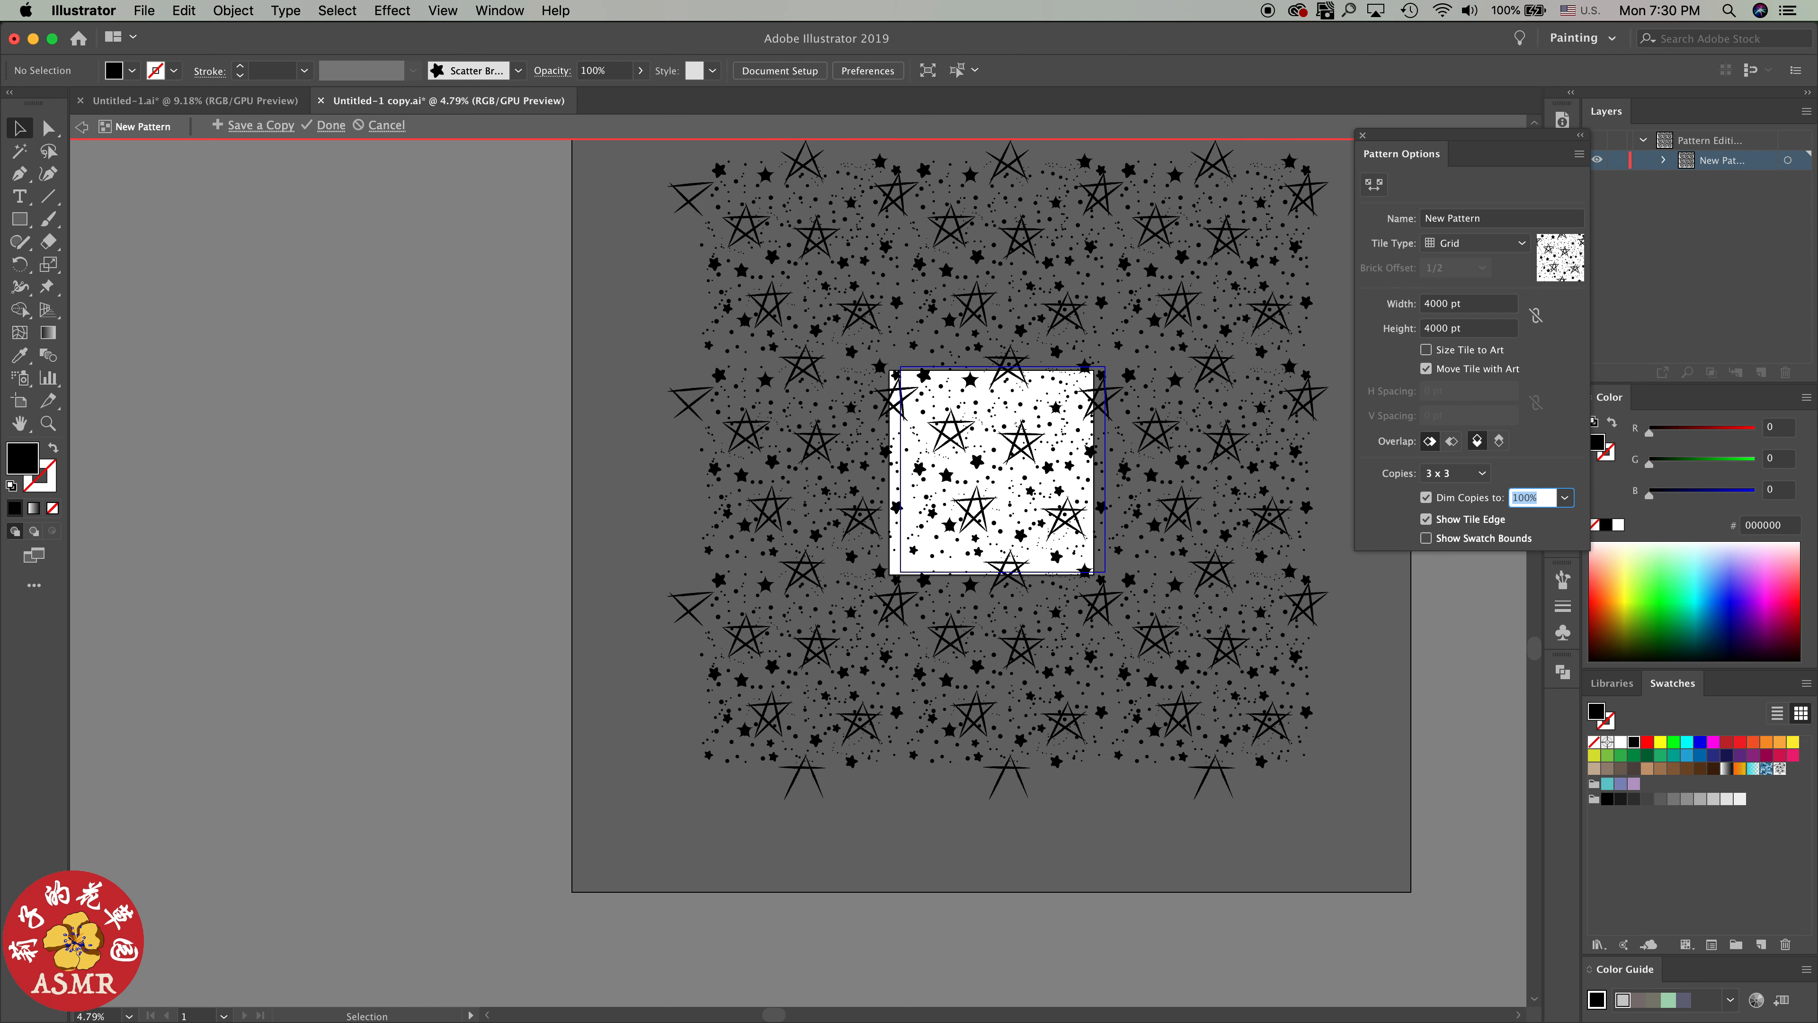
left_click(1453, 473)
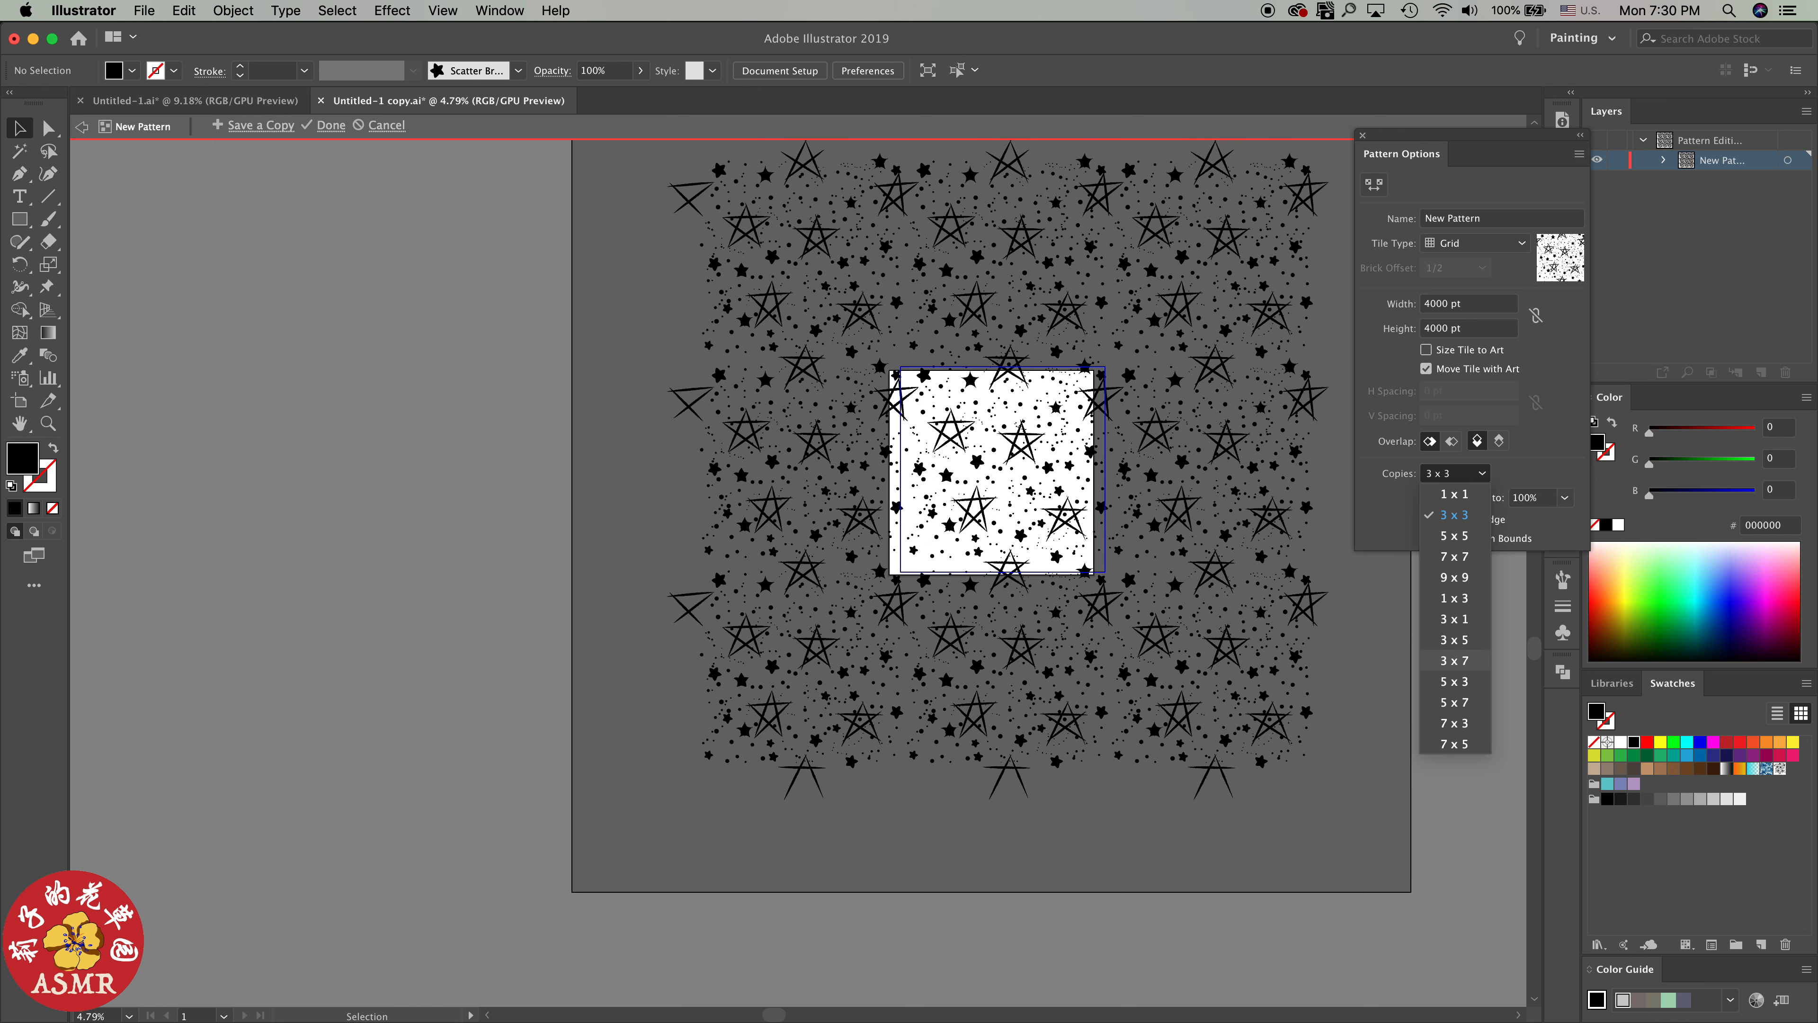
left_click(1455, 639)
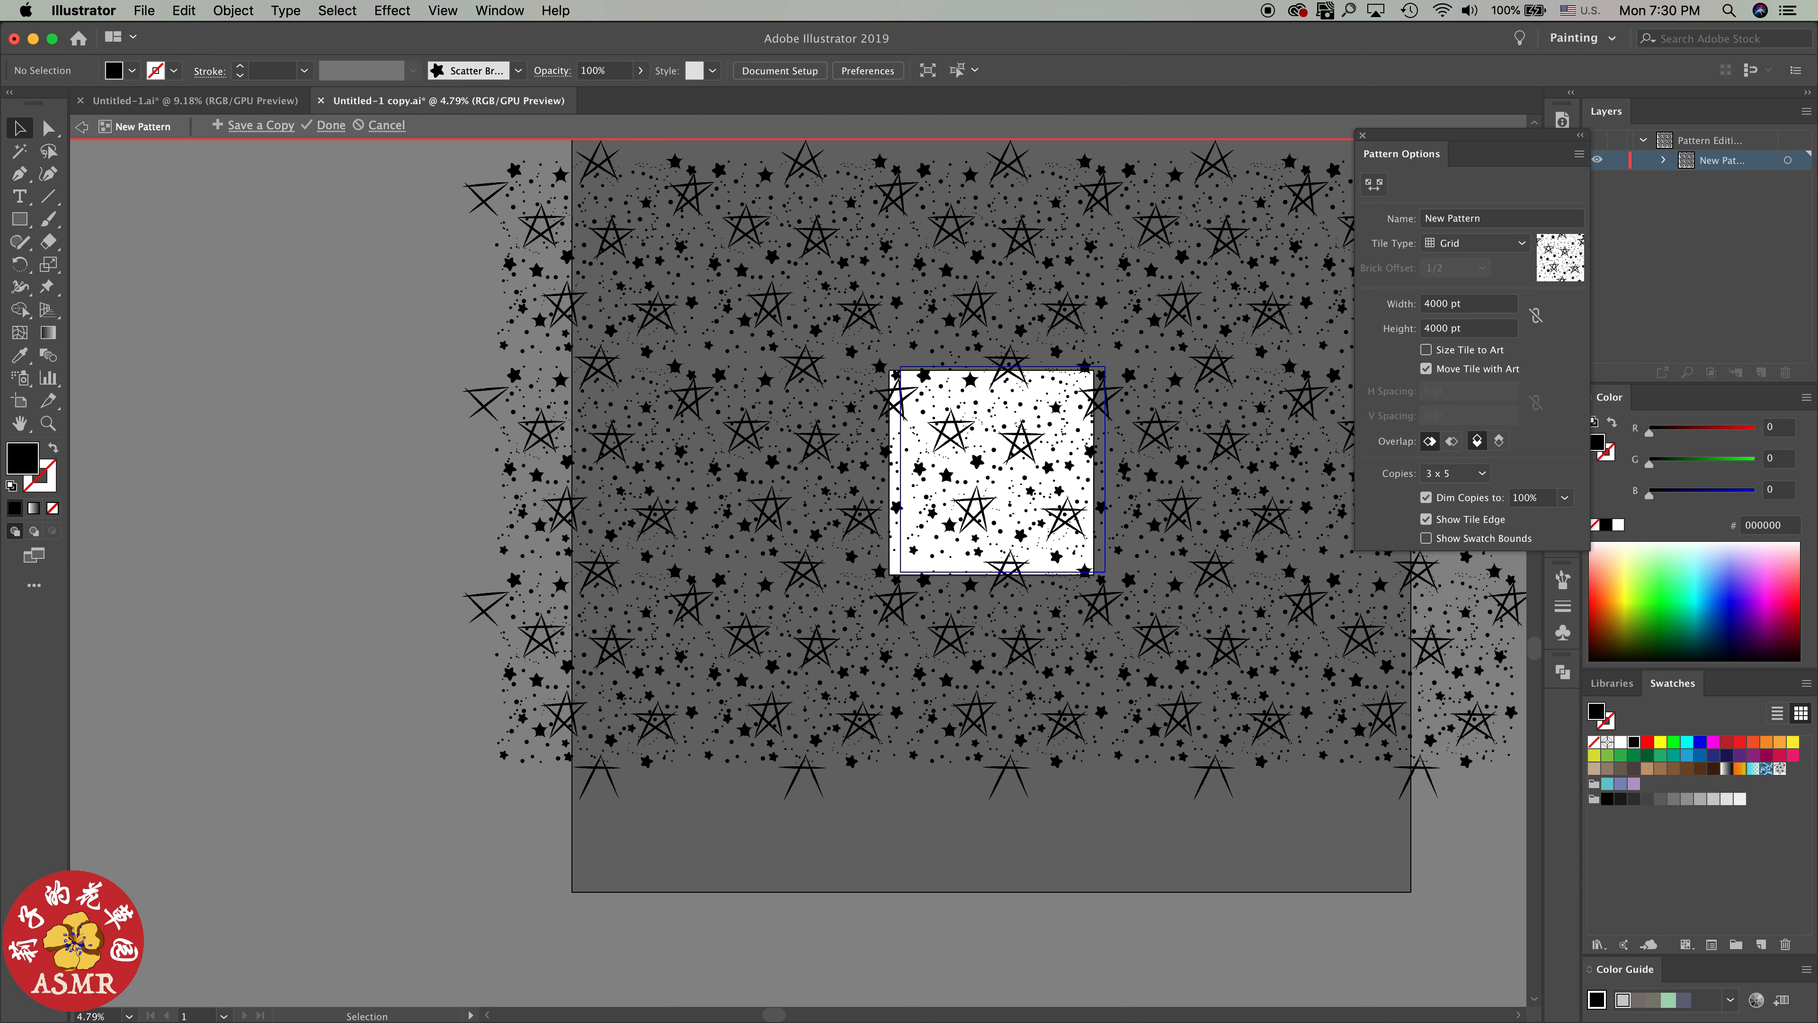
scroll(798, 516, "right", 5)
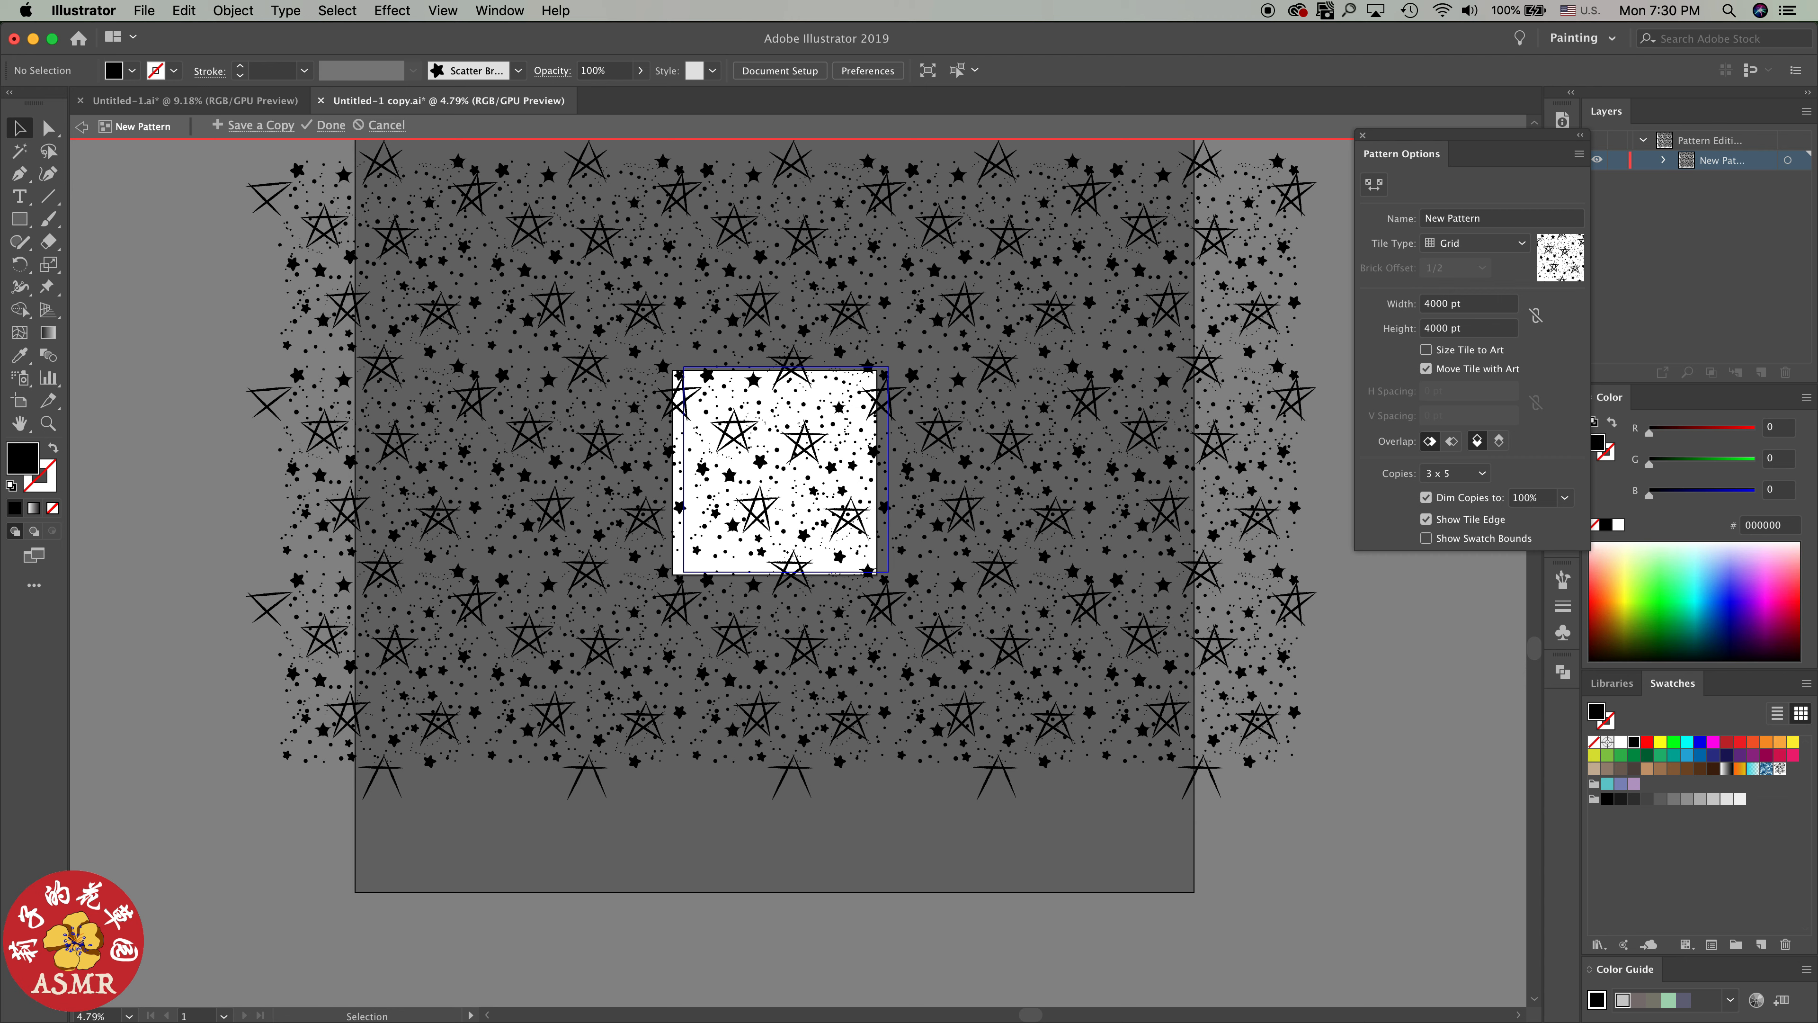
Set the pattern preview to 5 x 5 copies, check the repeat across the tiles, and leave pattern editing
left_click(1460, 472)
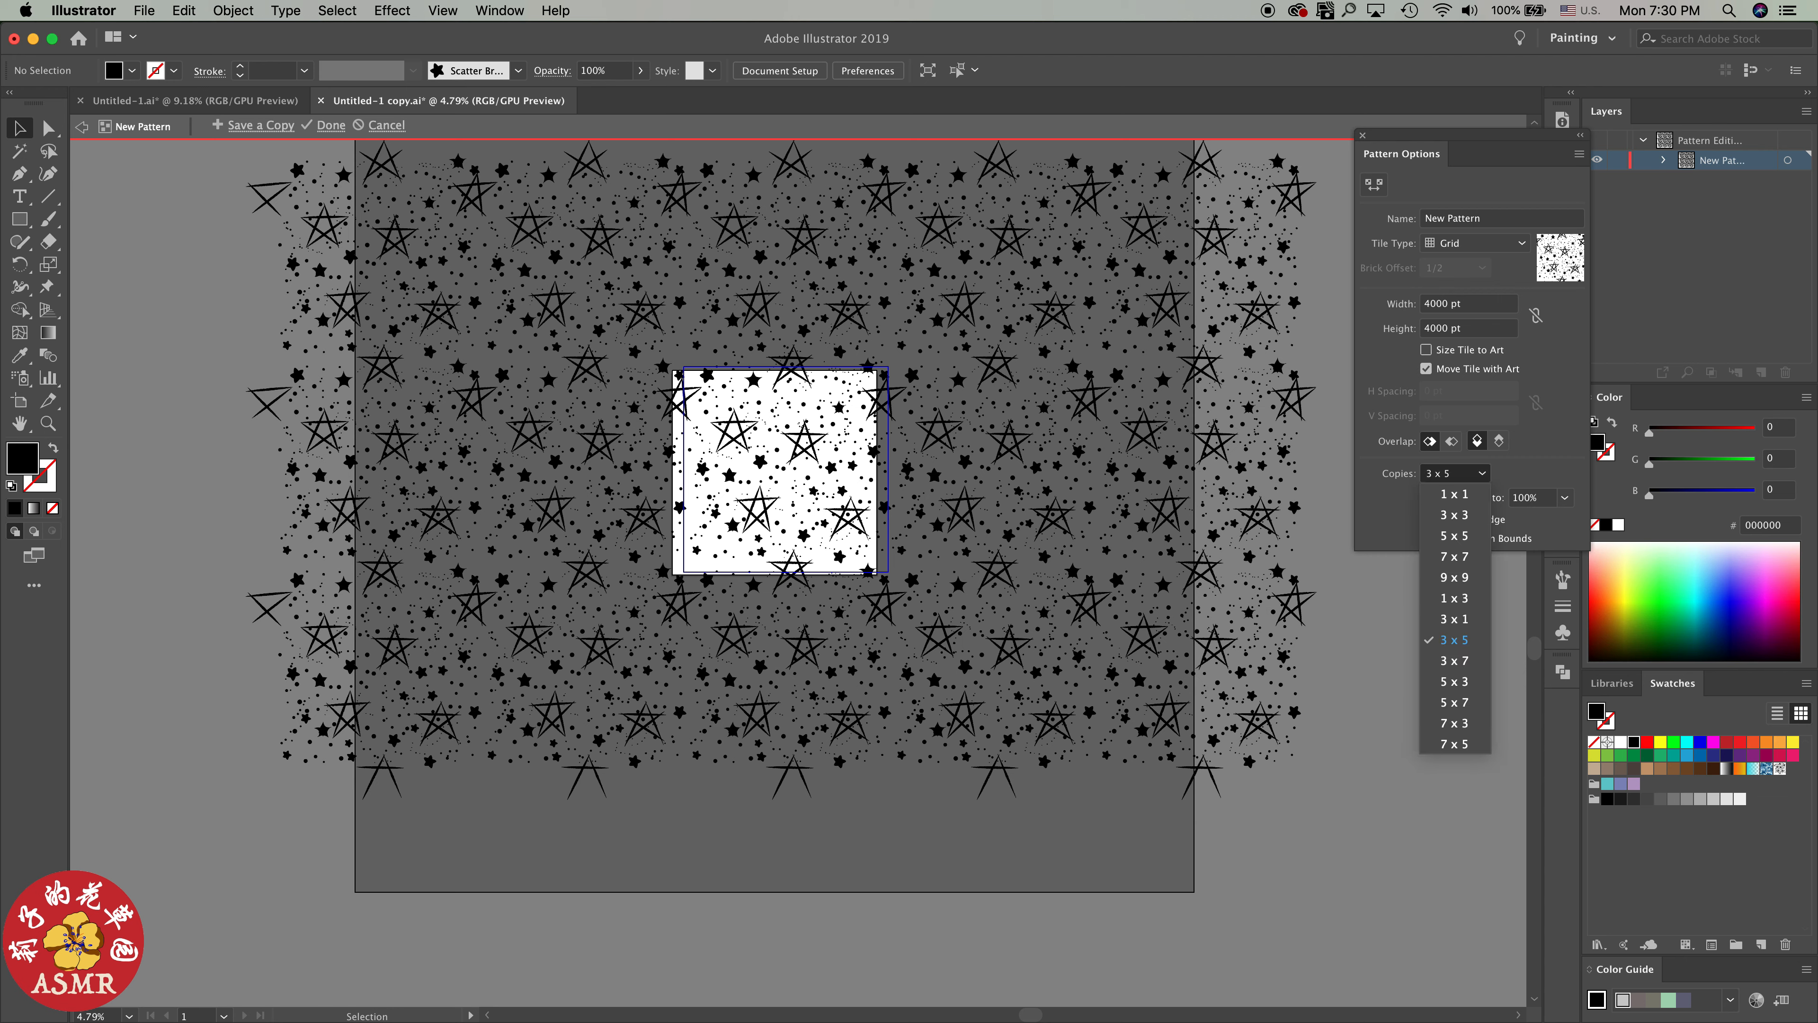
left_click(1455, 535)
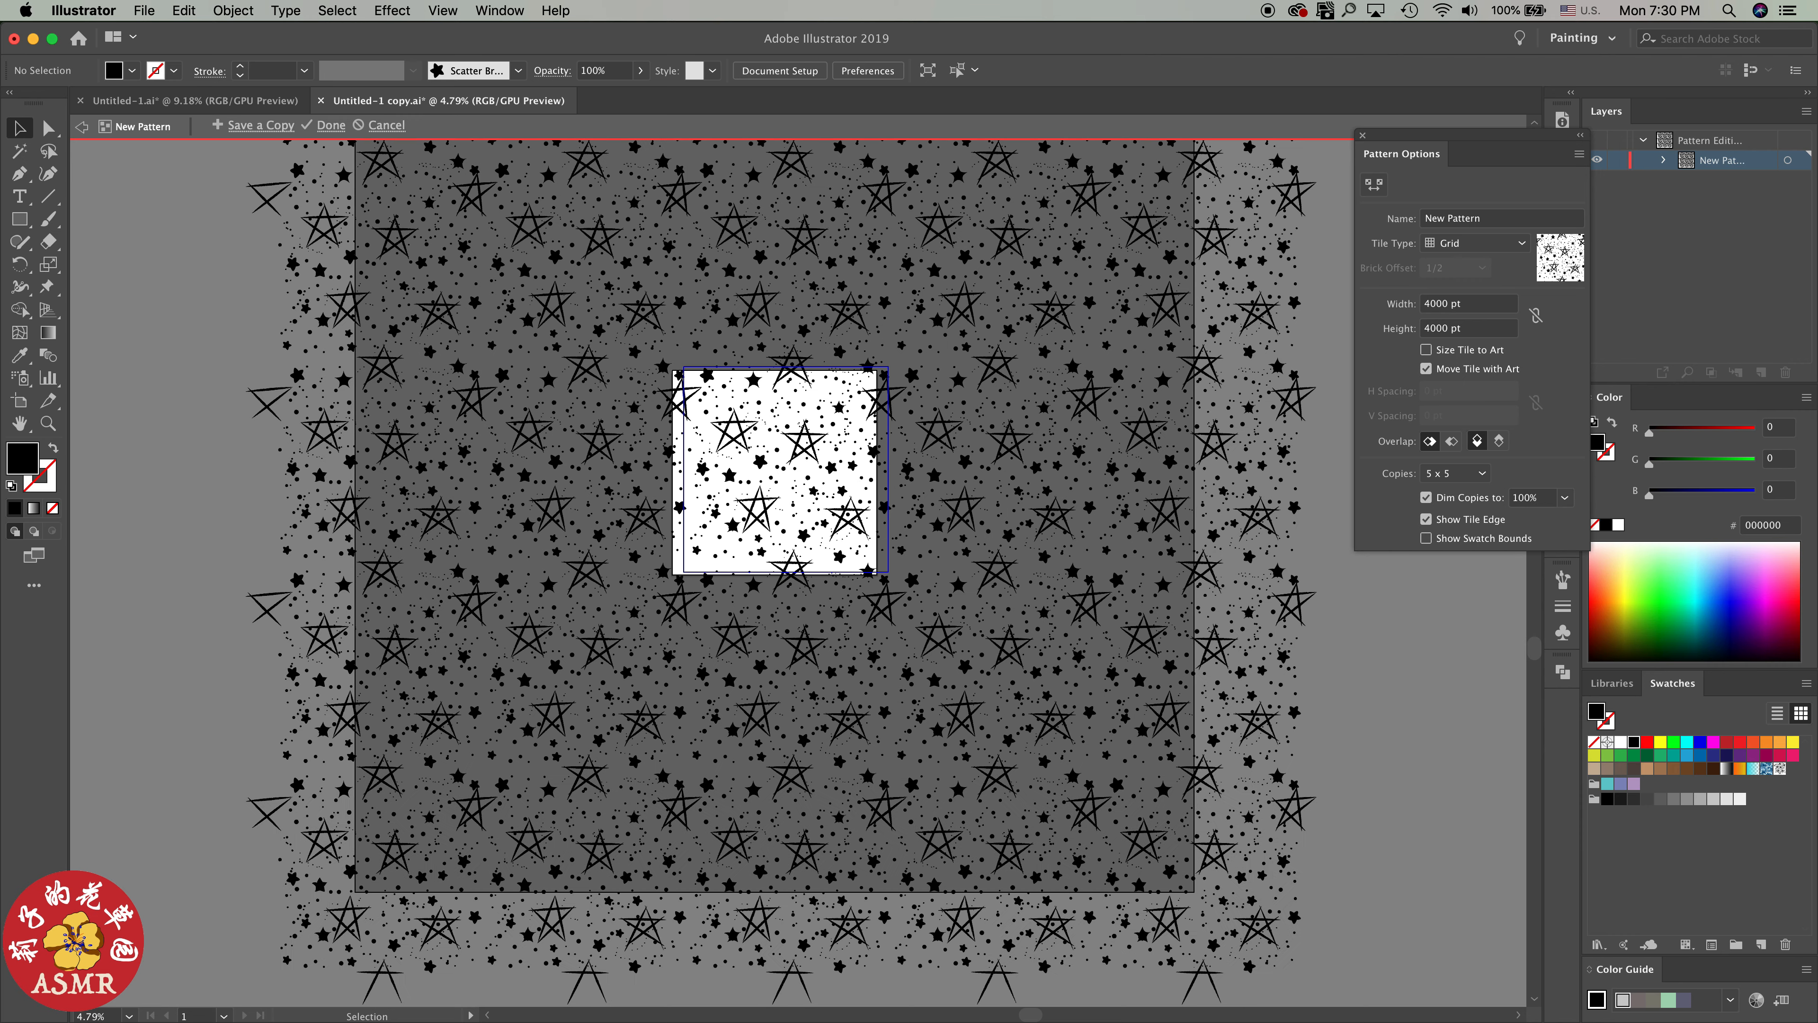
scroll(780, 573, "down", 3)
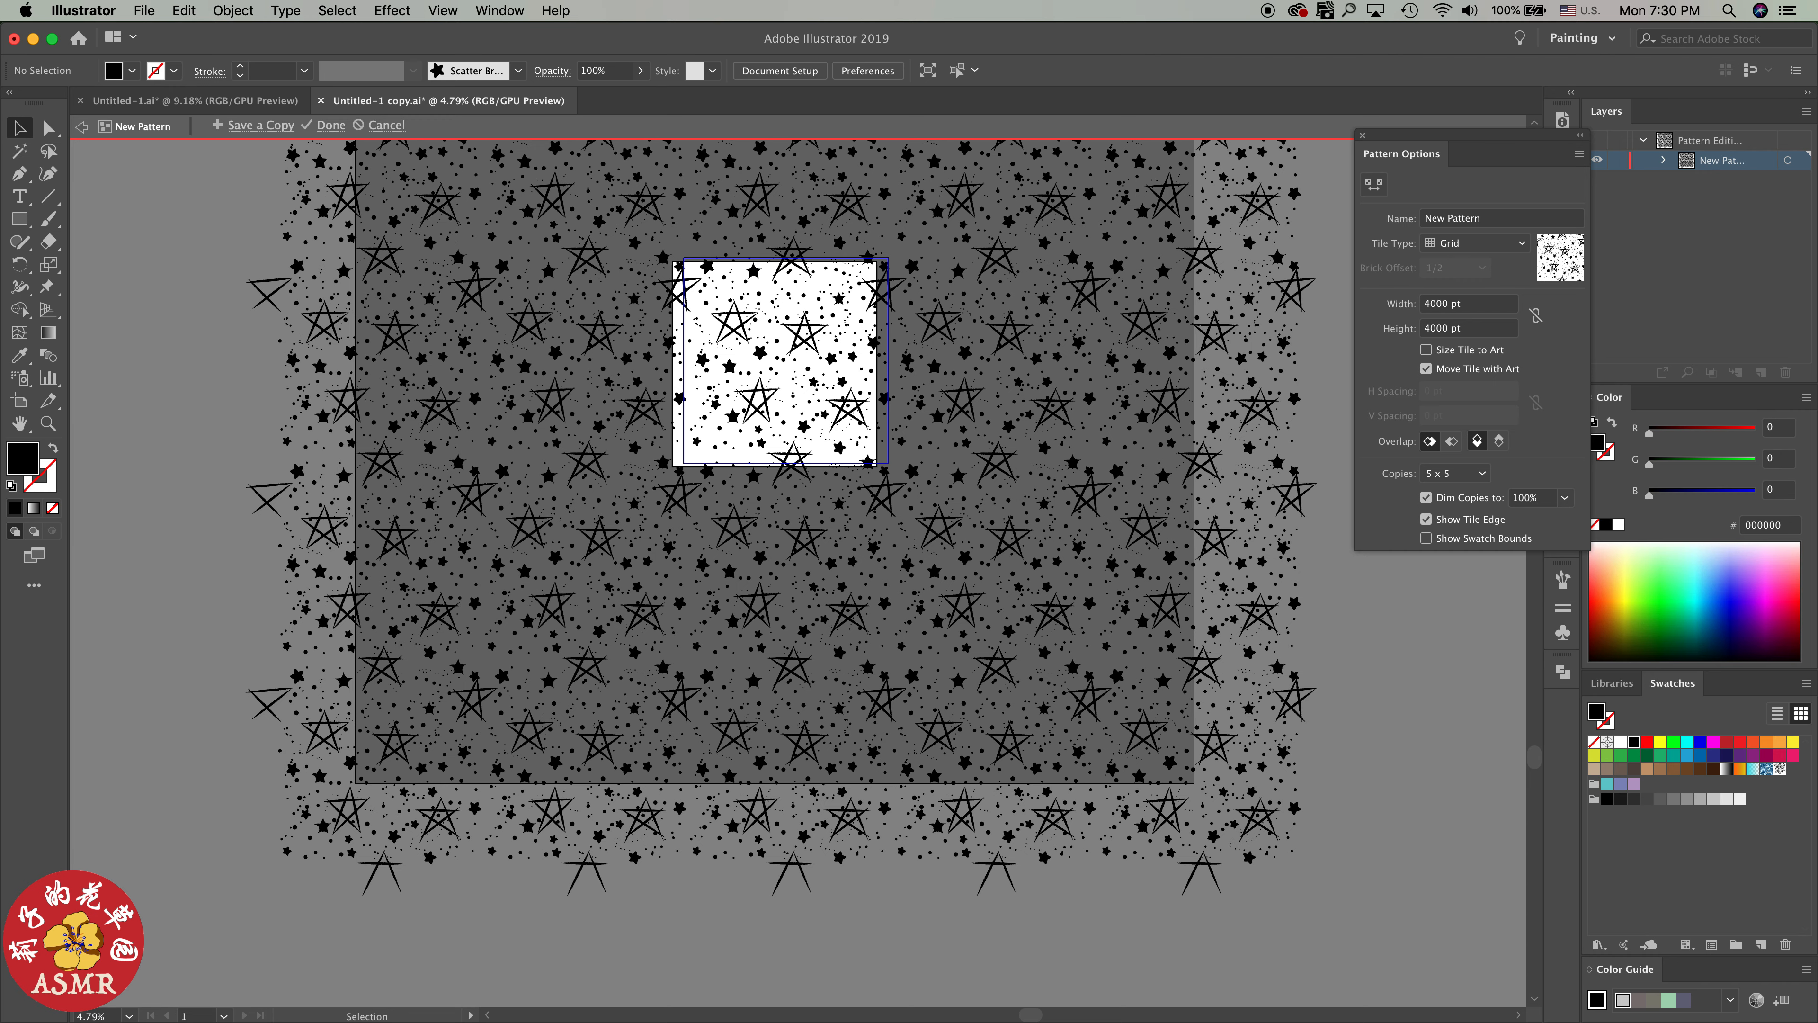
scroll(780, 537, "up", 2)
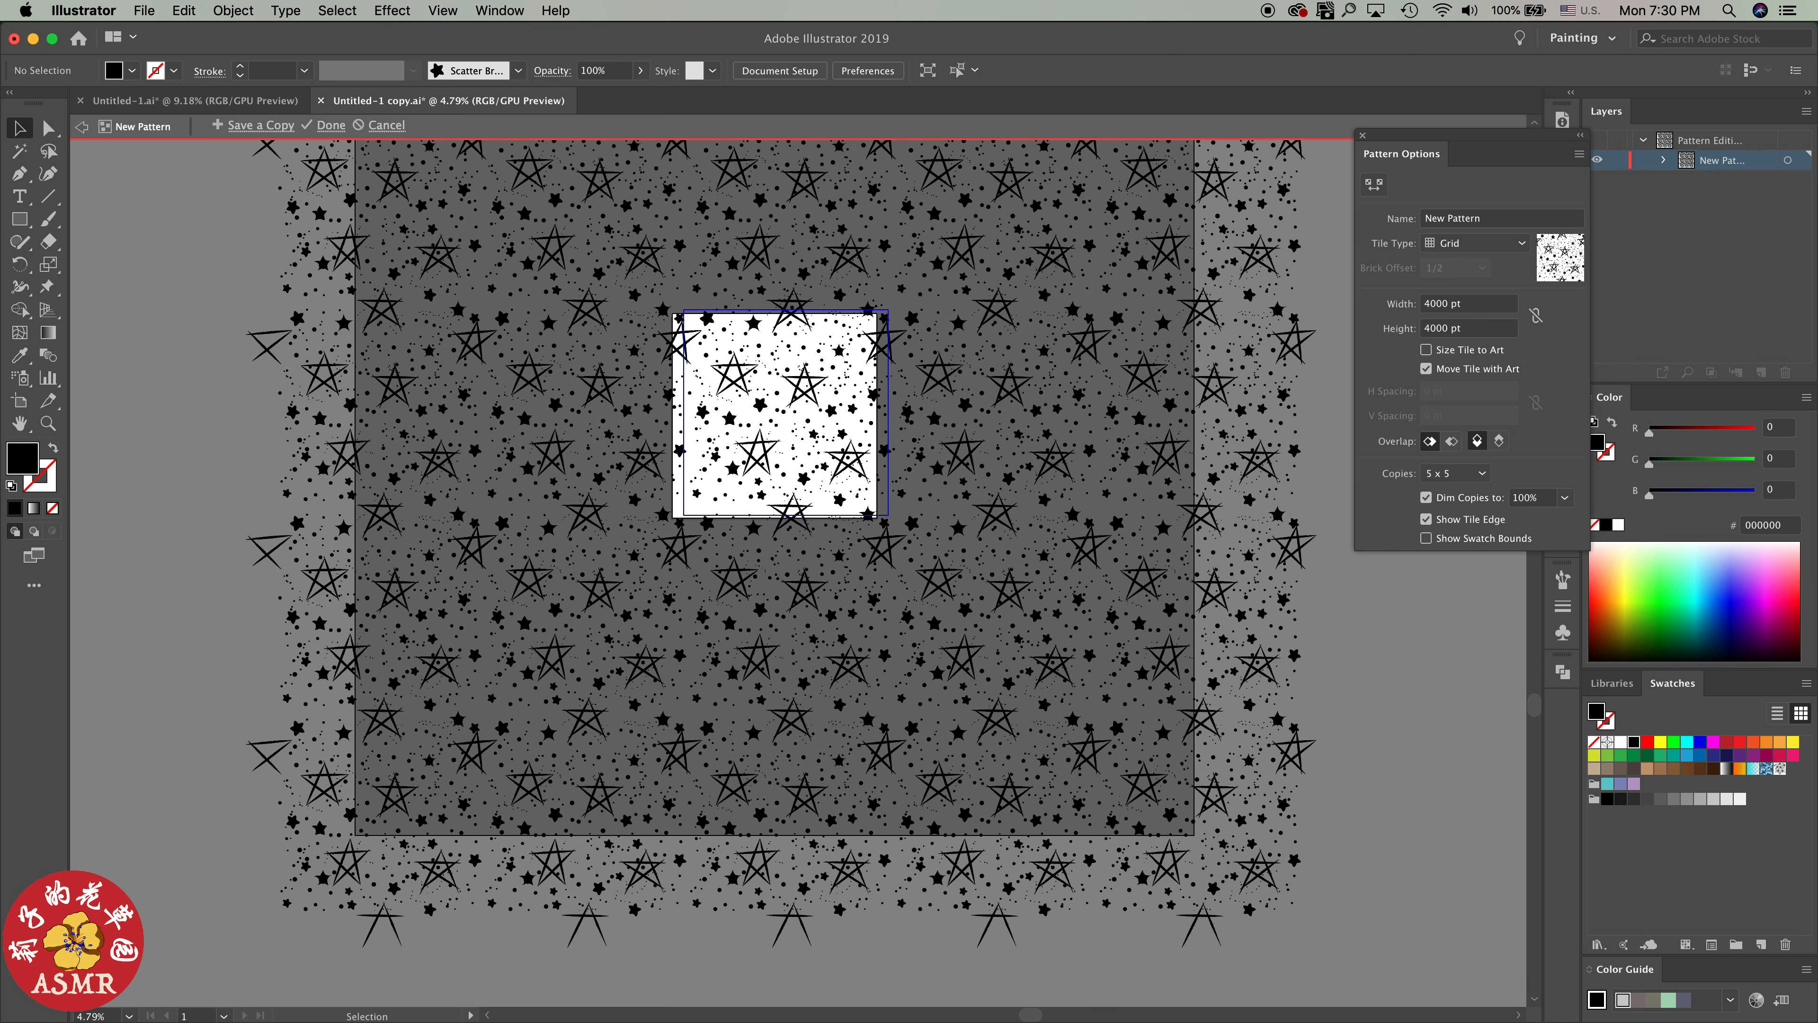
key("Escape")
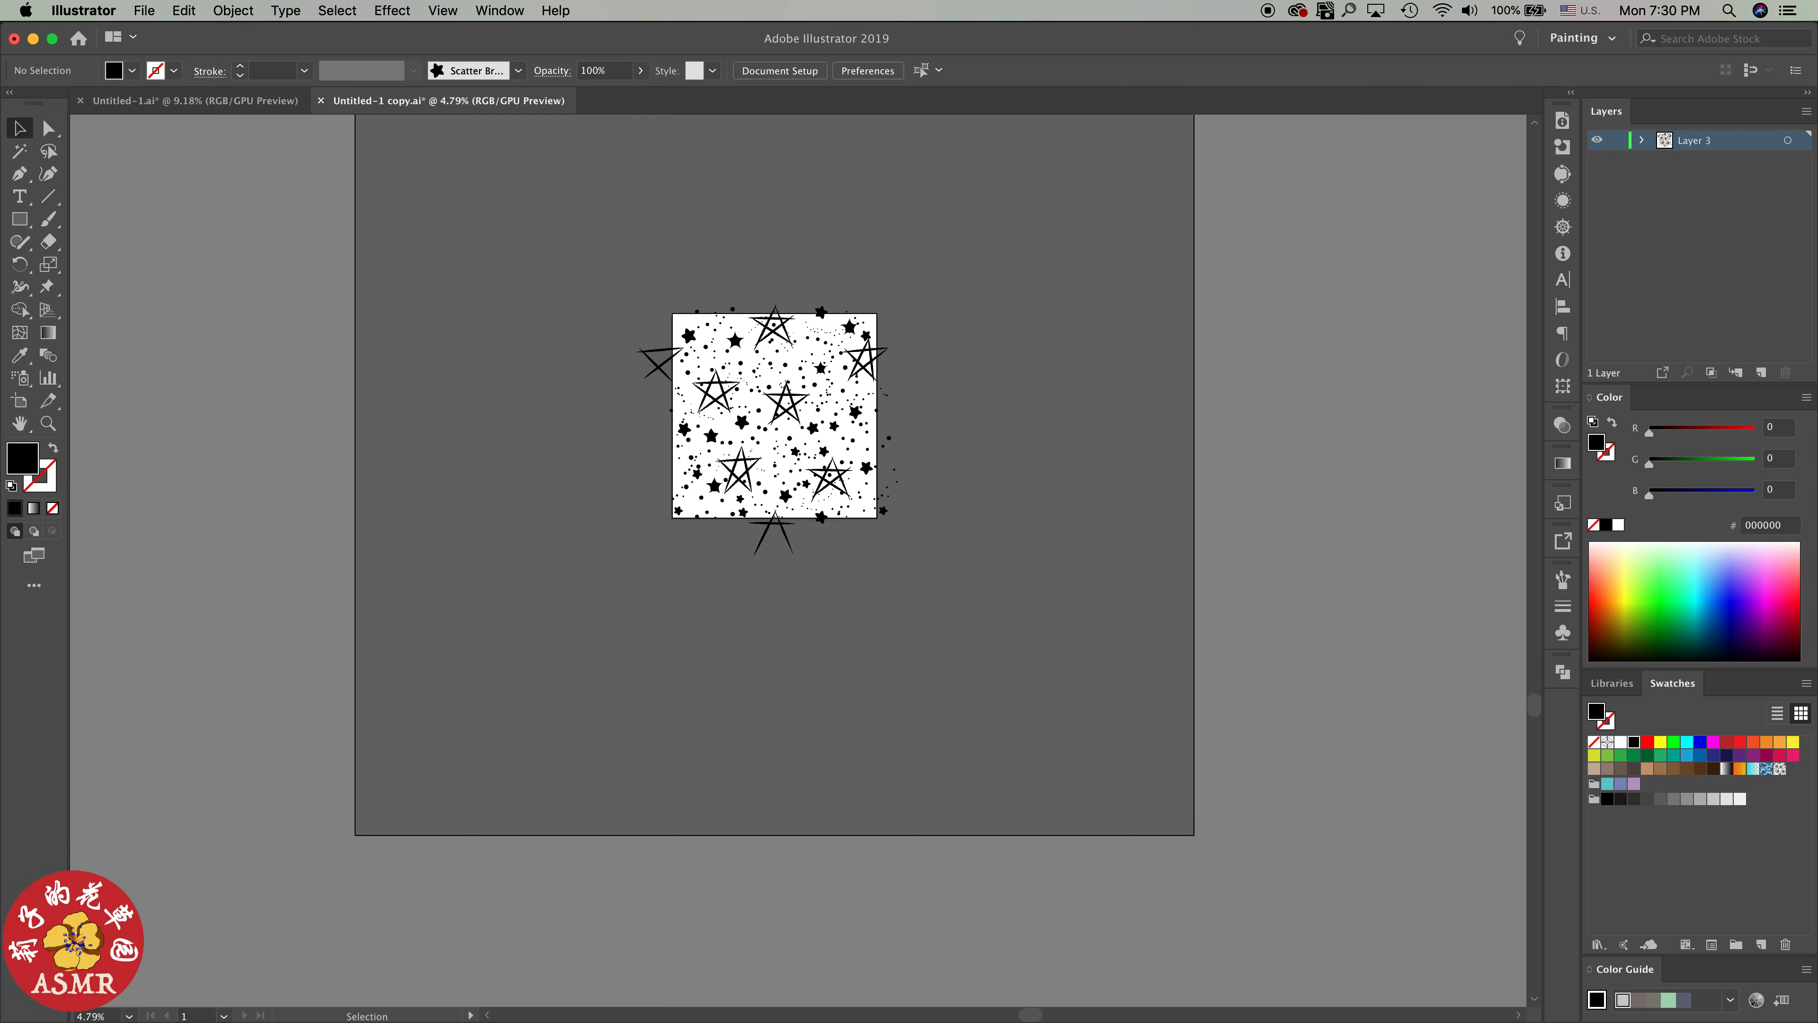
Draw a test ellipse about 13735 x 8516 pt below the star artwork and fill it with the new star pattern swatch
scroll(918, 434, "up", 5)
scroll(919, 434, "down", 5)
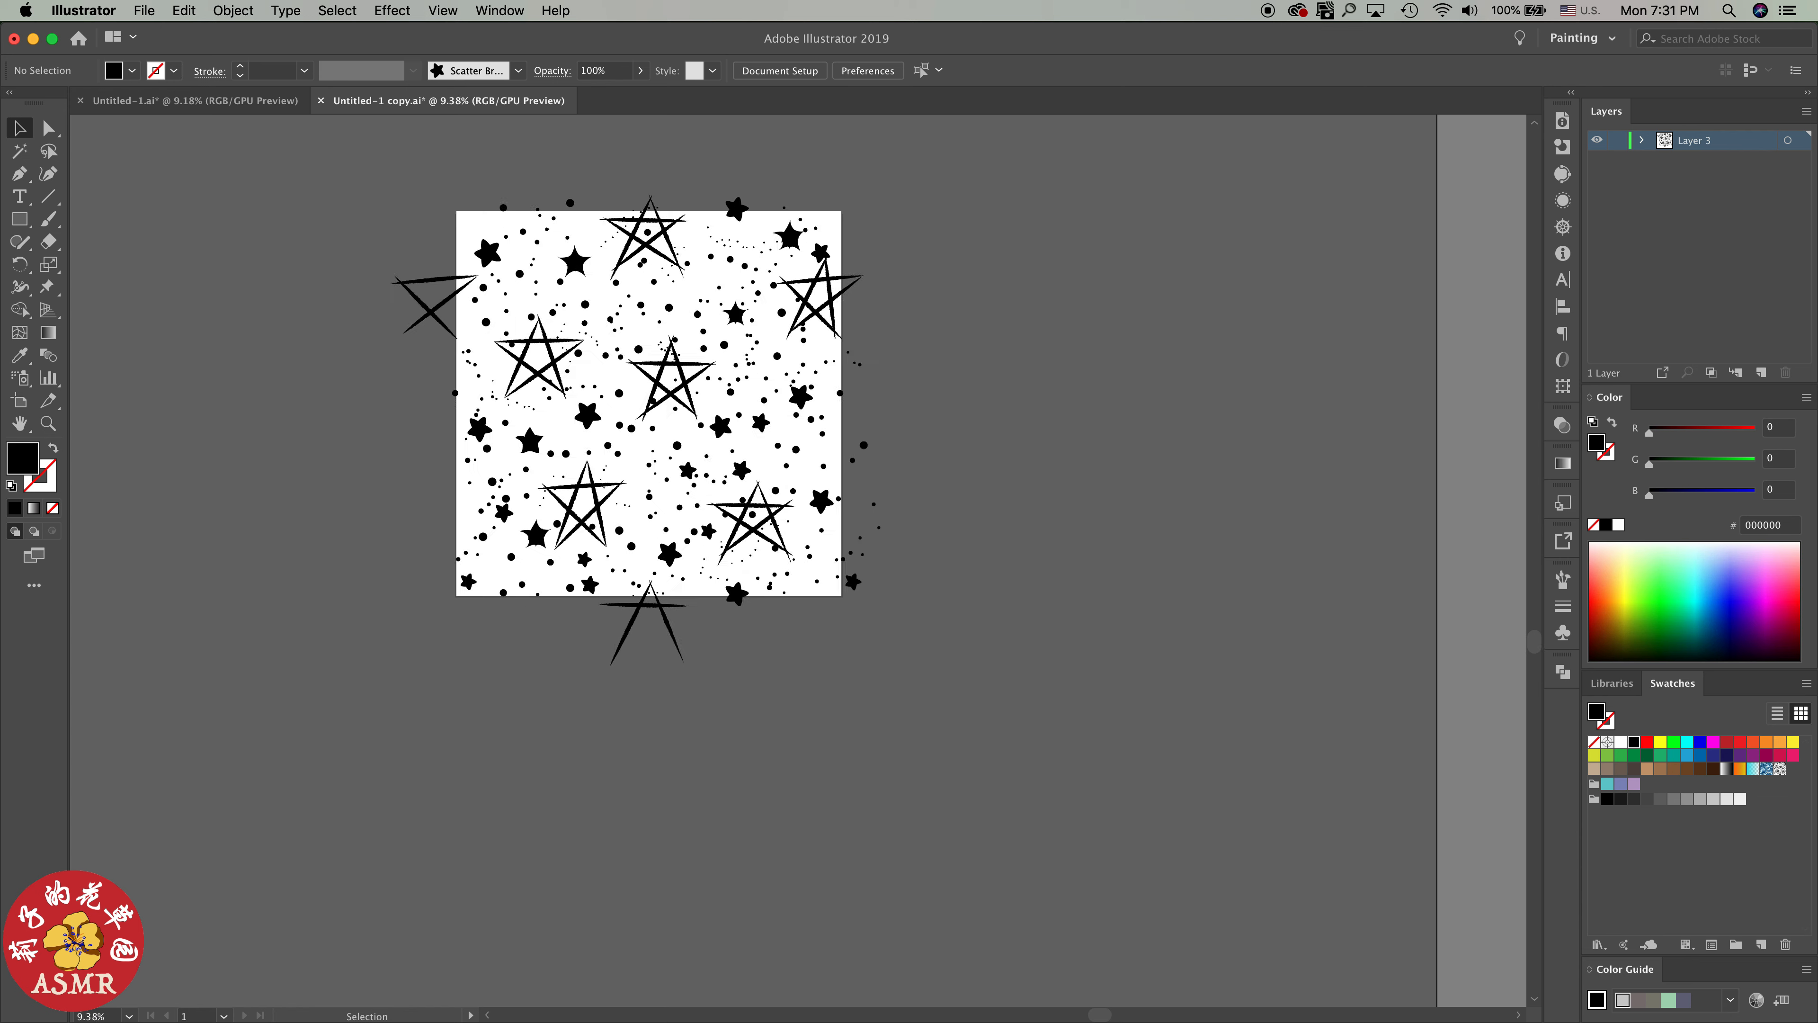
scroll(920, 505, "down", 1)
key("m")
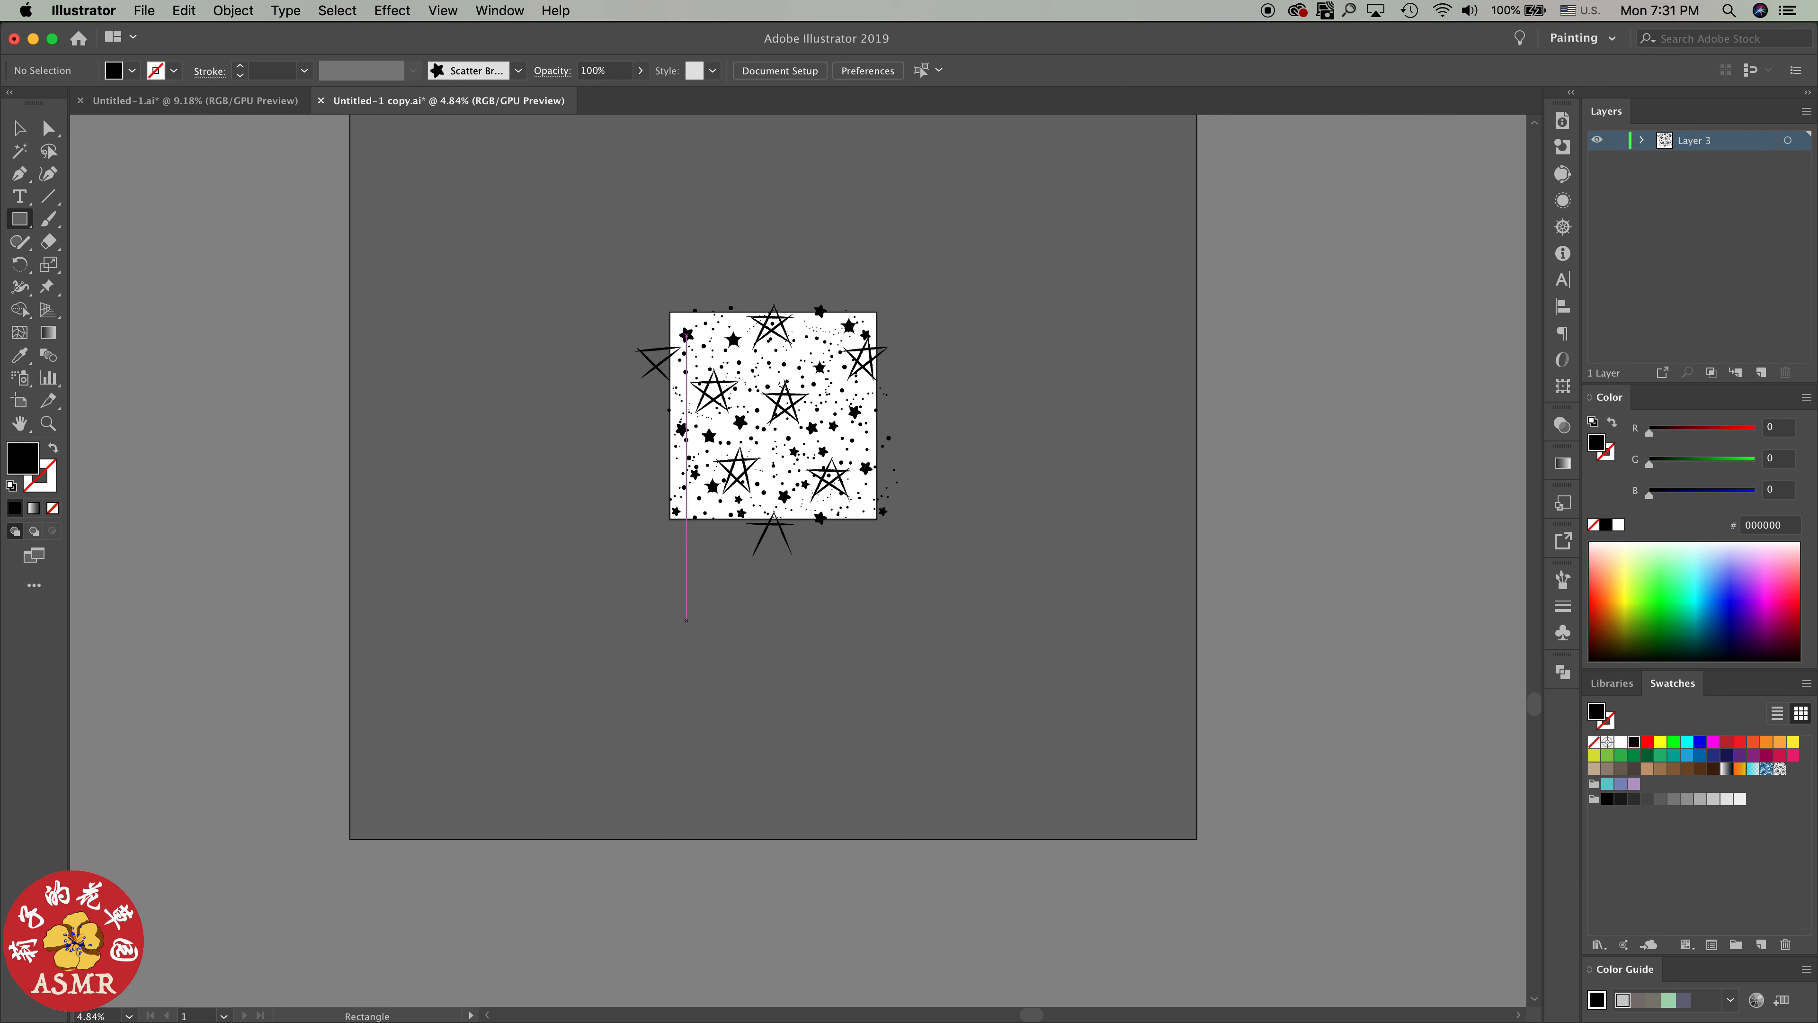
key("l")
left_click_drag(502, 565, 1213, 1005)
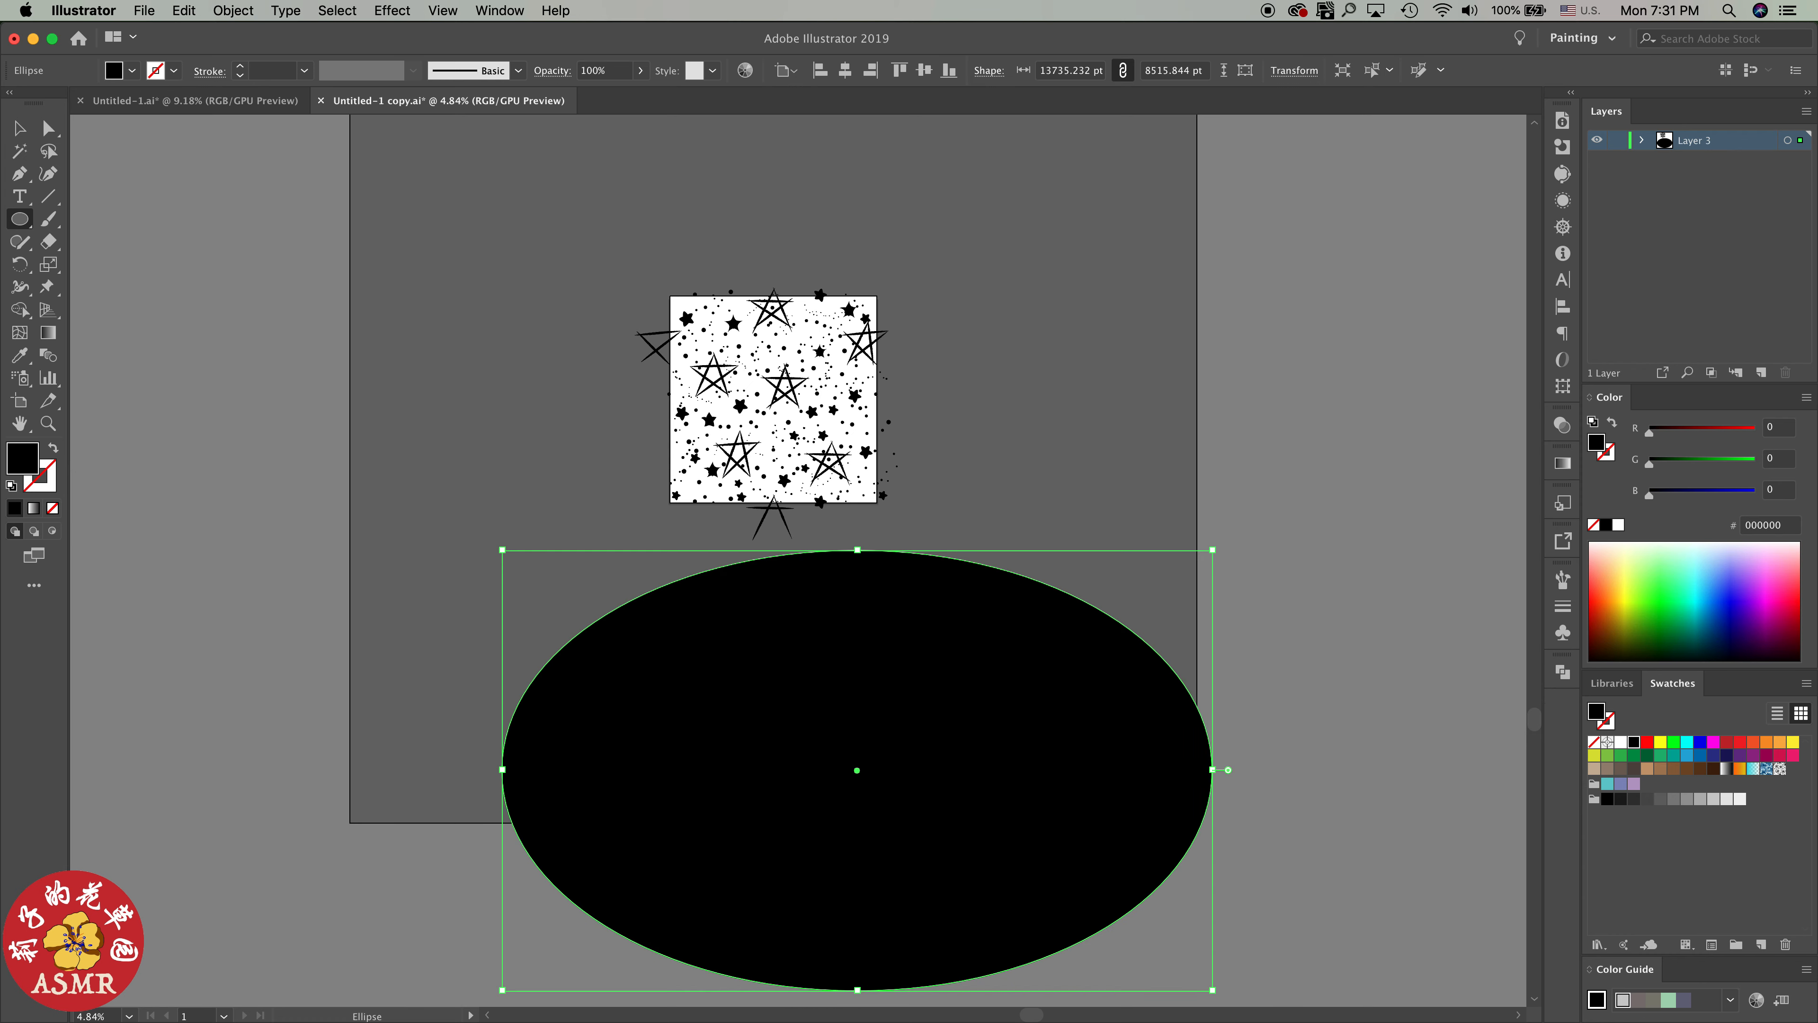
left_click(1780, 769)
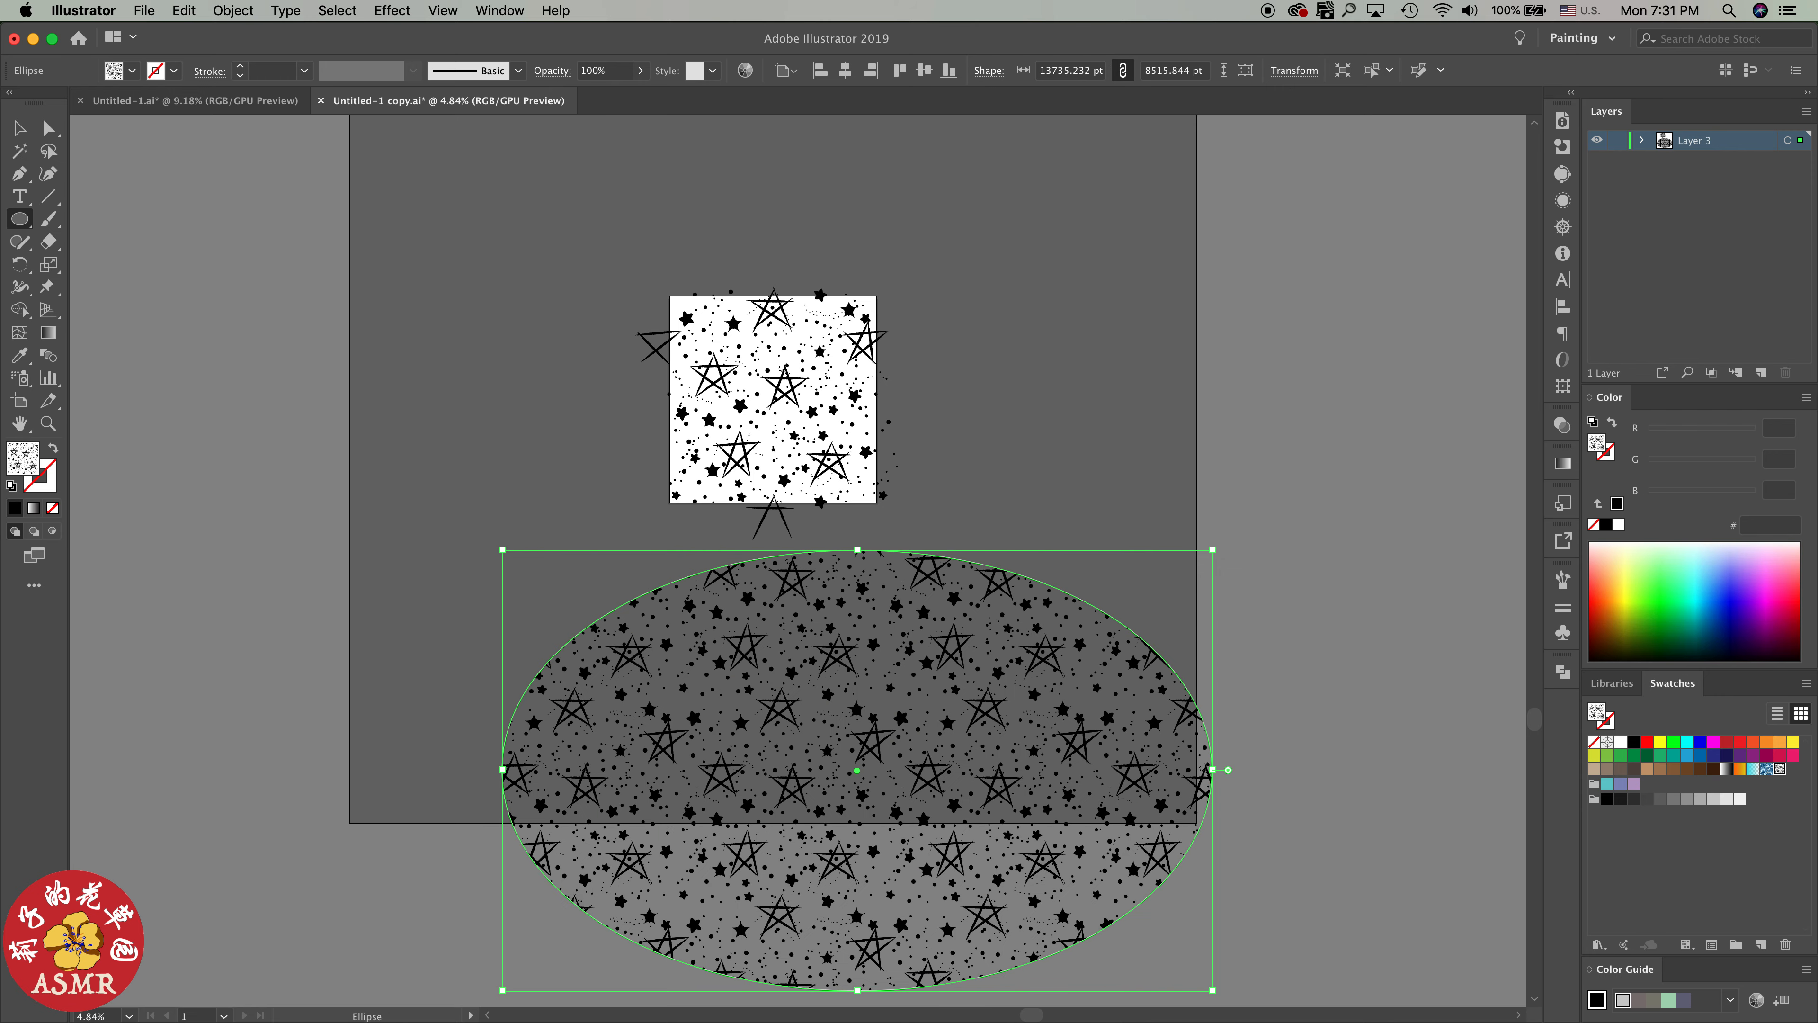
Examine the star pattern's repeat inside the test ellipse up close and delete the ellipse
scroll(791, 555, "down", 6)
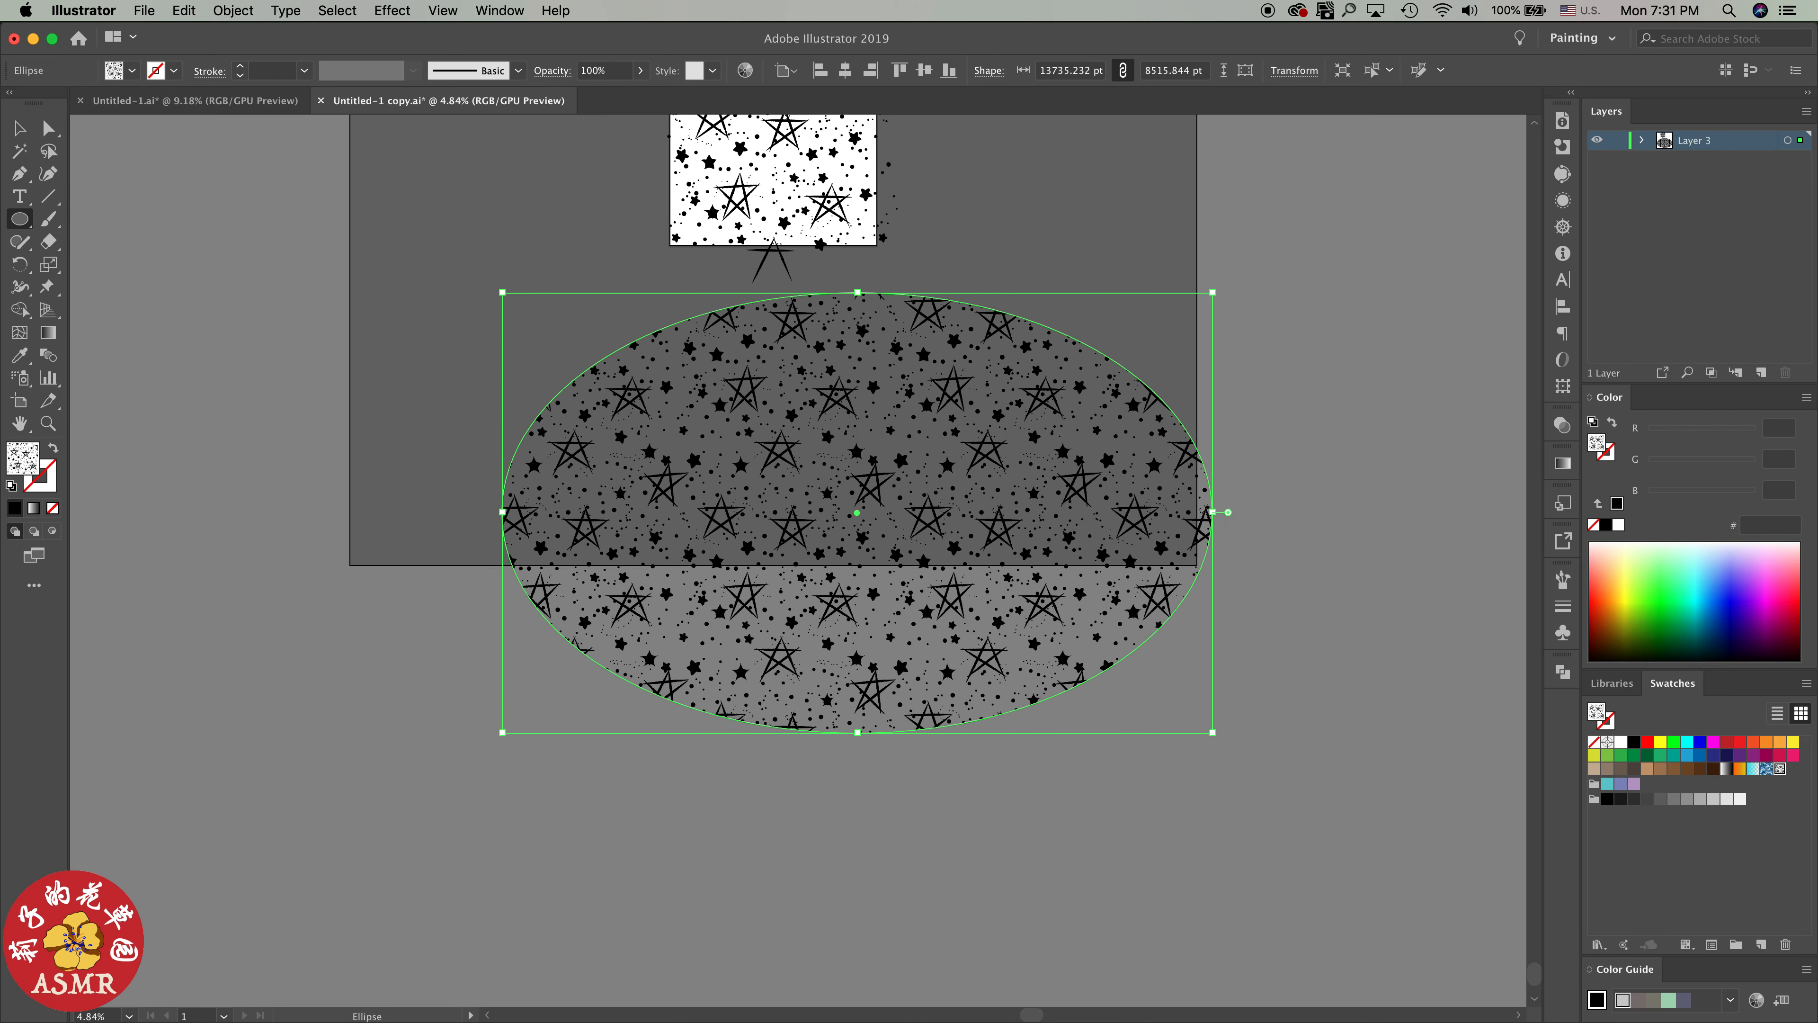
scroll(973, 555, "up", 2)
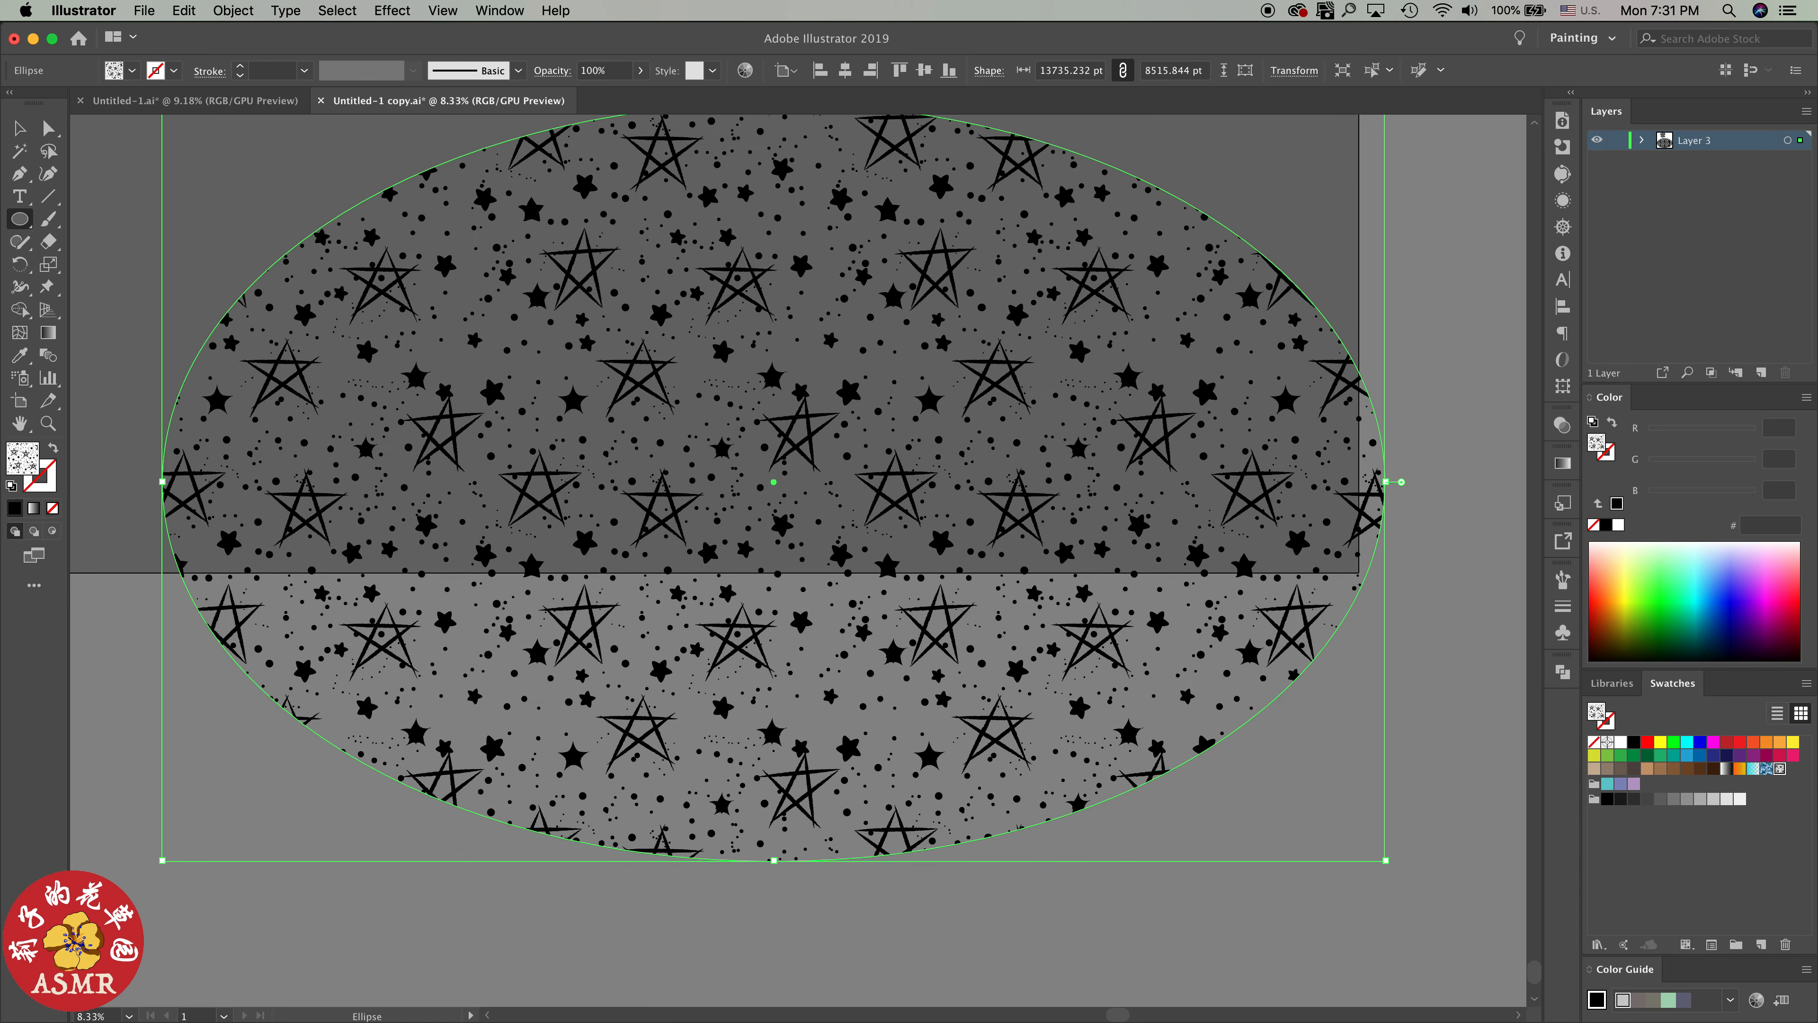
scroll(905, 308, "up", 2)
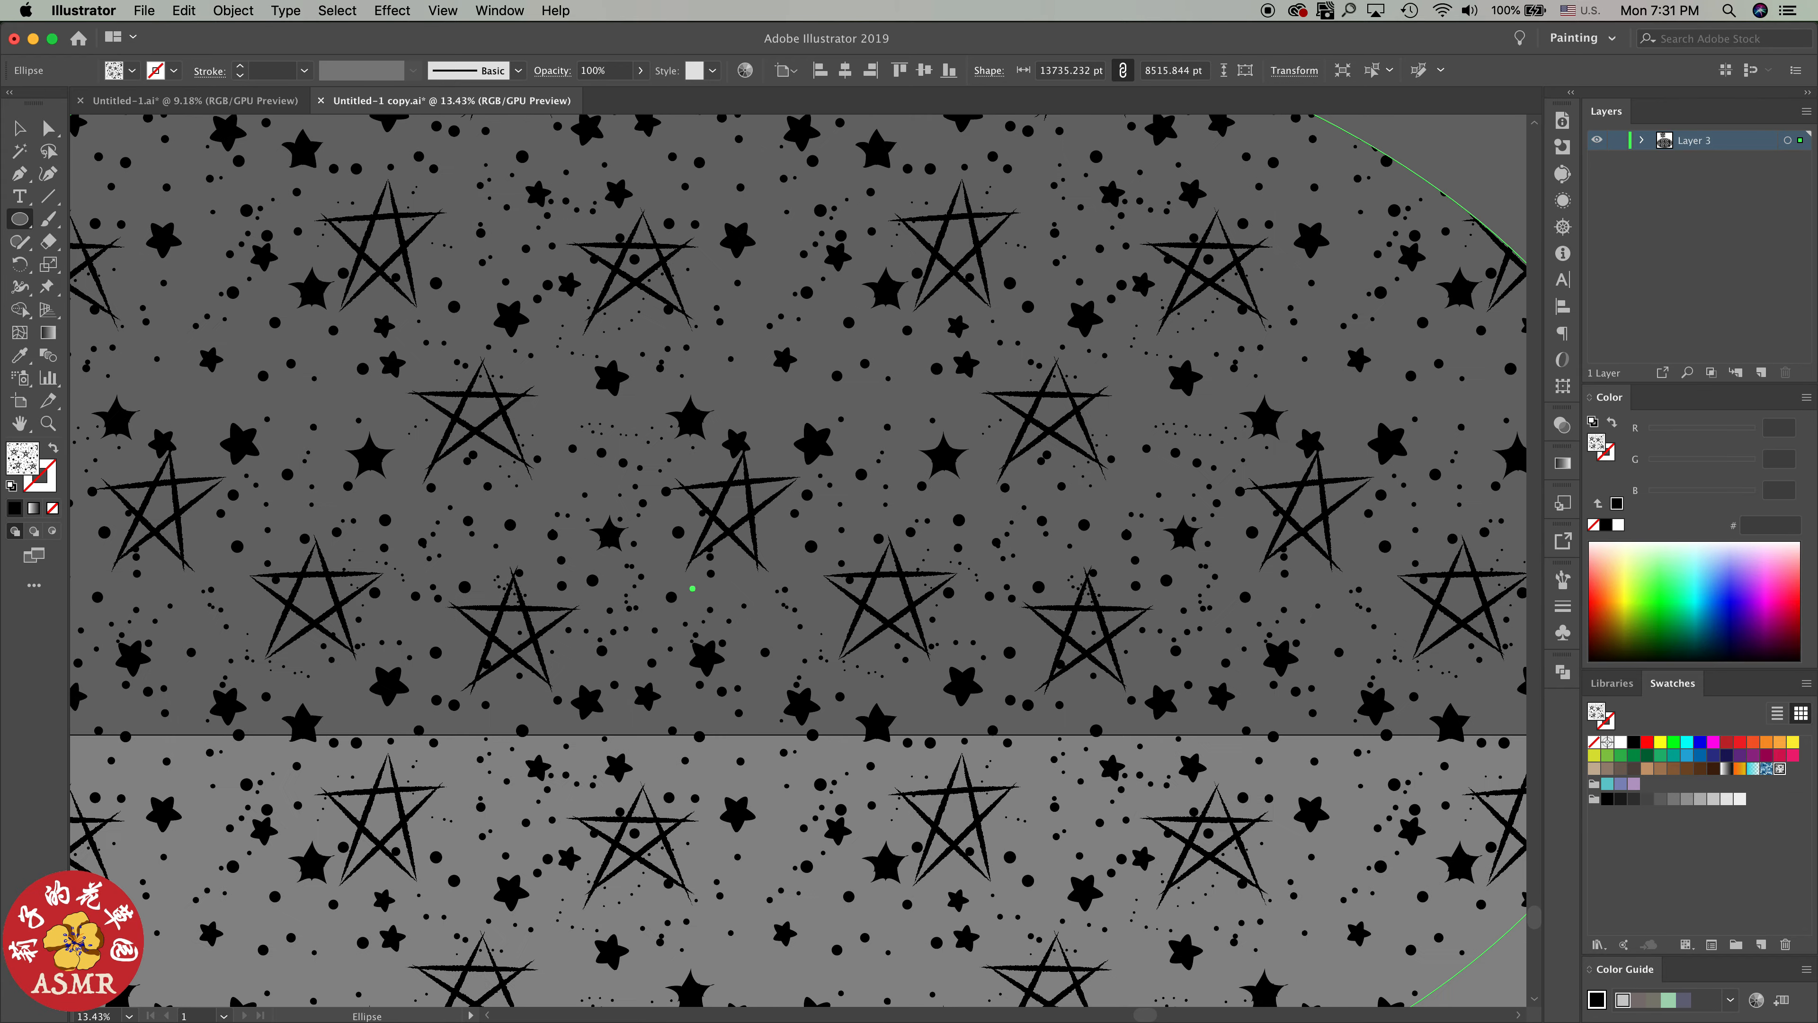
scroll(979, 978, "down", 4)
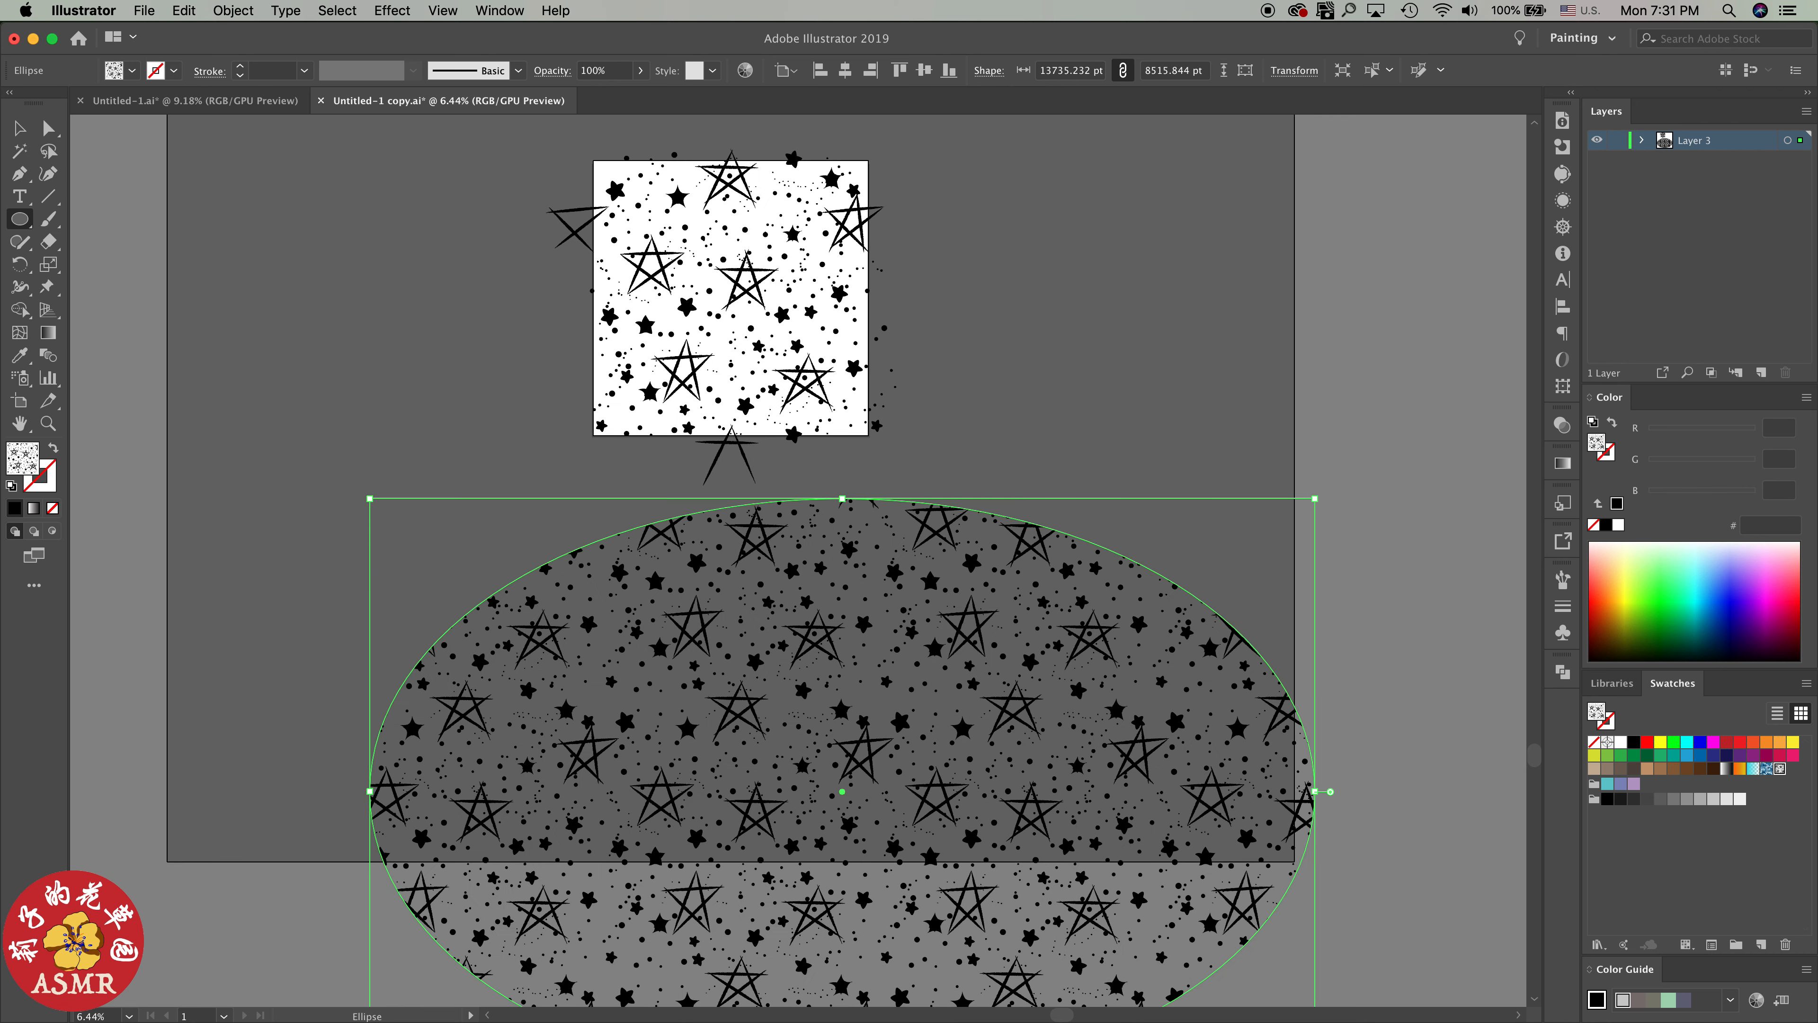
key("Delete")
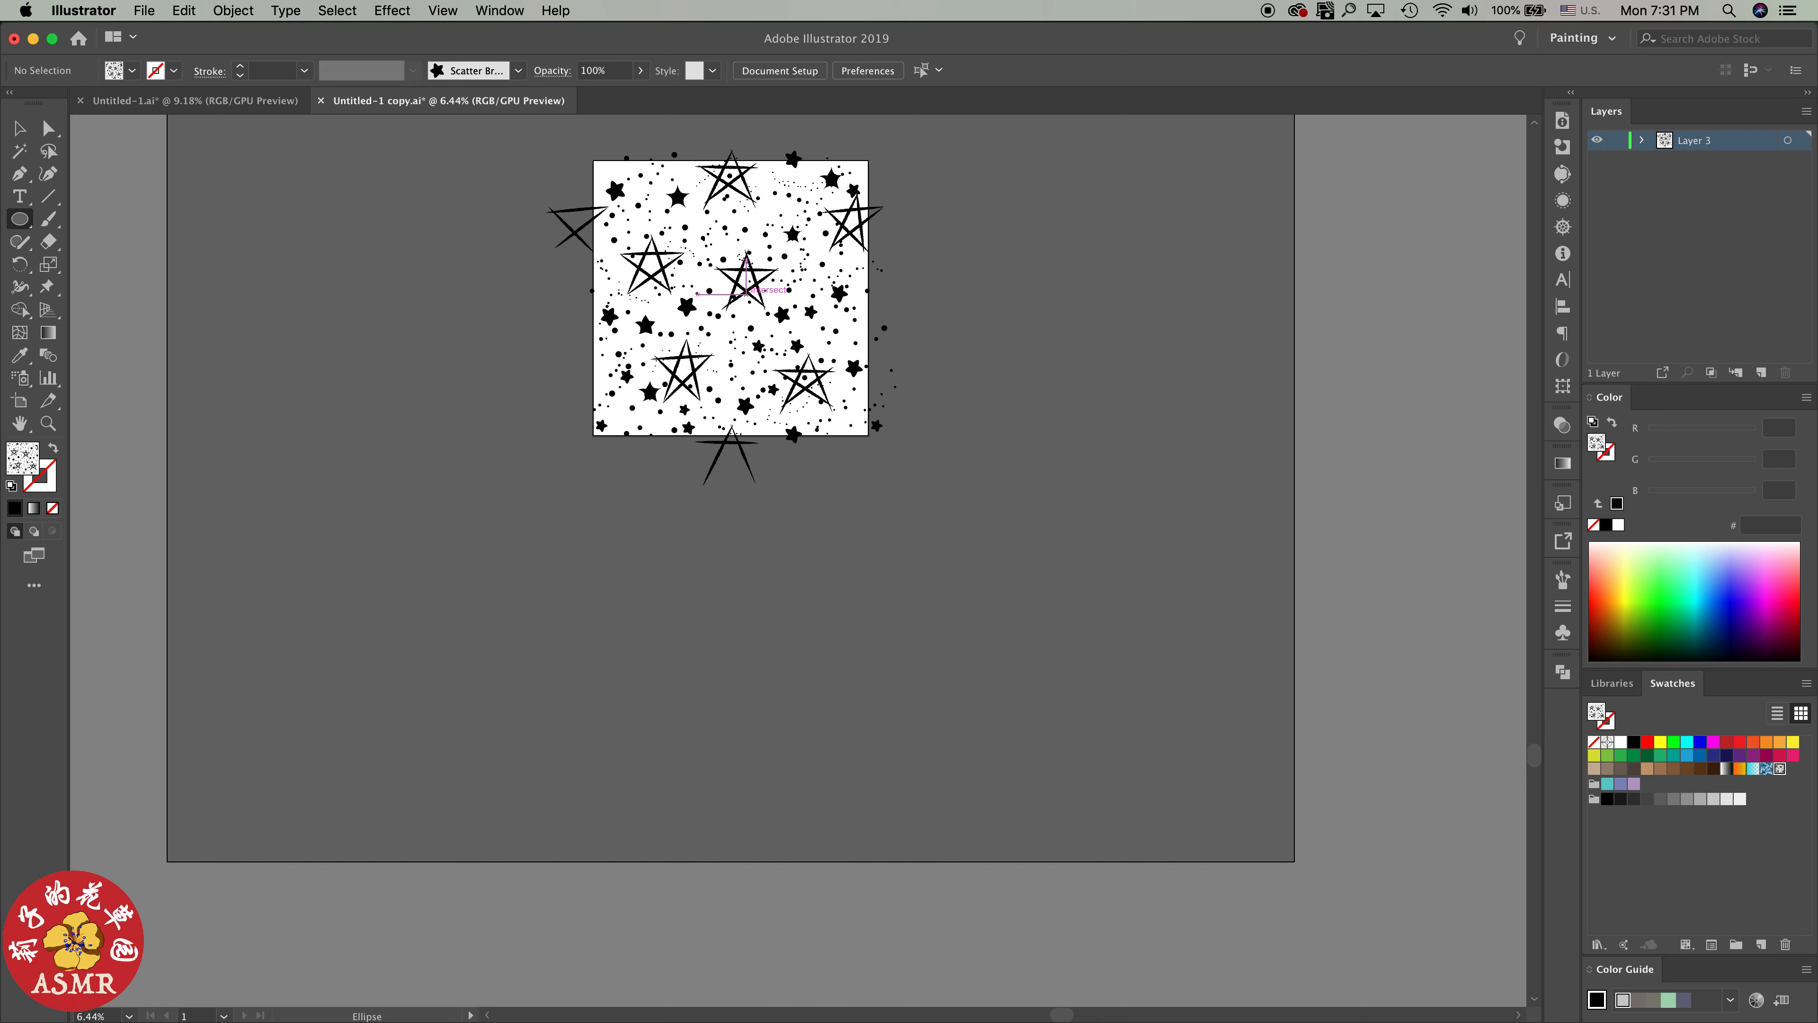
Create a 4000 x 4000 pt rectangle beside the star artboard
scroll(737, 289, "up", 2)
scroll(745, 286, "up", 3)
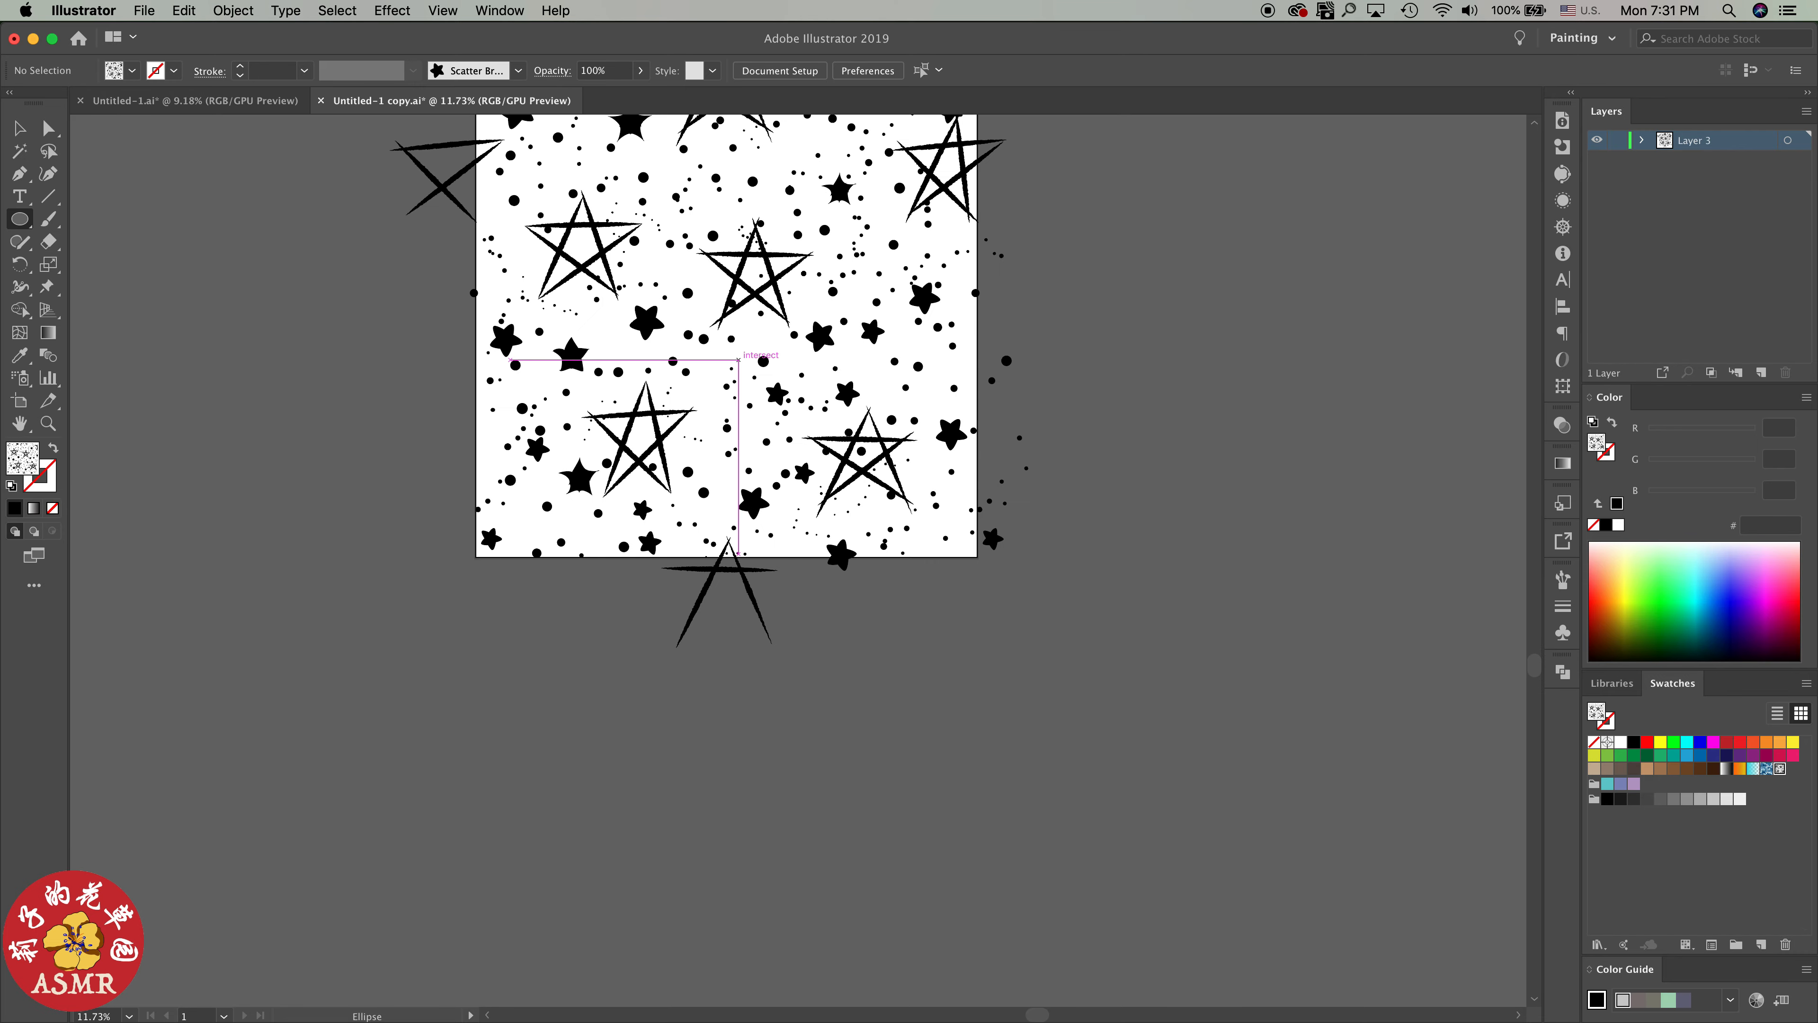
scroll(756, 356, "up", 3)
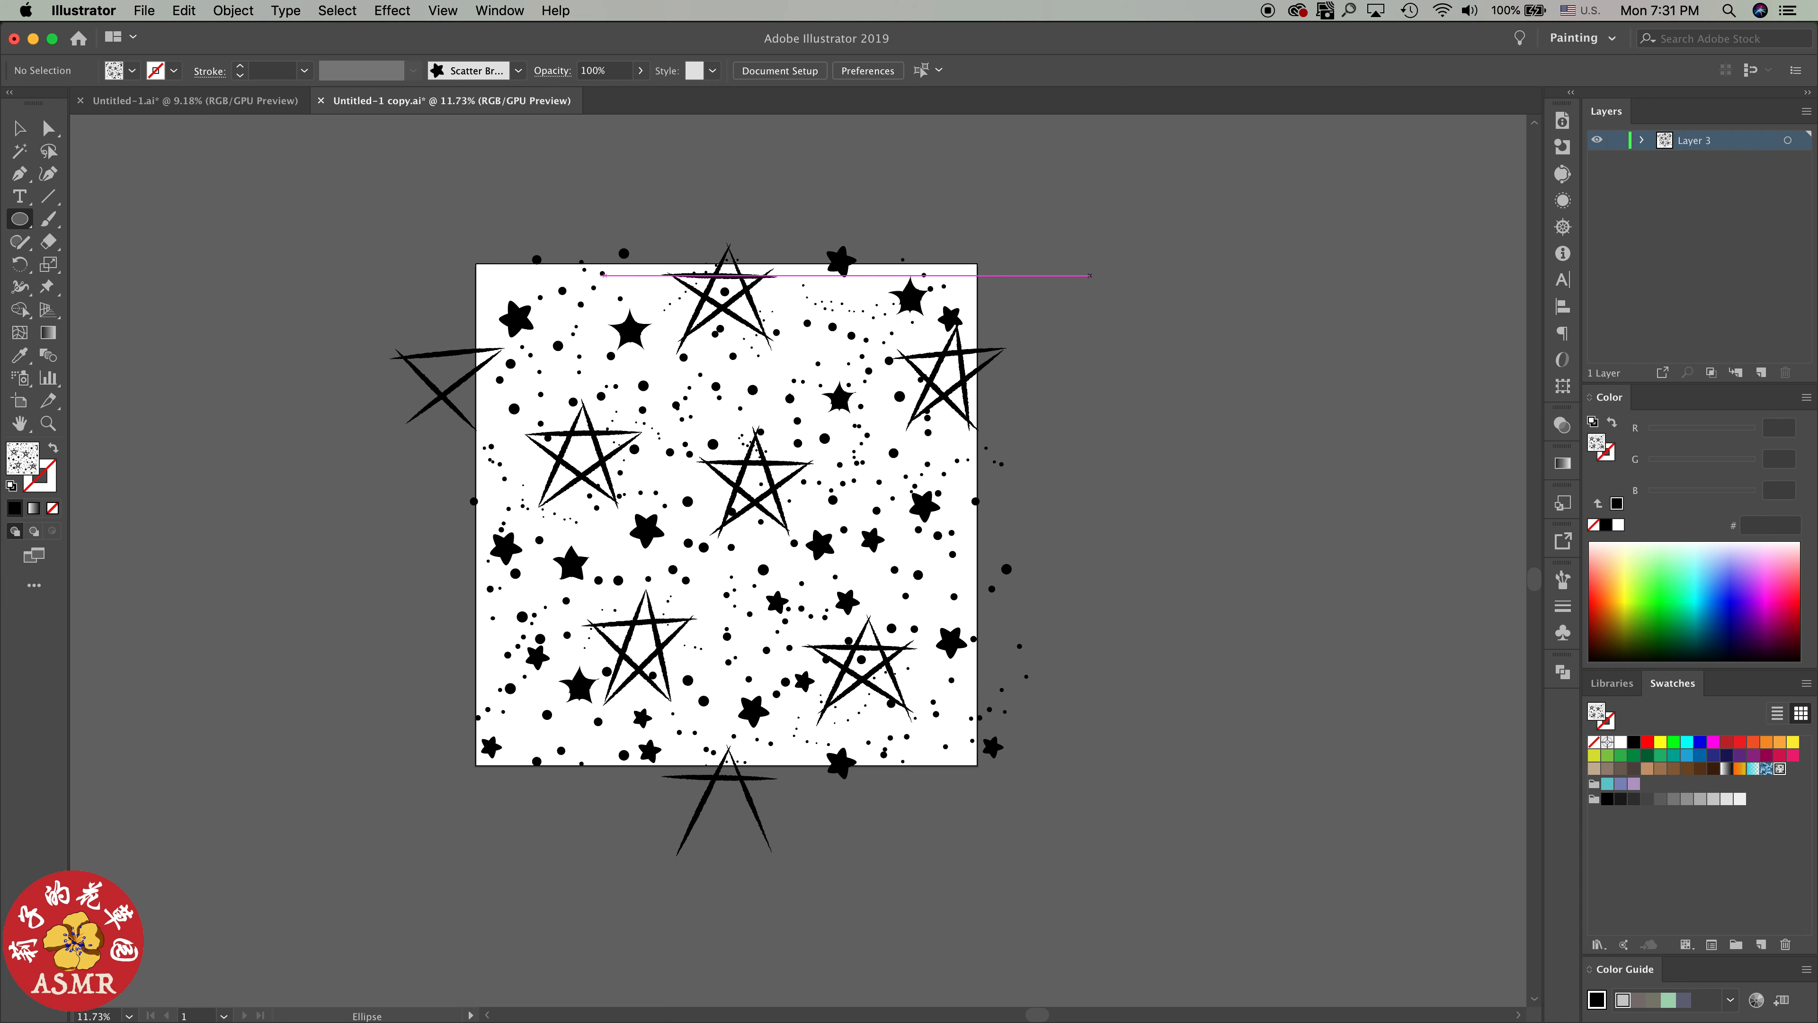
key("m")
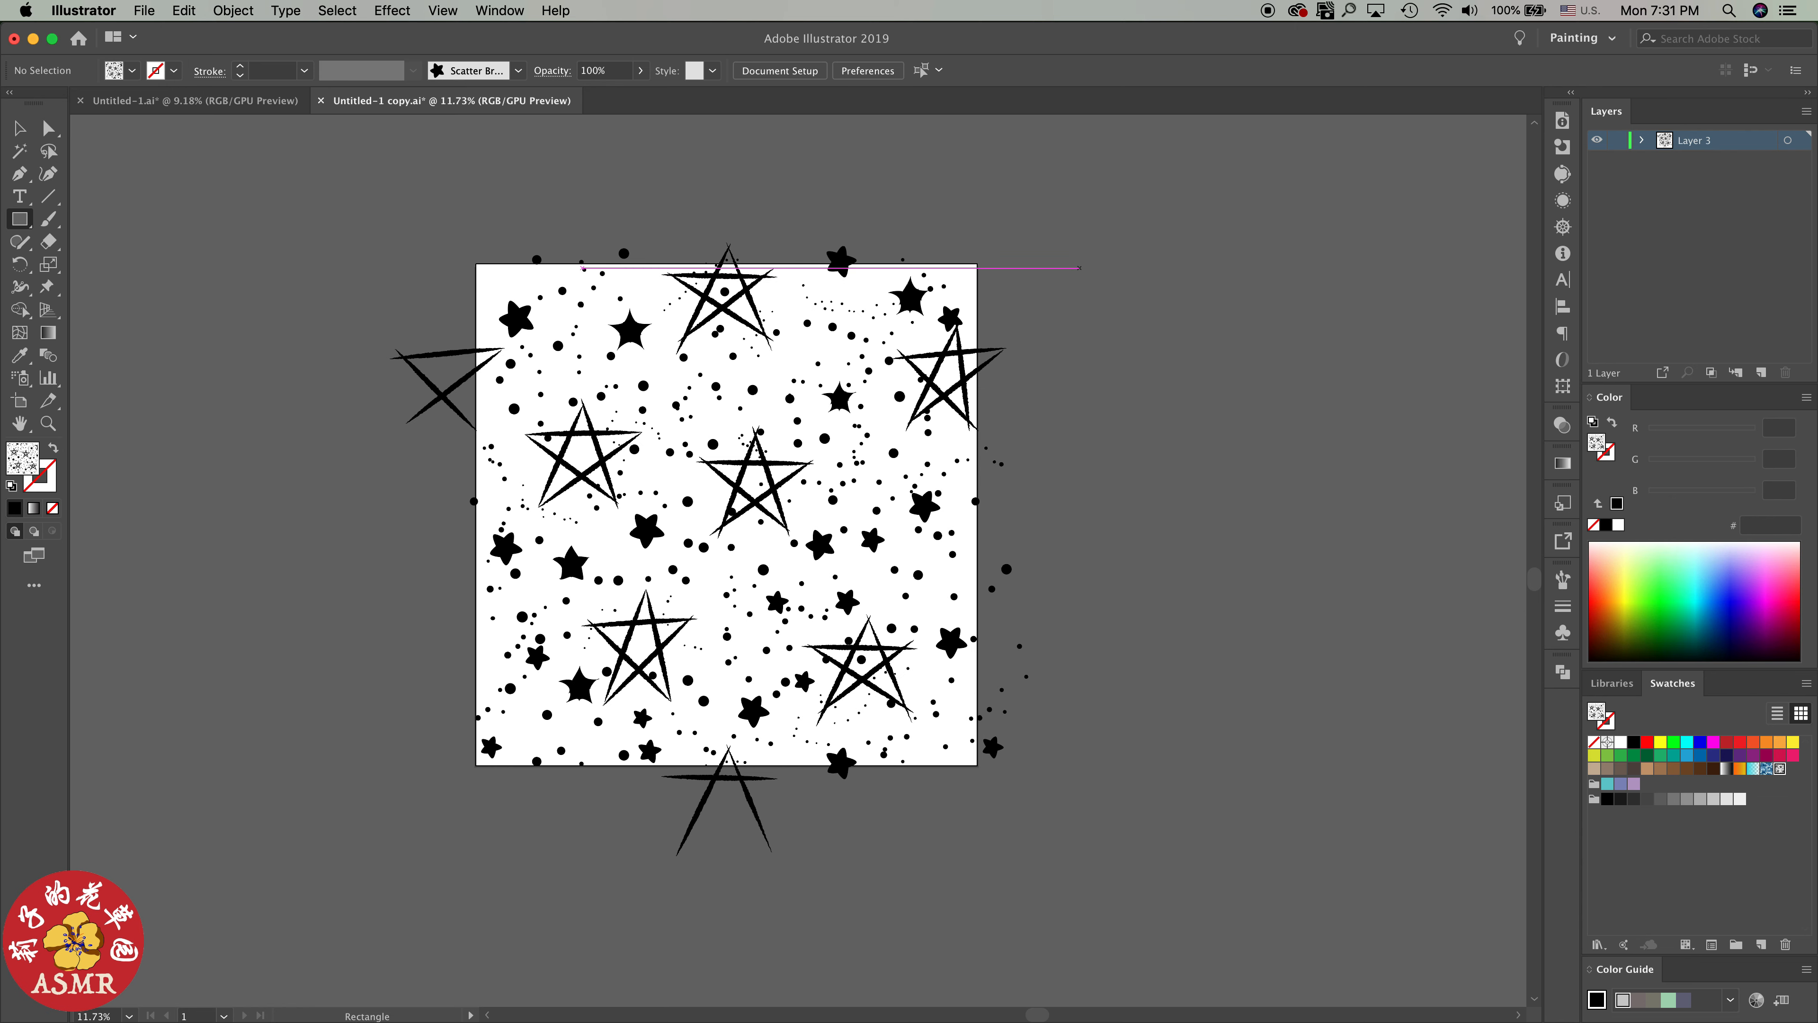
left_click(1078, 268)
type("4")
key("Tab")
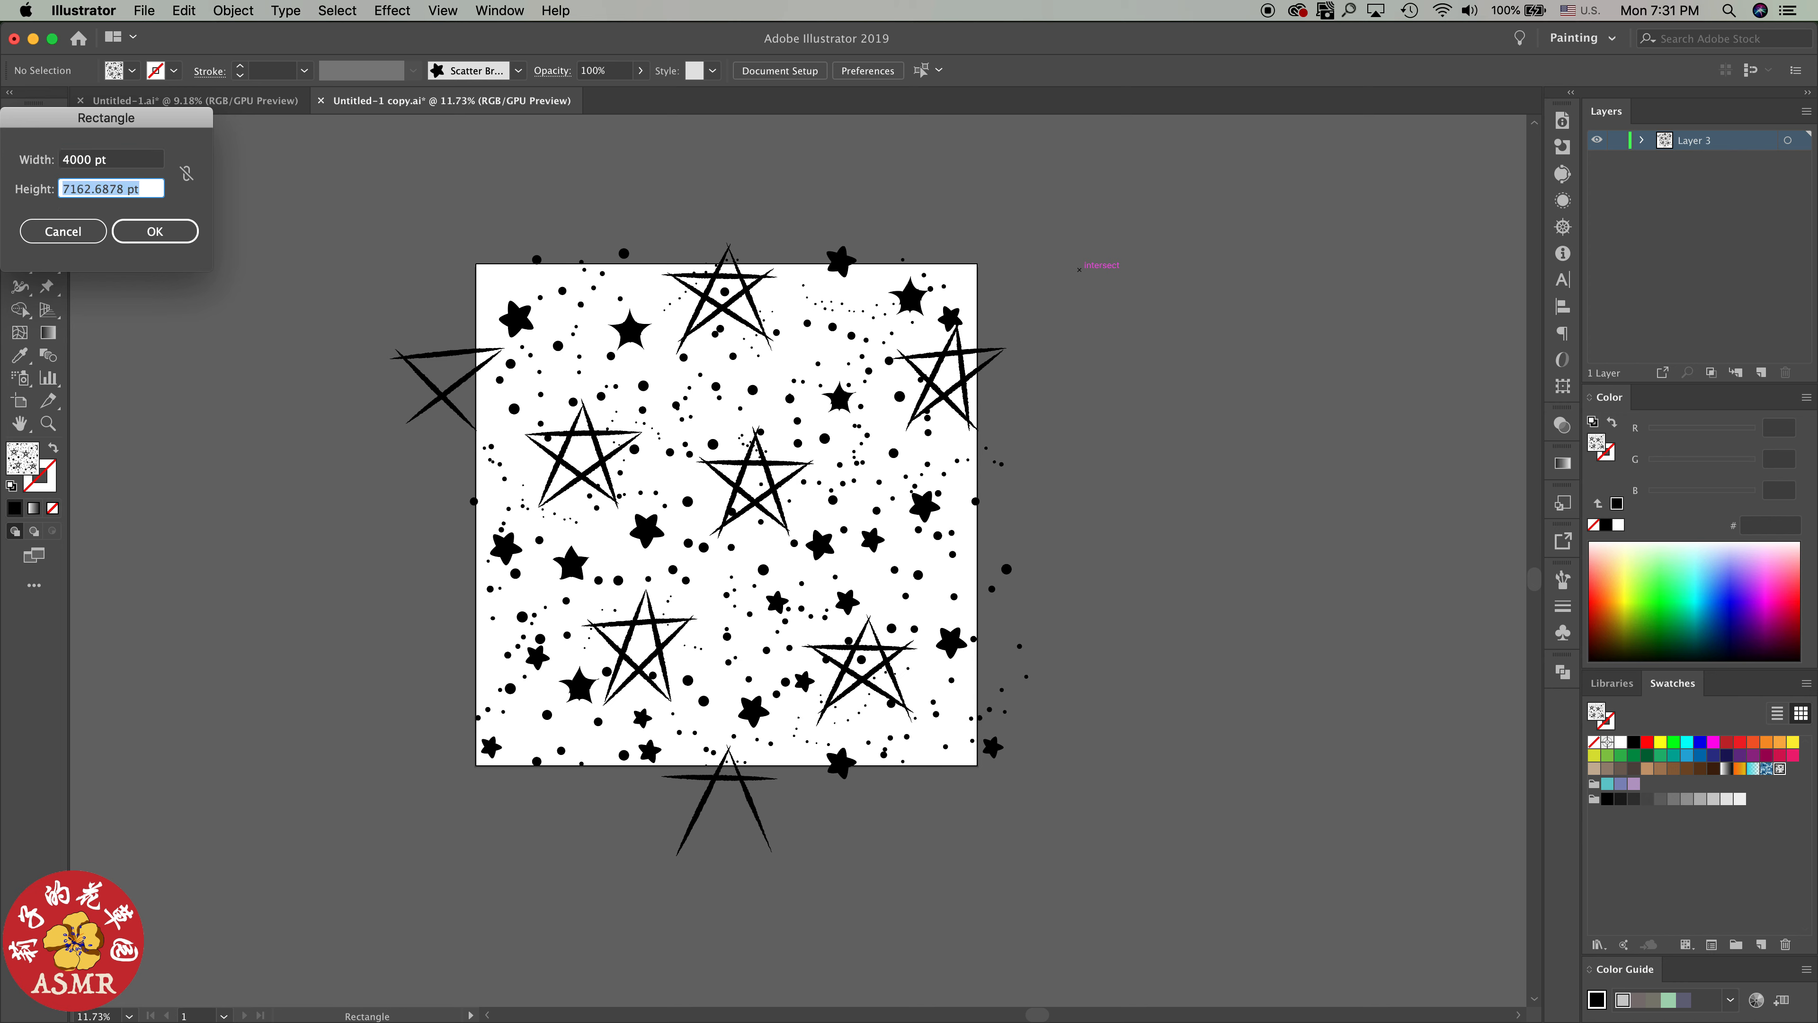
type("4000")
key("Return")
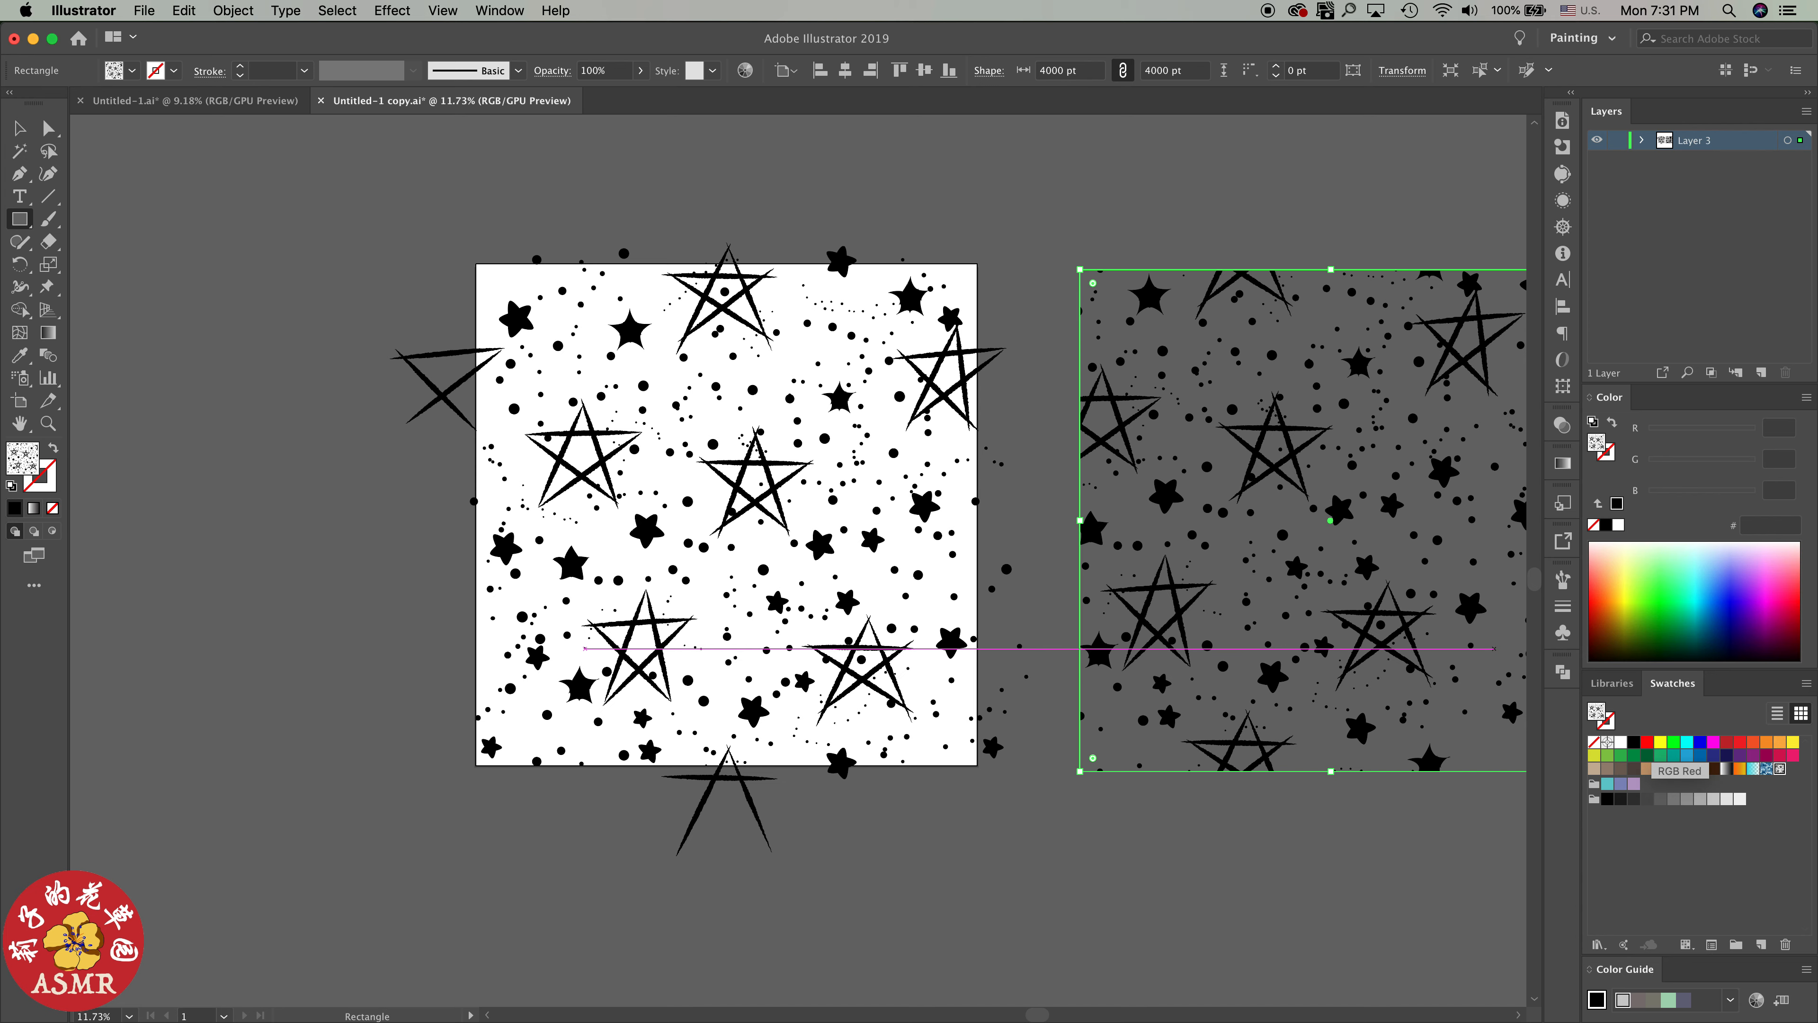
Fill the rectangle with RGB Red and center it vertically and horizontally on the artboard, covering the star artwork
left_click(1648, 742)
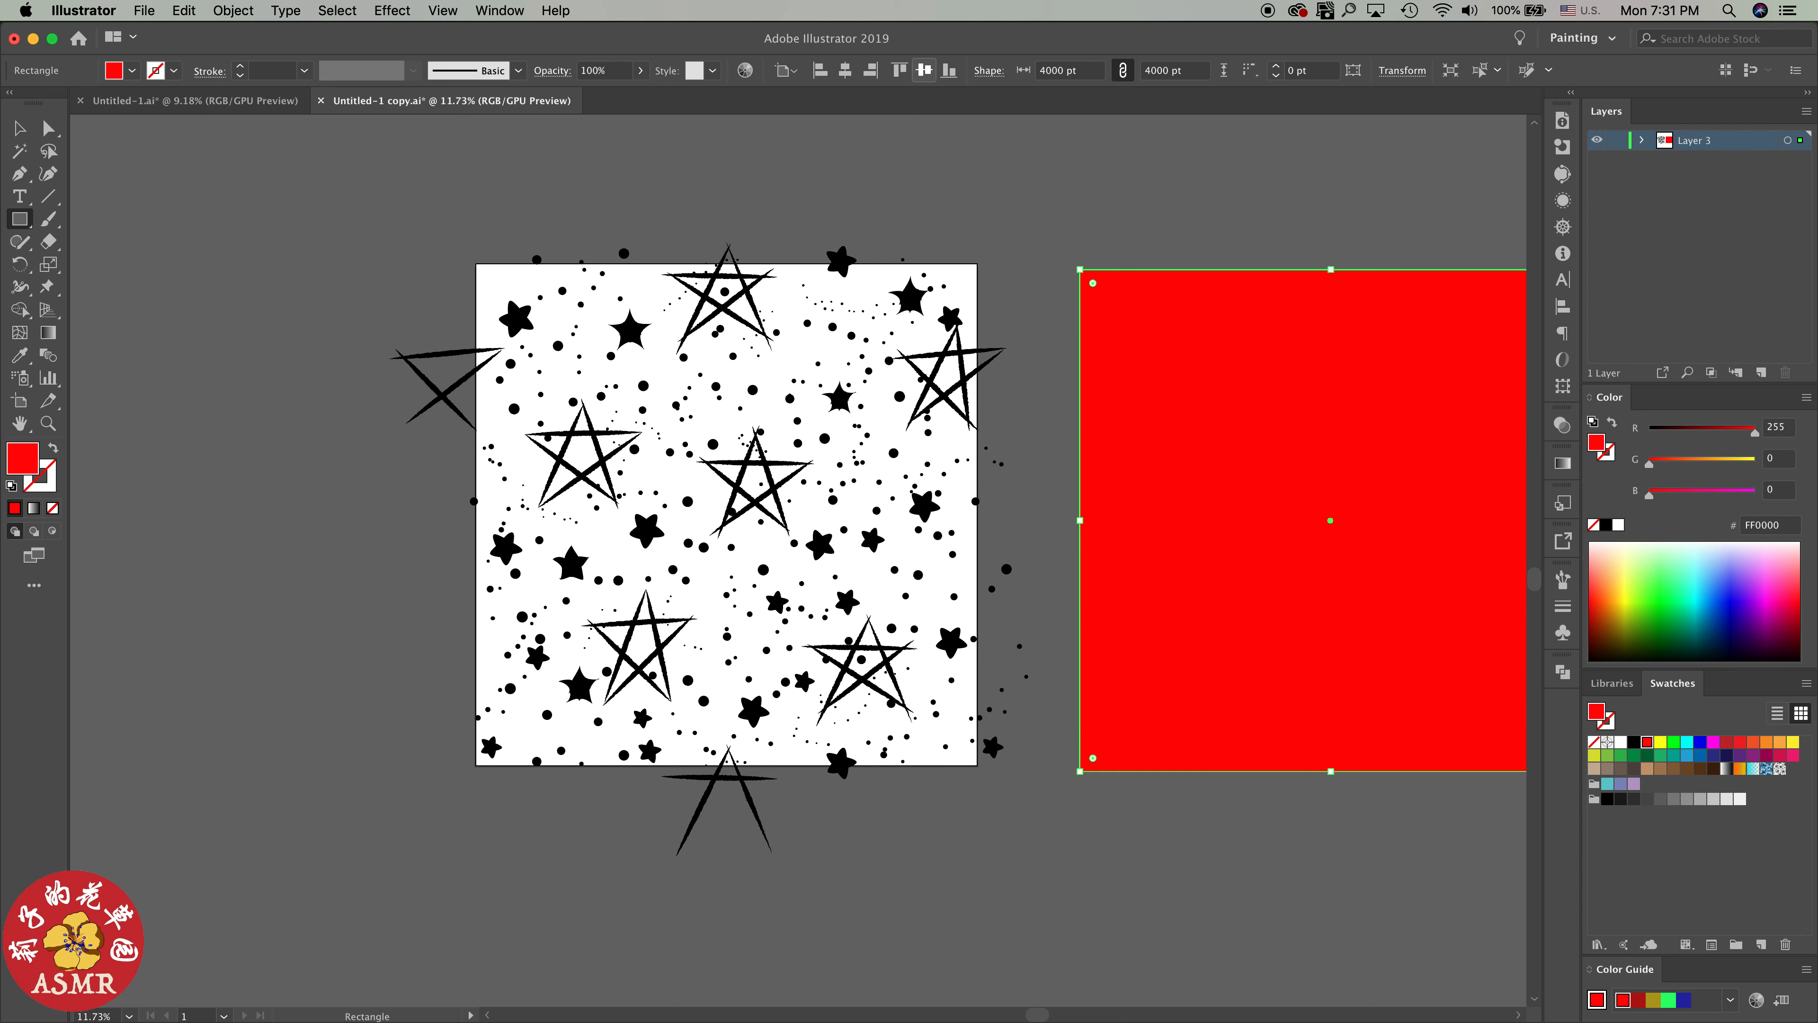
left_click(925, 70)
left_click(845, 70)
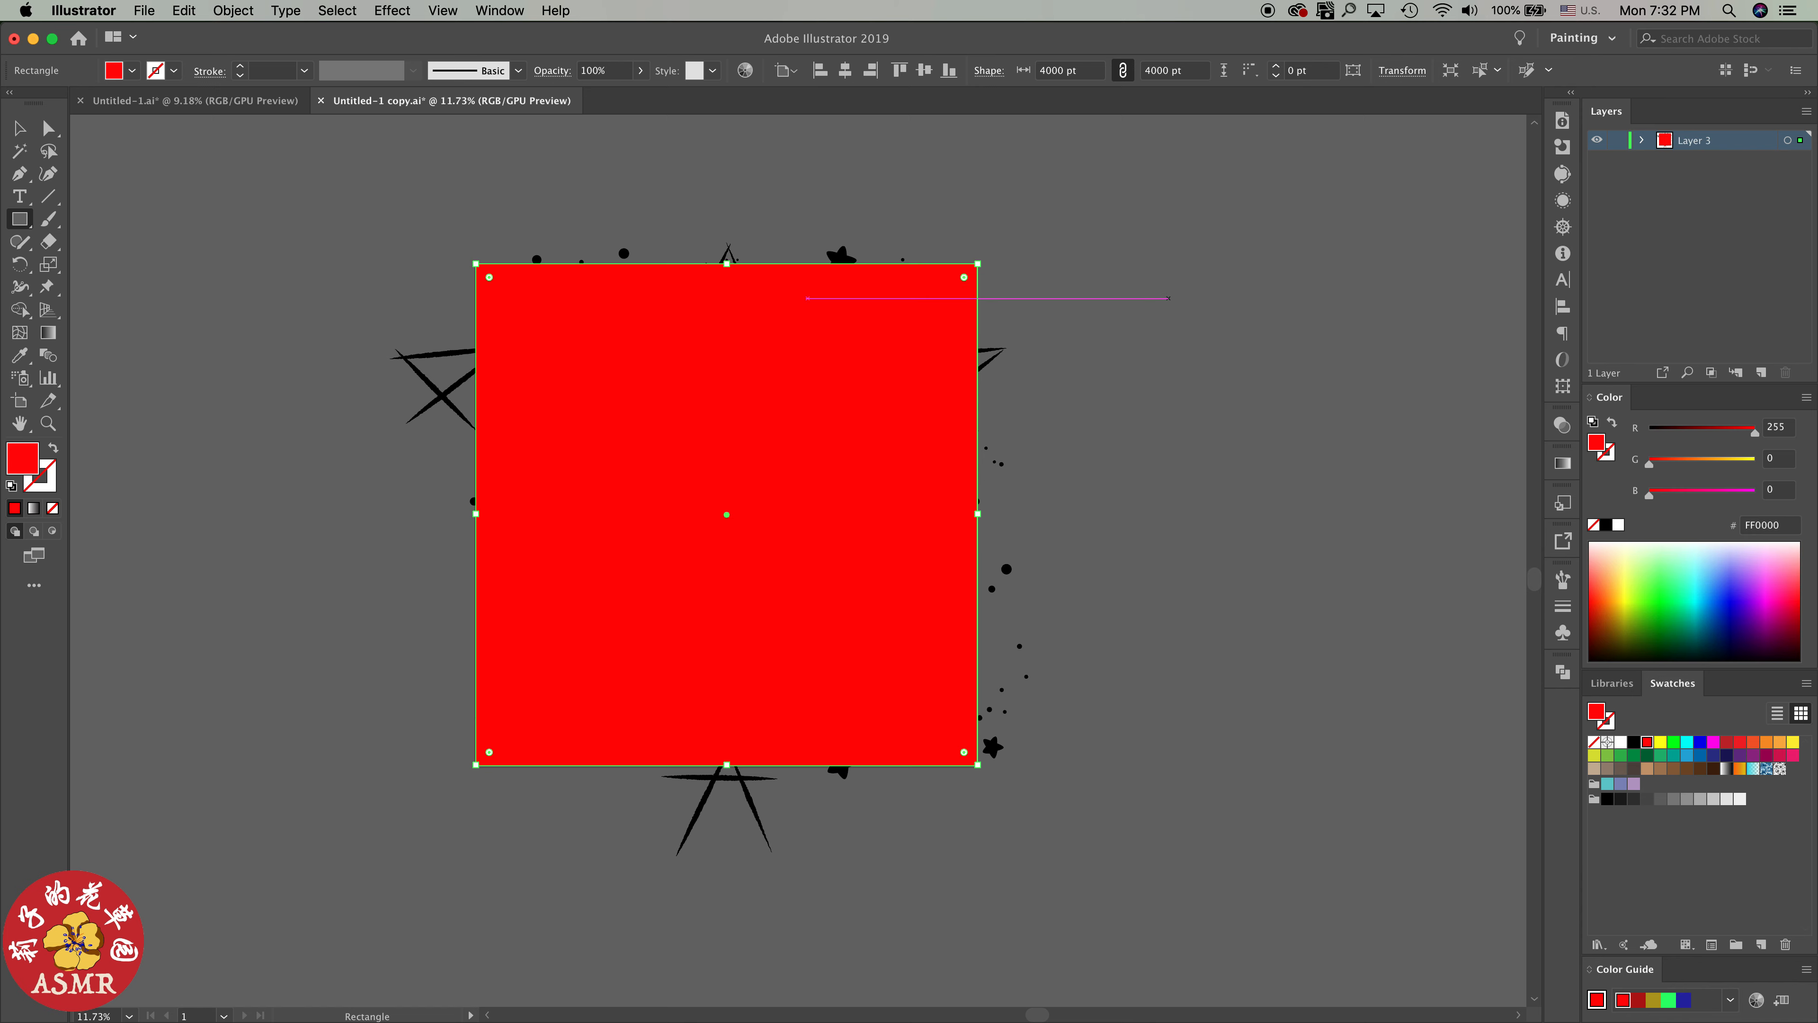
Crop all artwork on Layer 3 to the red square using the Pathfinder Crop operation, and deselect it
key("super+a")
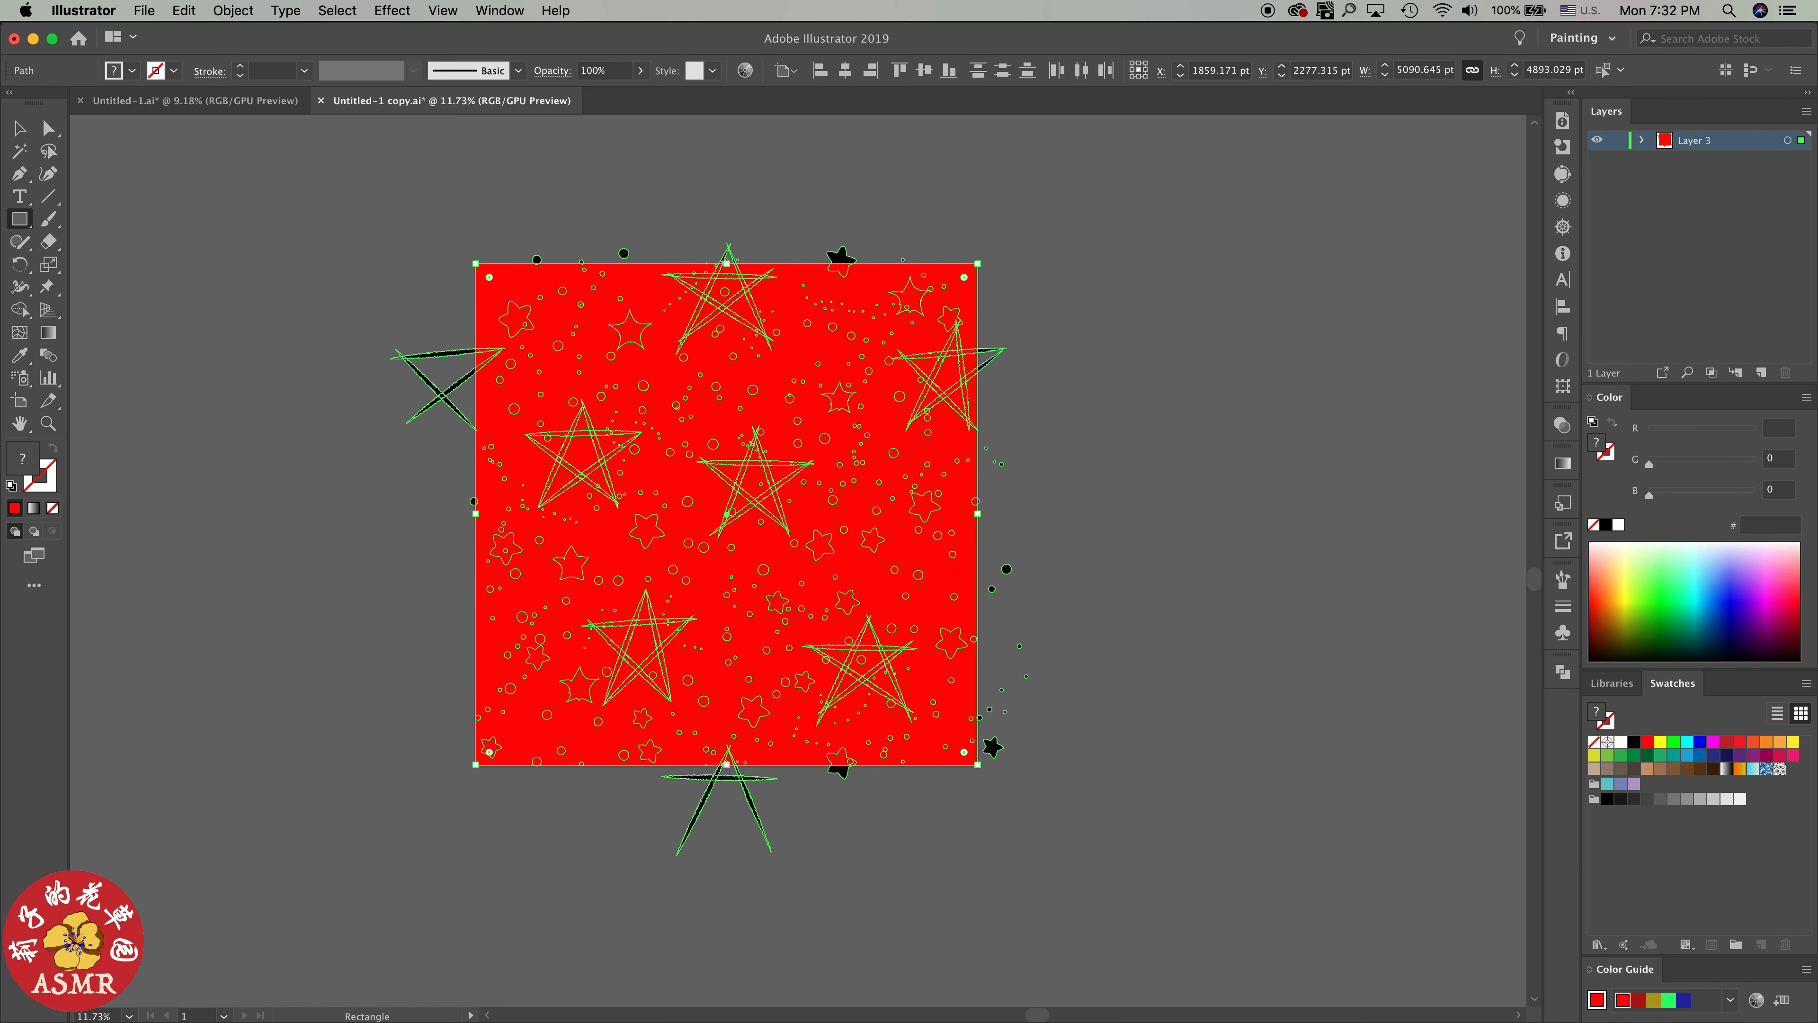
left_click(1787, 140)
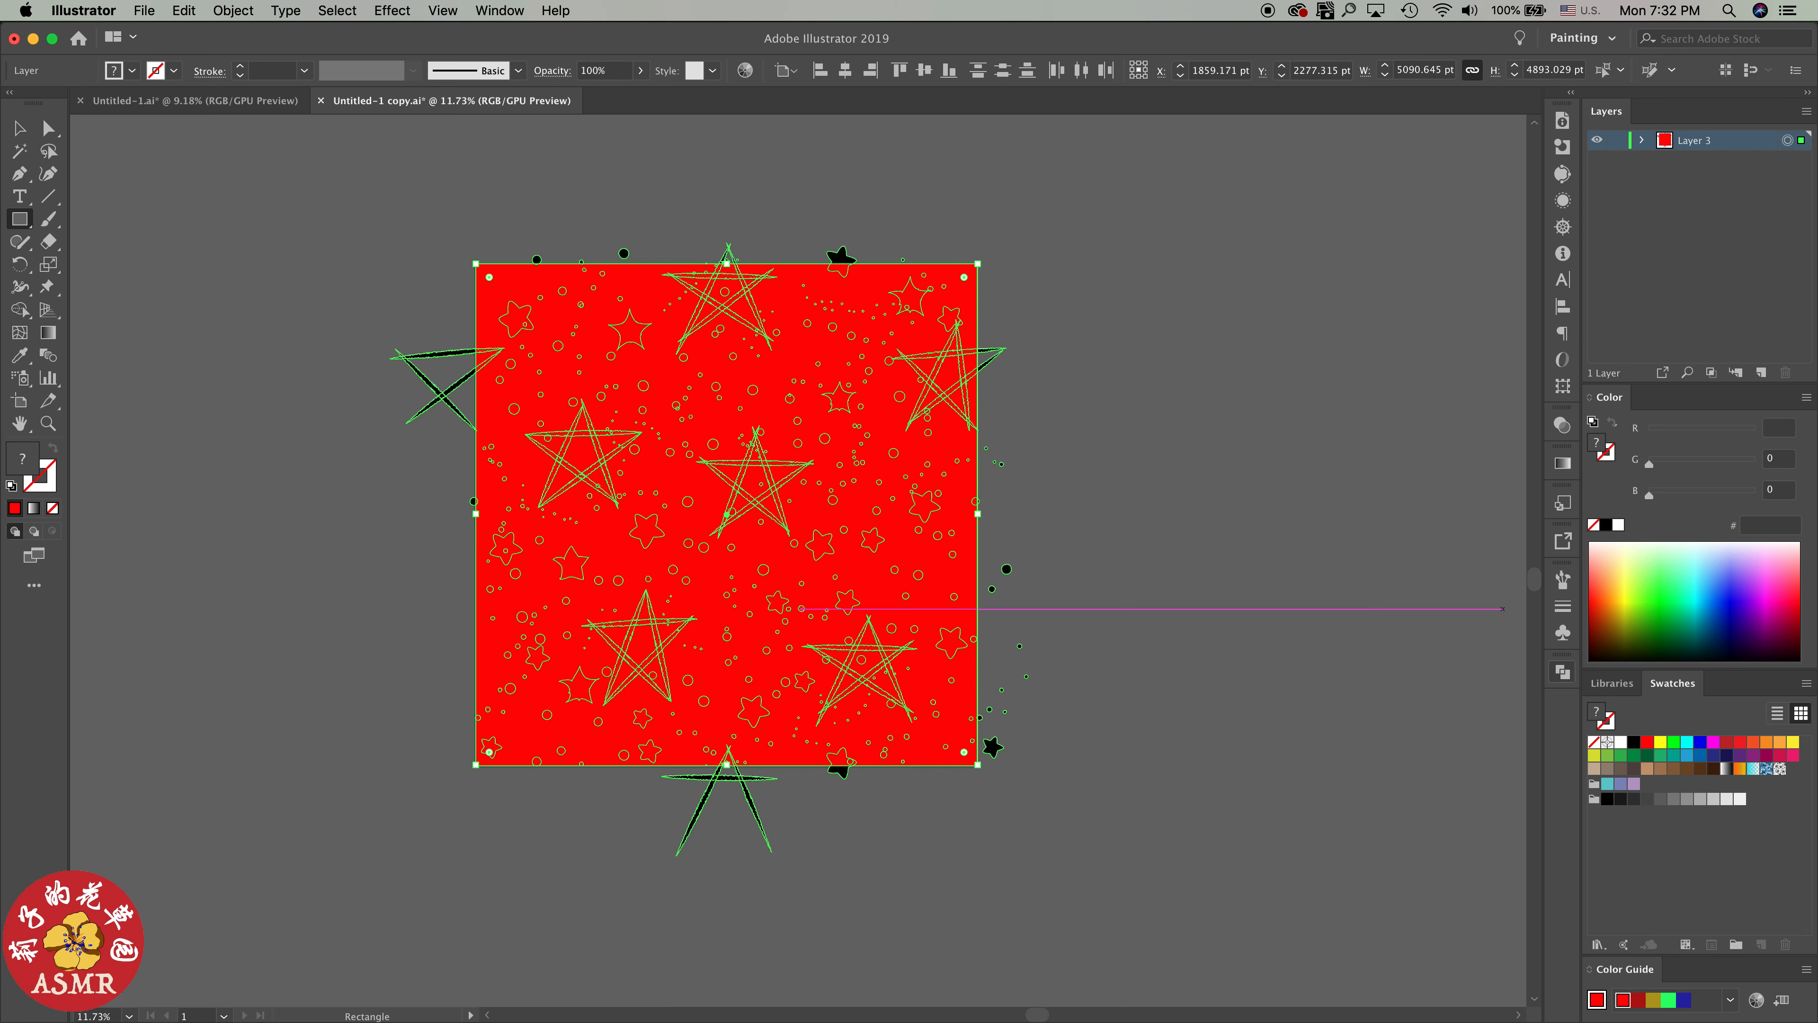
left_click(1563, 672)
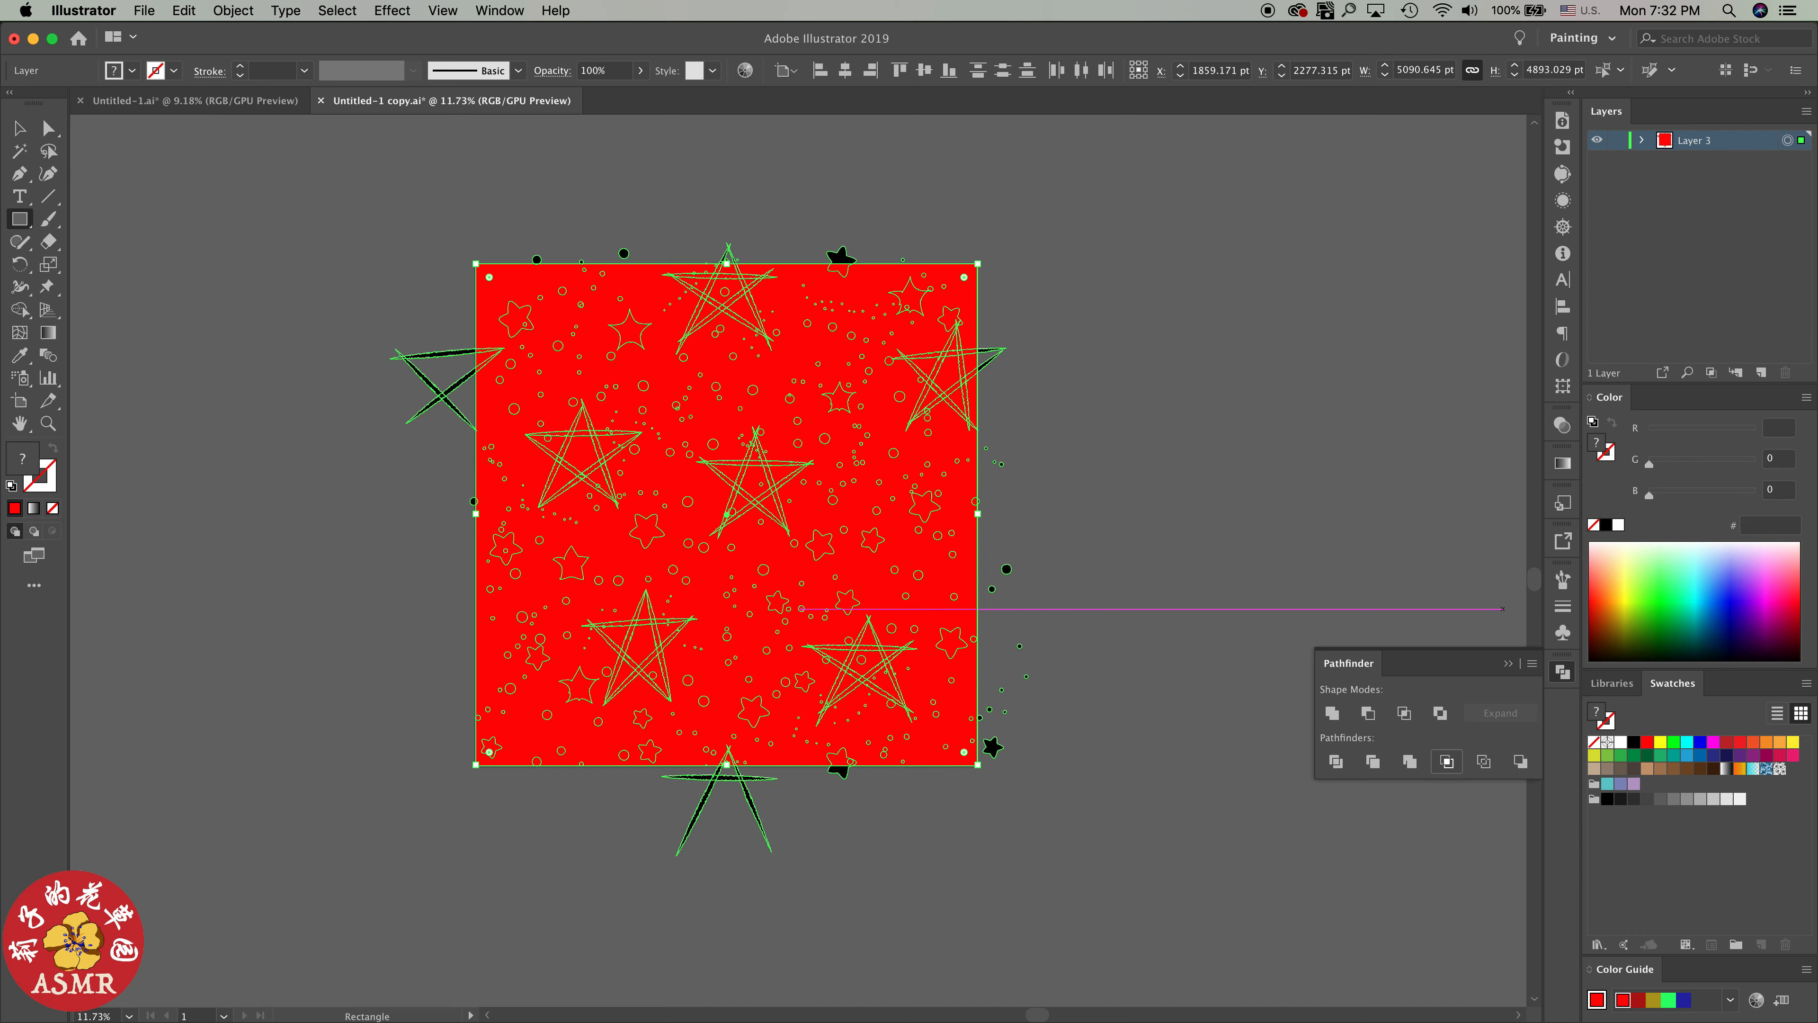
left_click(1447, 761)
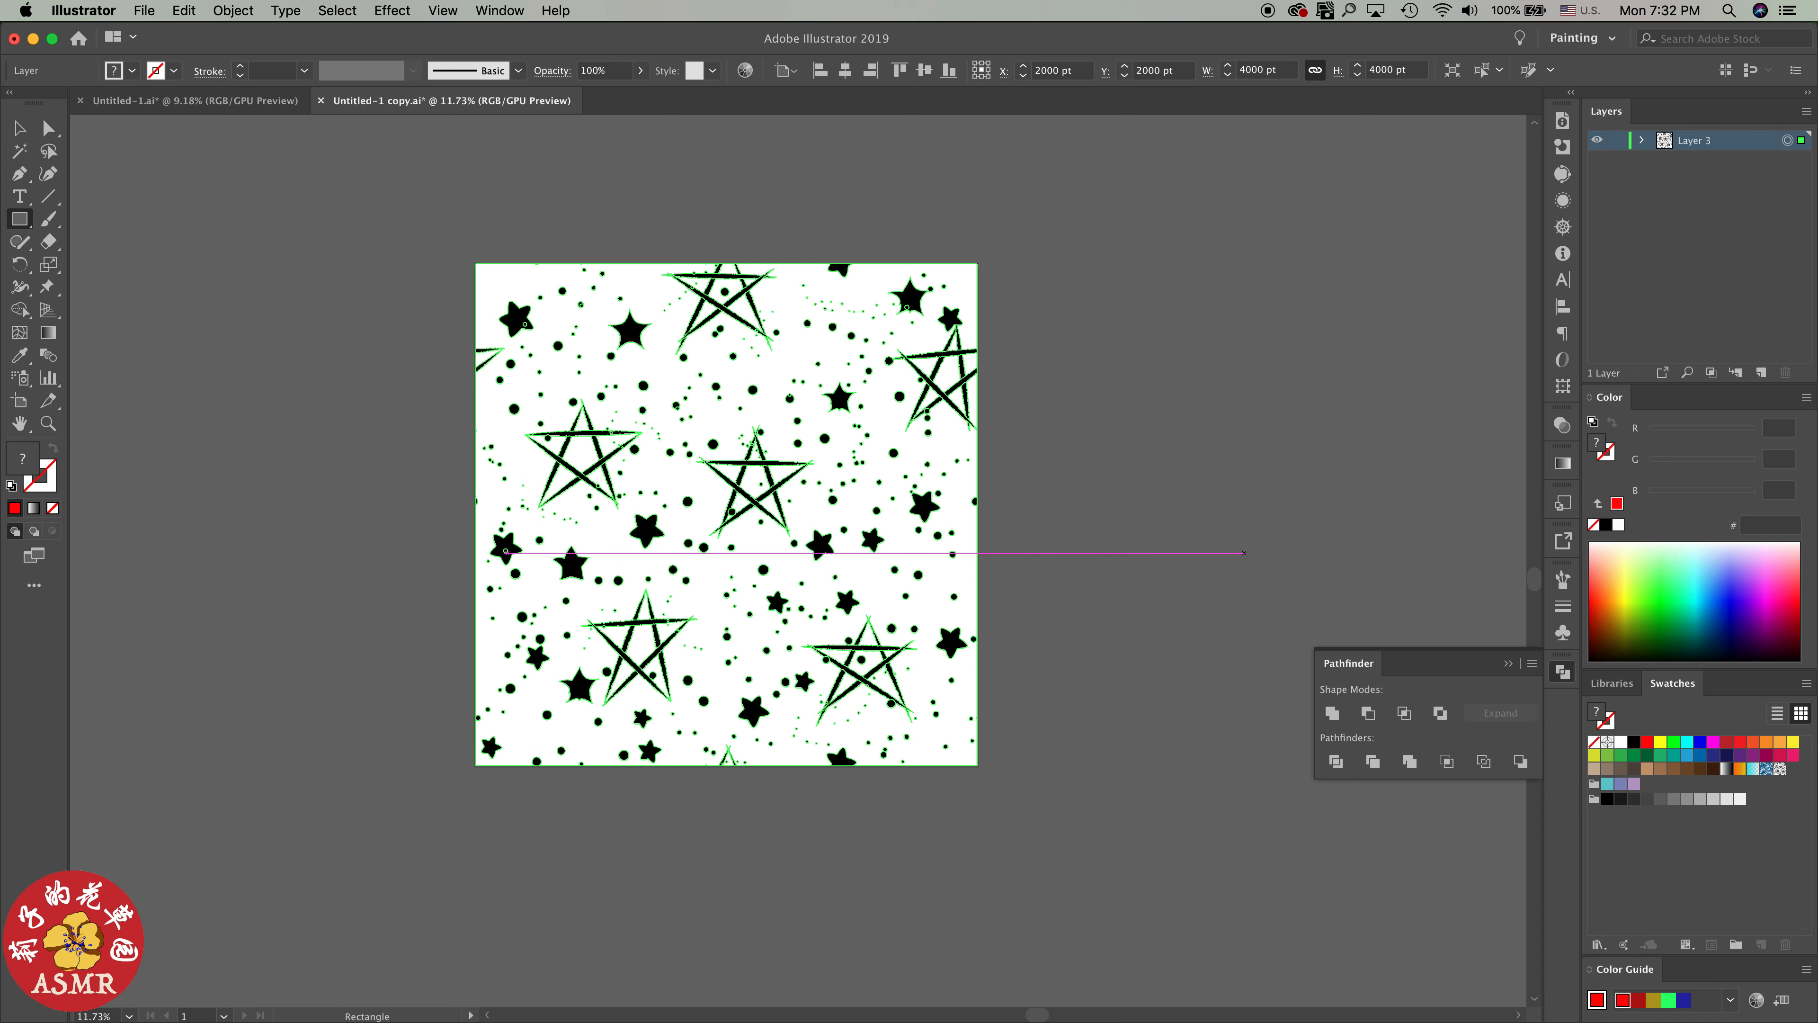
key("v")
left_click(1135, 566)
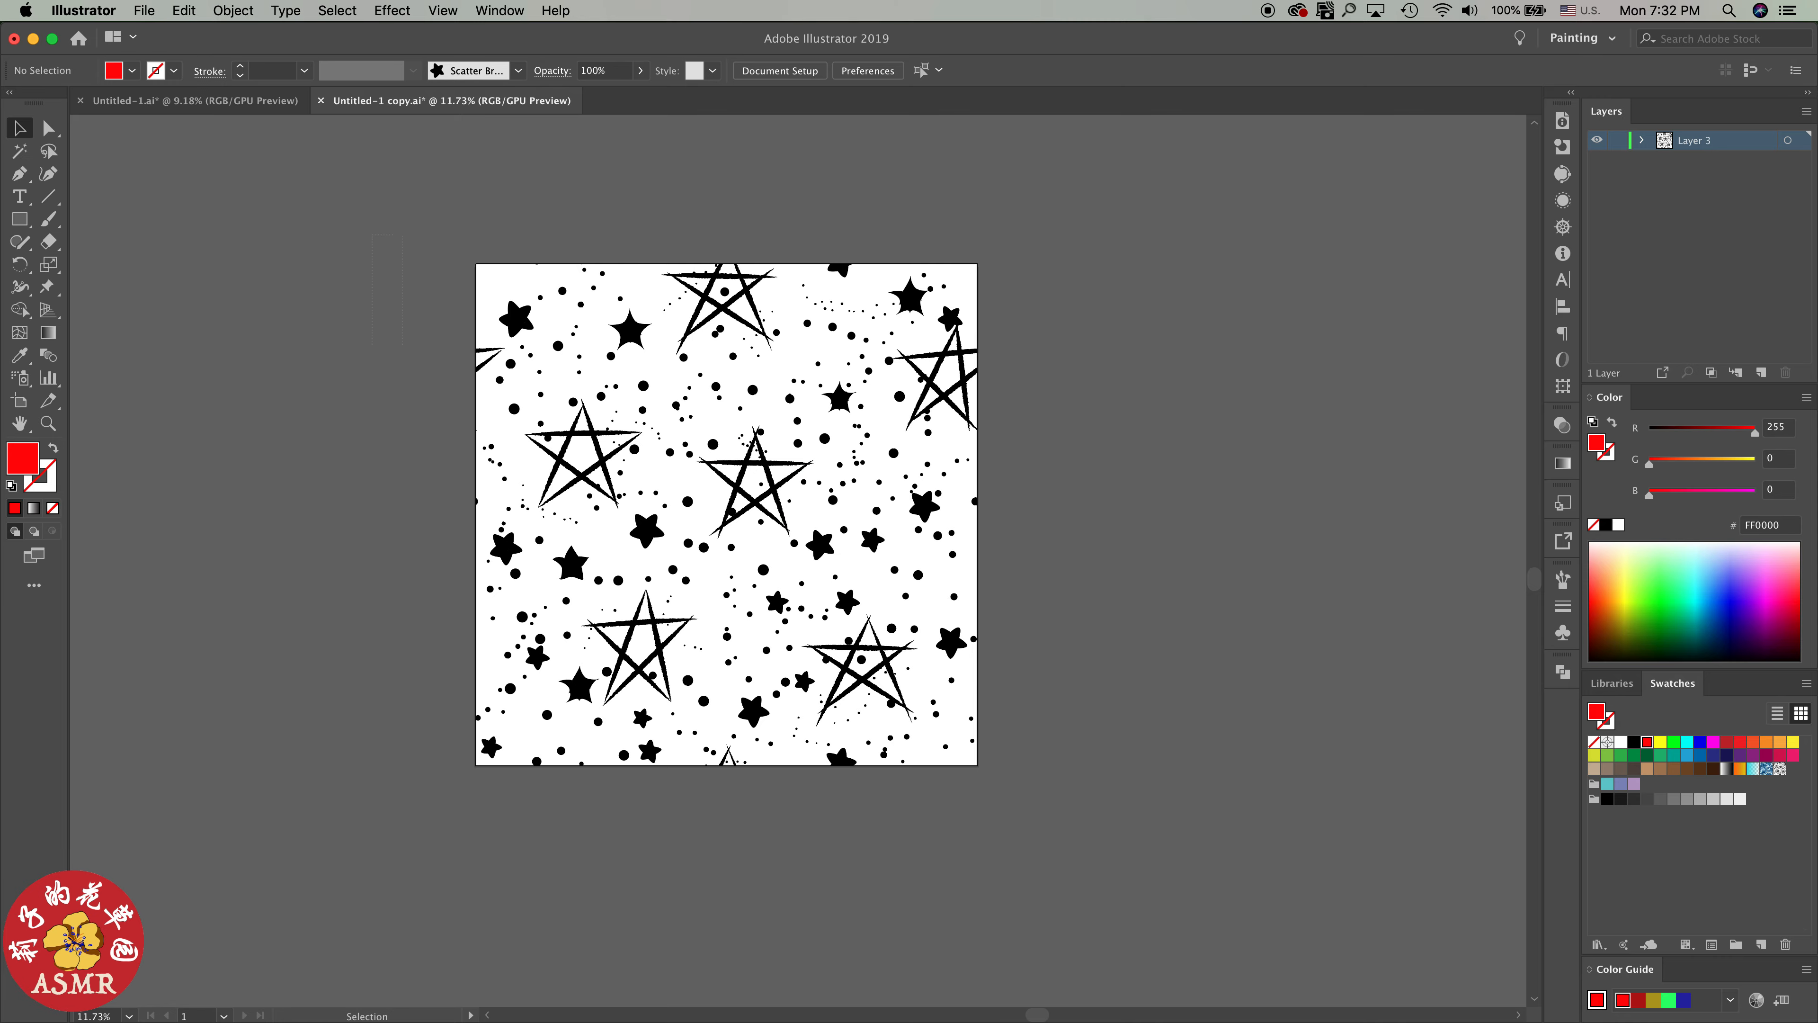
Save the cropped star tile as a new pattern swatch and deselect it
left_click(915, 646)
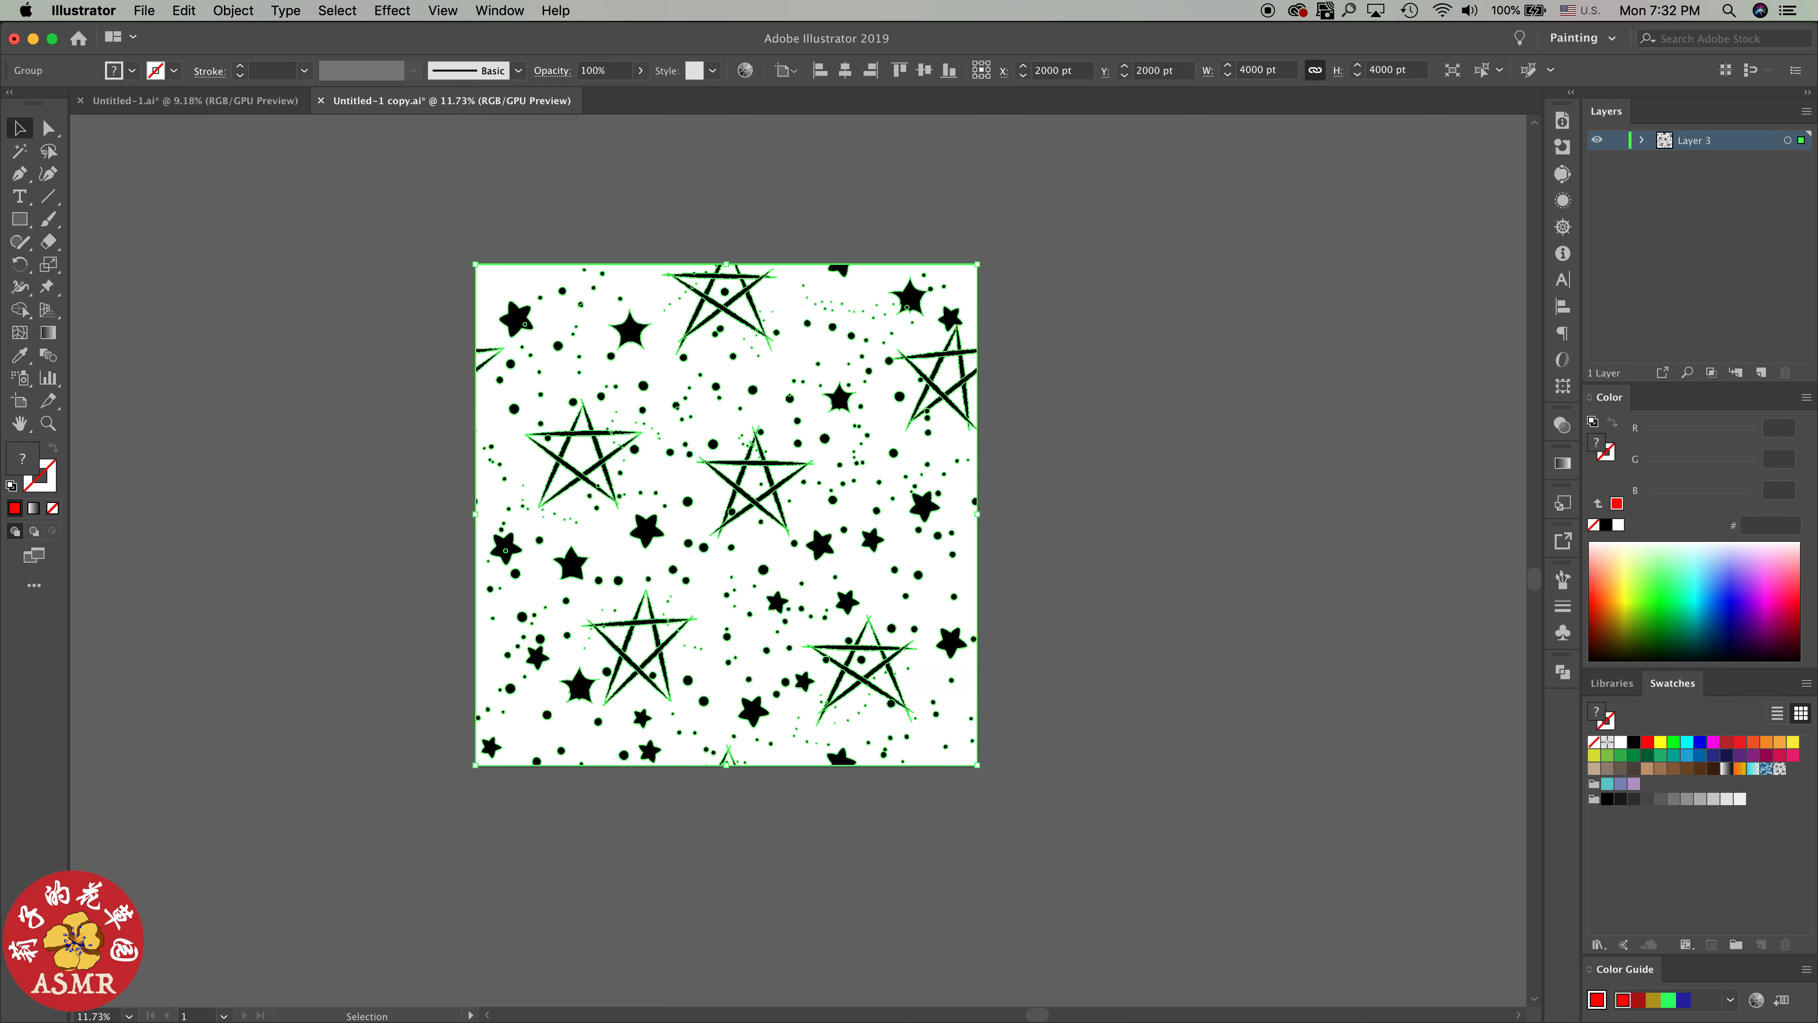
left_click_drag(915, 646, 1528, 776)
left_click_drag(1338, 645, 1372, 650)
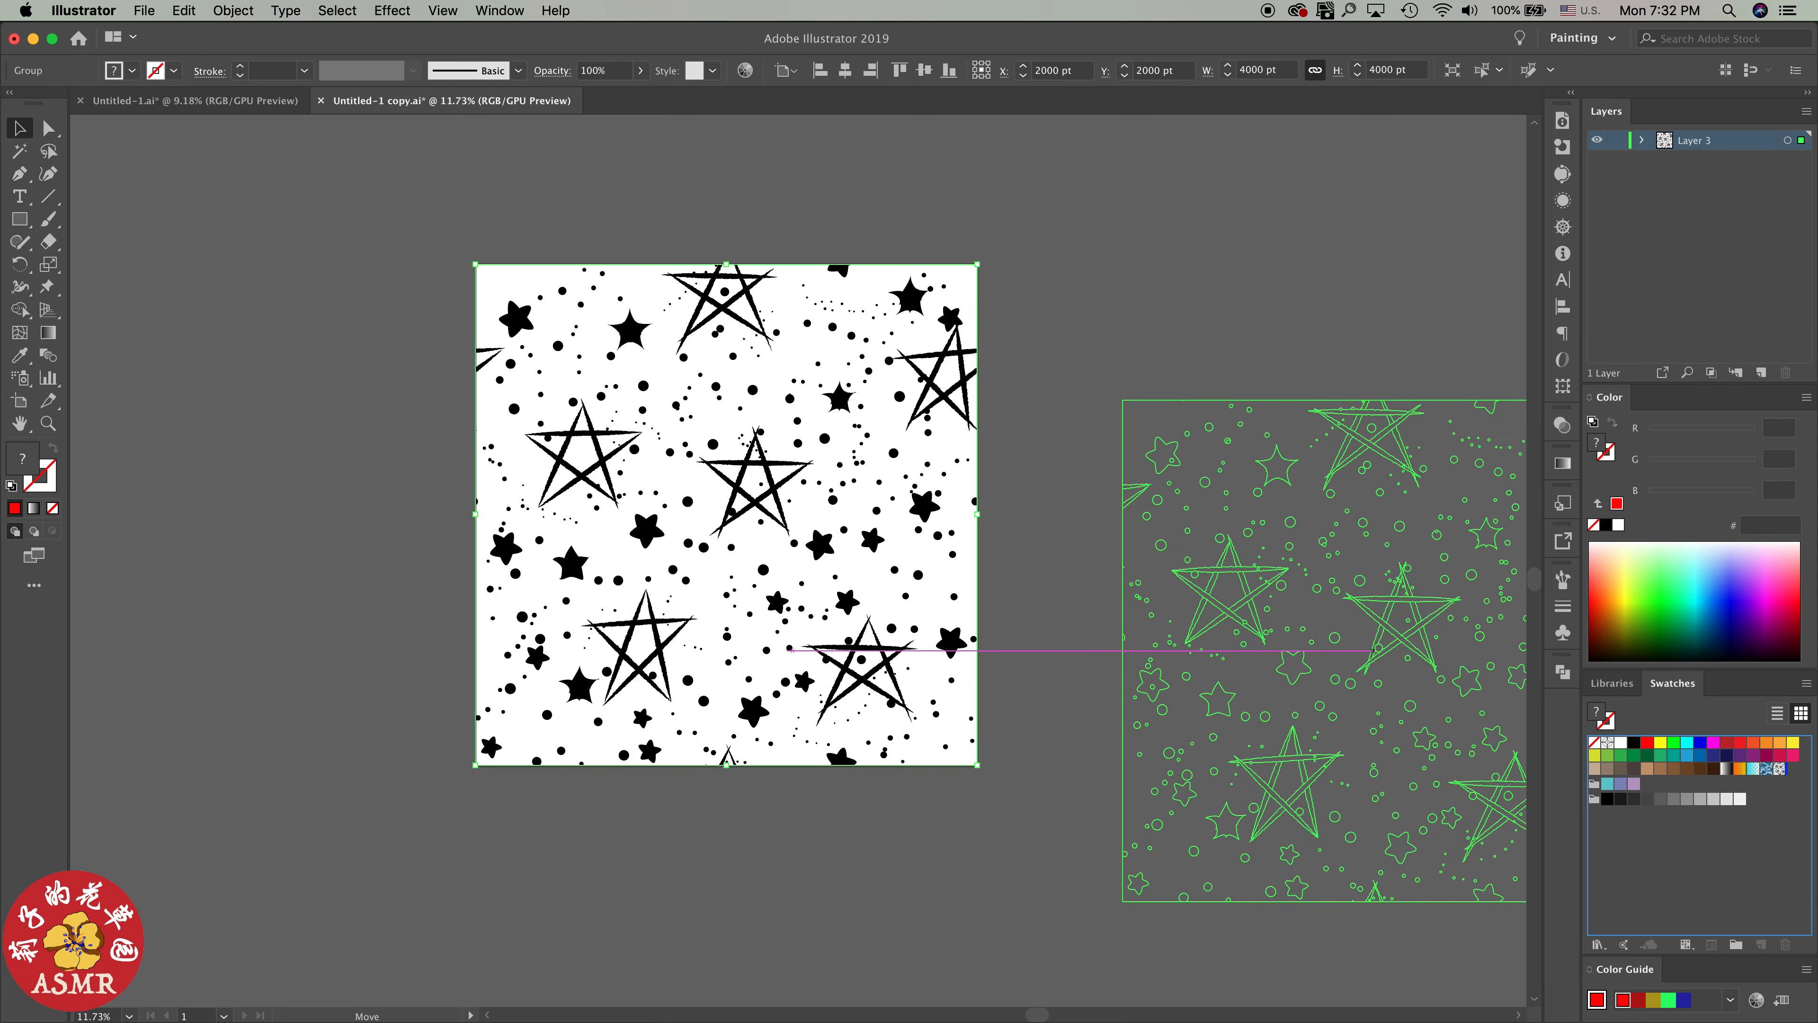
left_click_drag(1775, 777, 1787, 770)
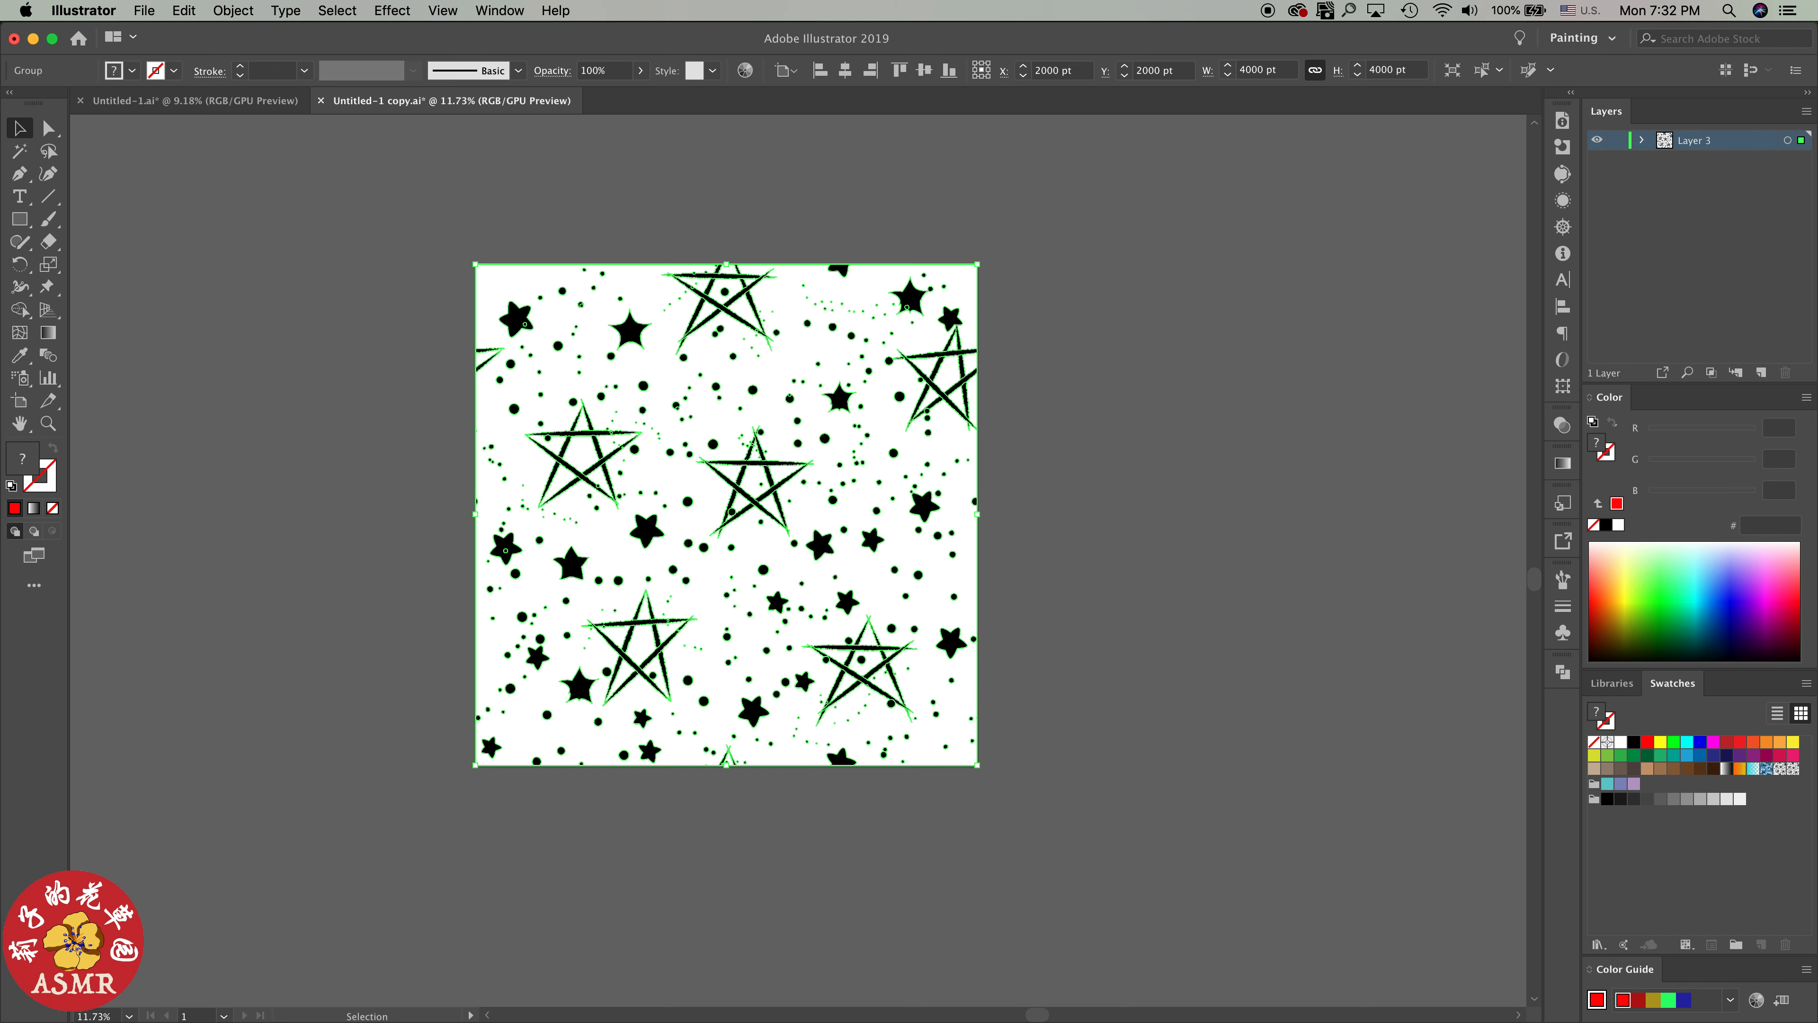
key("shift+super+a")
Draw a red test ellipse about 8971 x 6464 pt in the empty area below the star artboard
scroll(991, 685, "down", 3)
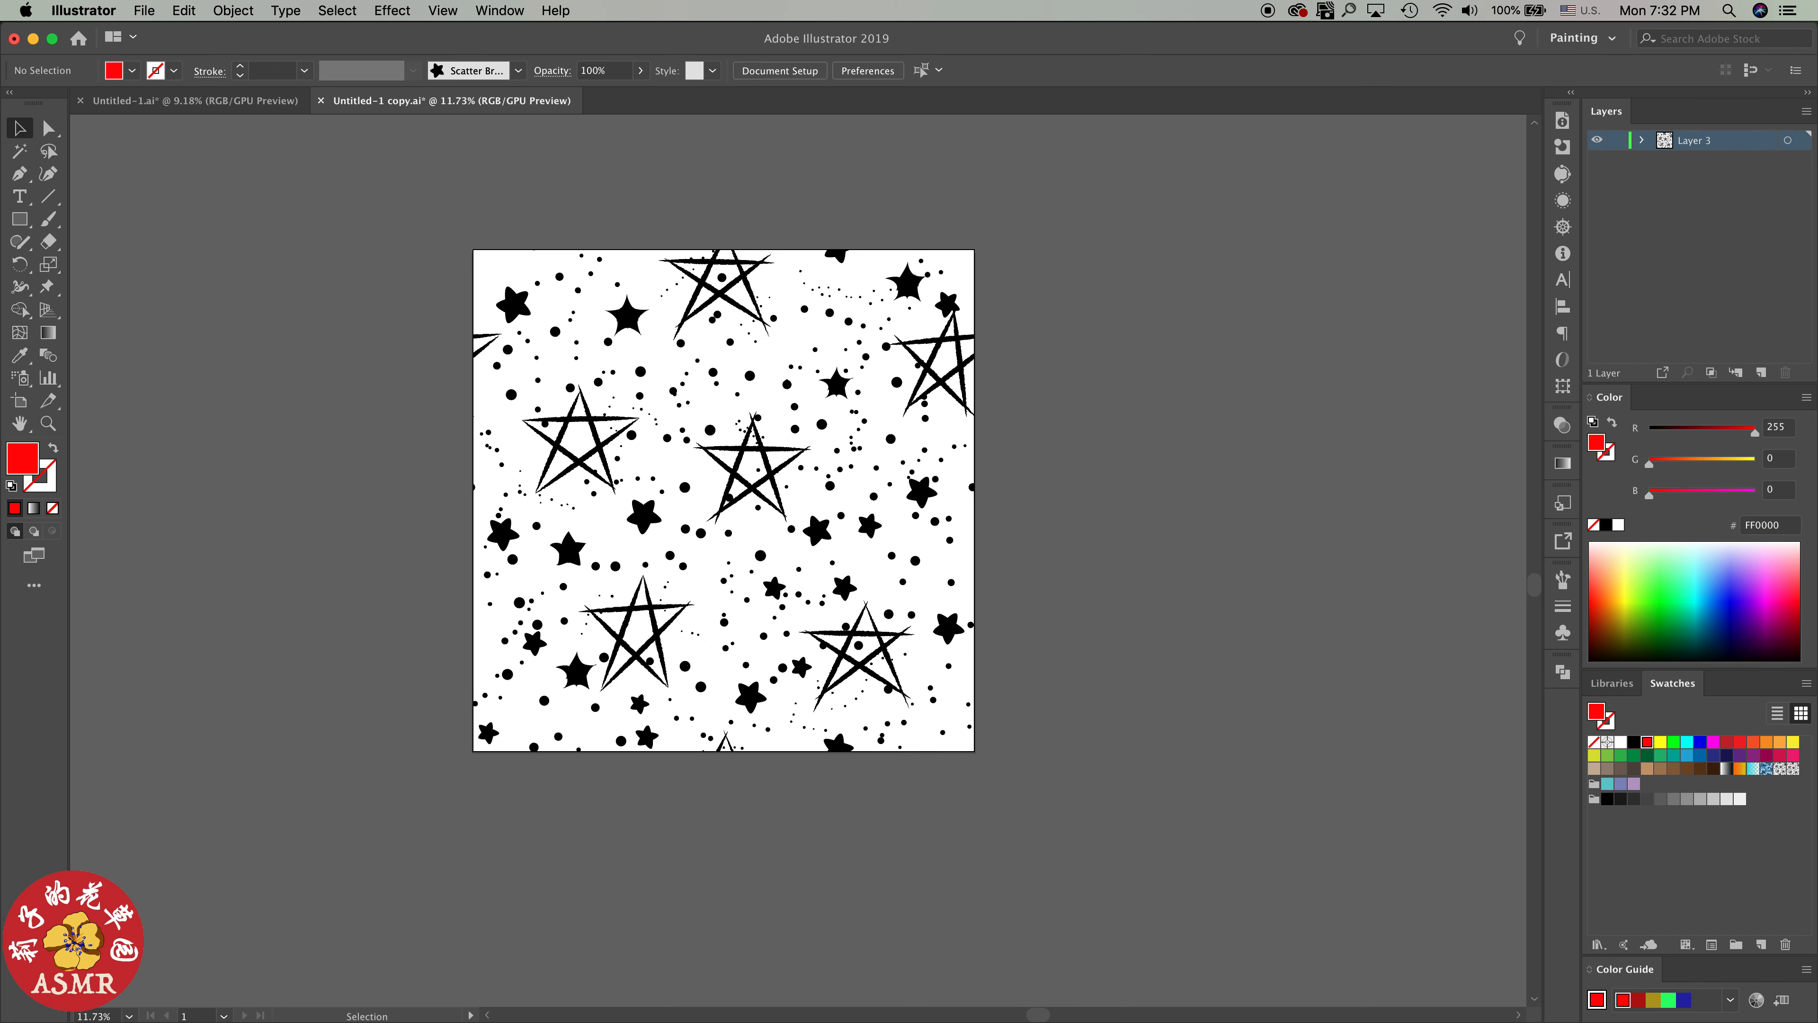
scroll(716, 429, "down", 5)
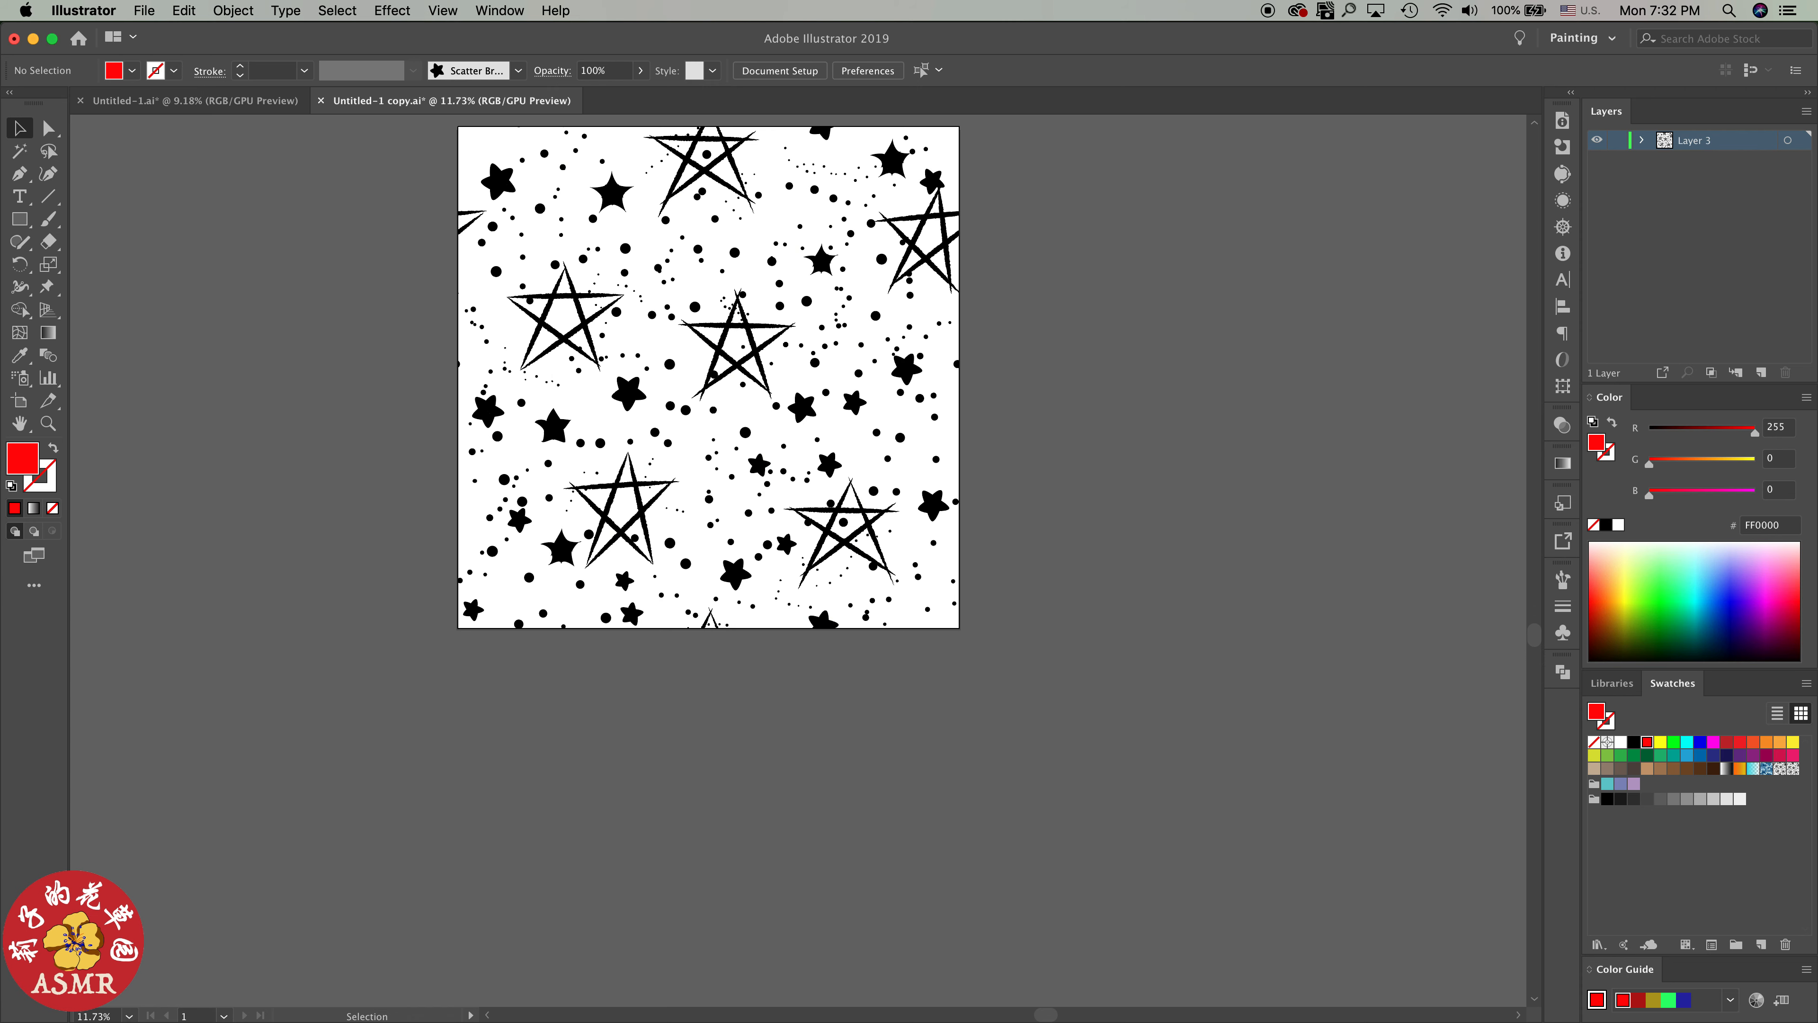
scroll(691, 325, "down", 2)
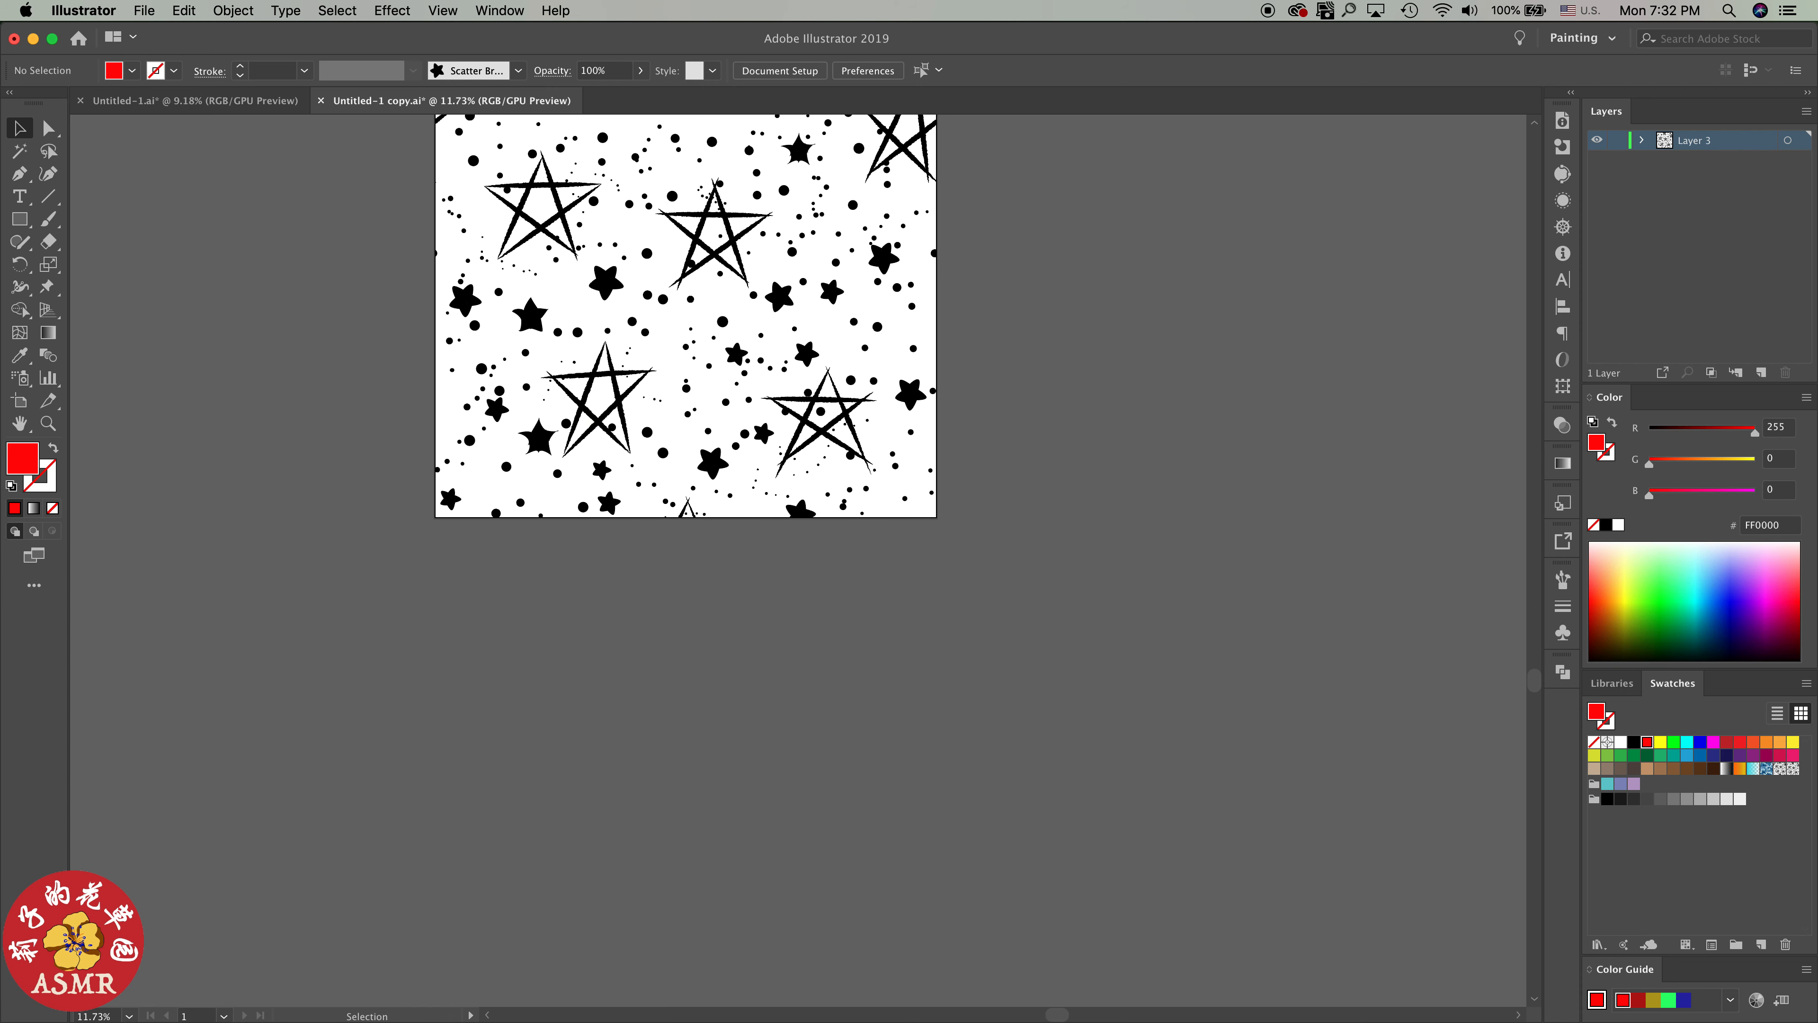
scroll(686, 315, "down", 7)
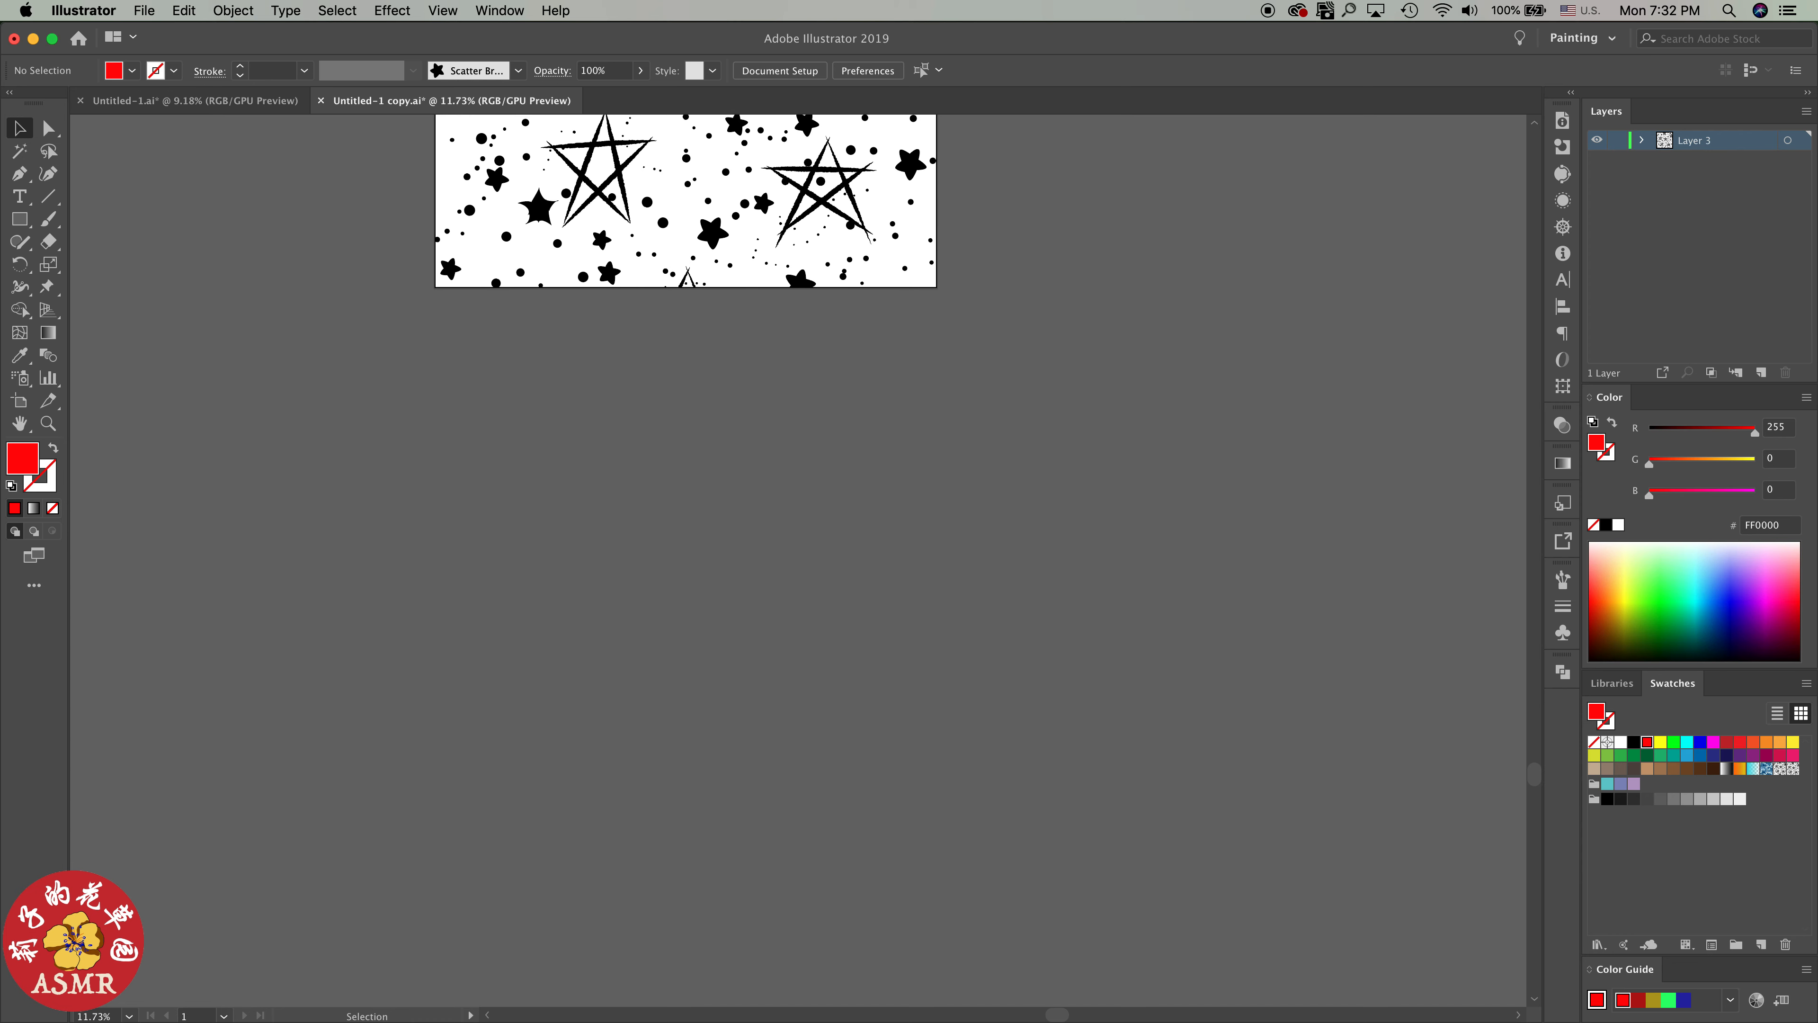
key("l")
left_click_drag(273, 318, 1401, 728)
scroll(1281, 630, "up", 2)
scroll(1281, 620, "up", 3)
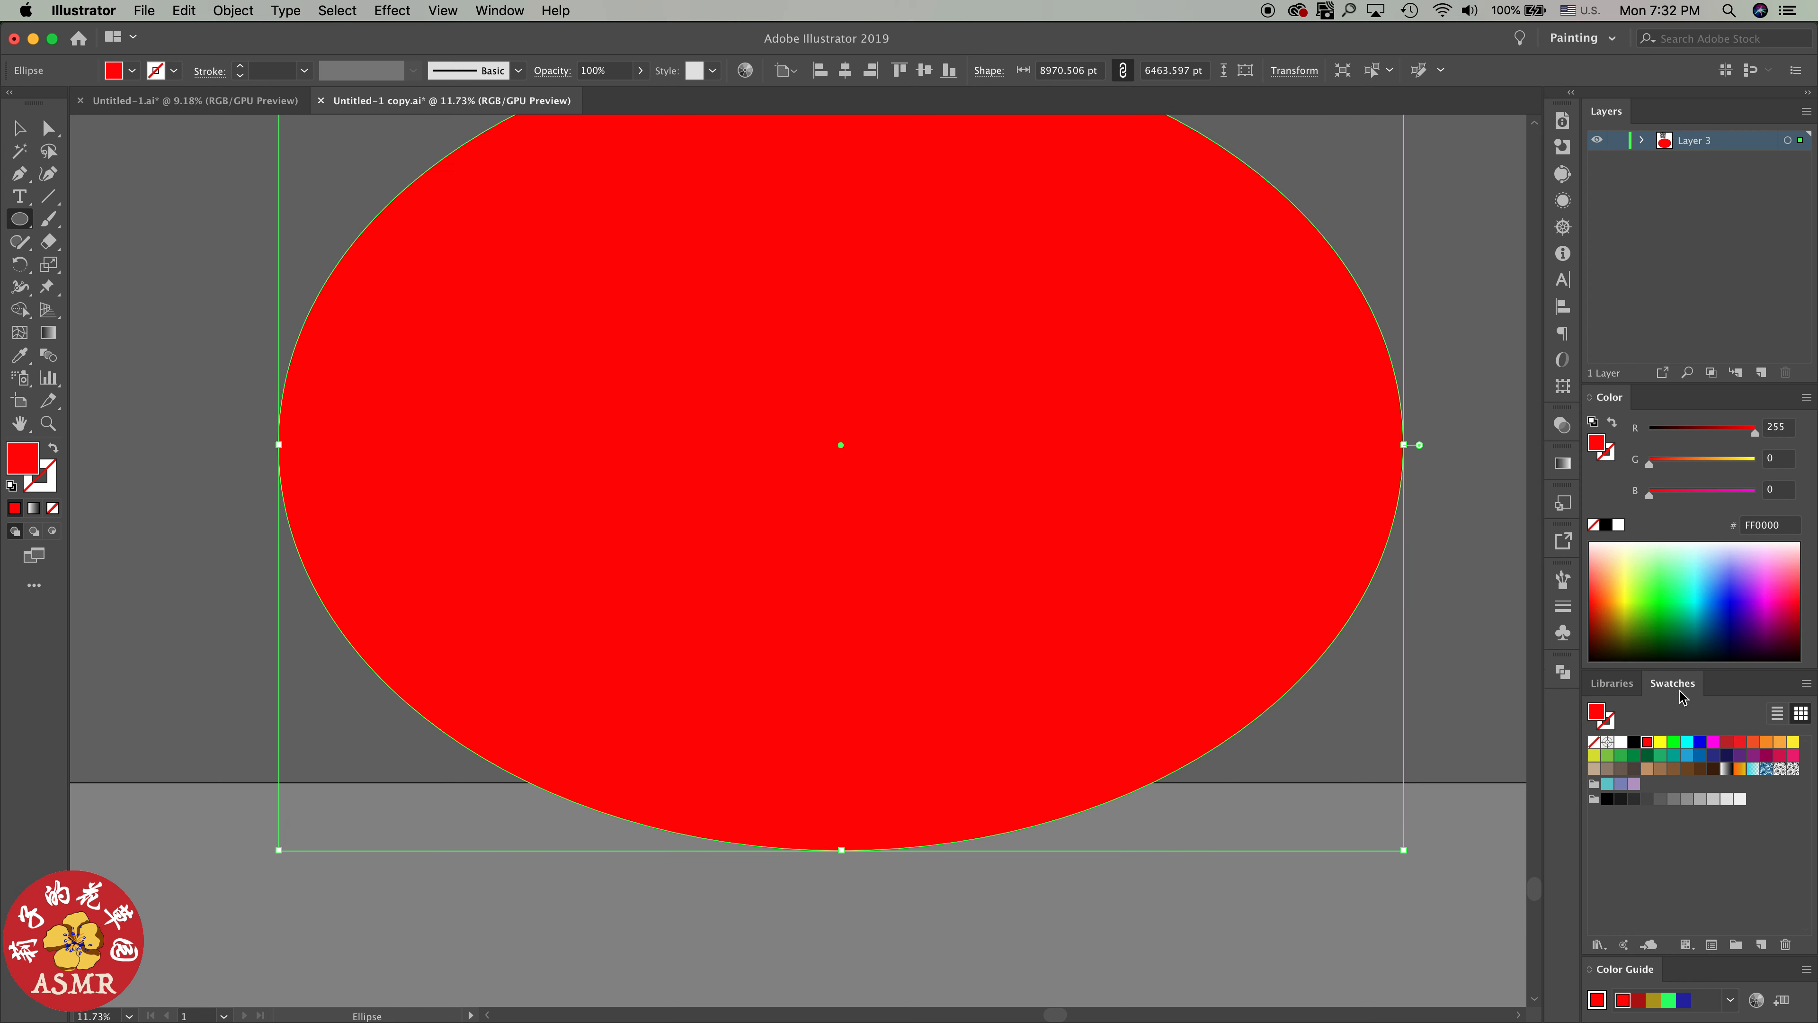
scroll(1270, 641, "up", 4)
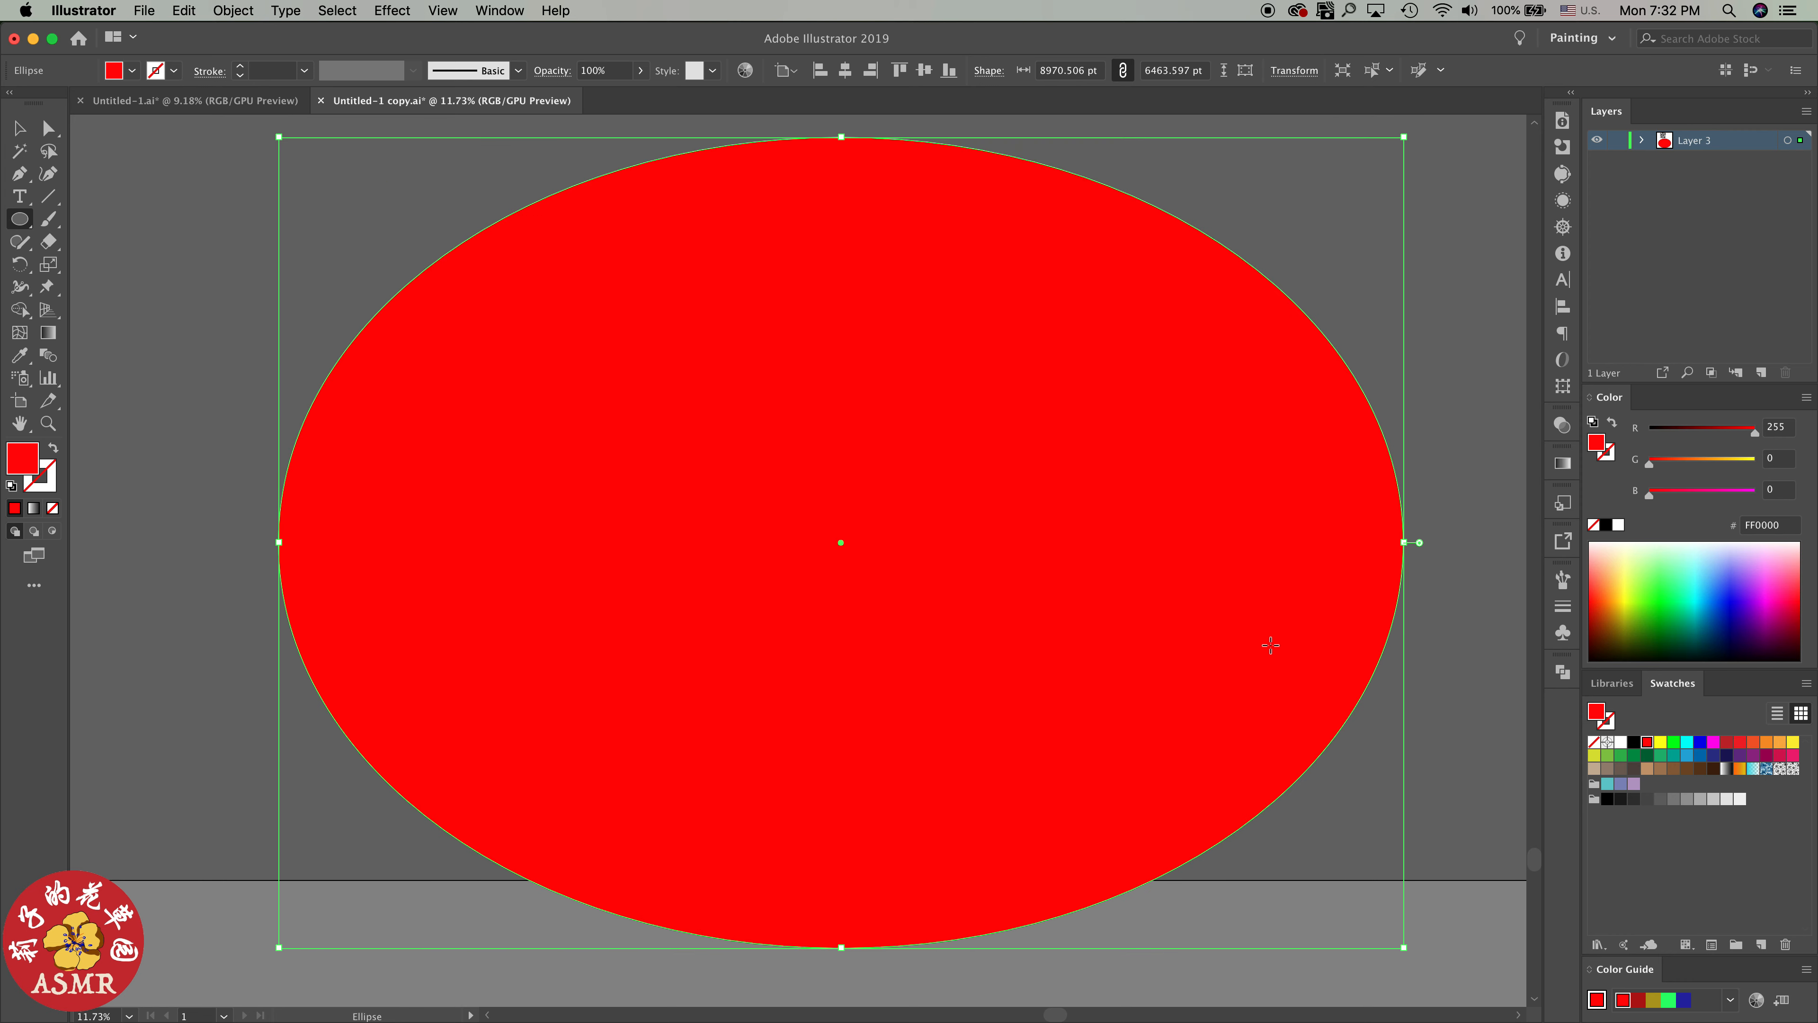
Fill the test ellipse with the newly saved star pattern swatch, inspect the repeat up close, and undo the ellipse
left_click(1792, 770)
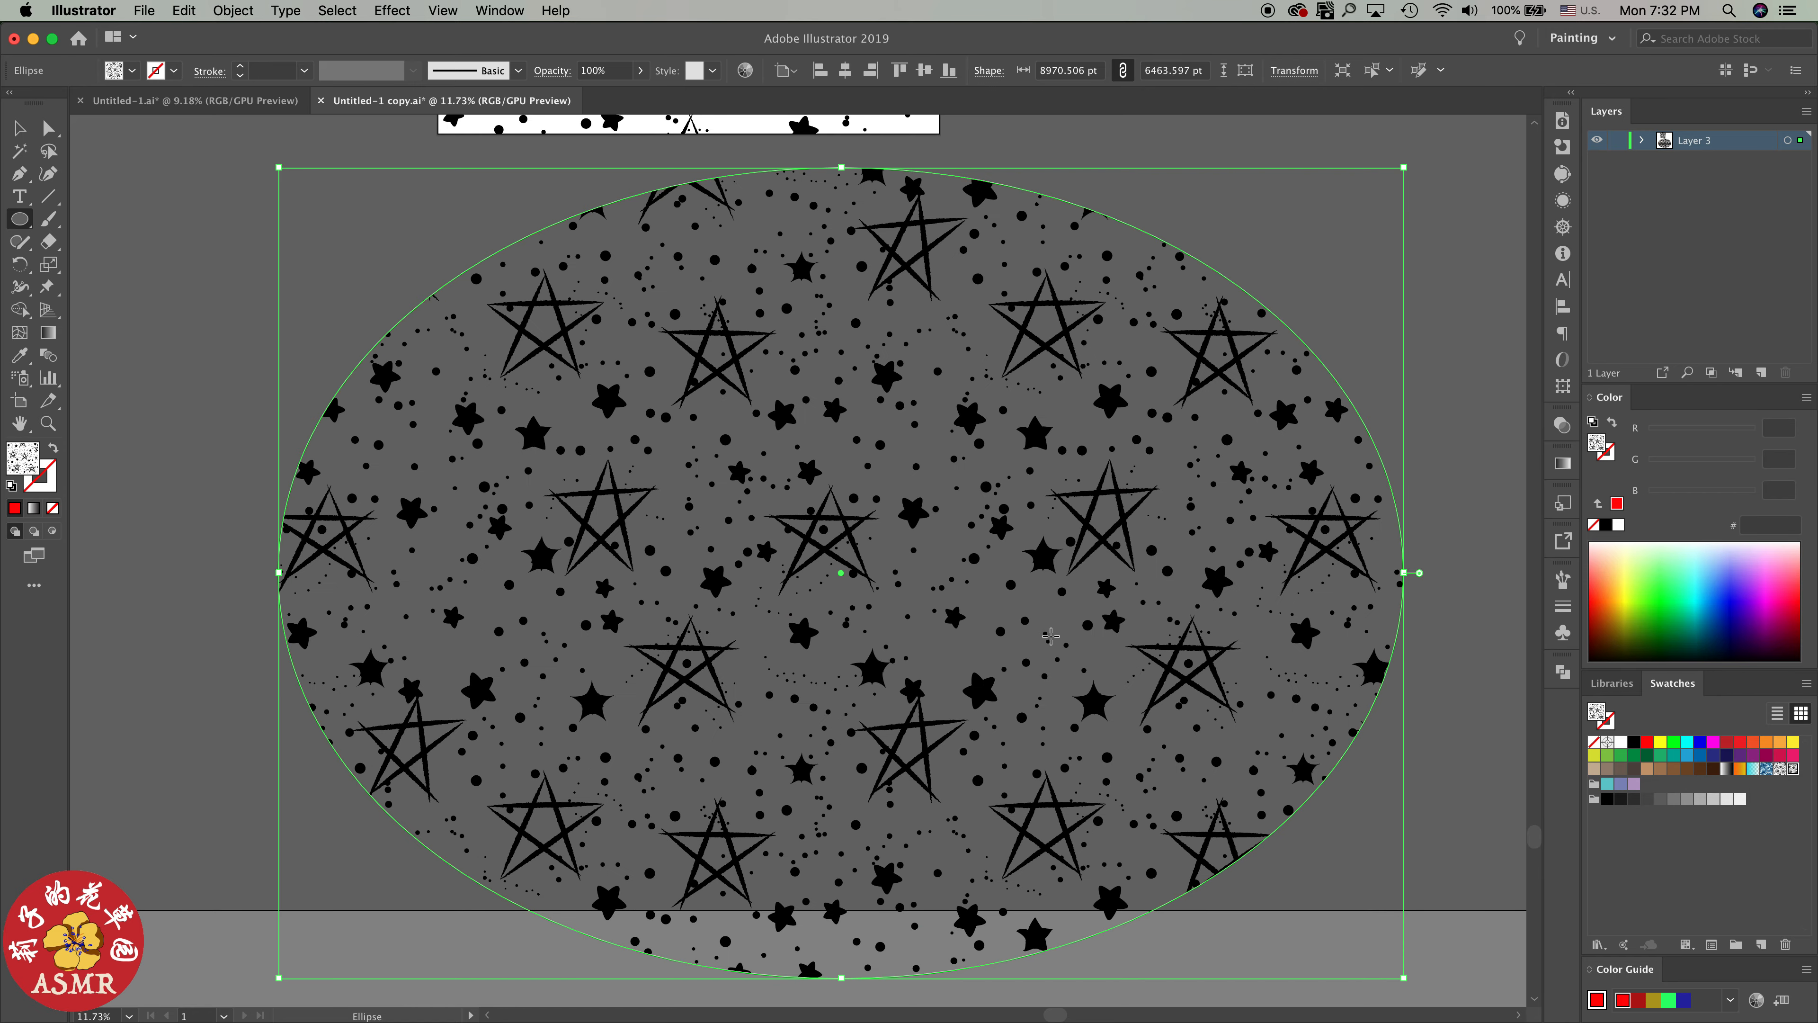
scroll(1026, 617, "up", 5)
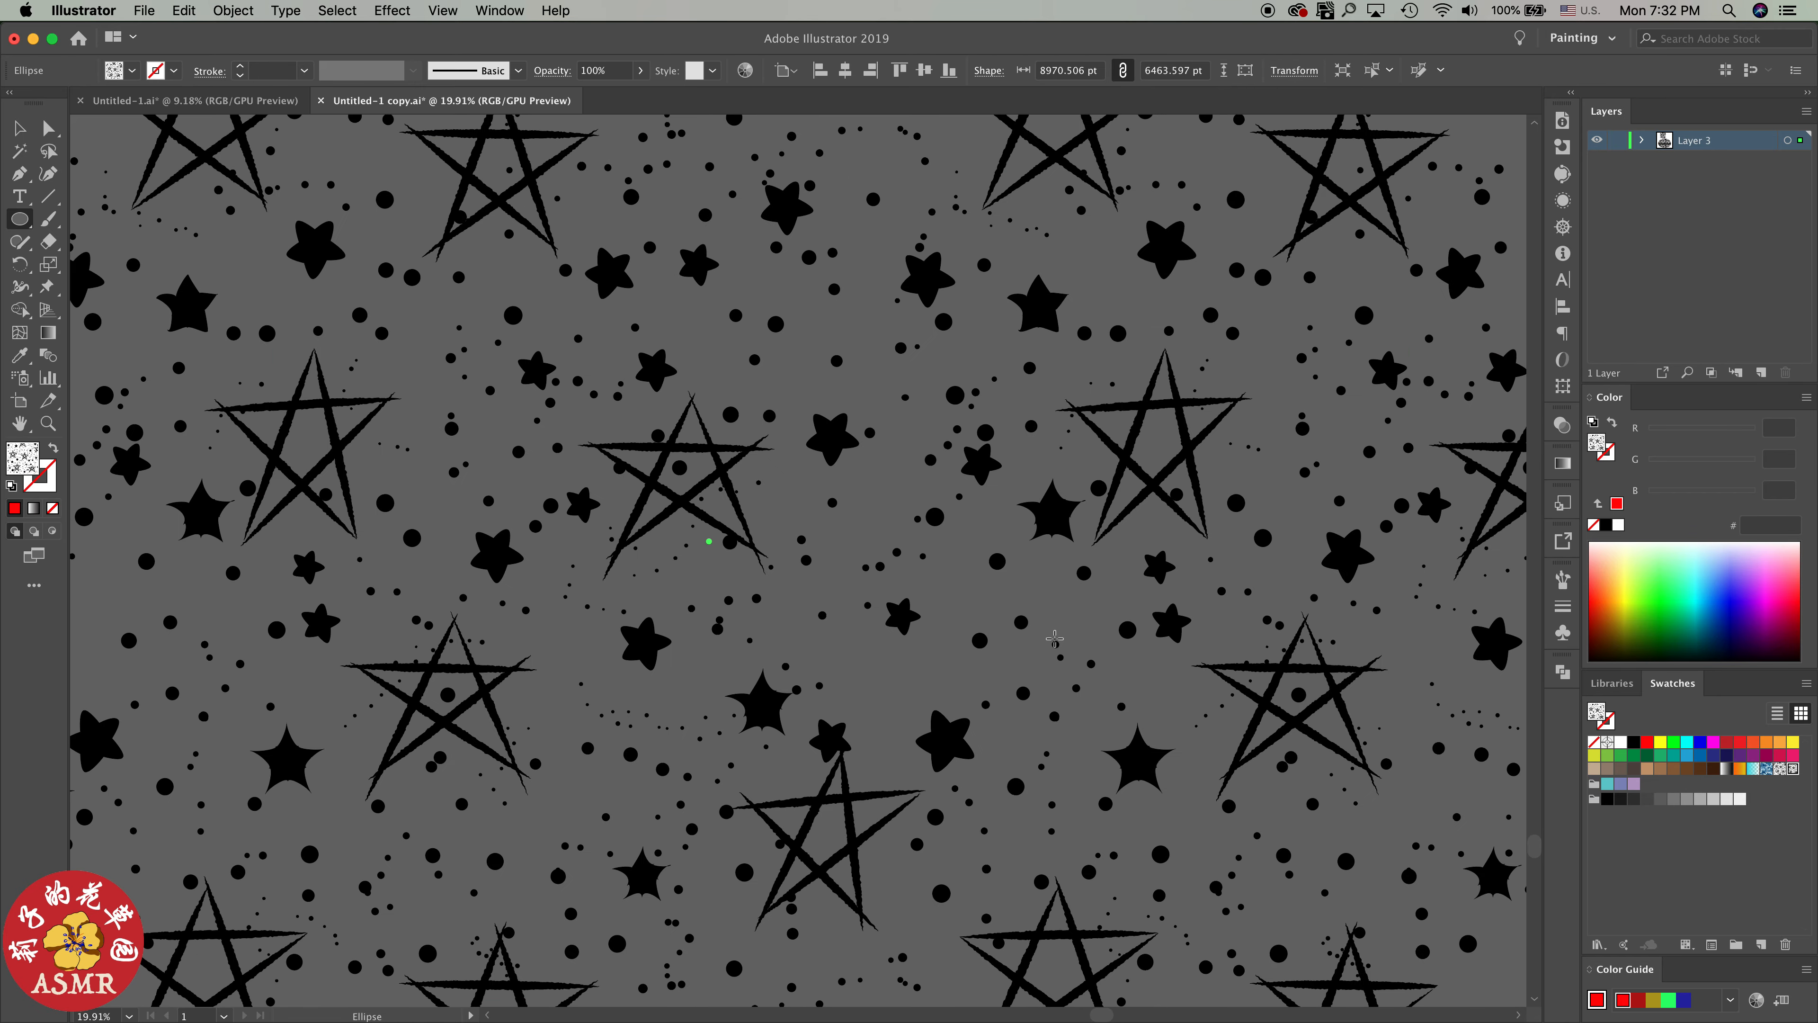
scroll(1055, 637, "down", 1)
scroll(1060, 638, "down", 7)
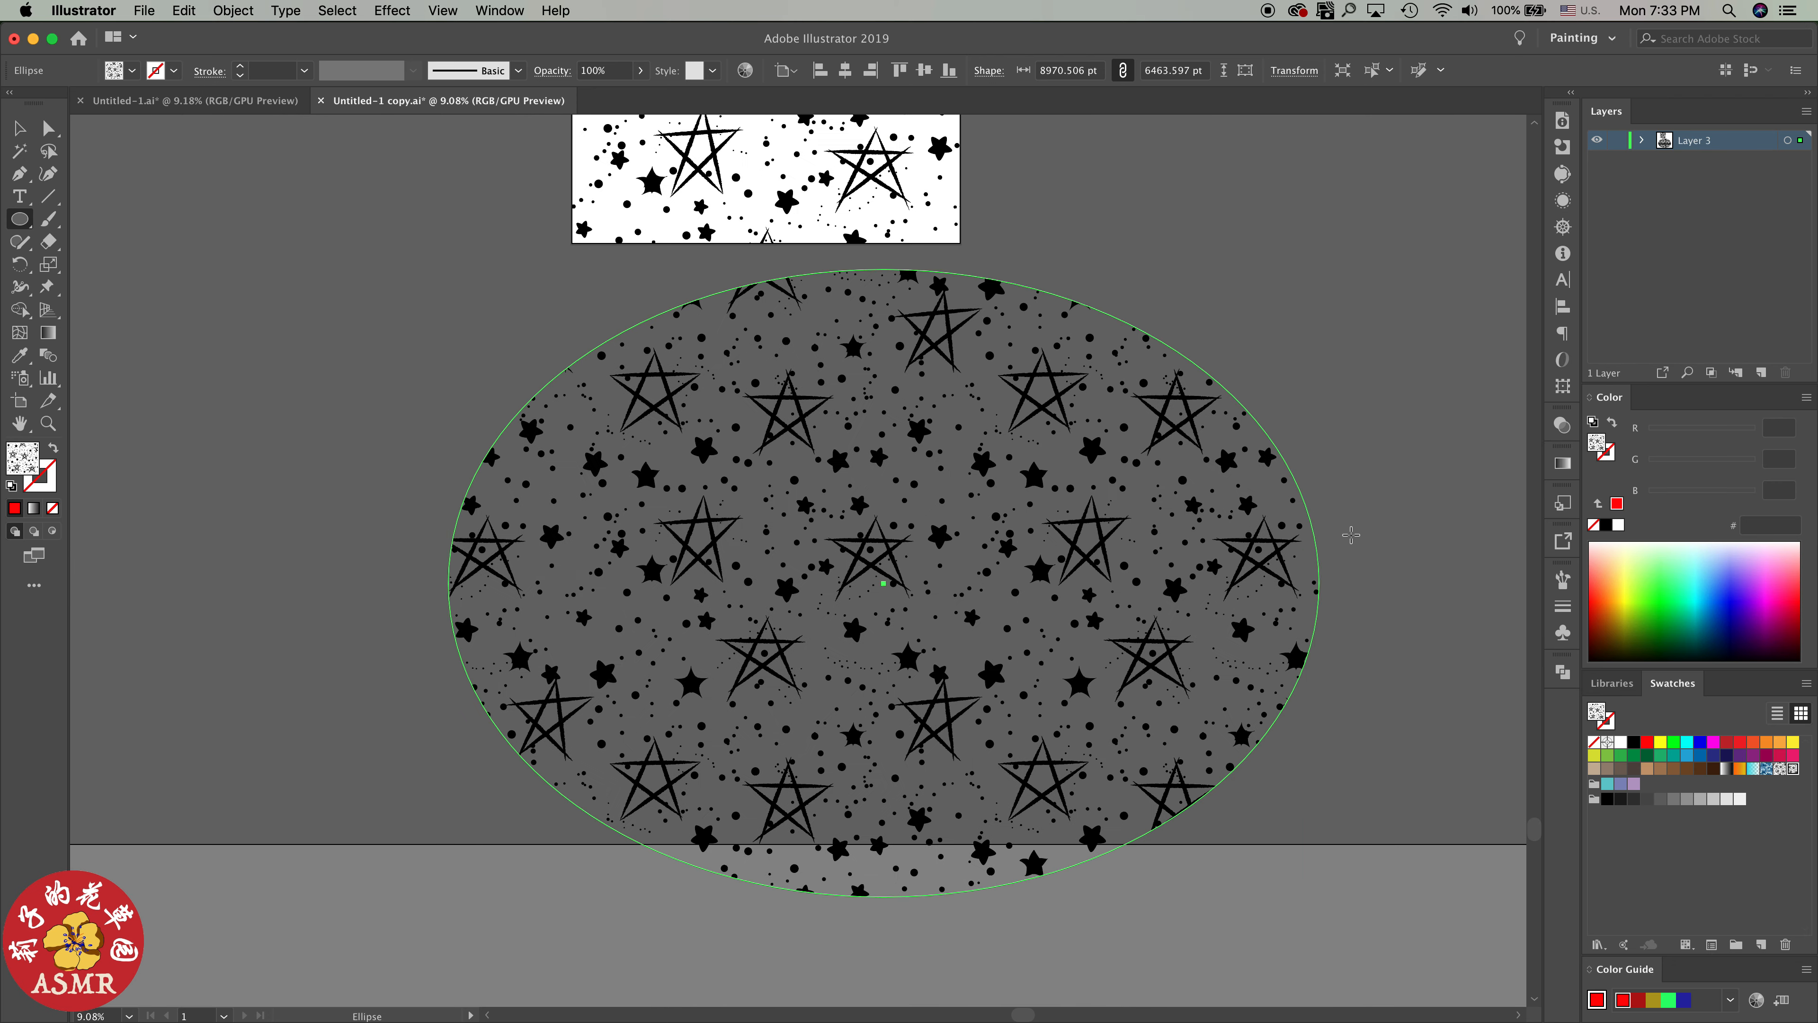
key("super+z")
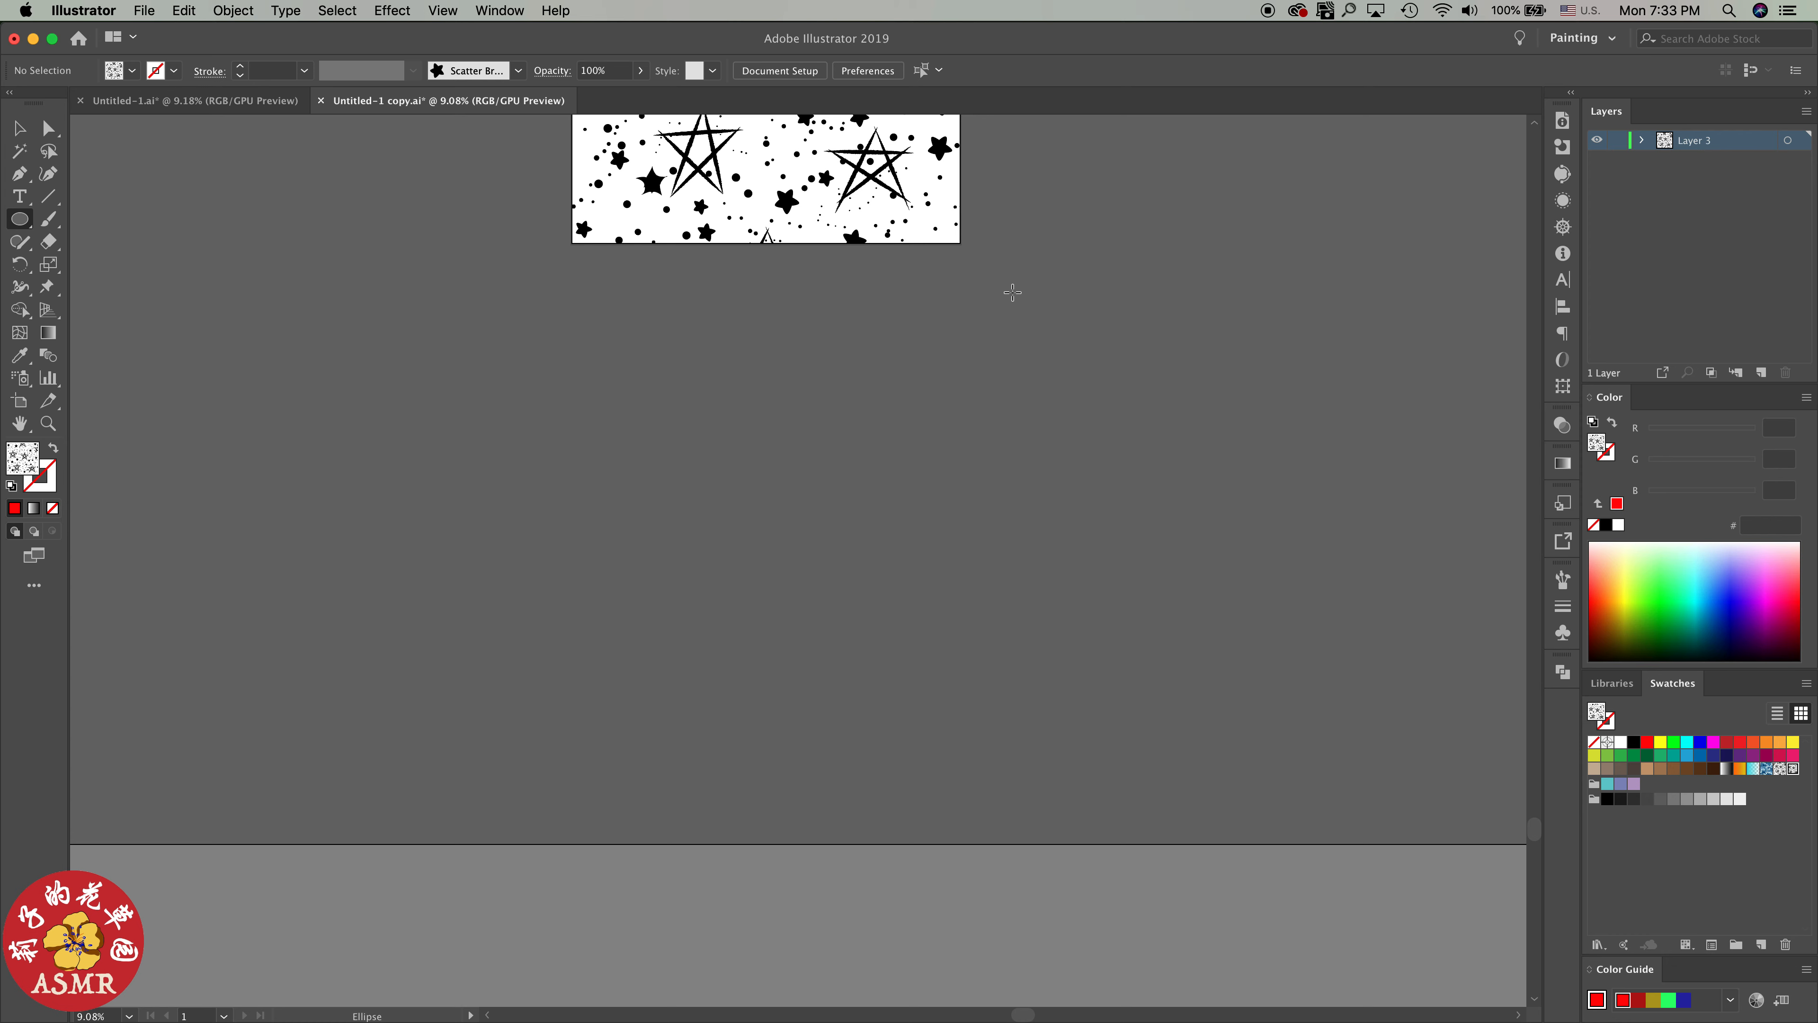
Create a 4000 x 4000 pt rectangle beside the star artboard
scroll(1009, 237, "up", 6)
key("m")
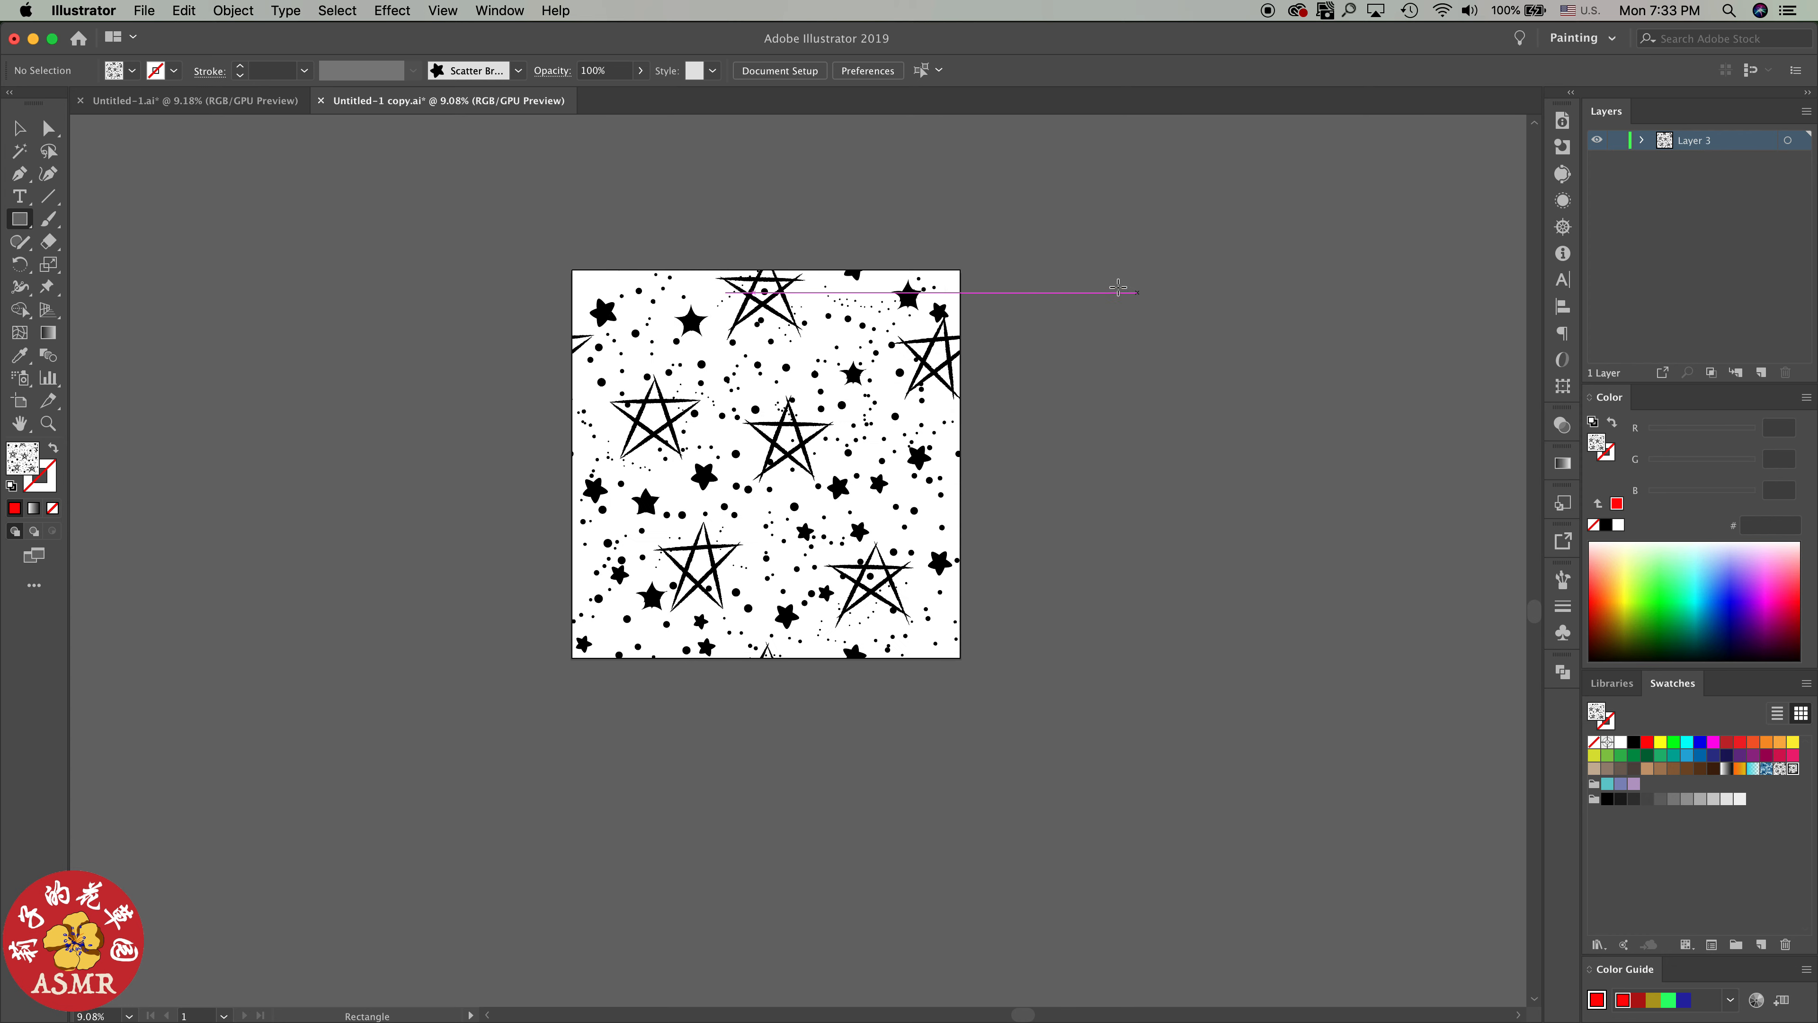
left_click(1130, 289)
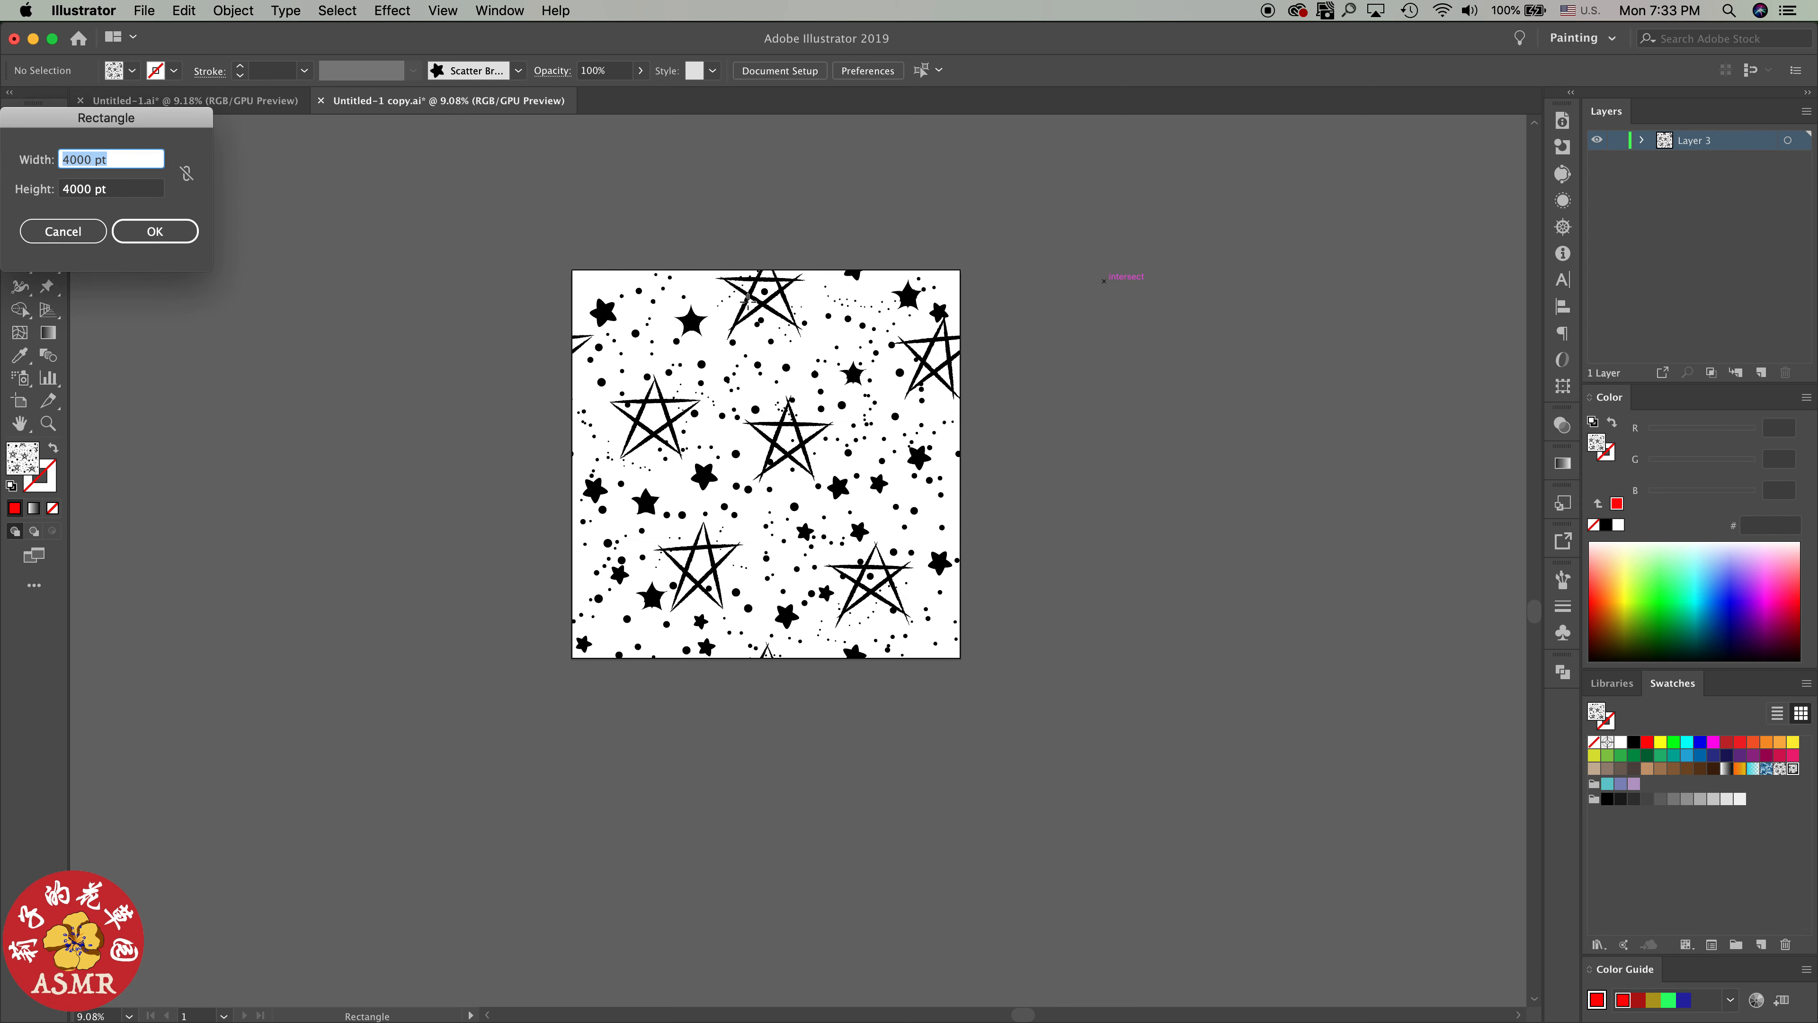
left_click(178, 232)
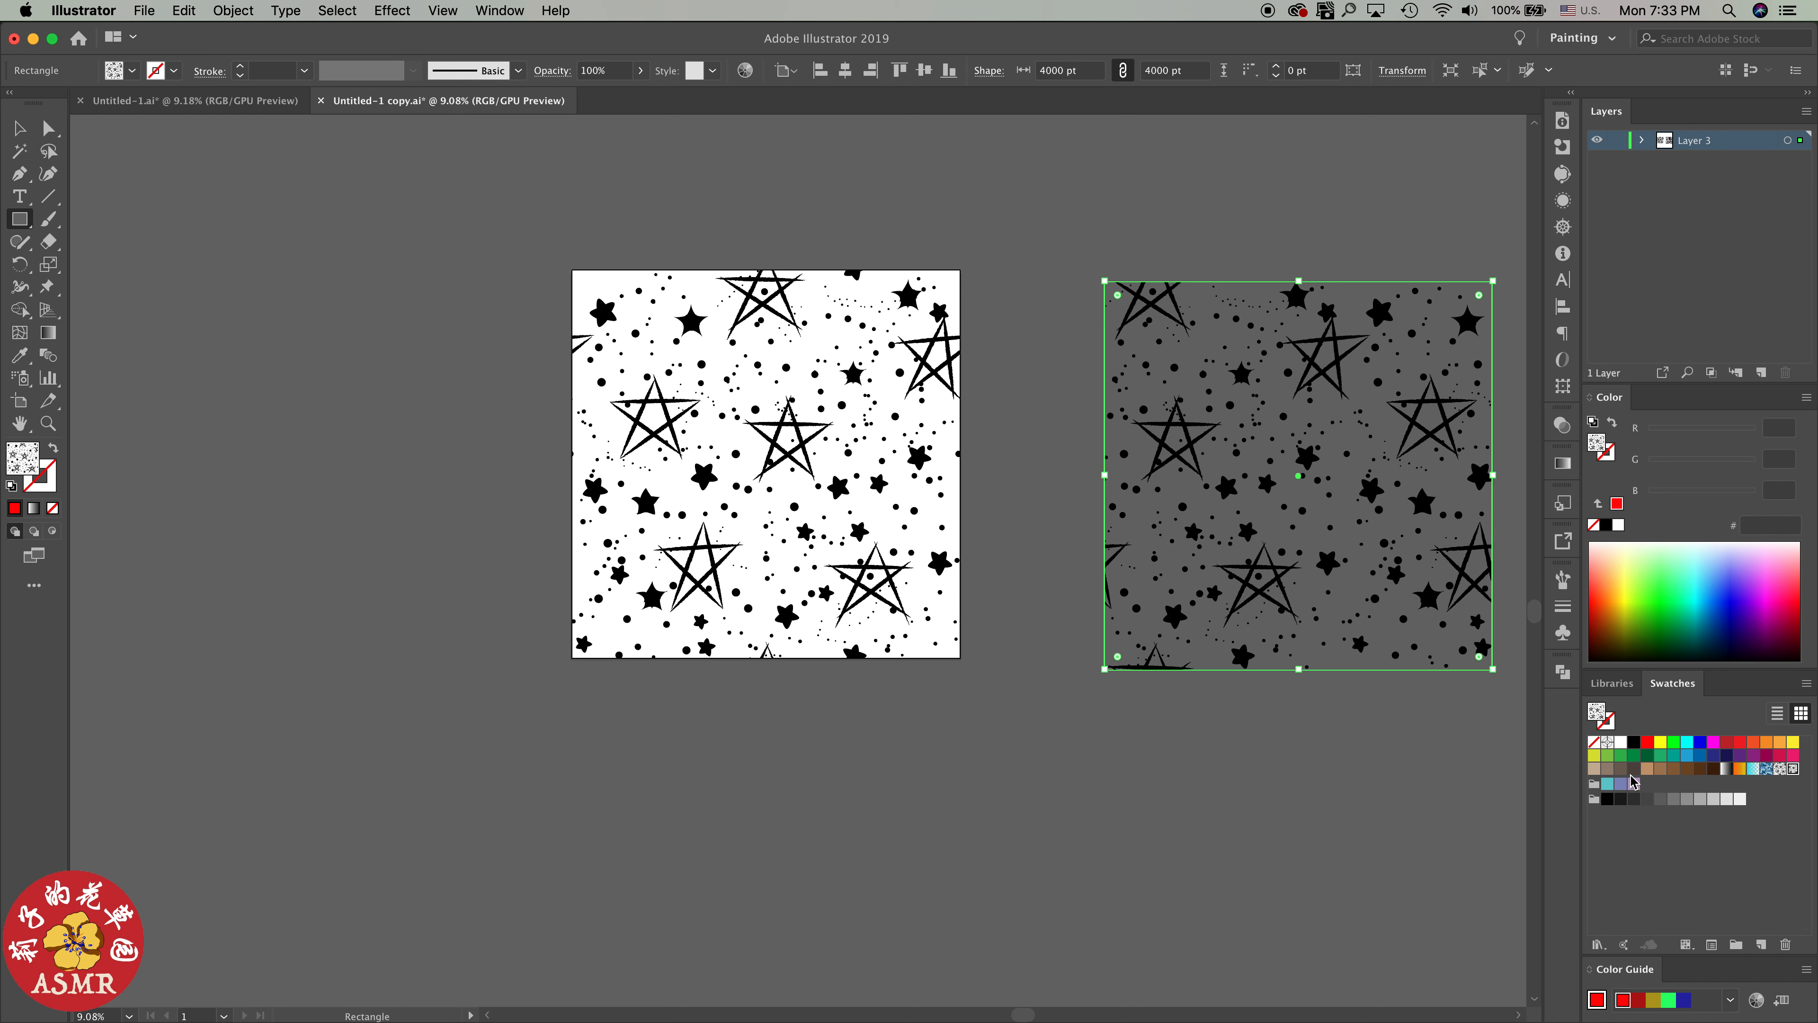
Fill the rectangle with the light gray swatch (RGB 179, 179, 179) and center it vertically and horizontally on the artboard
left_click(1596, 771)
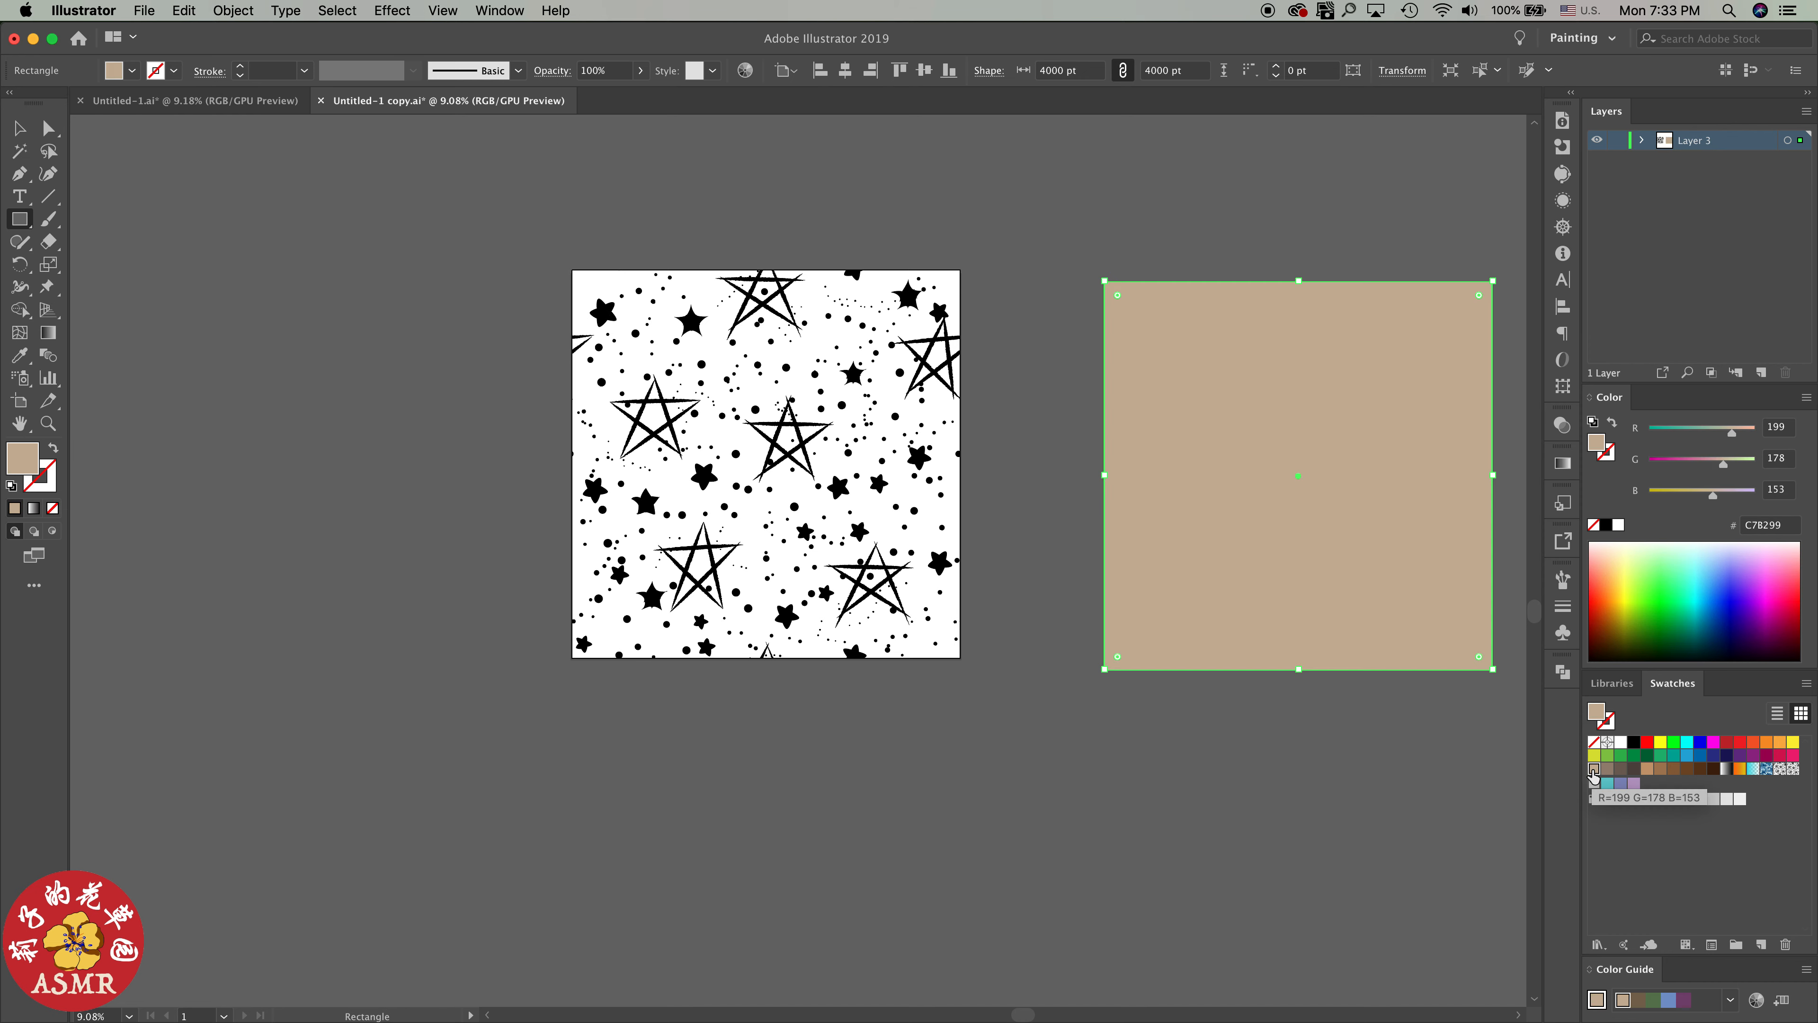
left_click(1661, 746)
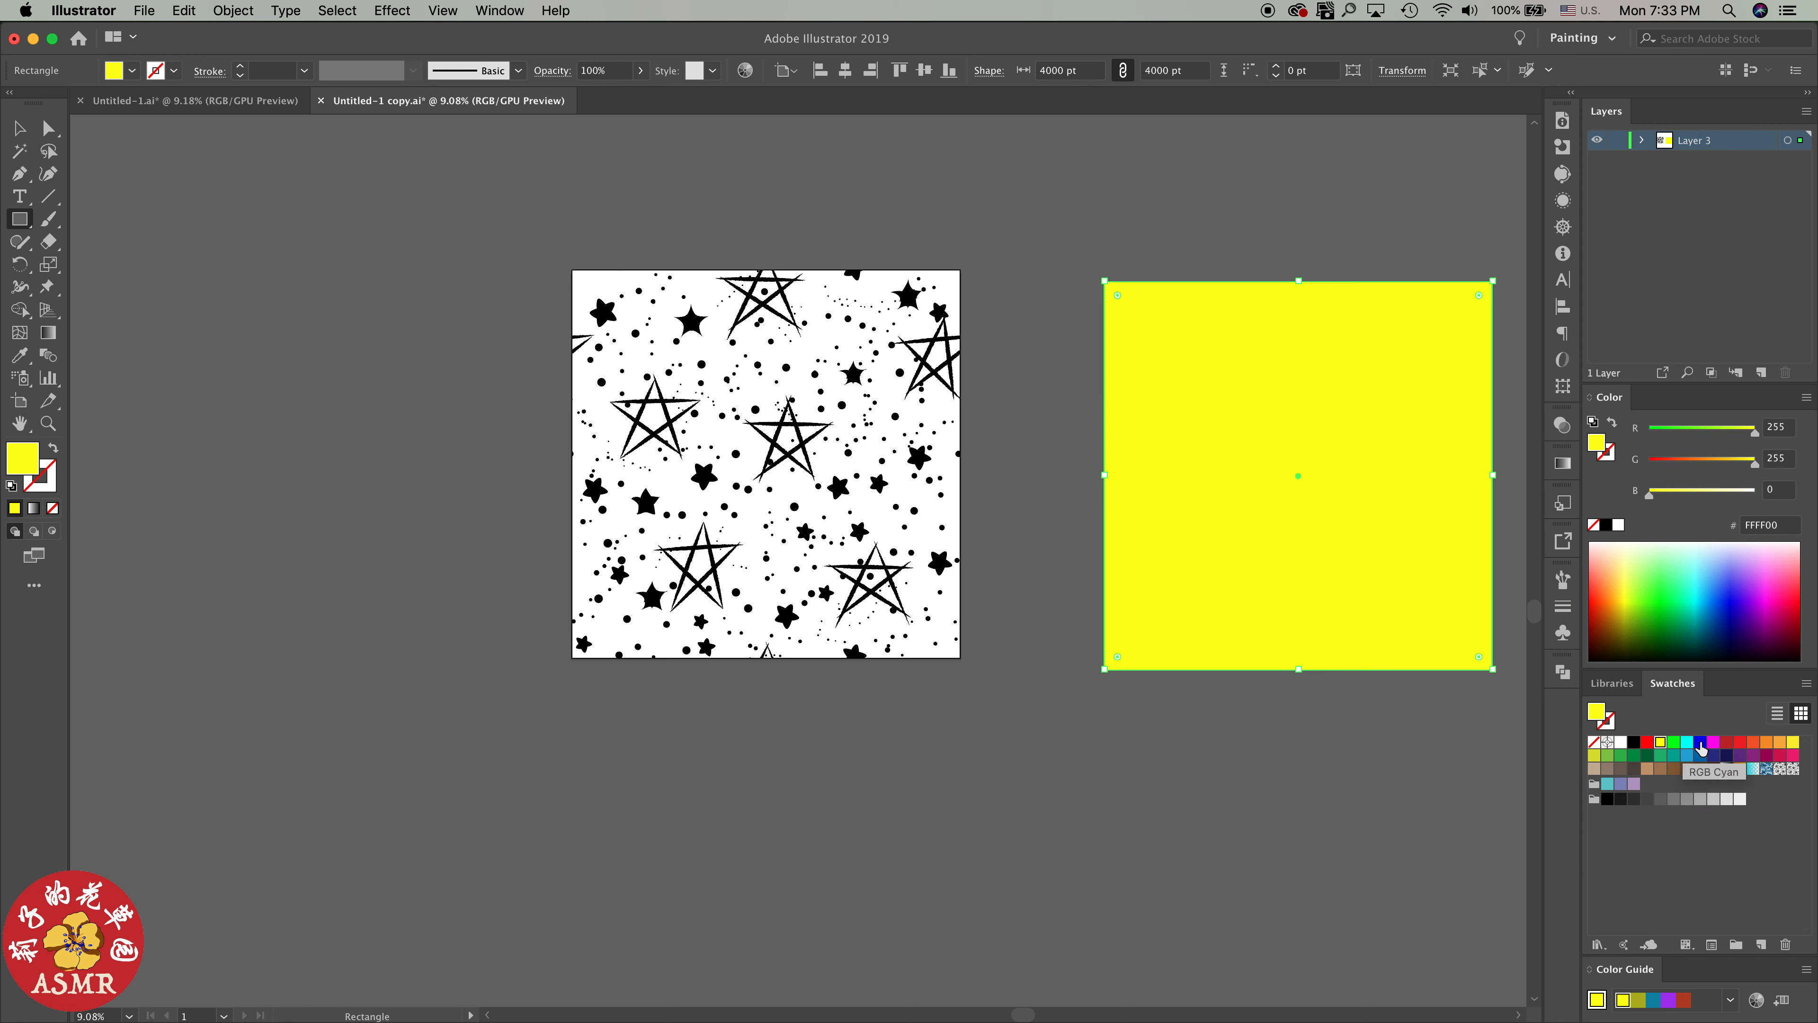
left_click(1781, 756)
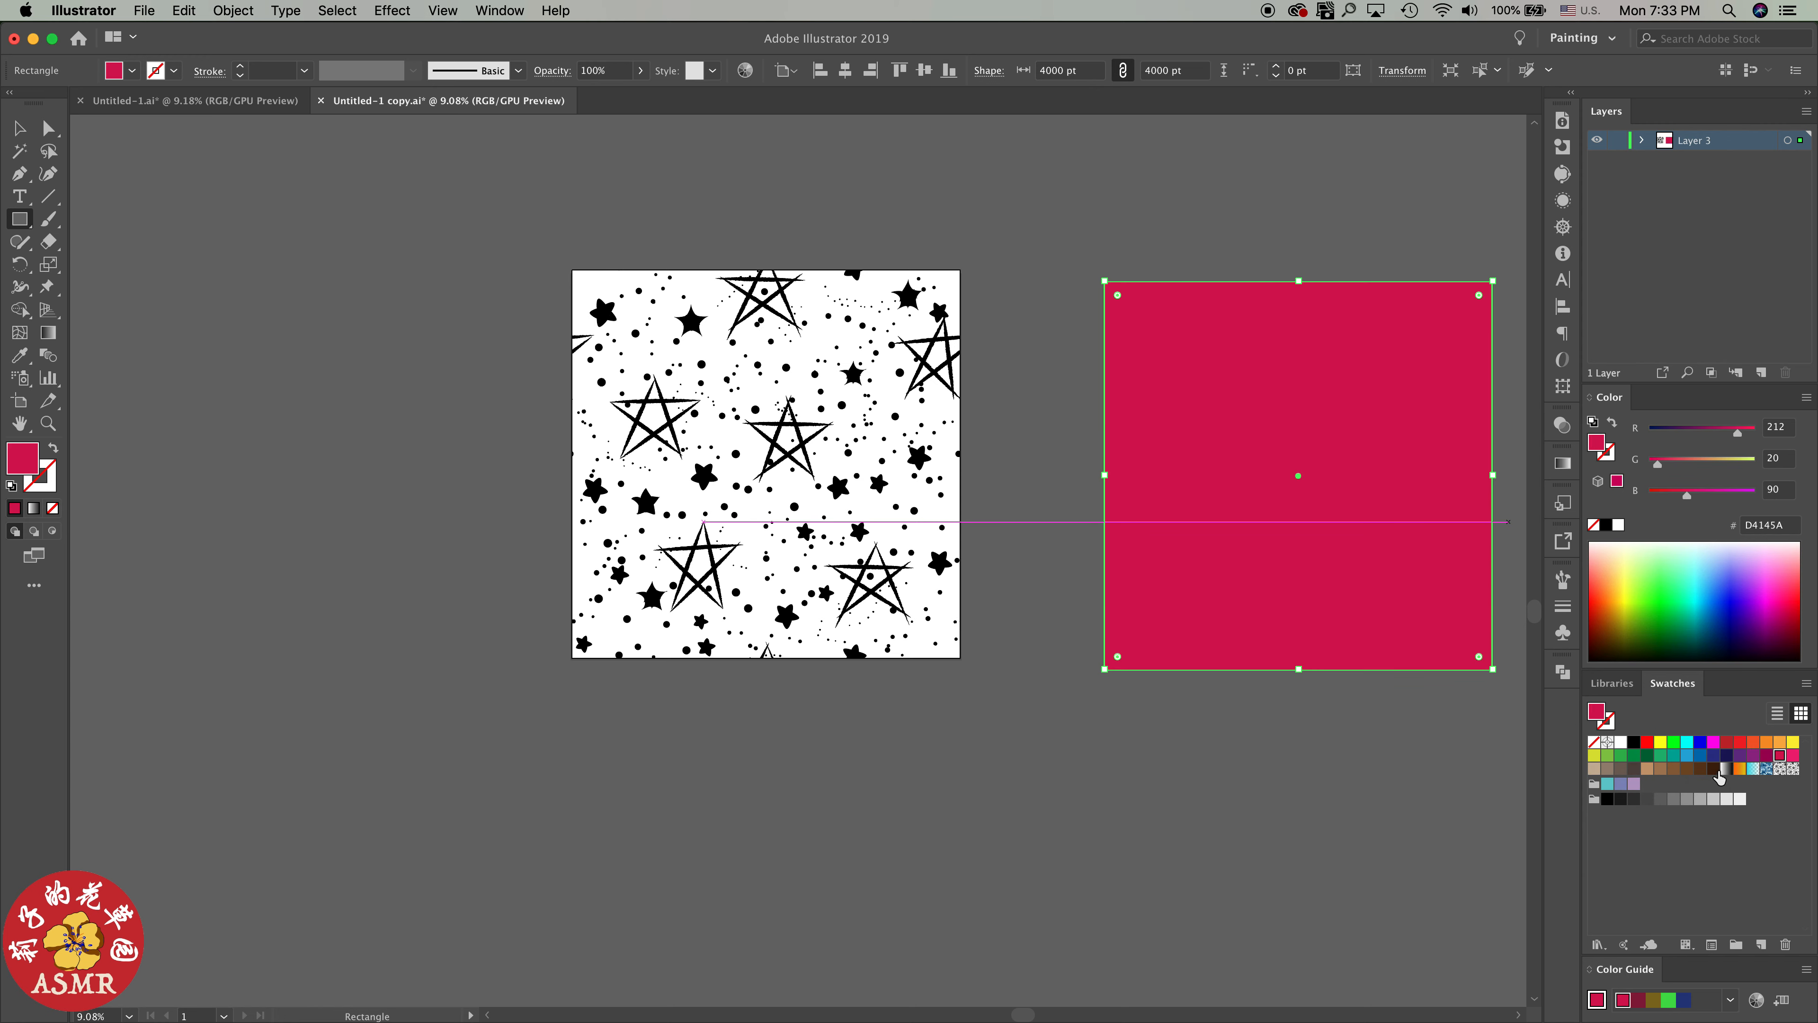
left_click(1700, 799)
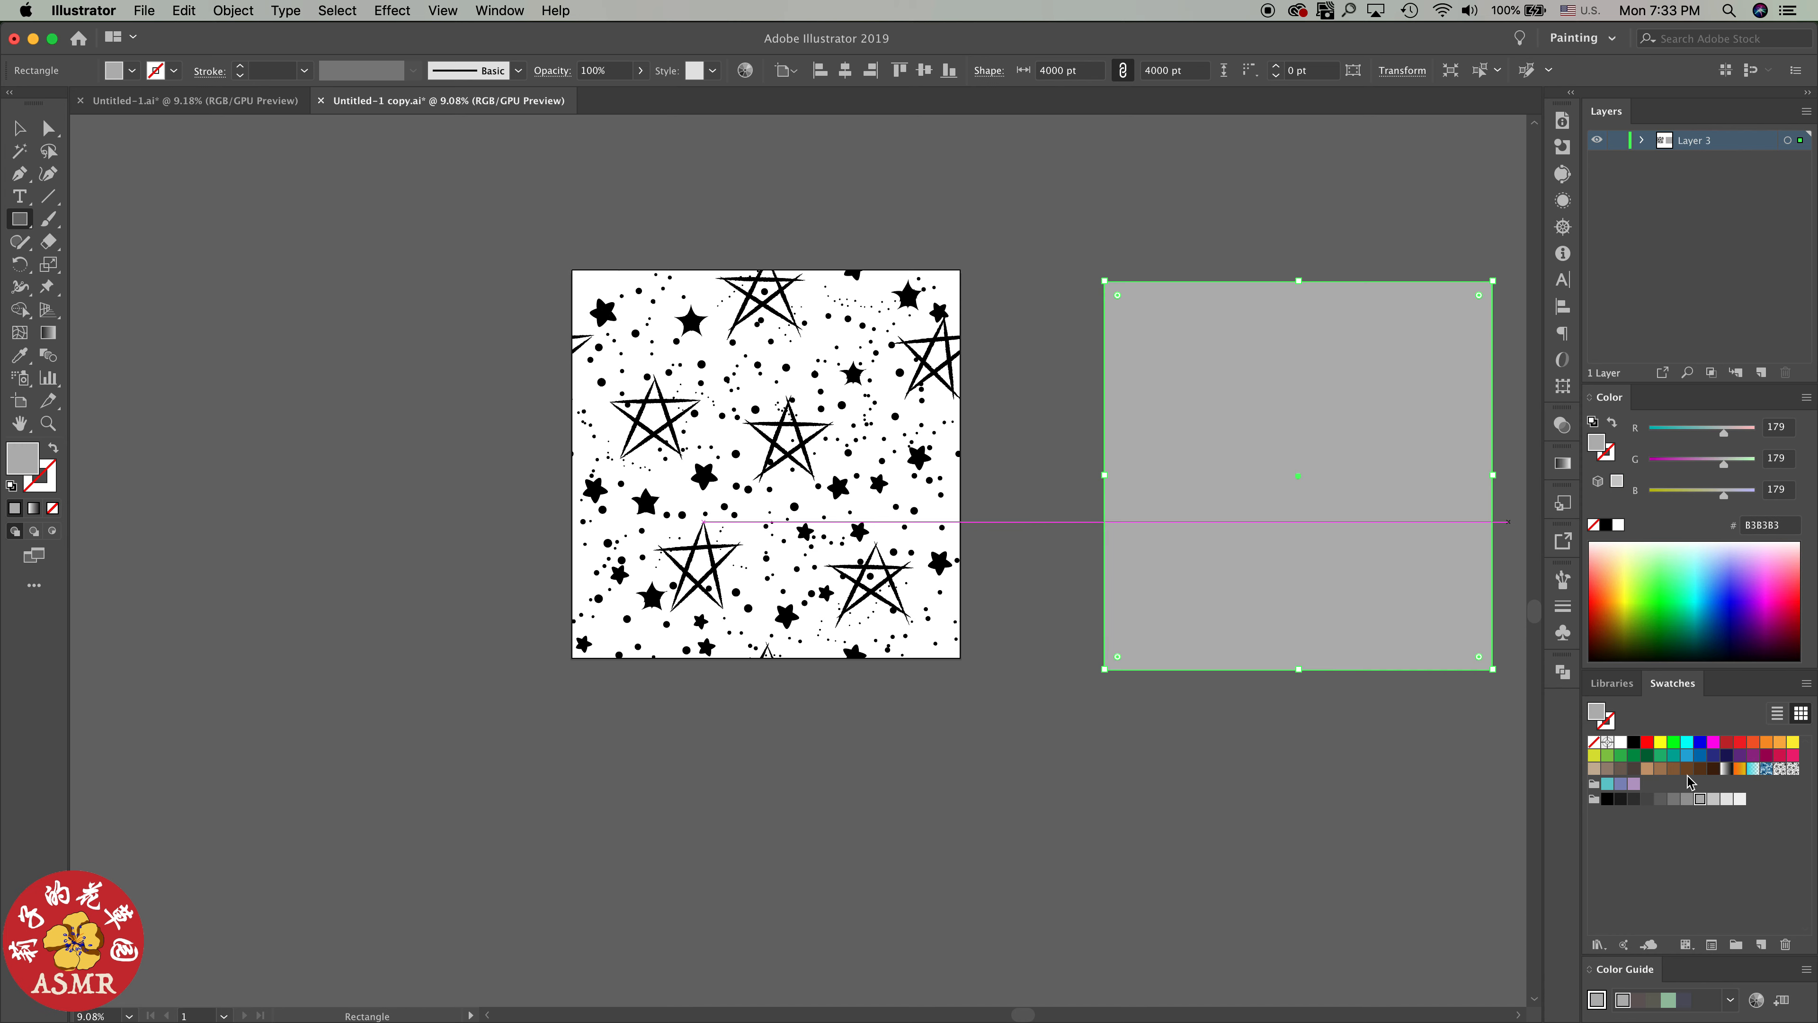
left_click(924, 70)
left_click(845, 70)
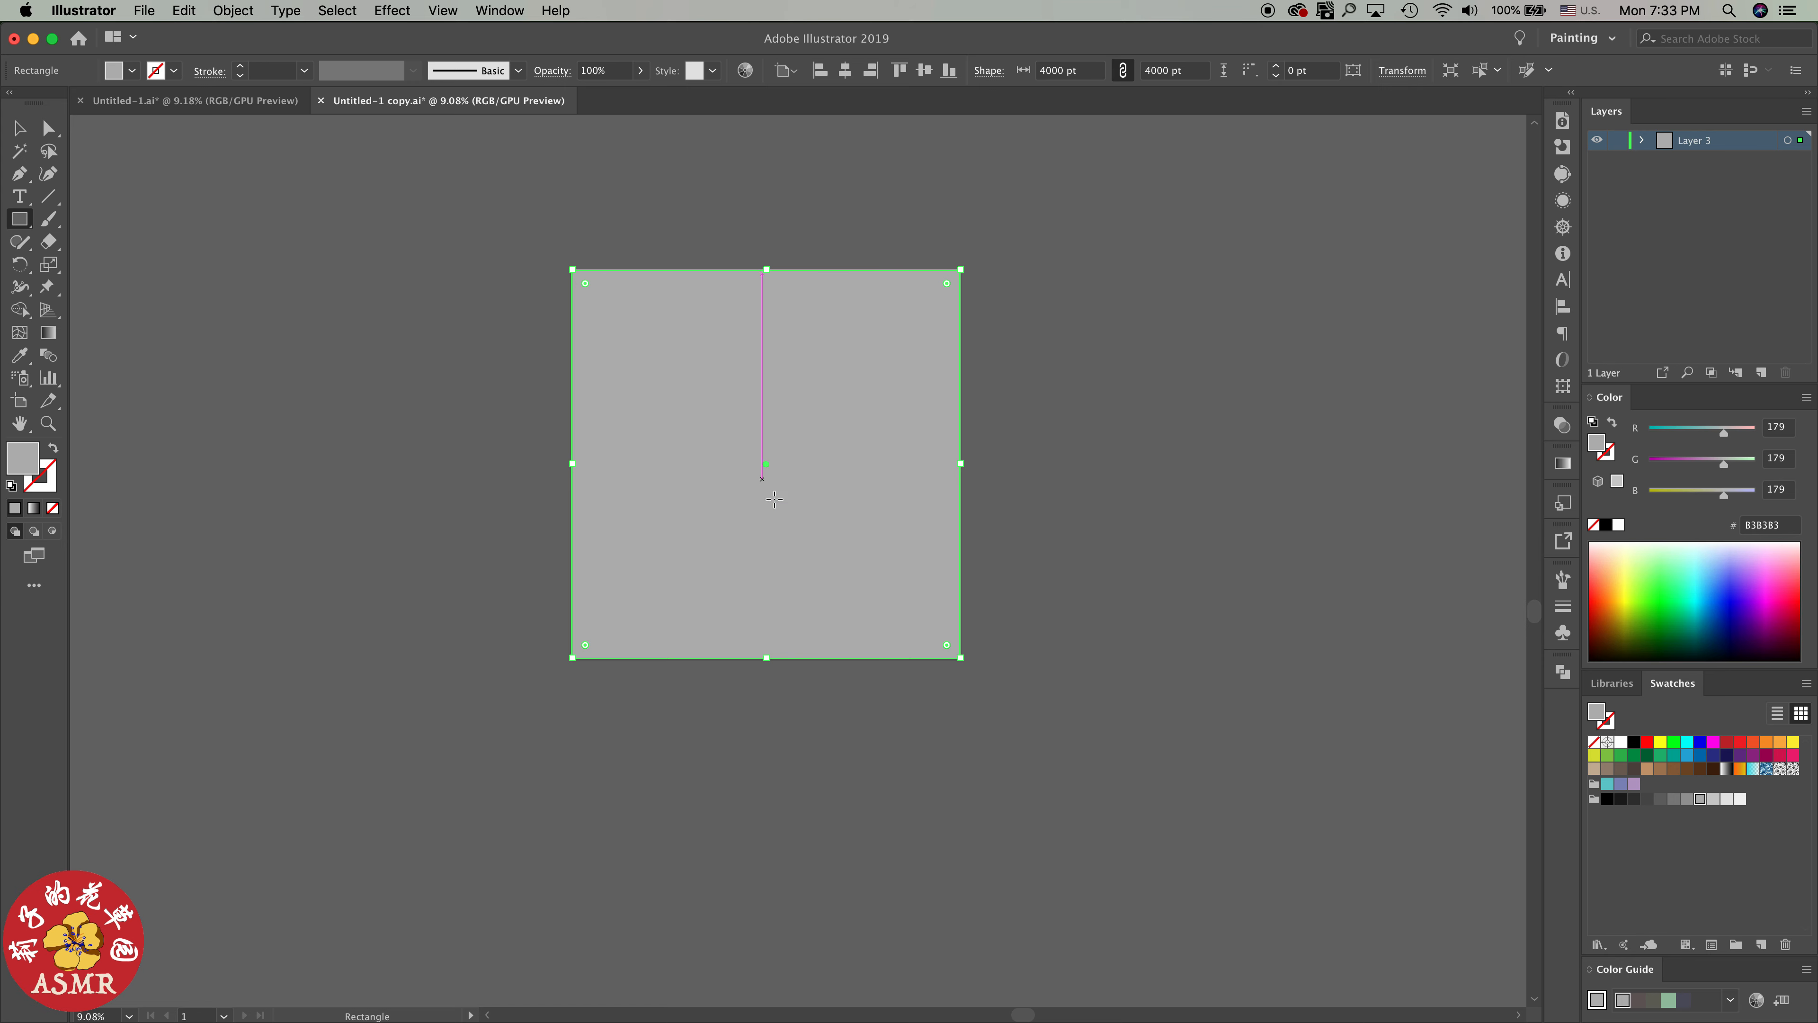
Send the gray rectangle to the back, behind the star artwork, and deselect it
key("v")
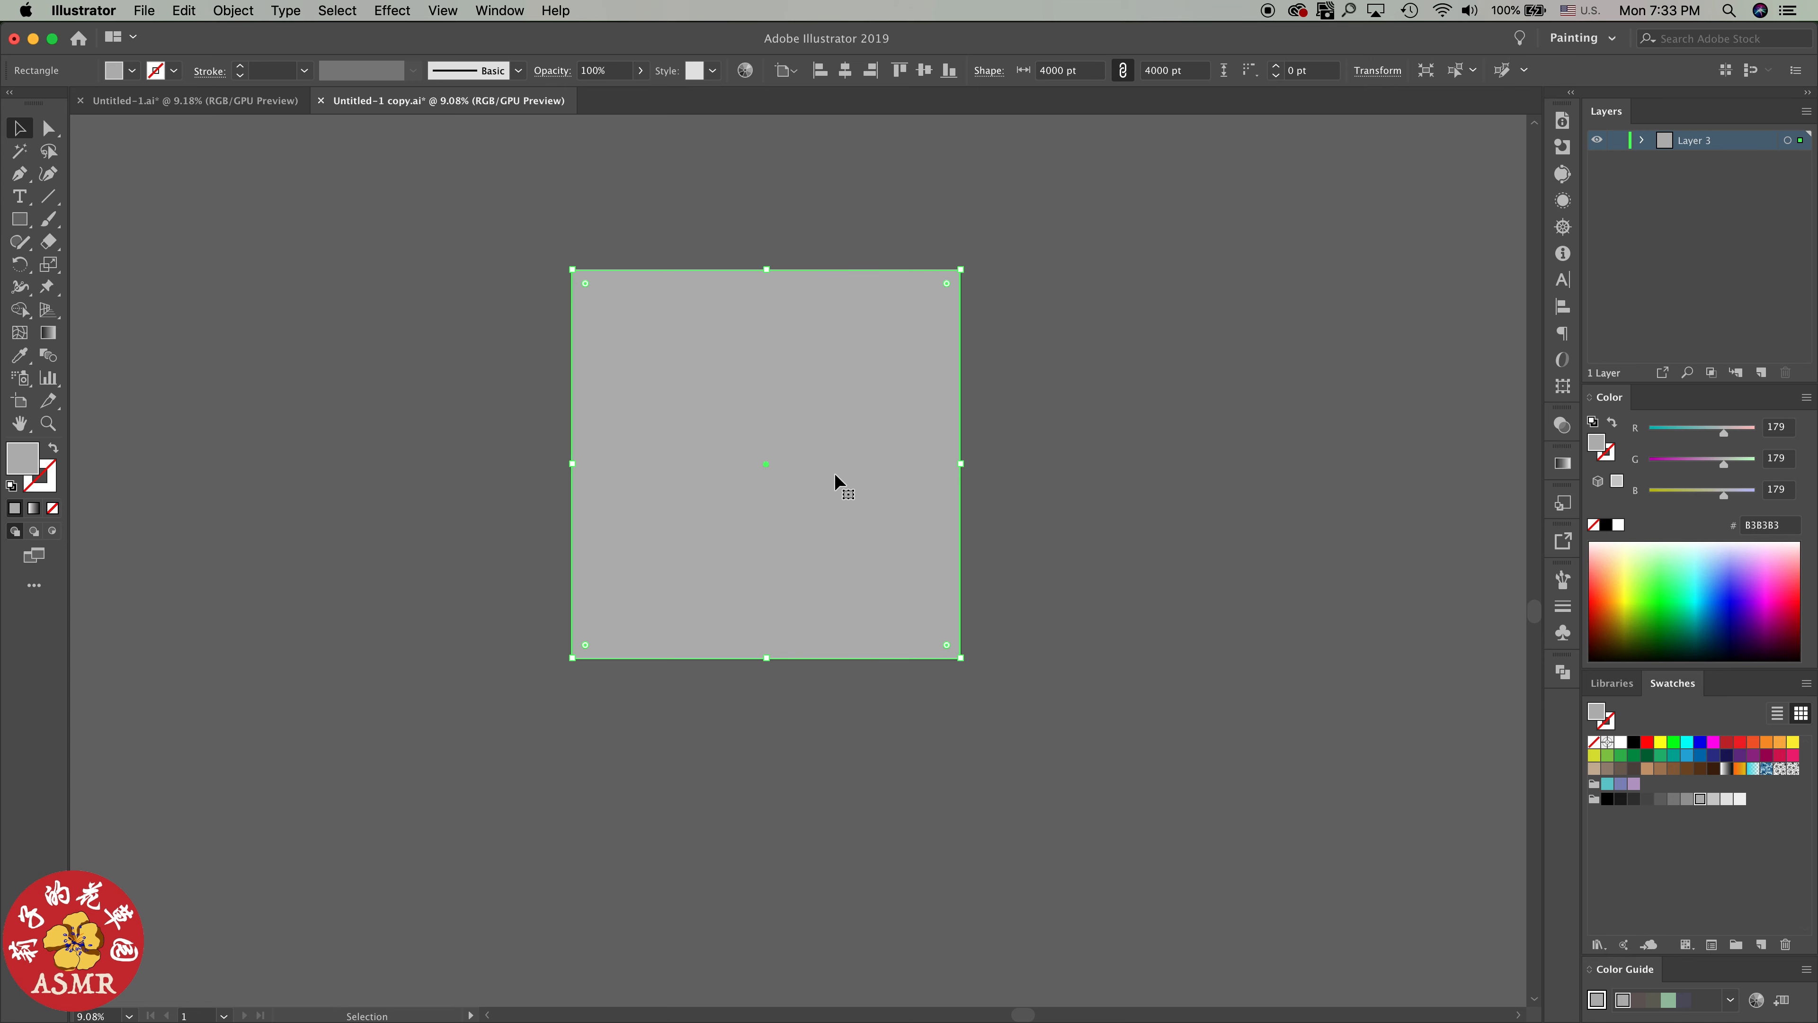
right_click(838, 480)
mouse_move(874, 768)
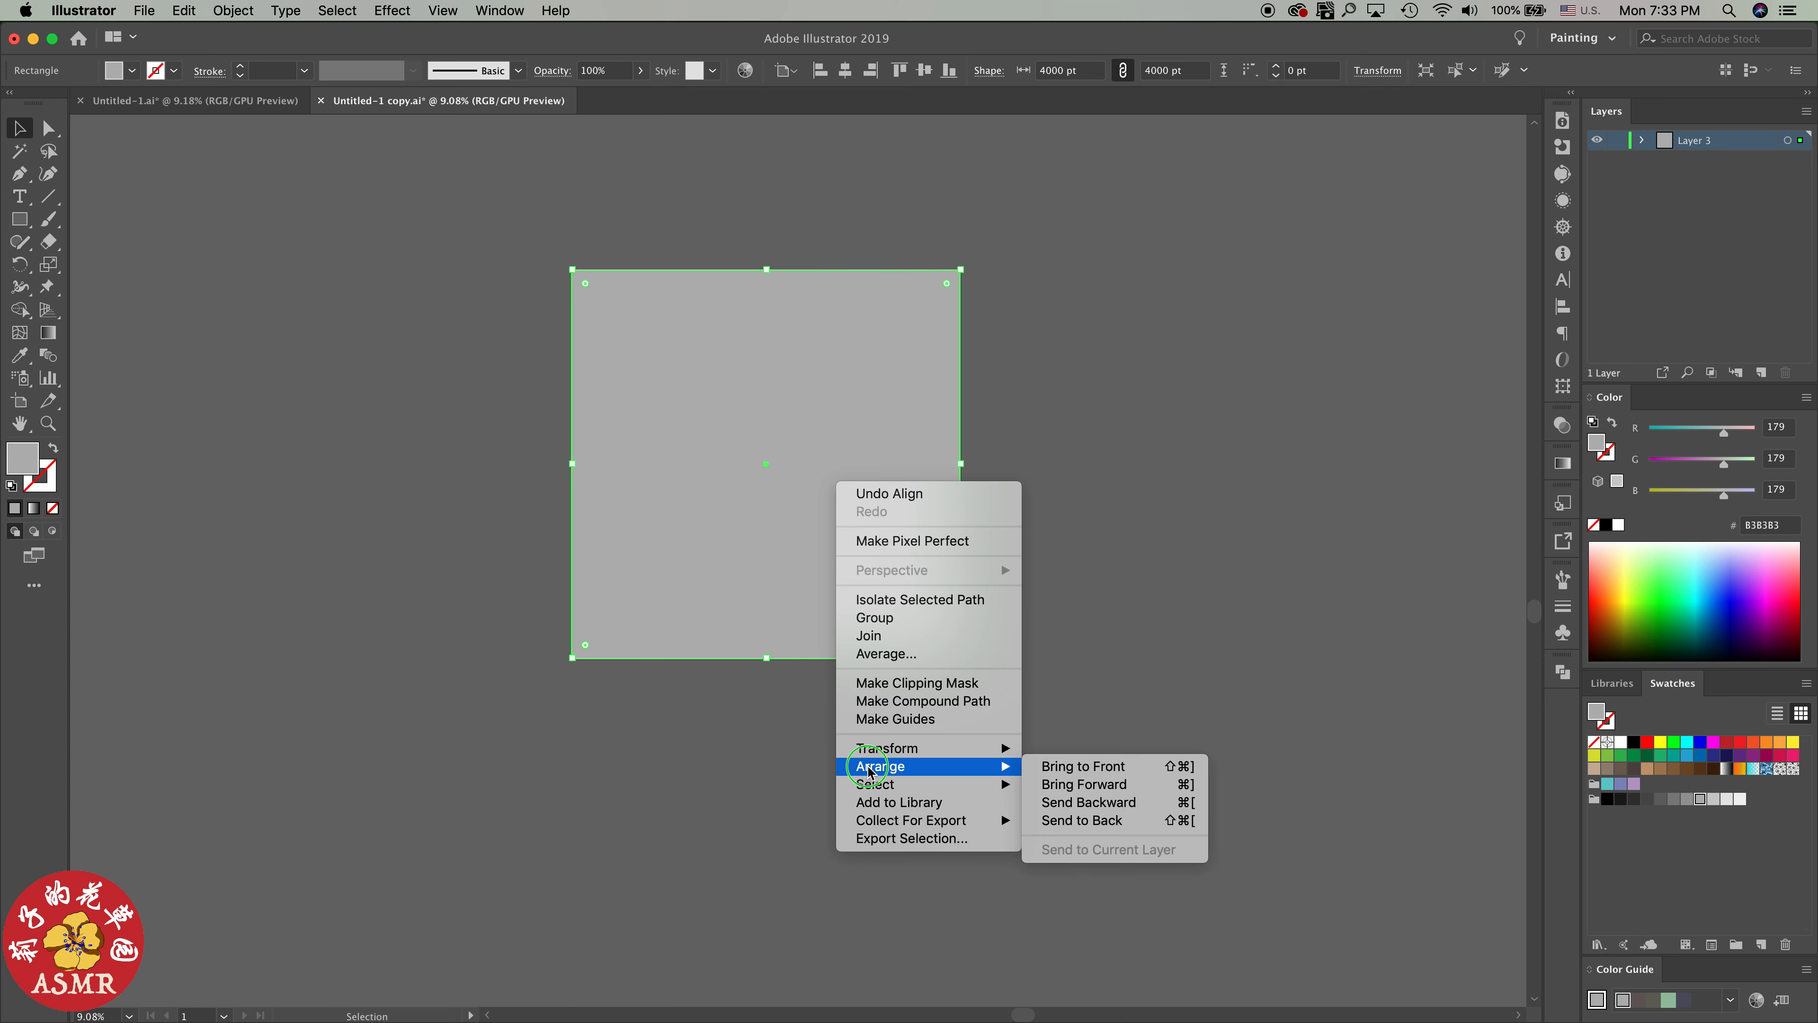
left_click(1085, 824)
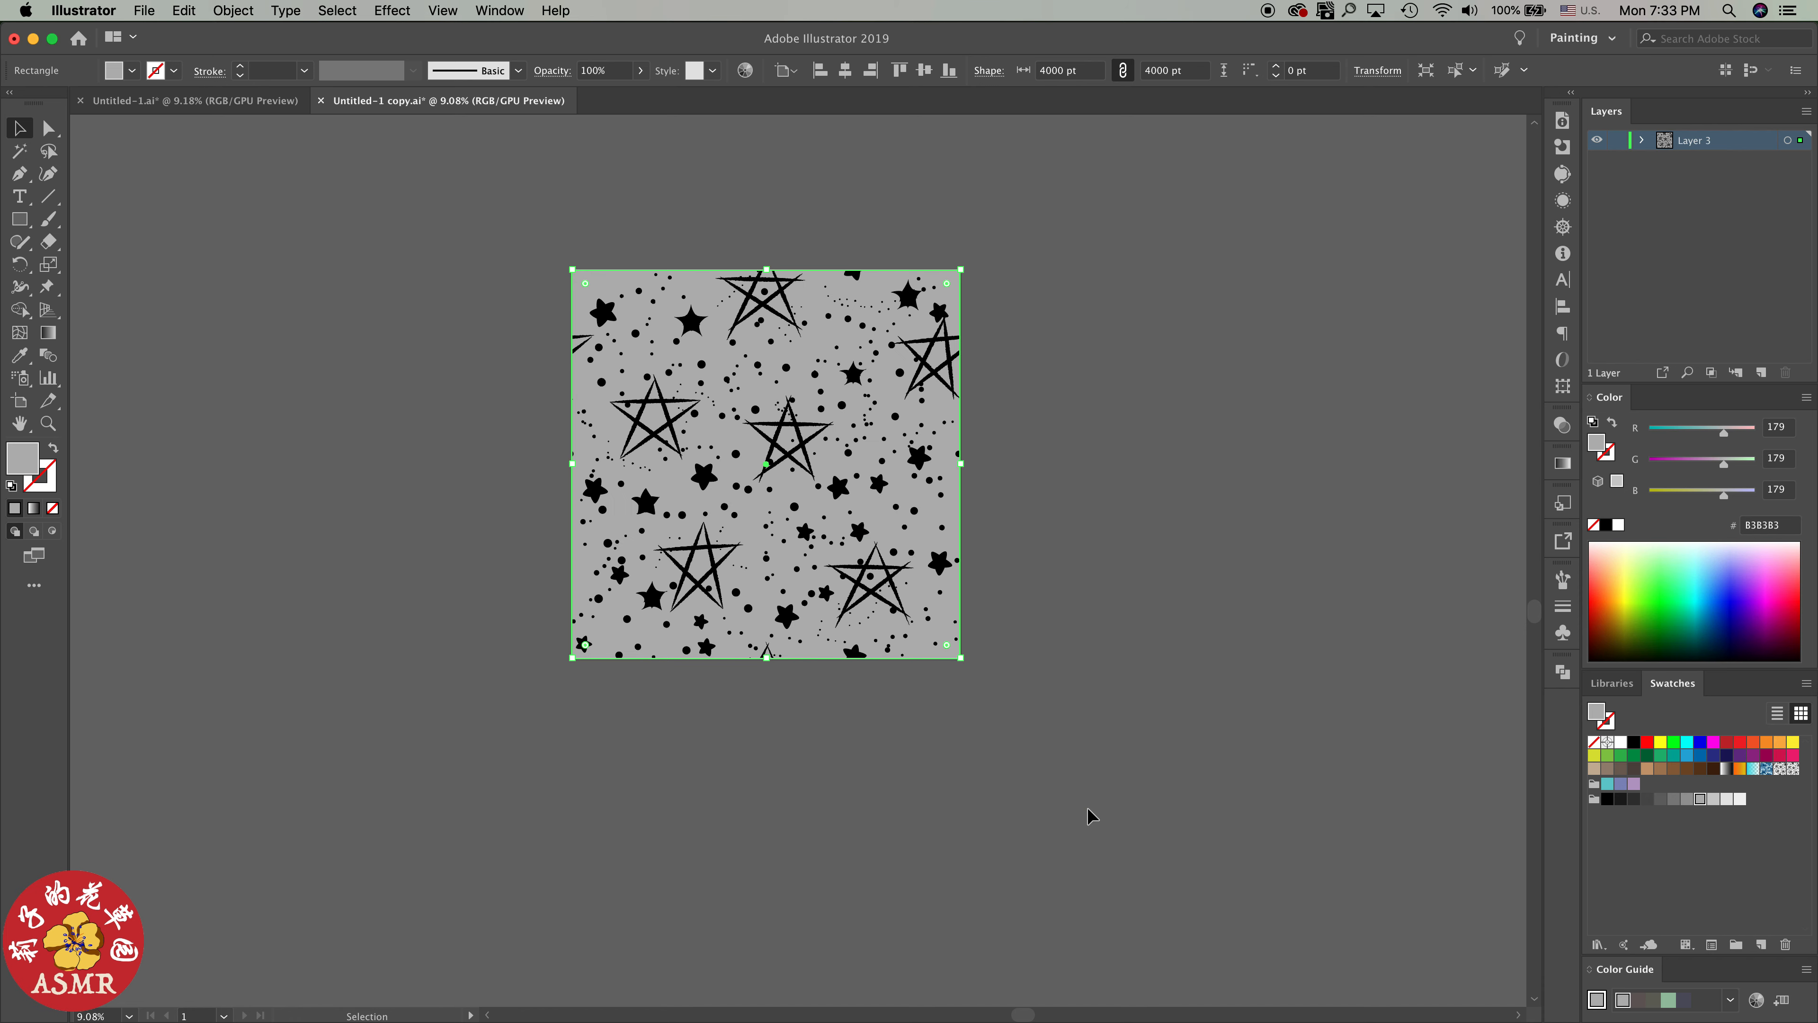
left_click(1299, 425)
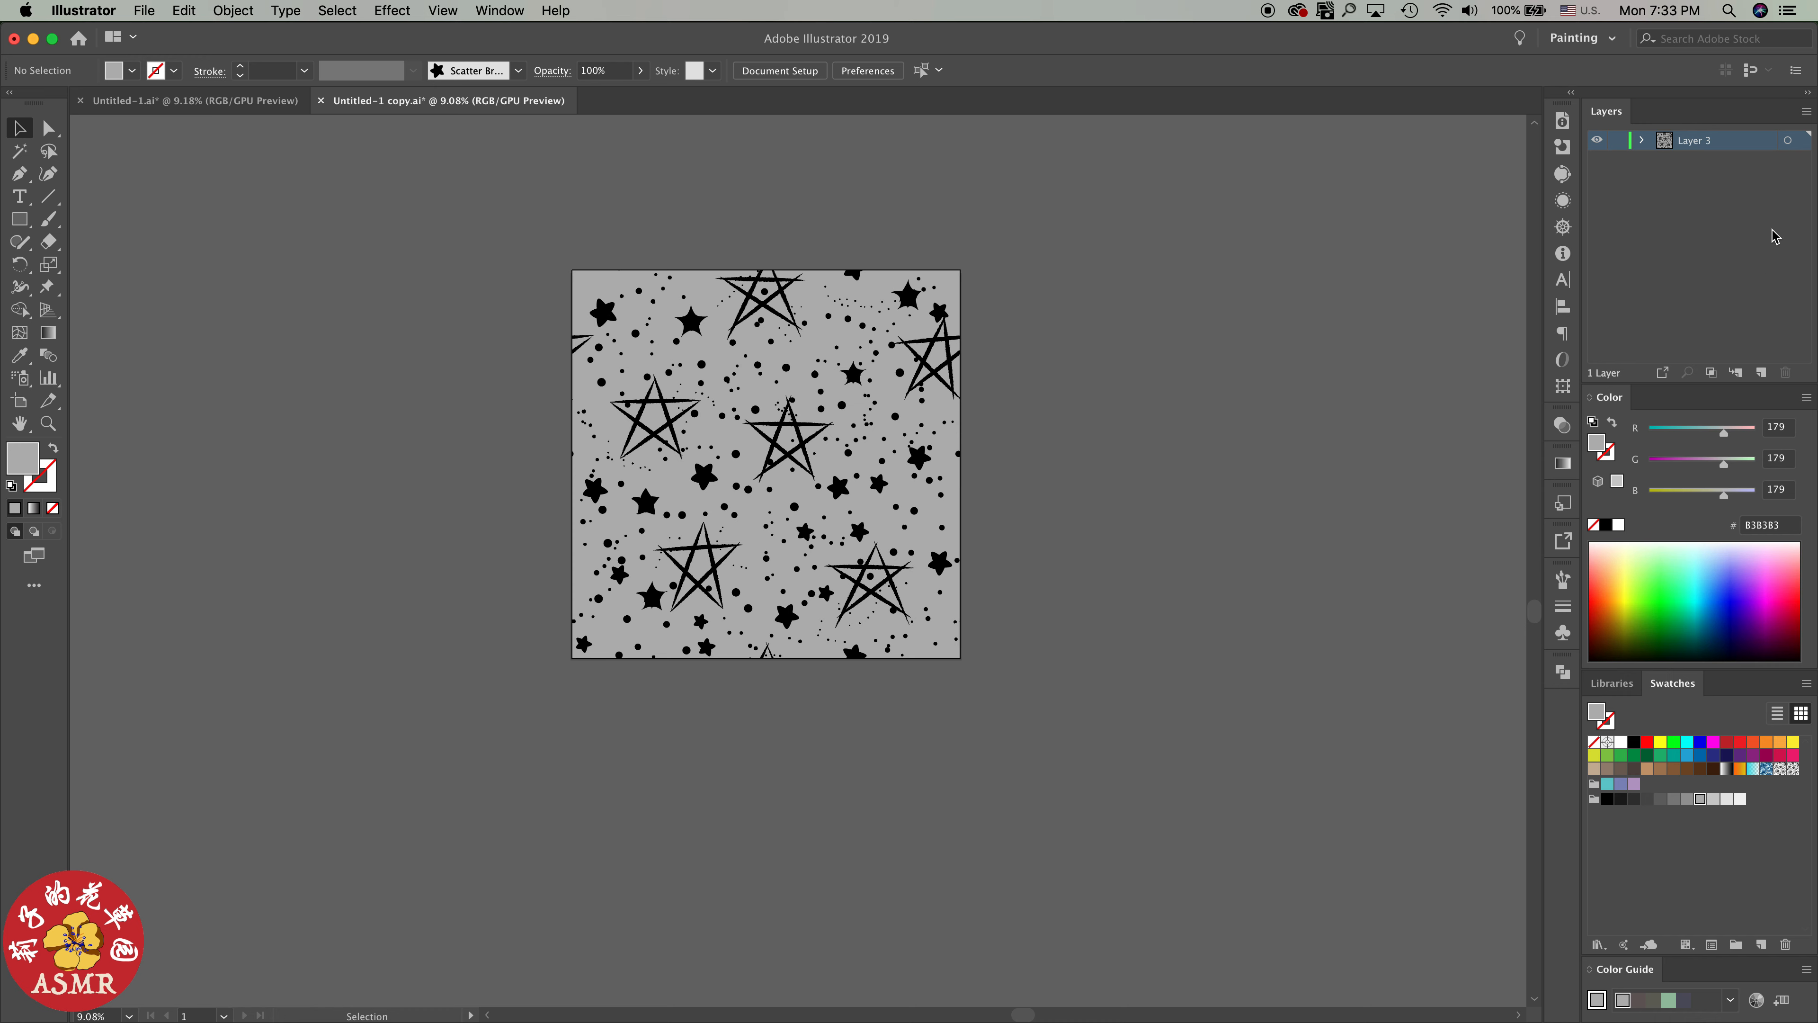
Target the background rectangle inside Layer 3, try tan and teal fills, and settle on the purple swatch (RGB 186, 155, 201)
left_click(1643, 143)
left_click(1787, 180)
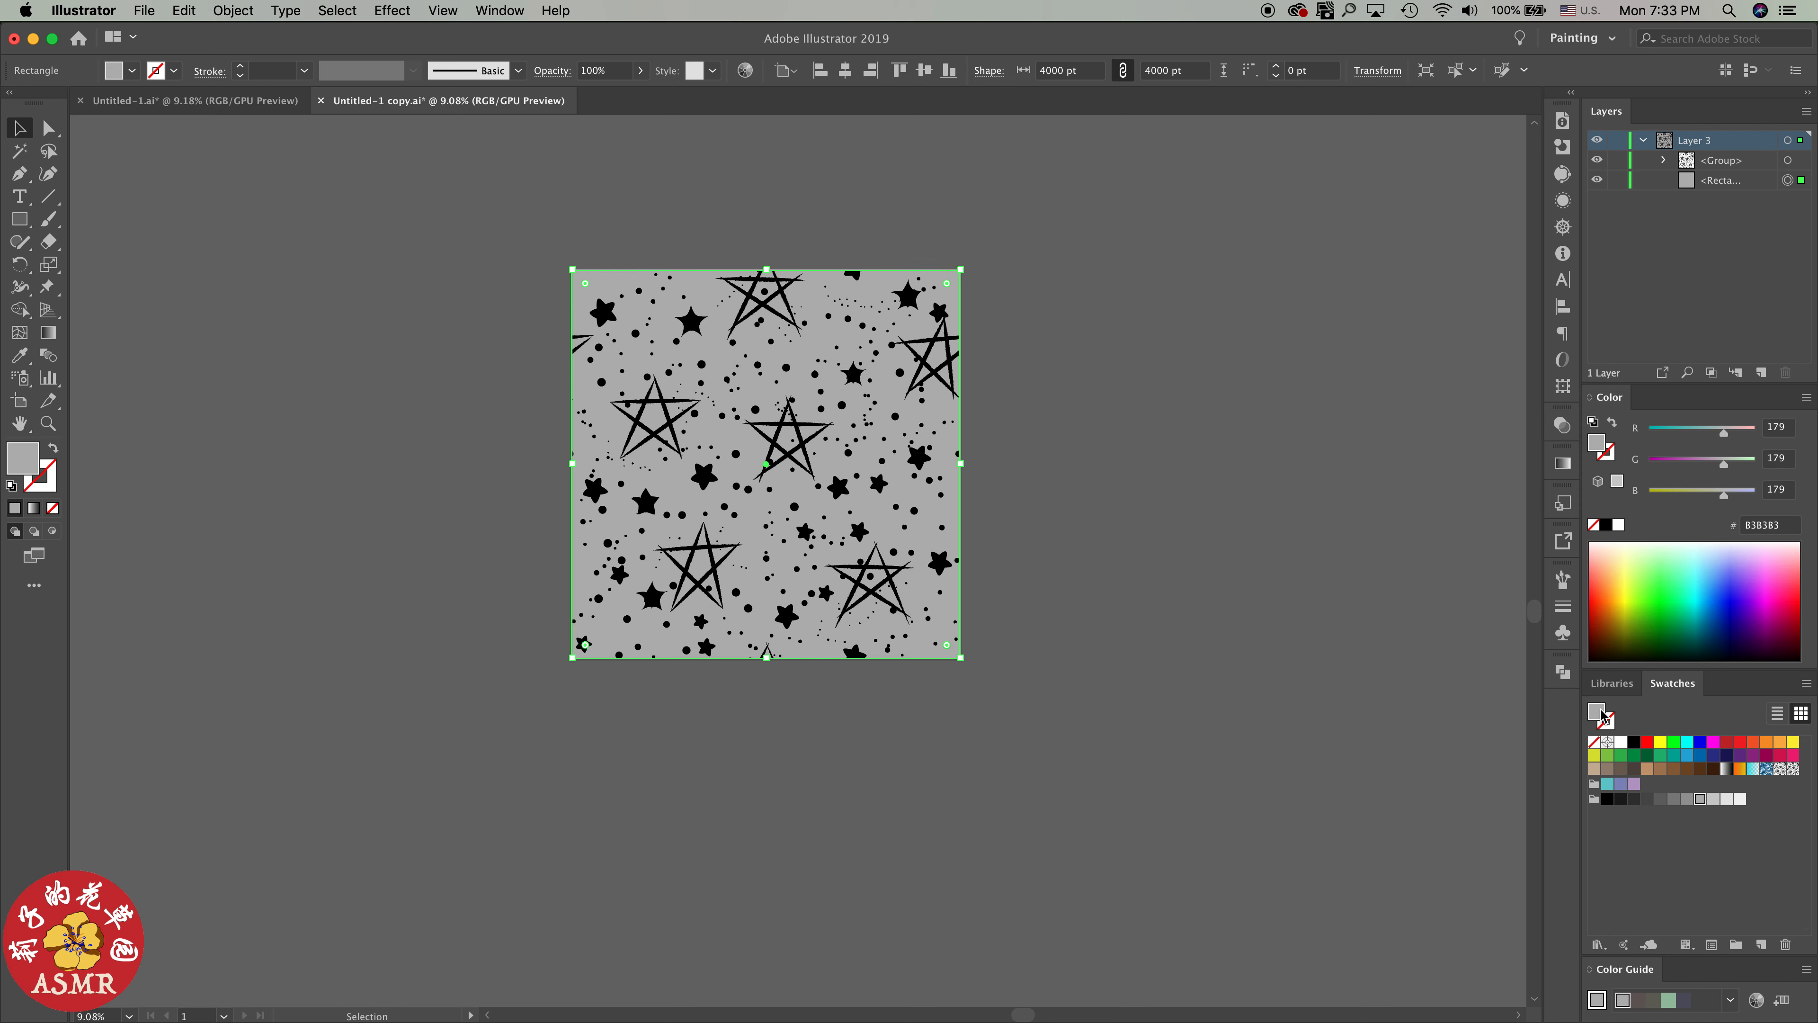
left_click(1645, 769)
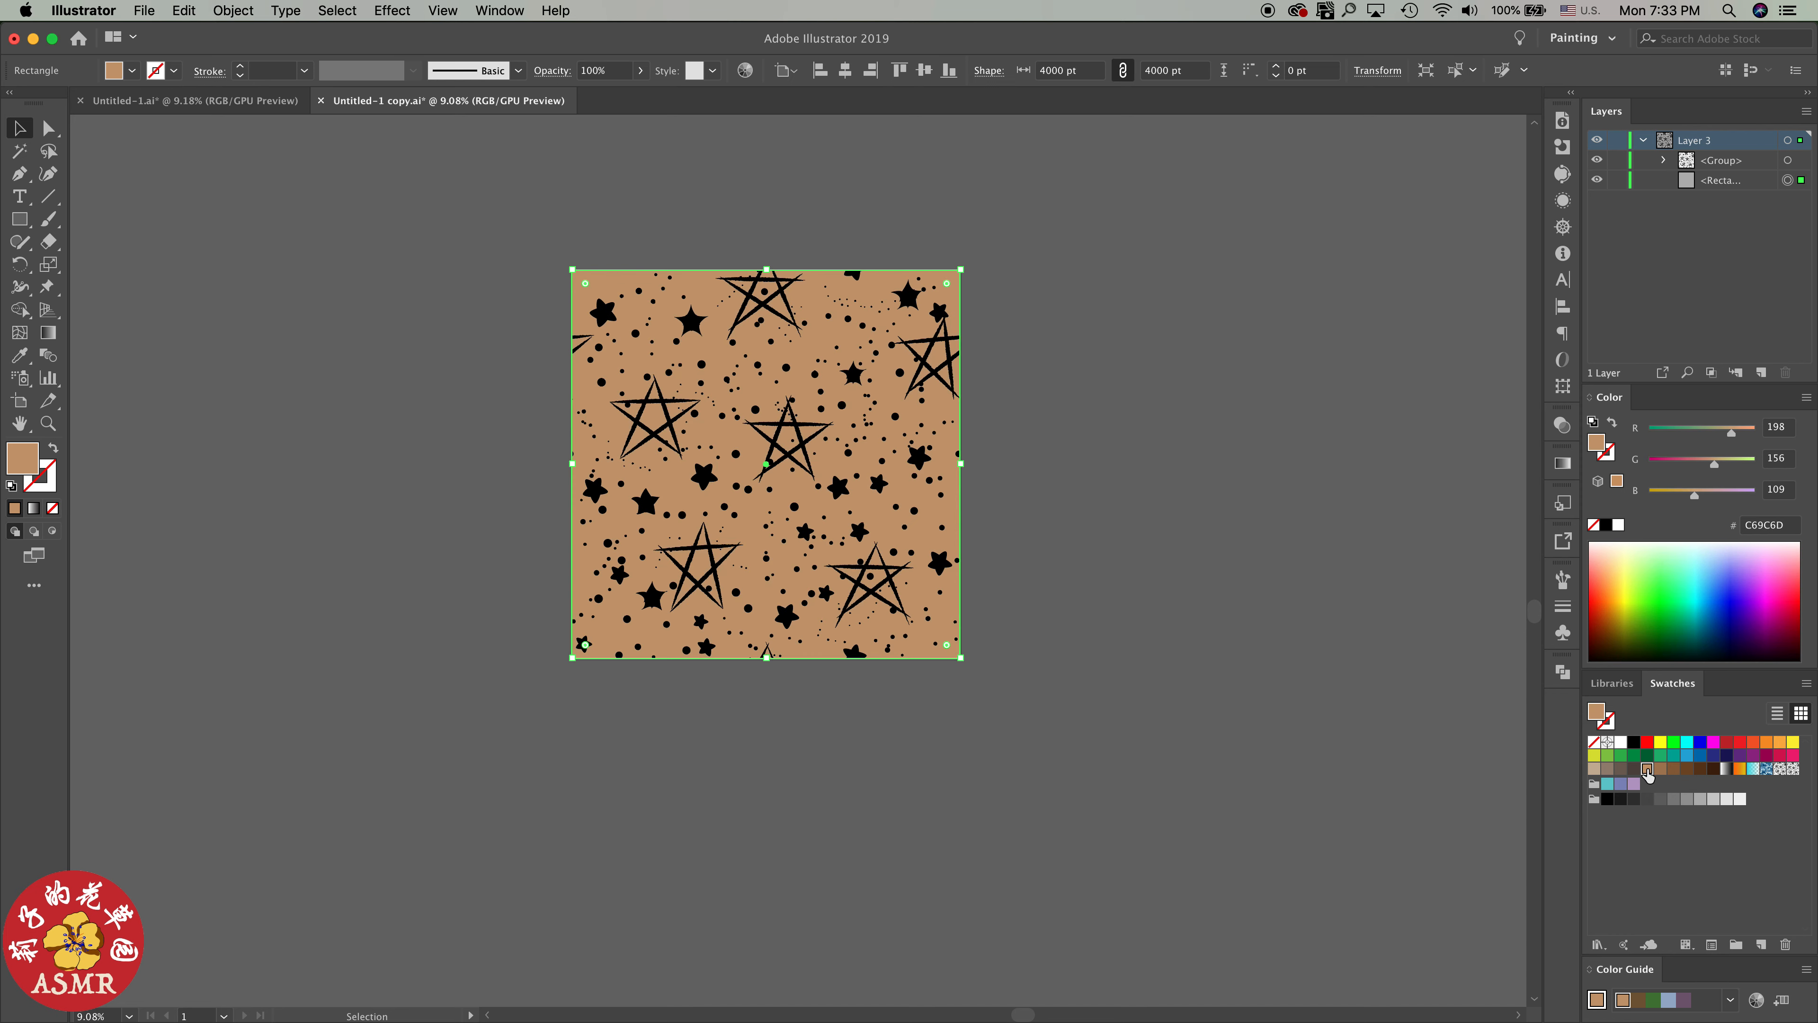
left_click(1608, 785)
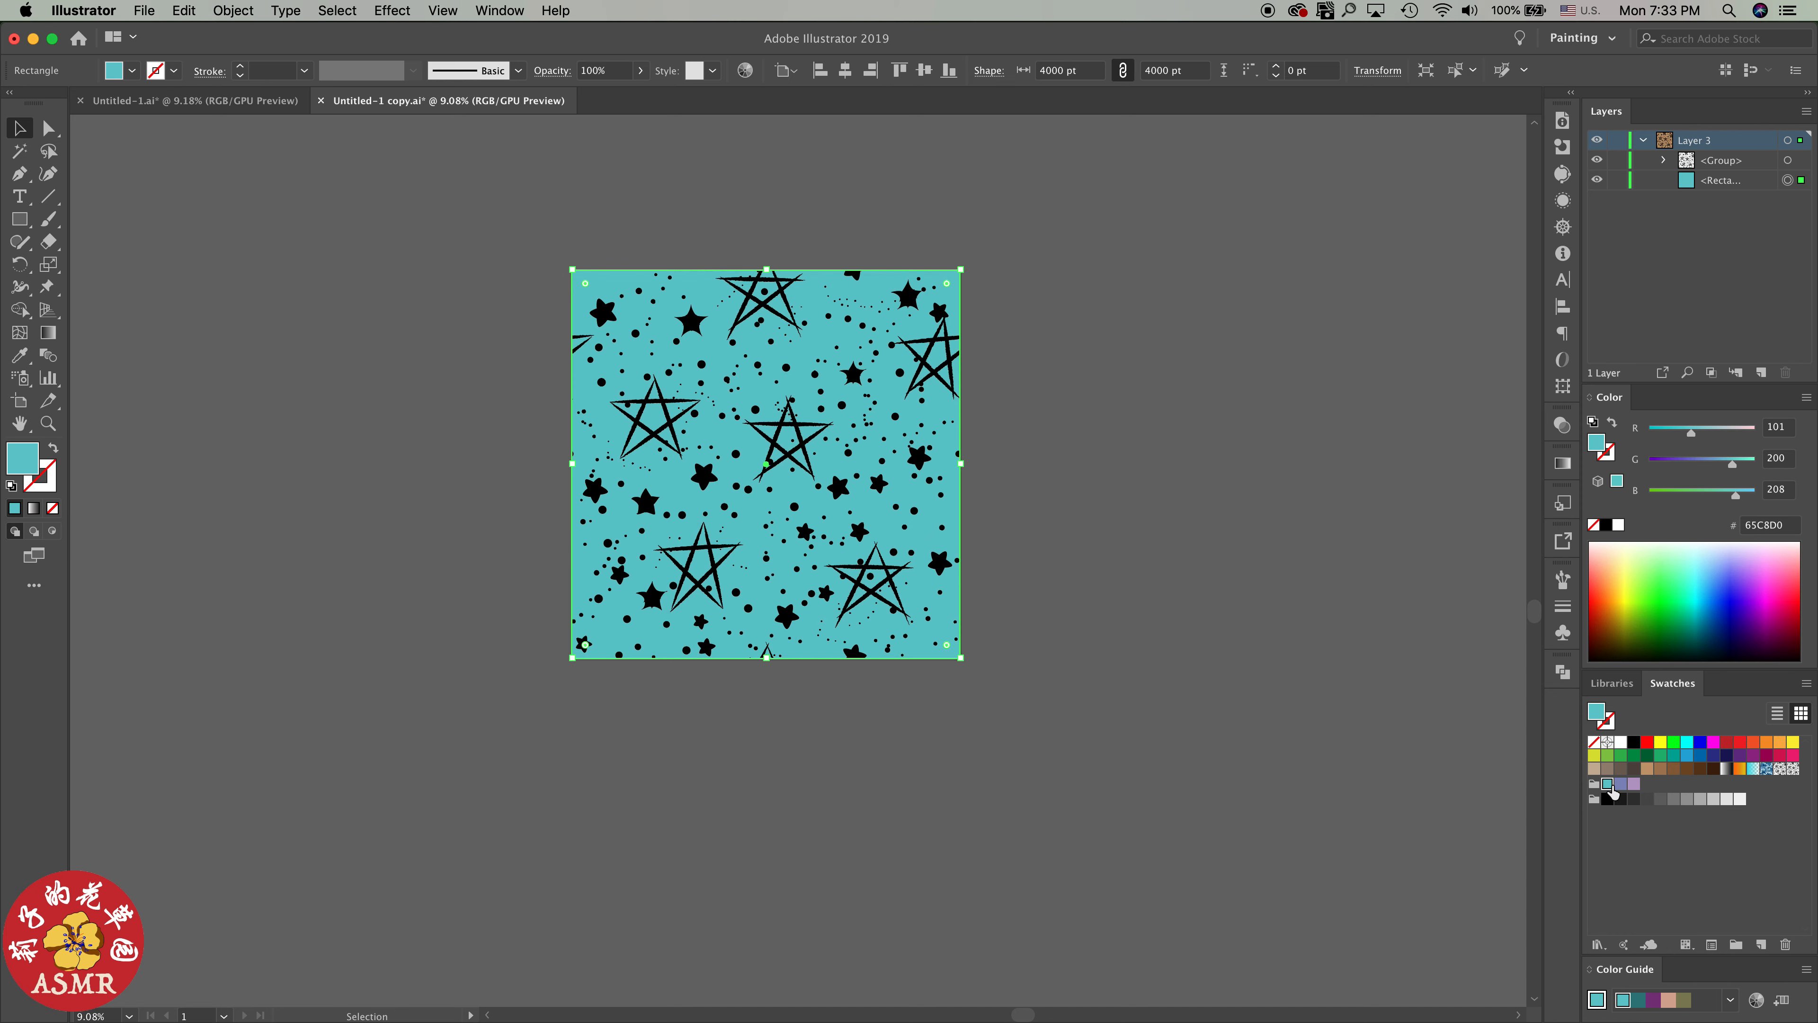
left_click(1635, 785)
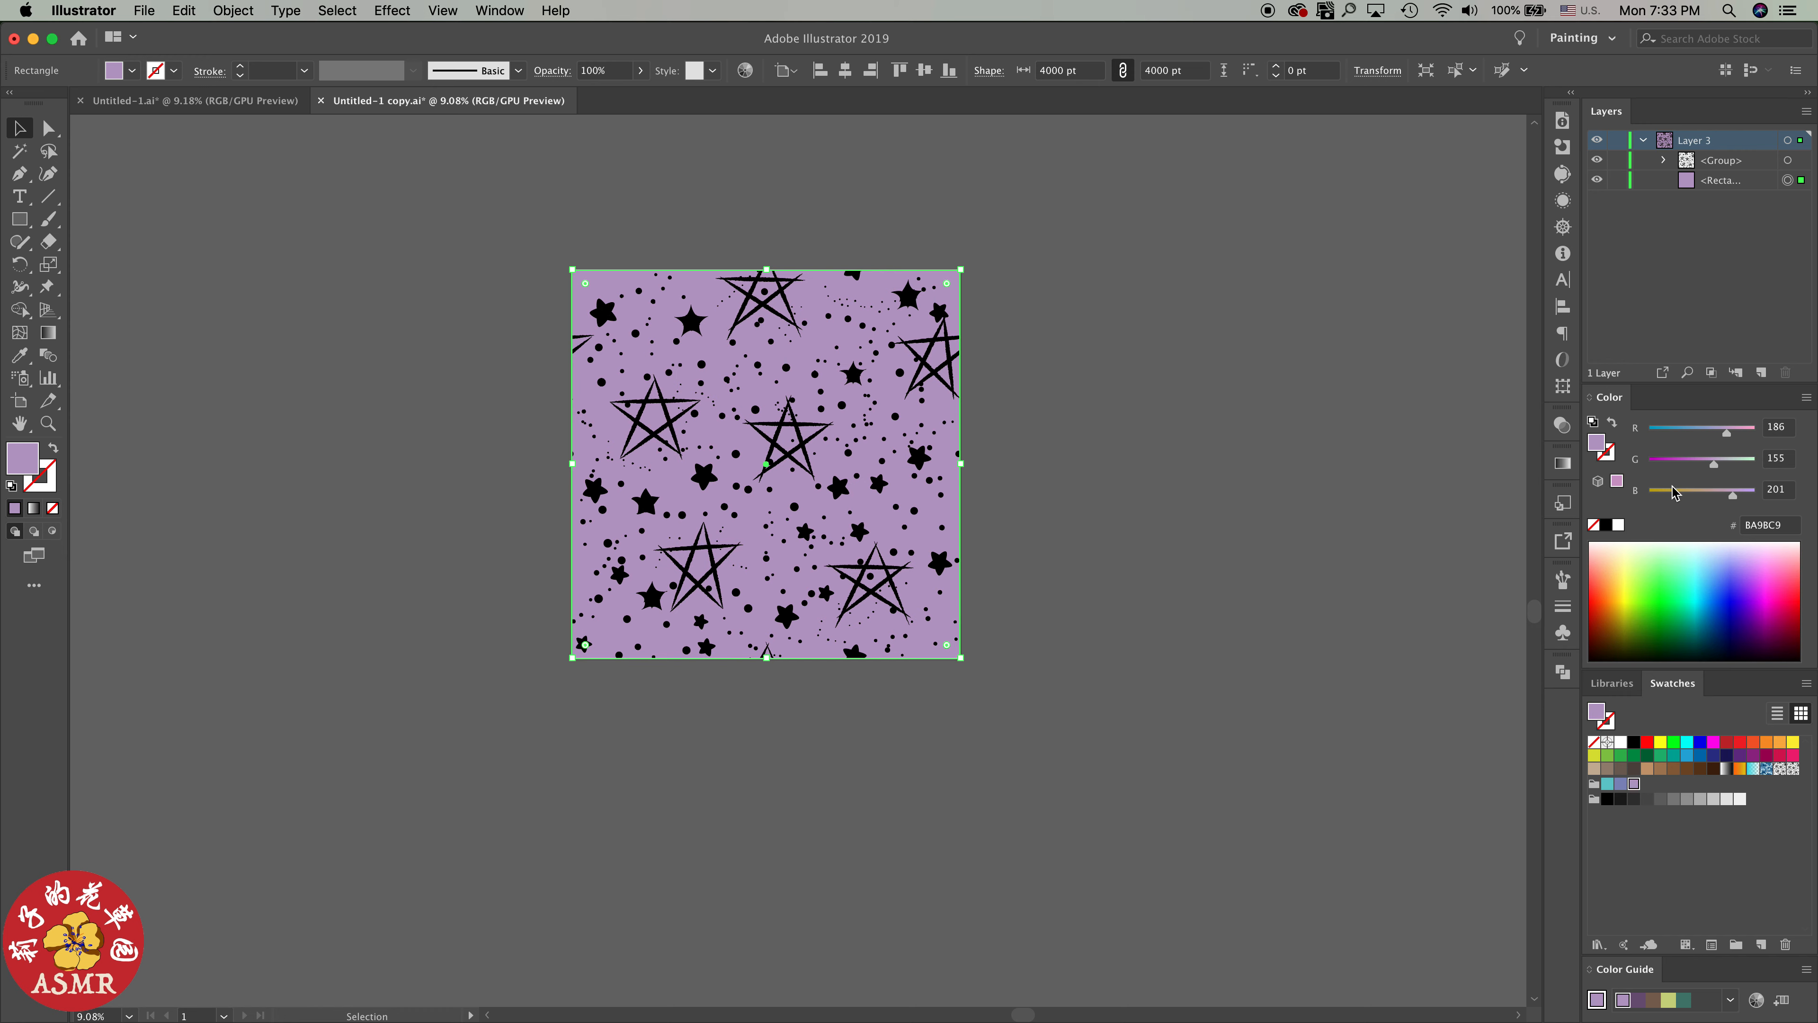
Try a lighter purple (RGB 204, 165, 214), blue and teal on the background rectangle, and return it to the purple swatch
mouse_move(1714, 464)
left_mouse_down()
mouse_move(1730, 503)
mouse_move(1718, 464)
mouse_move(1736, 435)
left_mouse_up()
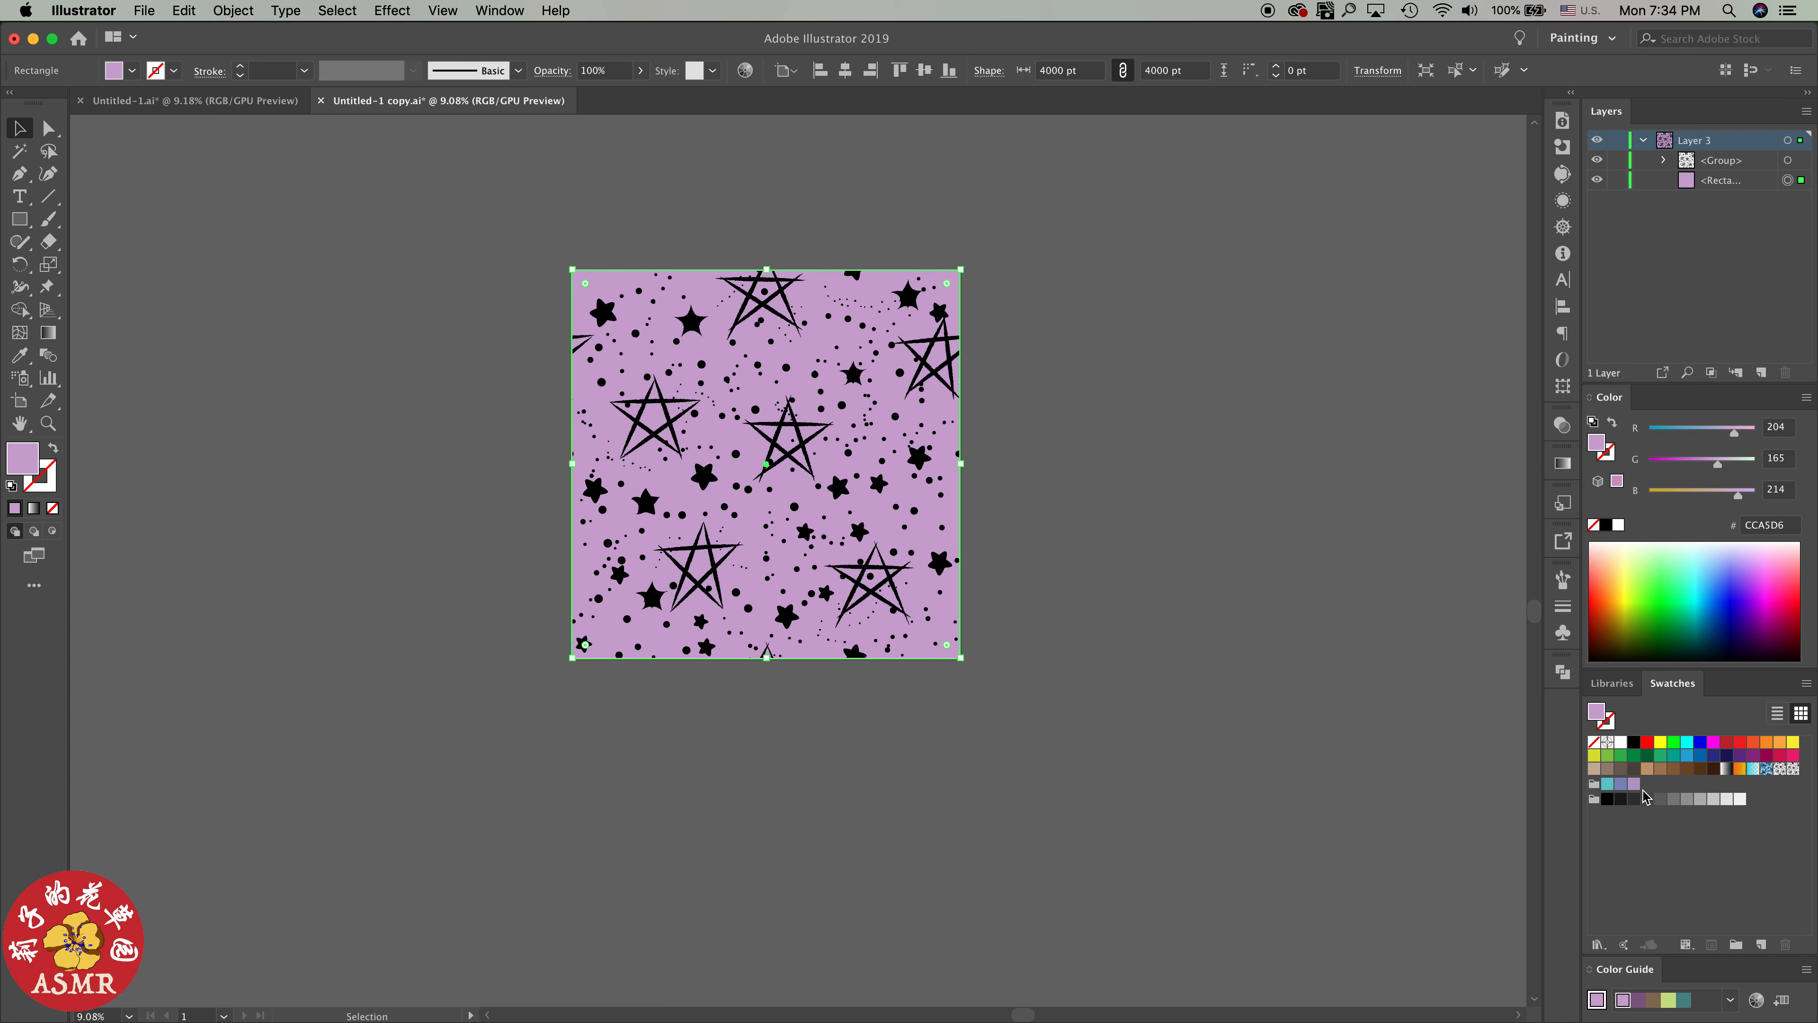
left_click(1621, 784)
left_click(1607, 784)
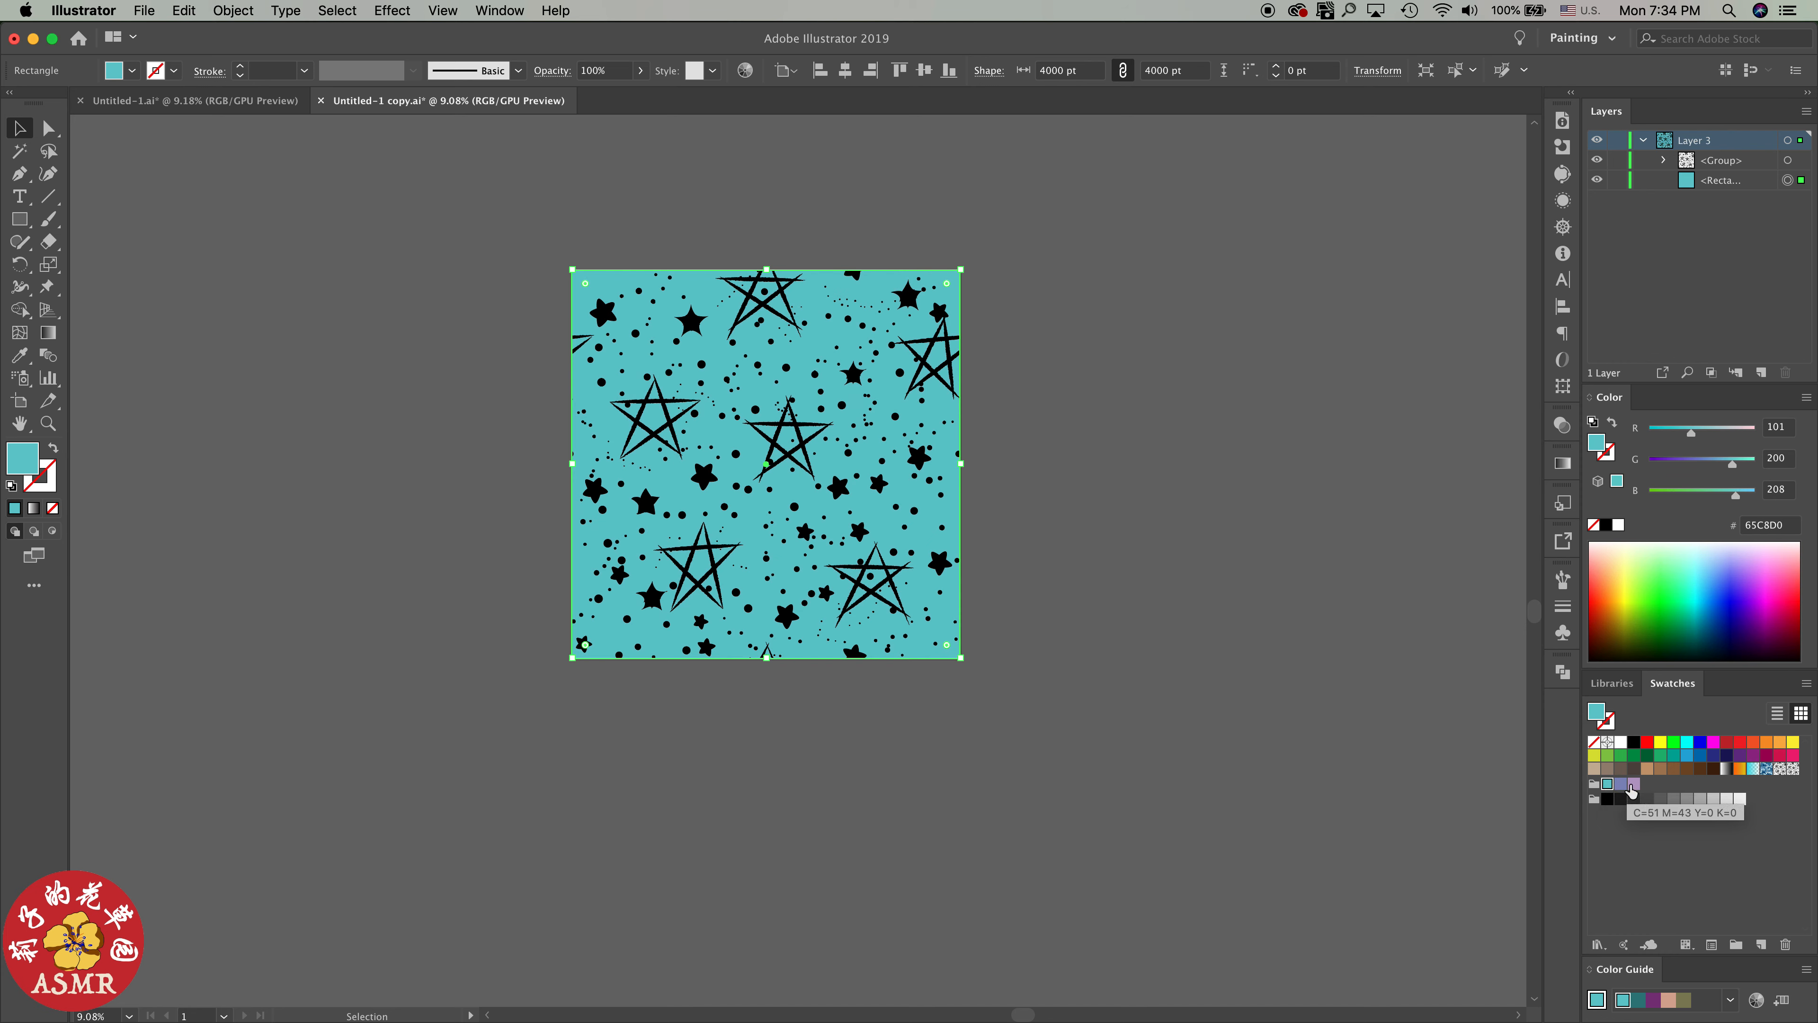
left_click(1635, 785)
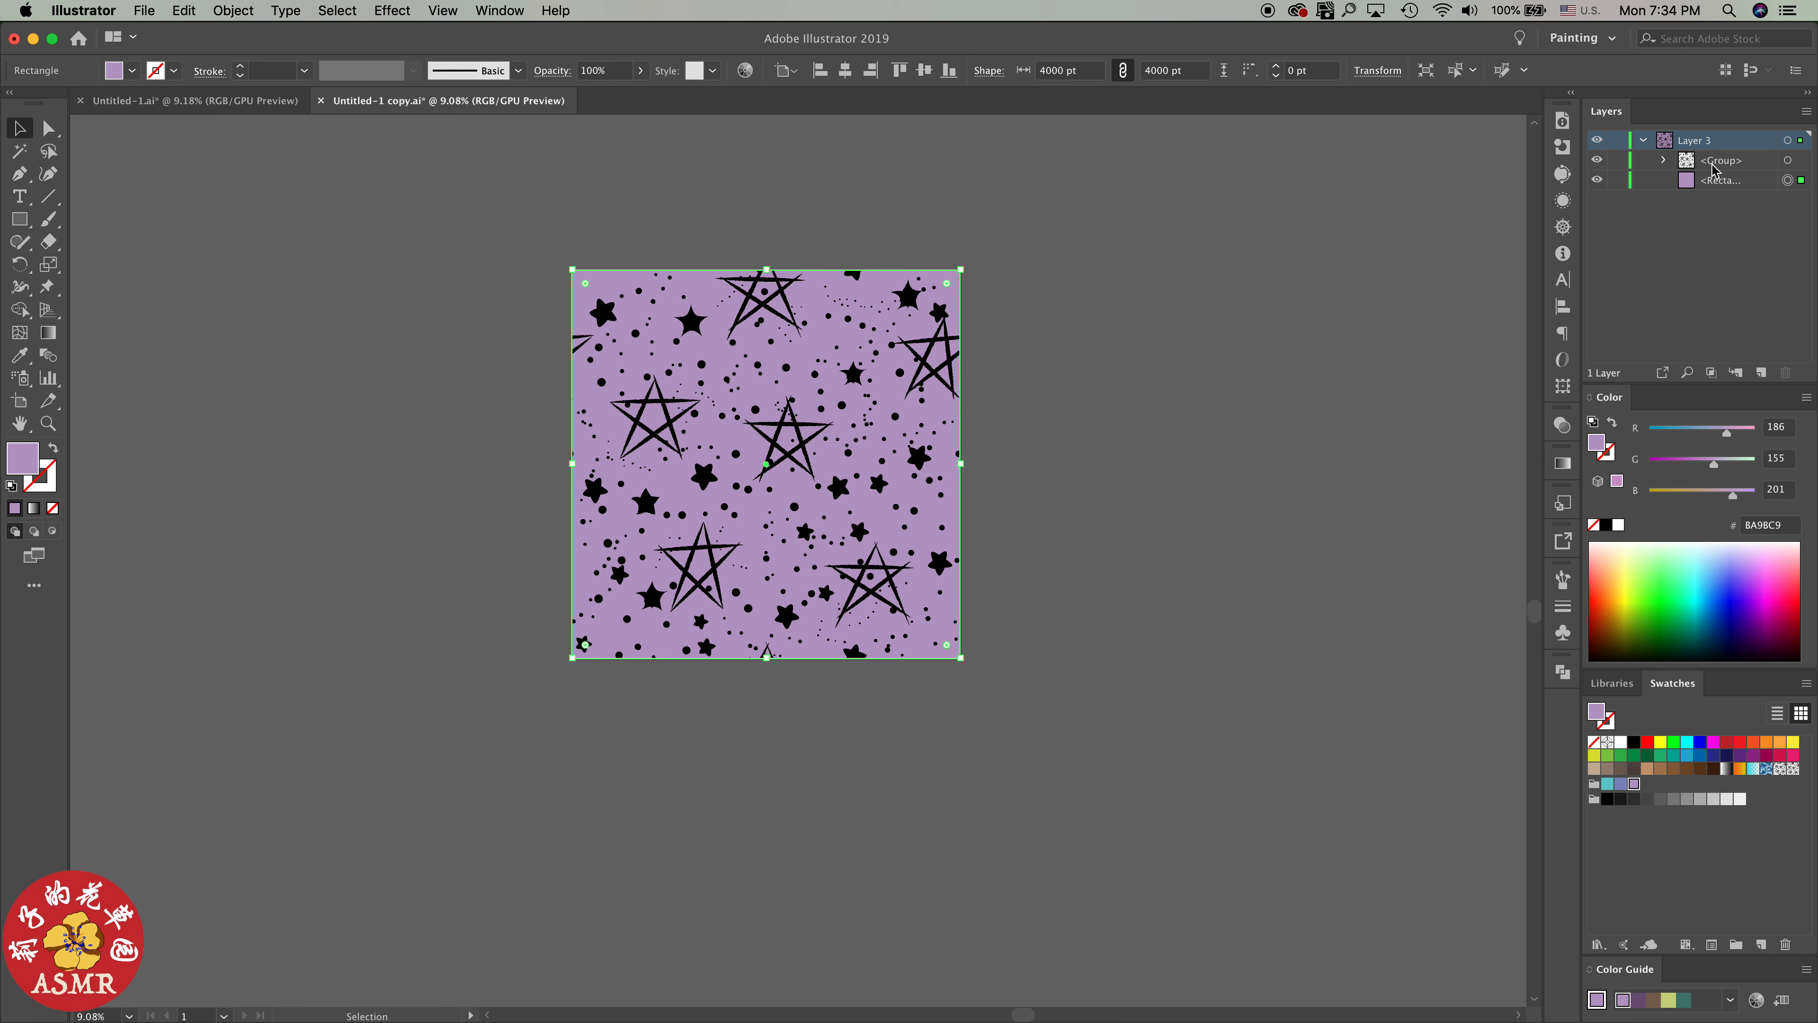
Make a pattern swatch from all the artwork on Layer 3, check its 3 x 3 repeat, and finish pattern editing
left_click(1788, 140)
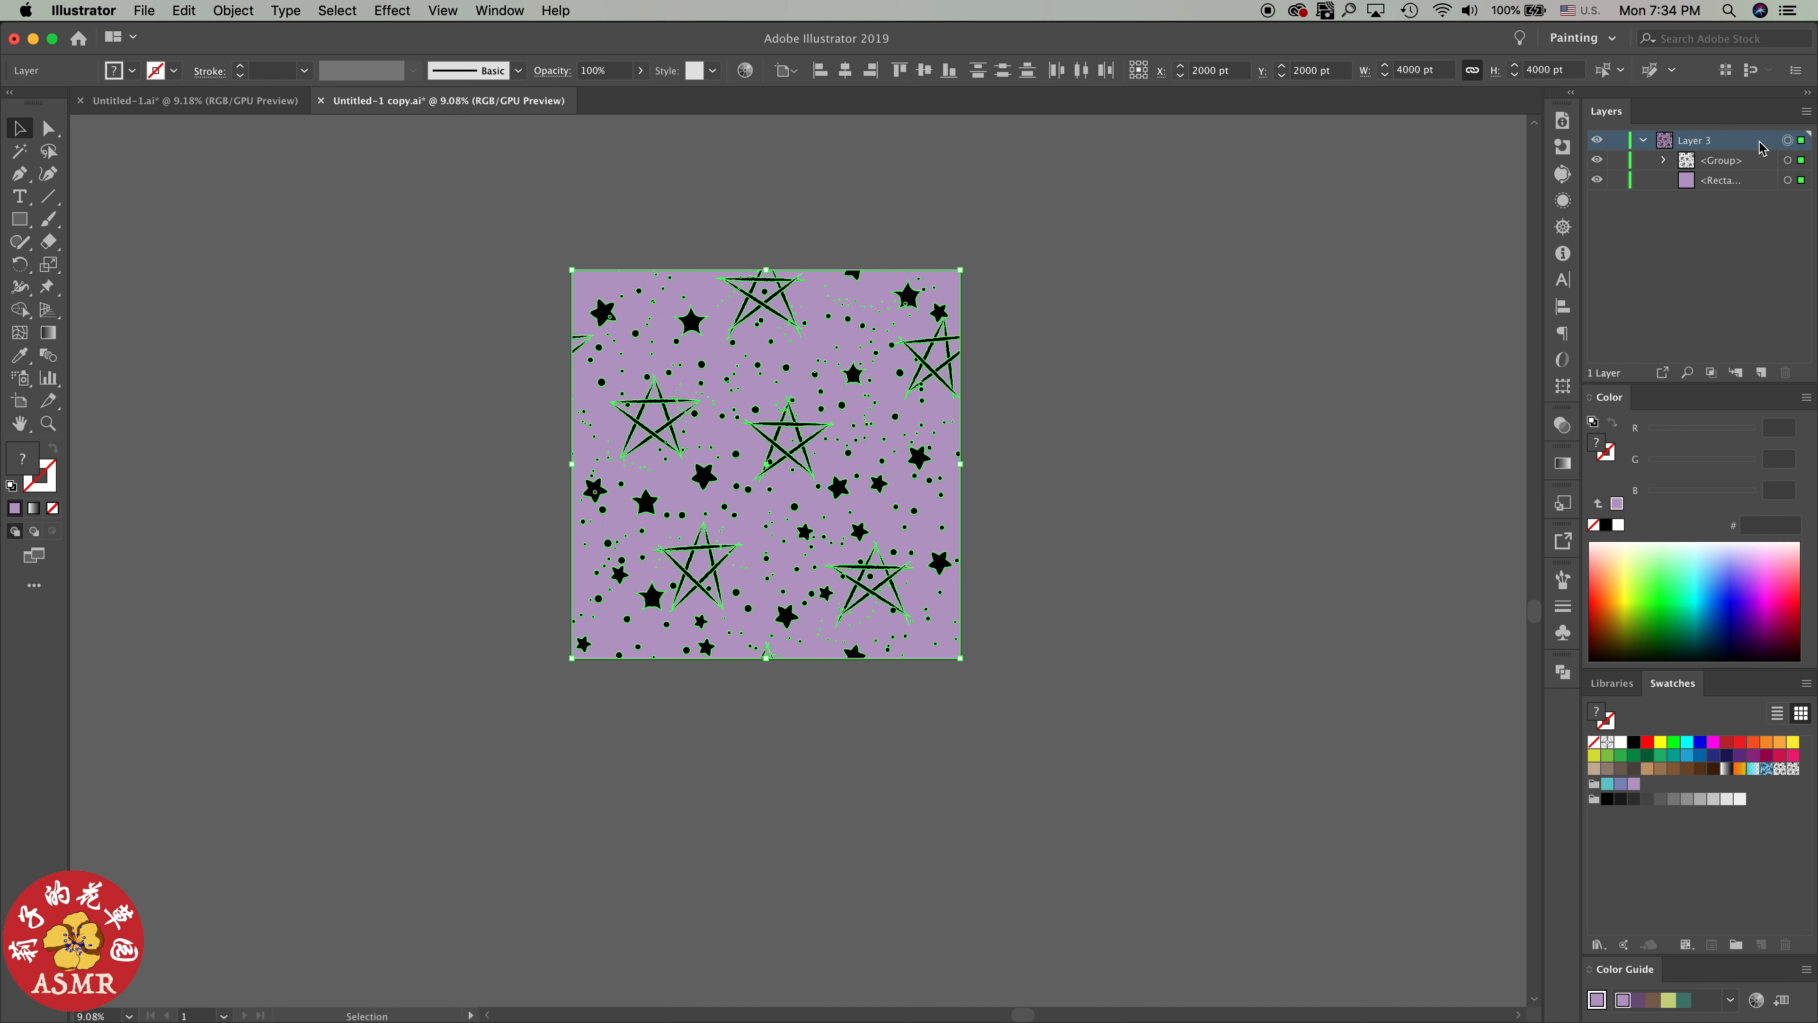
left_click(232, 11)
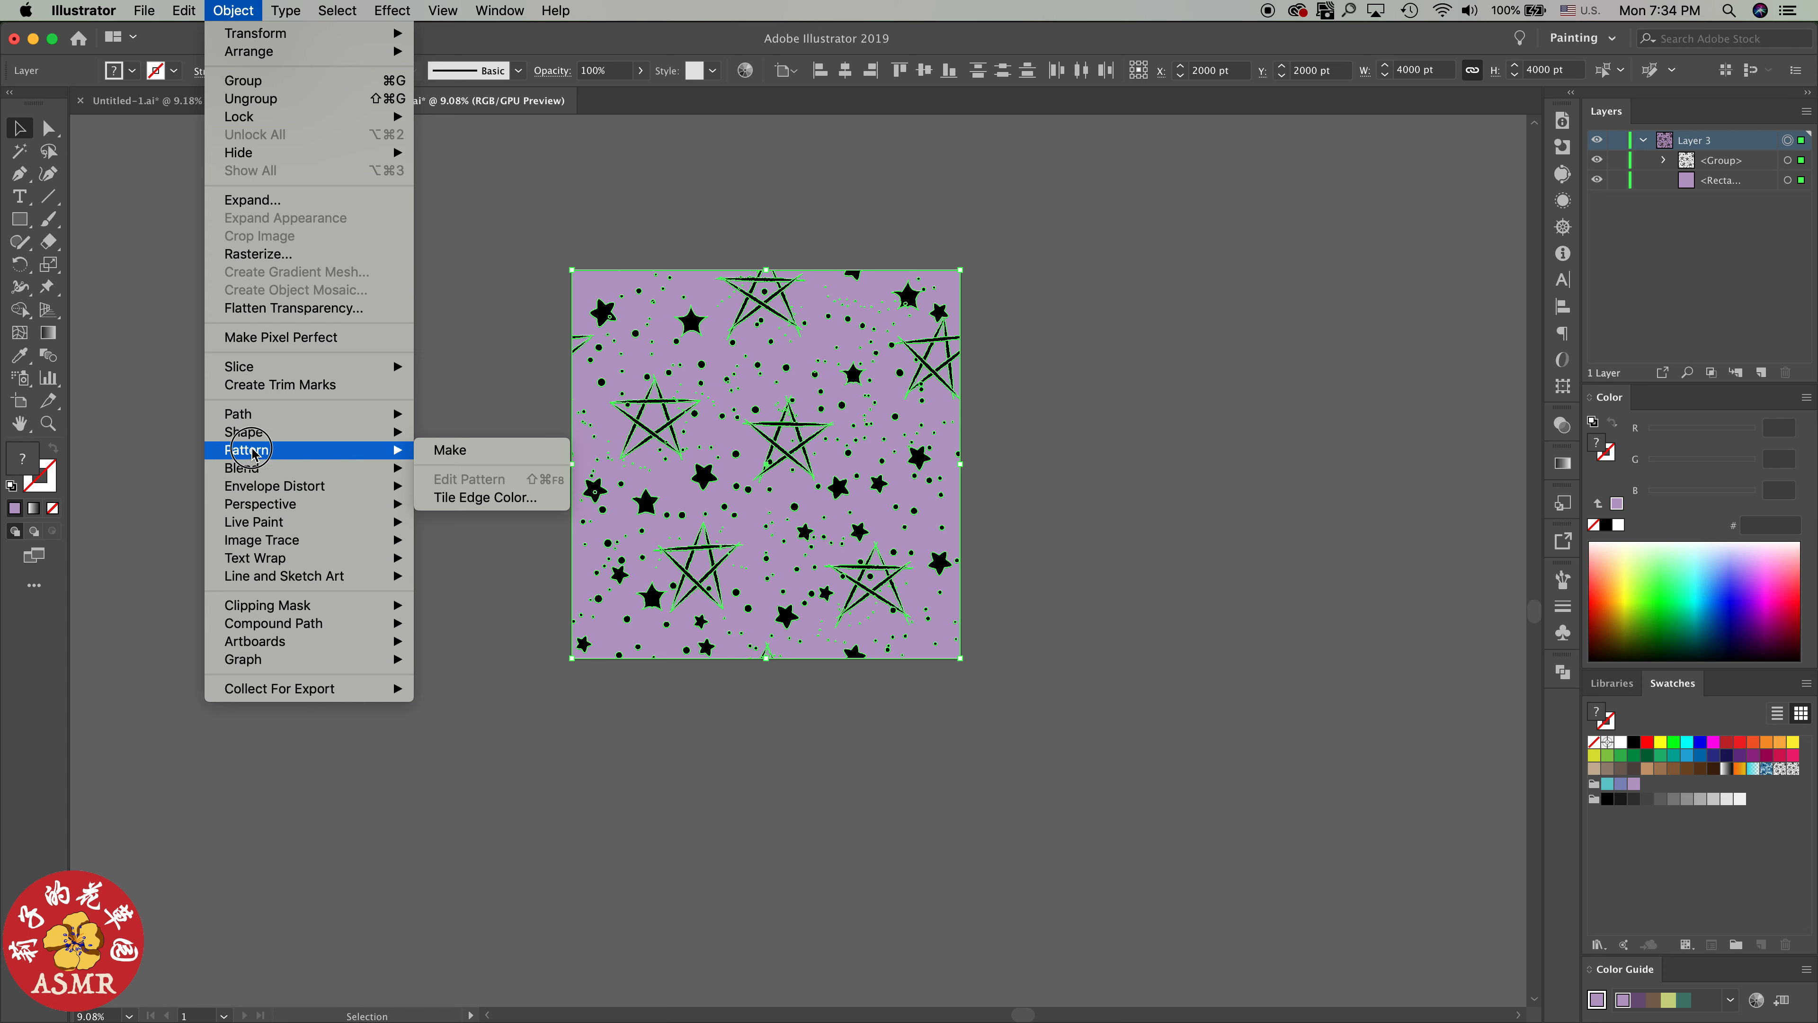
left_click(458, 450)
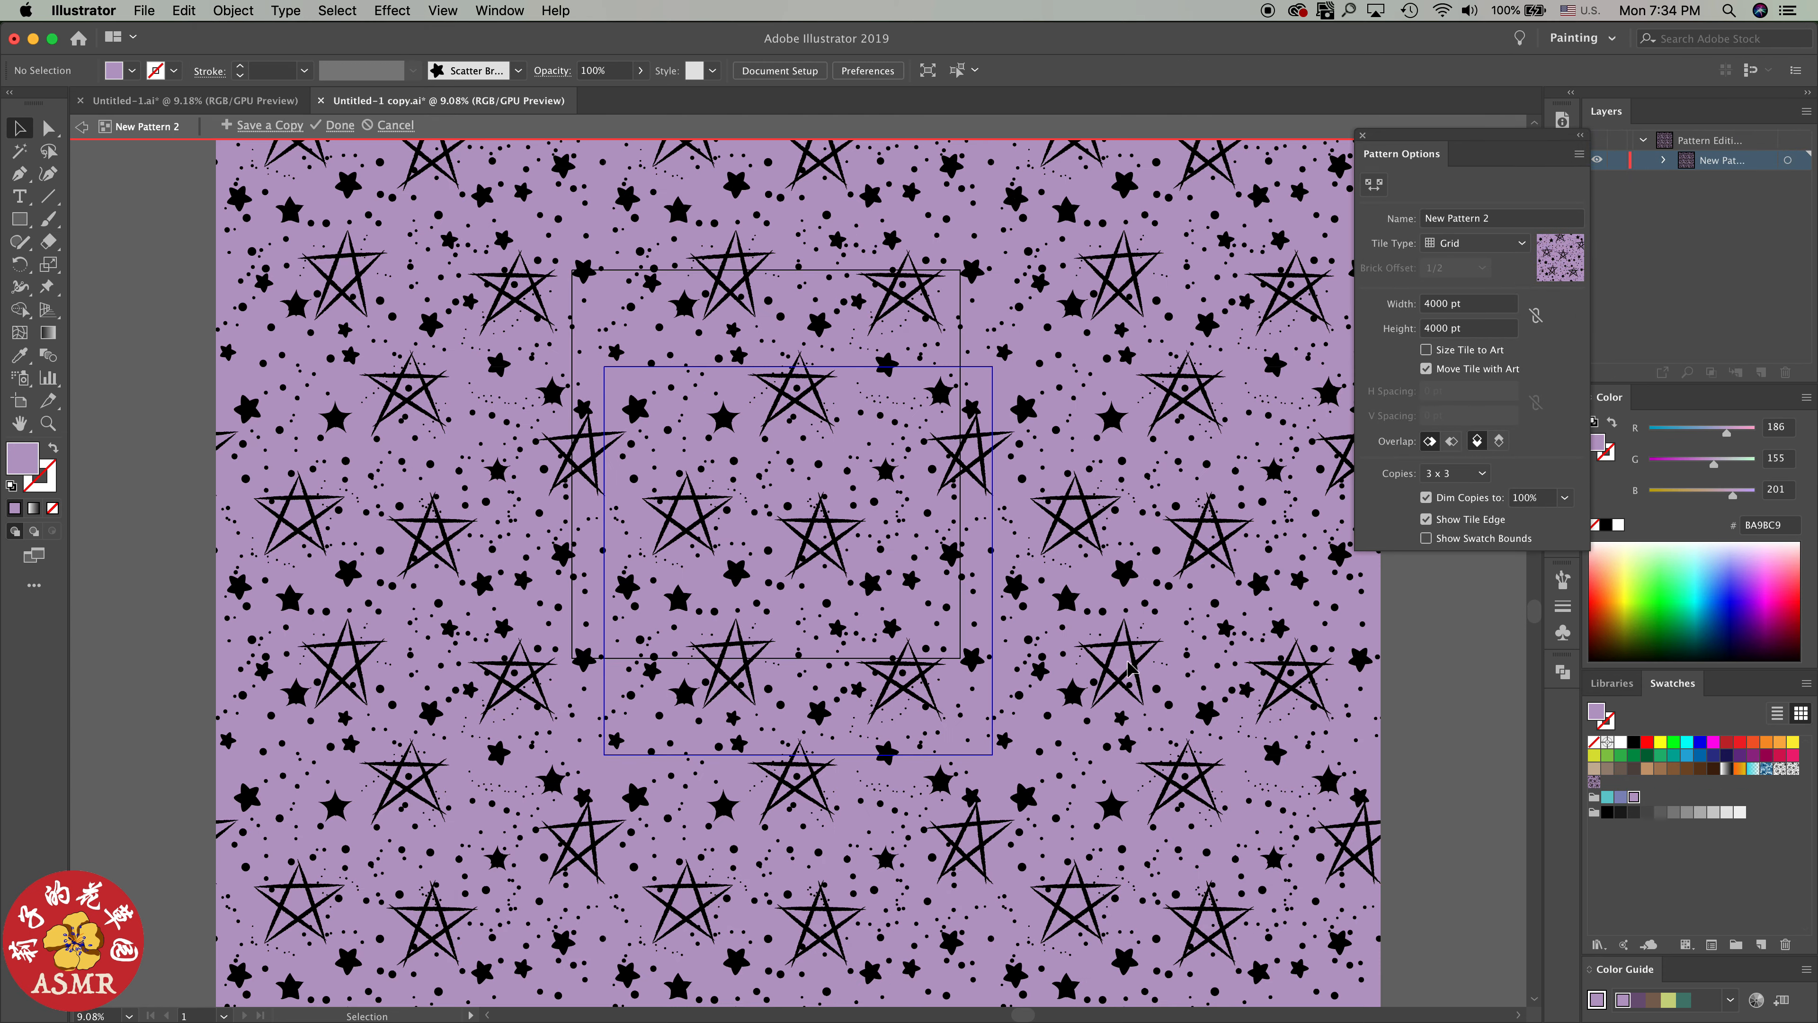
scroll(1109, 605, "down", 4)
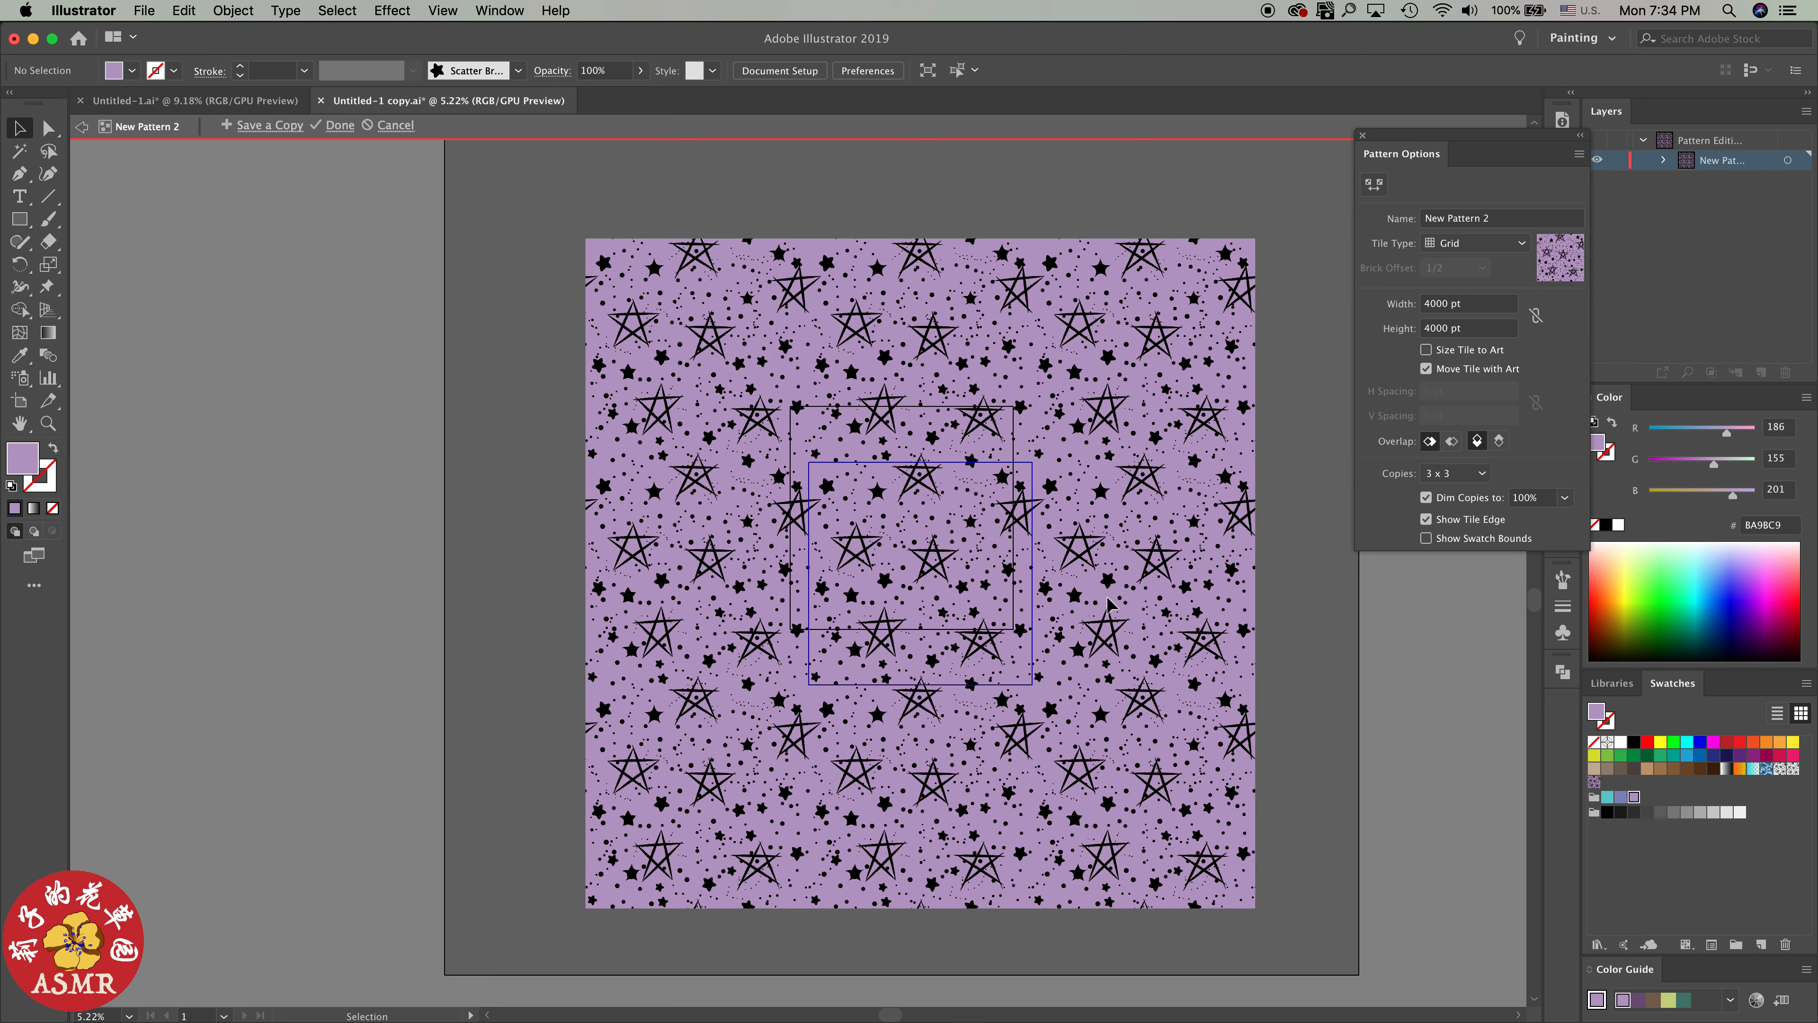
left_click(340, 125)
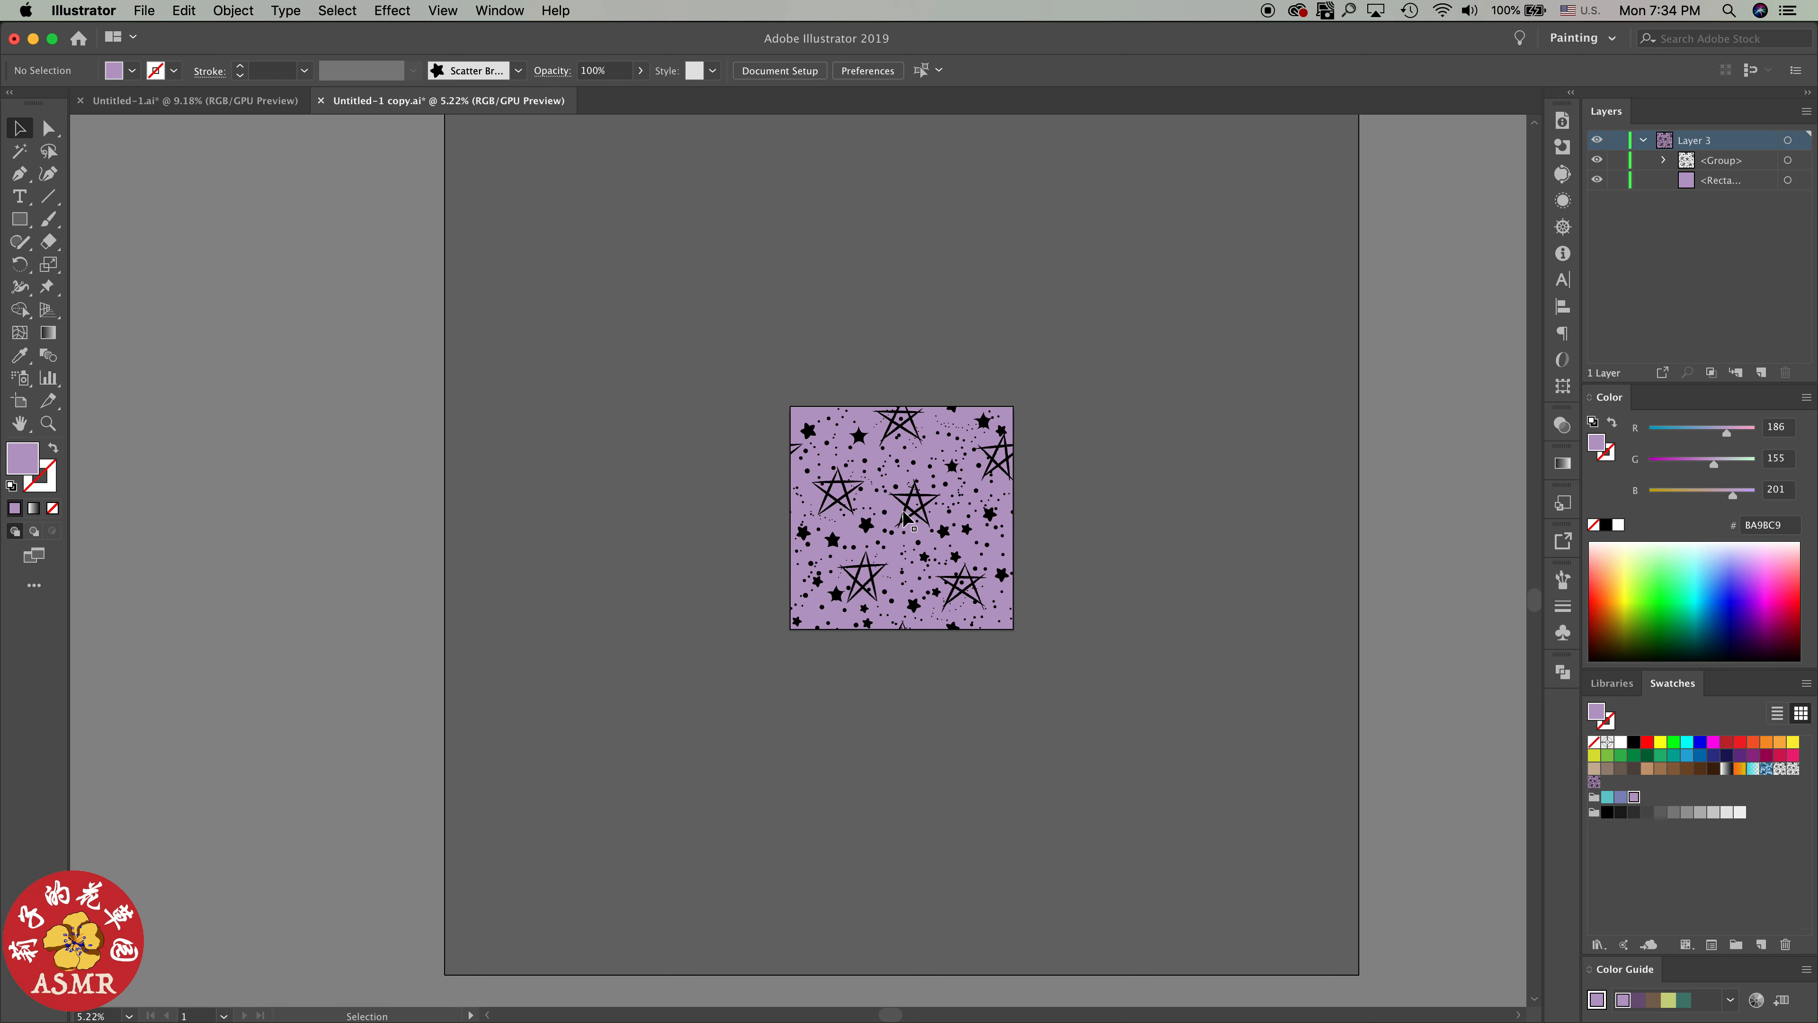
scroll(917, 523, "up", 6)
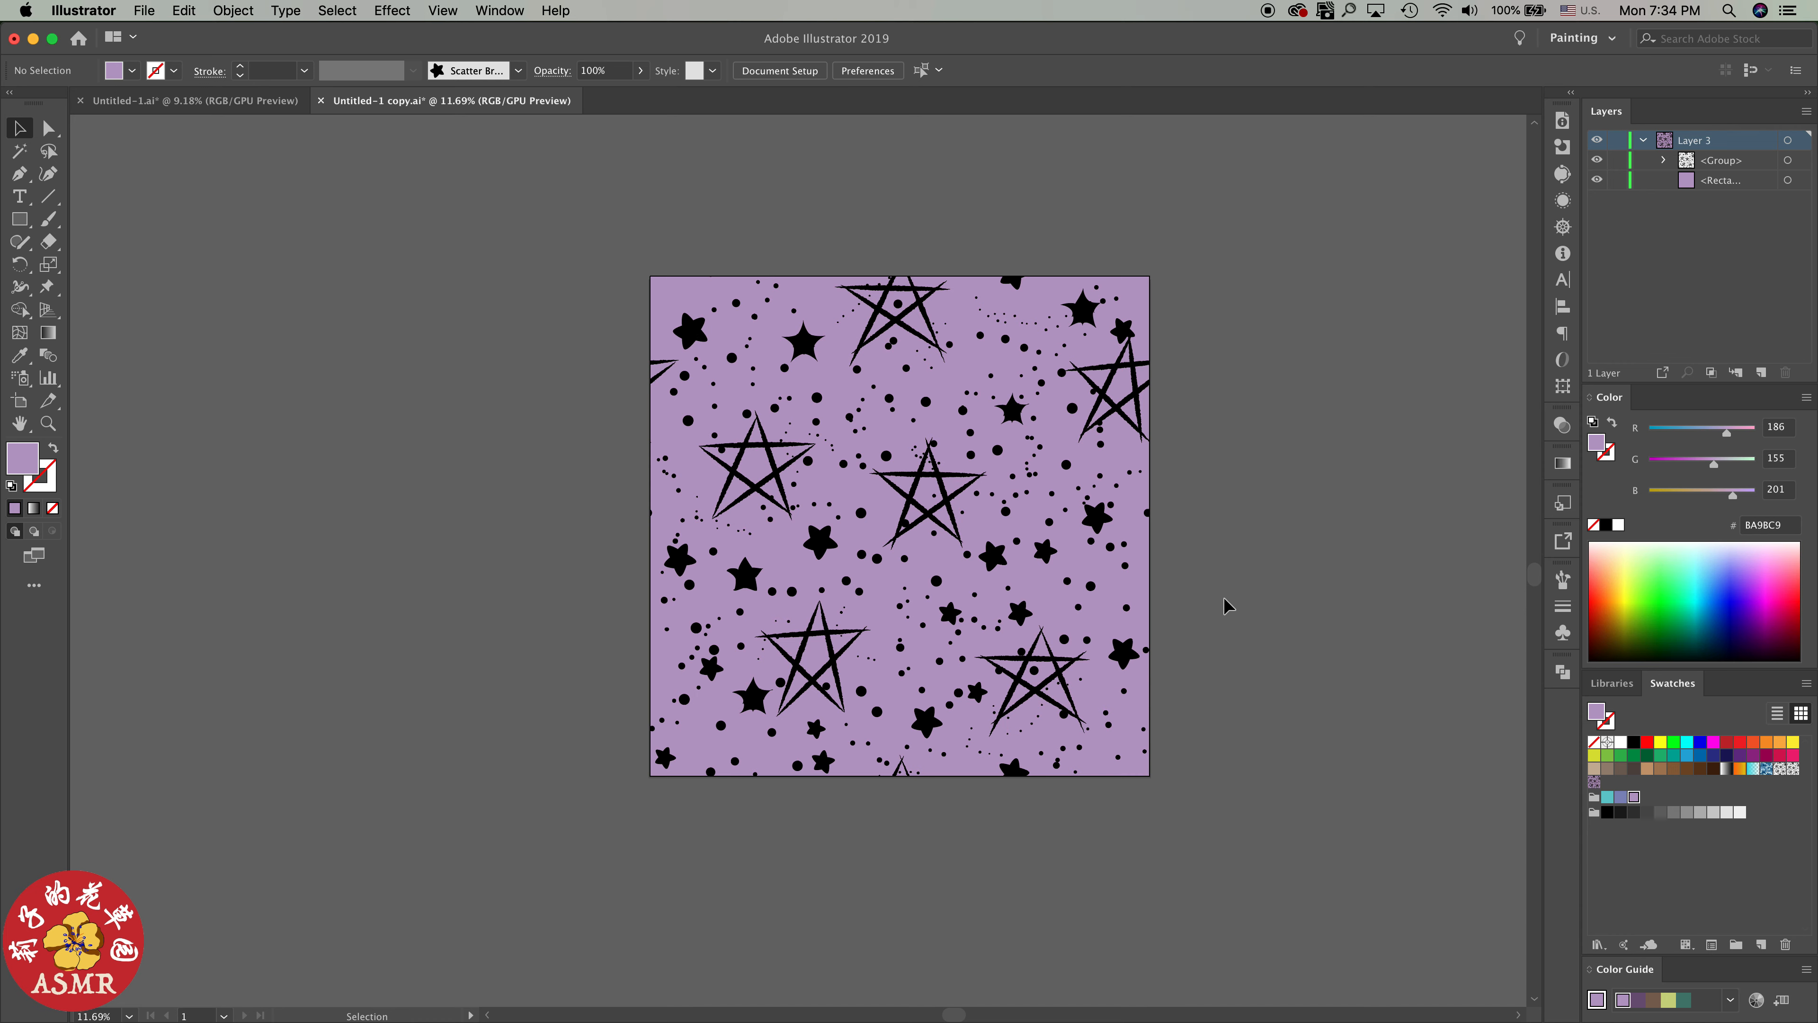
Draw a test ellipse about 12169 x 6586 pt below the star tile and fill it with the new purple star pattern swatch
scroll(1221, 591, "down", 3)
scroll(1243, 651, "down", 5)
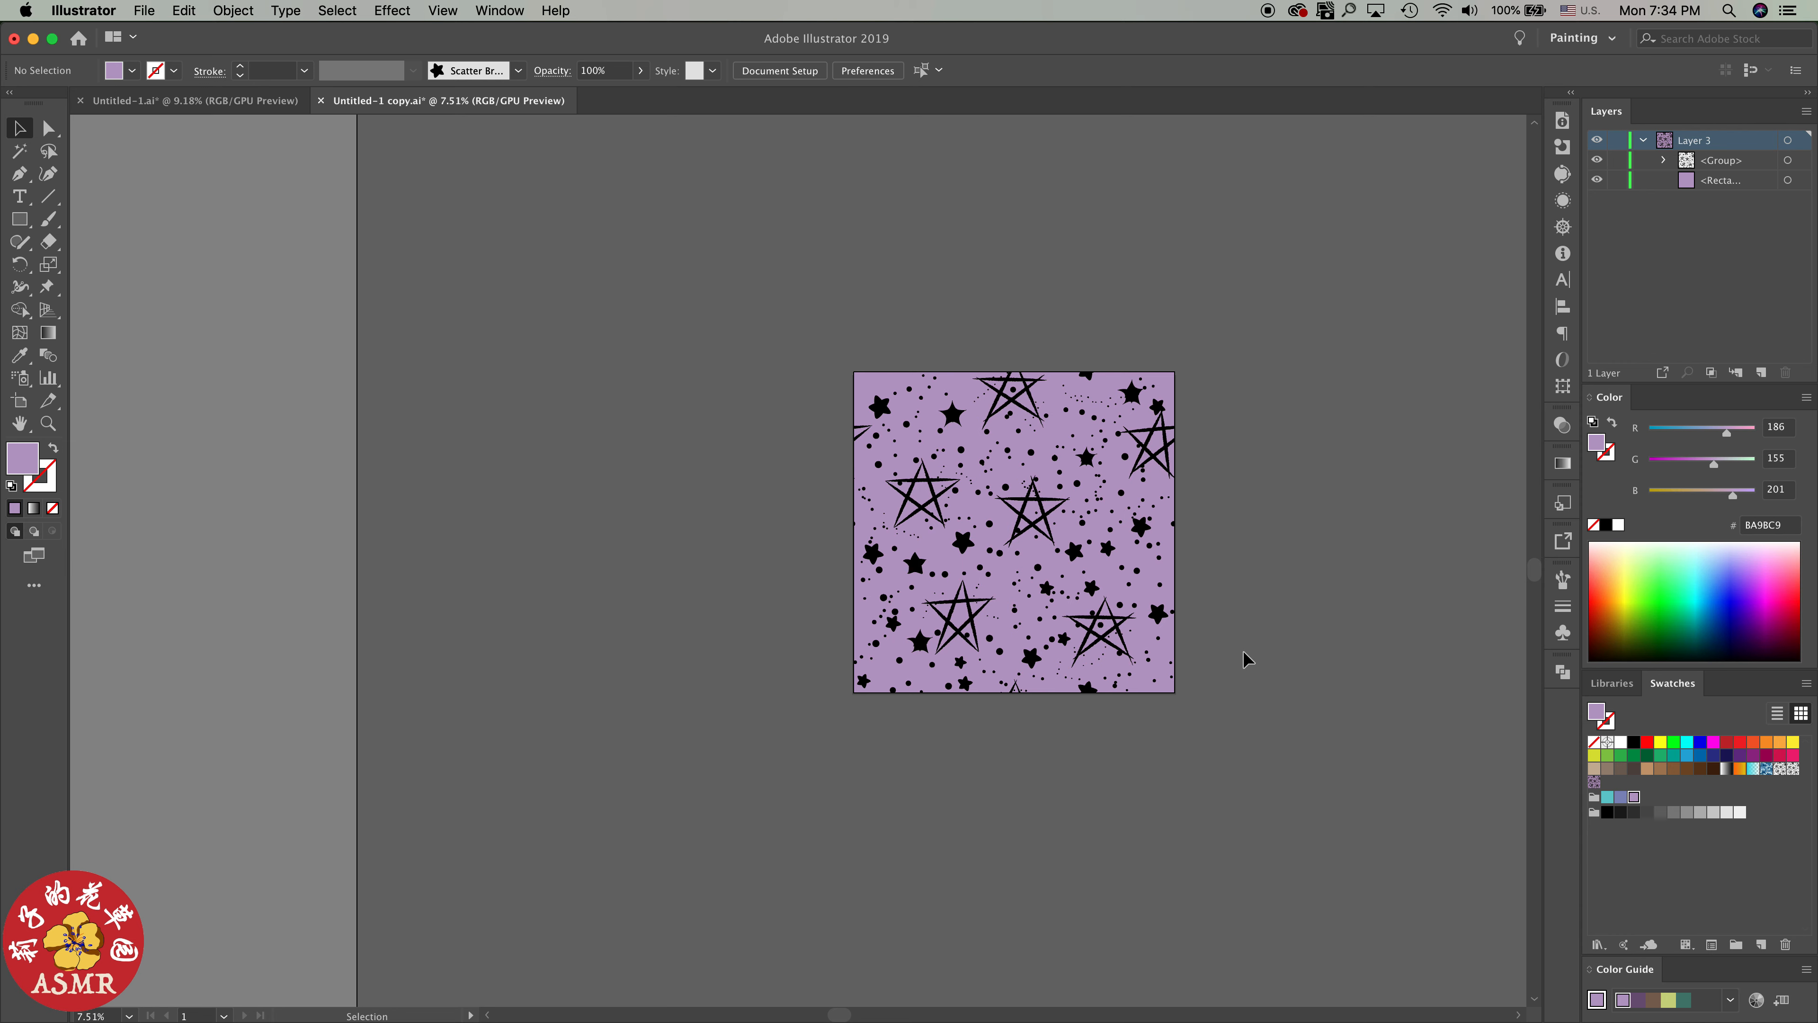
scroll(1227, 534, "right", 8)
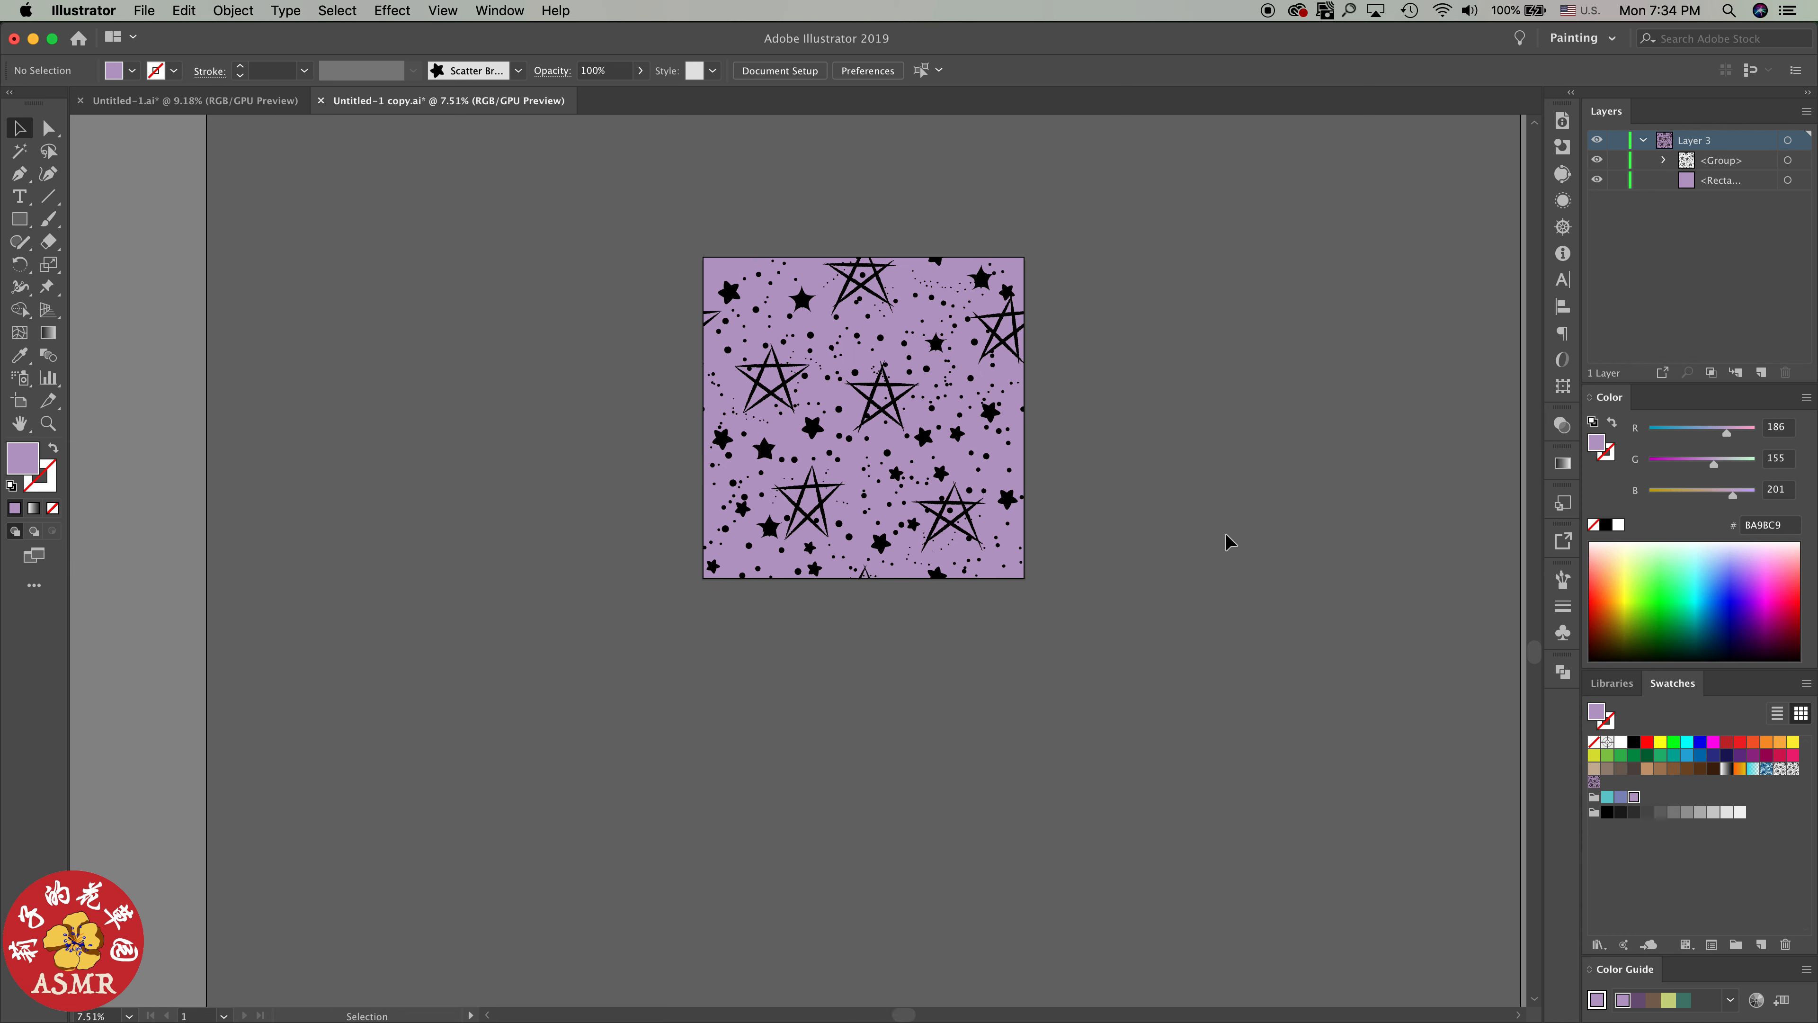
scroll(783, 592, "down", 3)
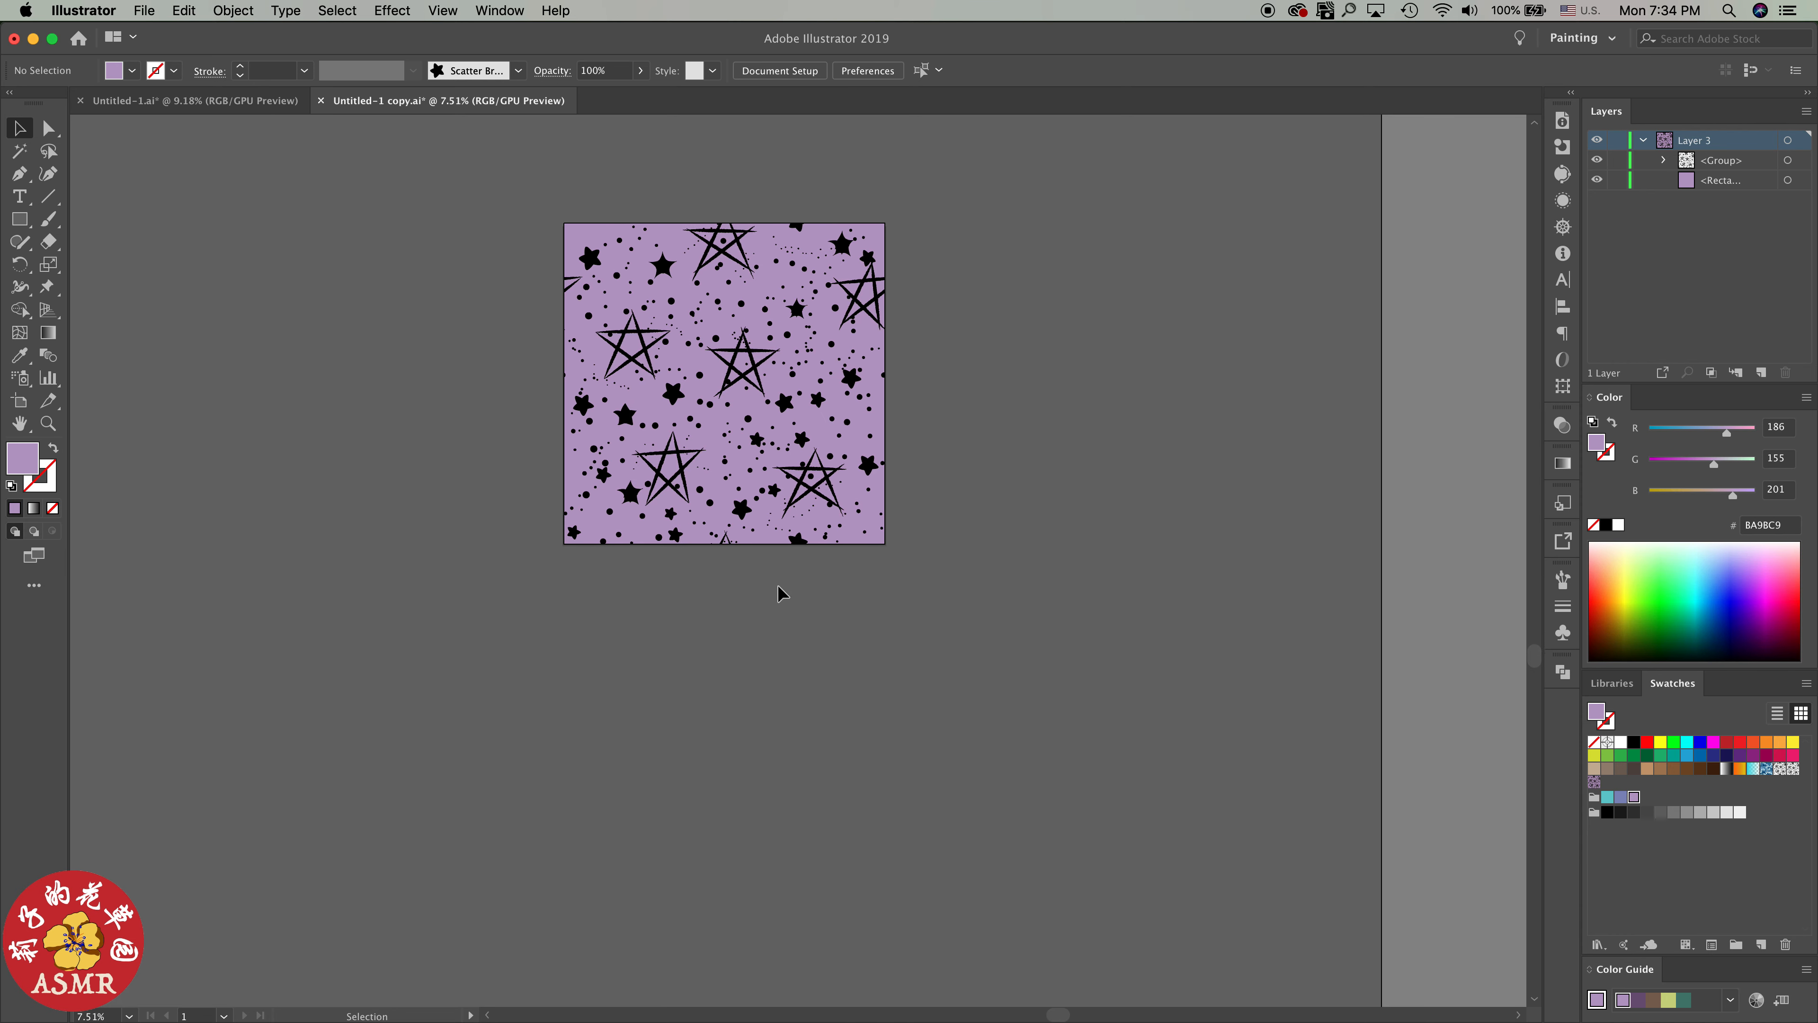
key("l")
left_click_drag(437, 538, 1413, 695)
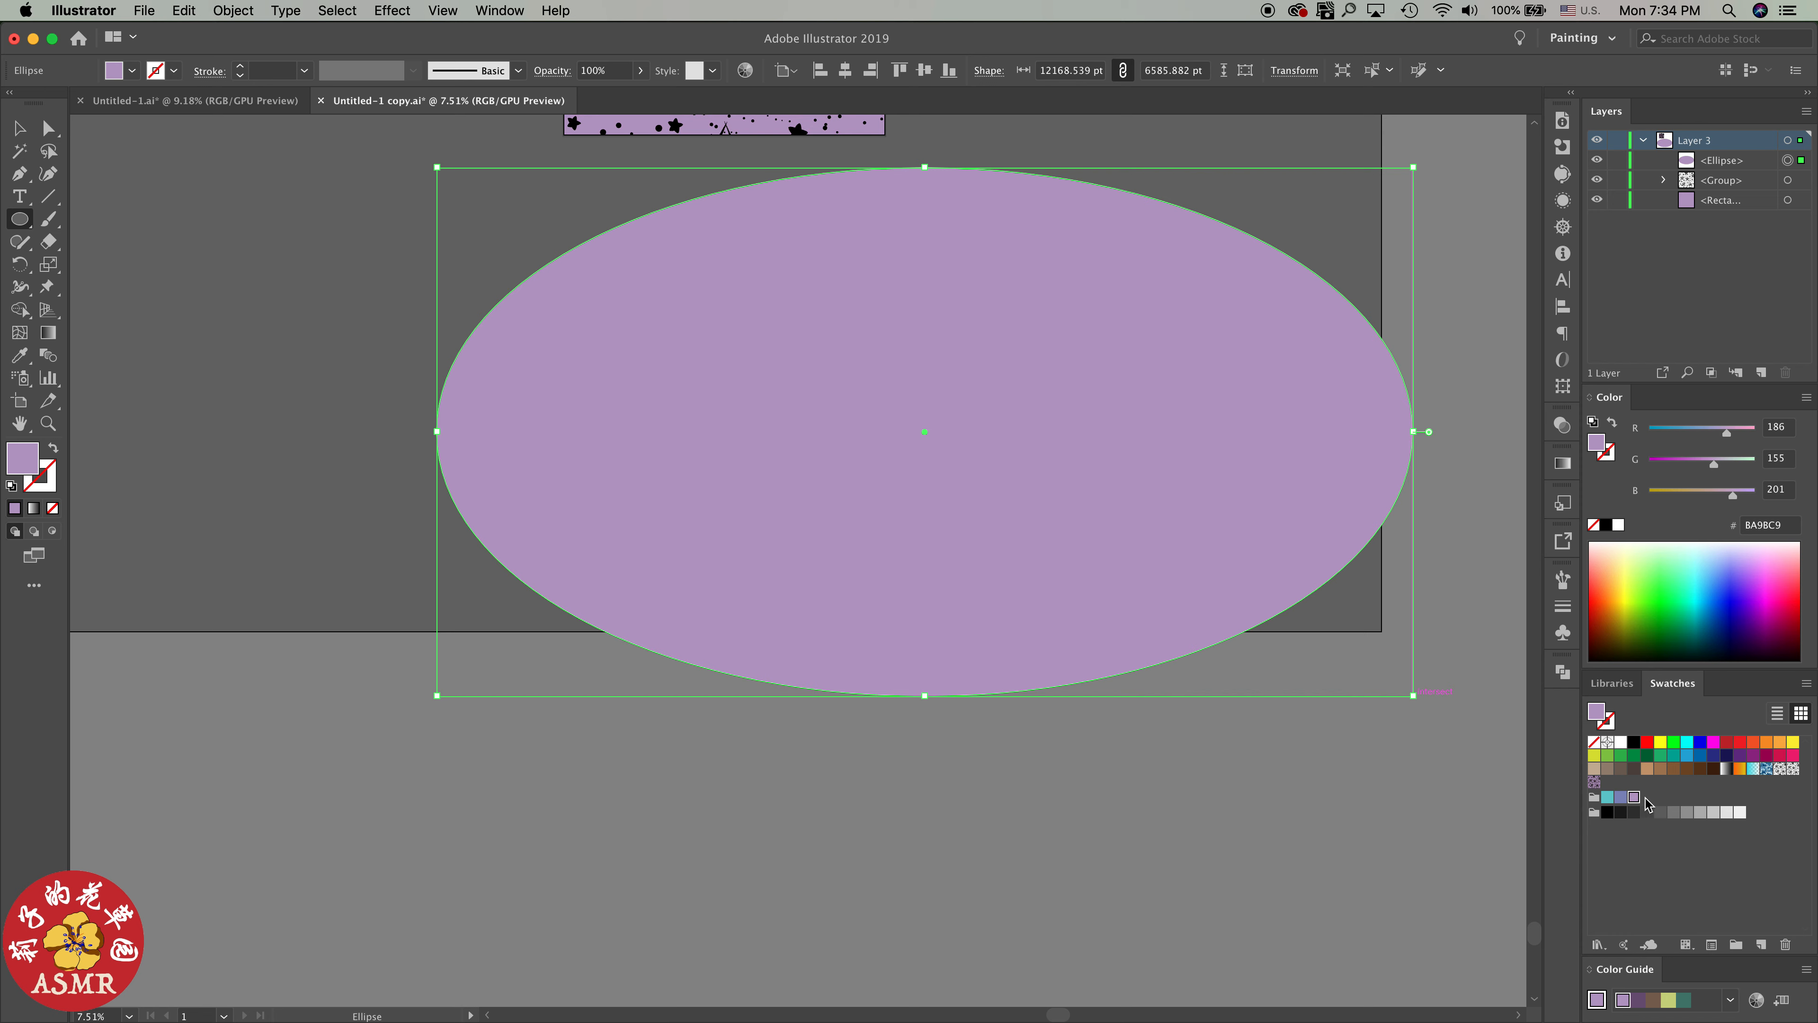
left_click(1594, 781)
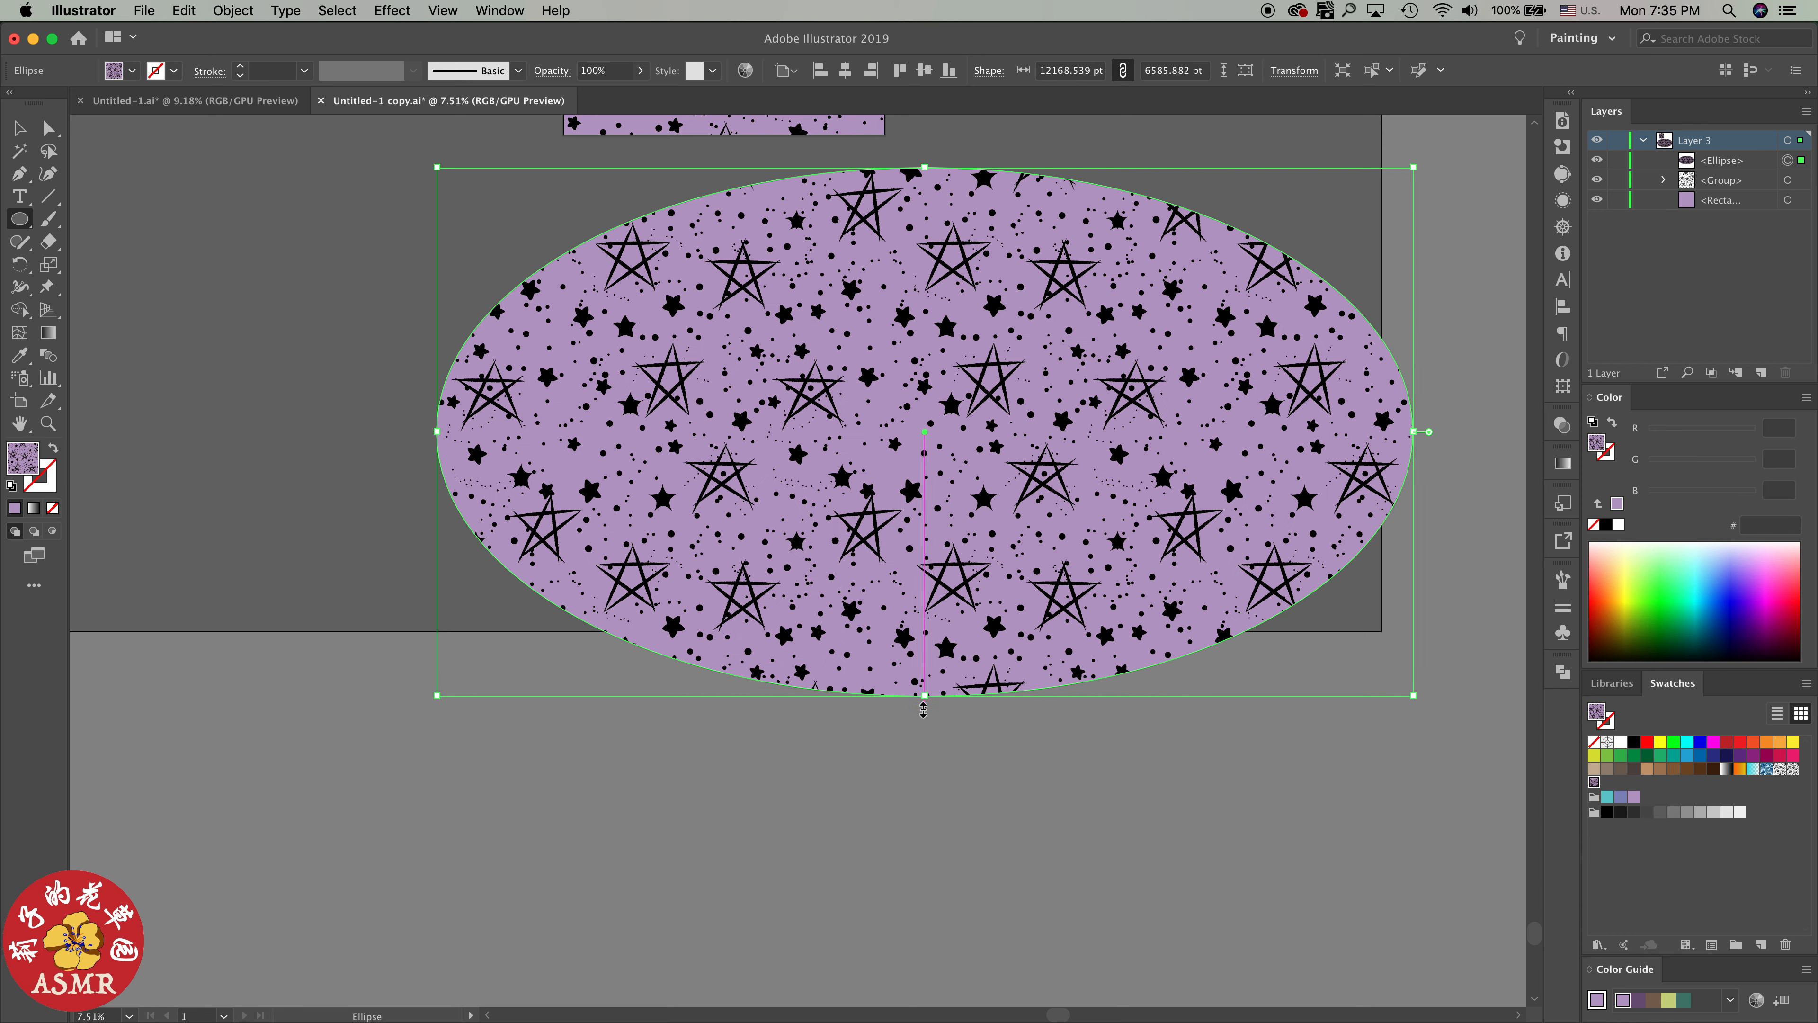
Stretch the pattern-filled ellipse downward and to the left to about 13895 x 8322 pt to test the repeat over a larger area
left_click(935, 693)
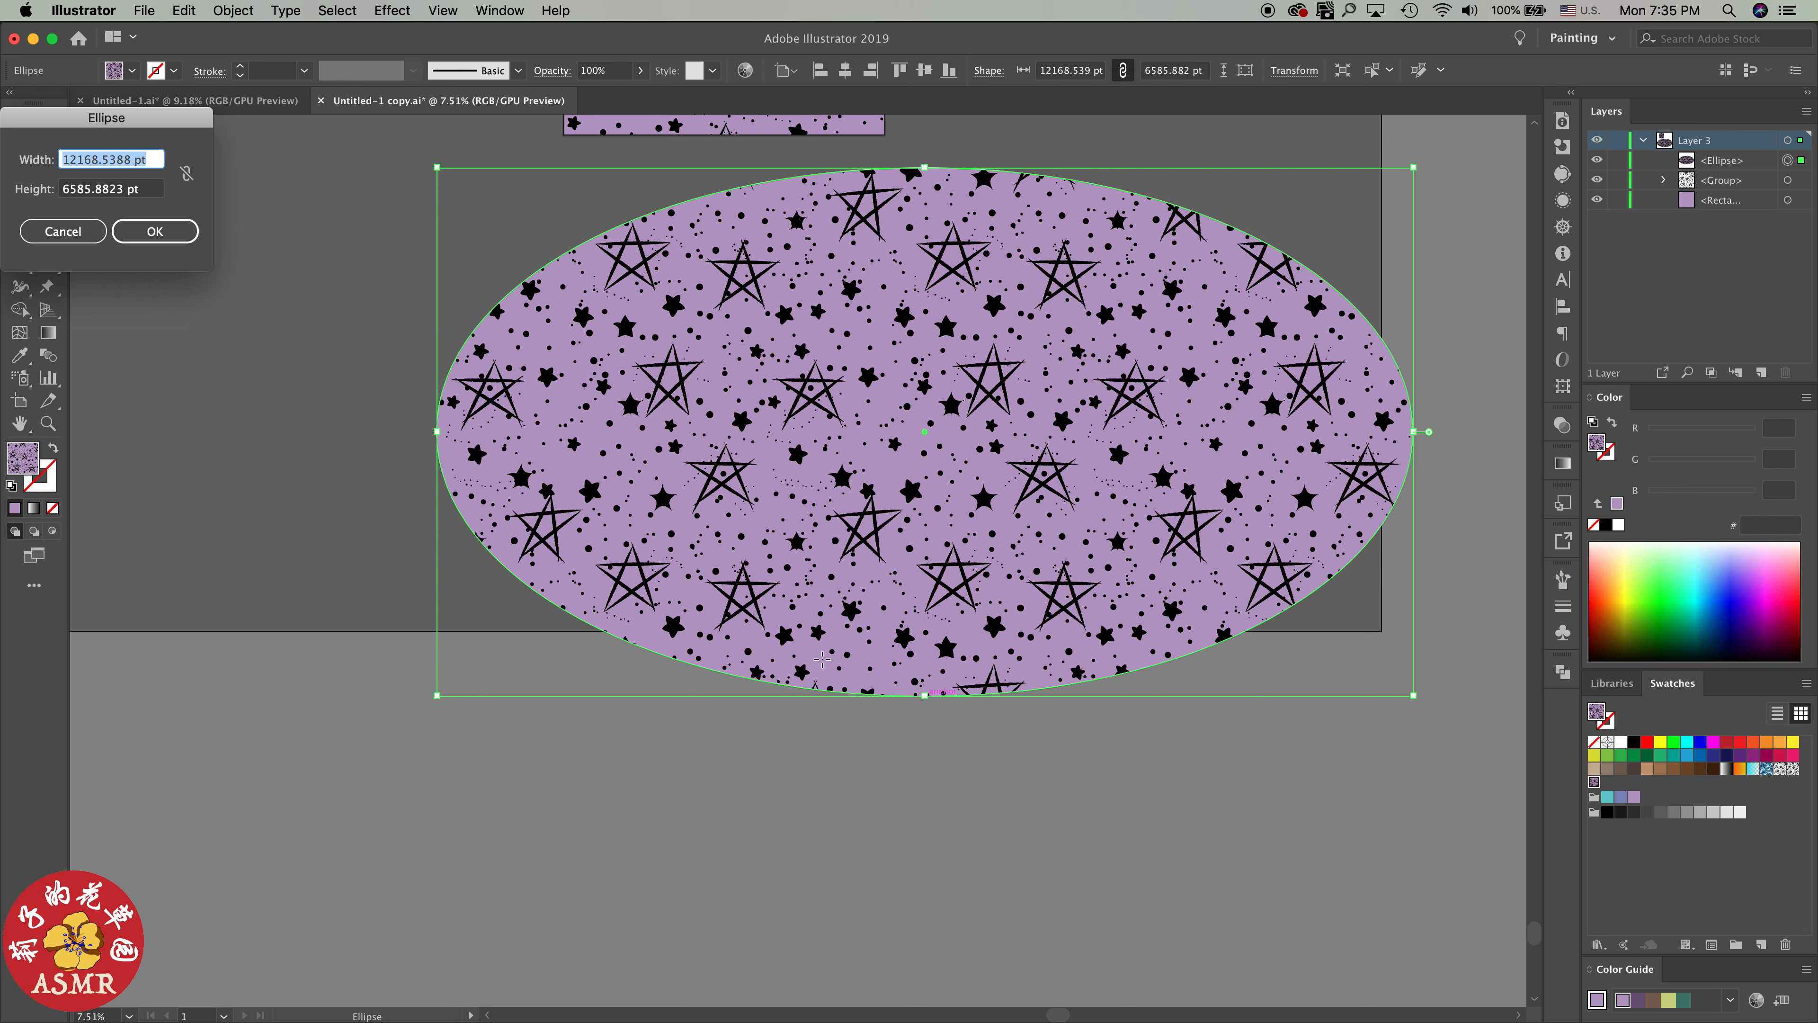
left_click(63, 231)
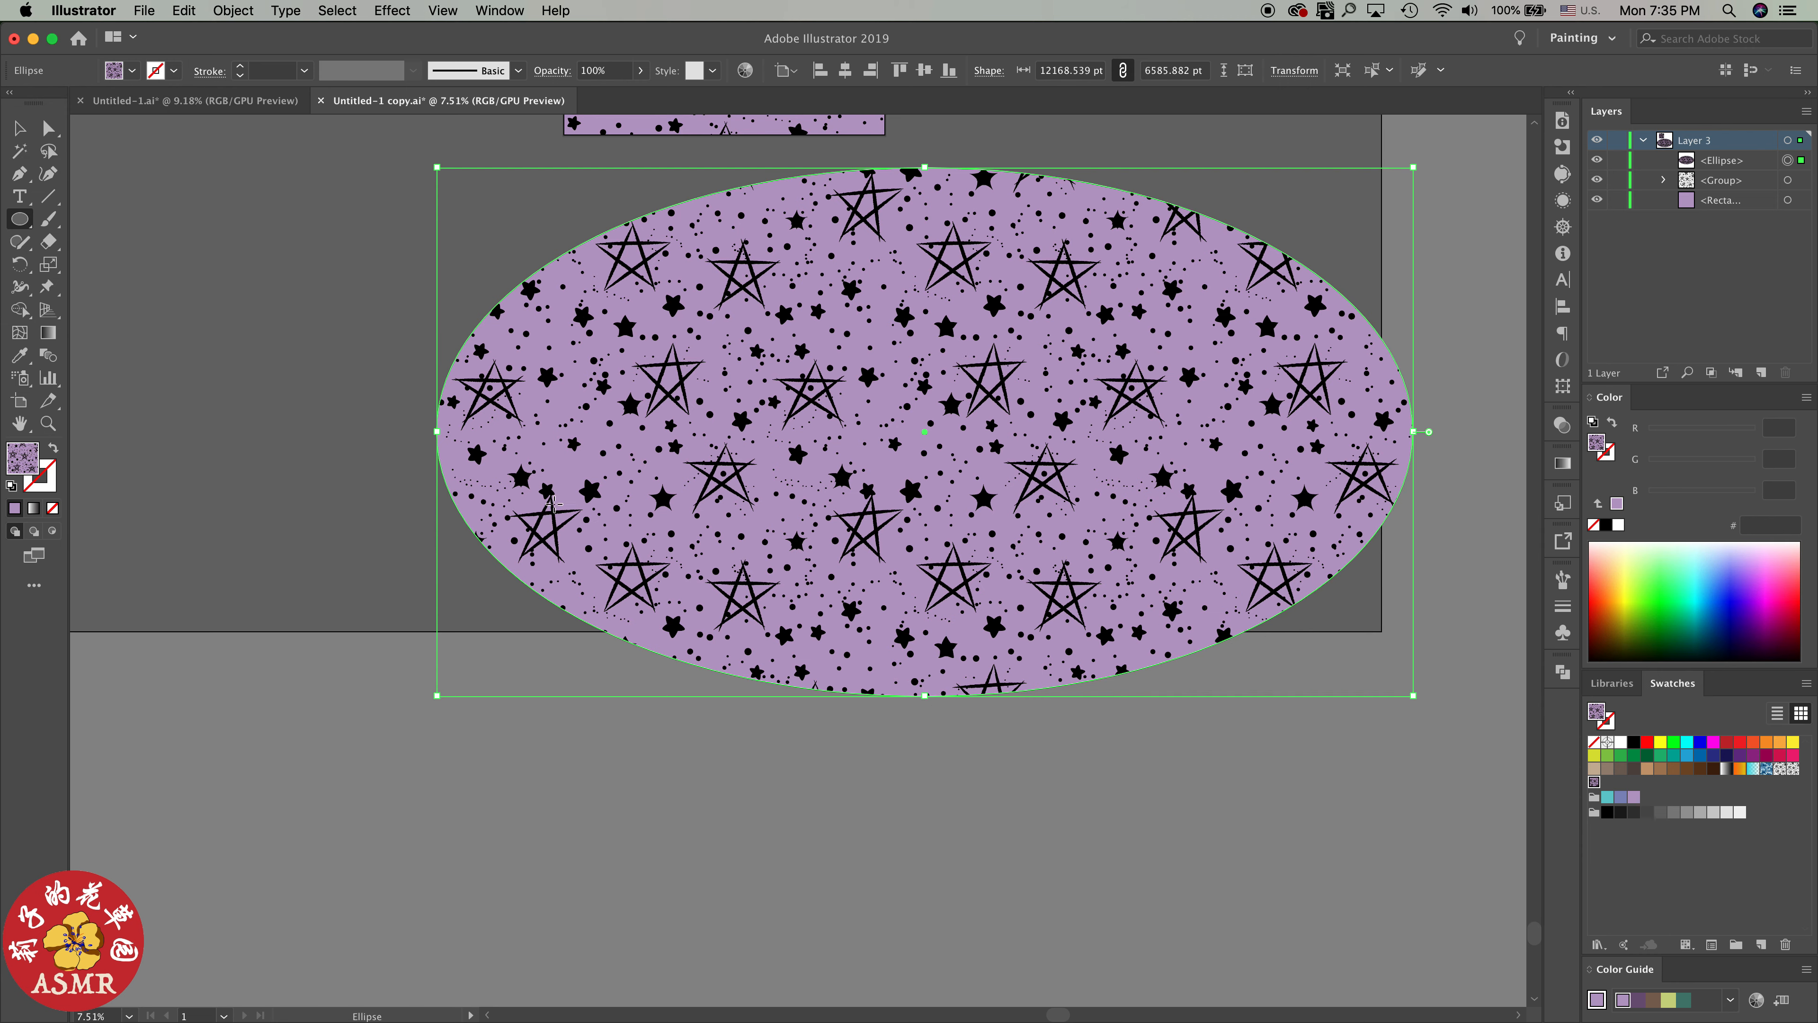
key("v")
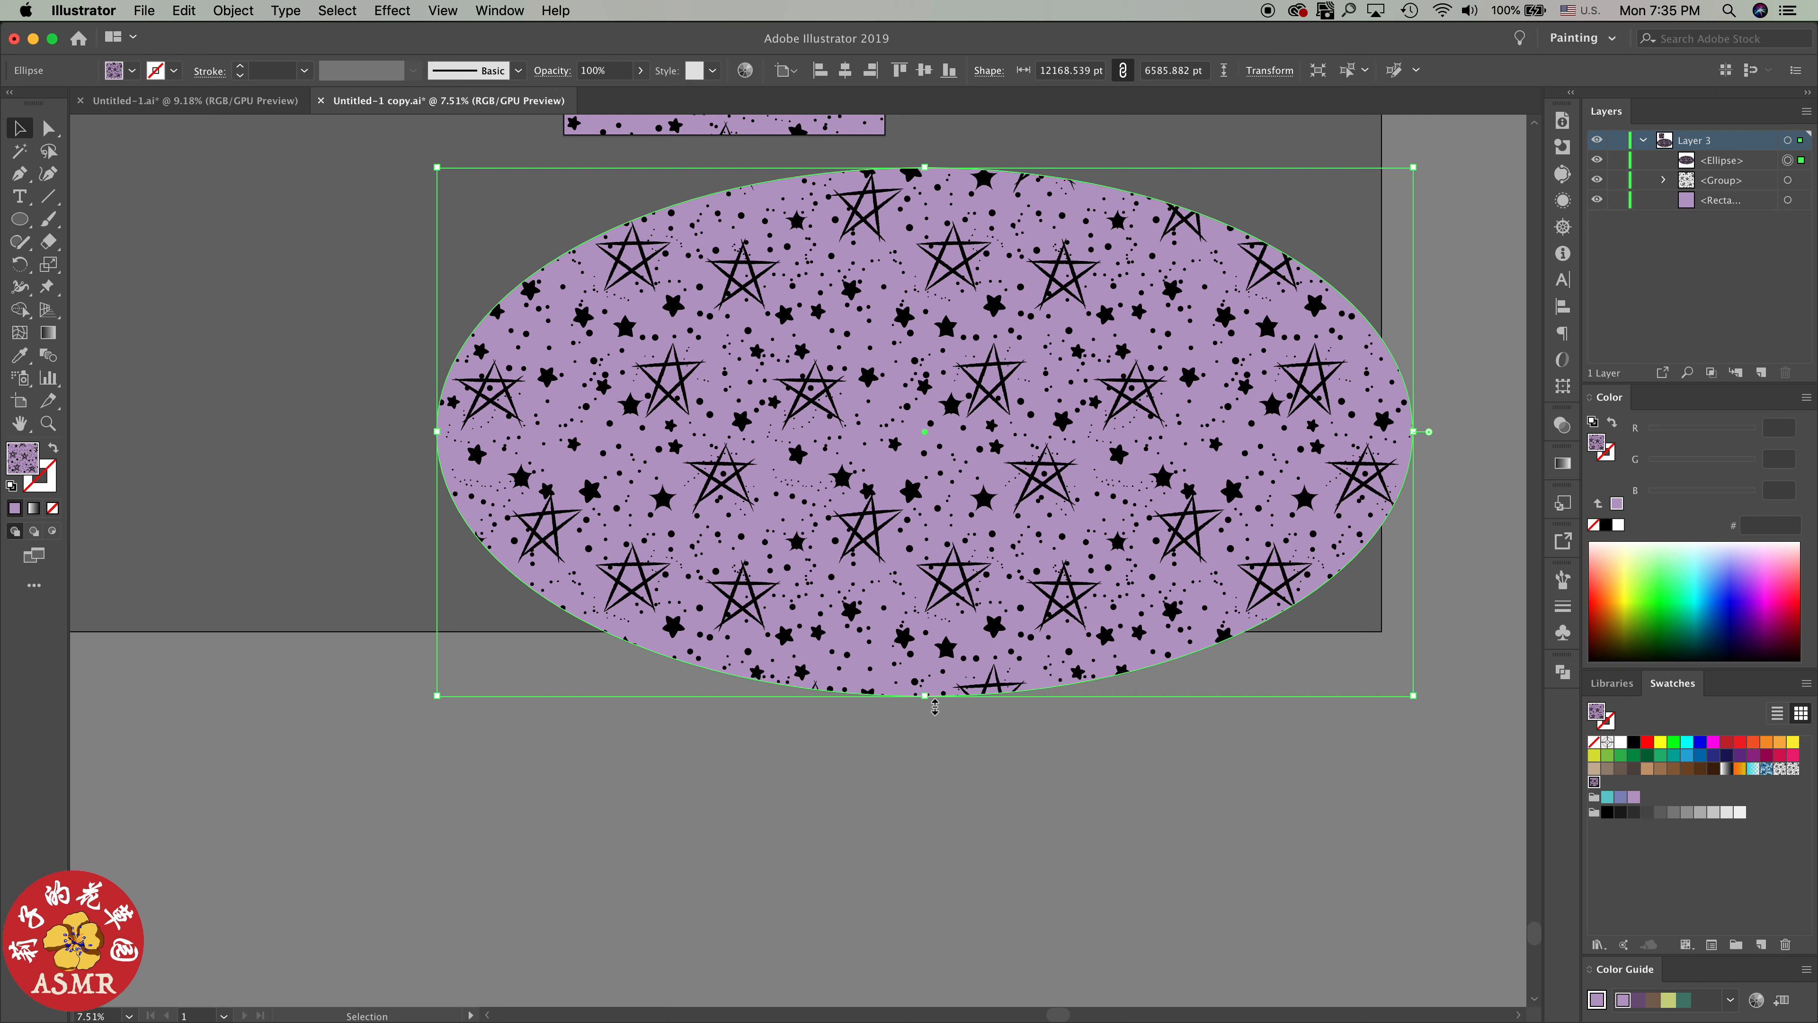
left_click_drag(924, 696, 906, 843)
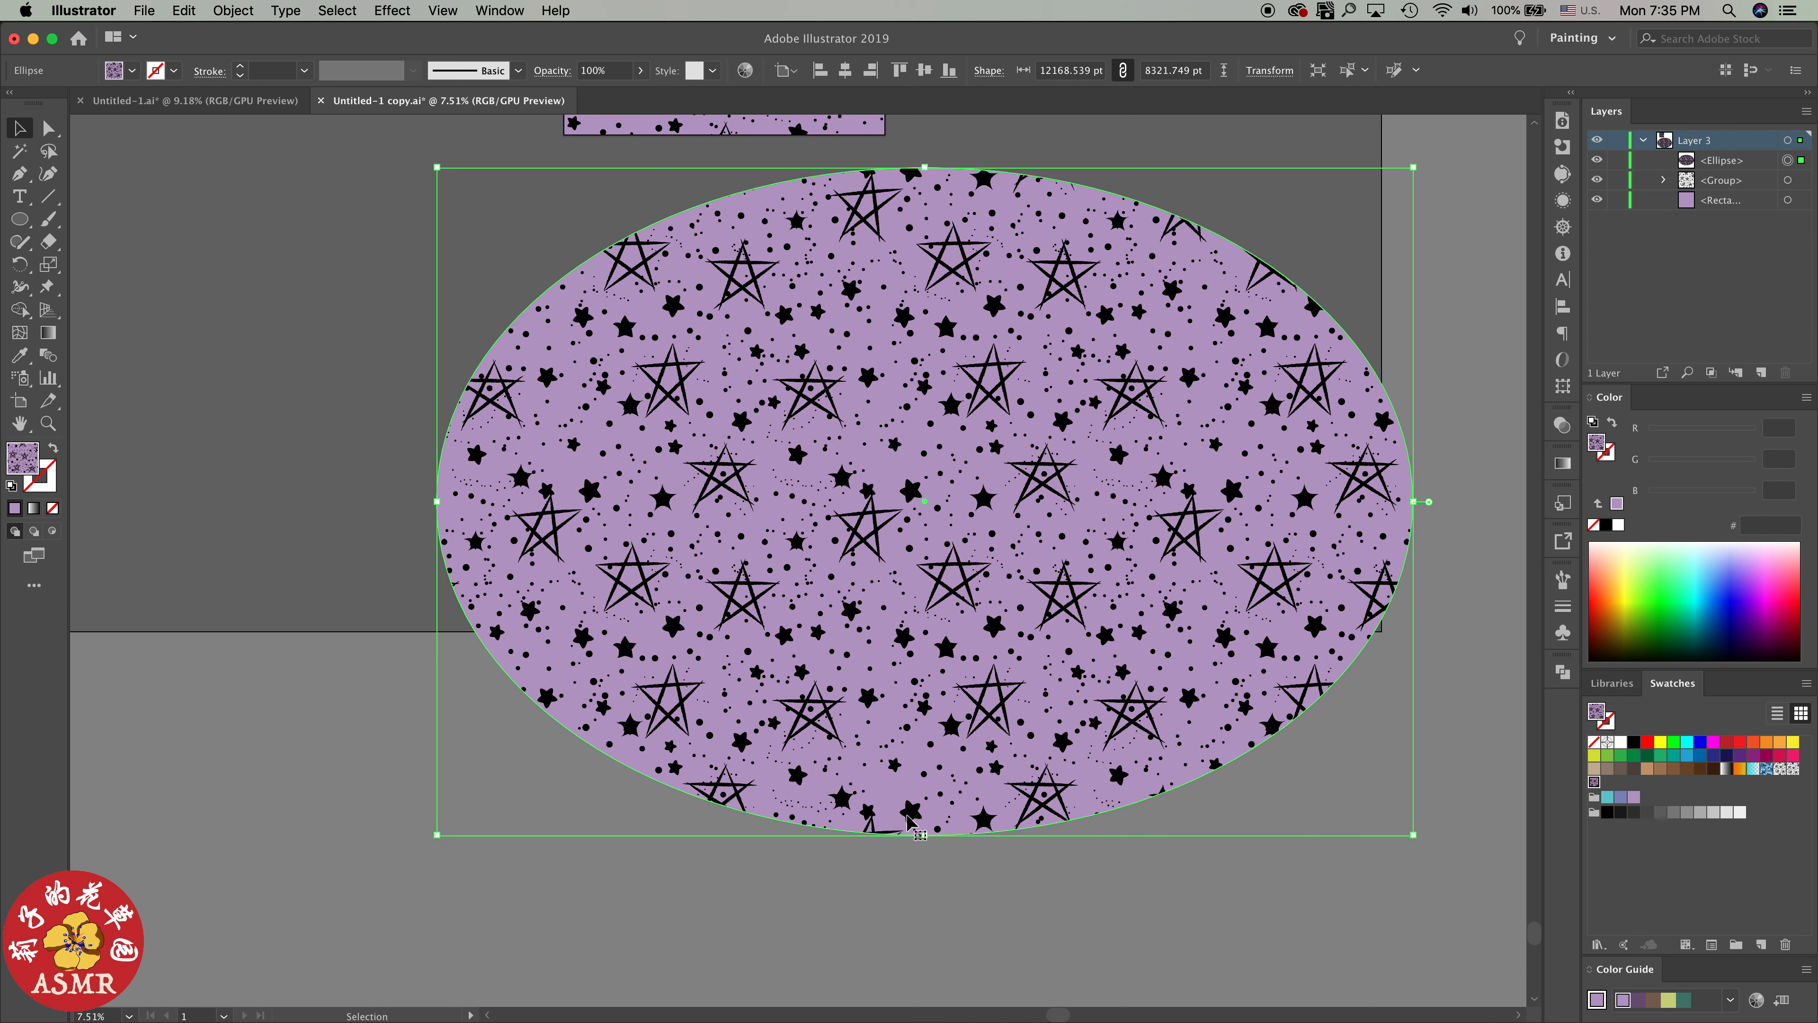
left_click_drag(436, 502, 298, 502)
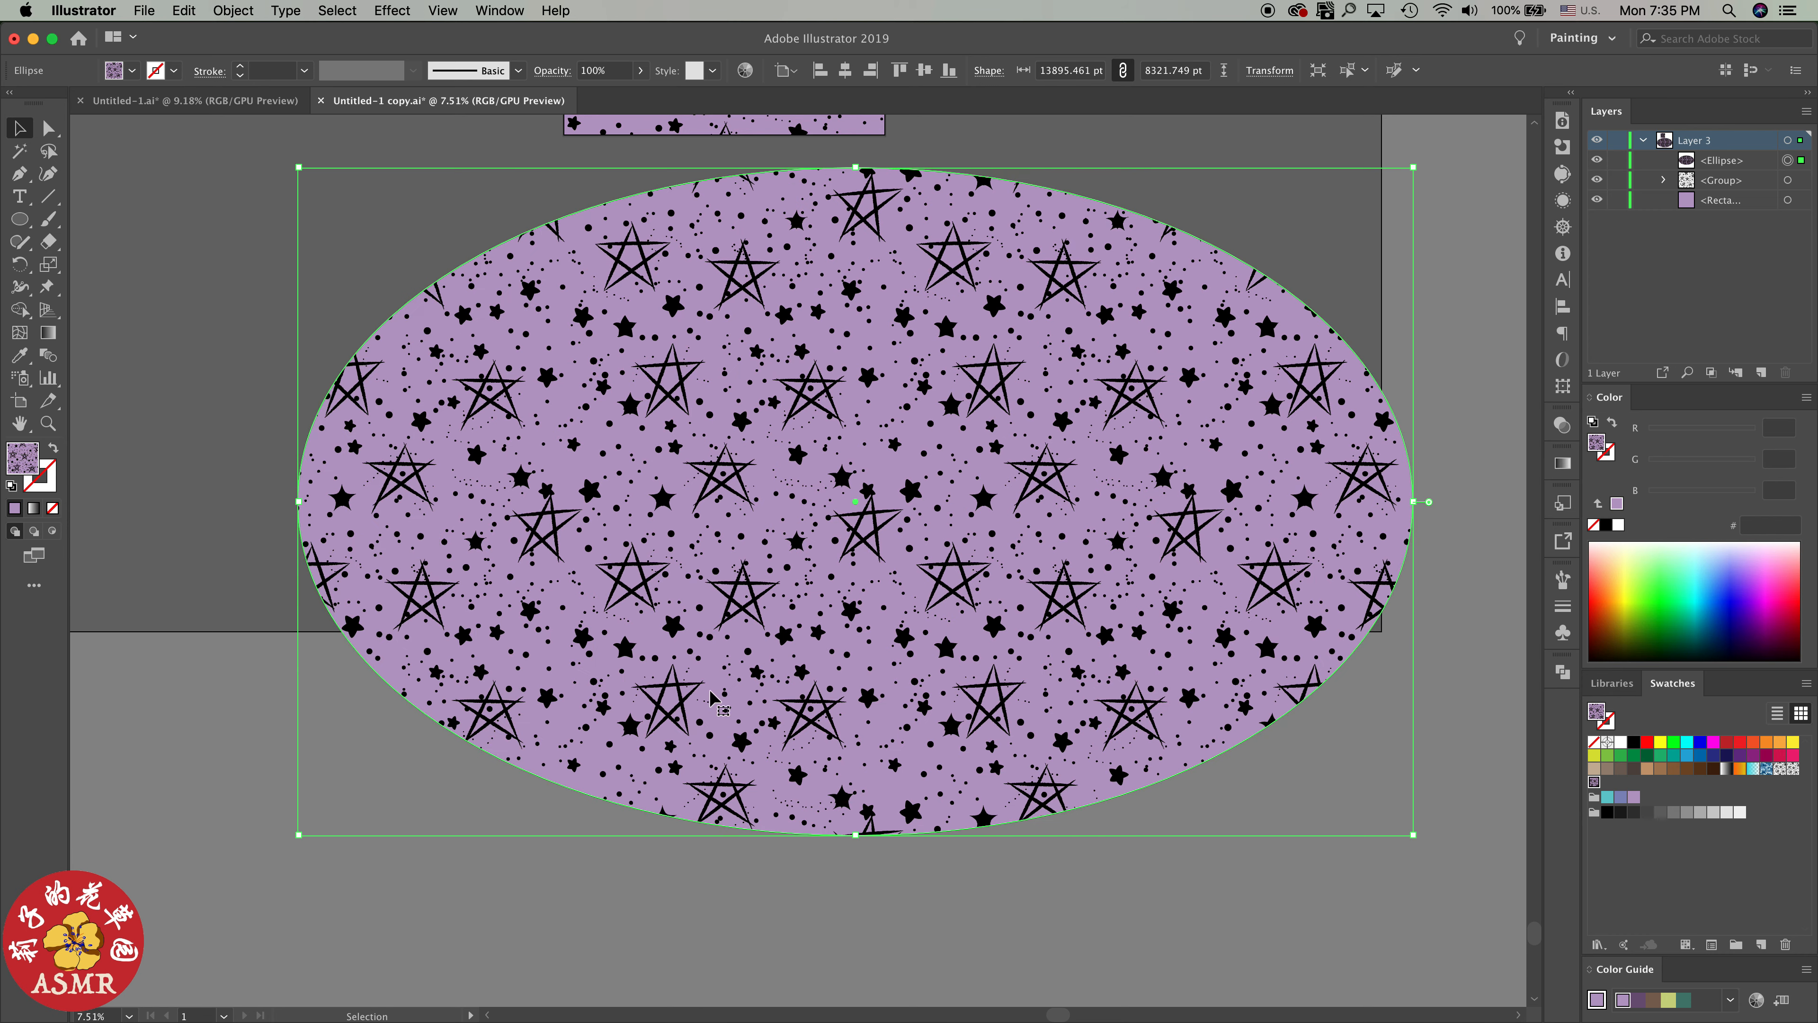
Delete the pattern-filled test ellipse, leaving only the star group and its background rectangle on Layer 3
key("Delete")
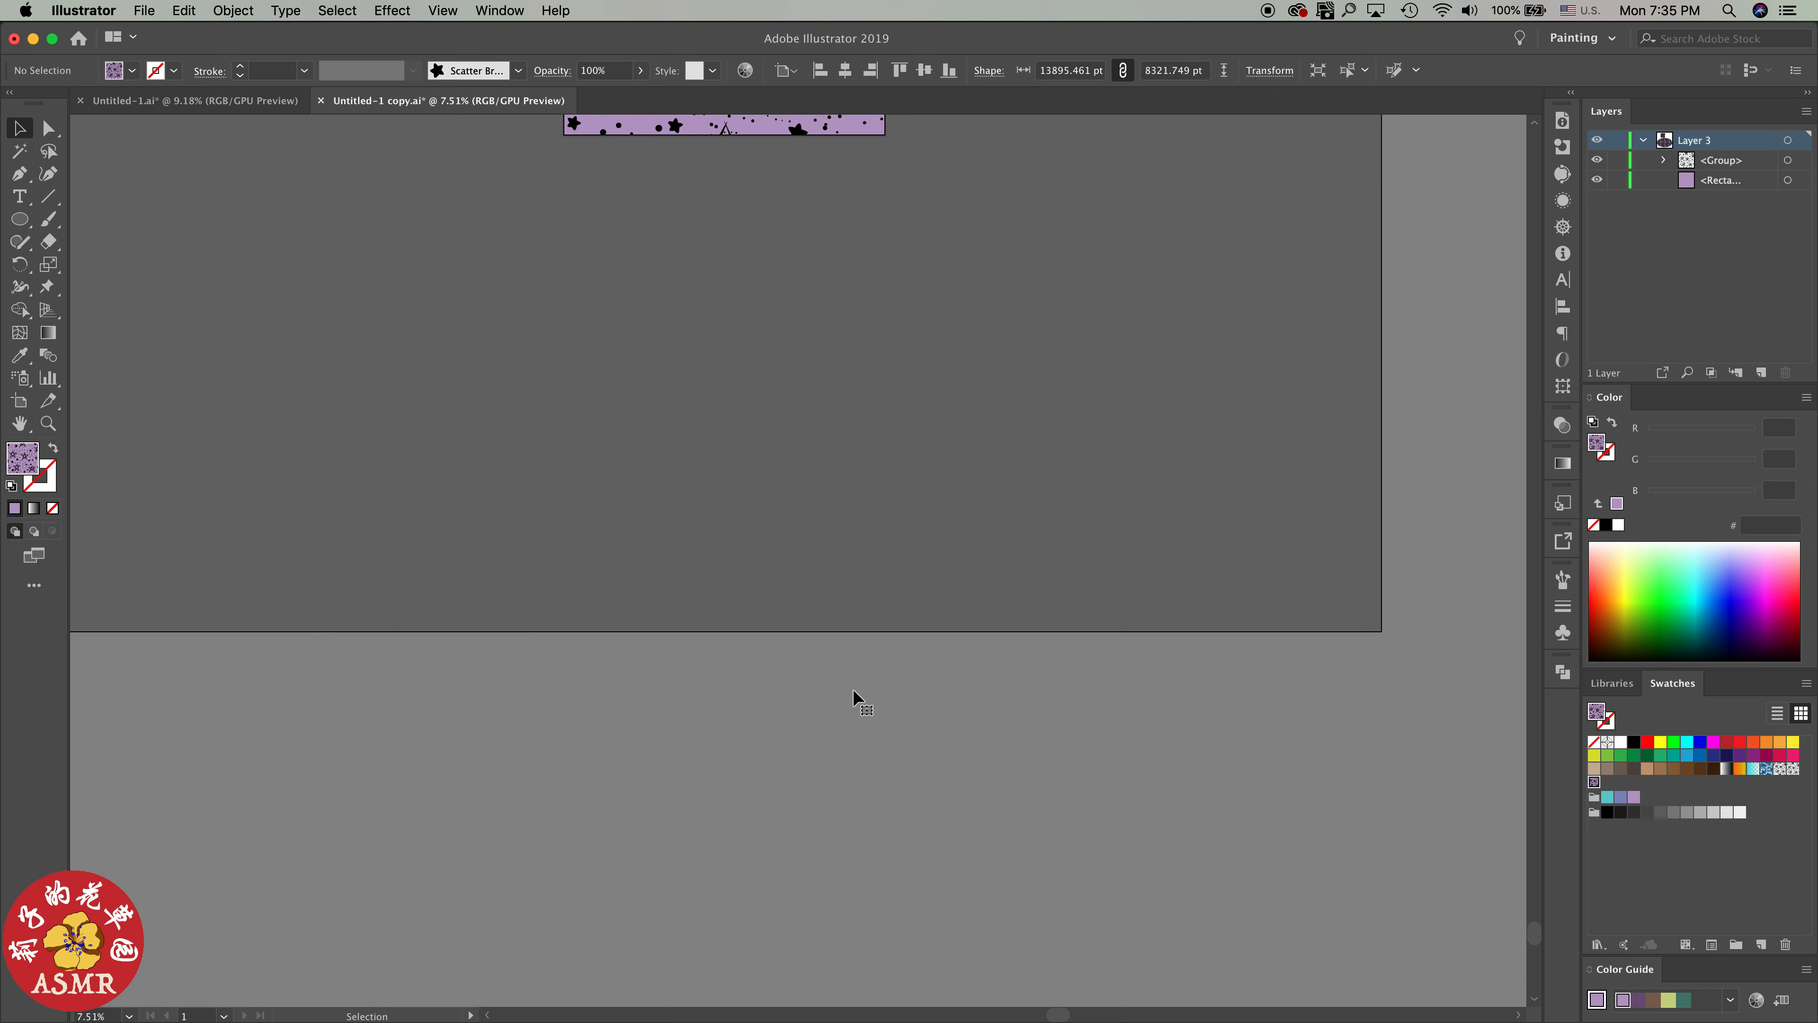
key("super+0")
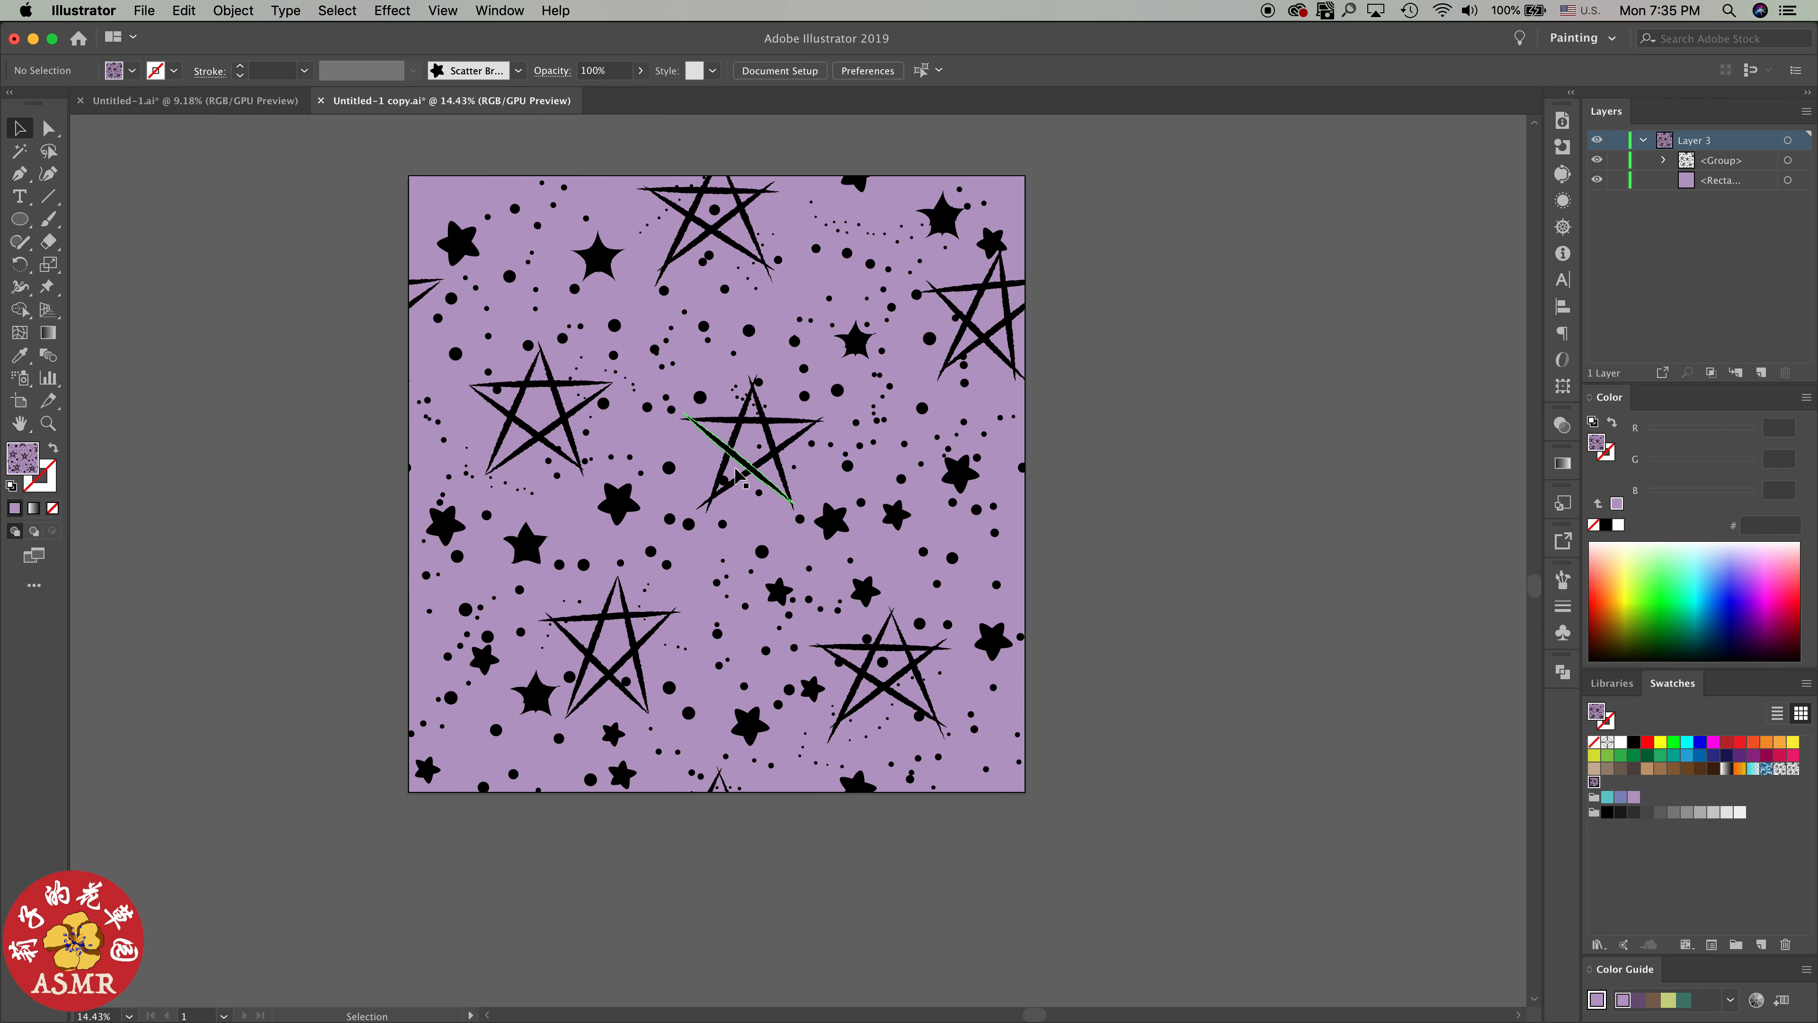
scroll(687, 472, "up", 3)
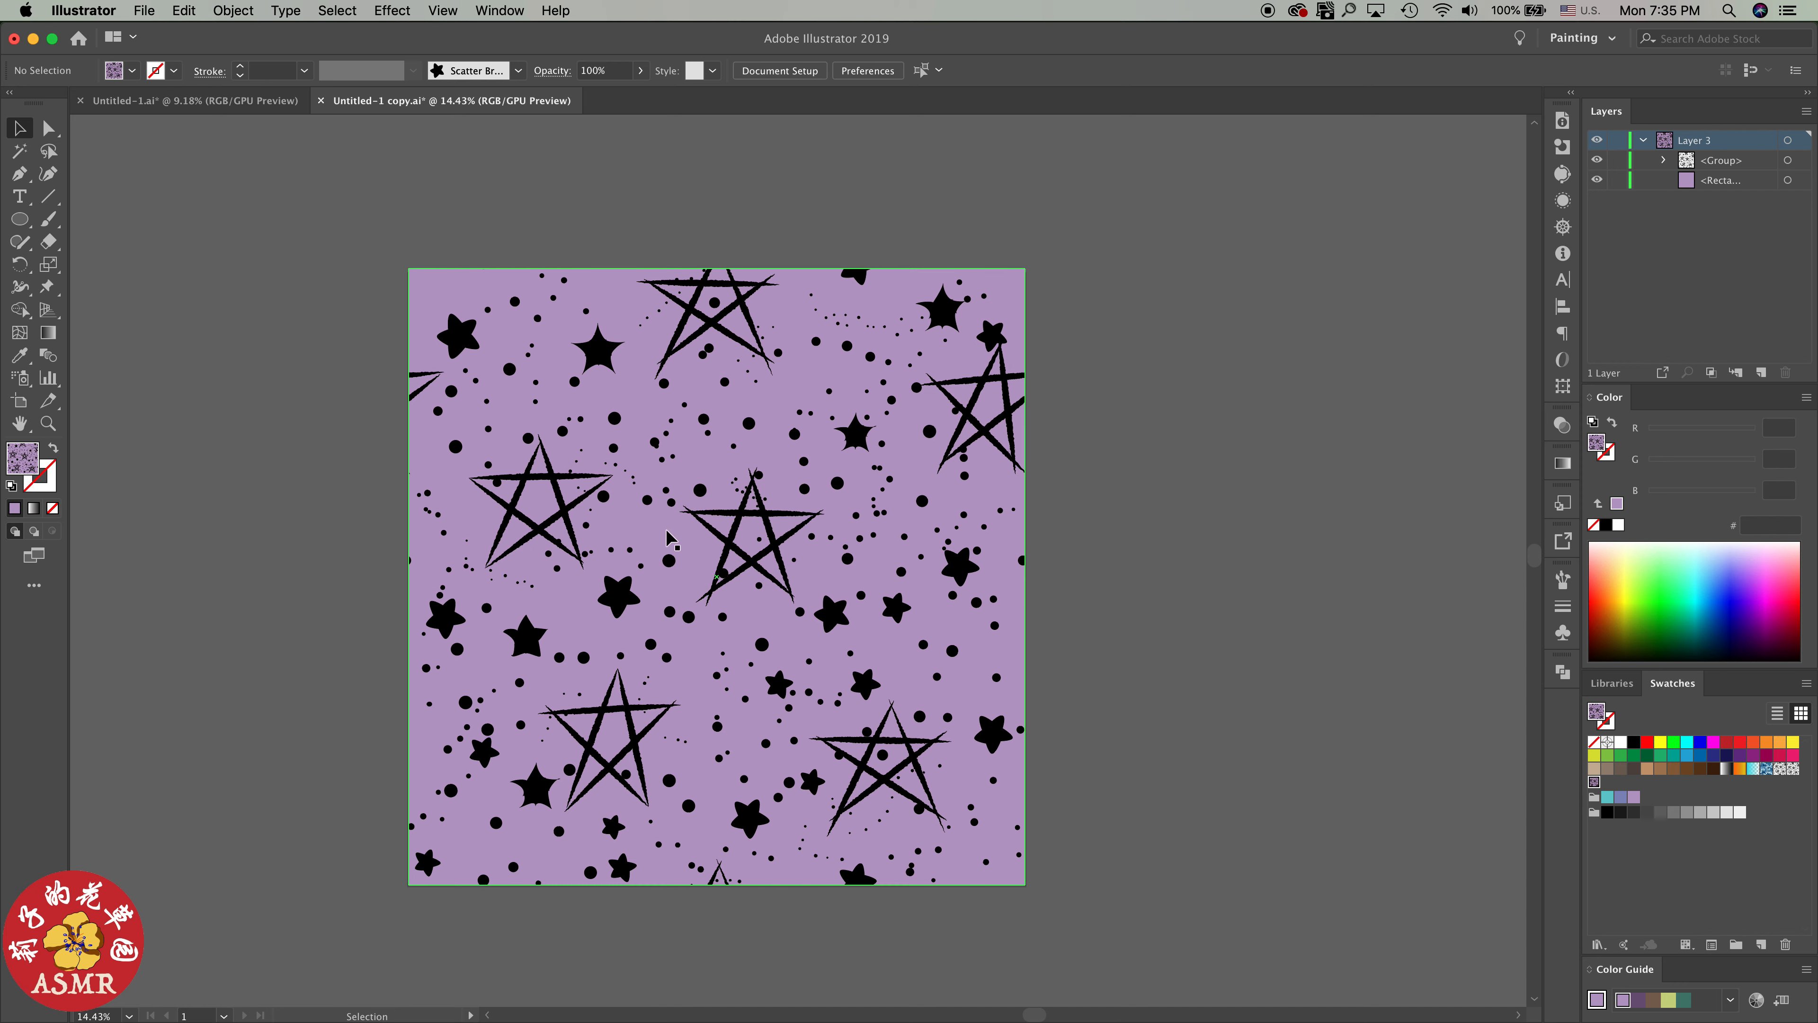